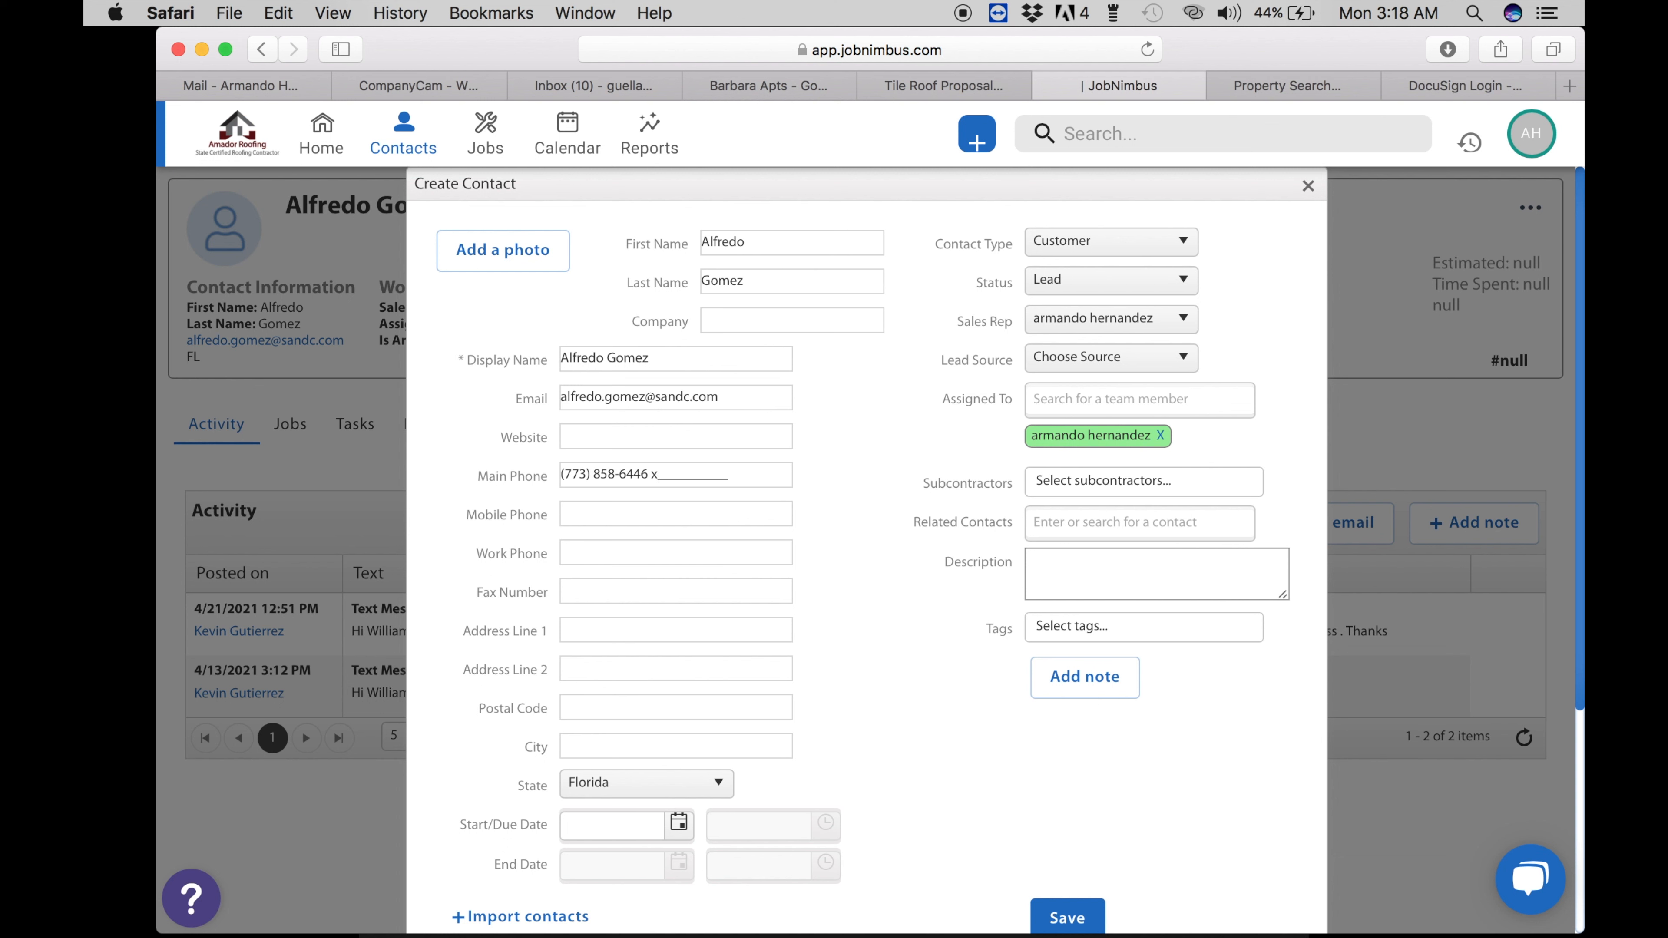
- Enter the contact's mobile number, street and postal code in Create Contact so the city auto-fills
key(Tab)
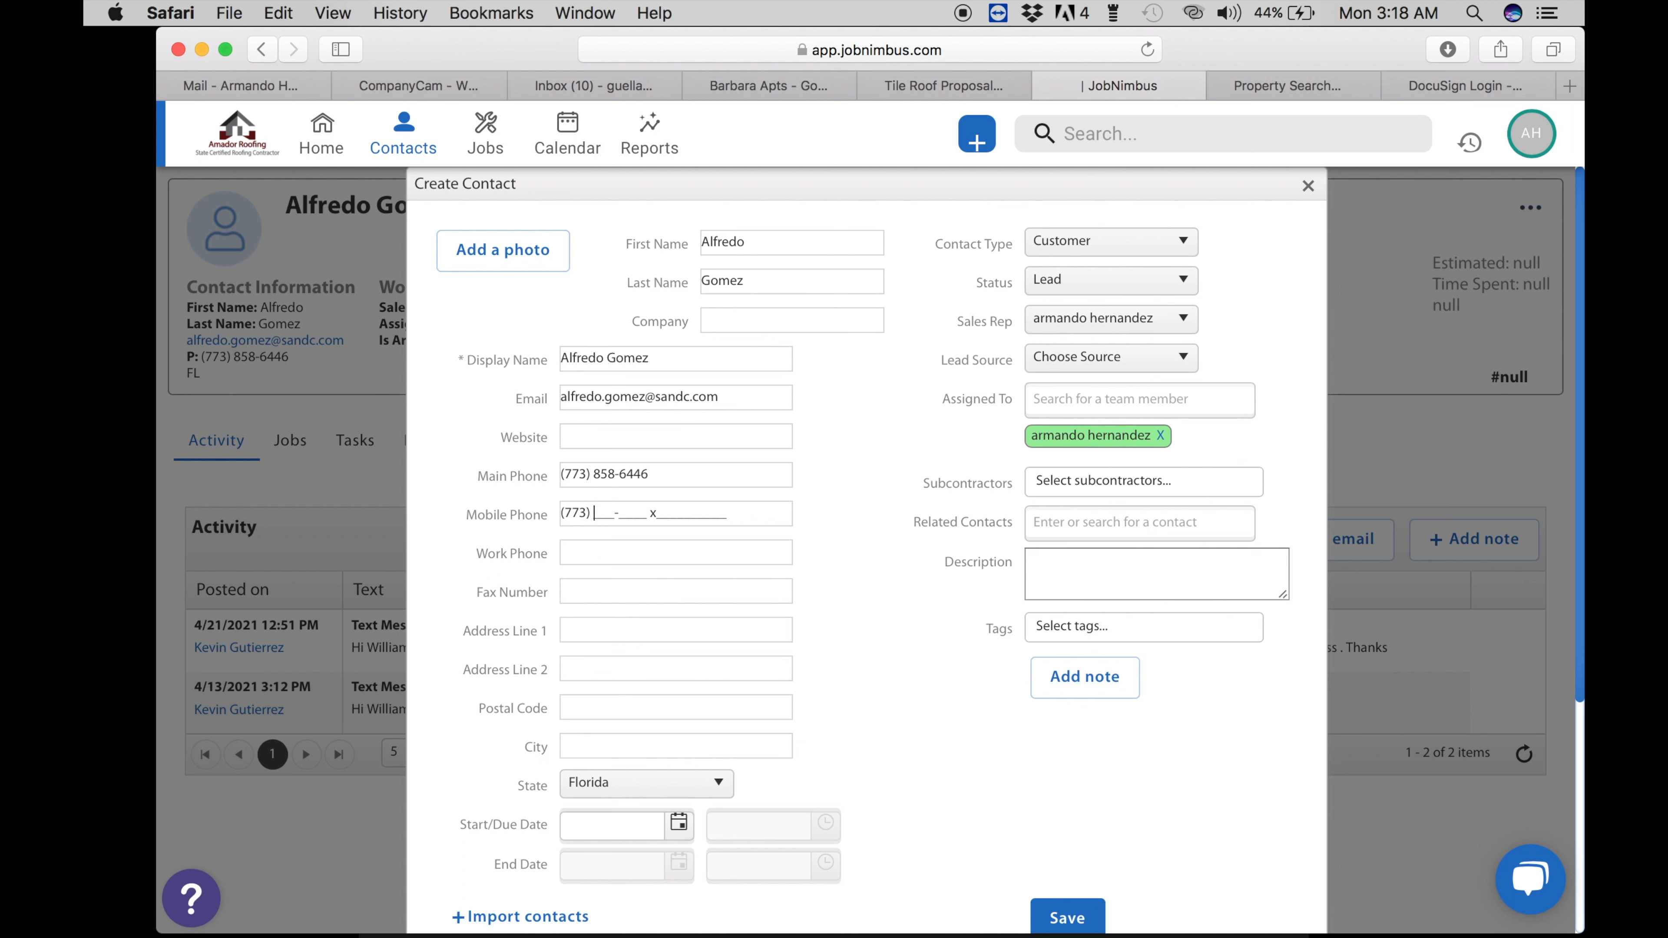
click(574, 639)
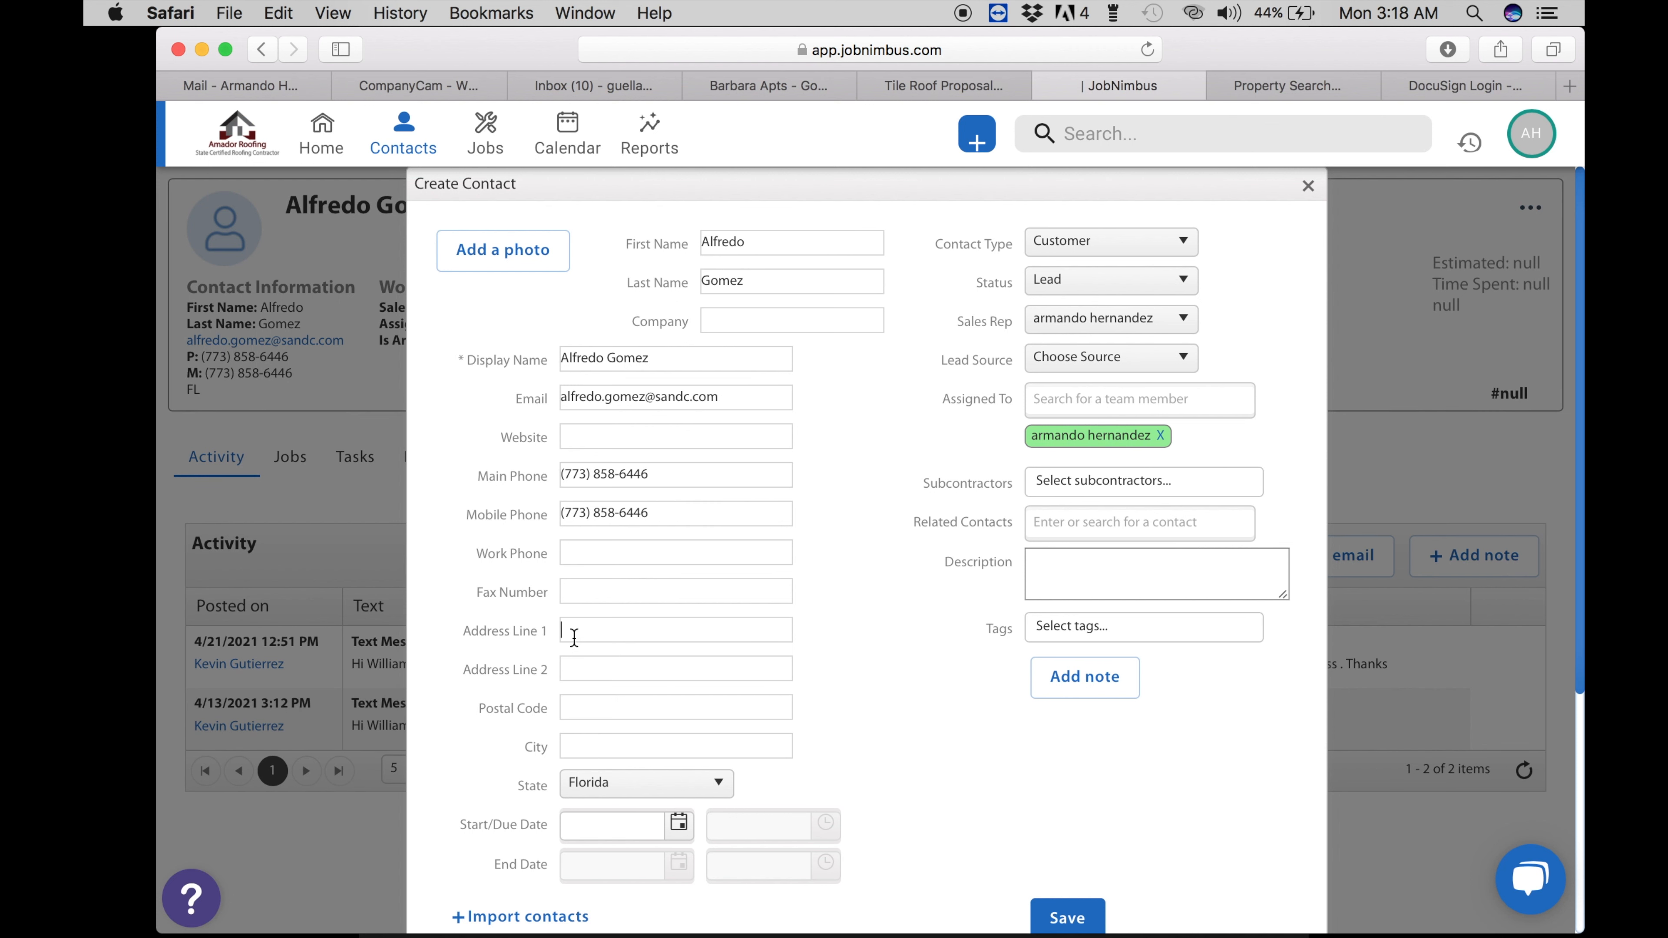
key(Tab)
key(Tab)
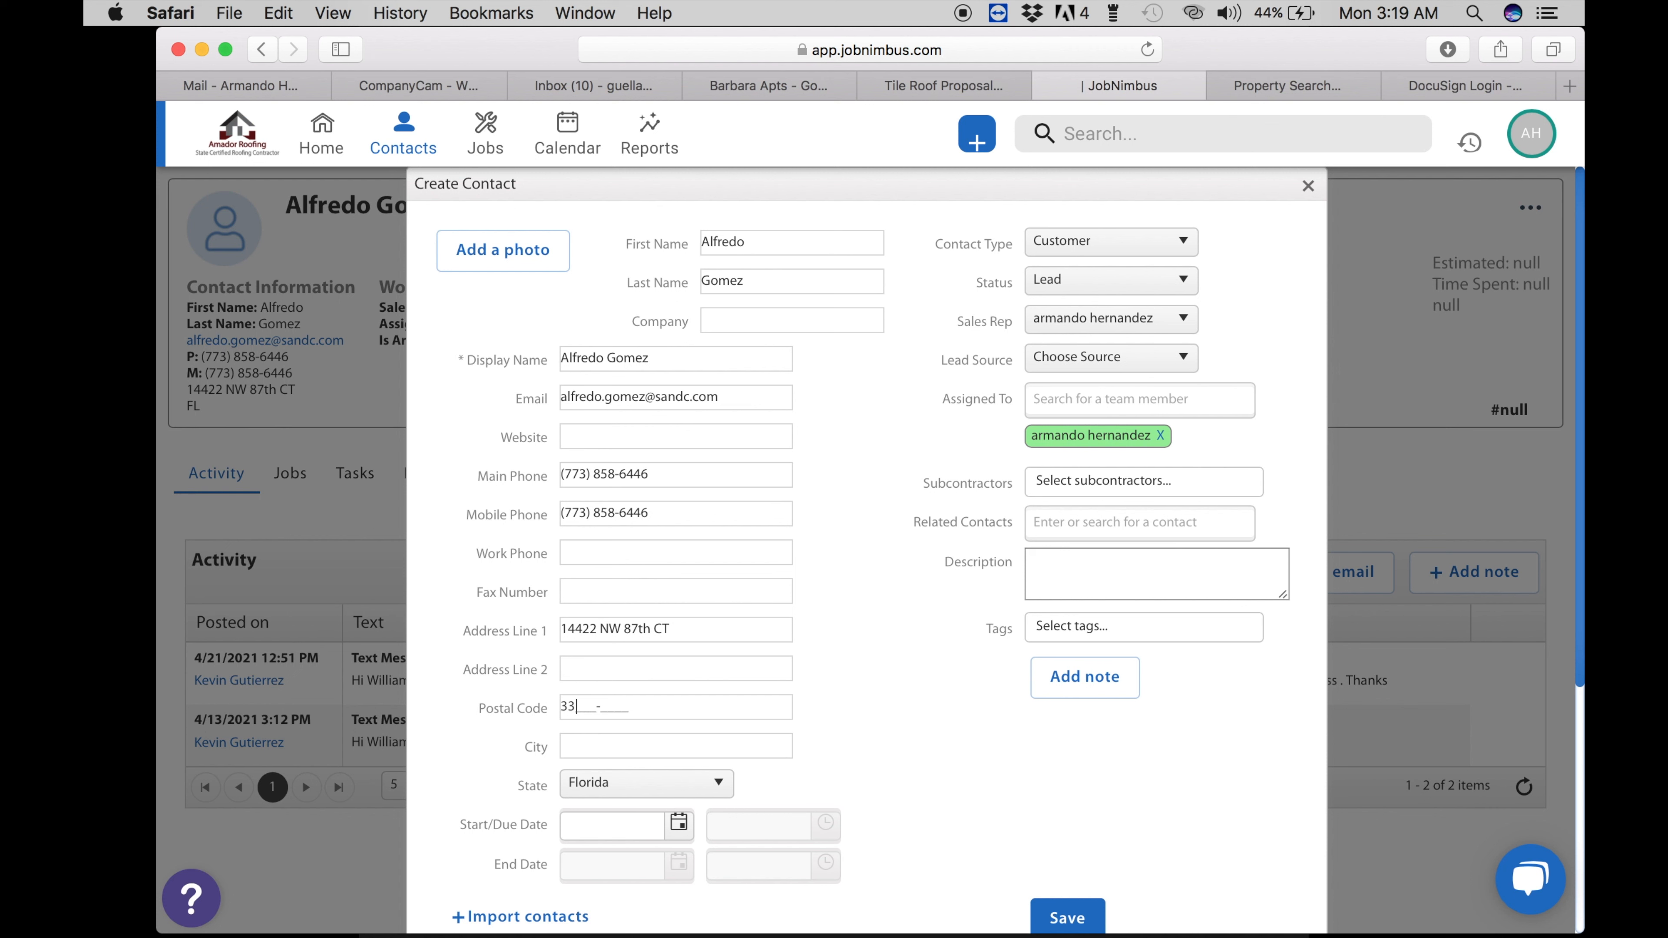
text(33018-)
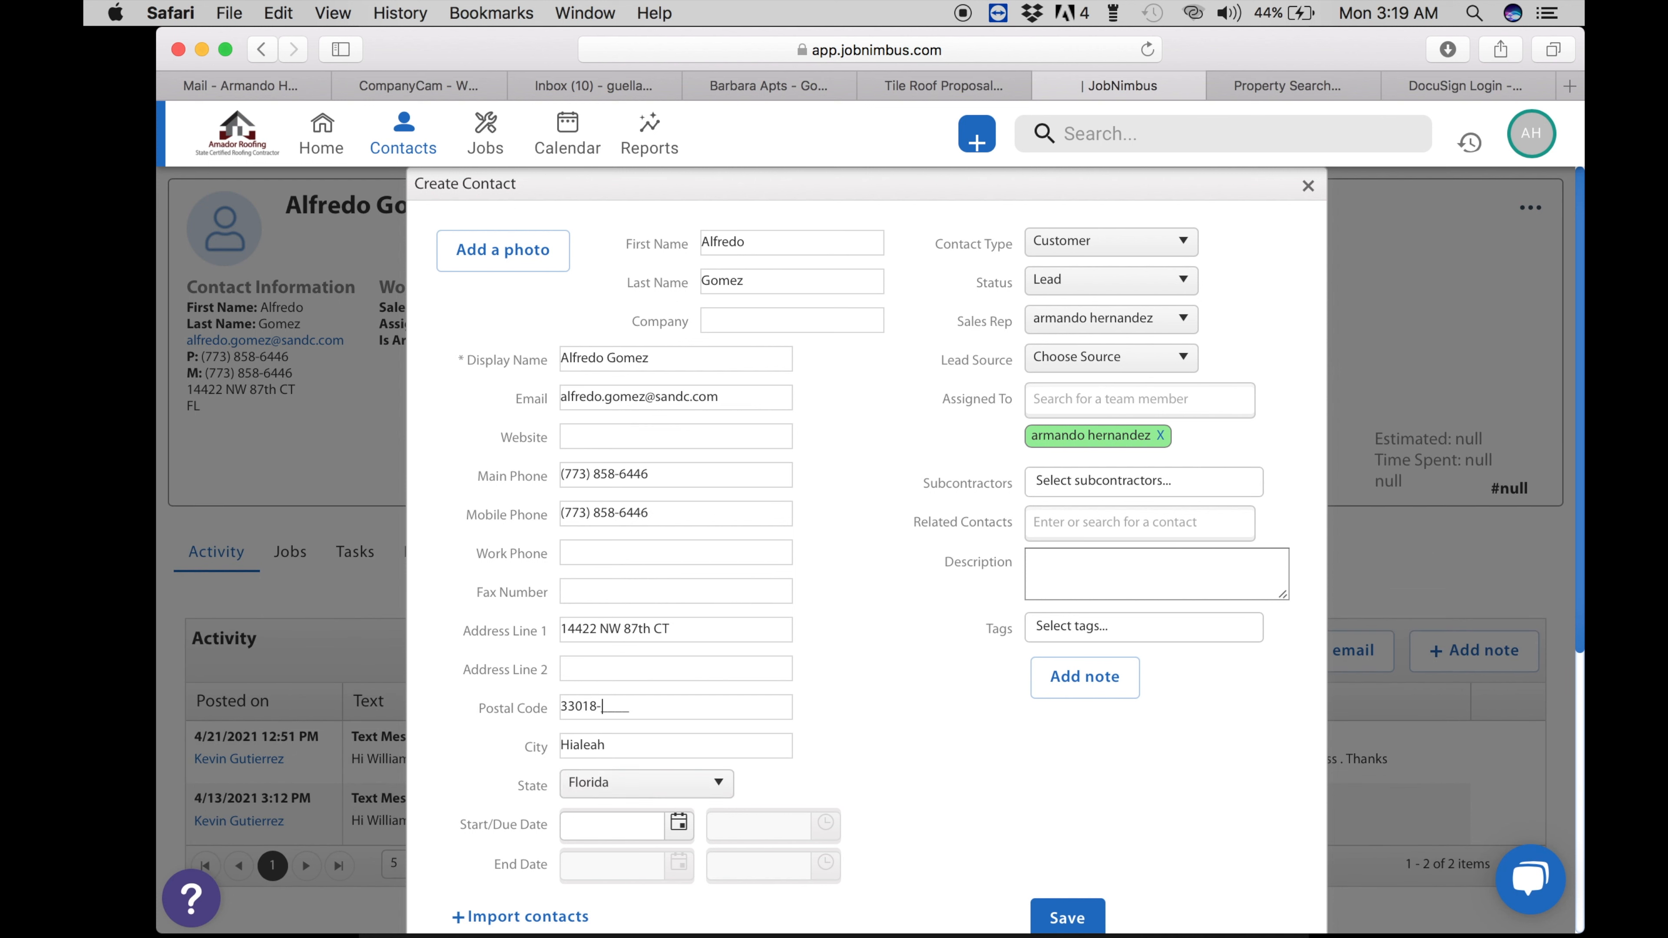
key(Tab)
scroll(868, 536, down, 3)
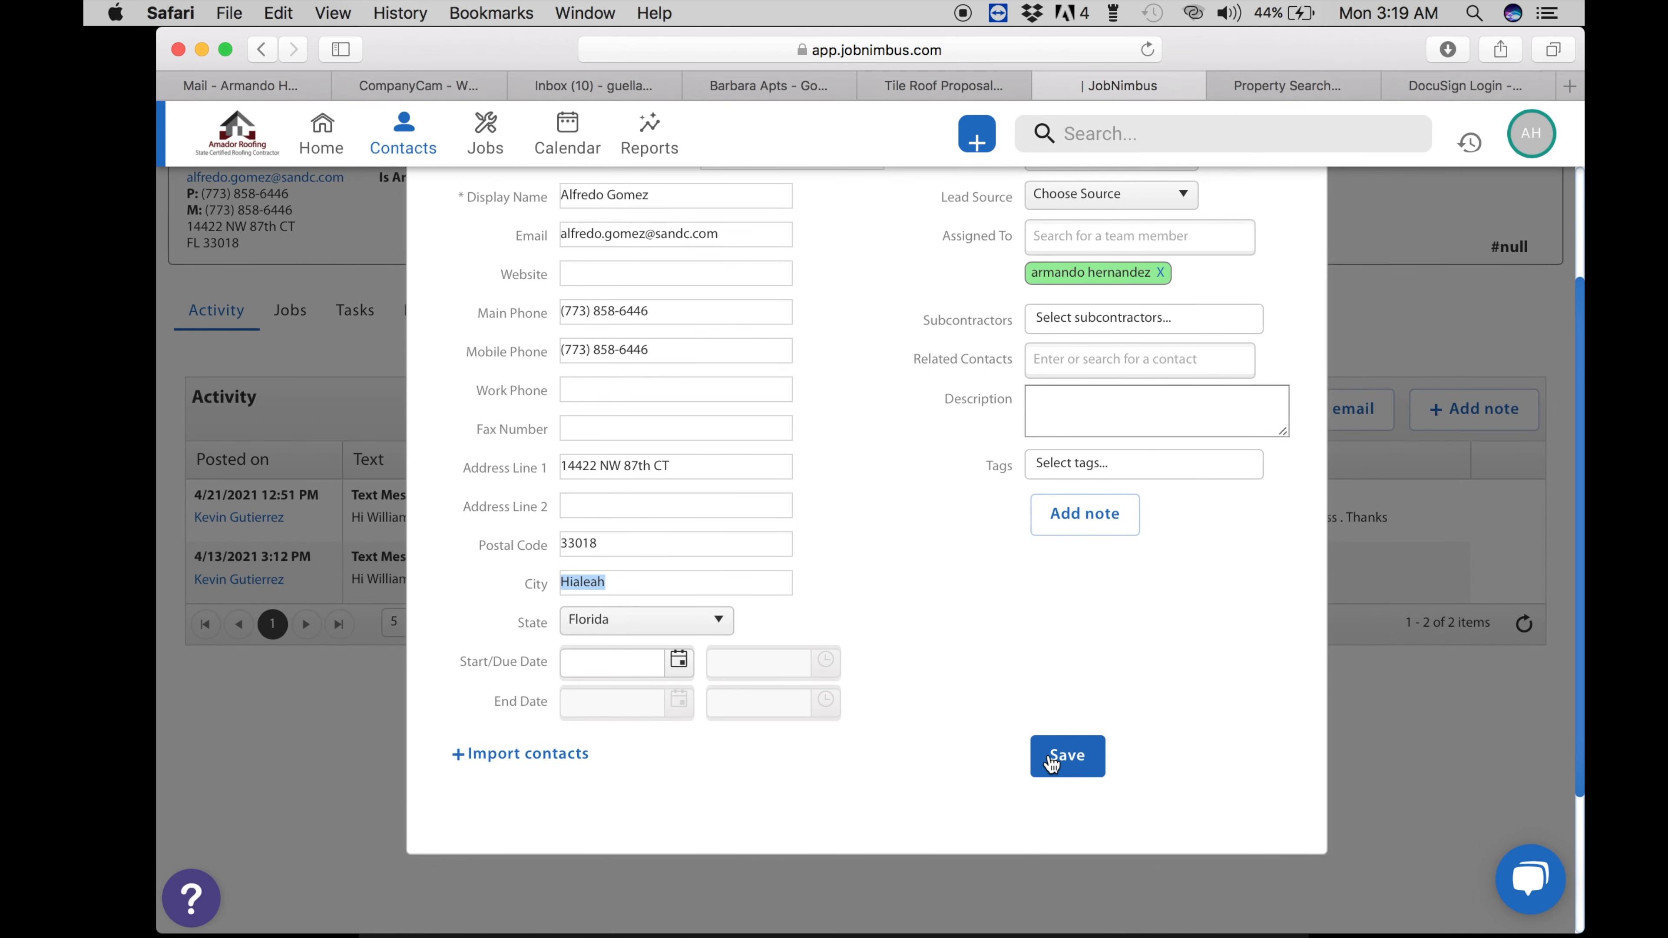
click(1045, 242)
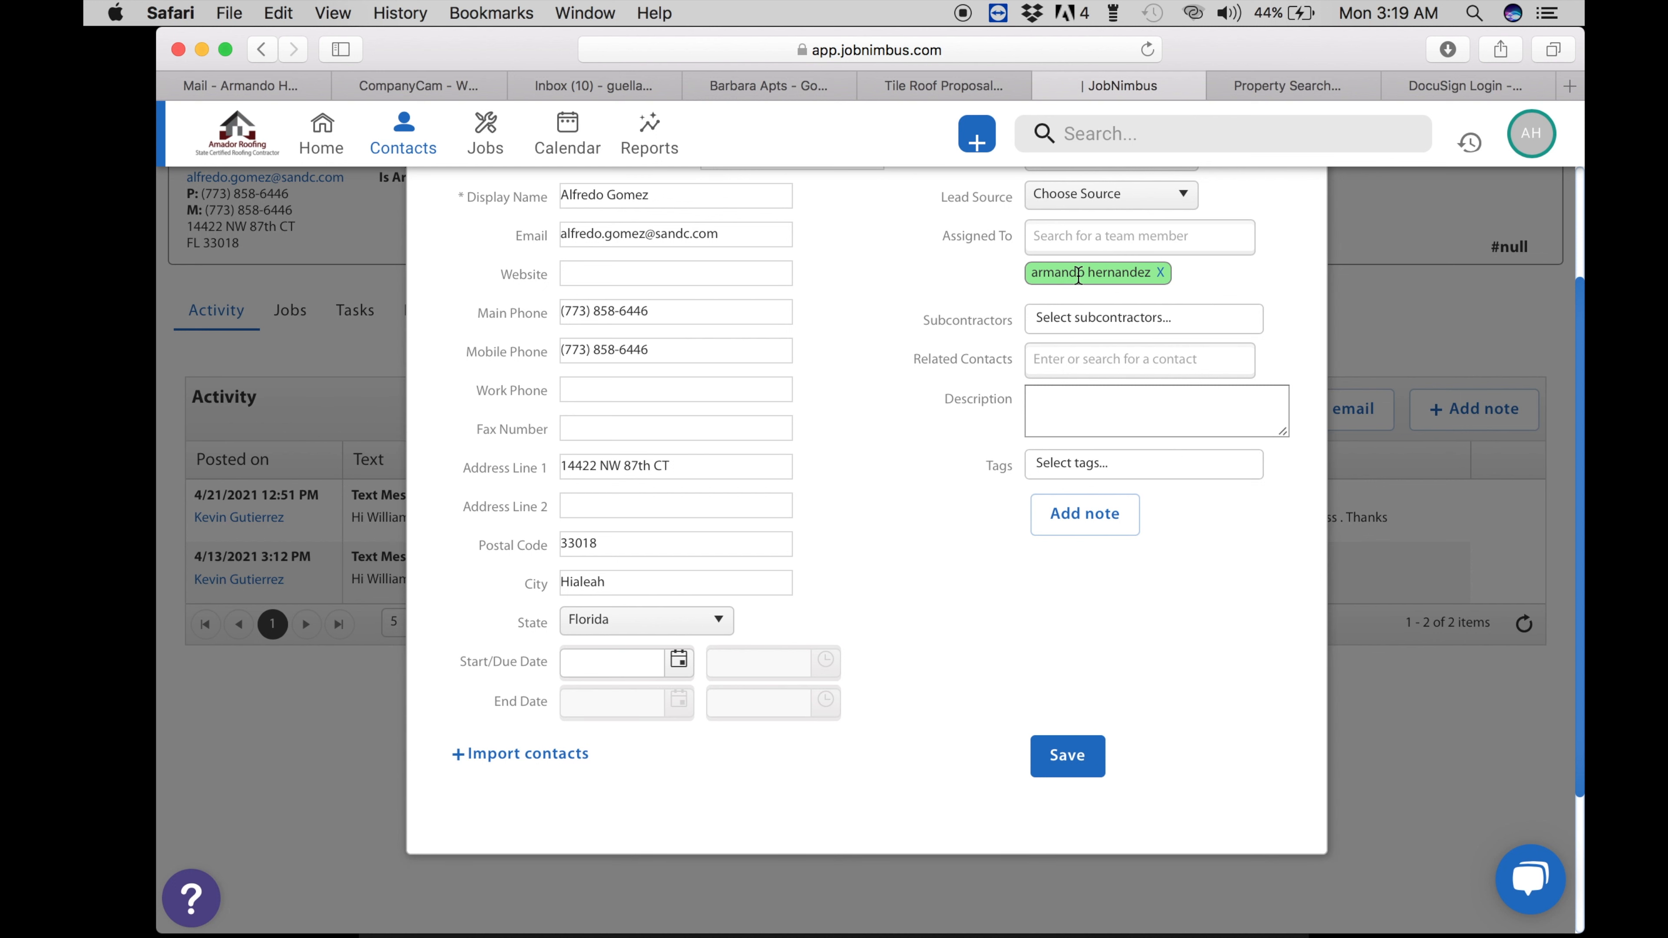
scroll(959, 279, up, 3)
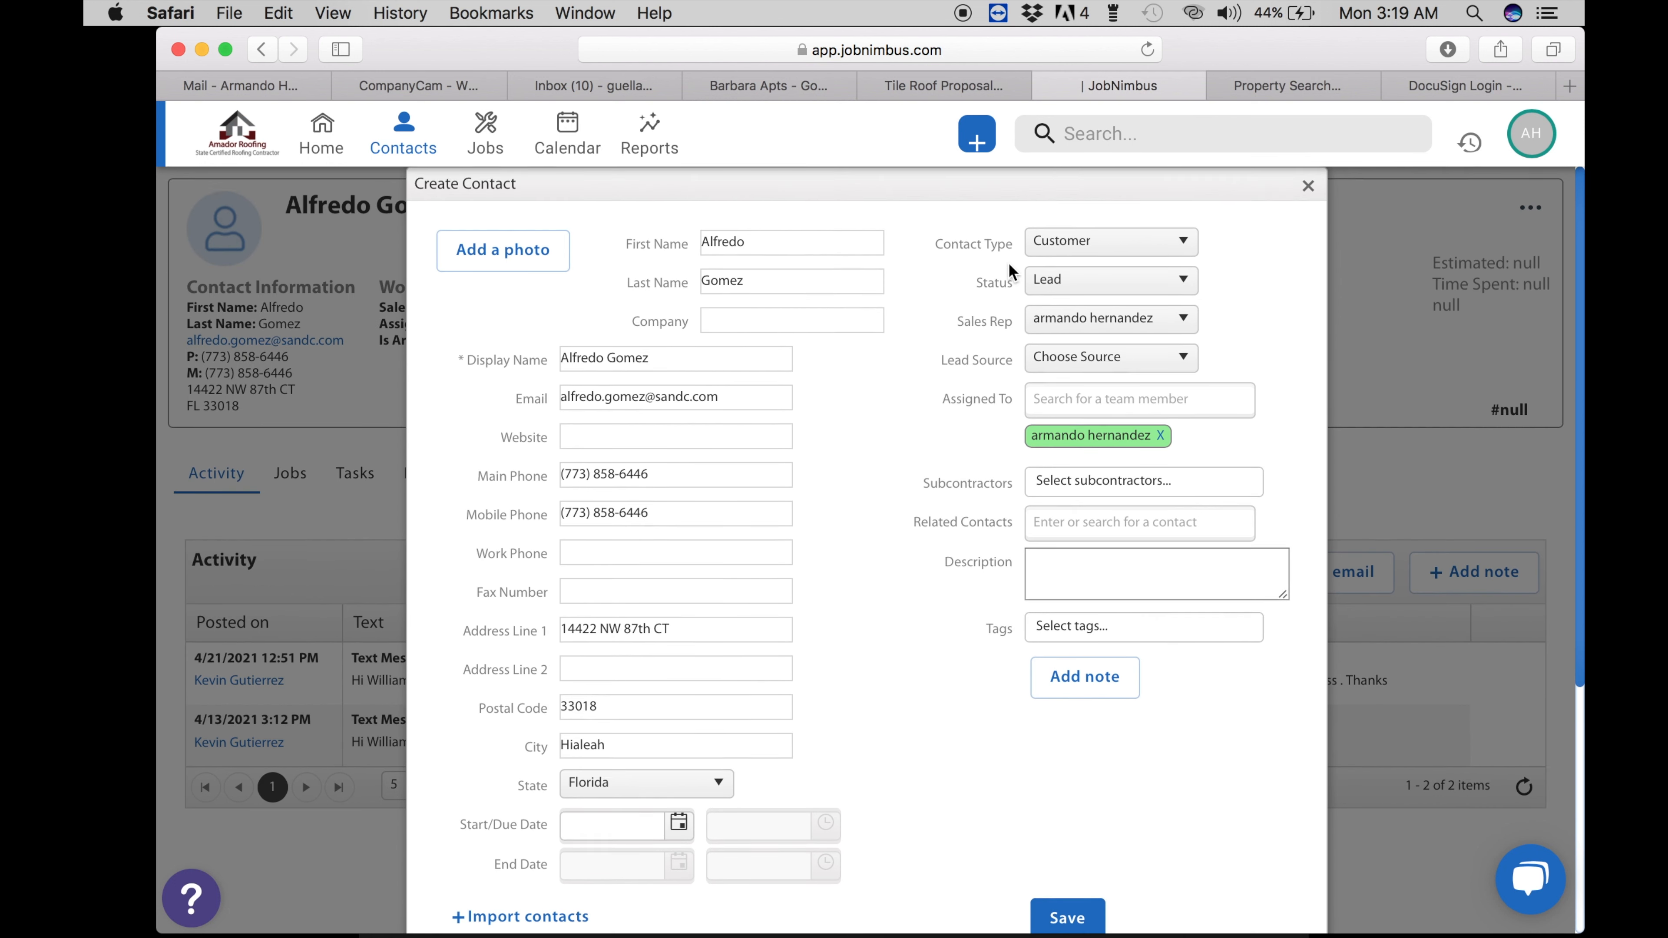
- Set the lead source to Referral and add a description naming the referrer
click(1051, 361)
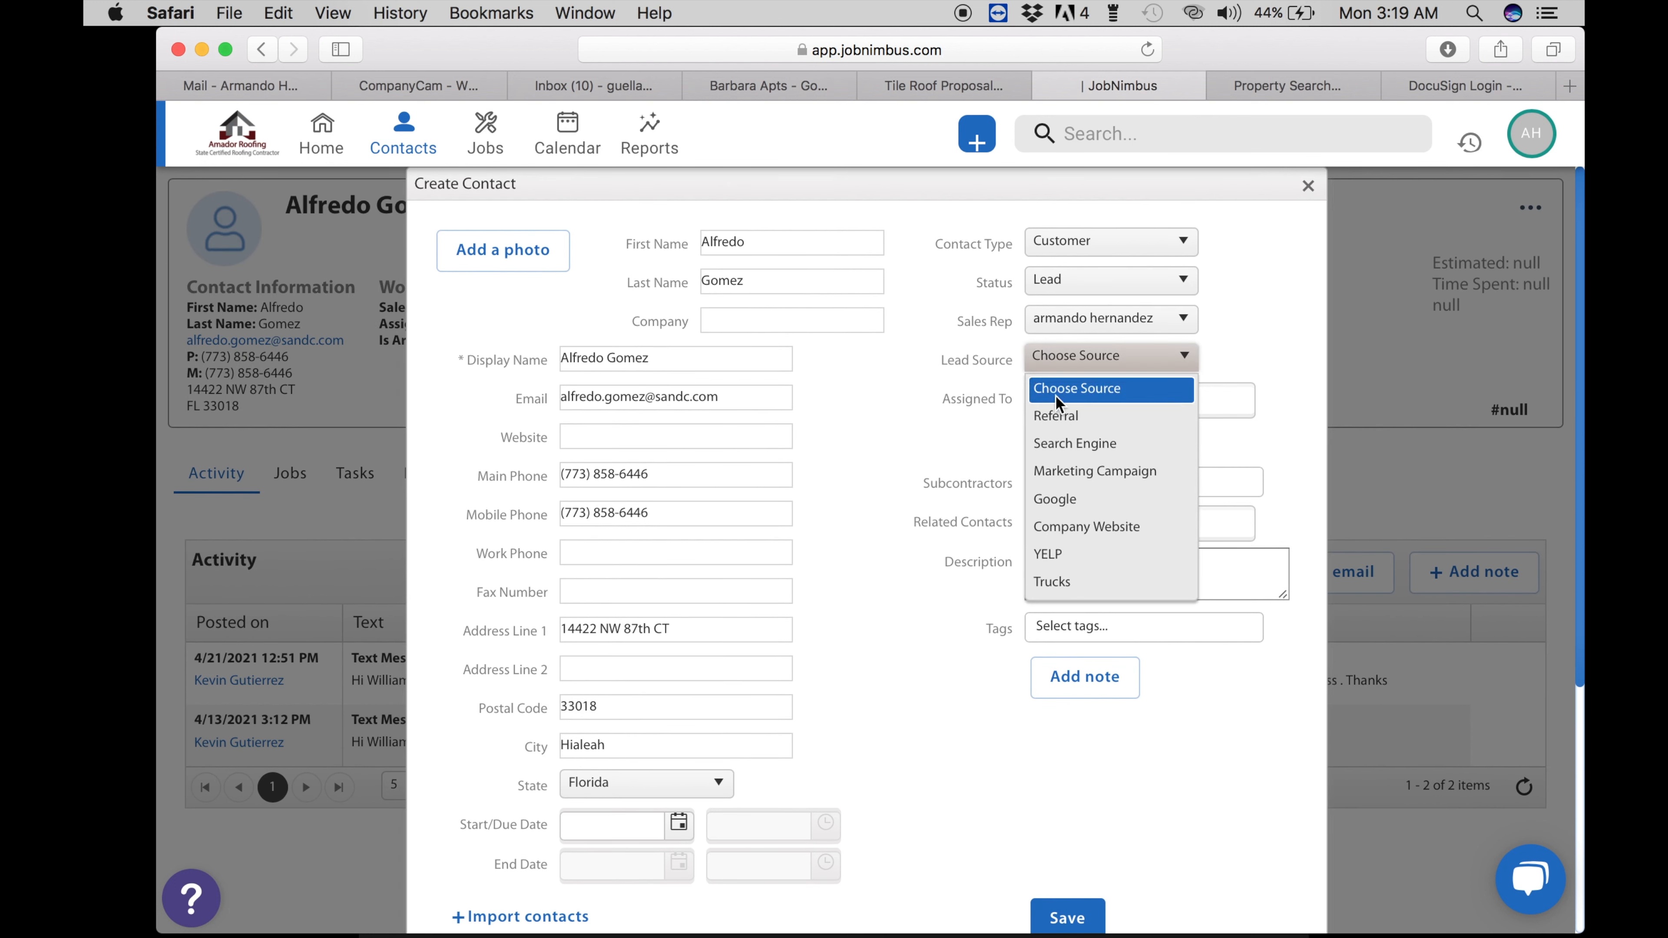
click(1057, 419)
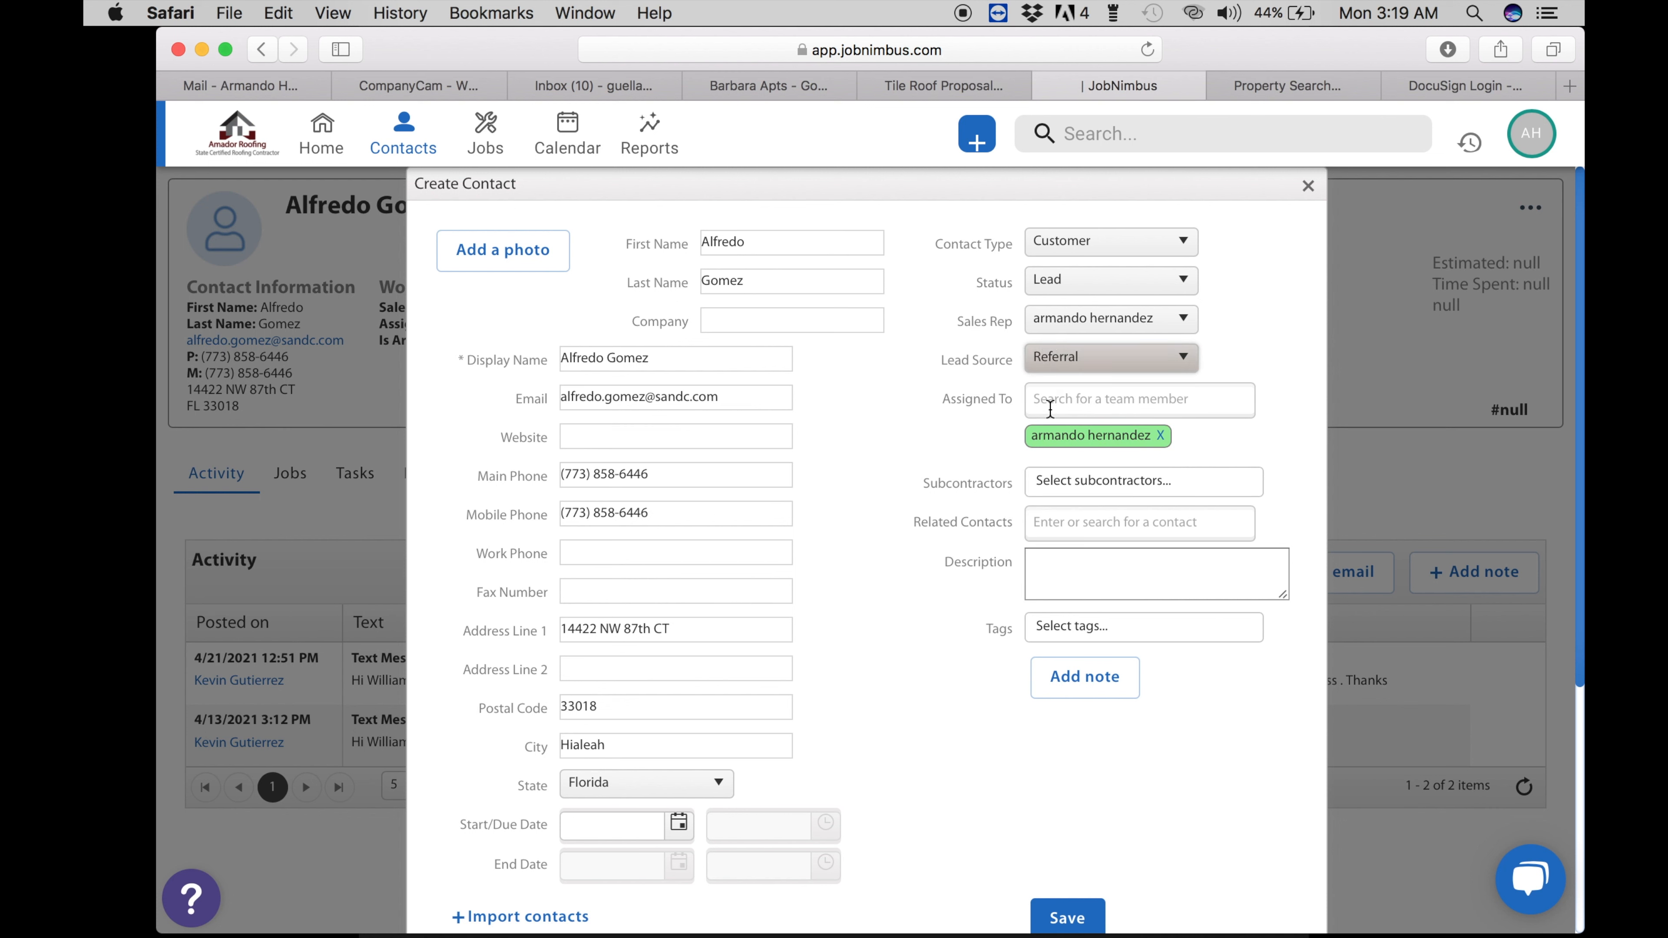
click(1046, 570)
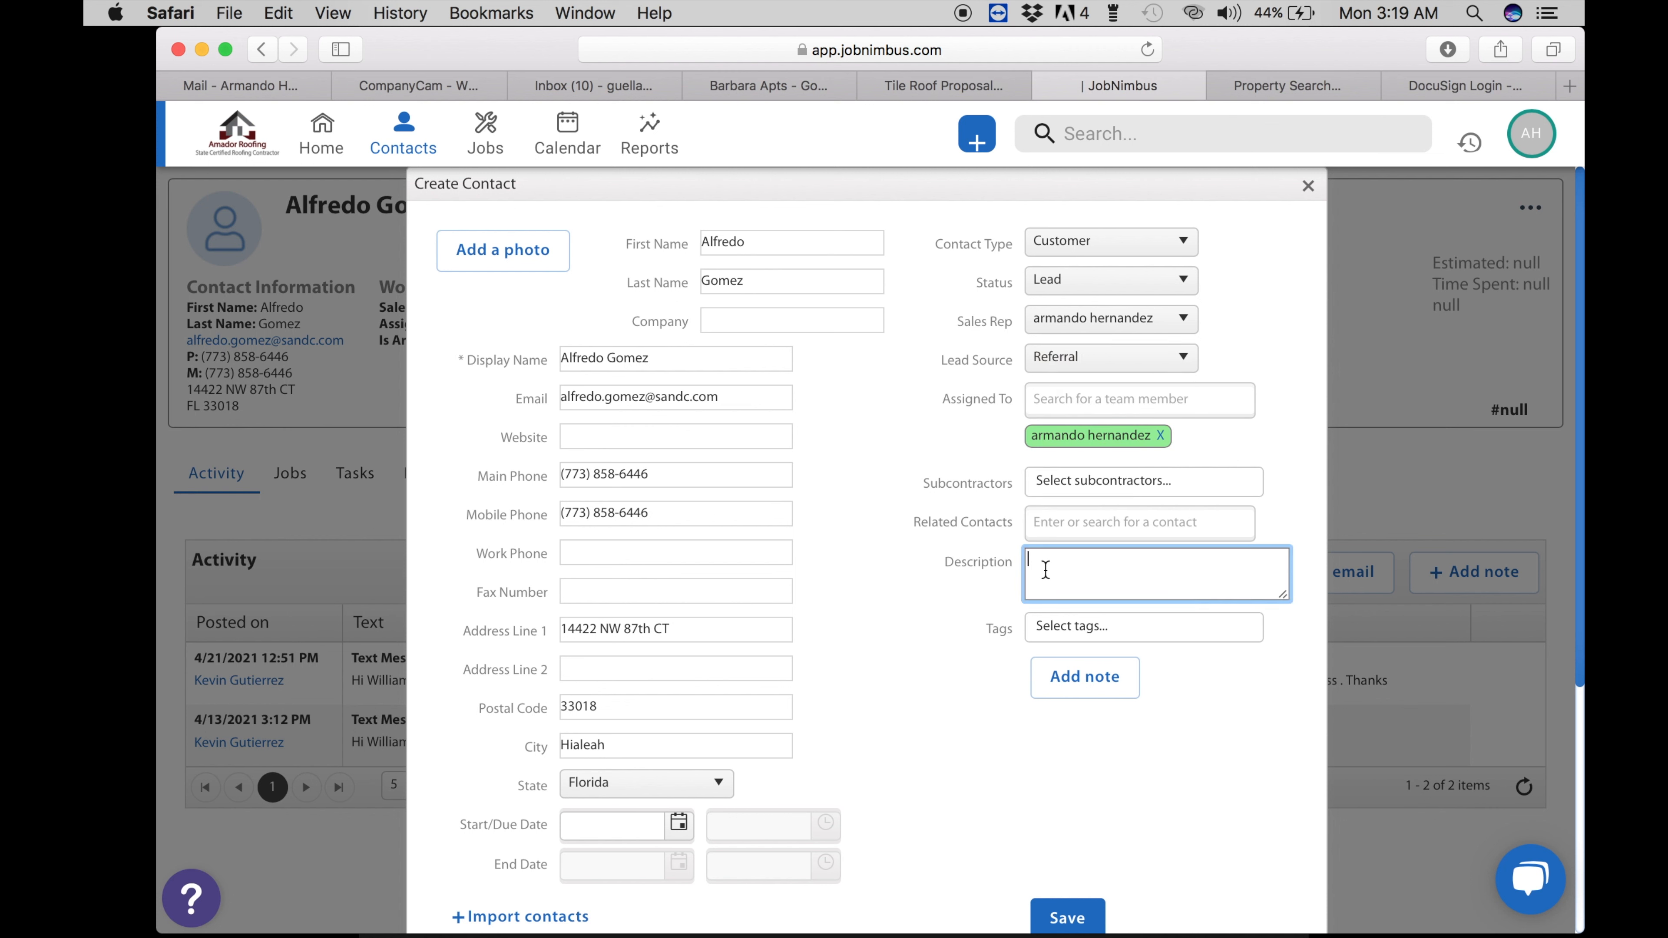
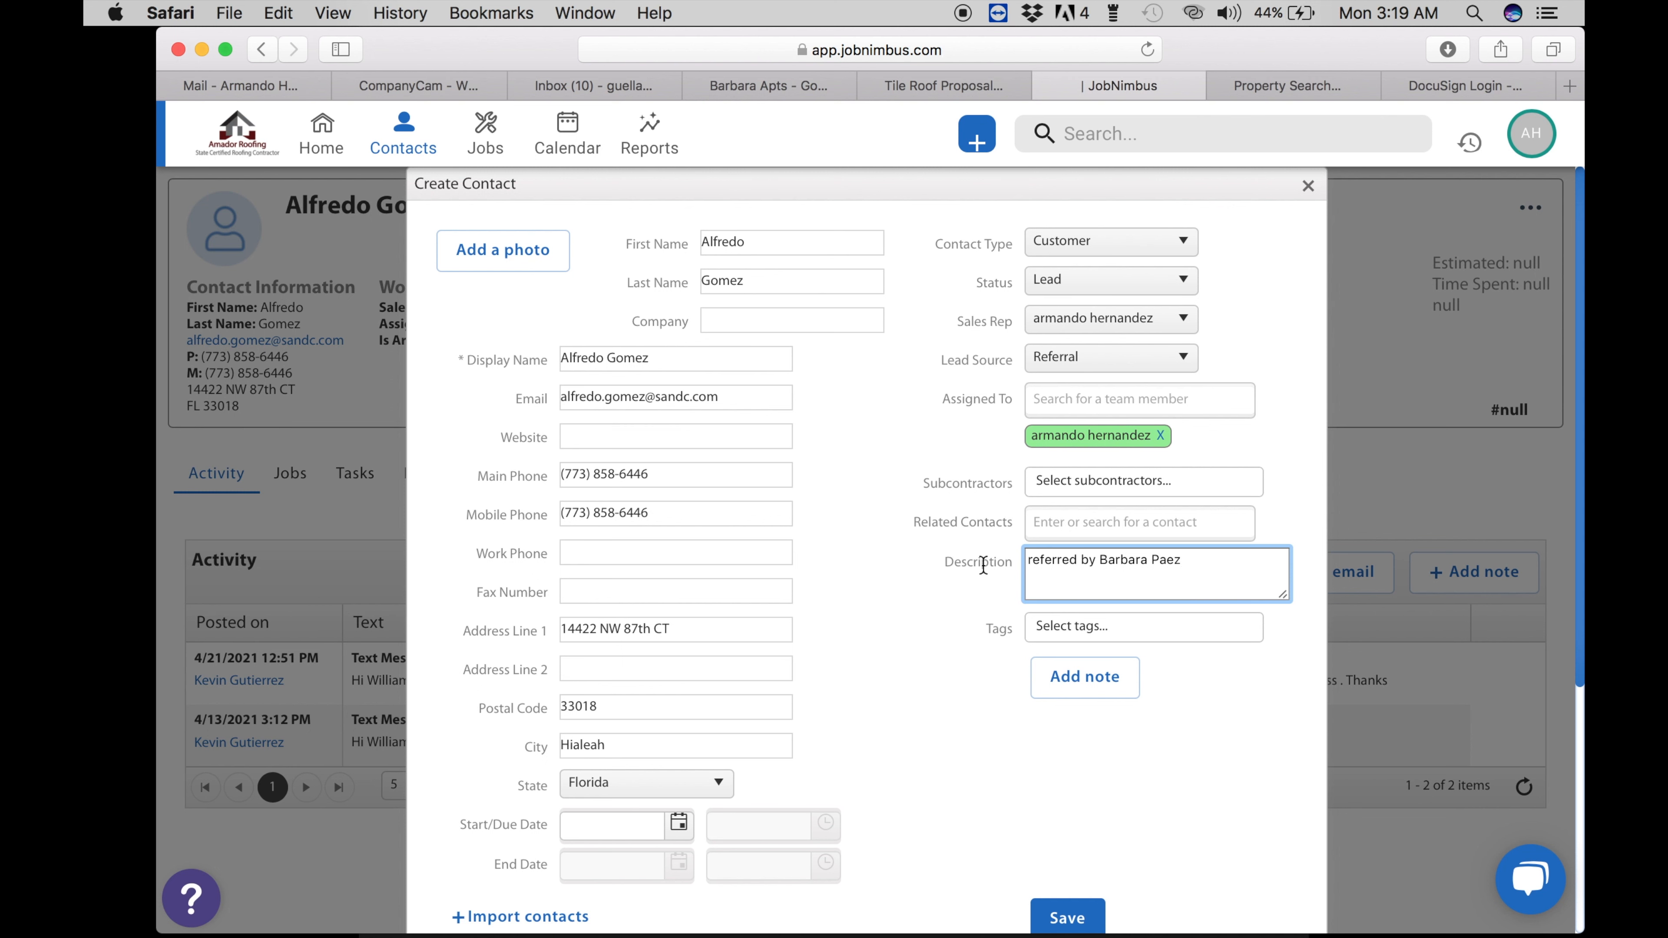
- Save the new contact and copy its e-mail address from the contact record
click(1085, 913)
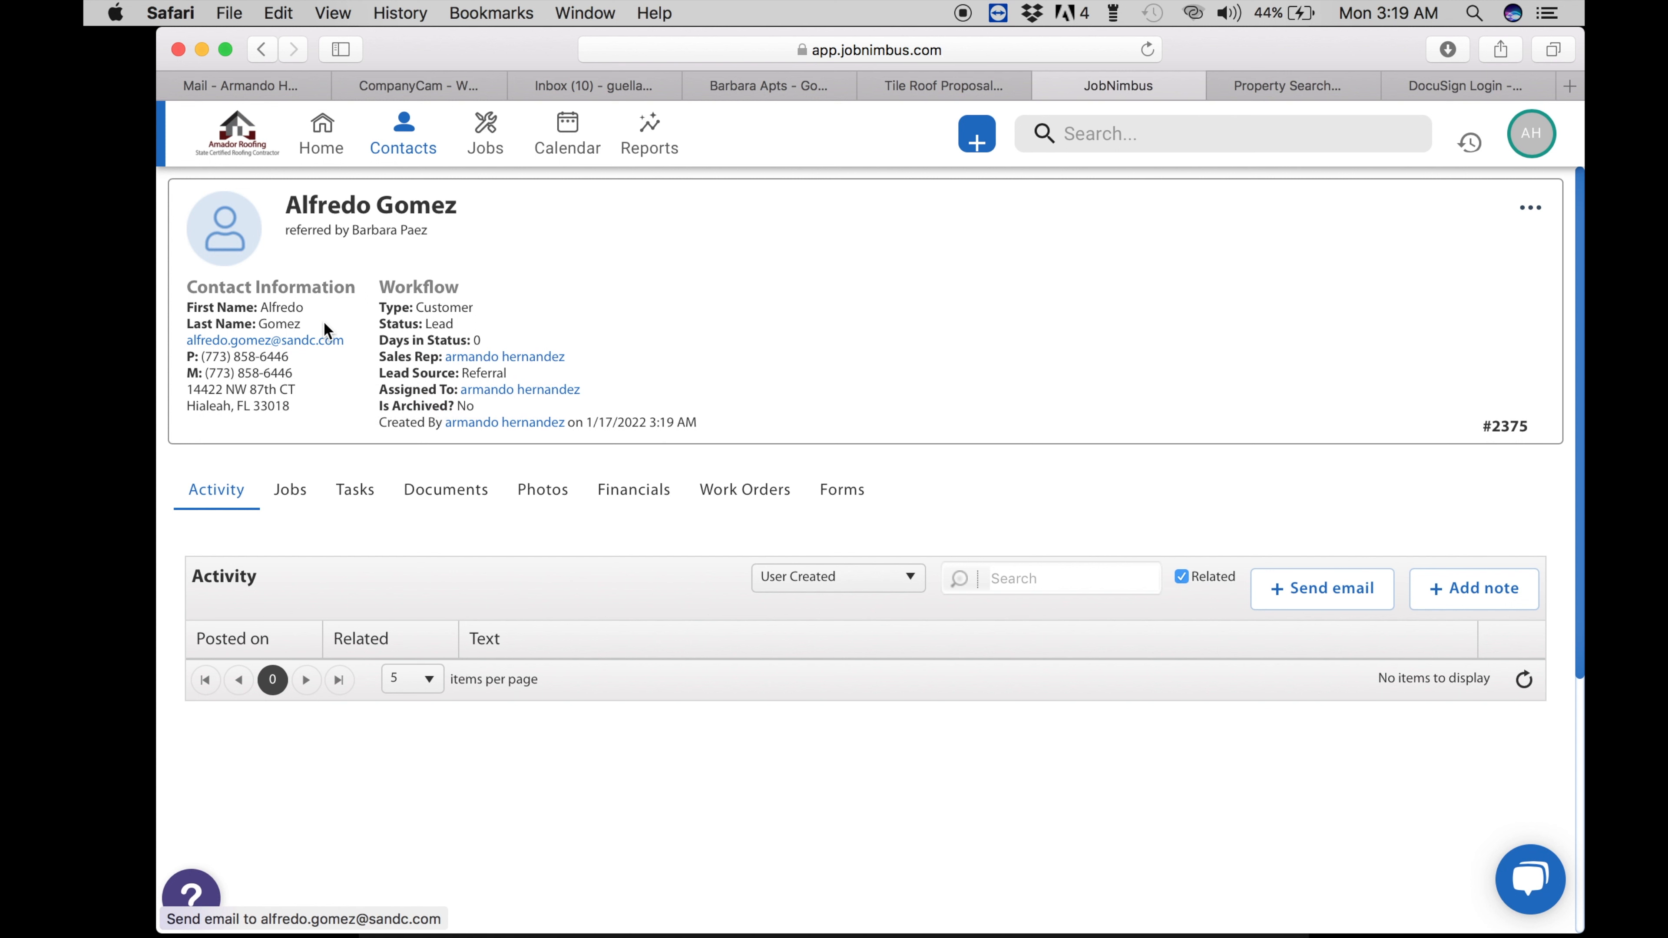
drag(348, 340, 187, 340)
key(super+c)
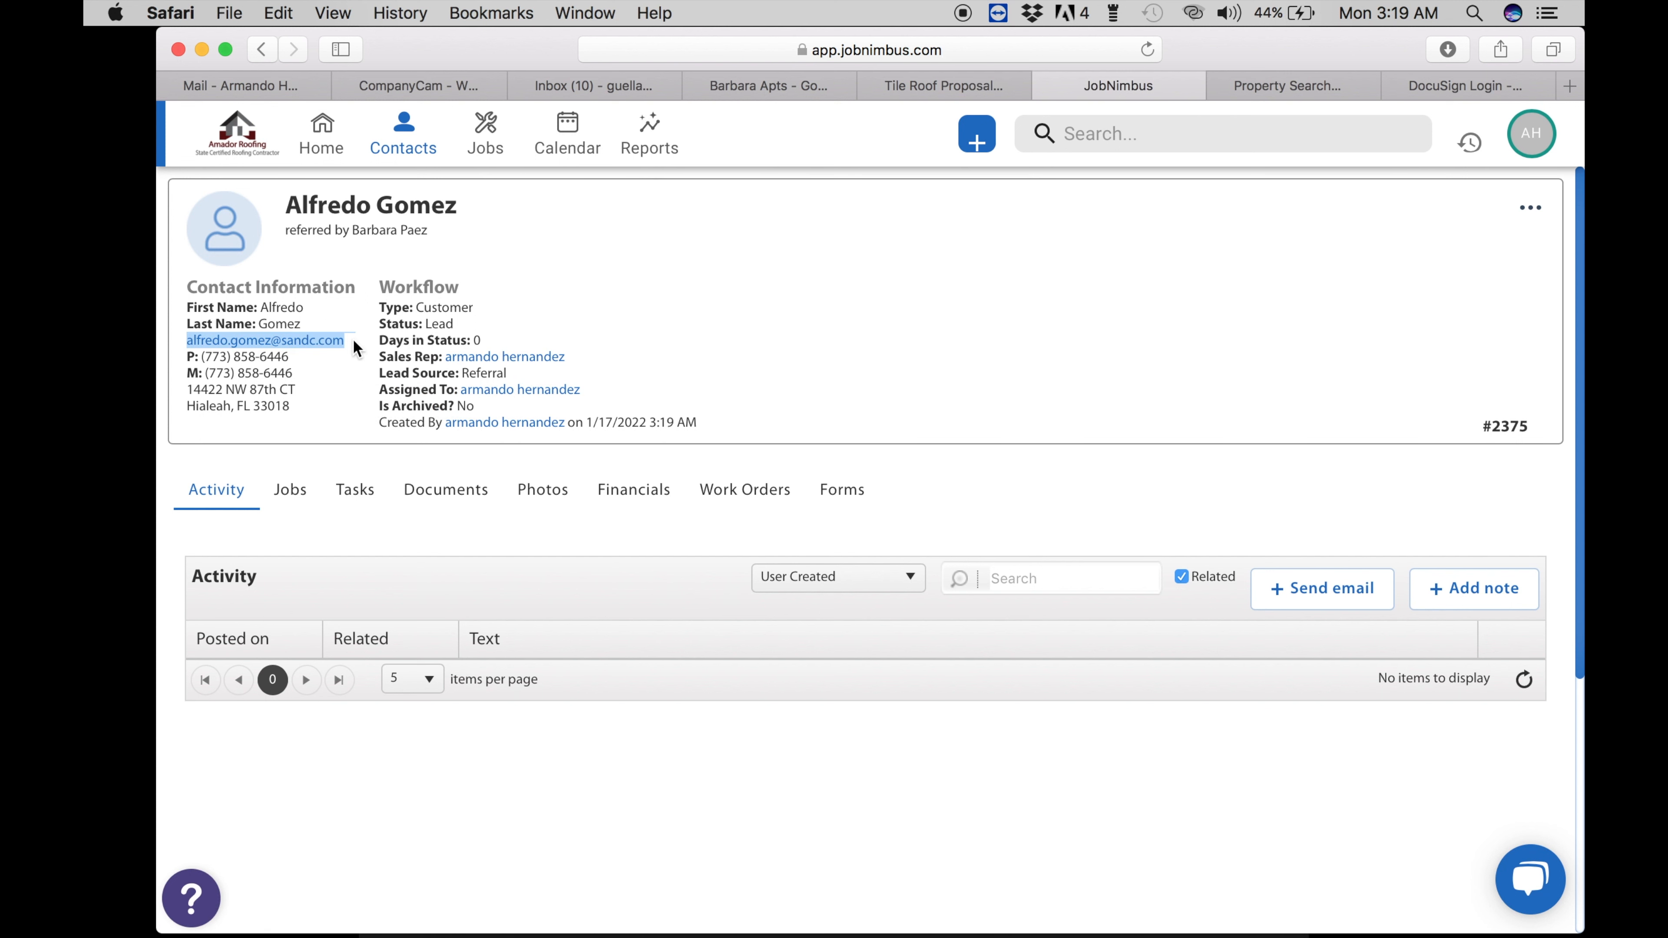
- Delete the old aerial photo from the tile roof proposal
click(933, 86)
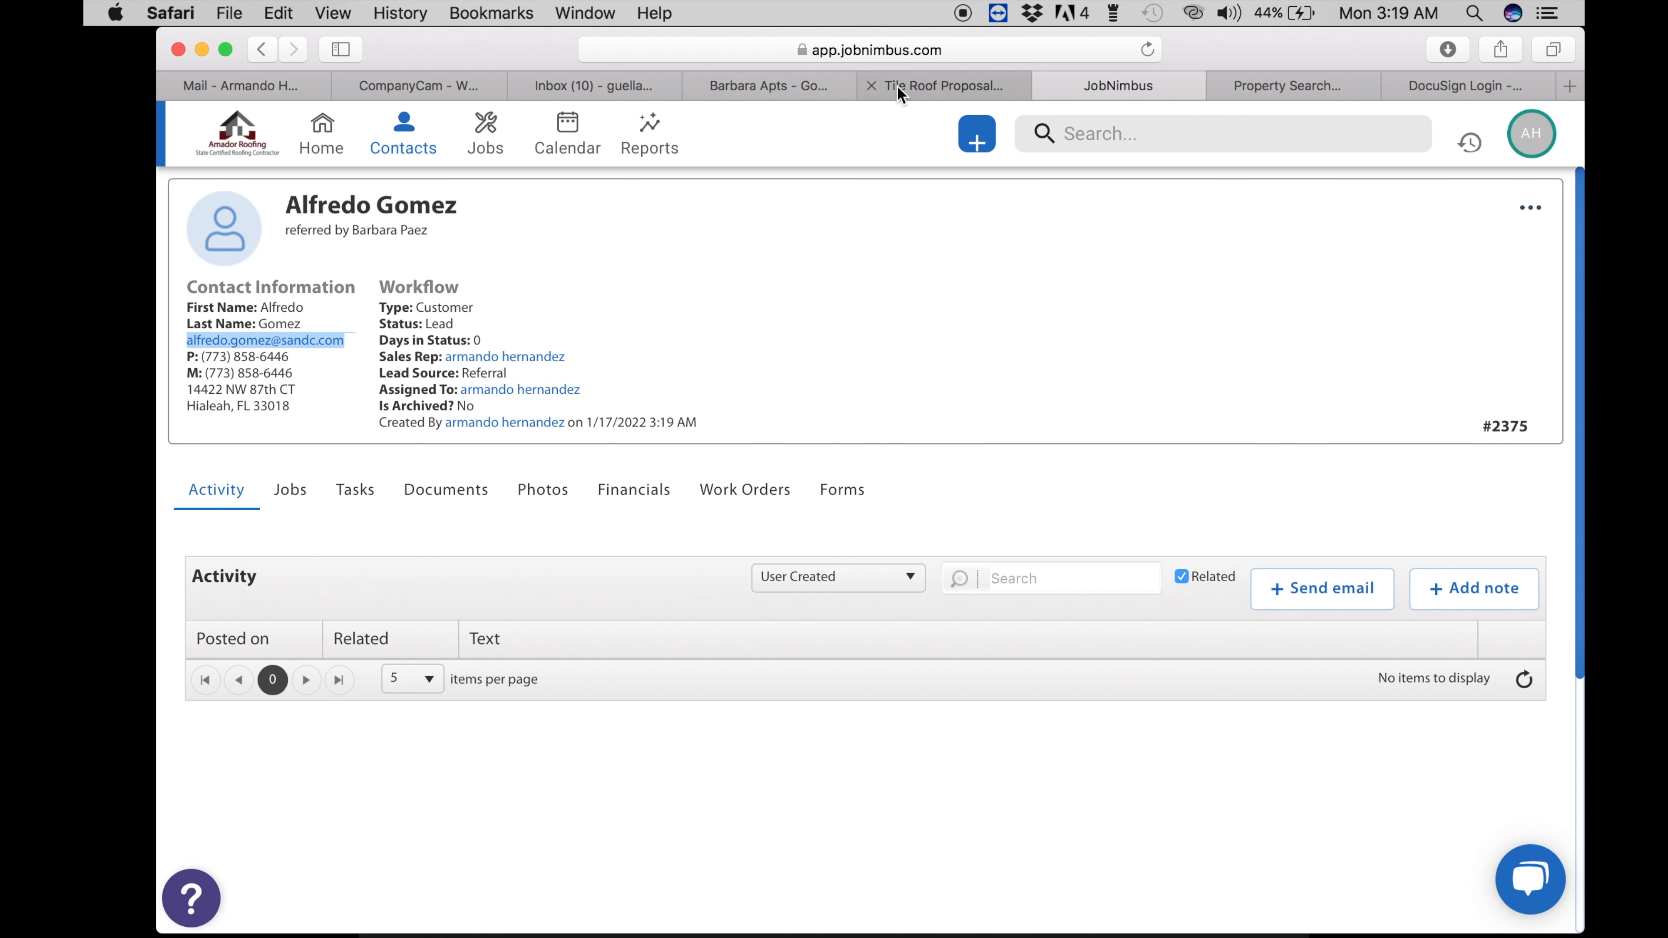
scroll(578, 507, down, 5)
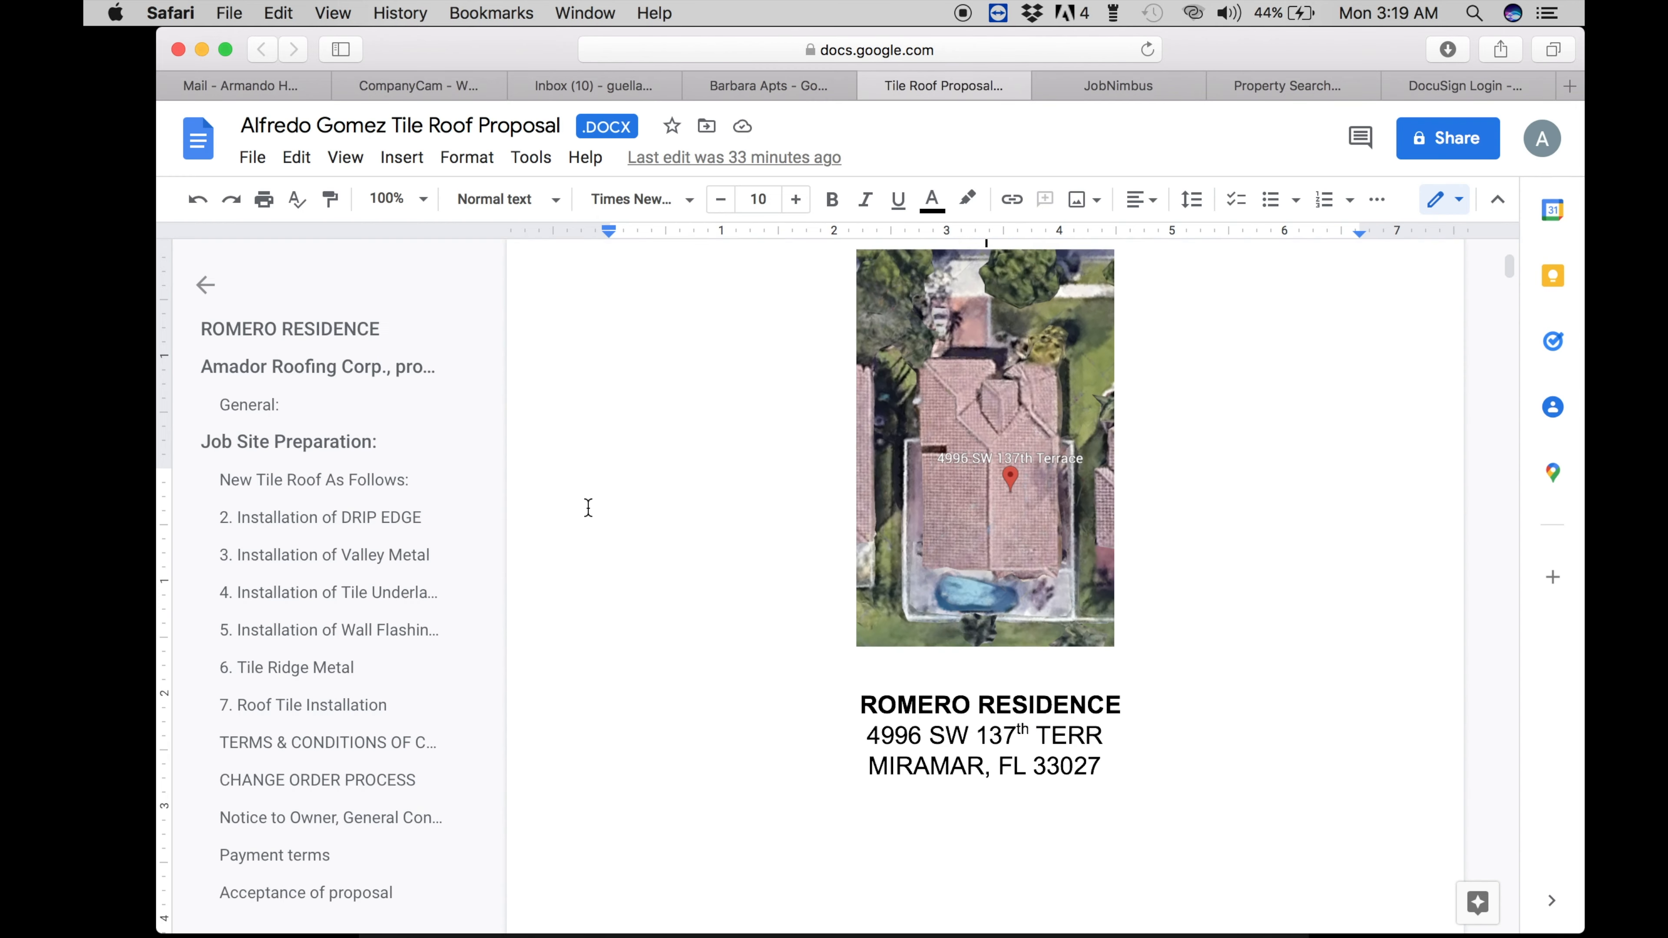
click(957, 448)
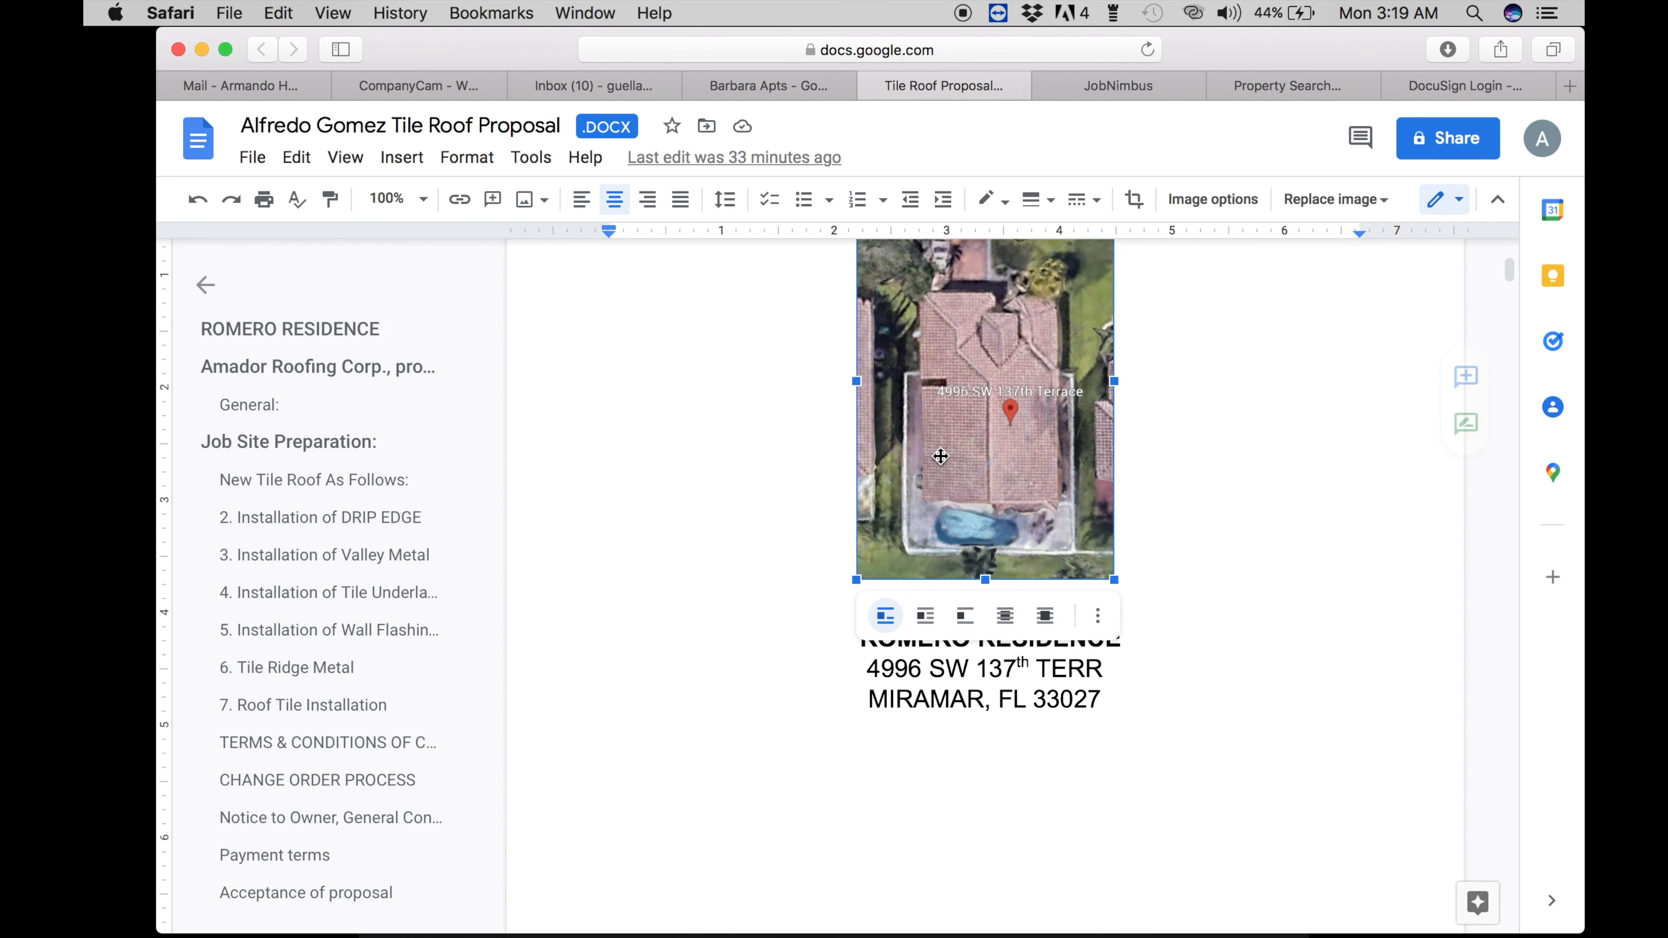
key(BackSpace)
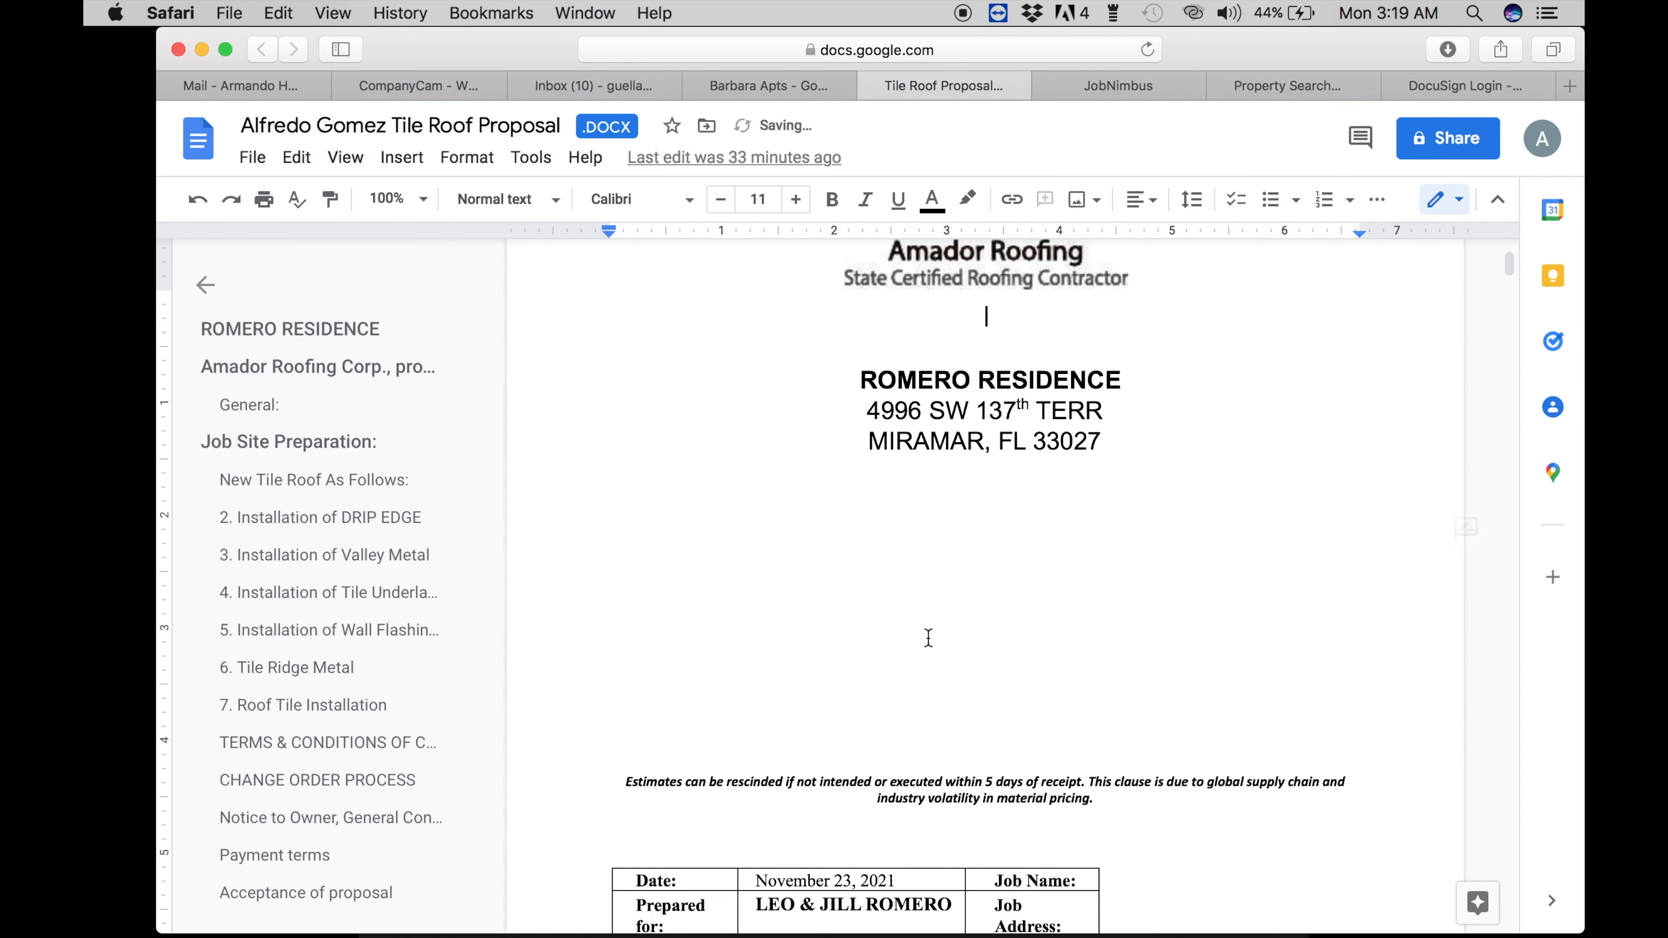
- Put the client's surname in the residence heading and erase the old street address
click(957, 380)
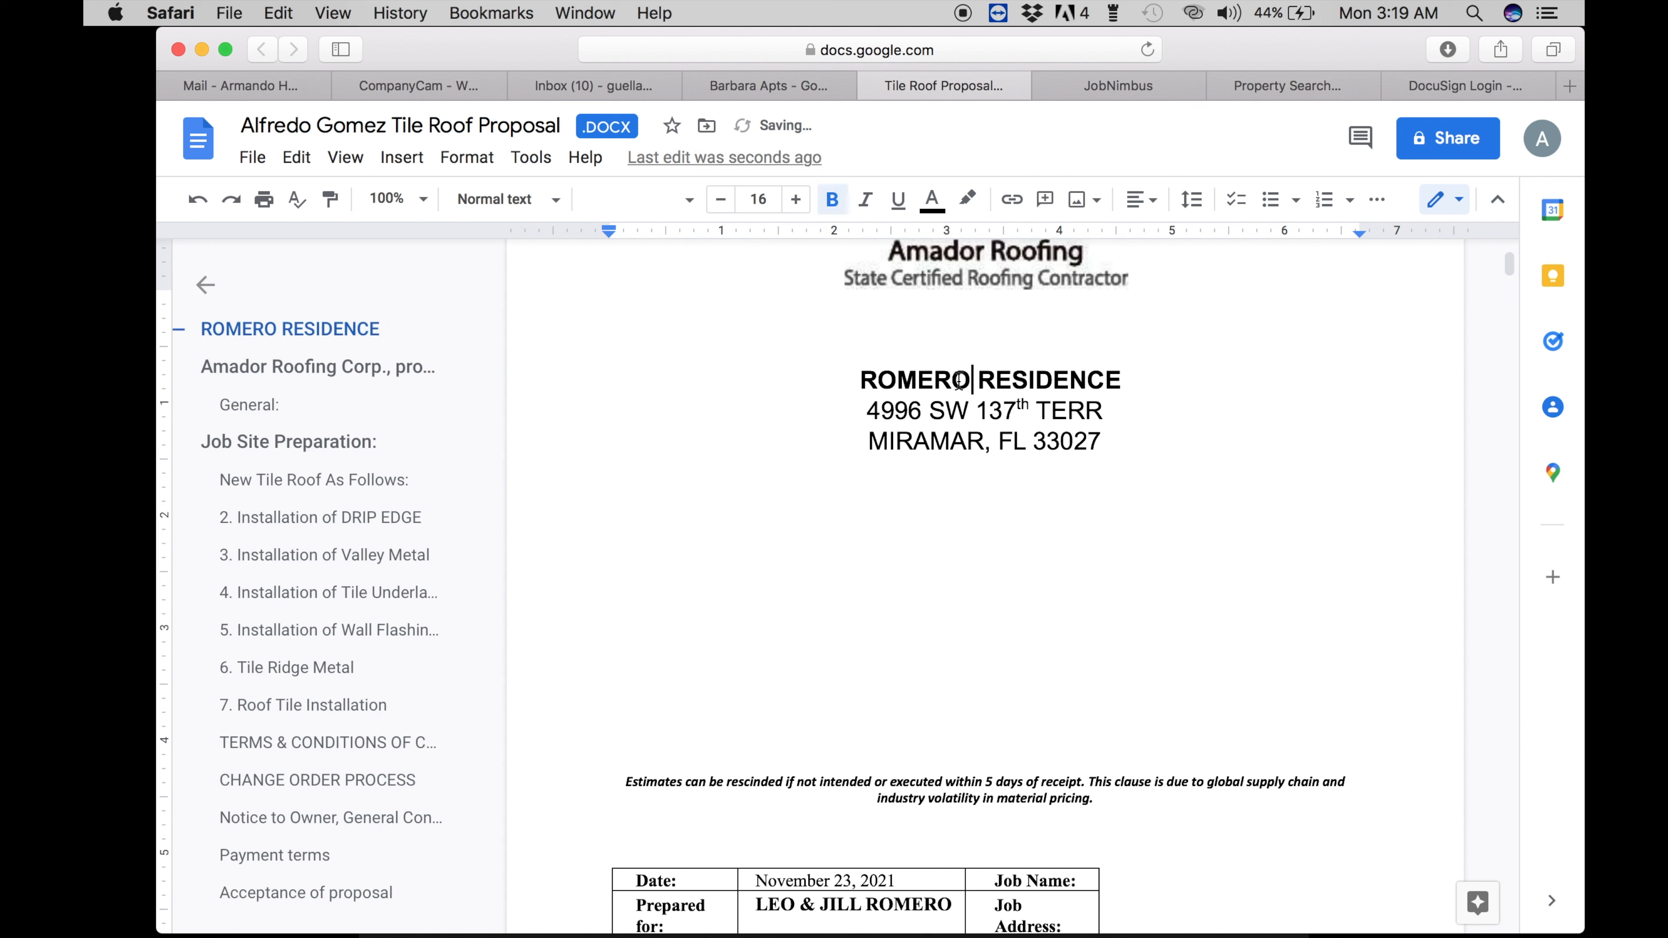
drag(970, 381, 863, 382)
text(Gome)
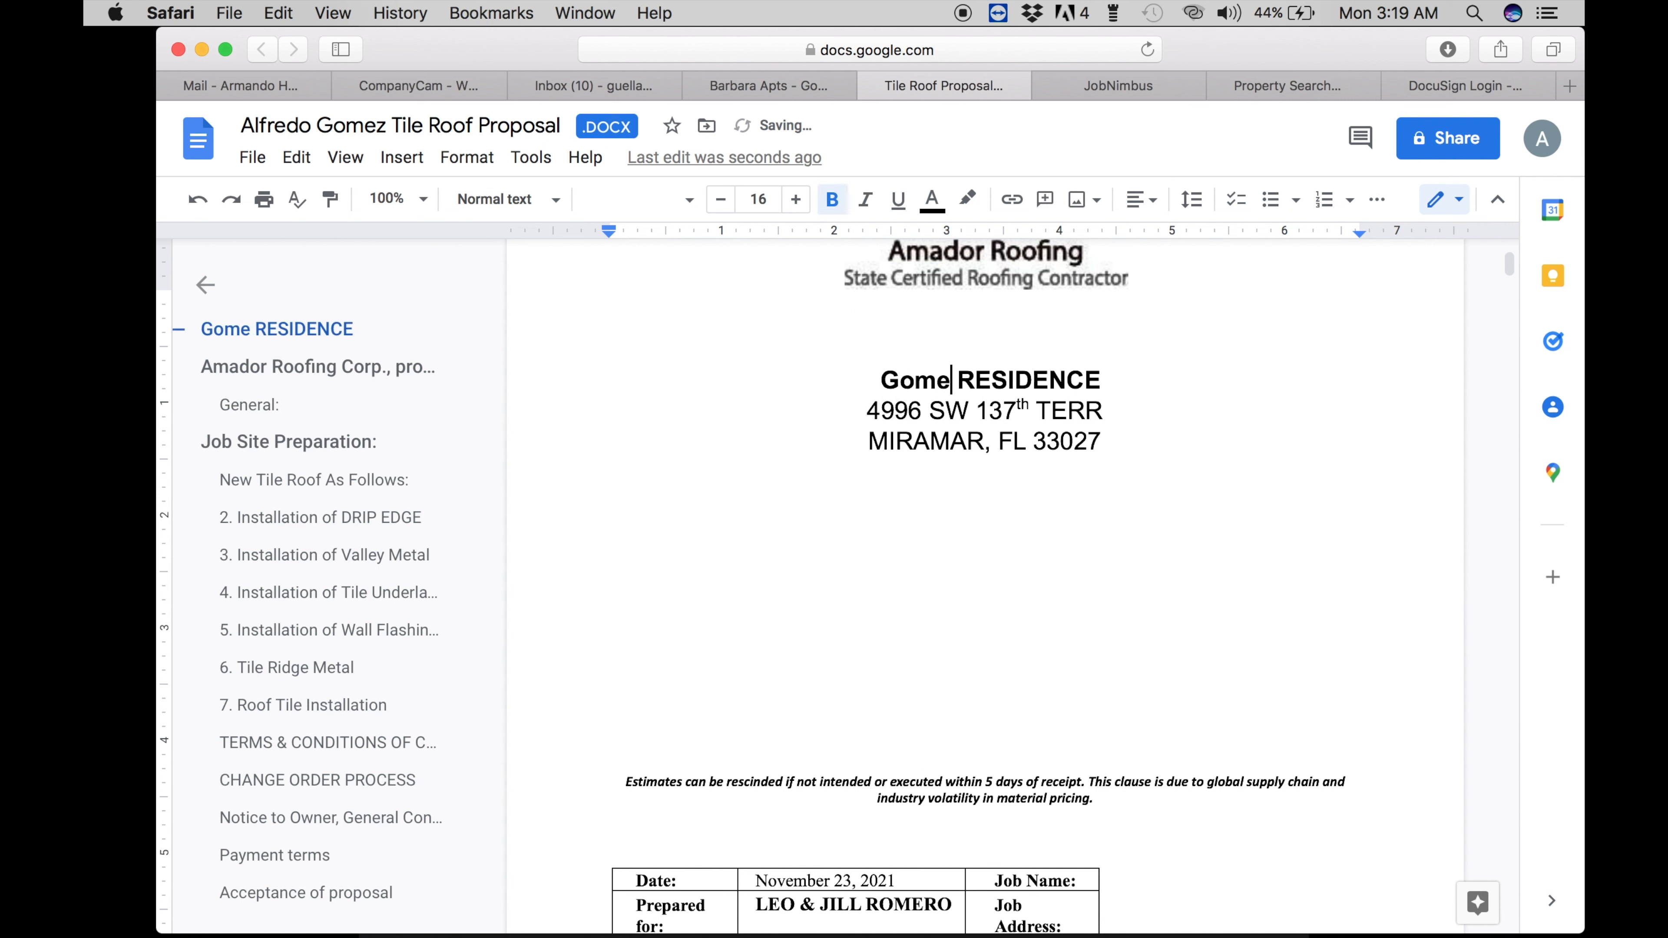
key(BackSpace)
key(BackSpace)
key(BackSpace)
text(OMEZ)
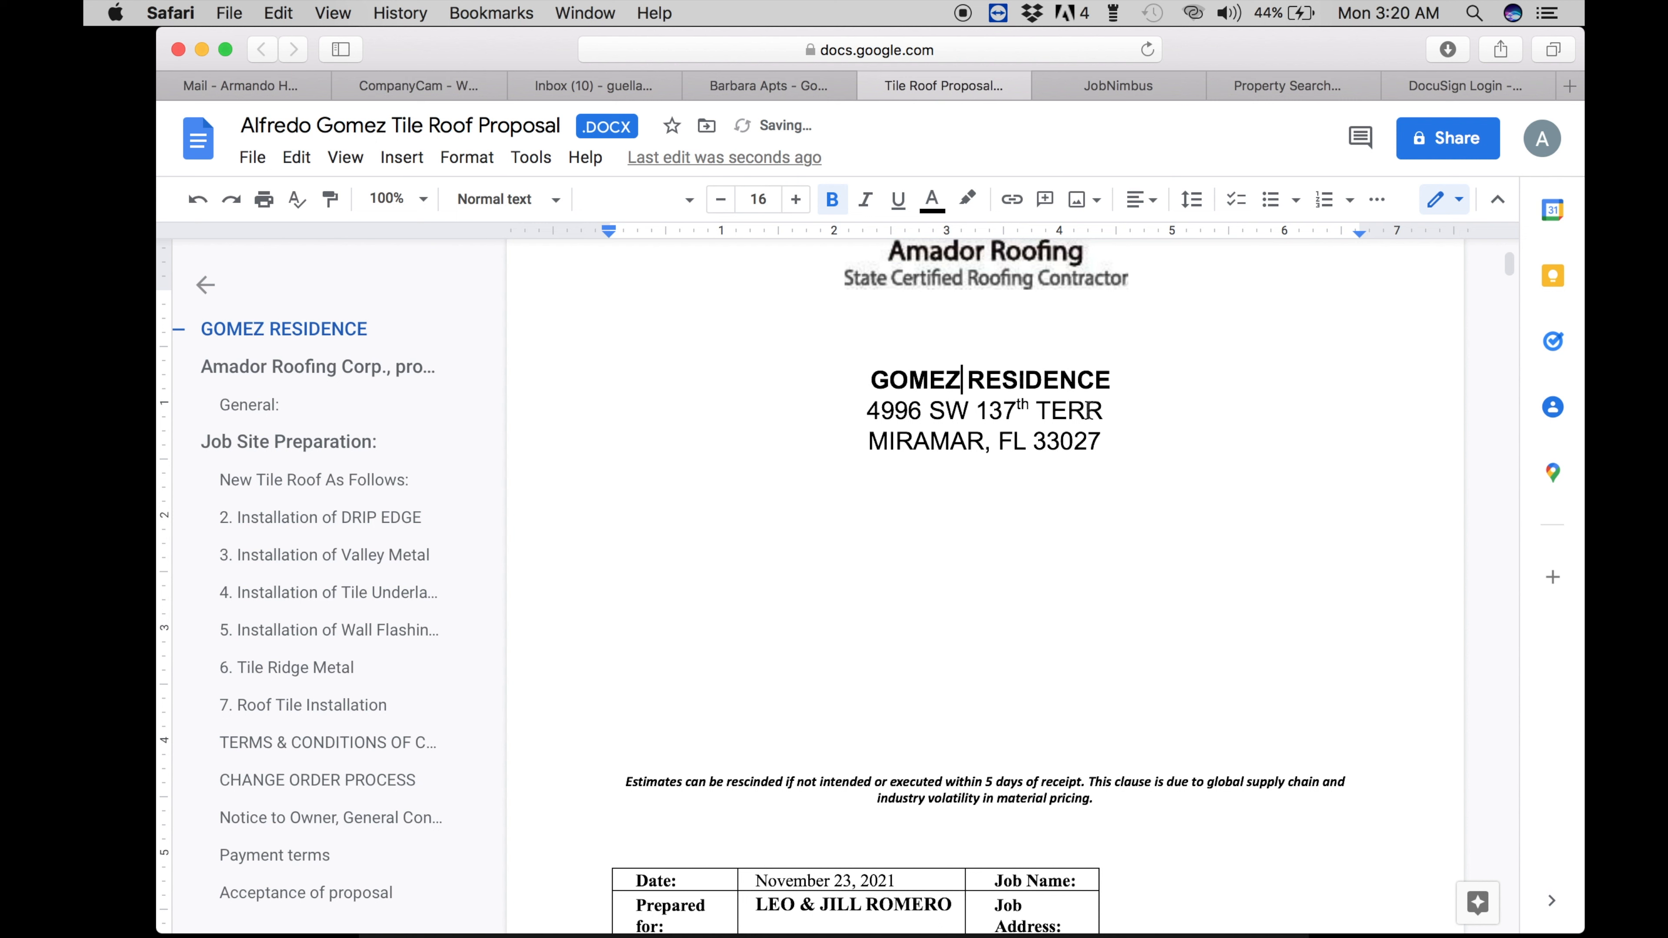
drag(1105, 410, 867, 411)
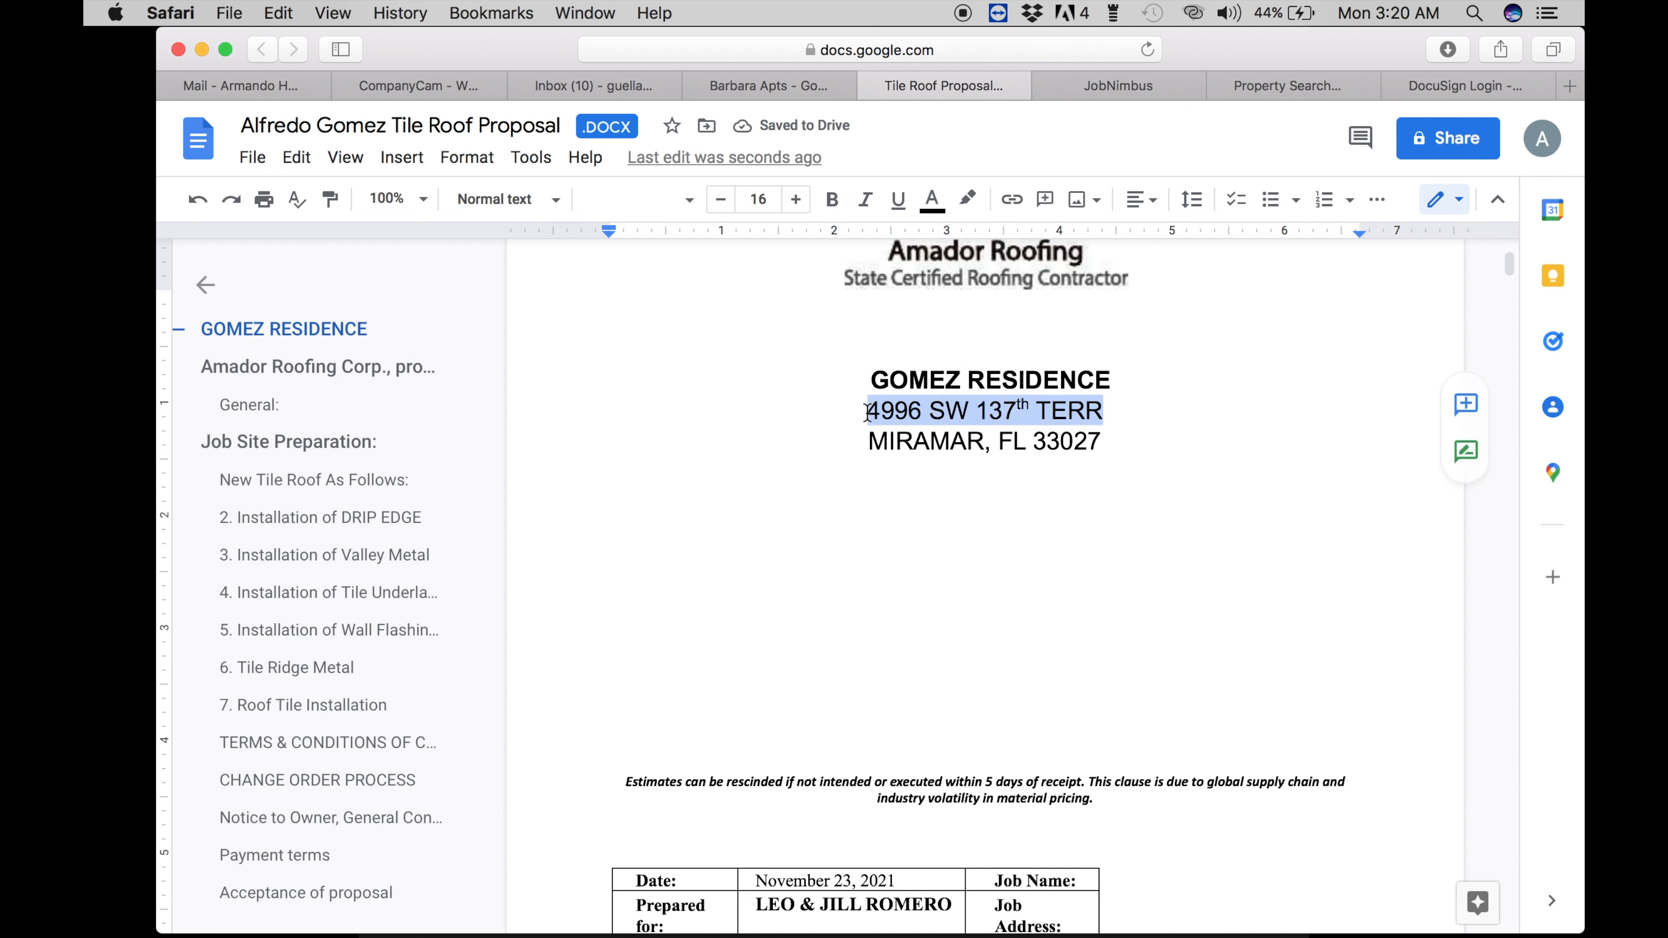
key(Right)
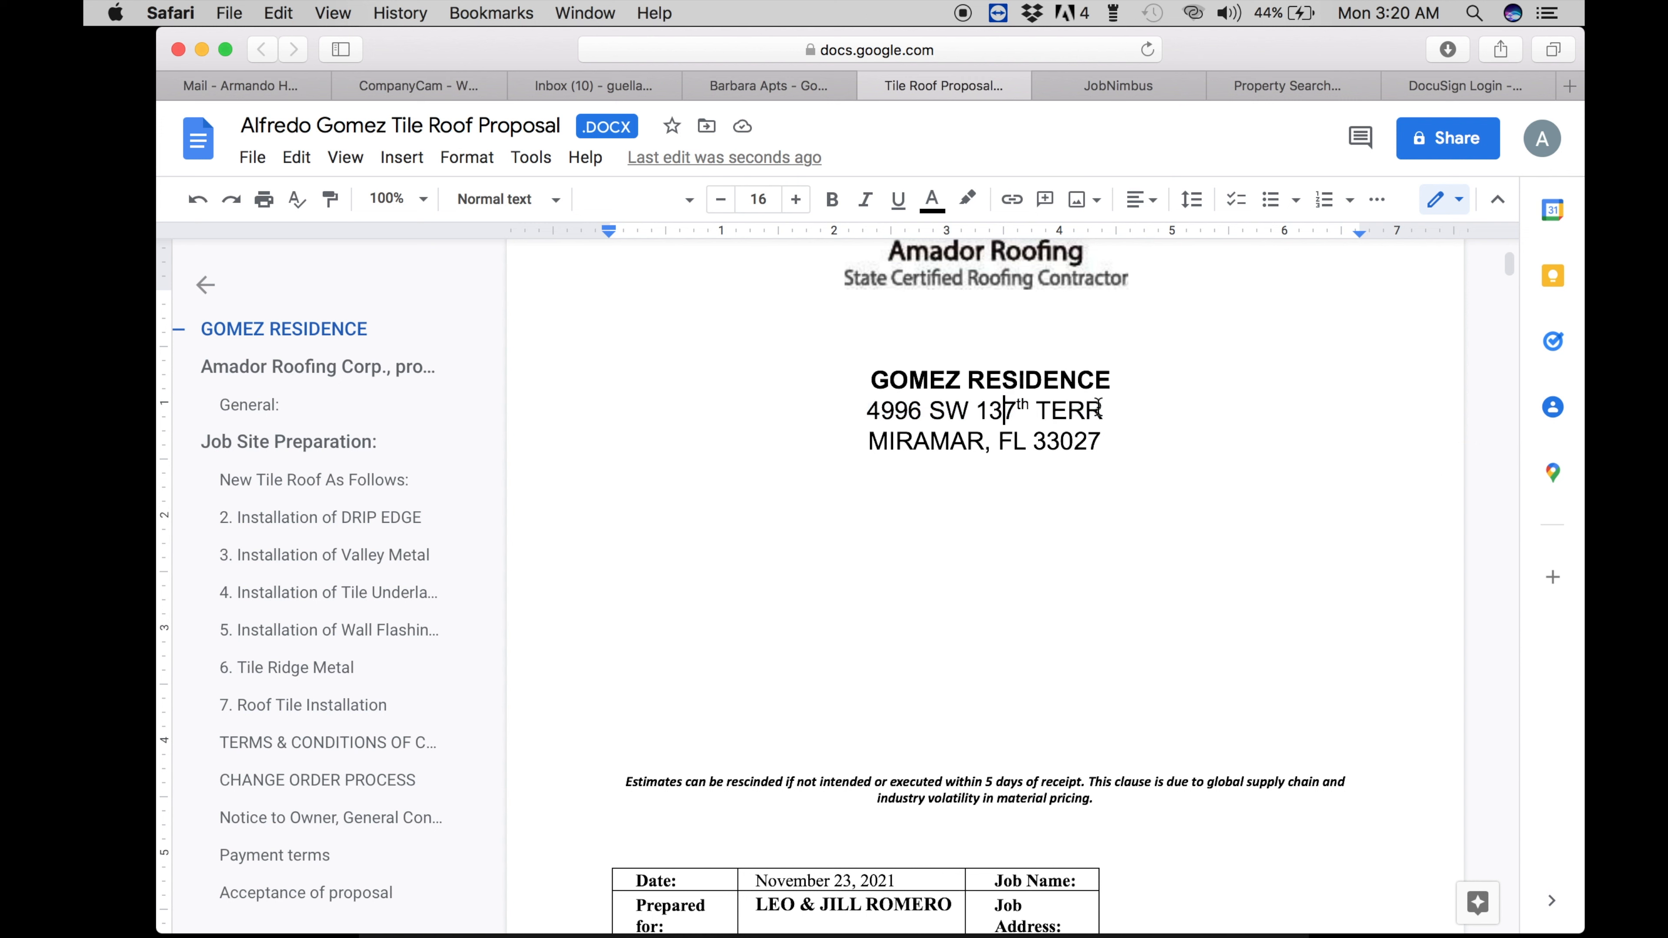
key(BackSpace)
key(BackSpace)
key(BackSpace)
key(BackSpace)
key(BackSpace)
key(BackSpace)
key(BackSpace)
key(BackSpace)
key(BackSpace)
key(BackSpace)
key(BackSpace)
key(BackSpace)
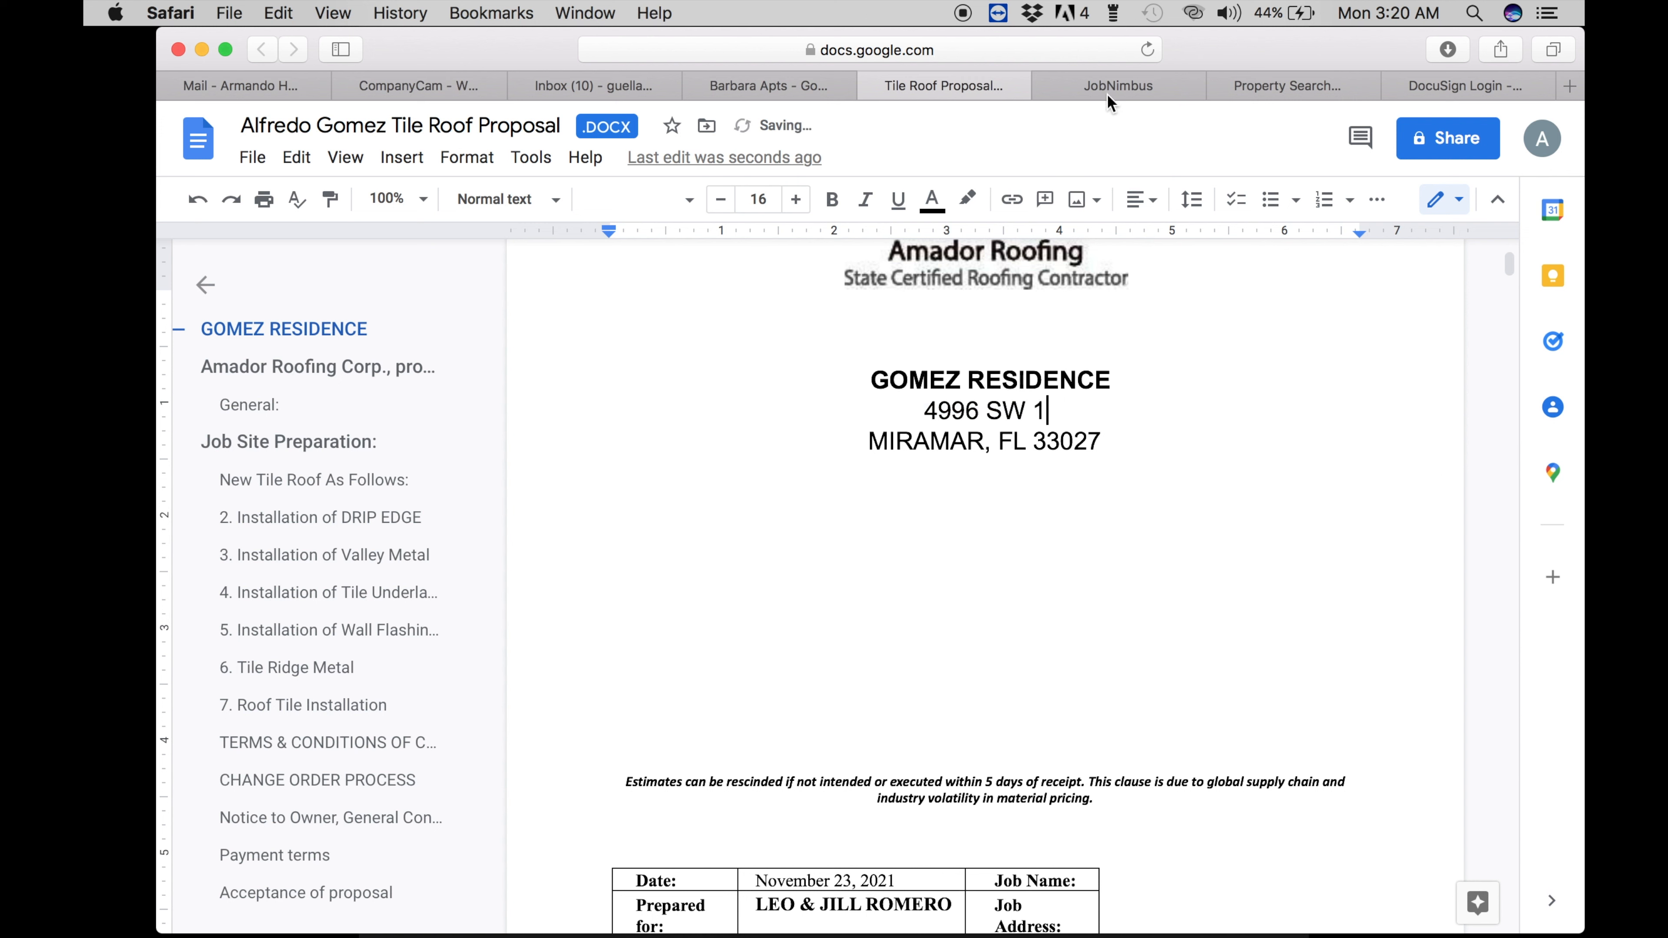
key(BackSpace)
key(BackSpace)
key(BackSpace)
key(BackSpace)
key(BackSpace)
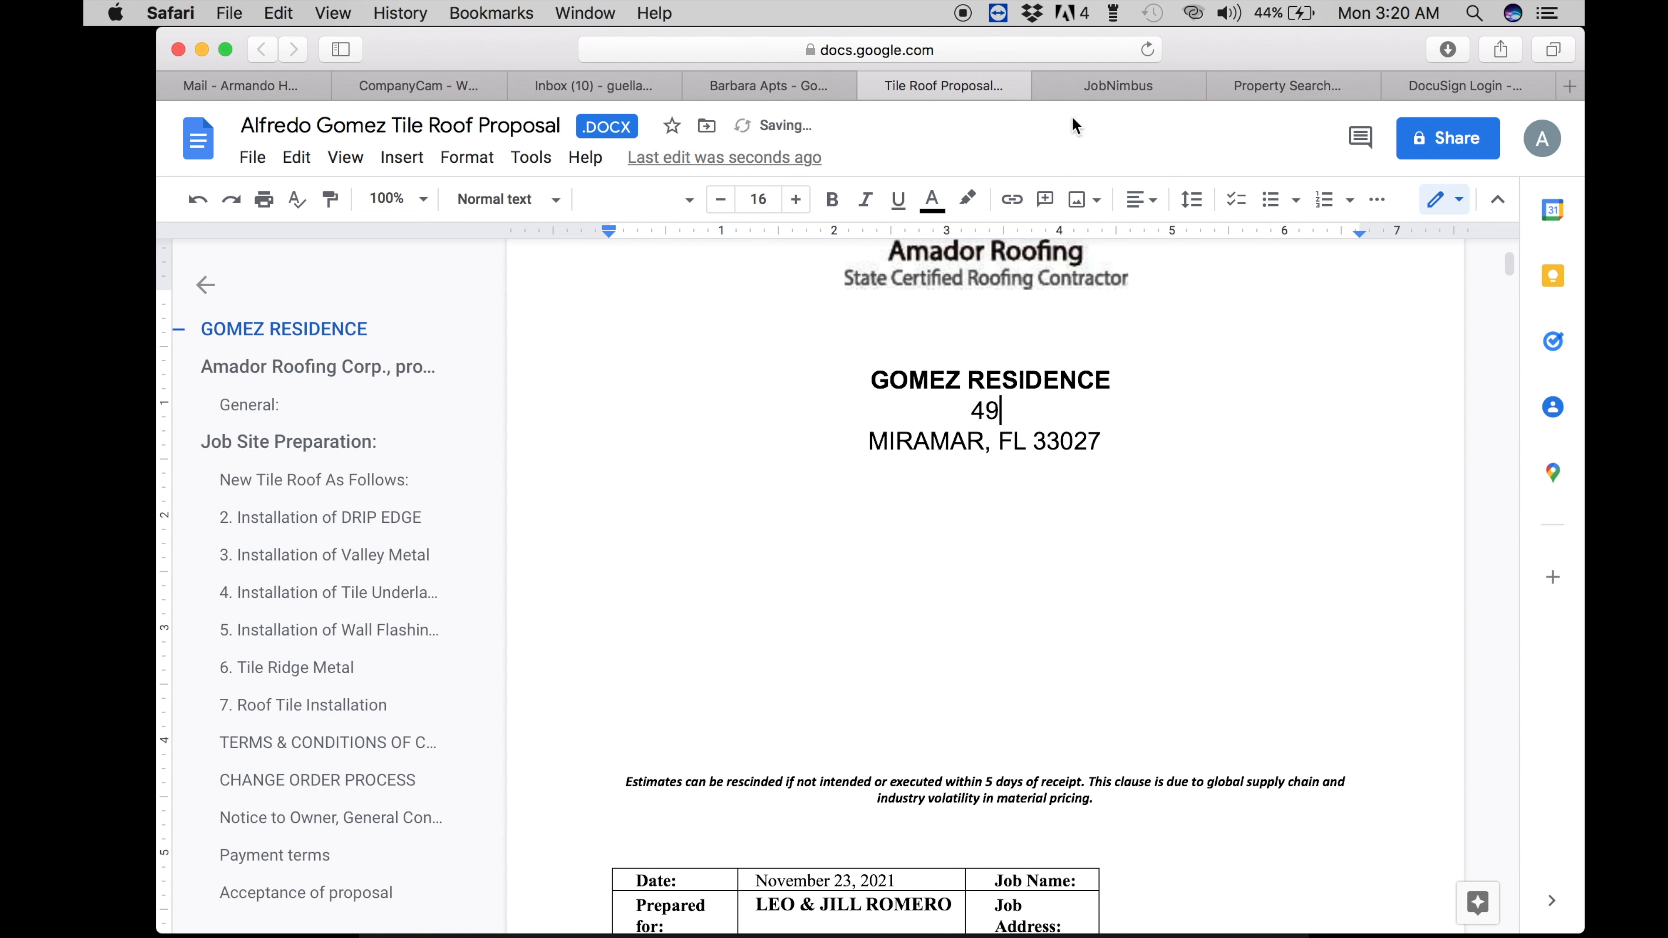
- Search the client's street address on Property Appraiser and open the matching Folio record
click(1292, 87)
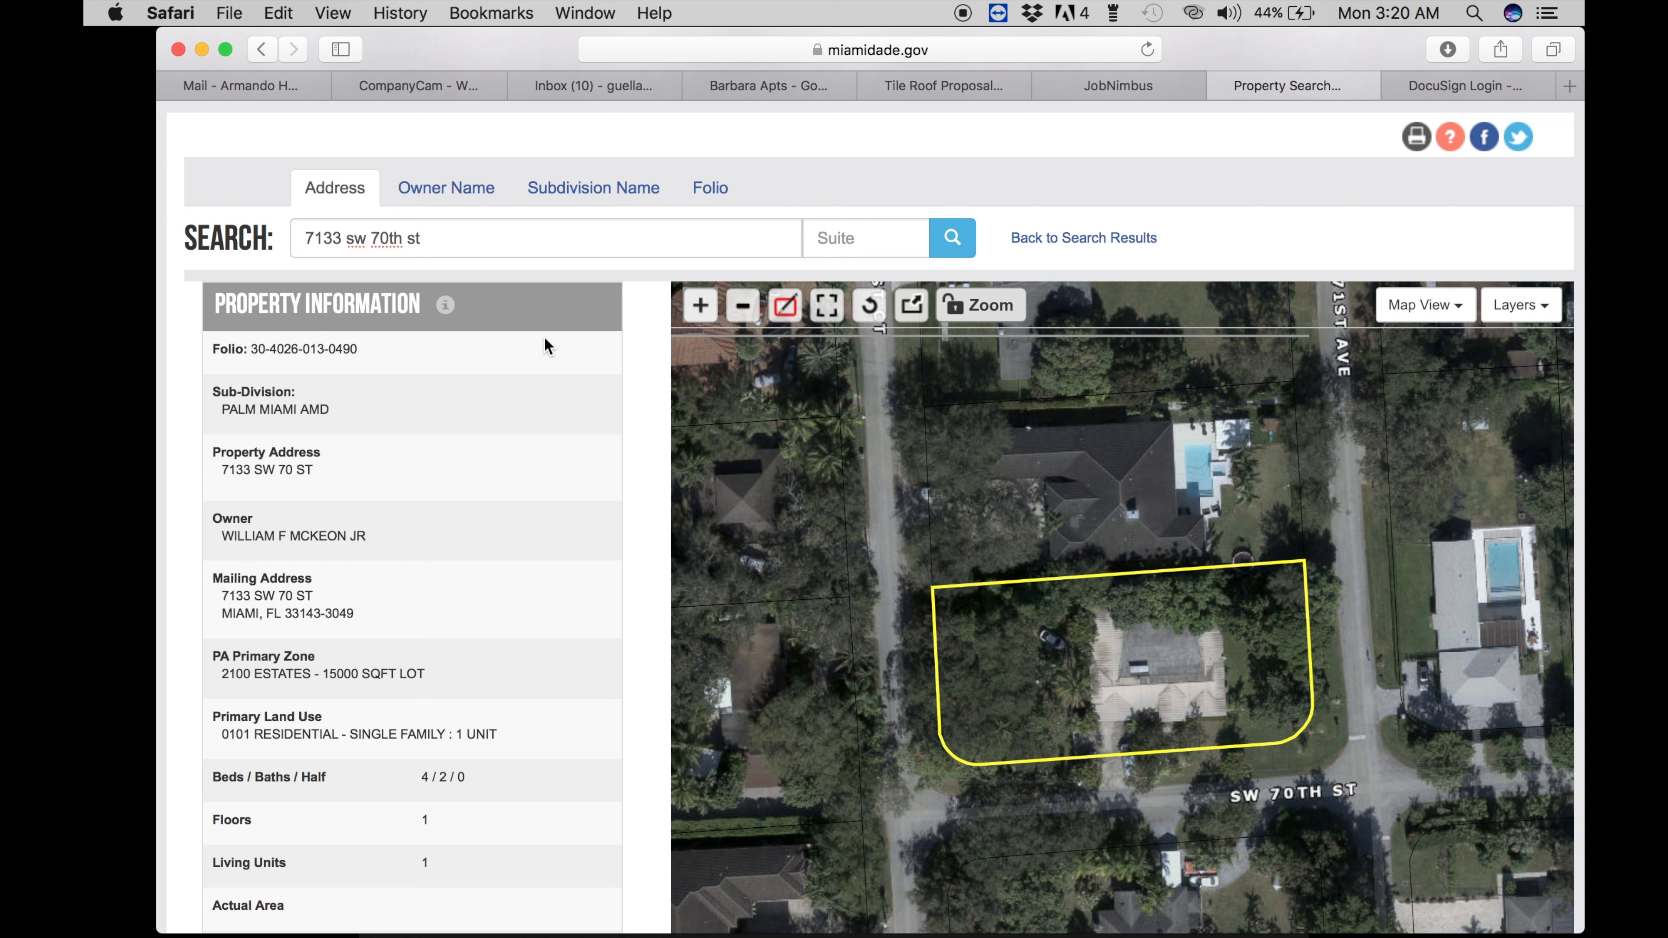
drag(425, 239, 220, 217)
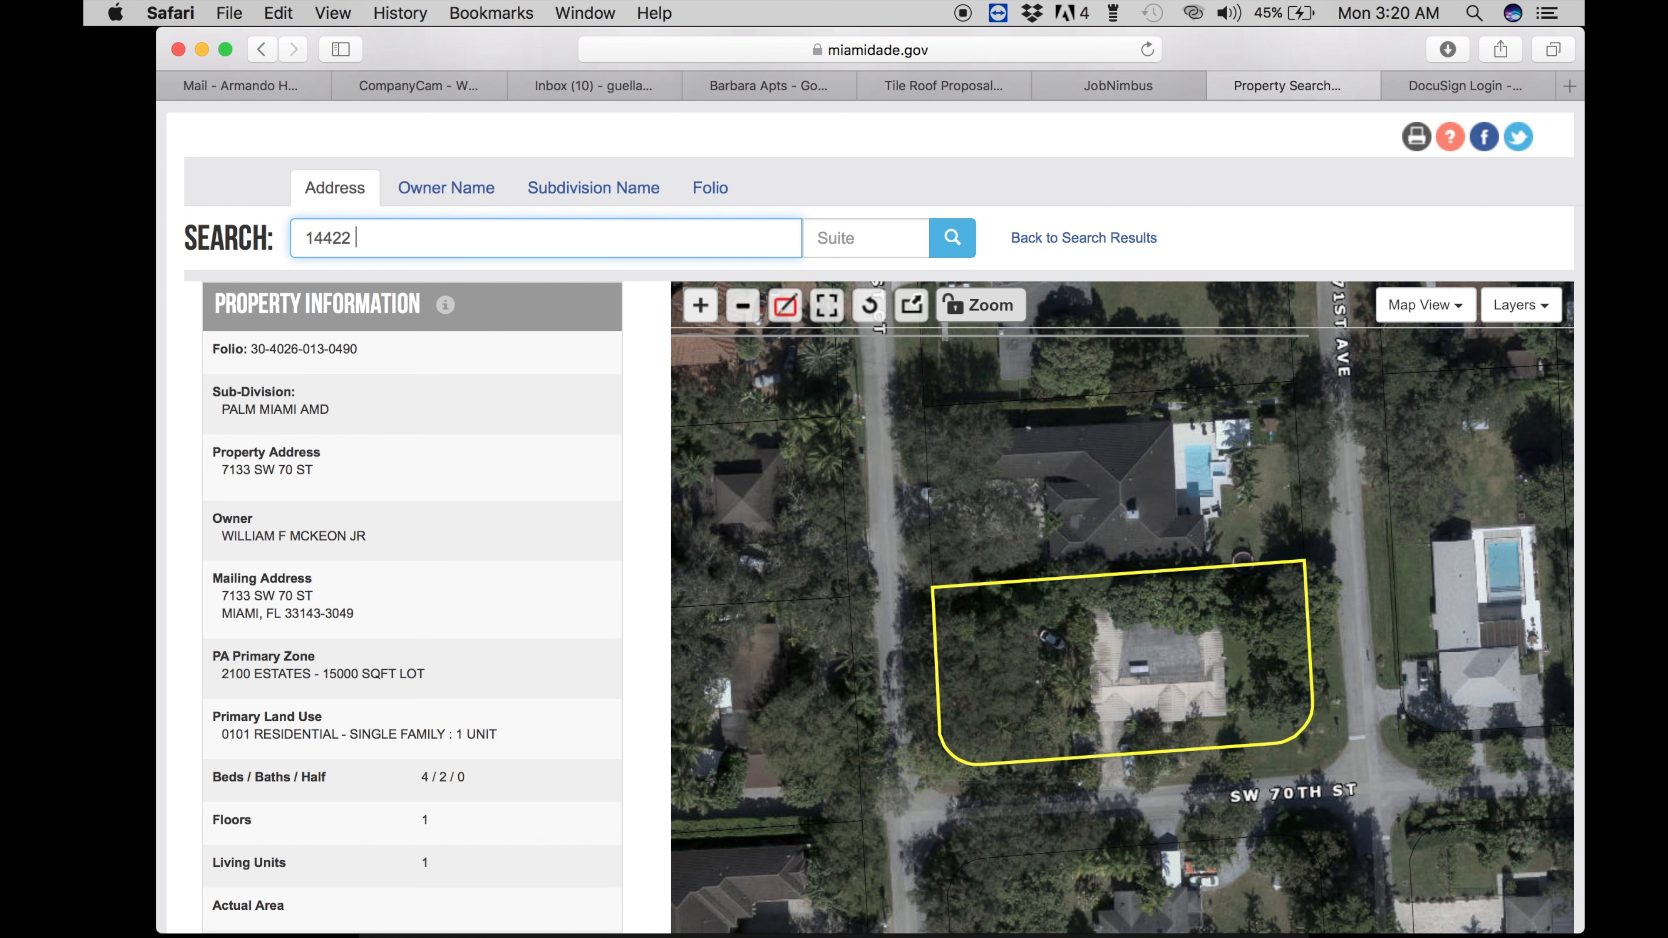
key(Return)
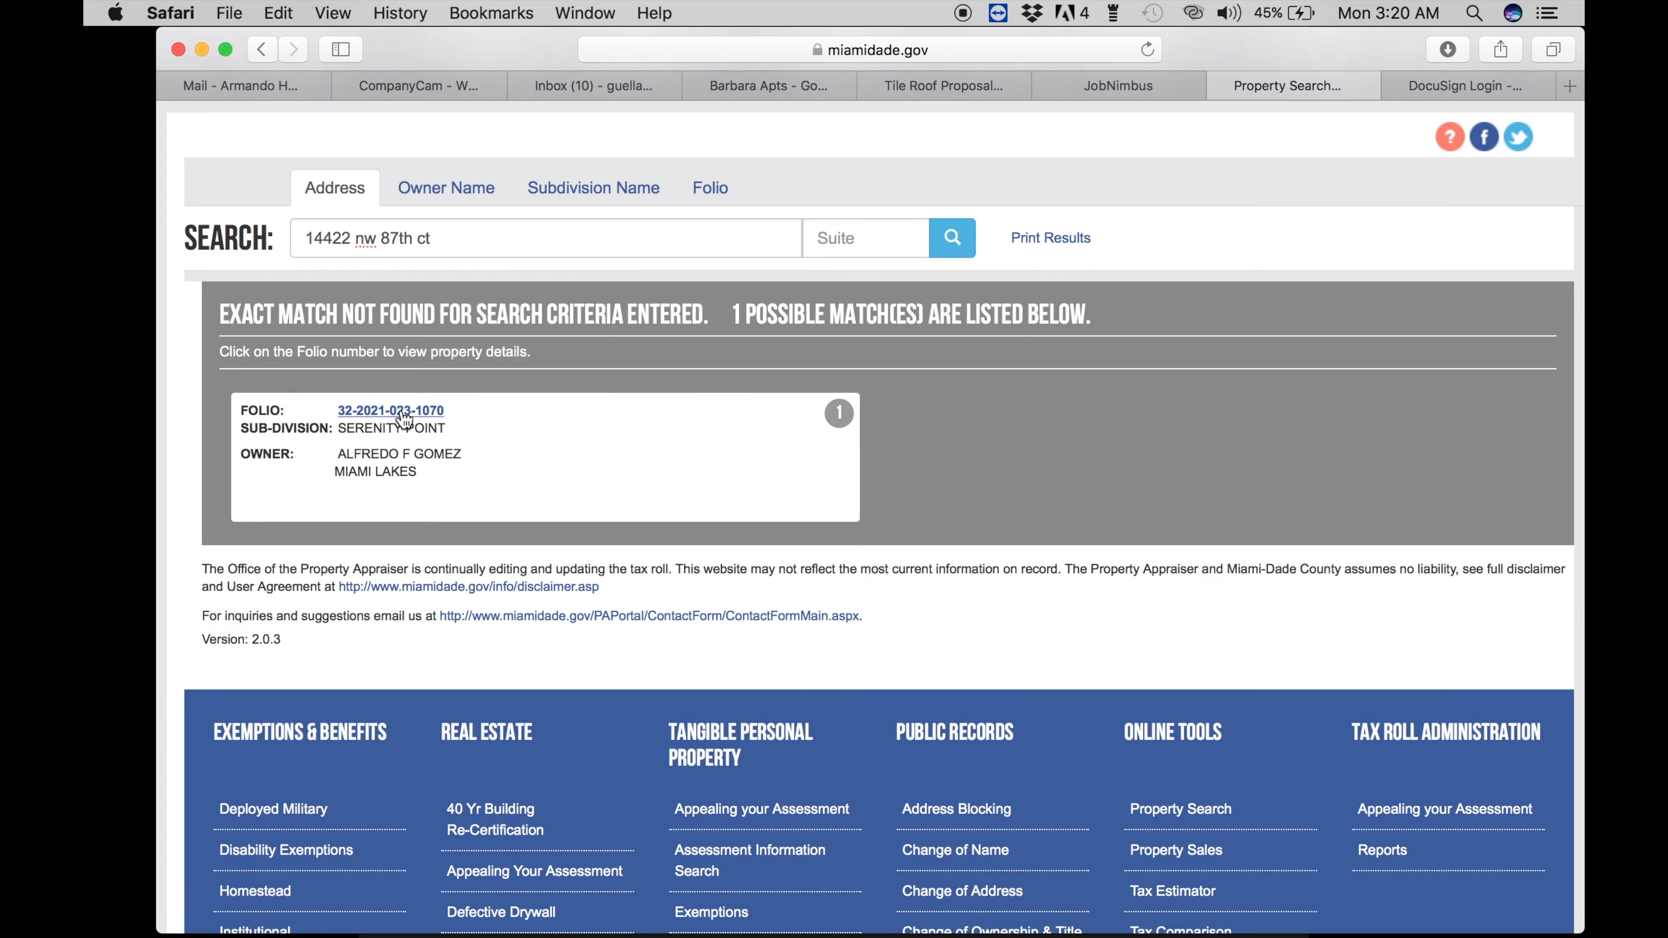
click(402, 411)
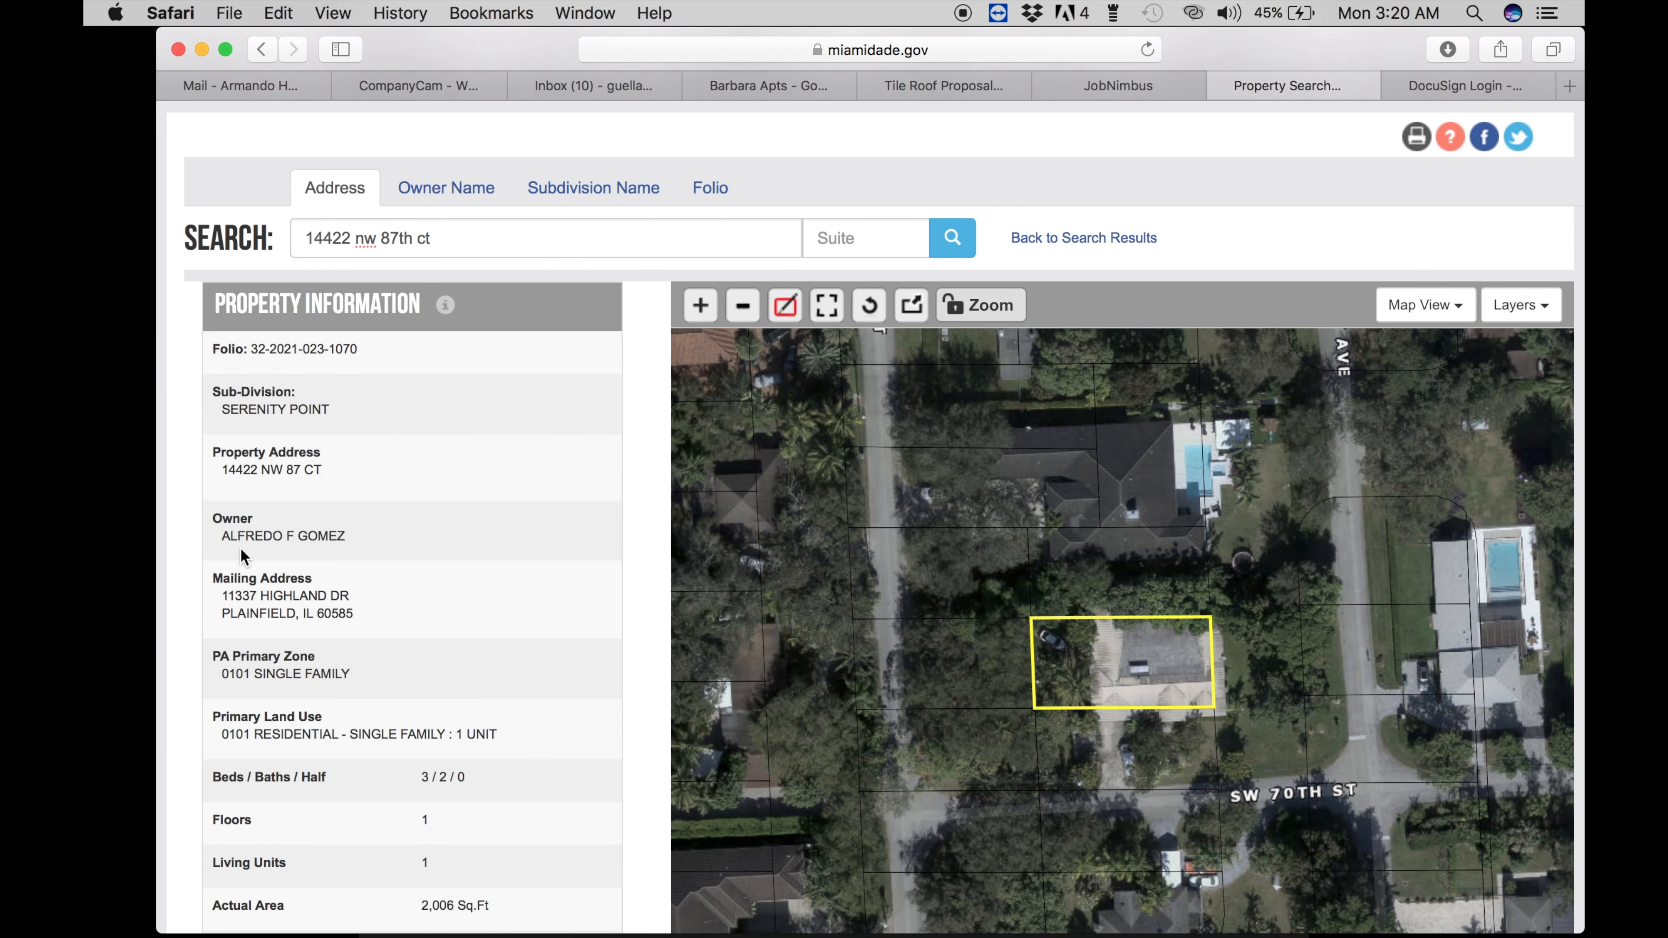
- Replace the Prepared for name with the new client's full name
click(934, 79)
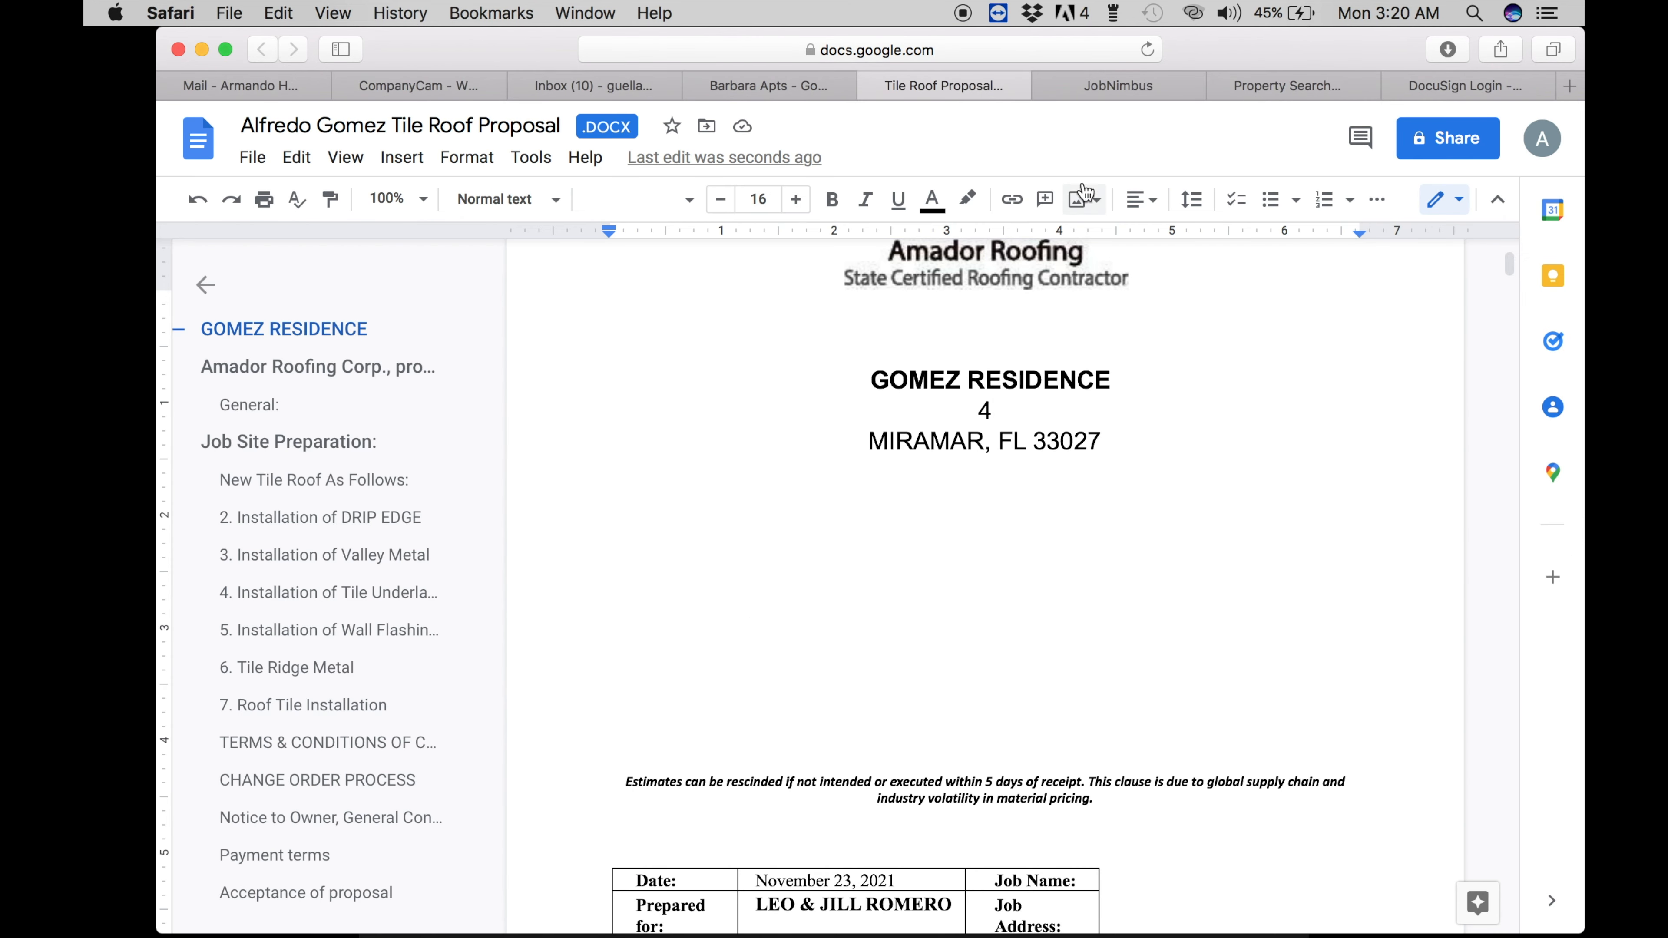
scroll(780, 789, down, 2)
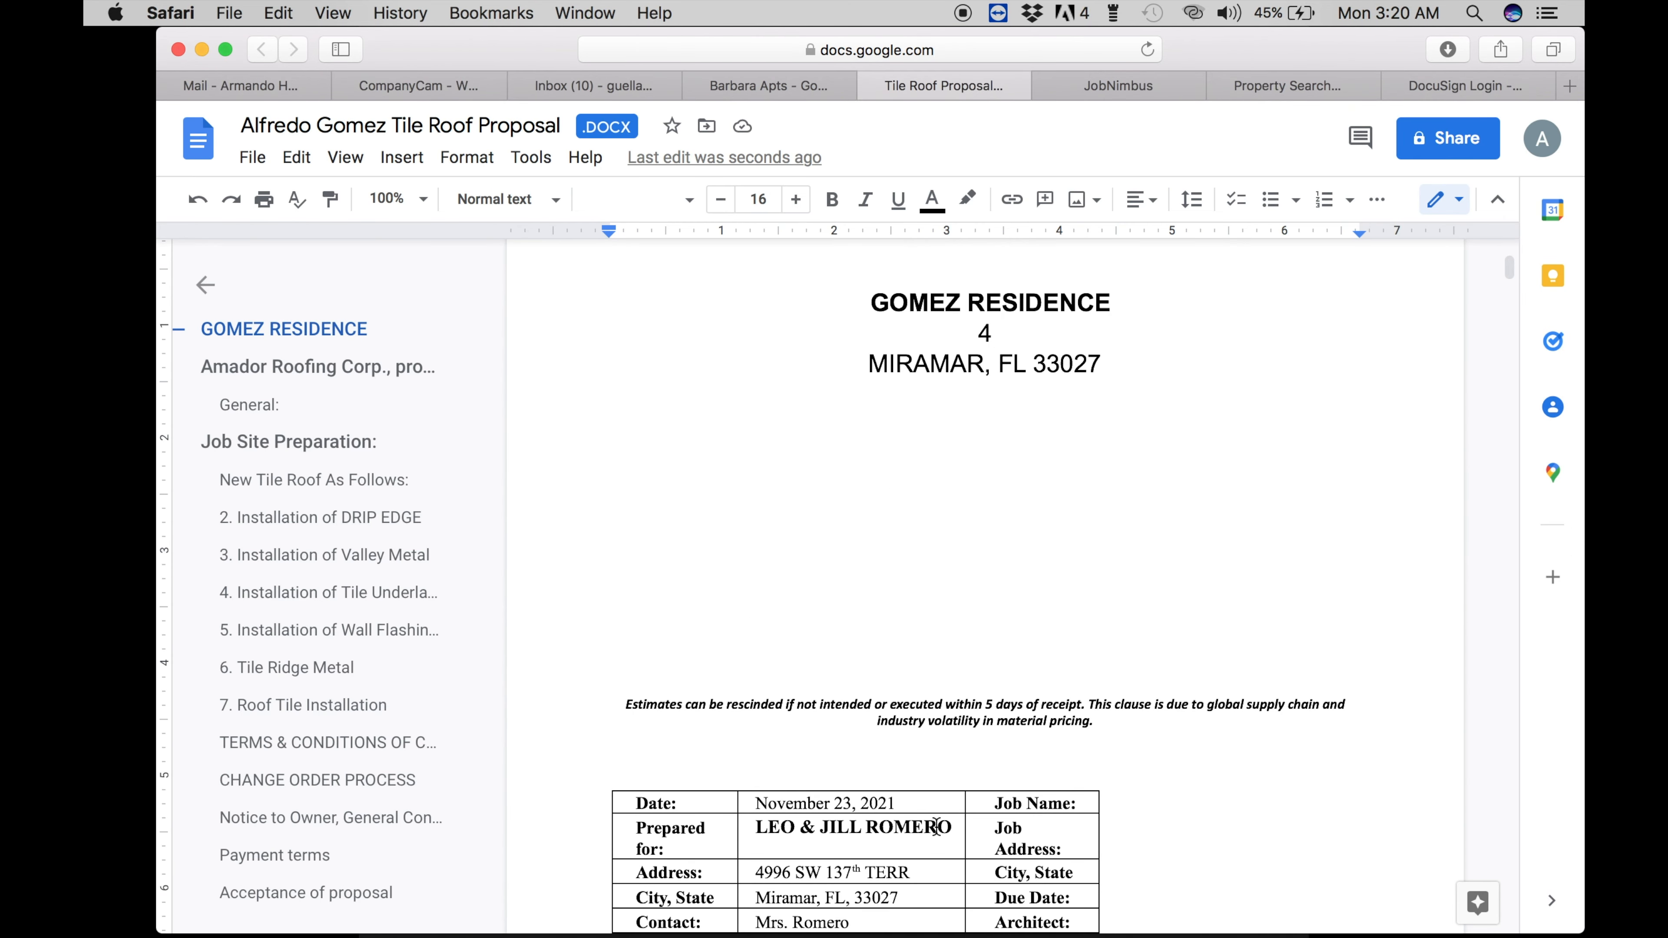
drag(954, 828, 756, 828)
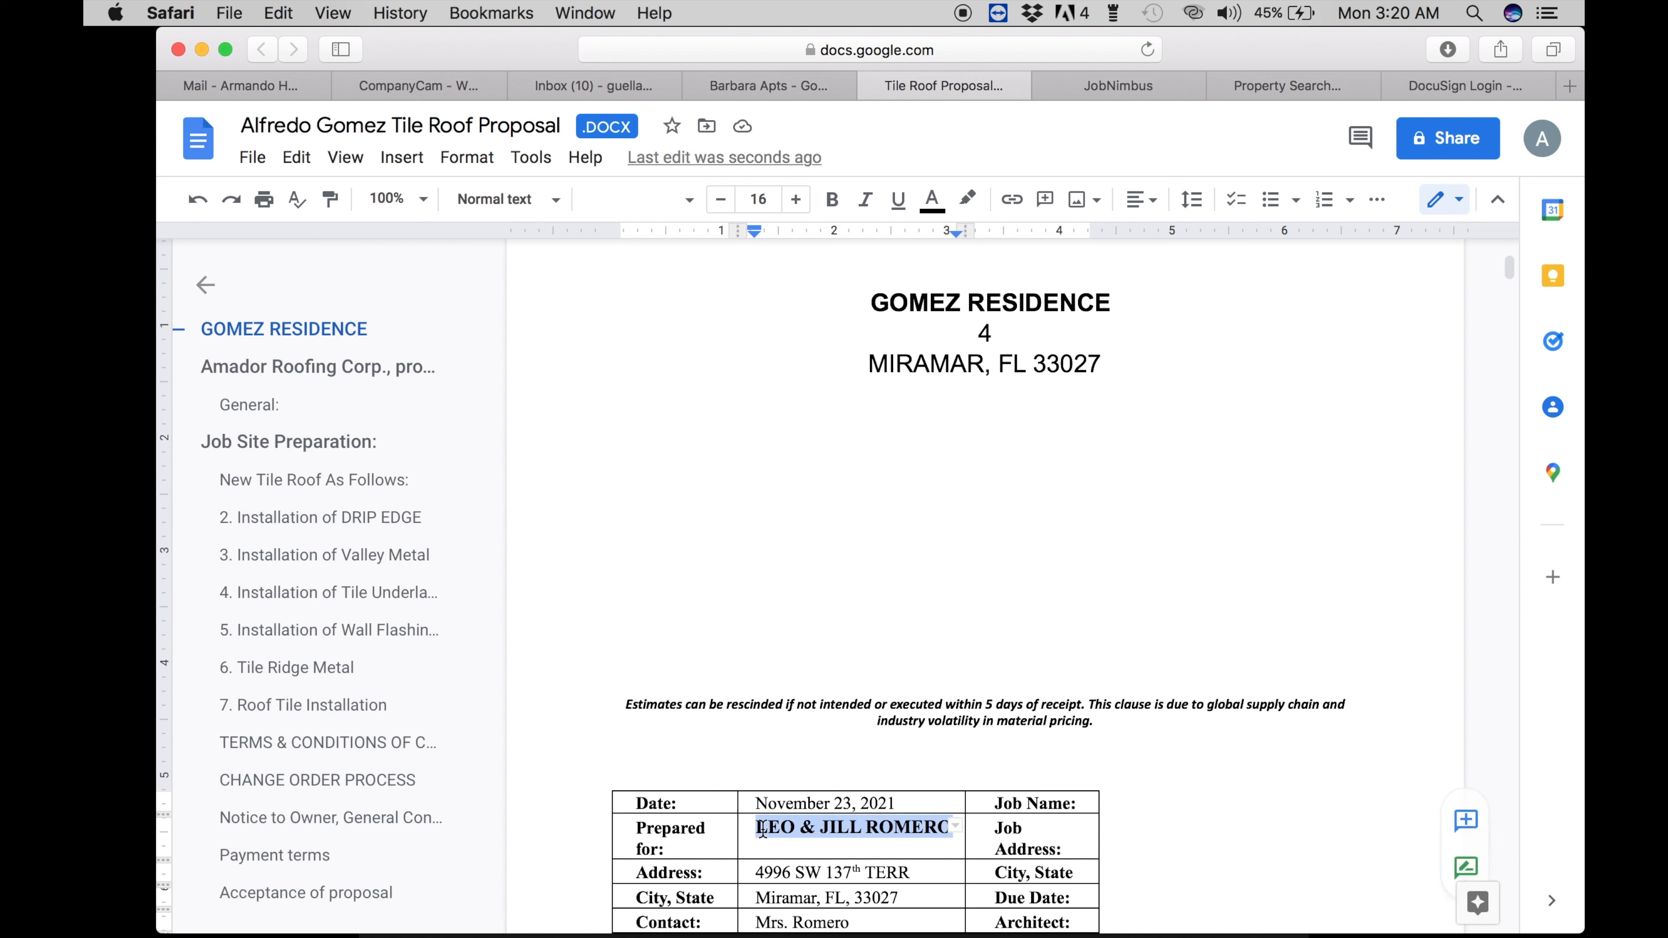
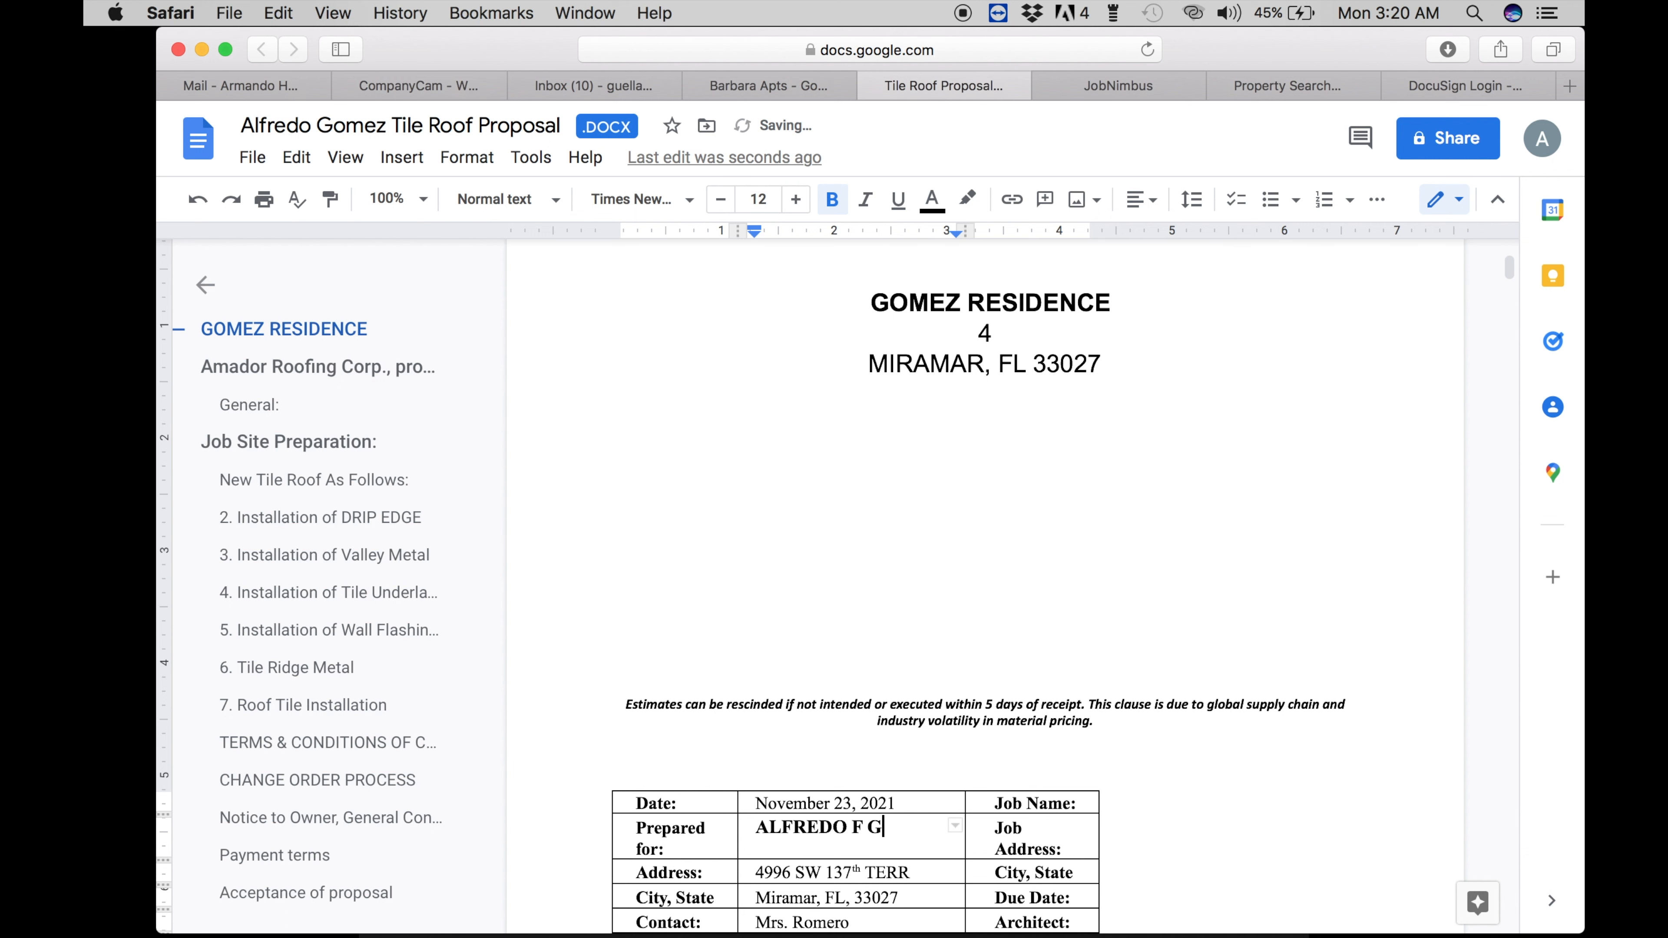
click(1246, 93)
click(965, 90)
text(OMEZ)
- Change the proposal date to January 17, 2022
click(1413, 23)
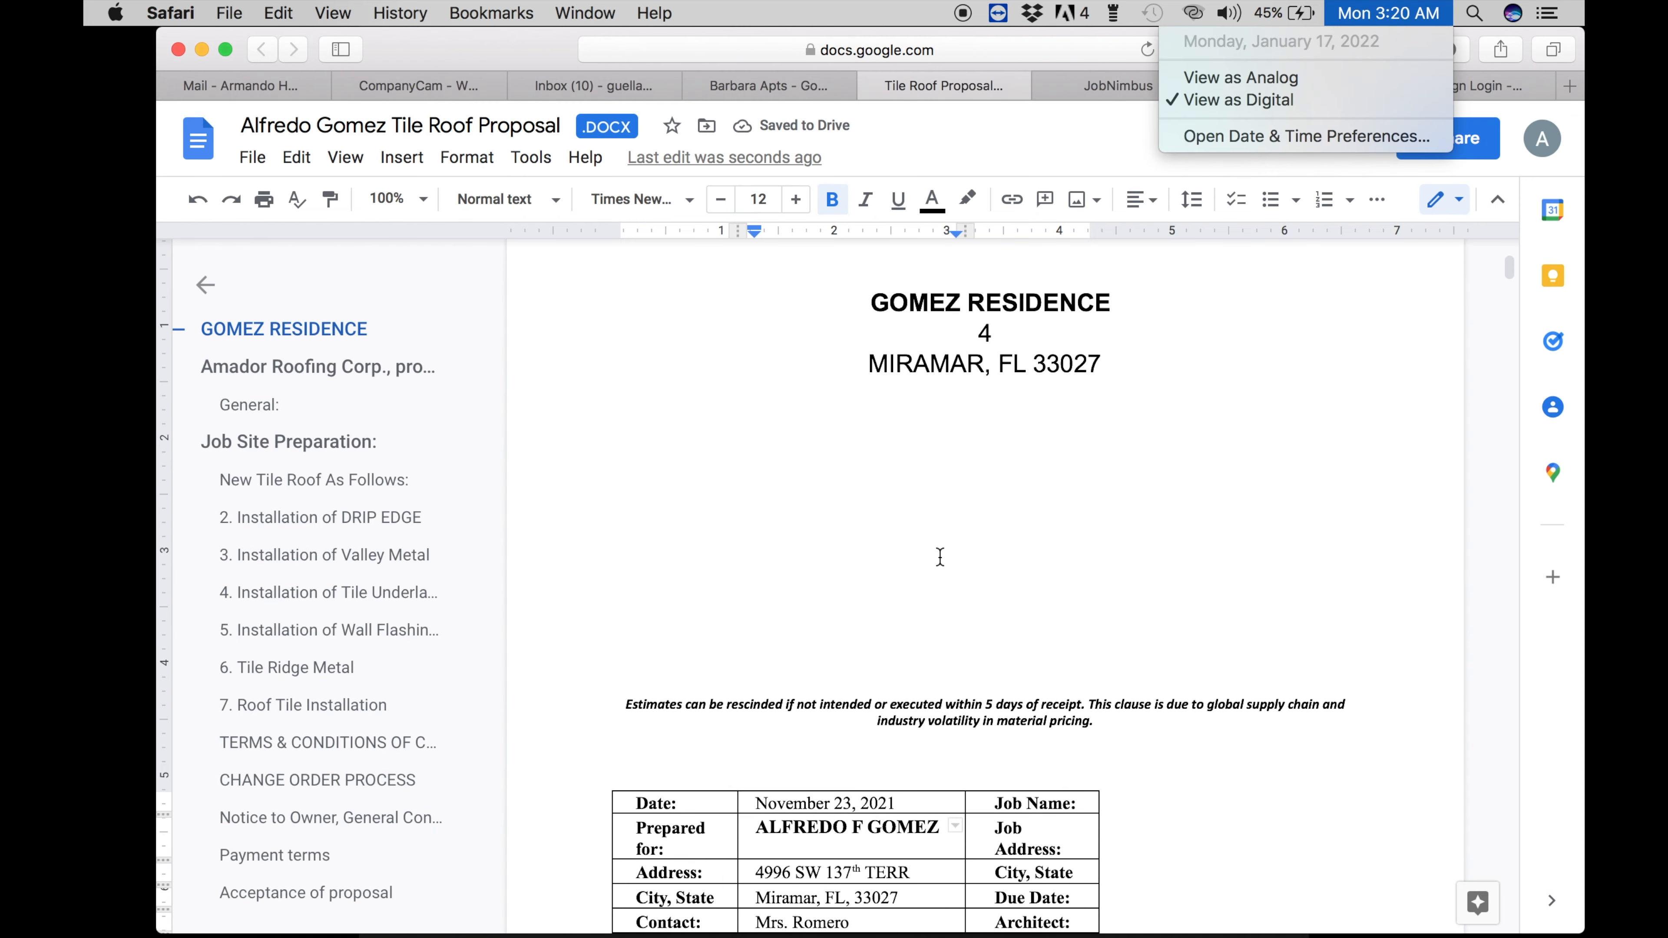
click(849, 677)
click(899, 803)
key(BackSpace)
text(2)
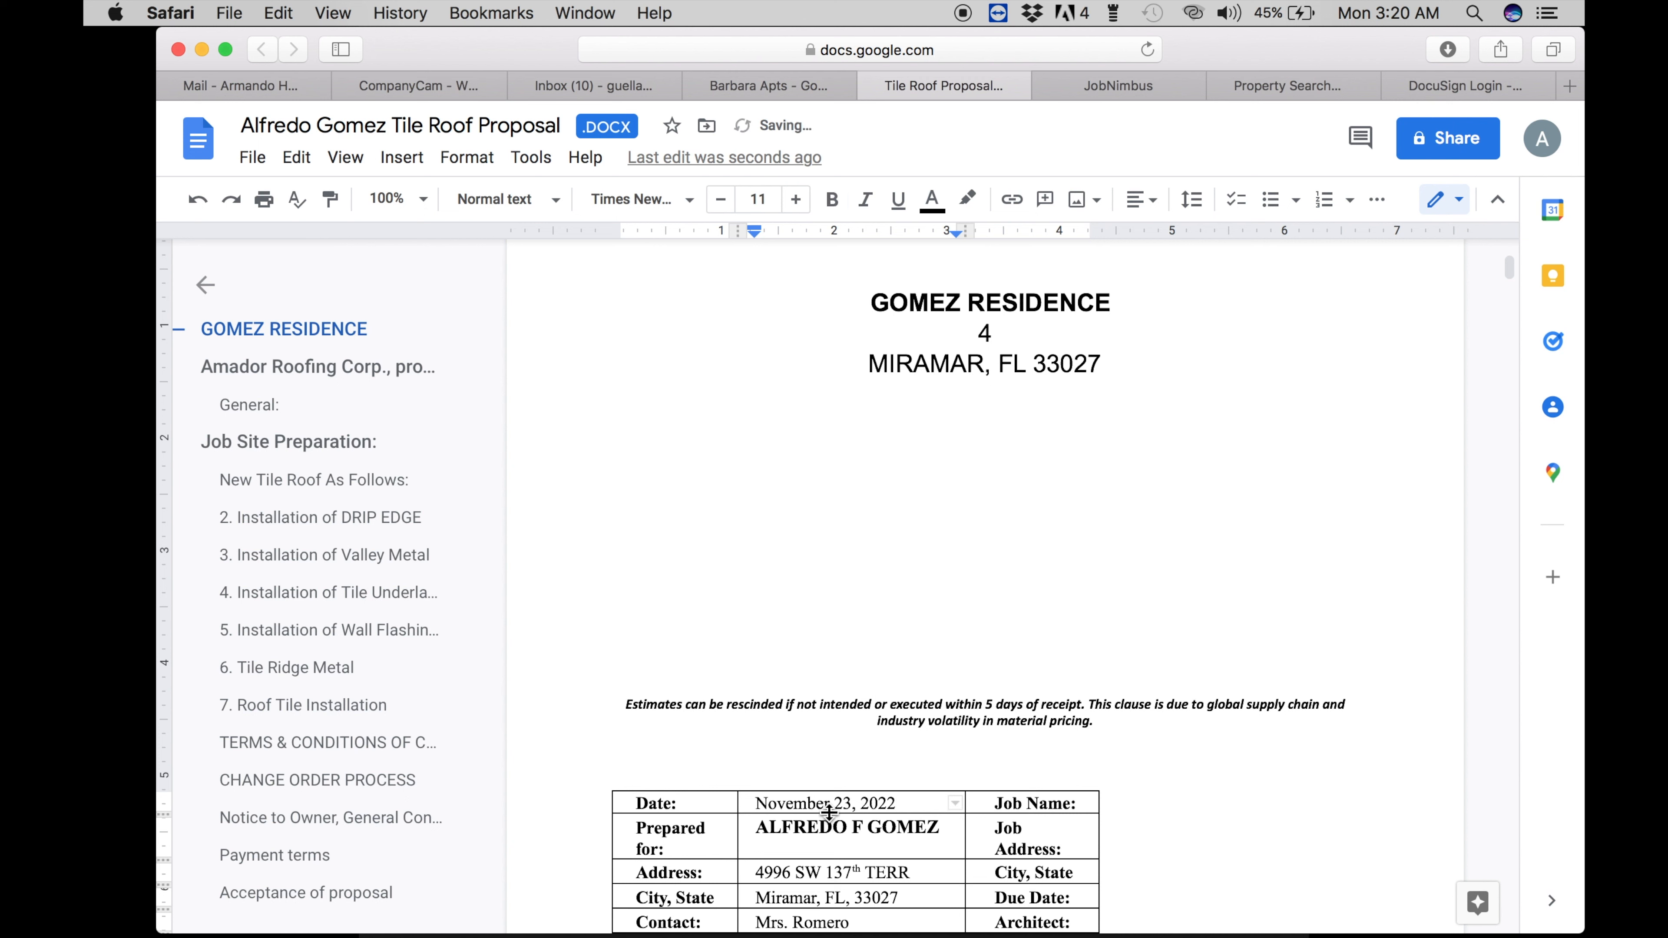
click(853, 803)
key(BackSpace)
key(BackSpace)
text(17)
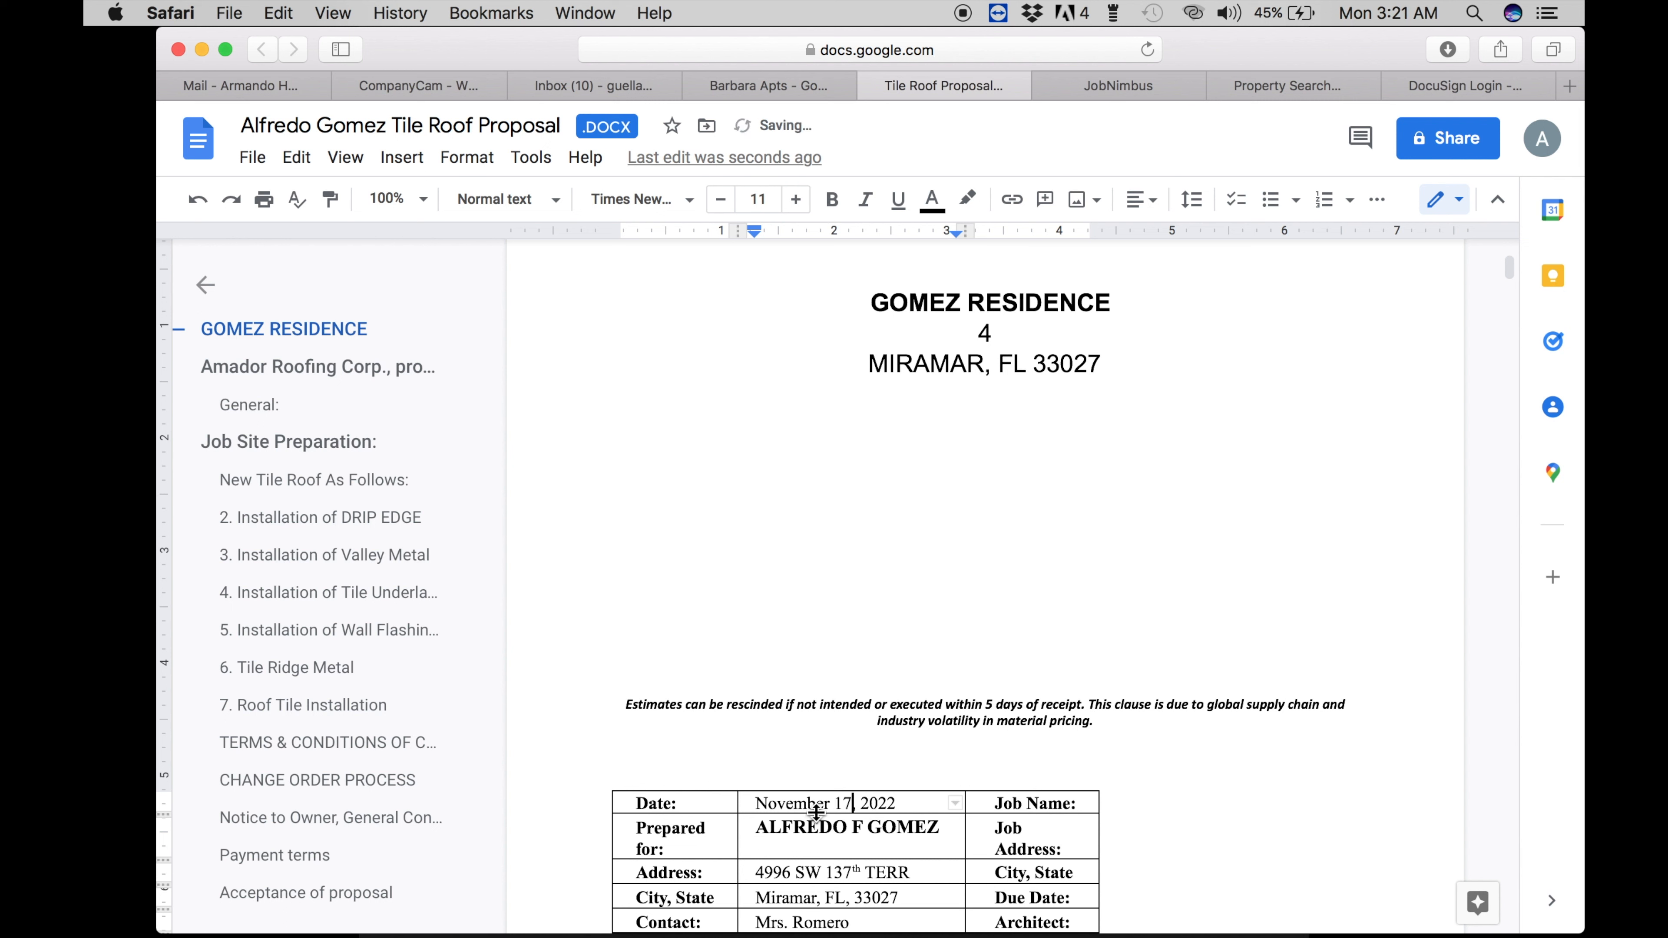
drag(826, 803, 753, 797)
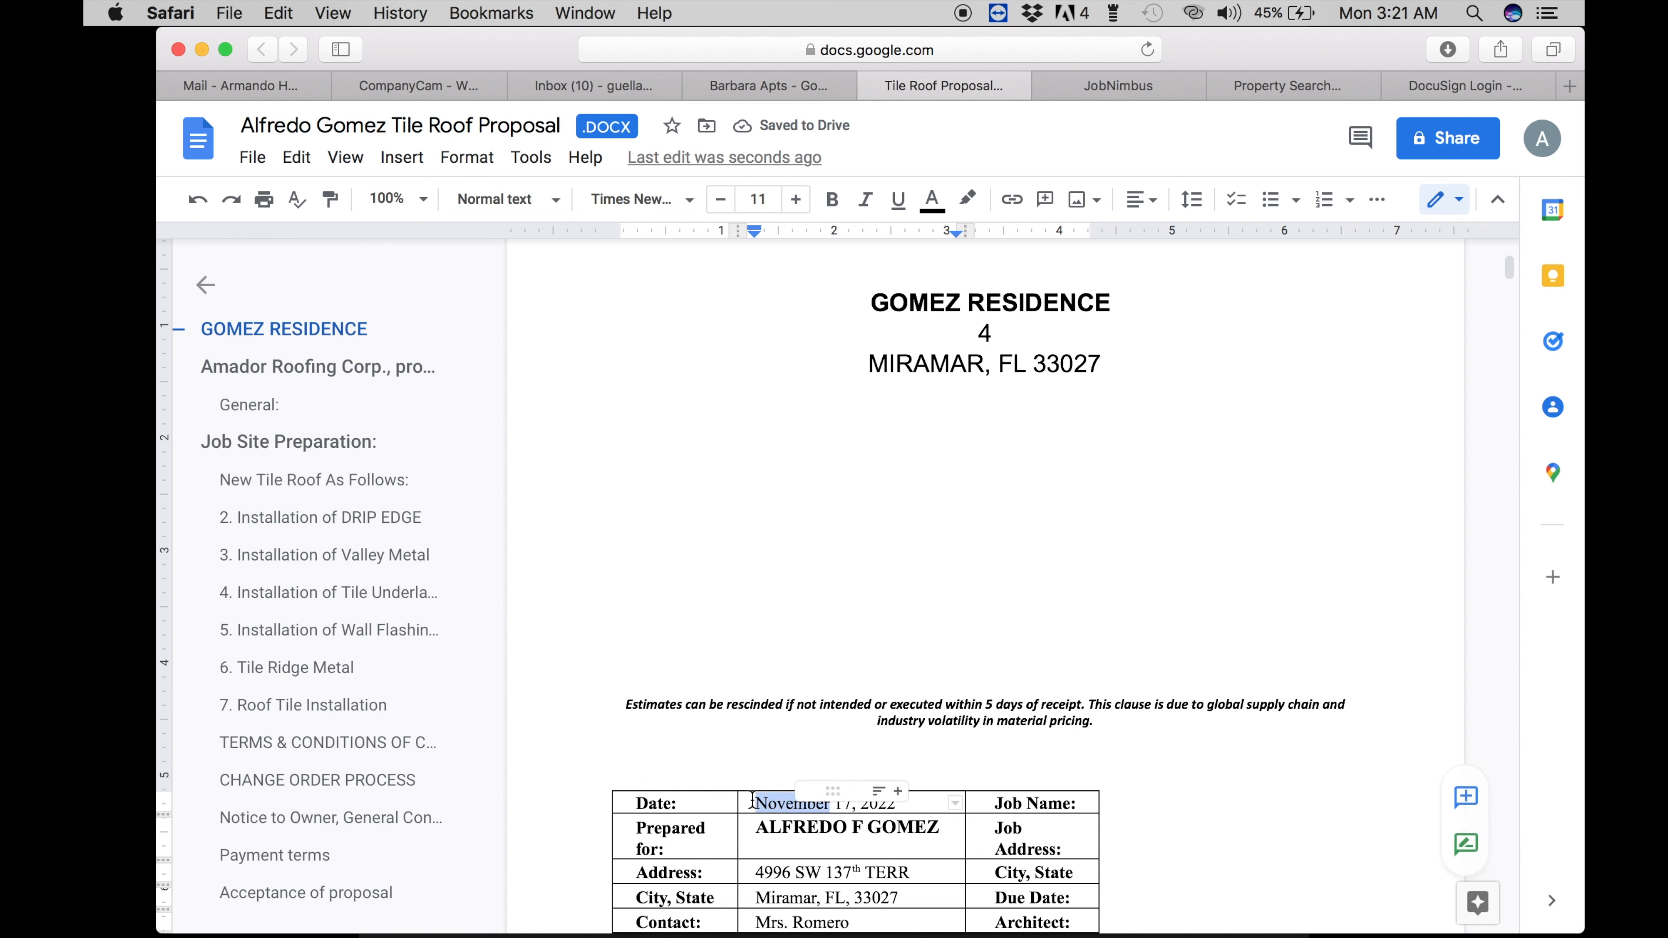
text(January)
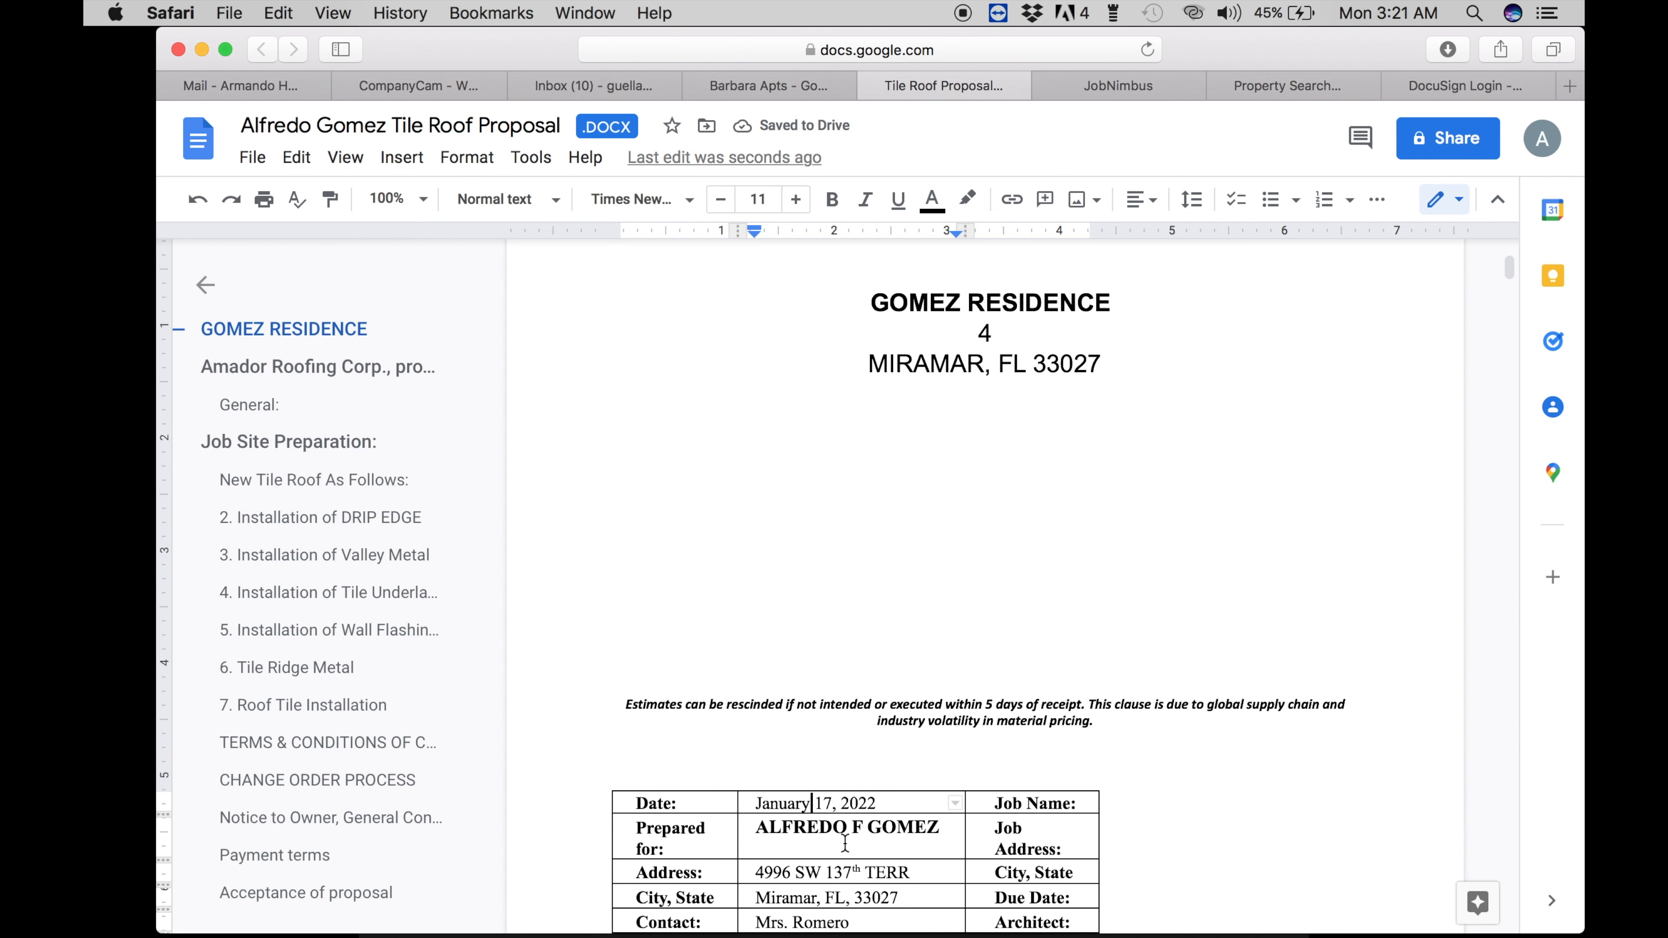
- Clear the old Address cell and select the client's street address in JobNimbus
scroll(844, 838, down, 2)
scroll(845, 844, down, 2)
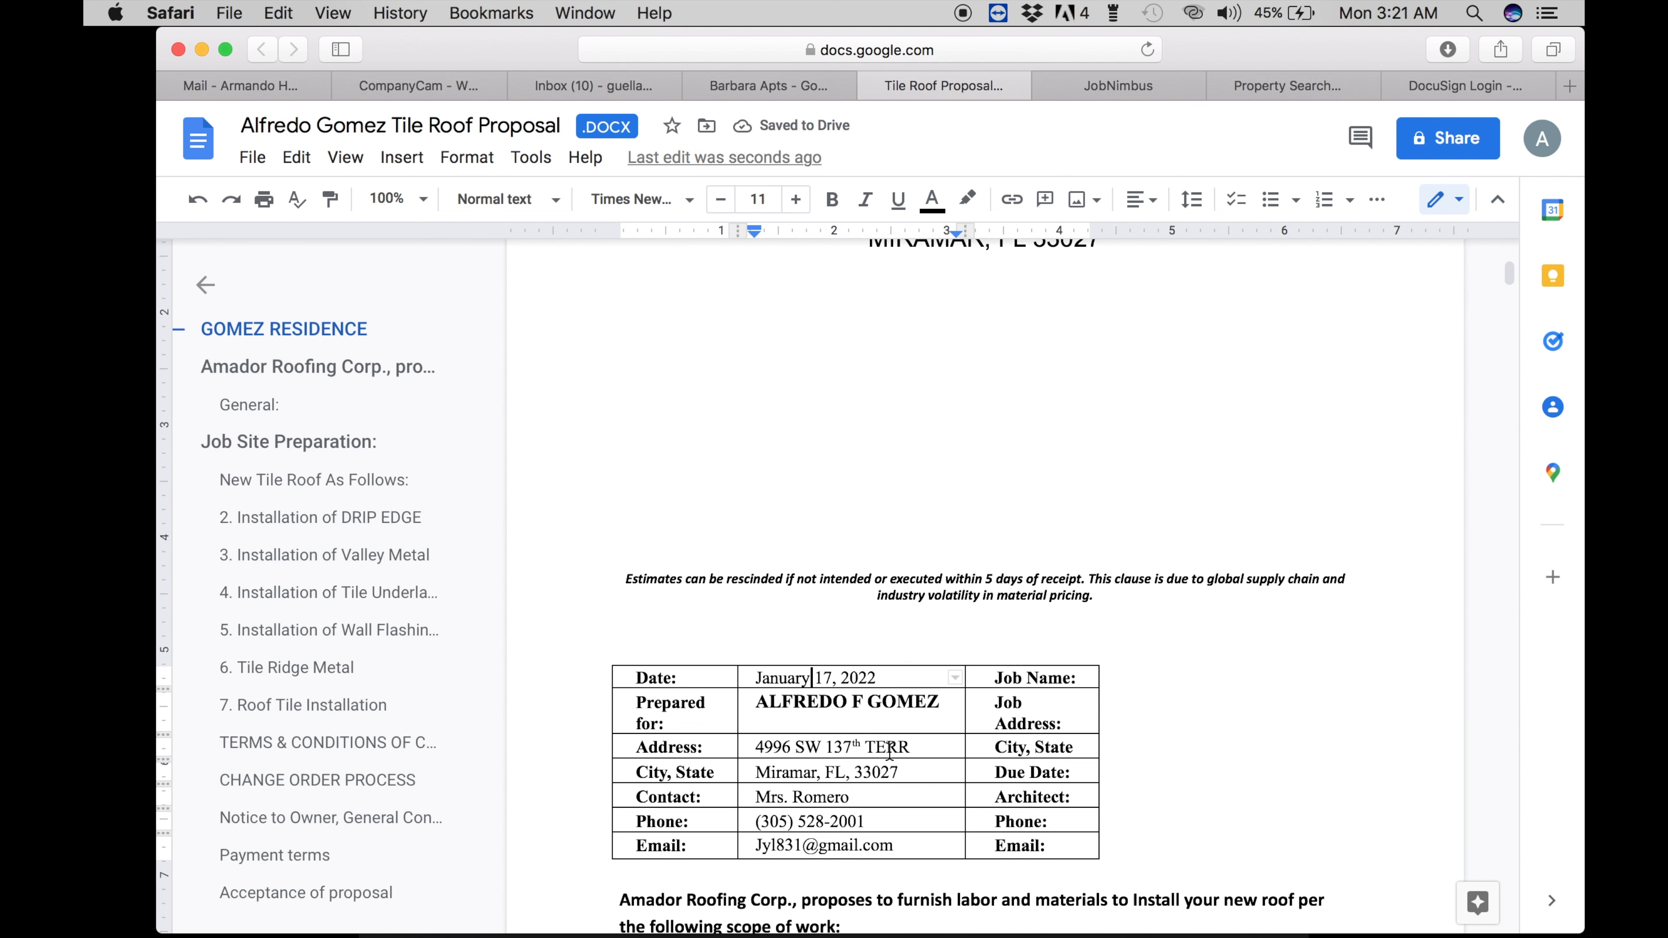
drag(909, 751, 754, 747)
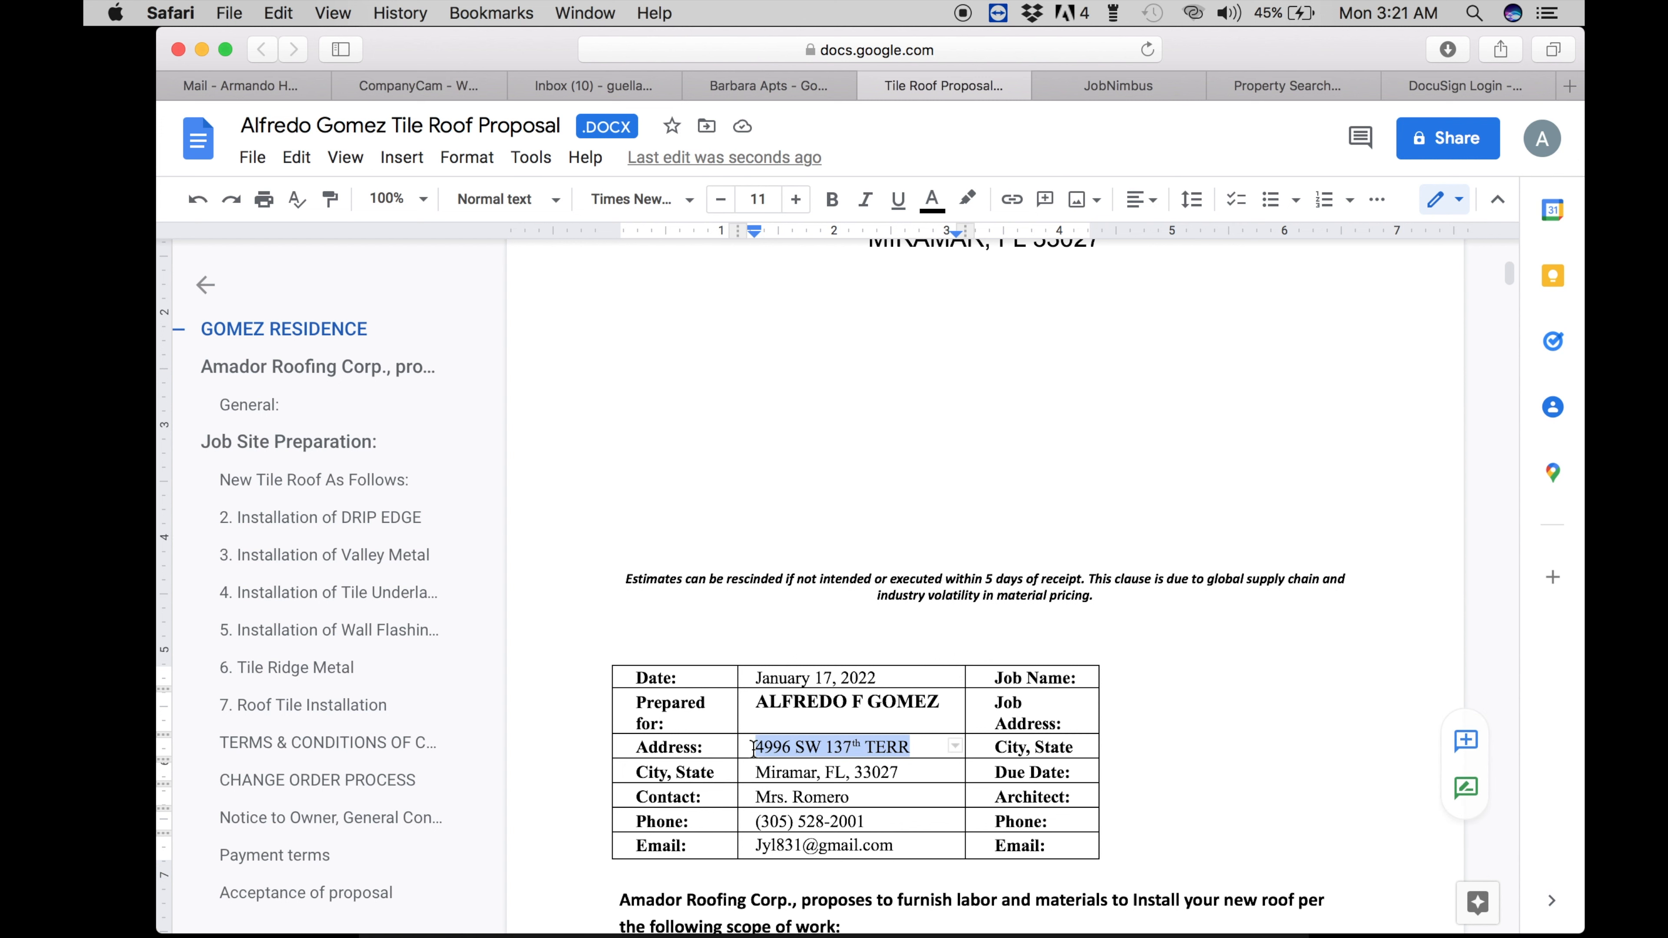
key(BackSpace)
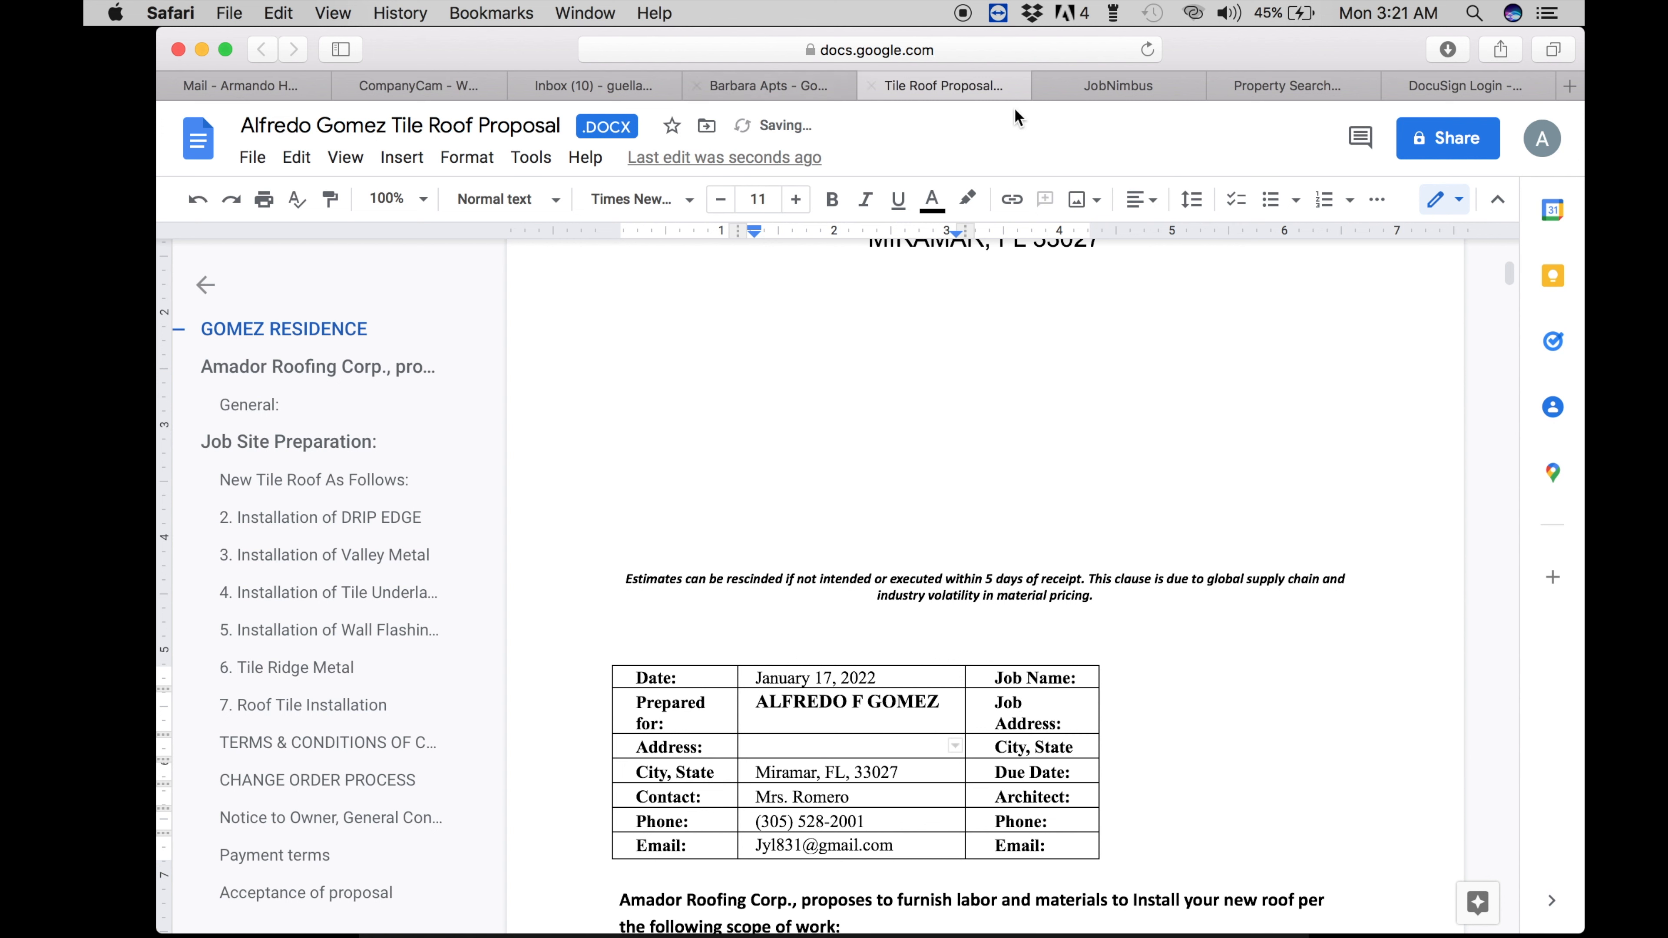
click(1104, 88)
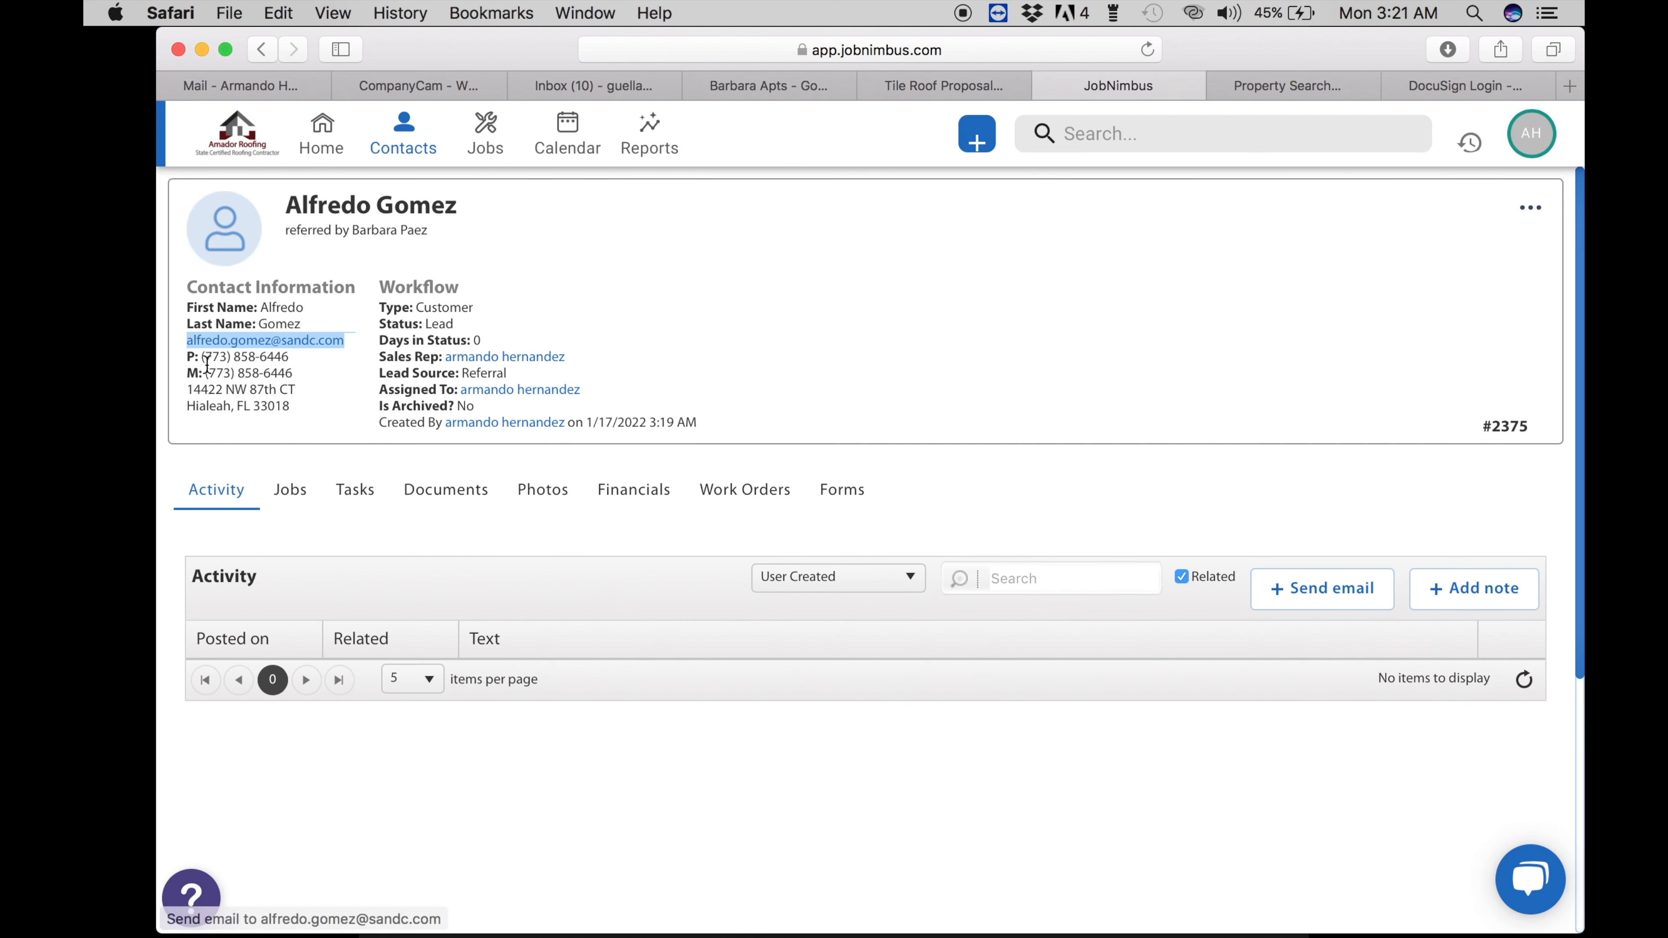
drag(190, 389, 314, 388)
key(super+c)
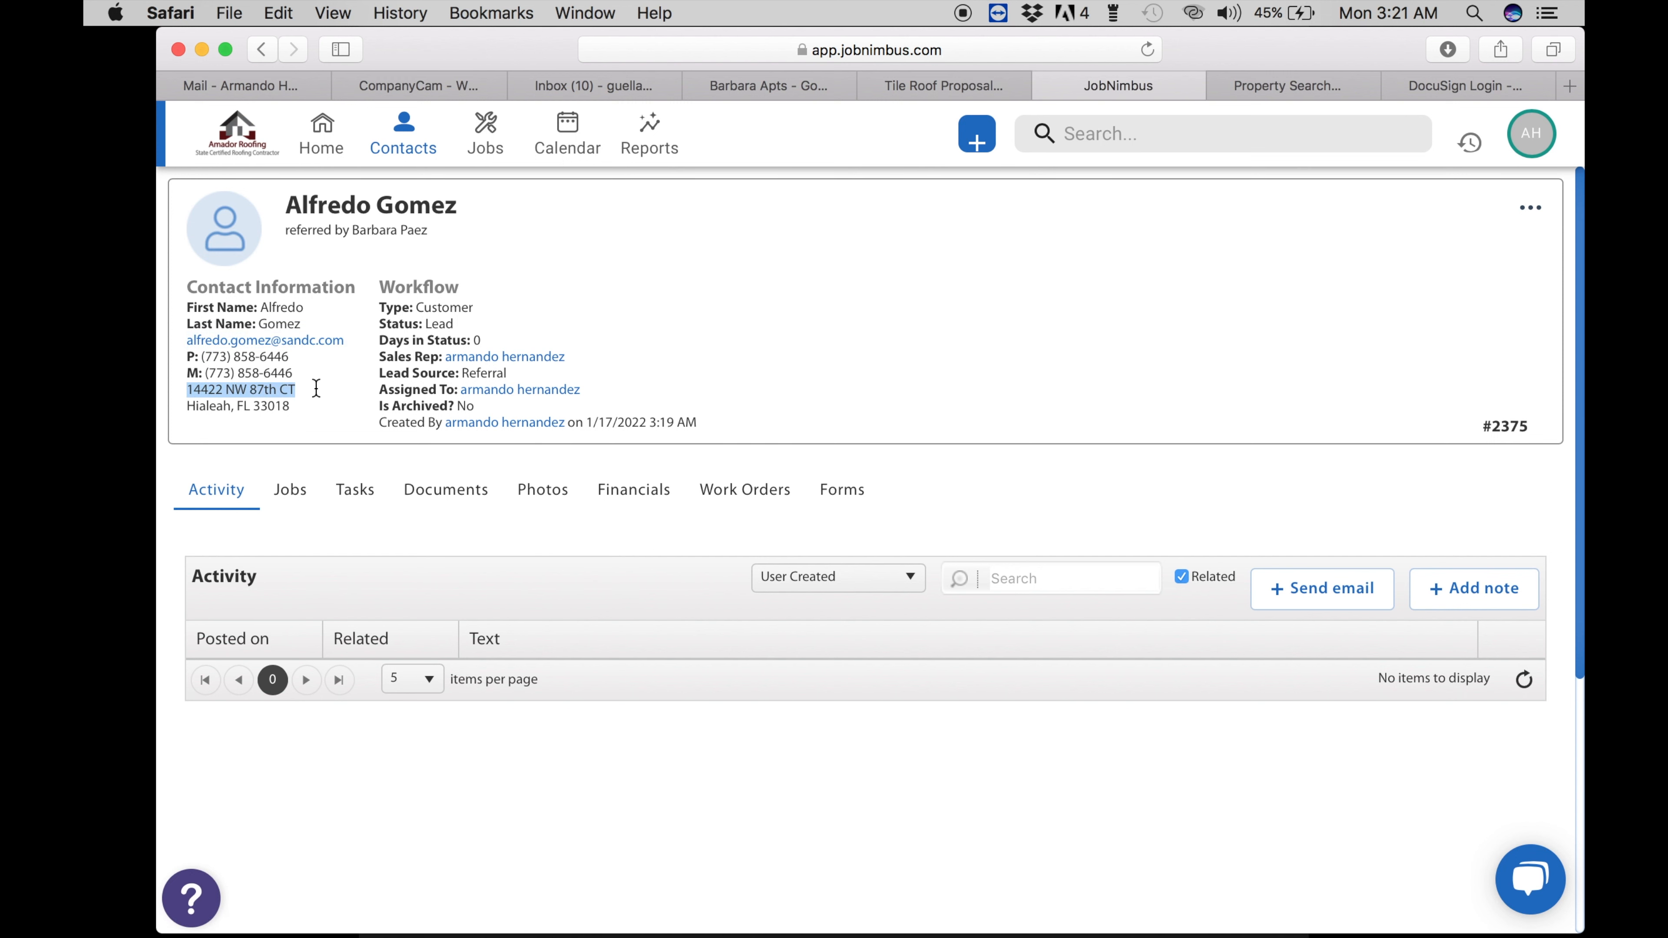
- Type the client's street address into the Address cell in the document's font
click(905, 85)
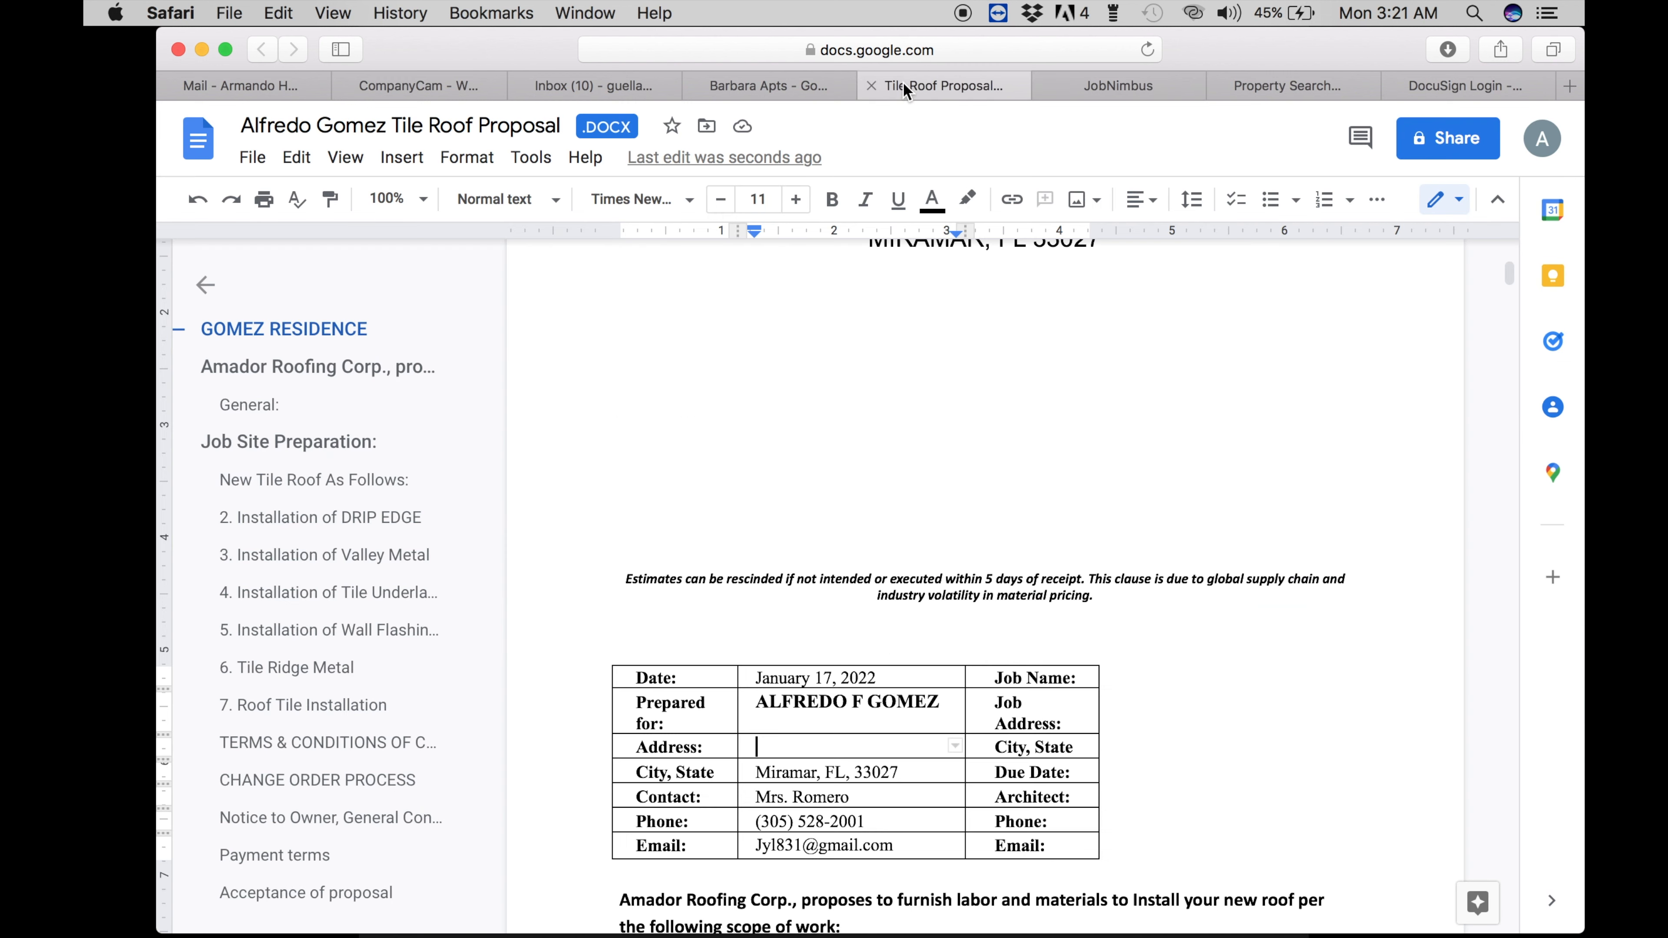
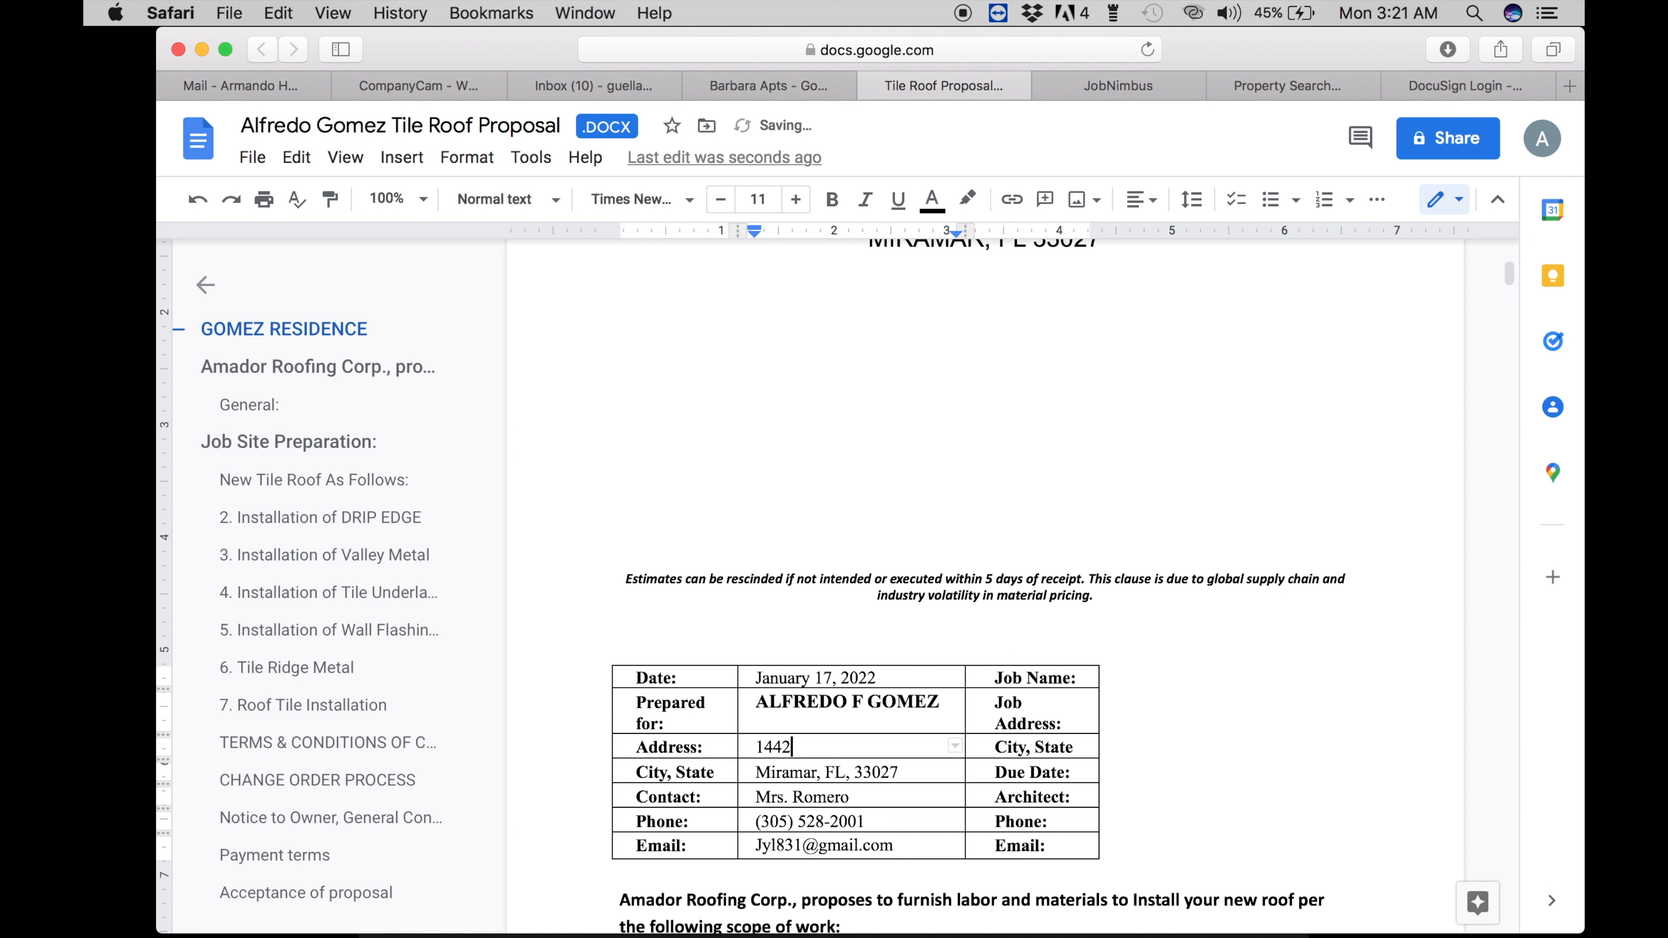
key(super+v)
key(super+z)
- Change the City, State cell to Miami Lakes and end the ZIP in 18
click(818, 775)
key(BackSpace)
key(BackSpace)
key(BackSpace)
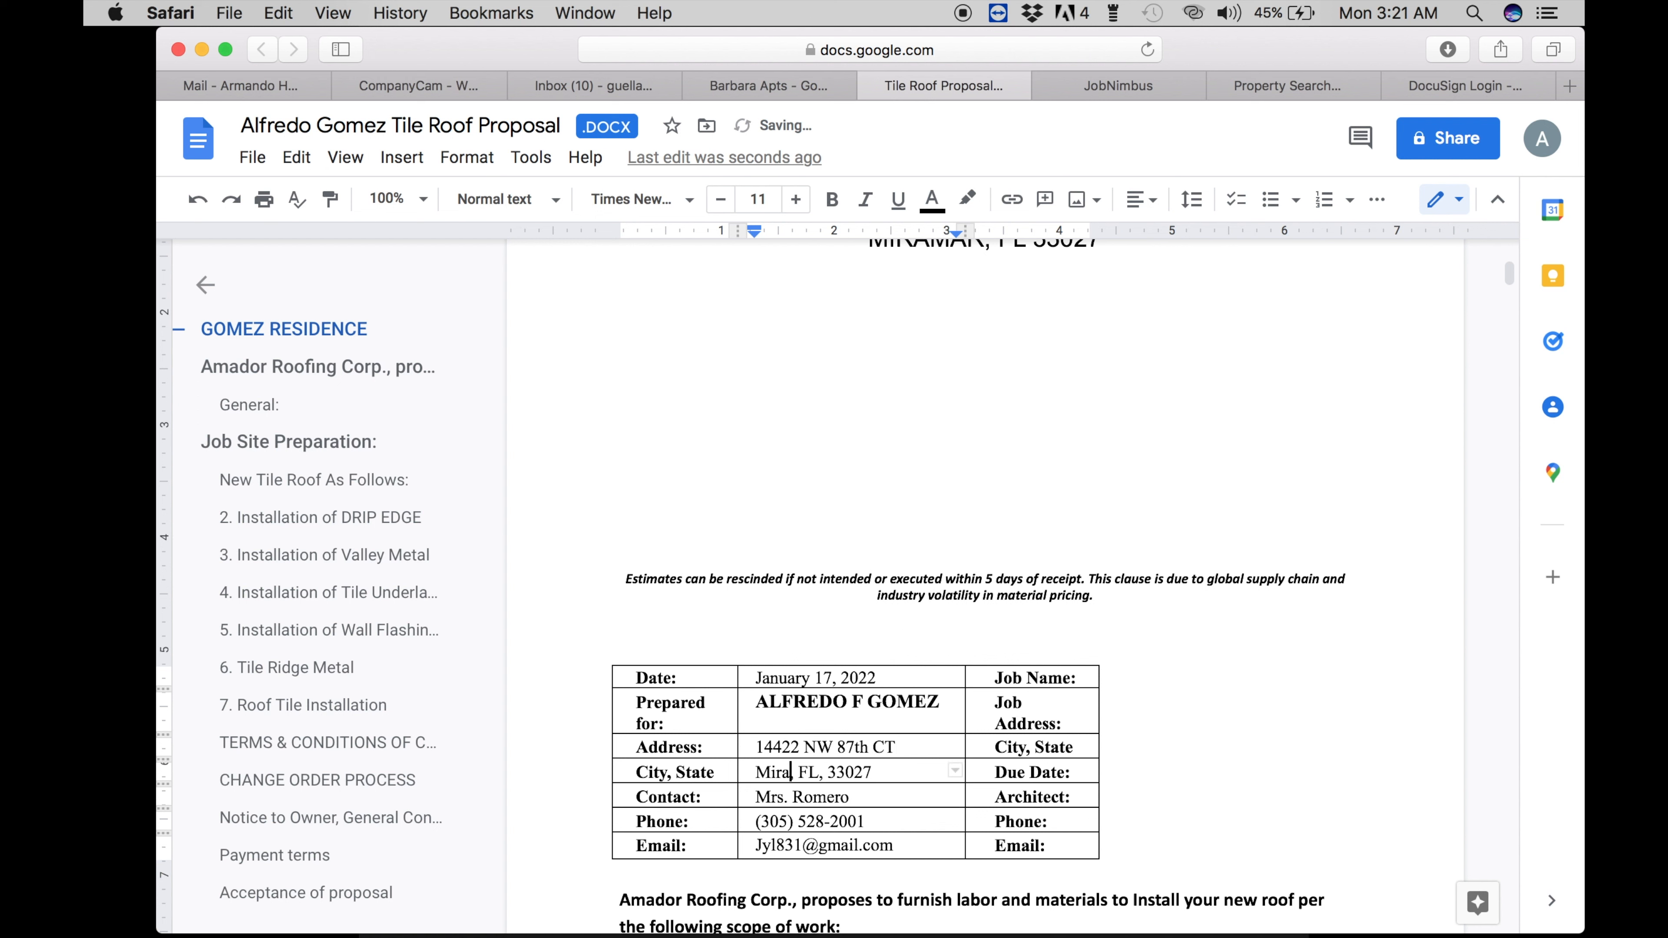
key(BackSpace)
key(BackSpace)
text(ami Lakes)
click(933, 773)
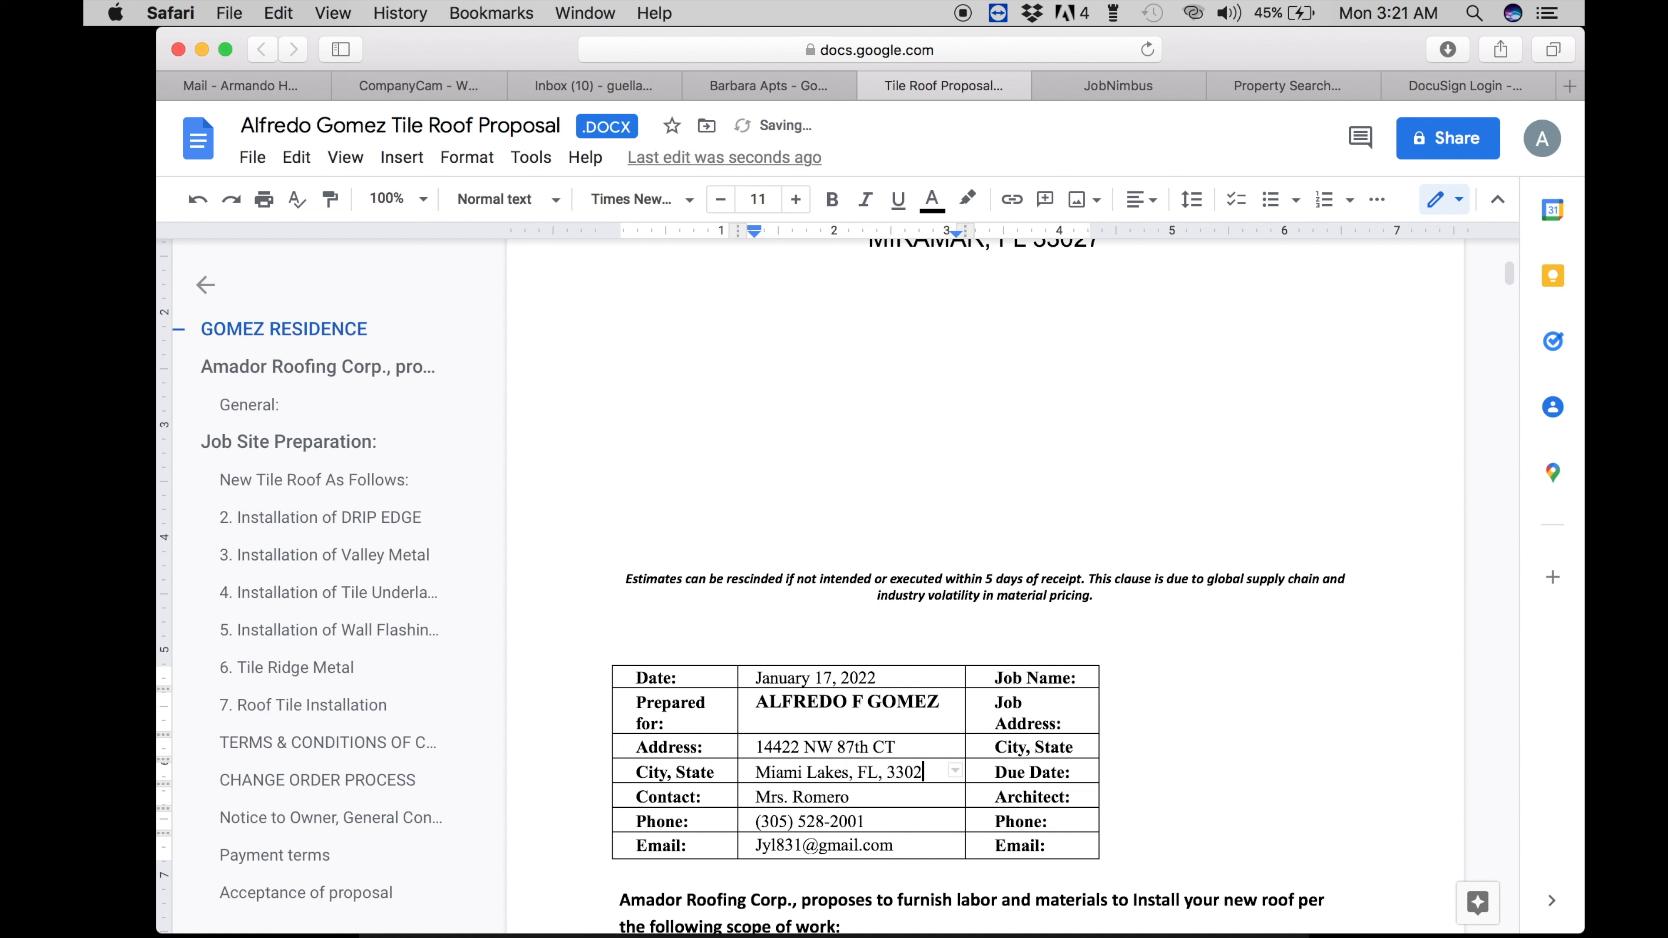
key(BackSpace)
key(BackSpace)
text(18)
- Set Contact to Mr. plus the client's surname and start typing the client's phone number
drag(853, 795, 775, 794)
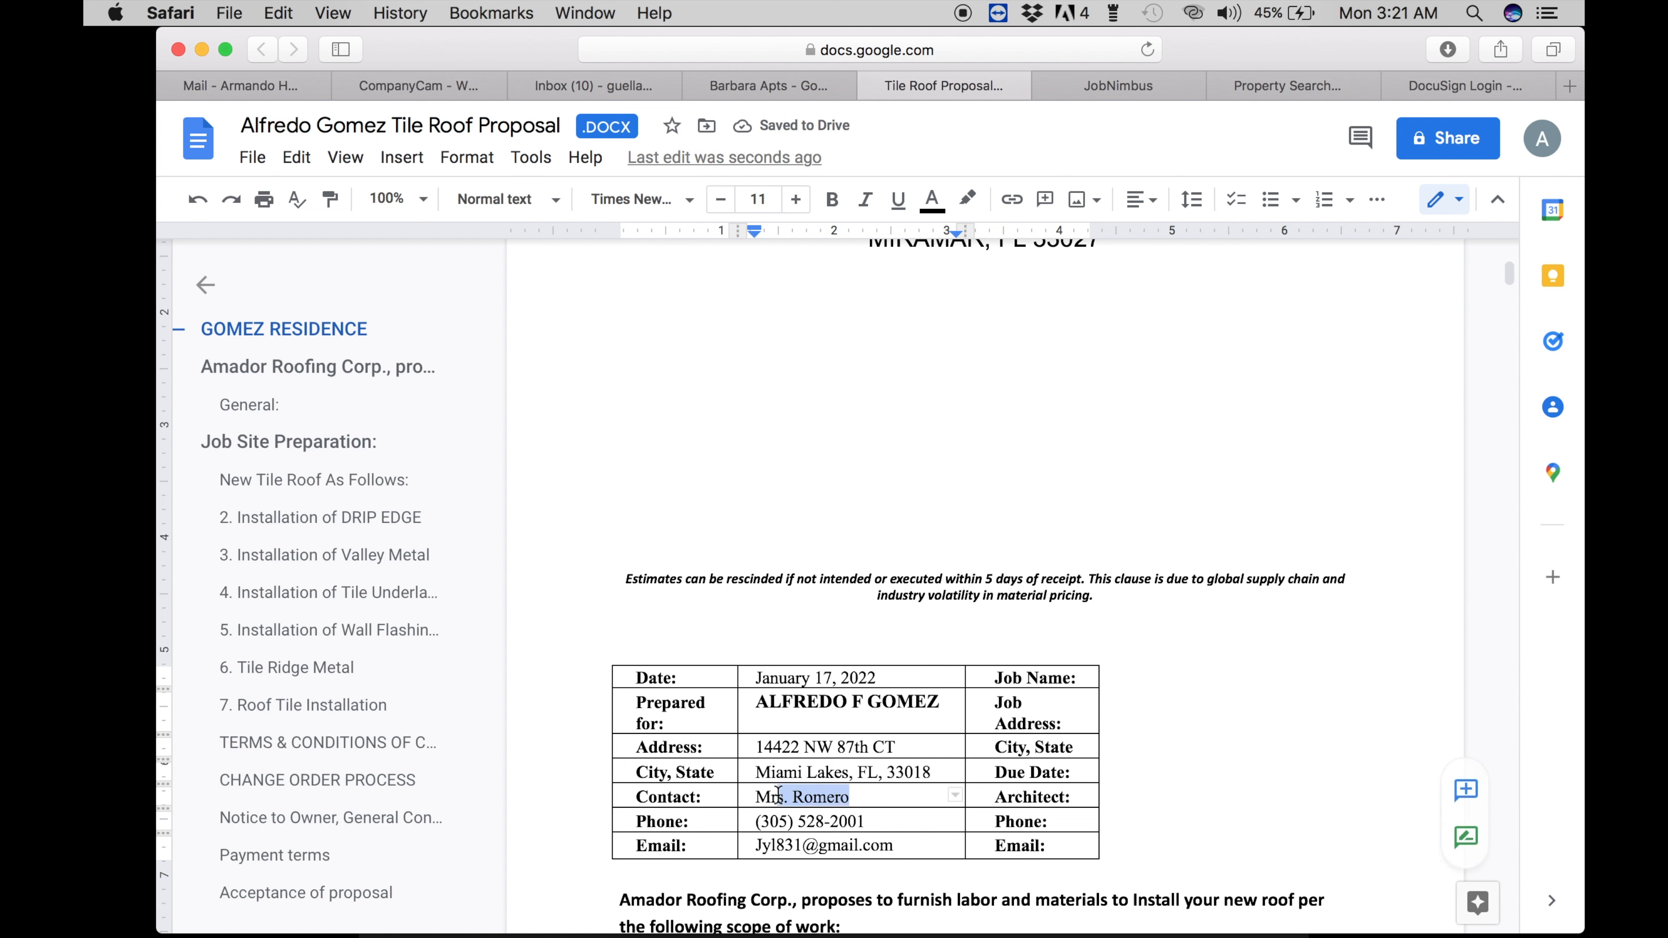
key(BackSpace)
text(. Gomez)
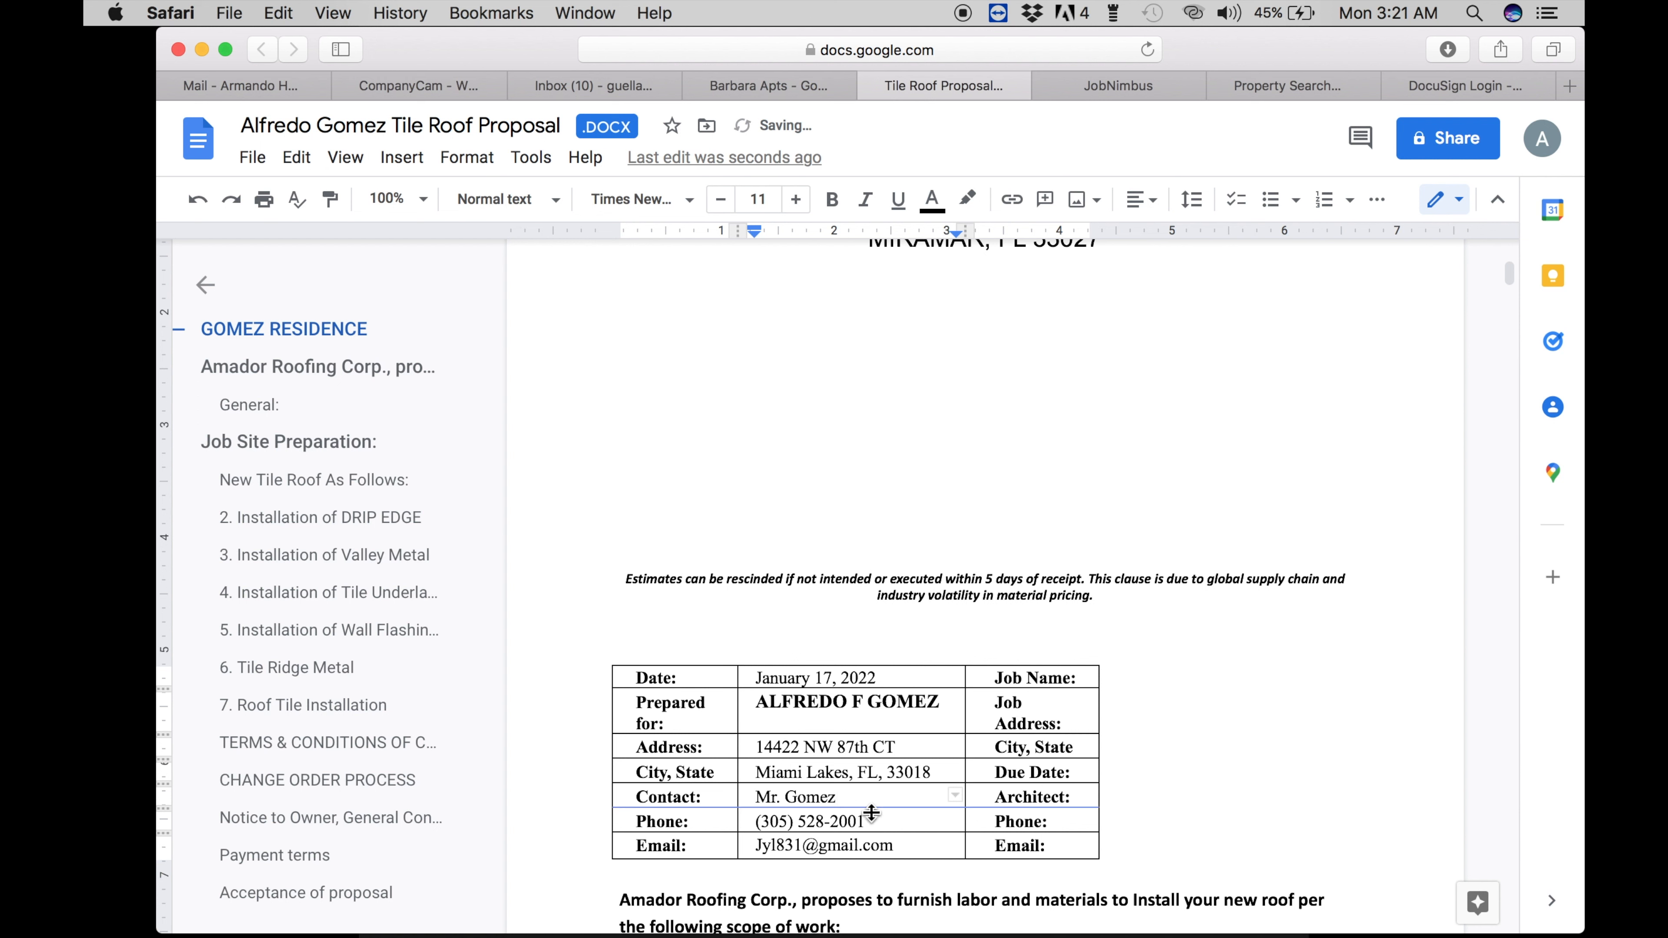
click(871, 814)
drag(867, 821, 770, 822)
key(BackSpace)
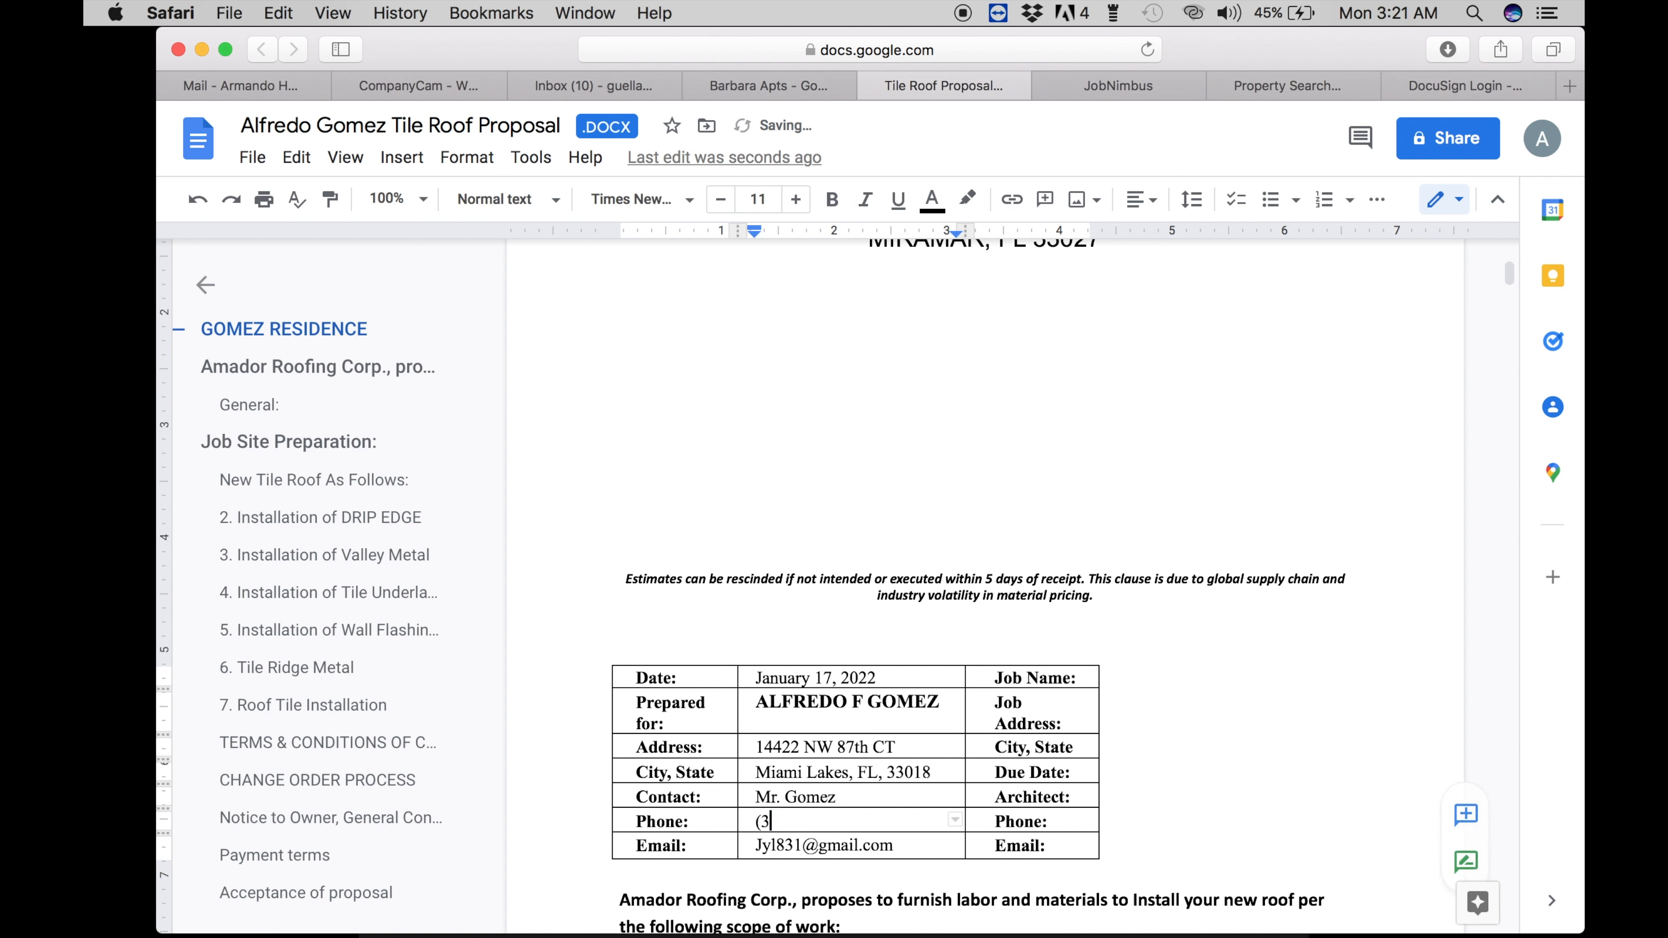
key(BackSpace)
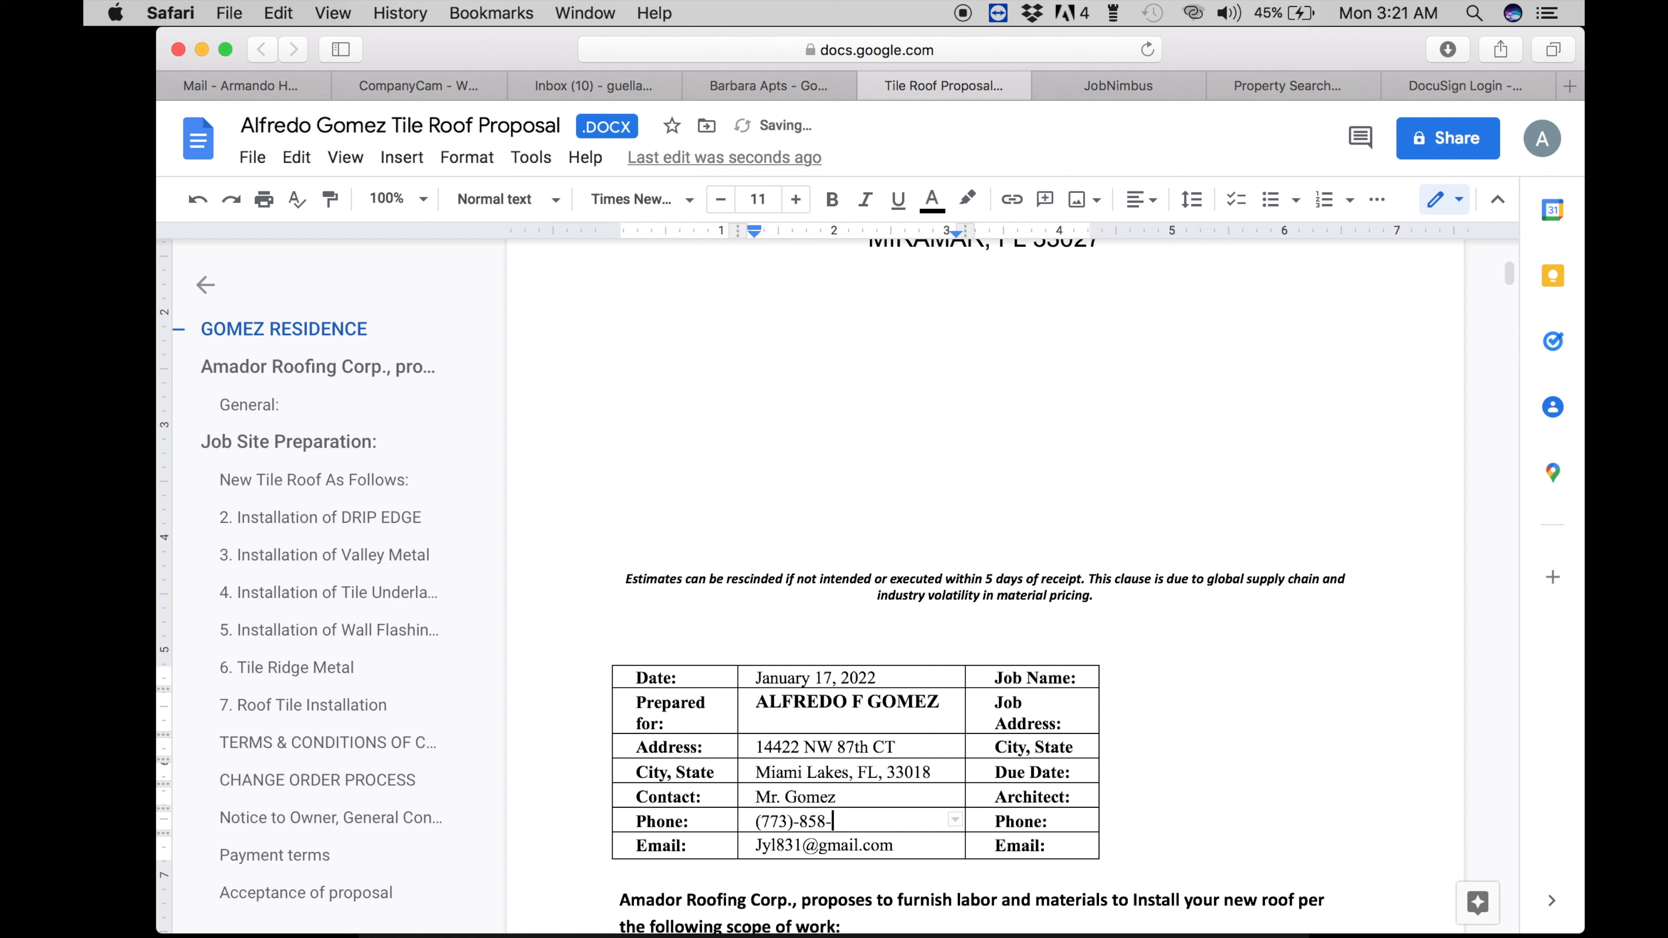
- Finish the Phone cell's last digit after checking the contact record
click(1101, 92)
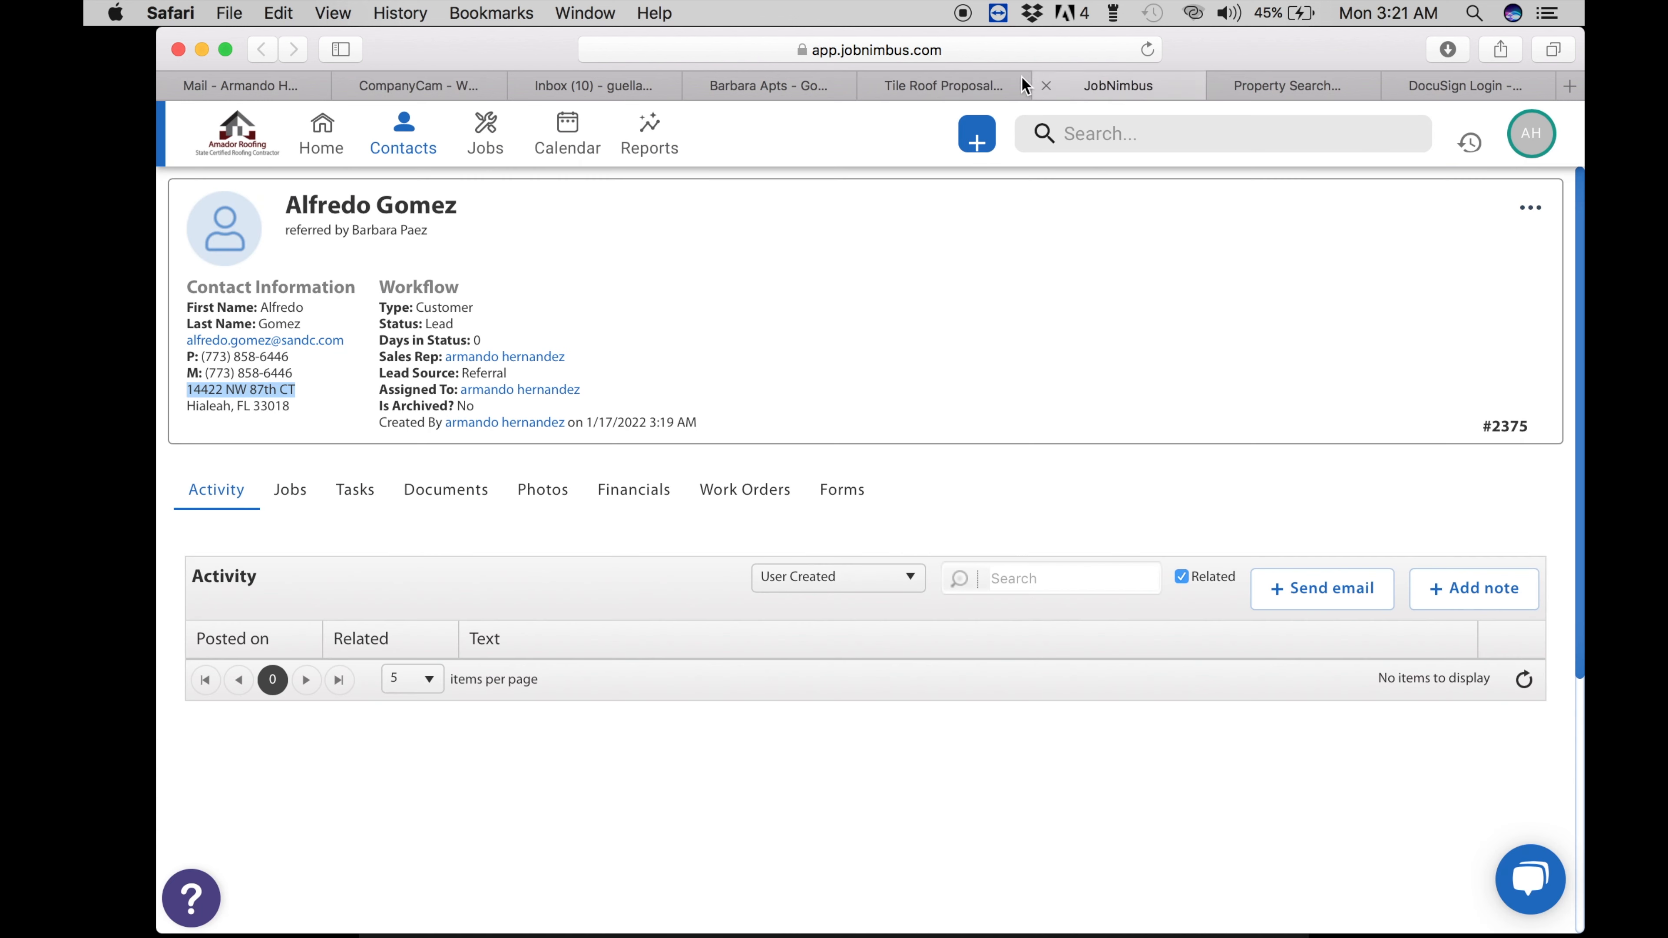
click(917, 82)
click(858, 825)
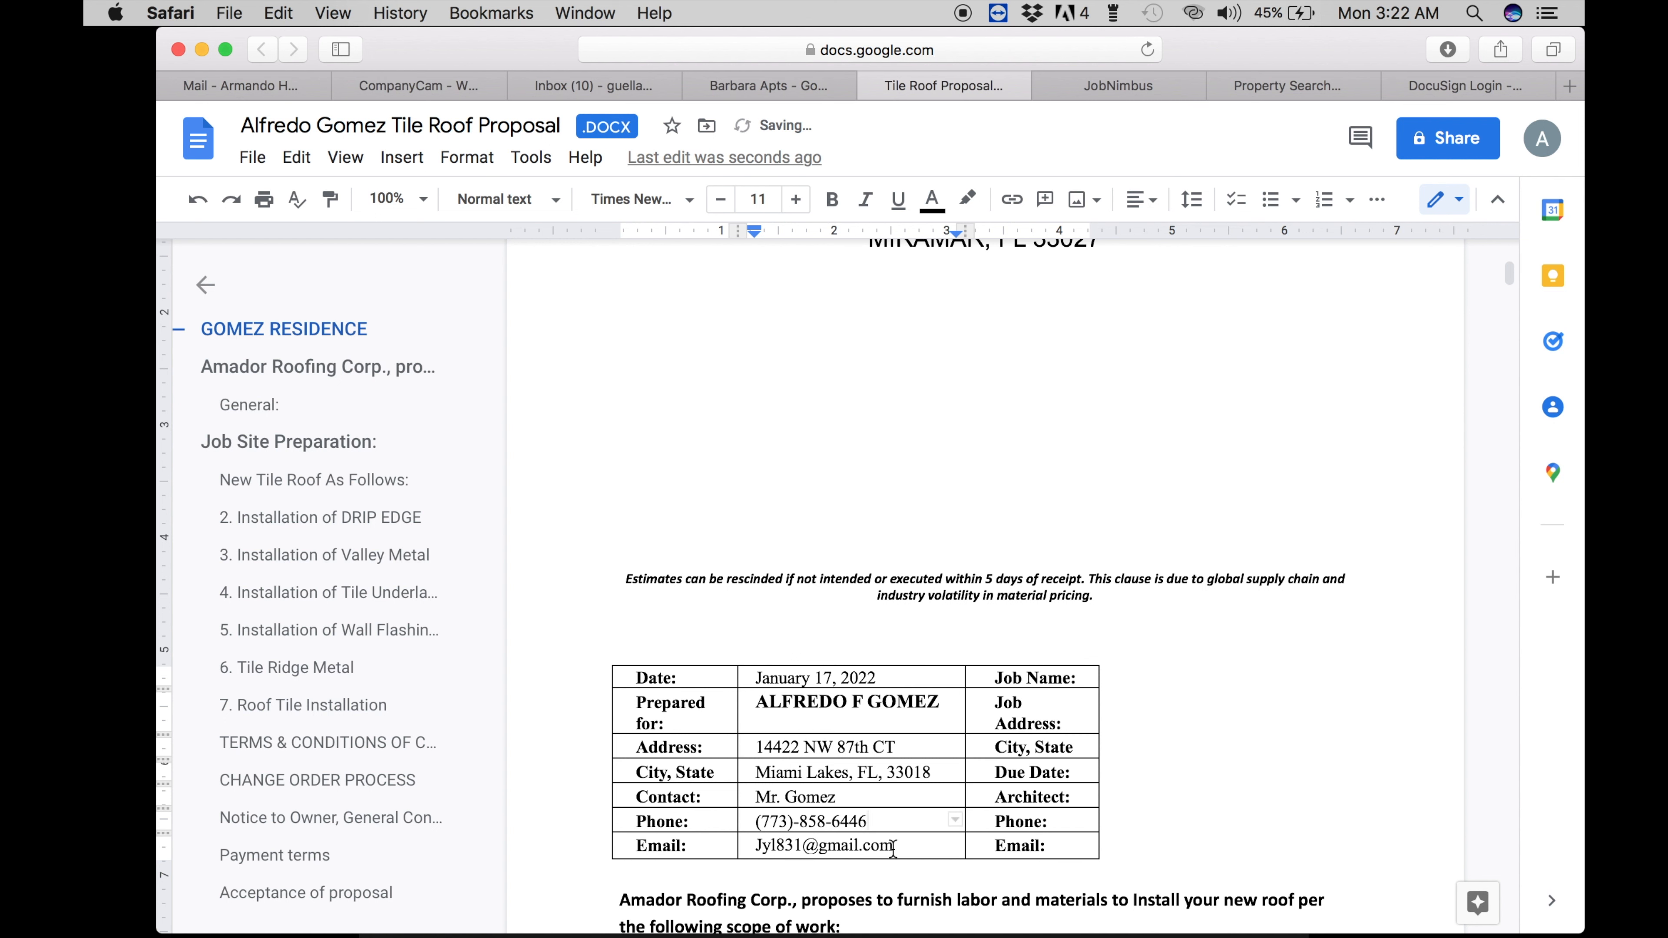
- Replace the Email cell with the client's e-mail copied from JobNimbus
drag(893, 848, 749, 848)
key(BackSpace)
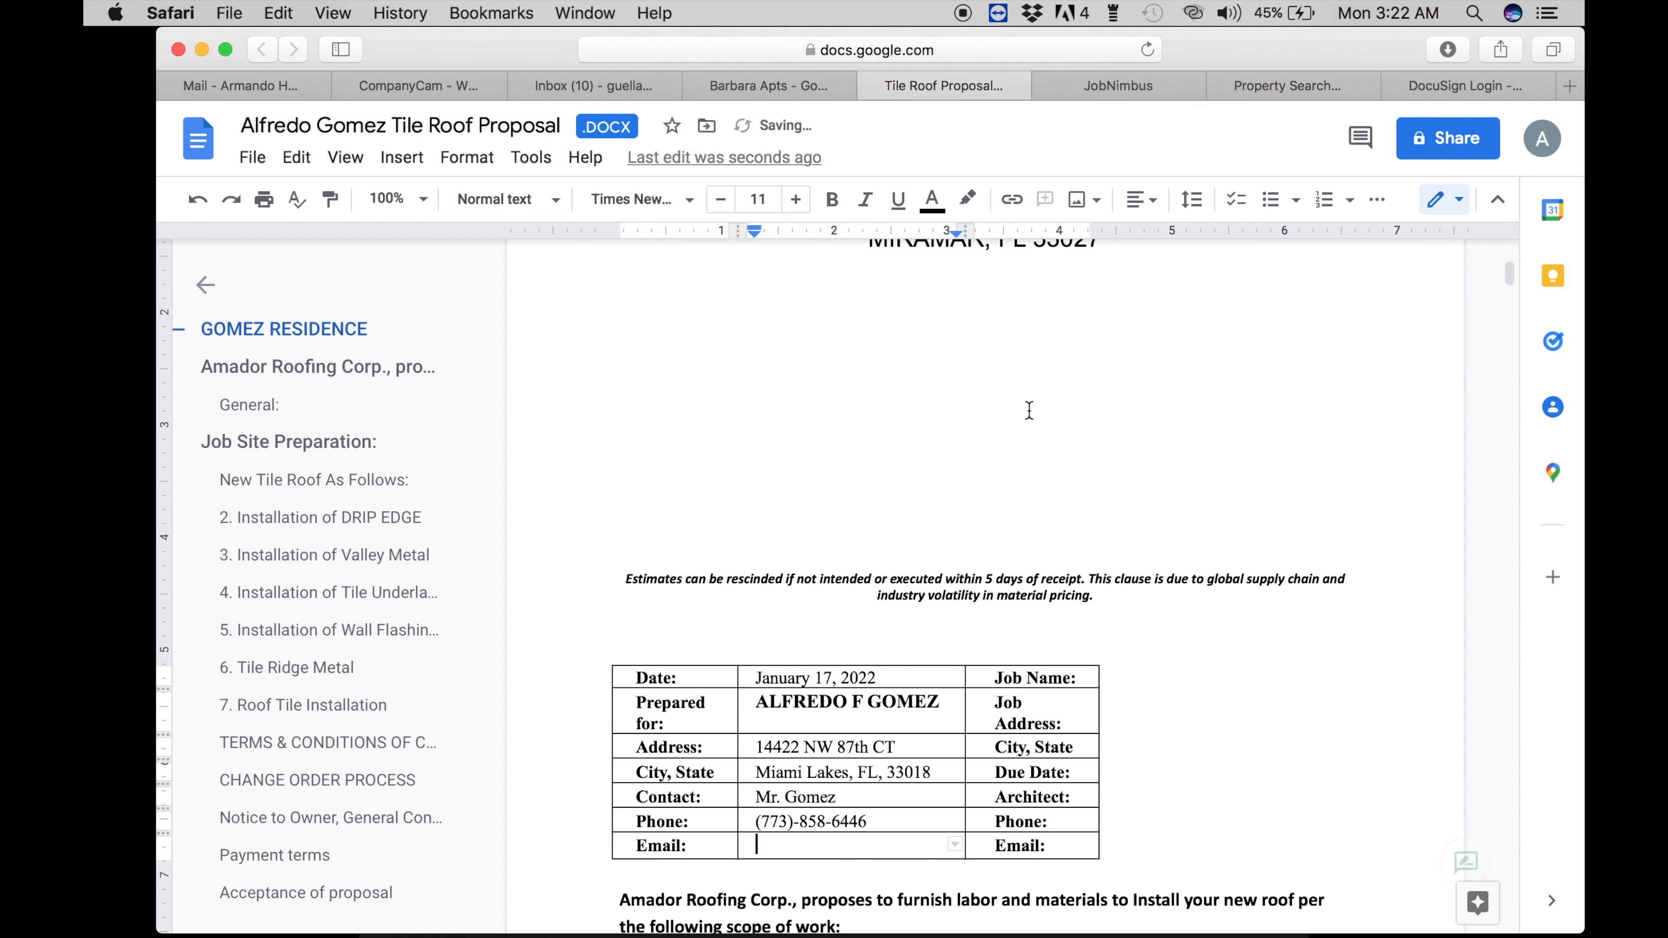
click(1088, 90)
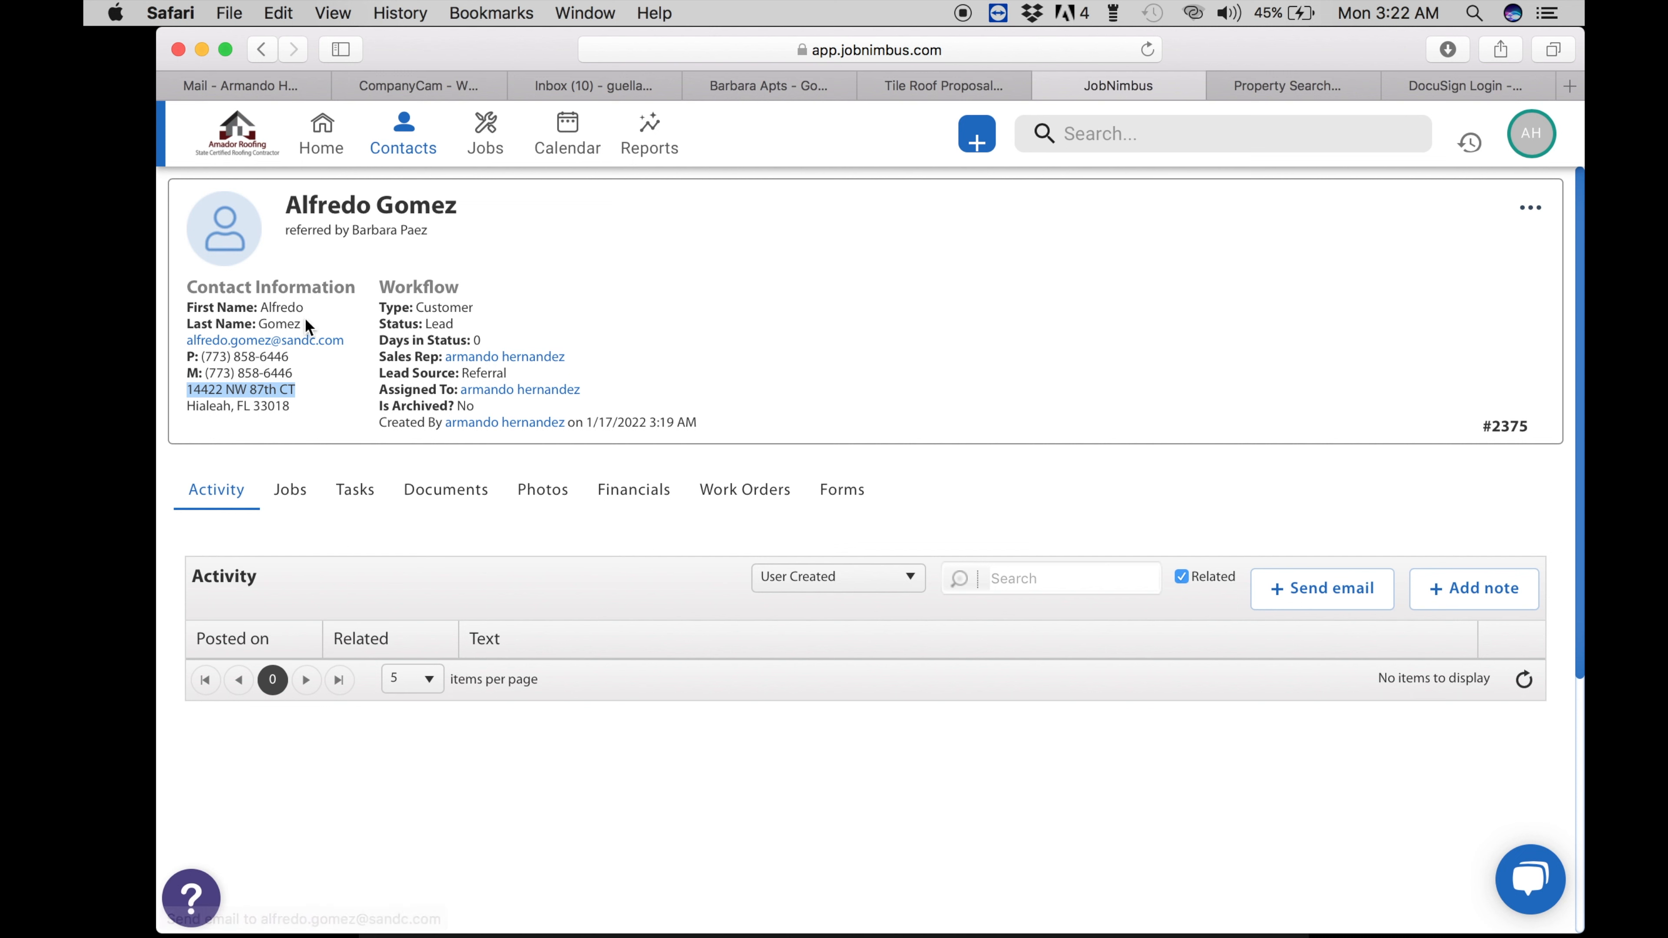
drag(306, 325, 357, 337)
key(super+c)
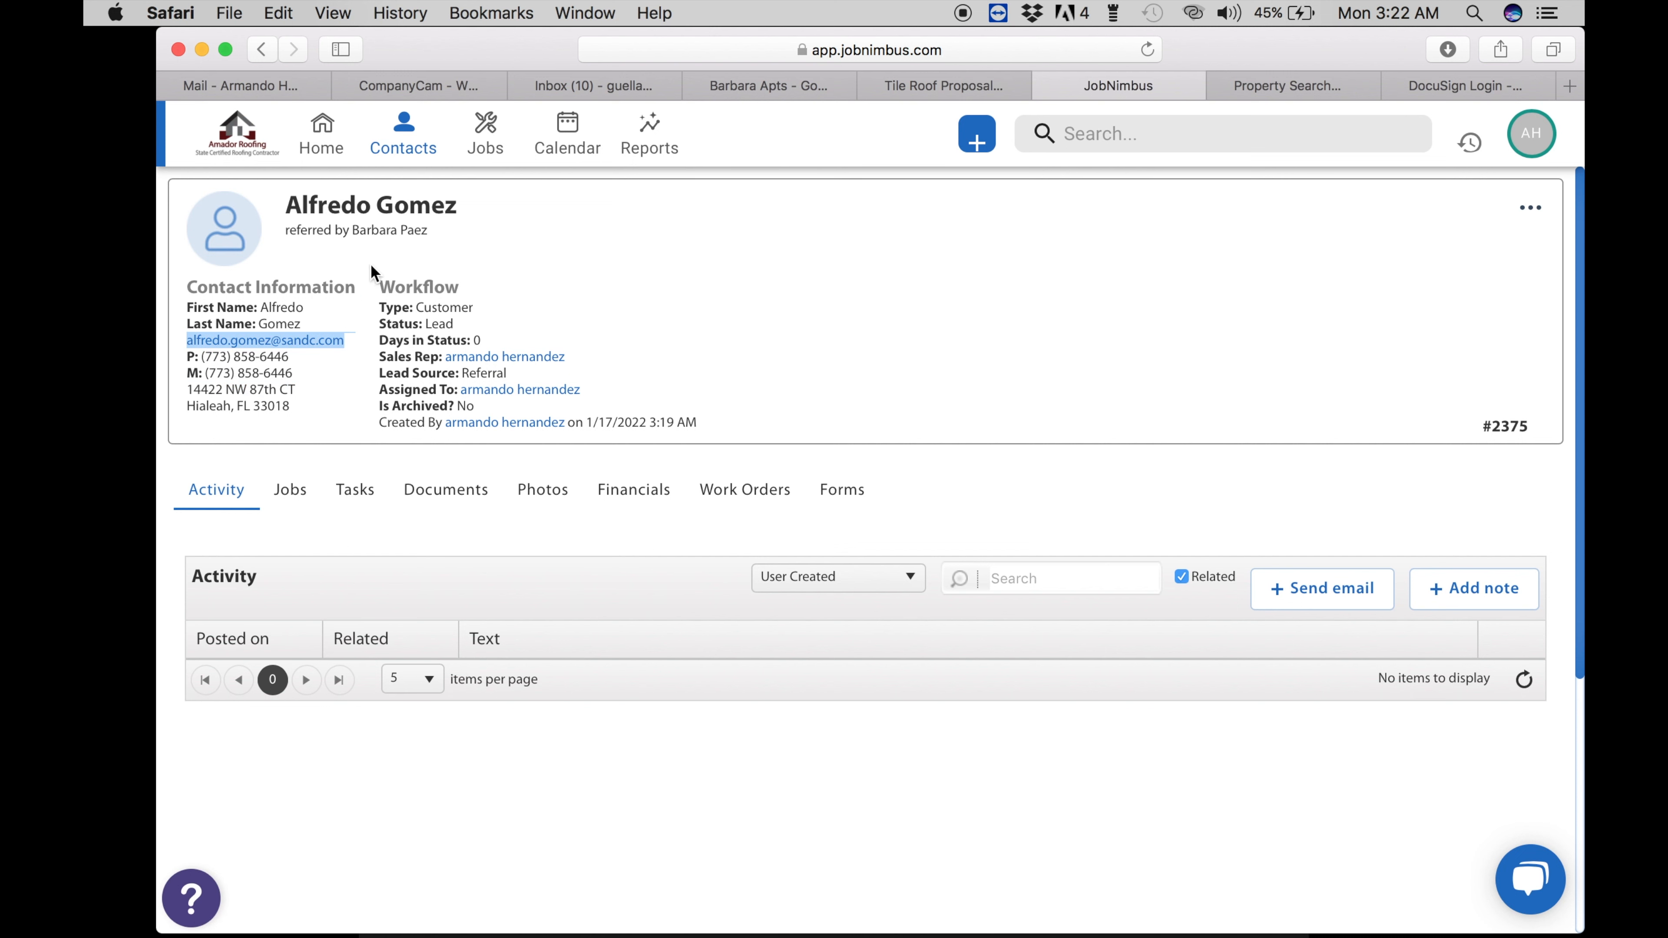
click(898, 84)
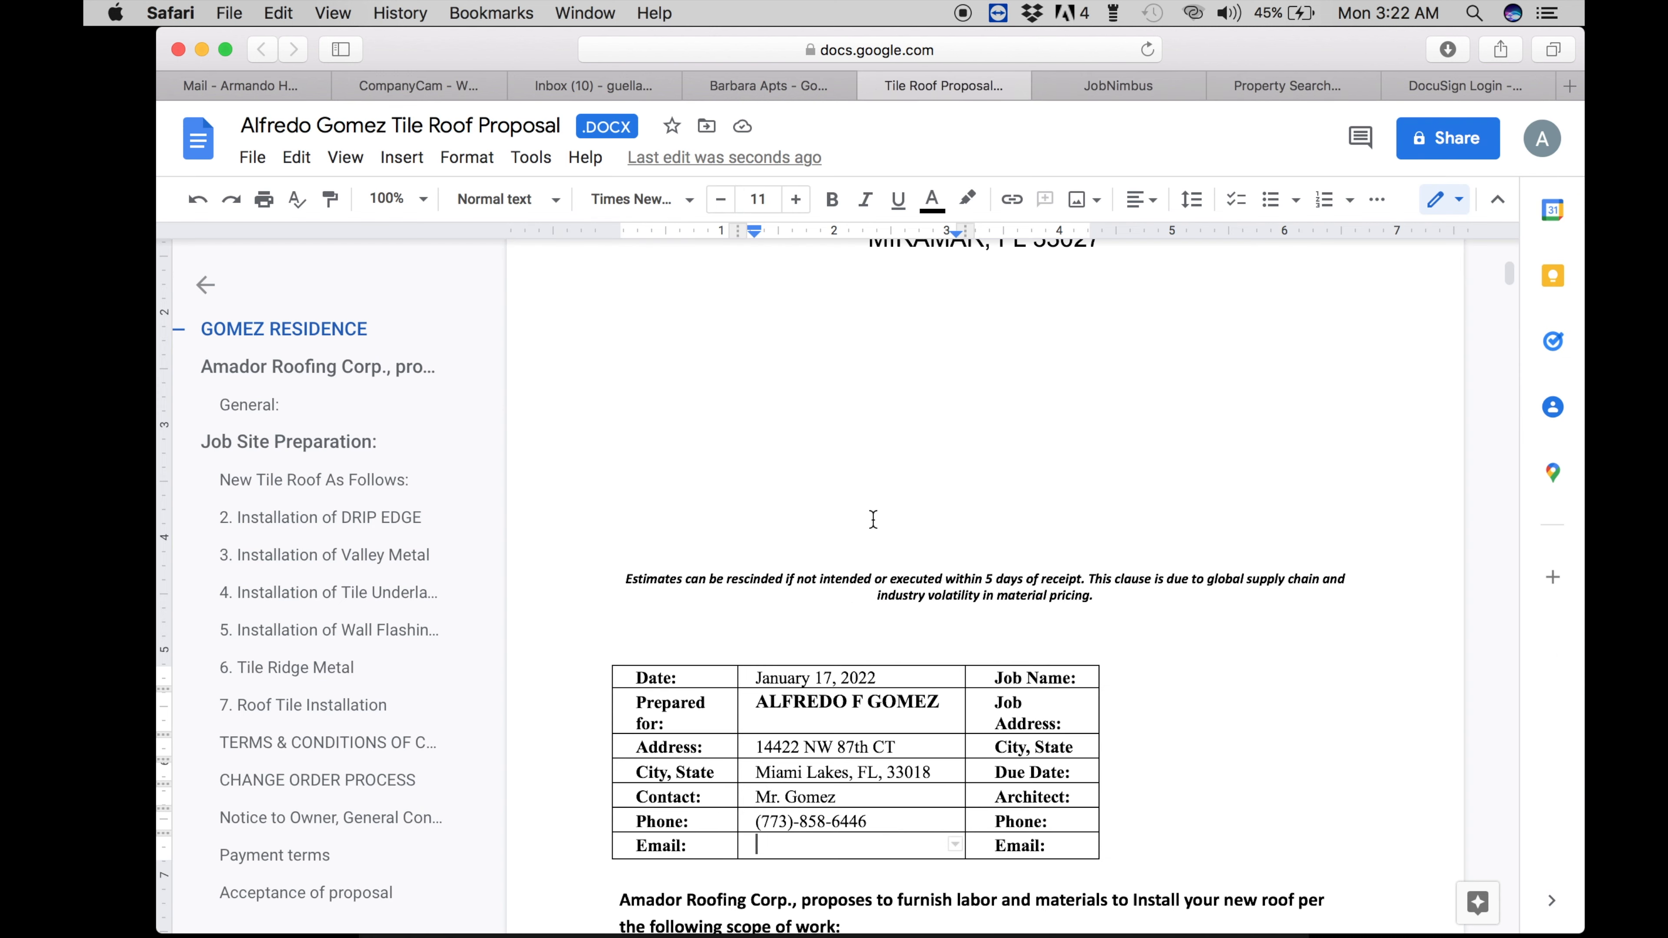
key(super+v)
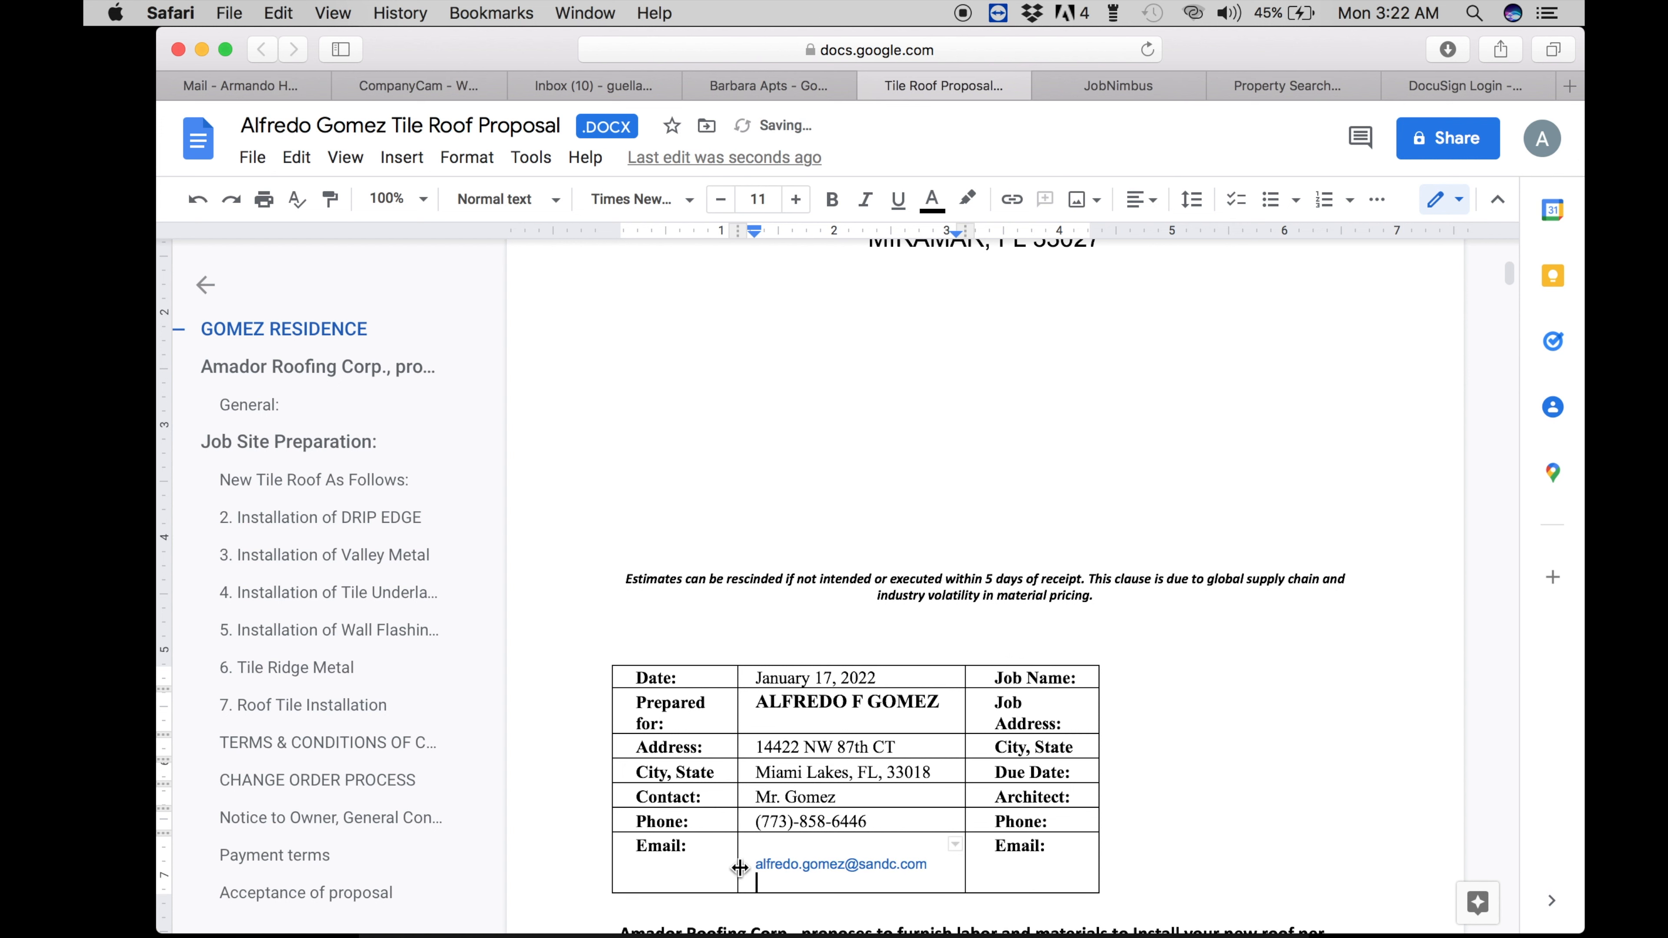
key(BackSpace)
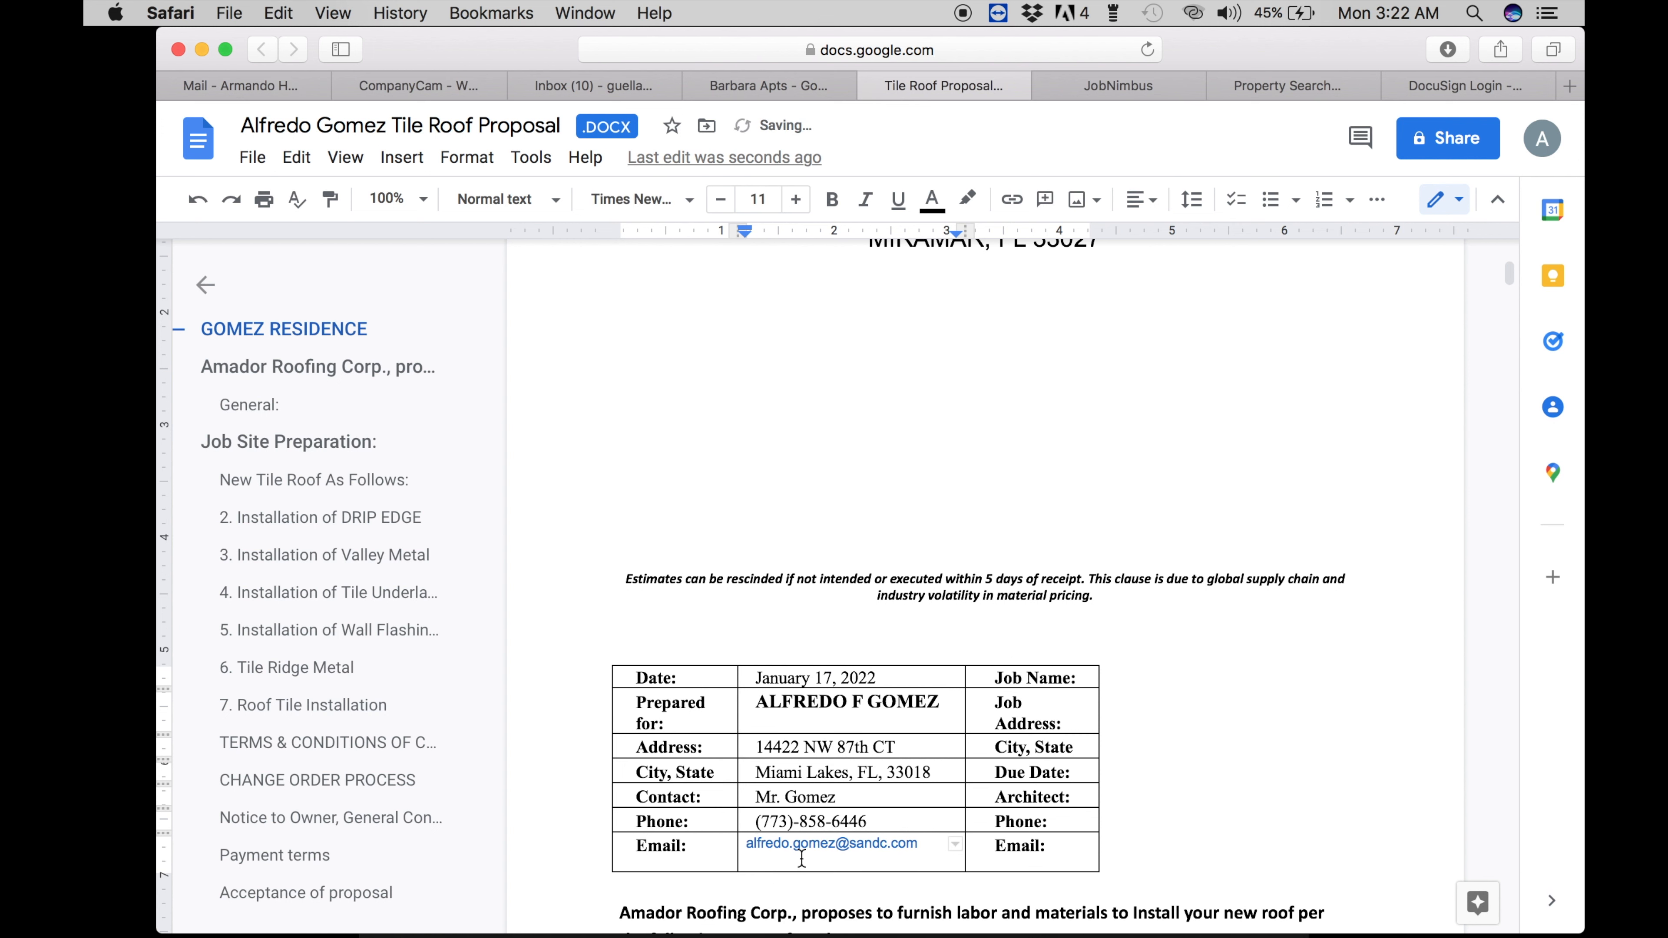
scroll(801, 858, down, 2)
scroll(798, 857, up, 6)
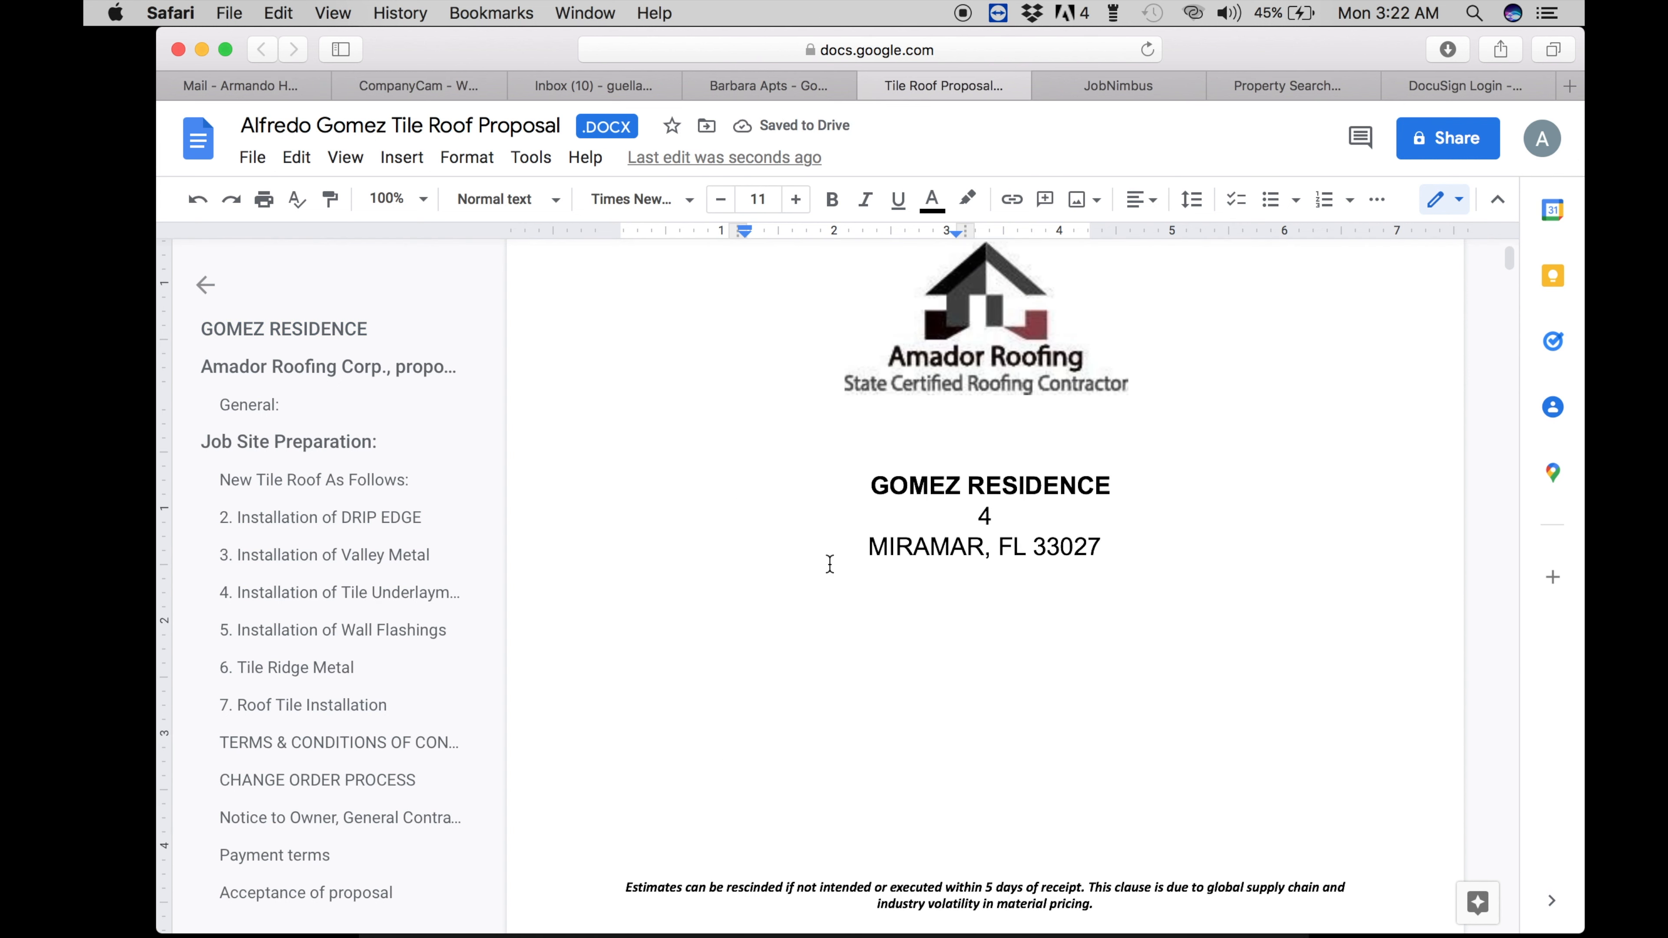
- Retype the heading's address line with the client's street and city HIALEAH
click(989, 517)
key(BackSpace)
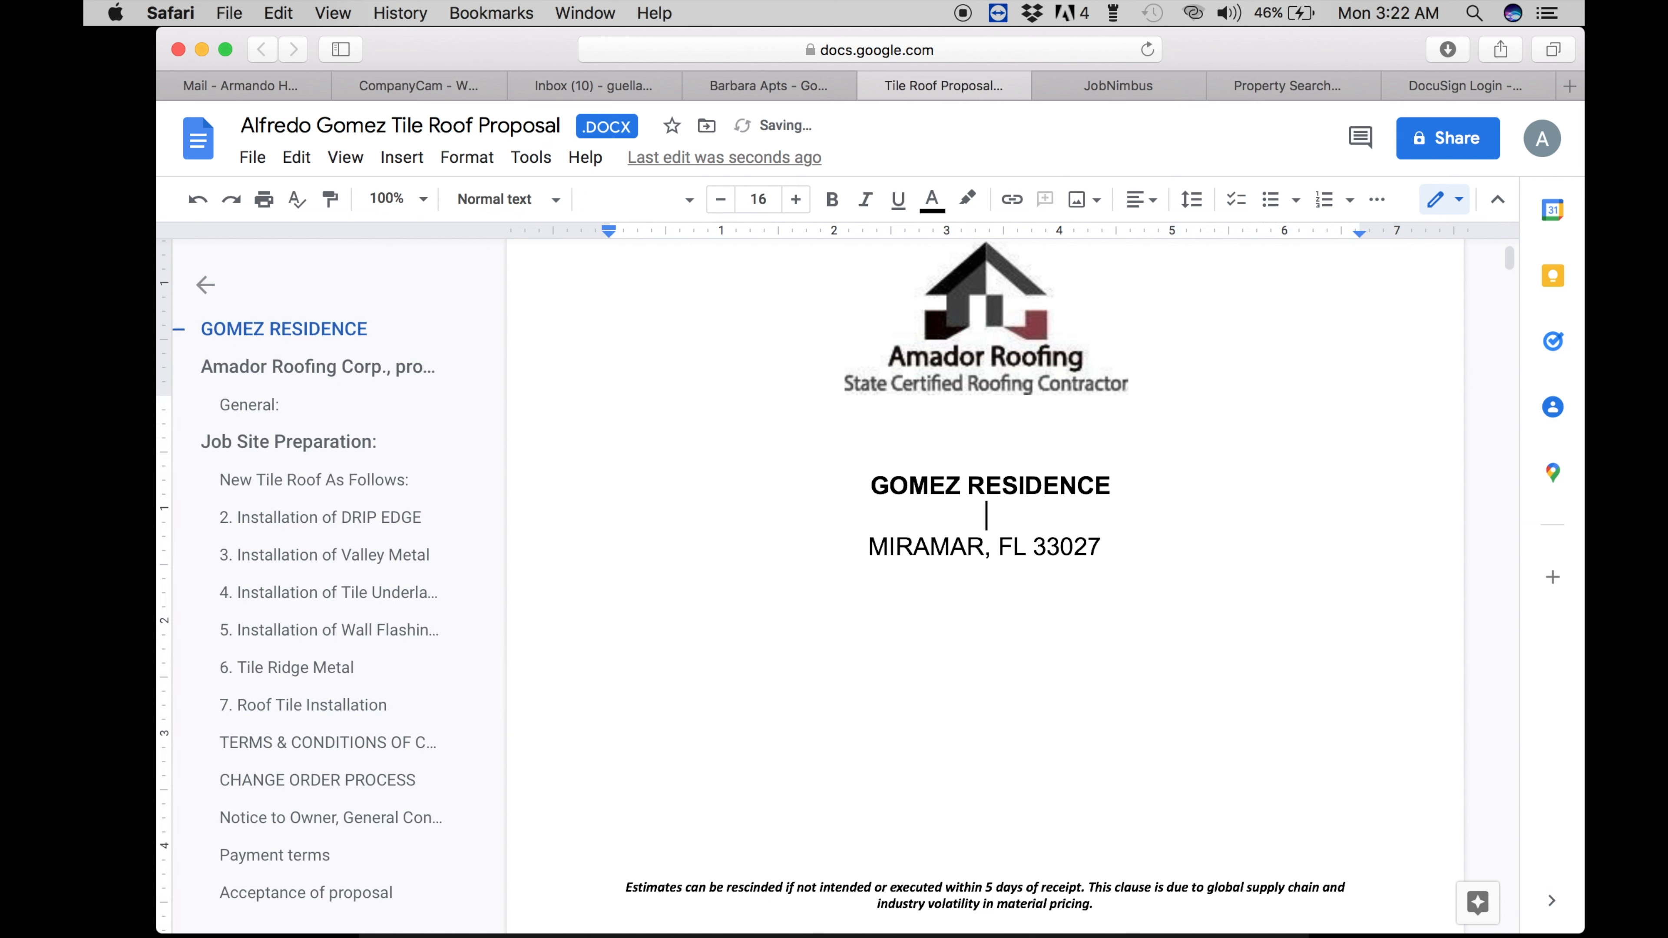
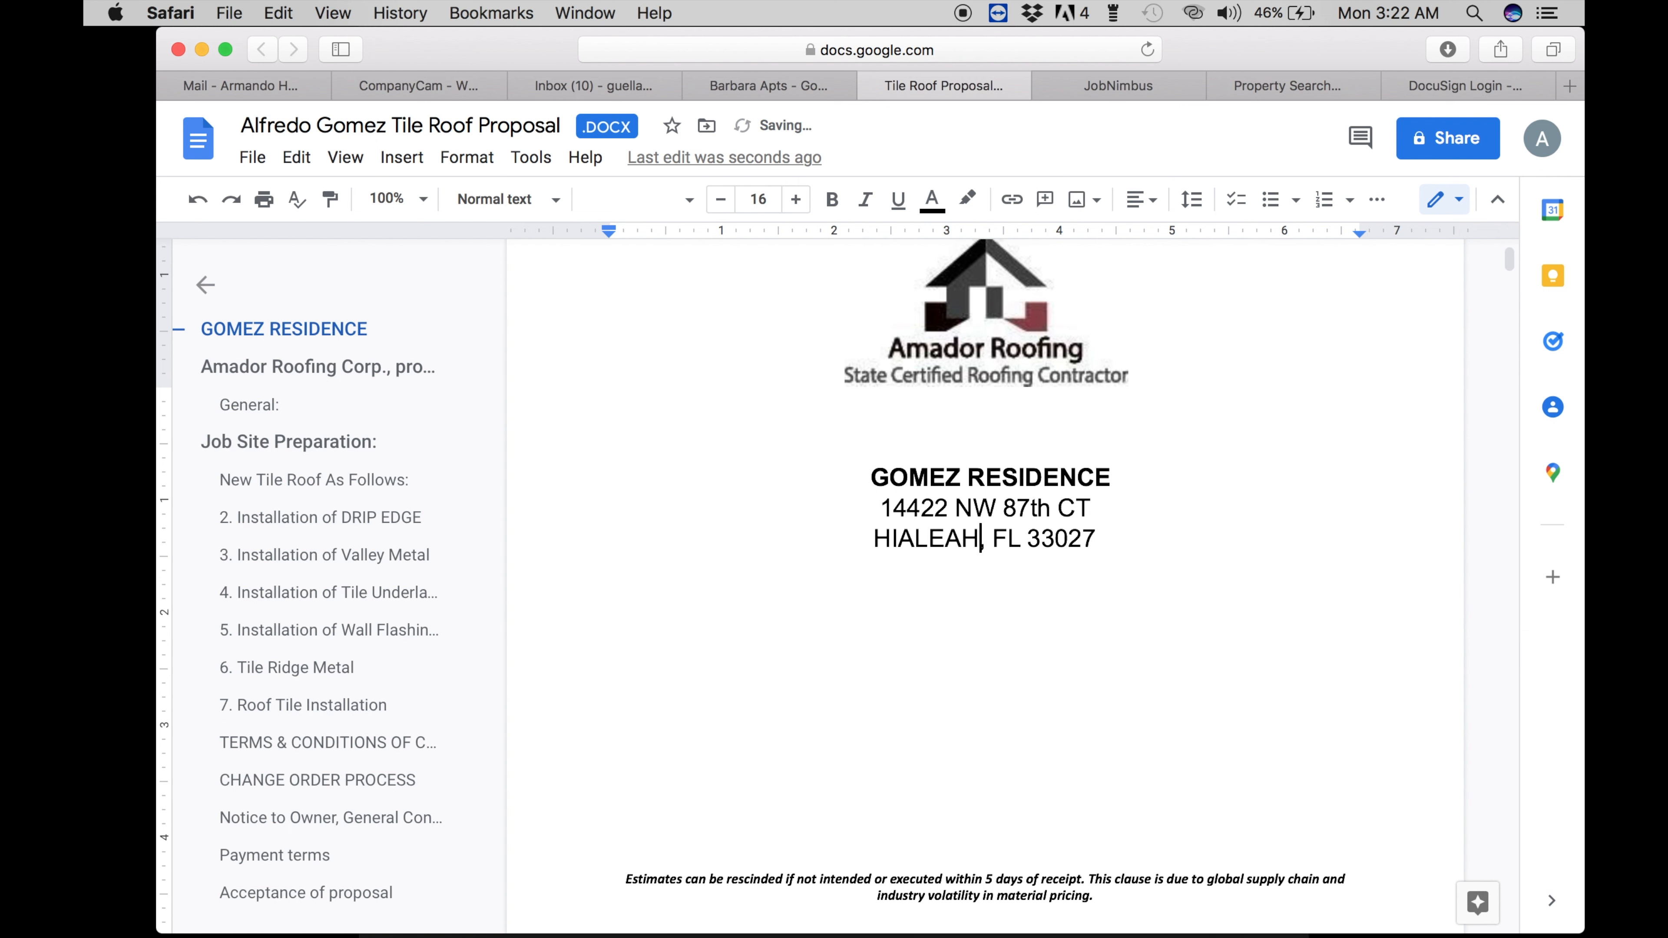
- Change the City, State table cell's city to Hialeah
scroll(828, 777, down, 5)
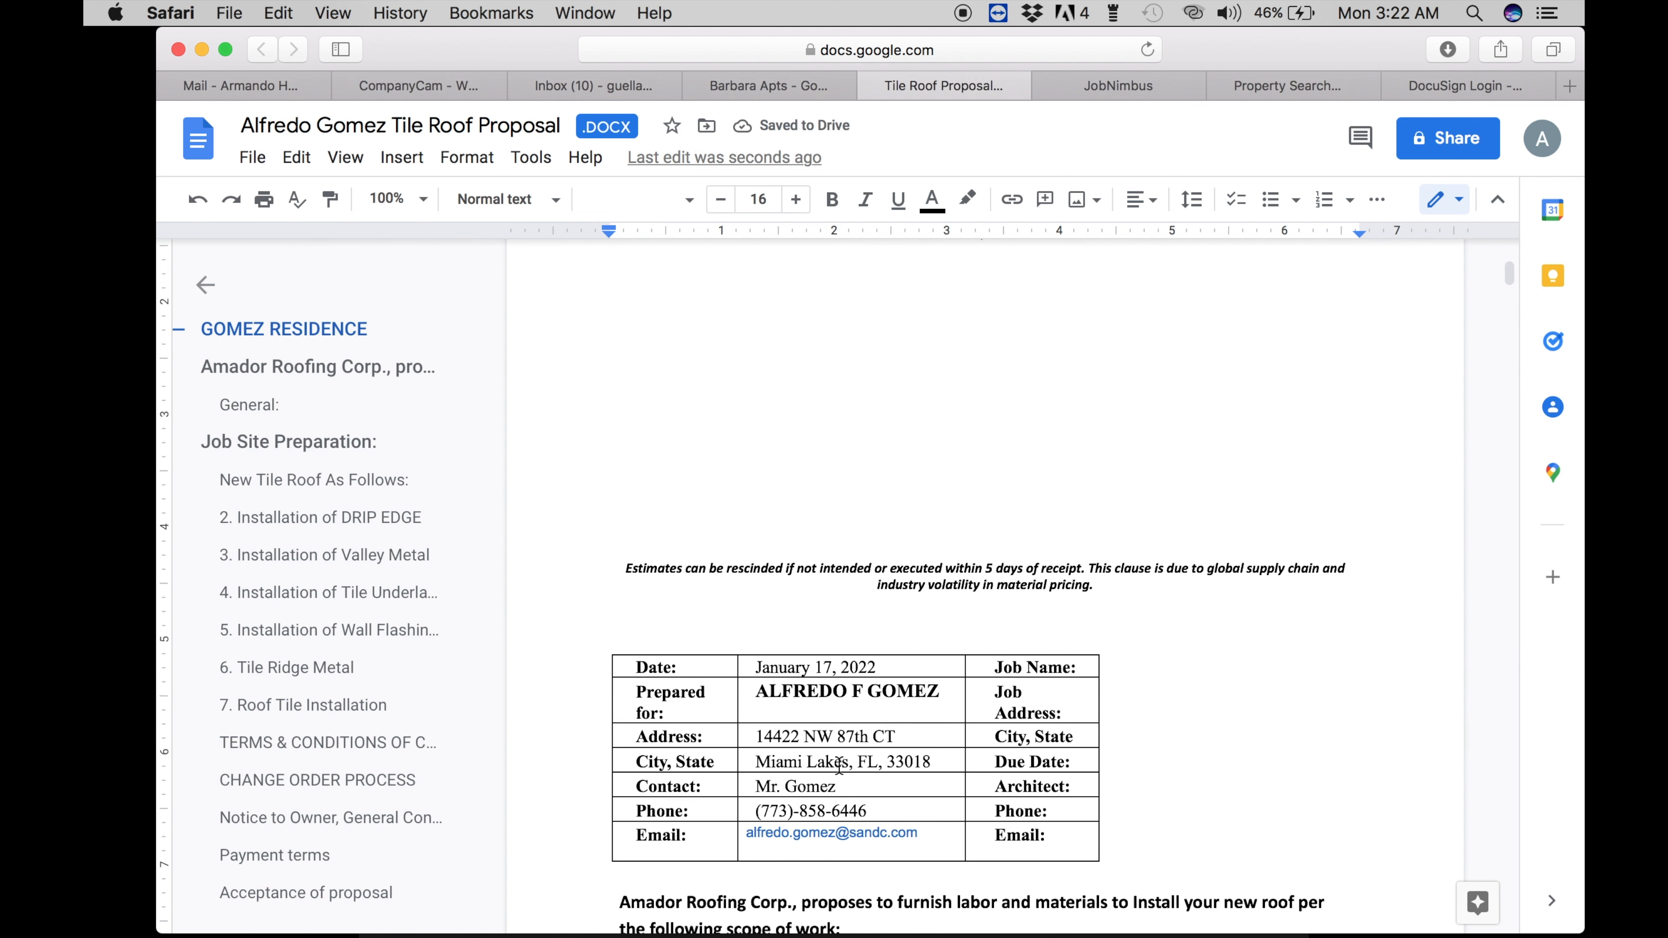
click(846, 764)
key(BackSpace)
key(BackSpace)
key(BackSpace)
key(BackSpace)
key(BackSpace)
key(BackSpace)
key(BackSpace)
key(BackSpace)
key(BackSpace)
key(BackSpace)
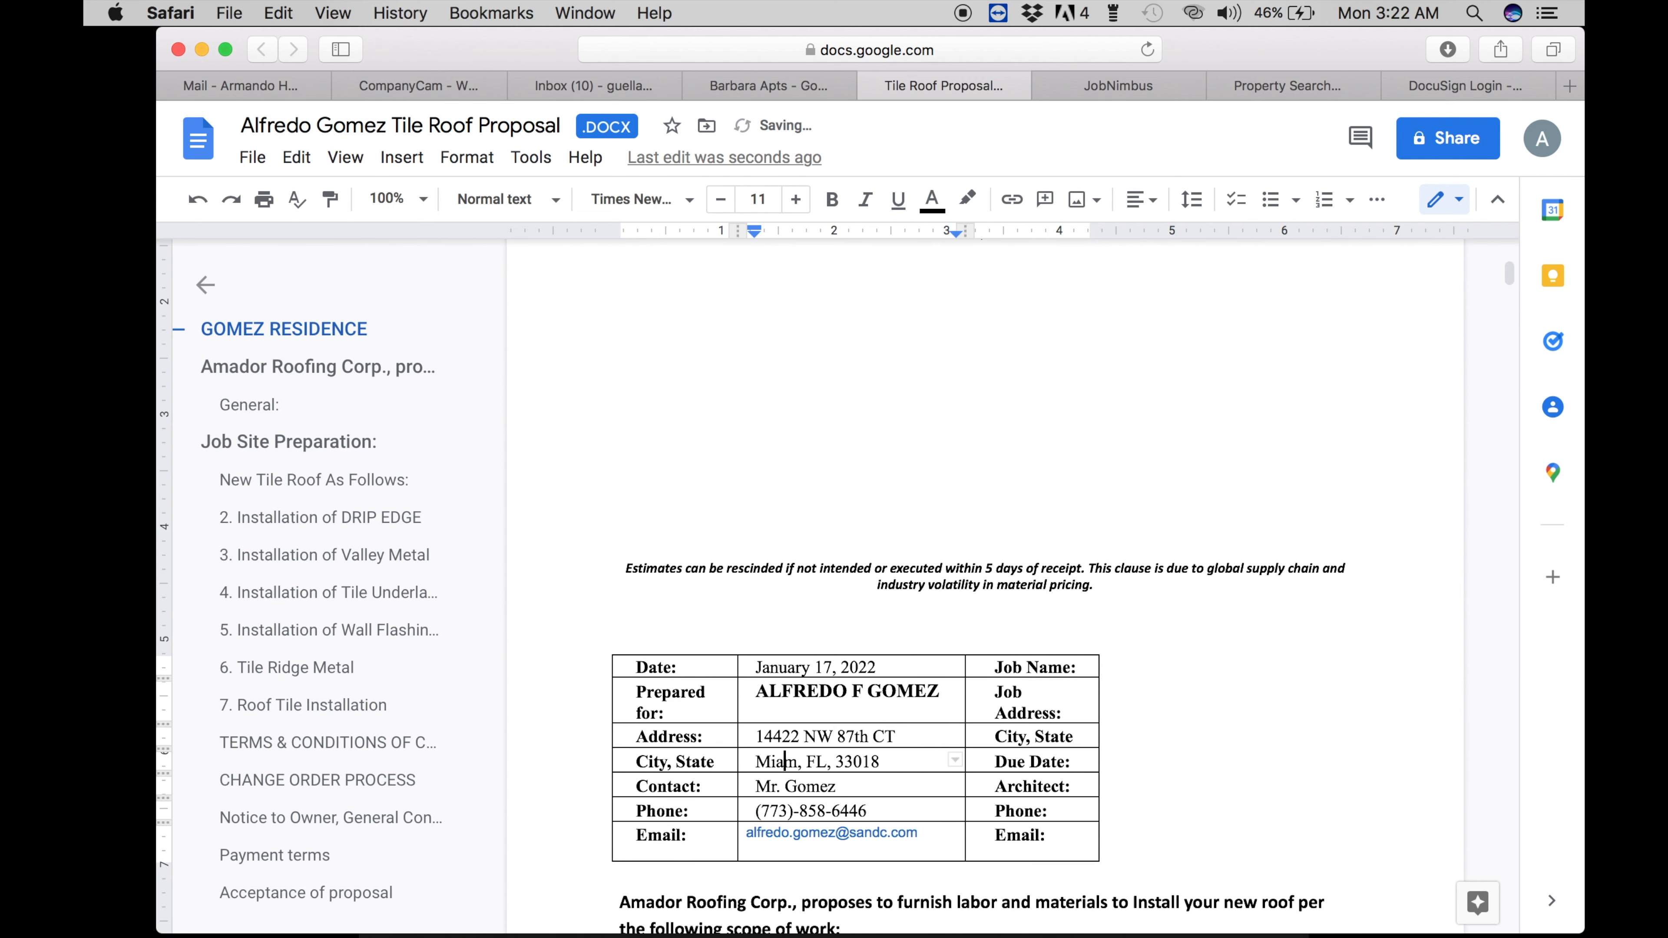
key(BackSpace)
text(Hialeah)
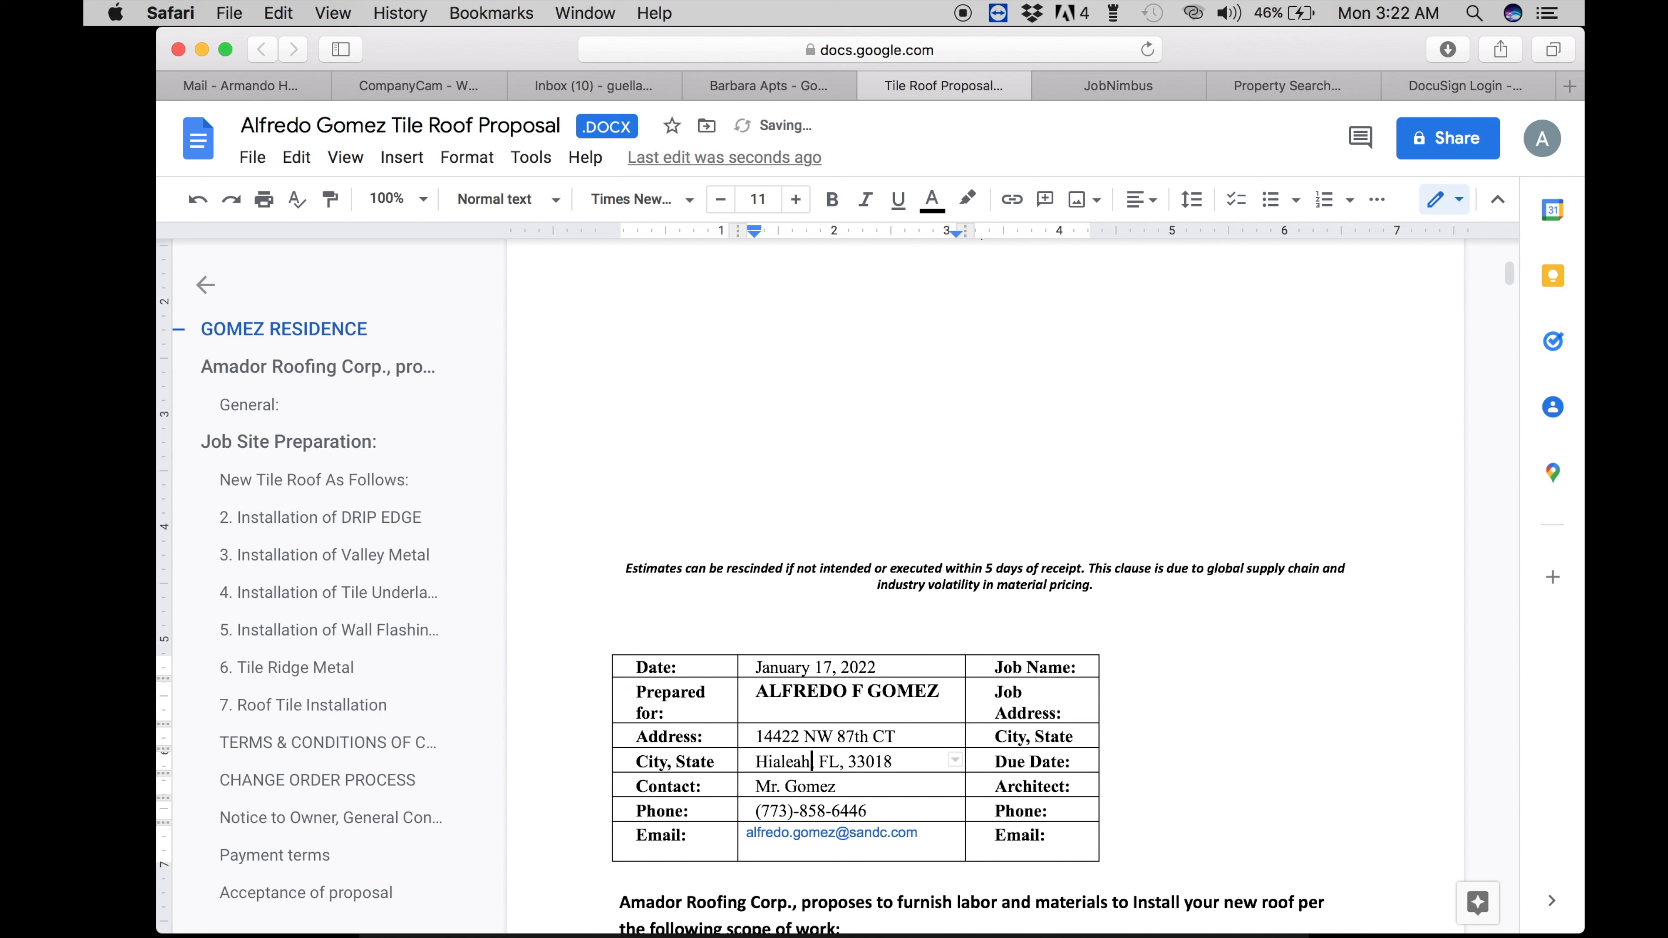
- Change the header ZIP to 33018, verifying it against the JobNimbus contact
scroll(936, 374, up, 2)
click(1107, 378)
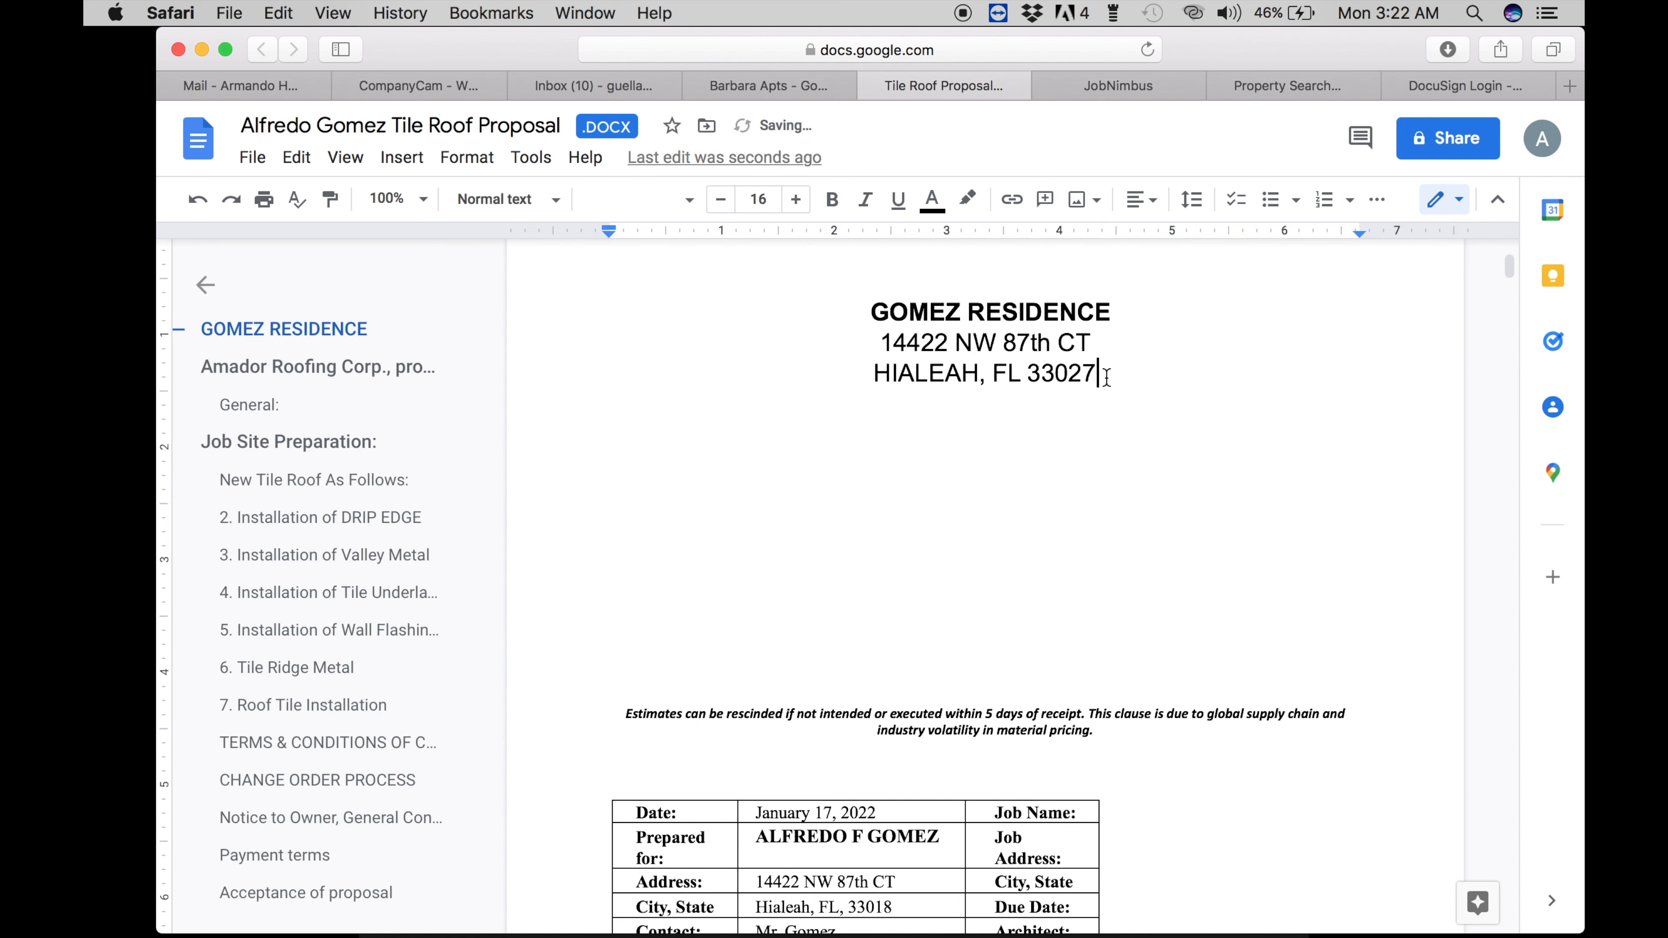
key(BackSpace)
key(BackSpace)
text(18)
click(1120, 74)
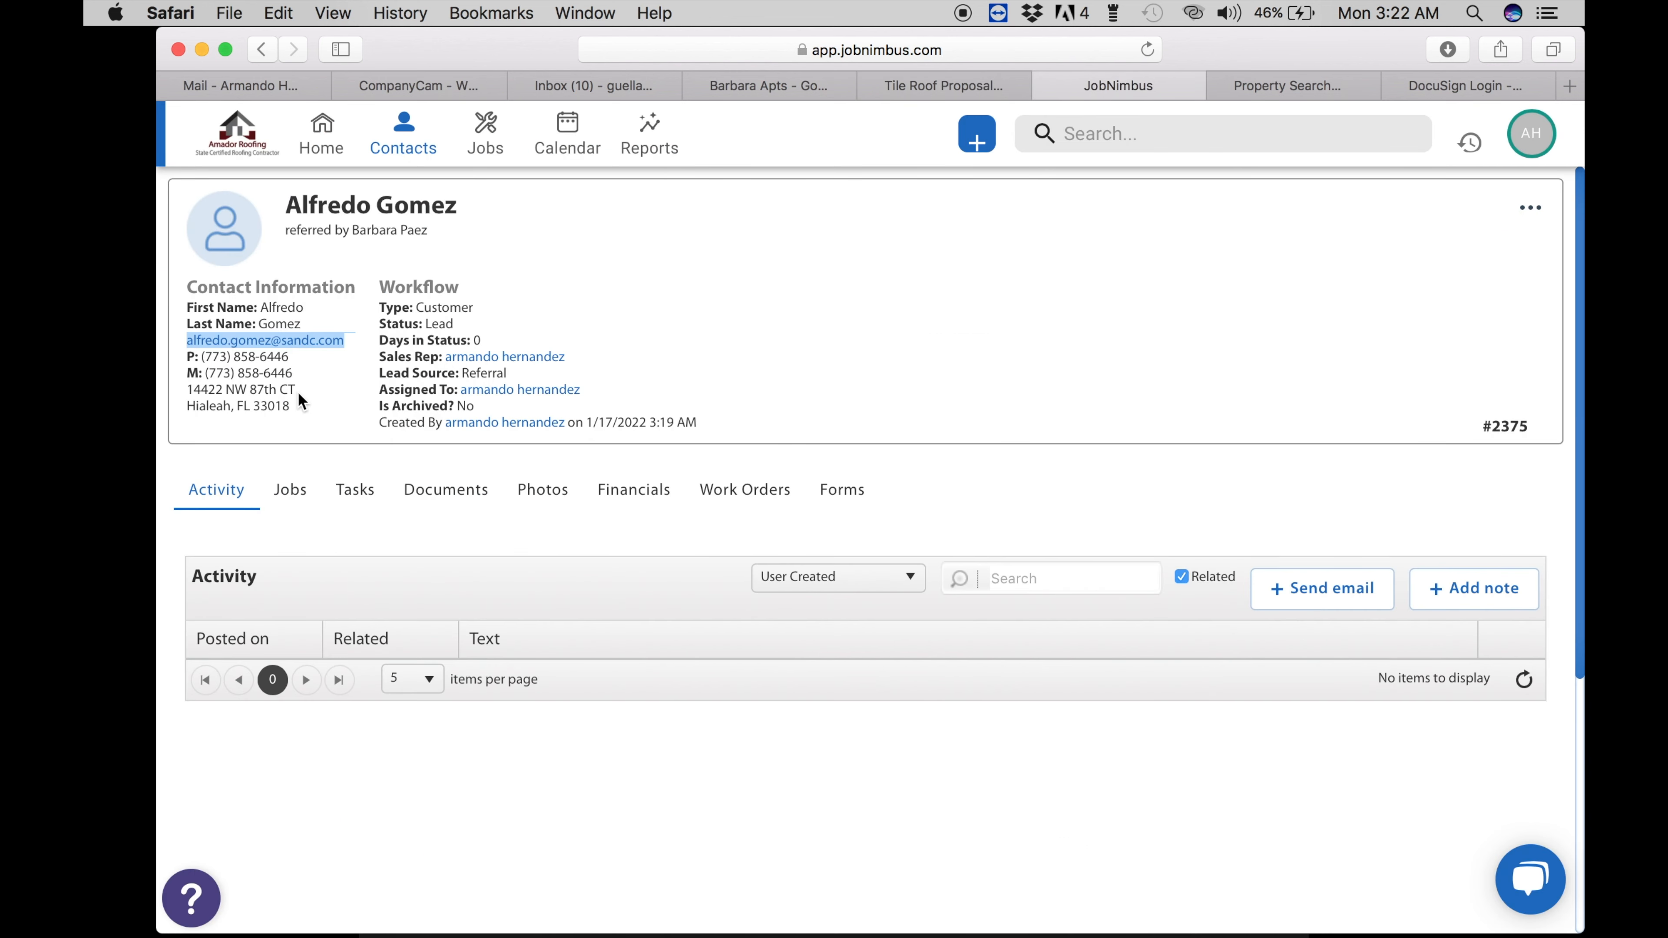
drag(293, 405, 195, 409)
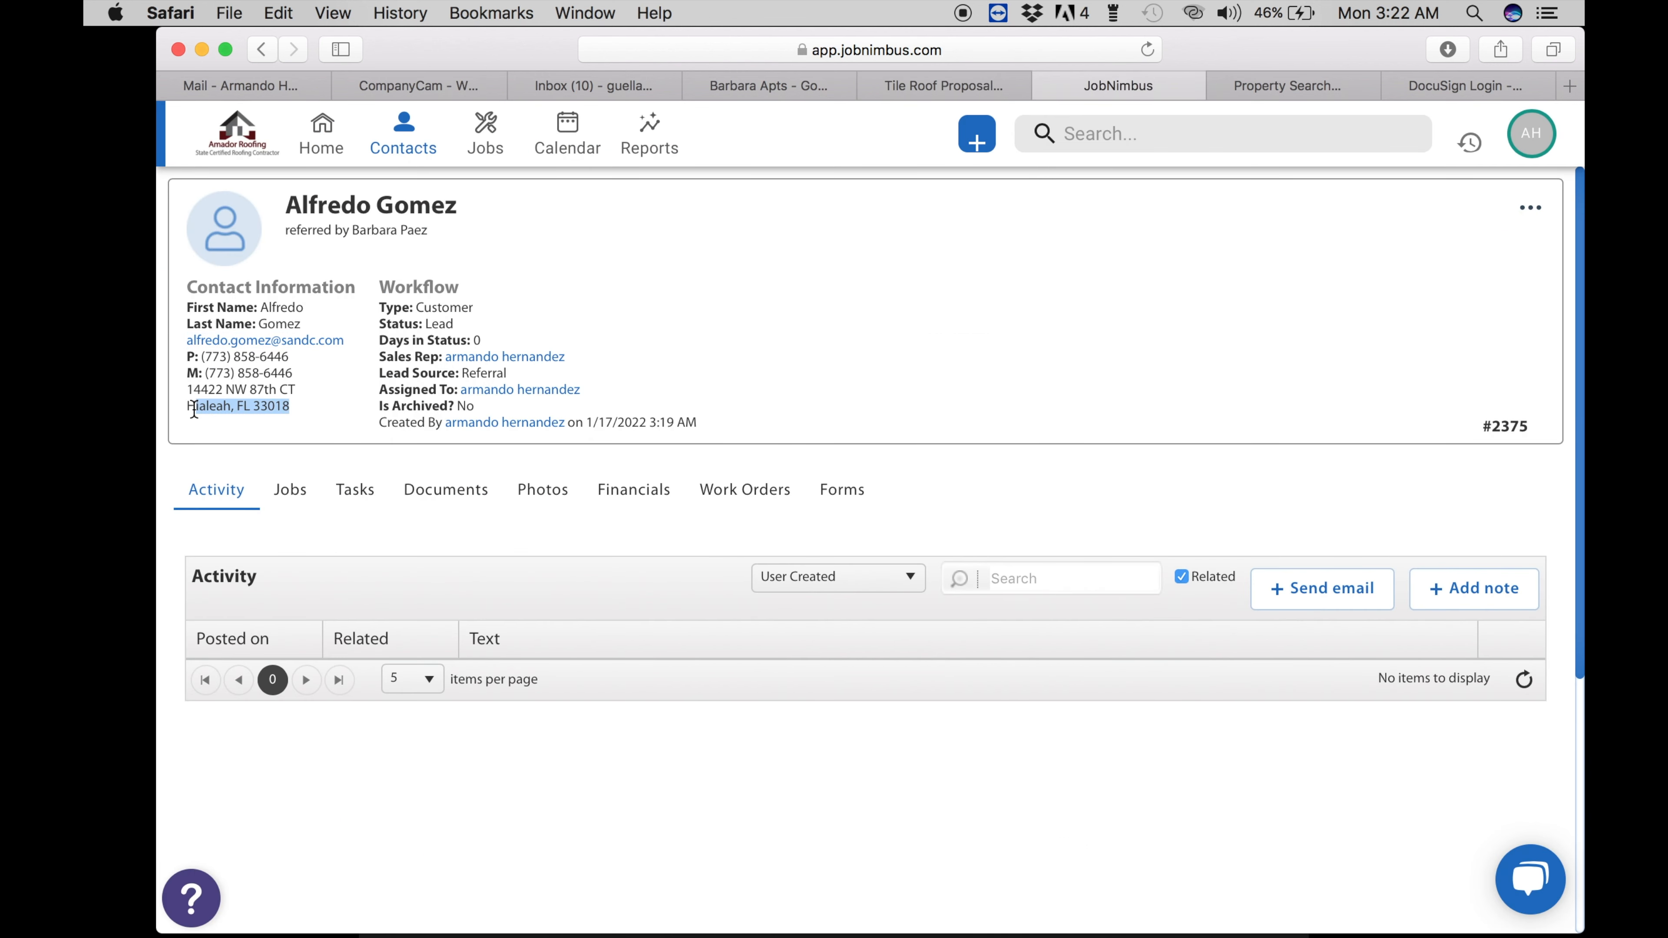
click(926, 87)
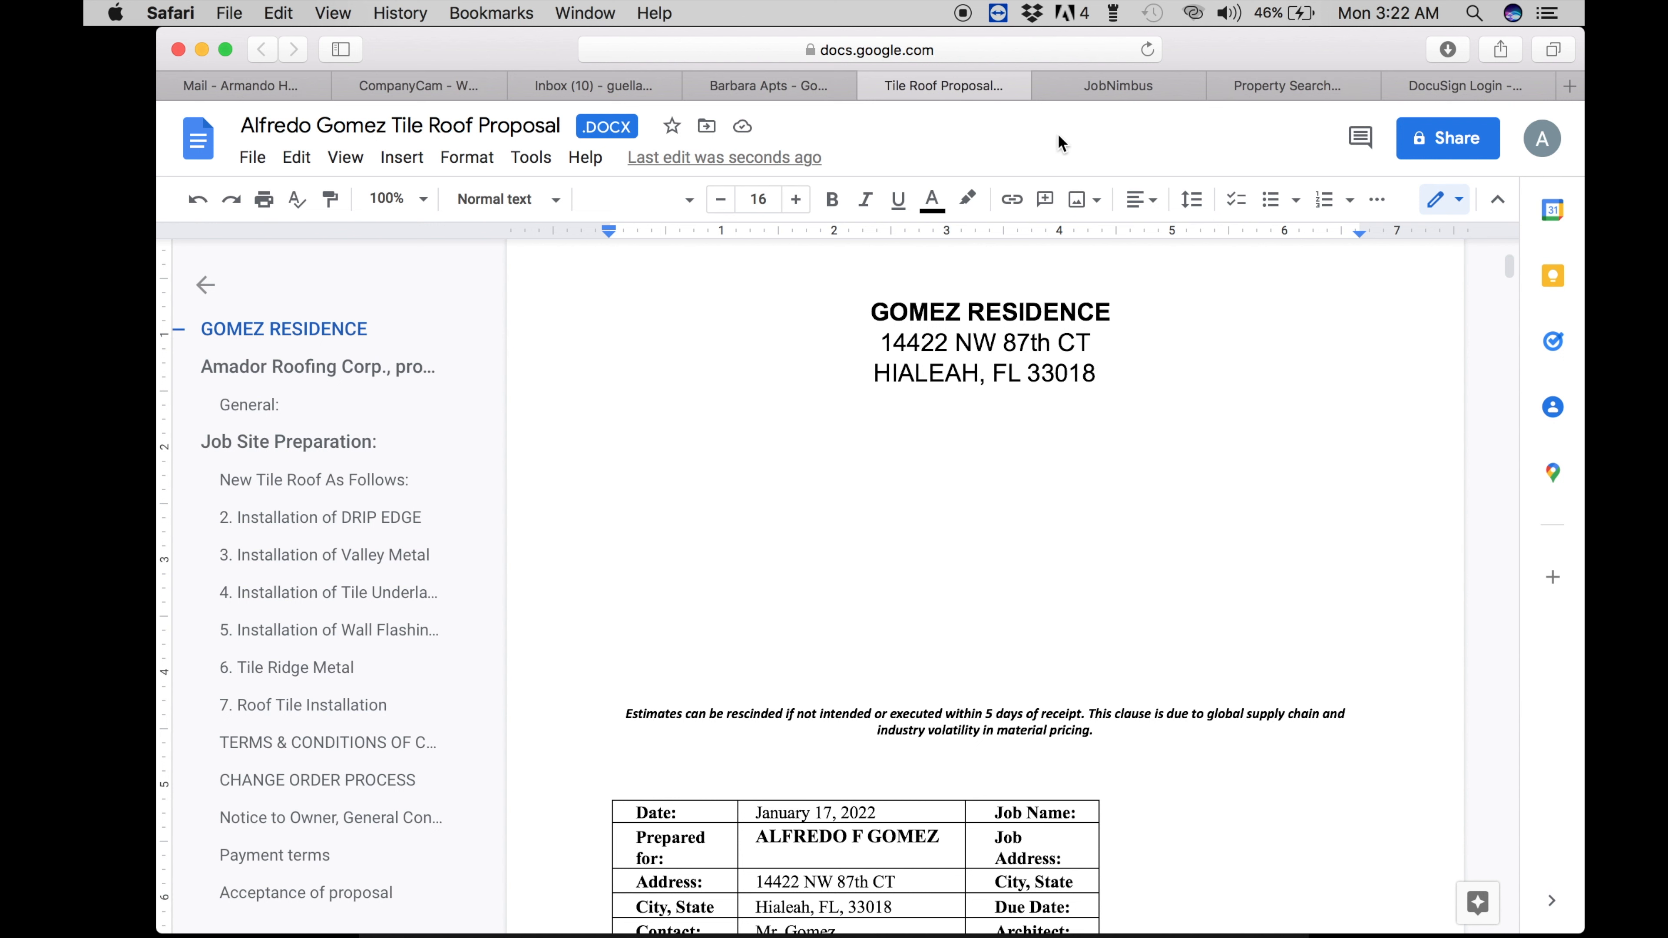
- Compare the address across the property record, contact page and proposal, then open a new tab
click(1249, 87)
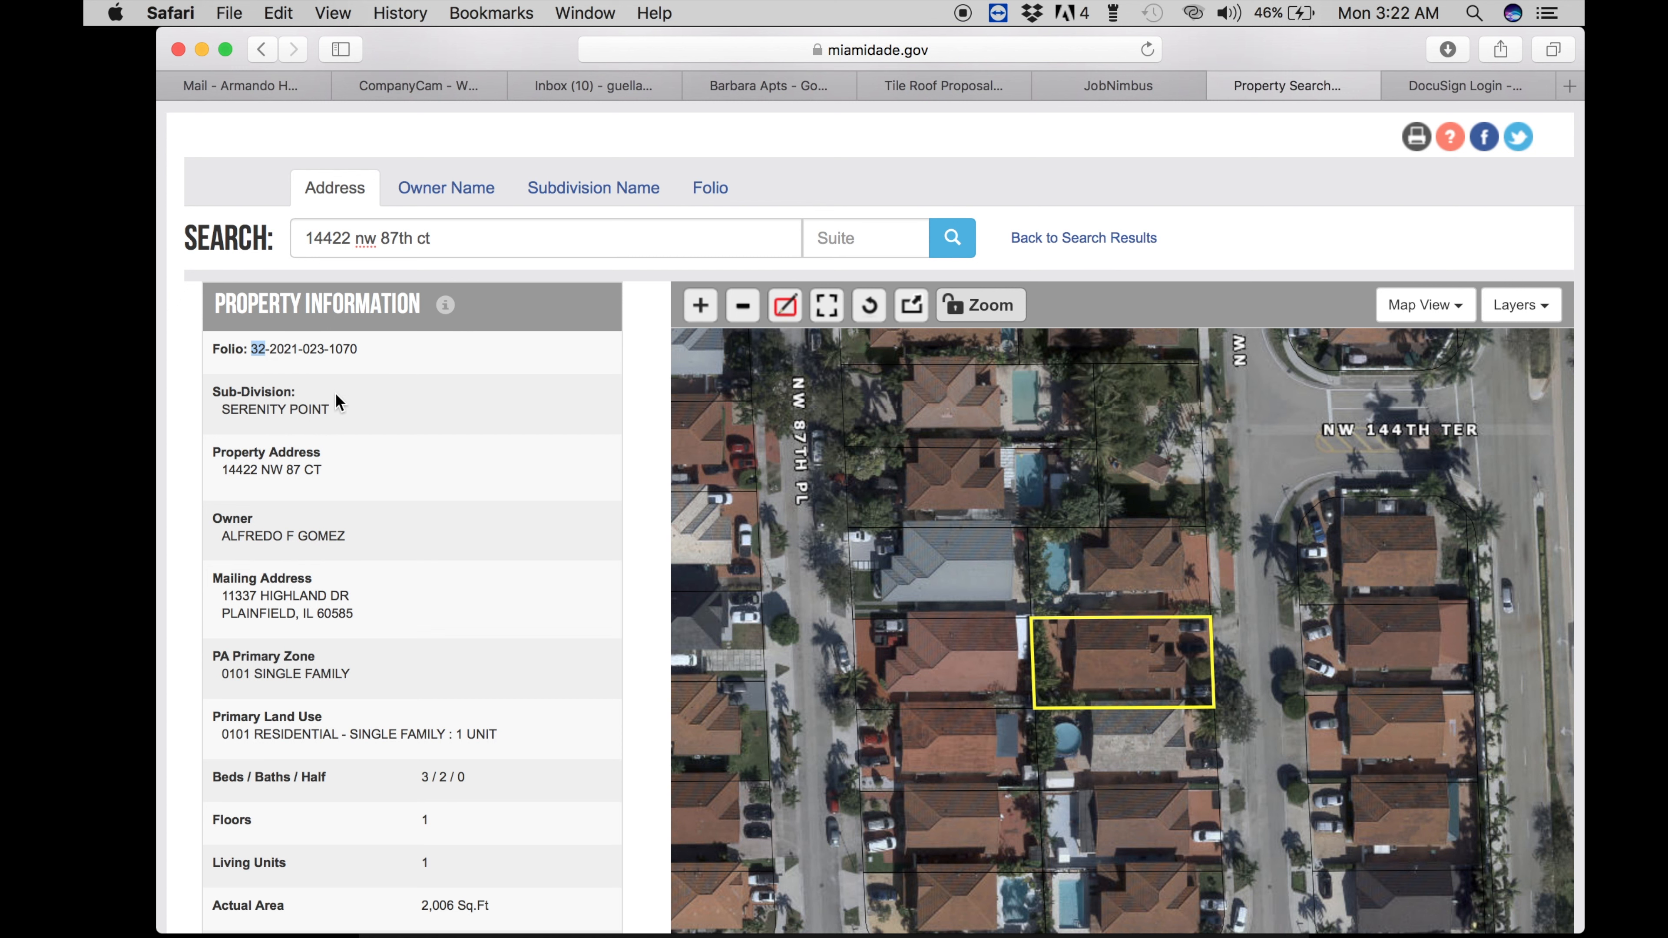
click(1083, 88)
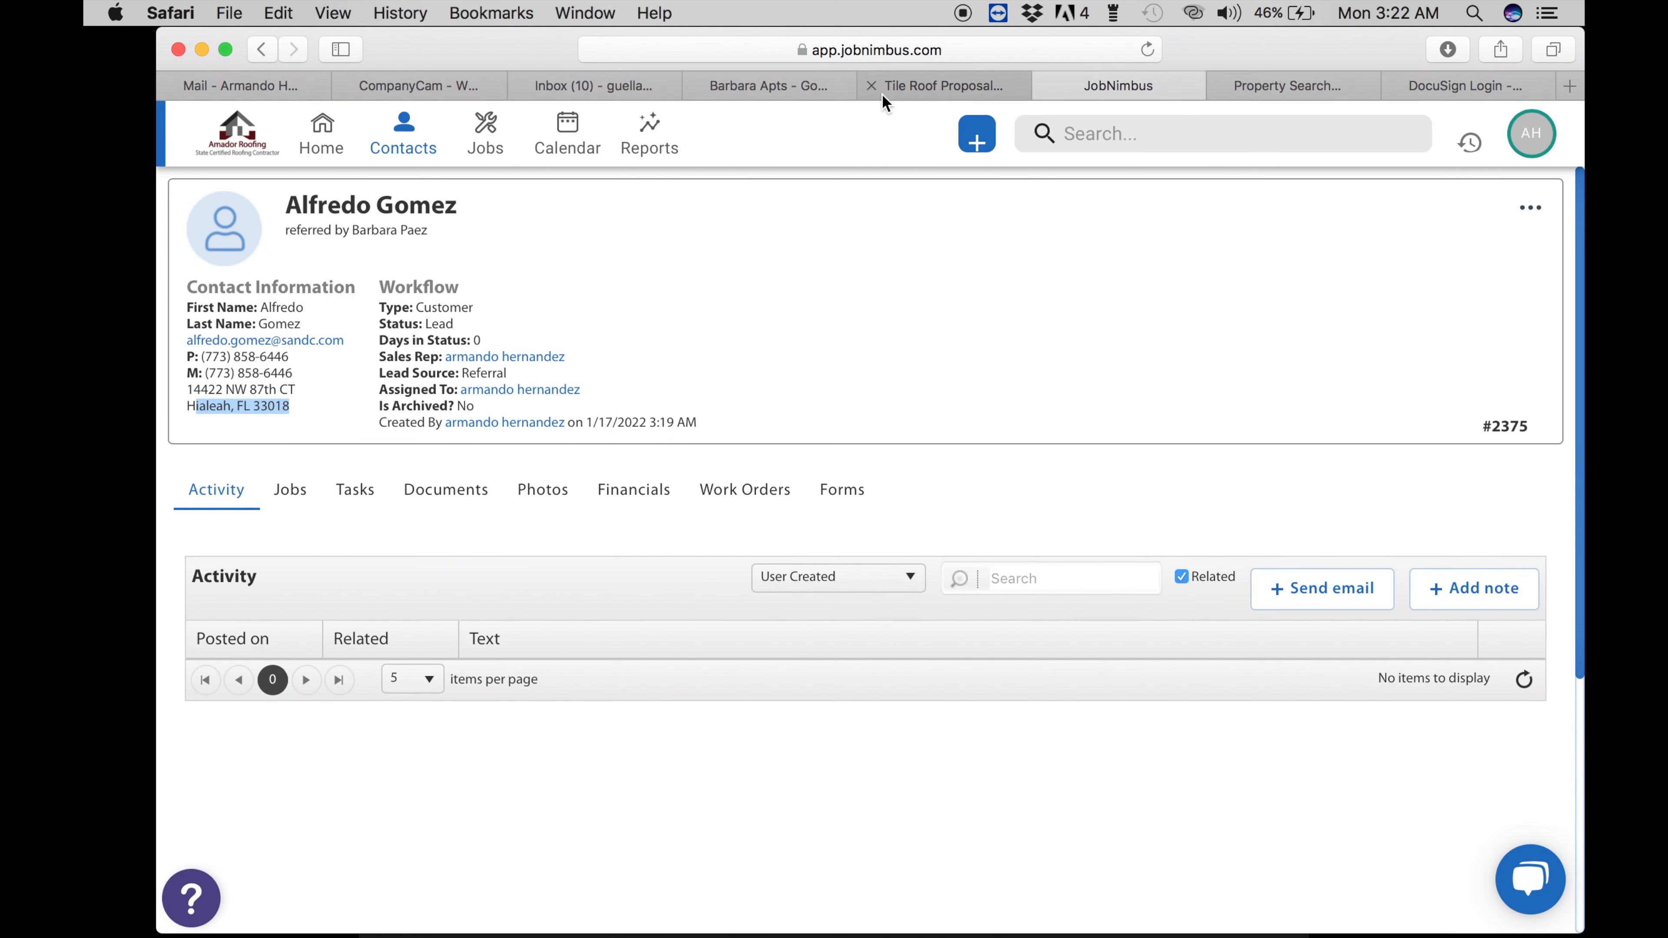
click(951, 82)
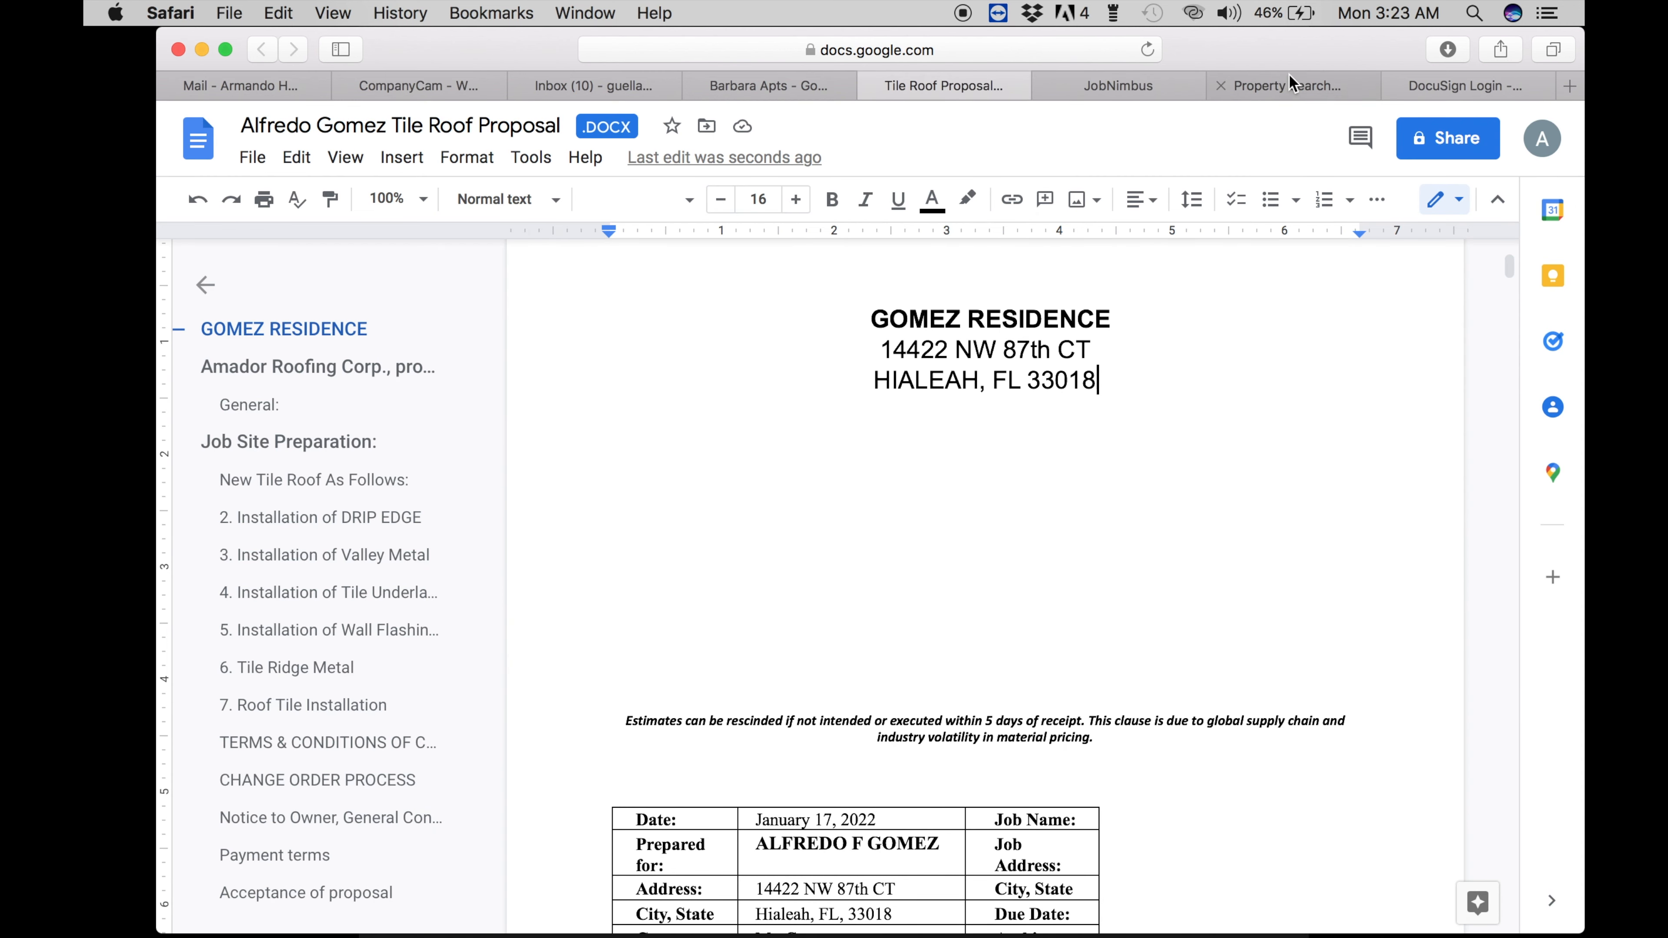
click(1286, 86)
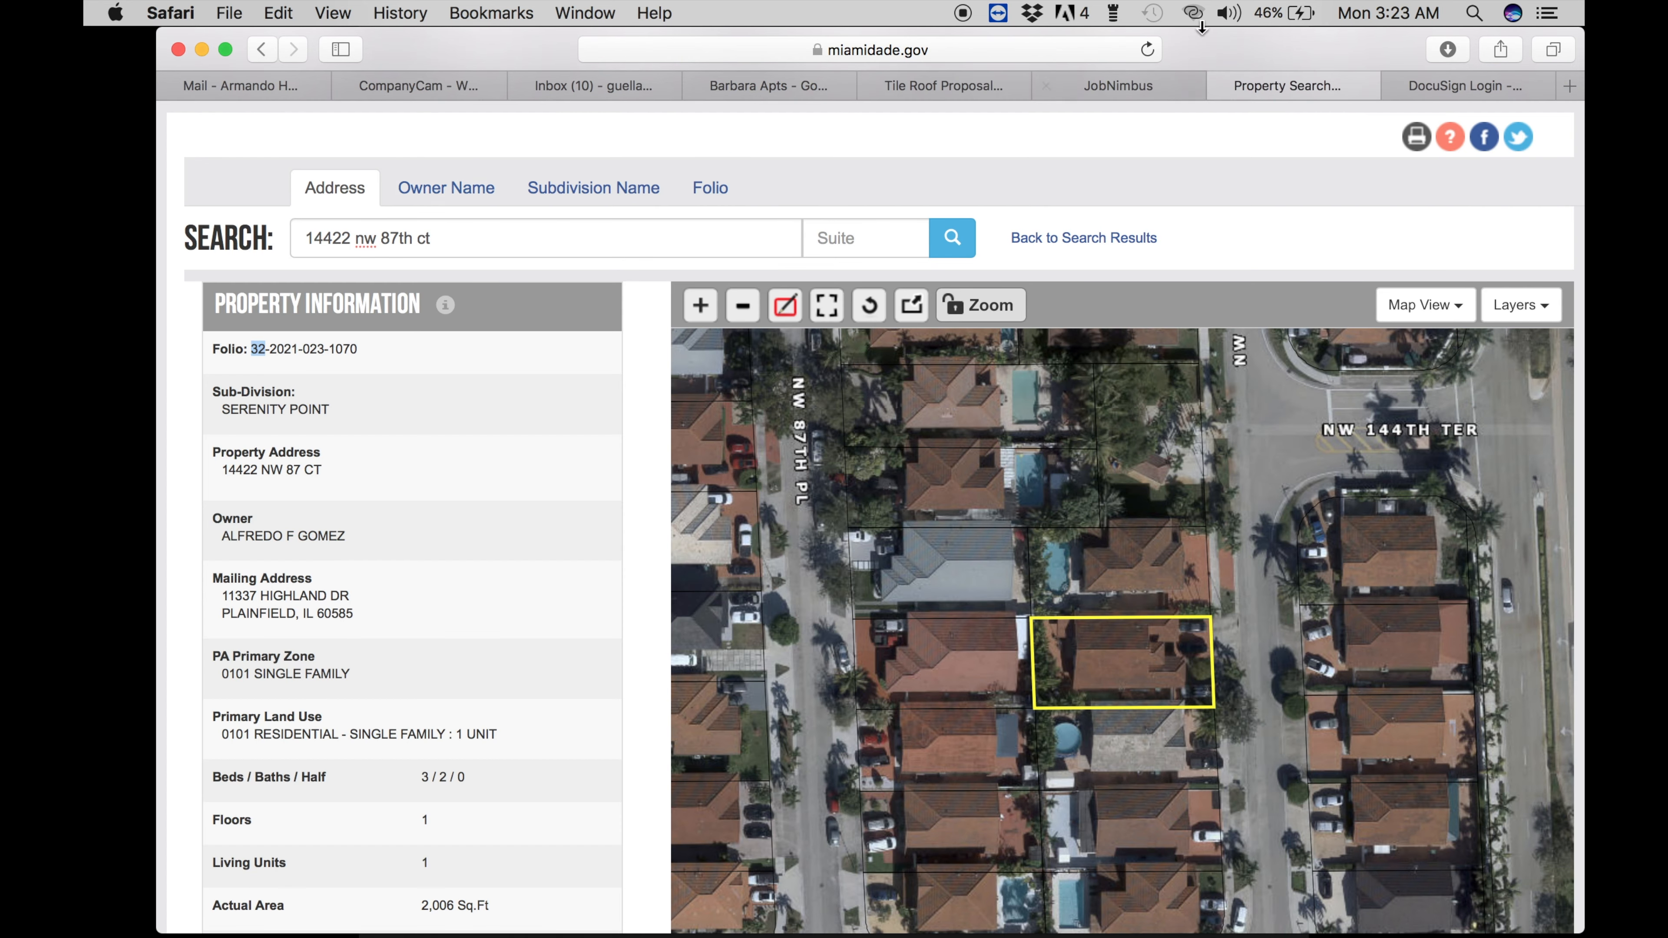
click(1570, 86)
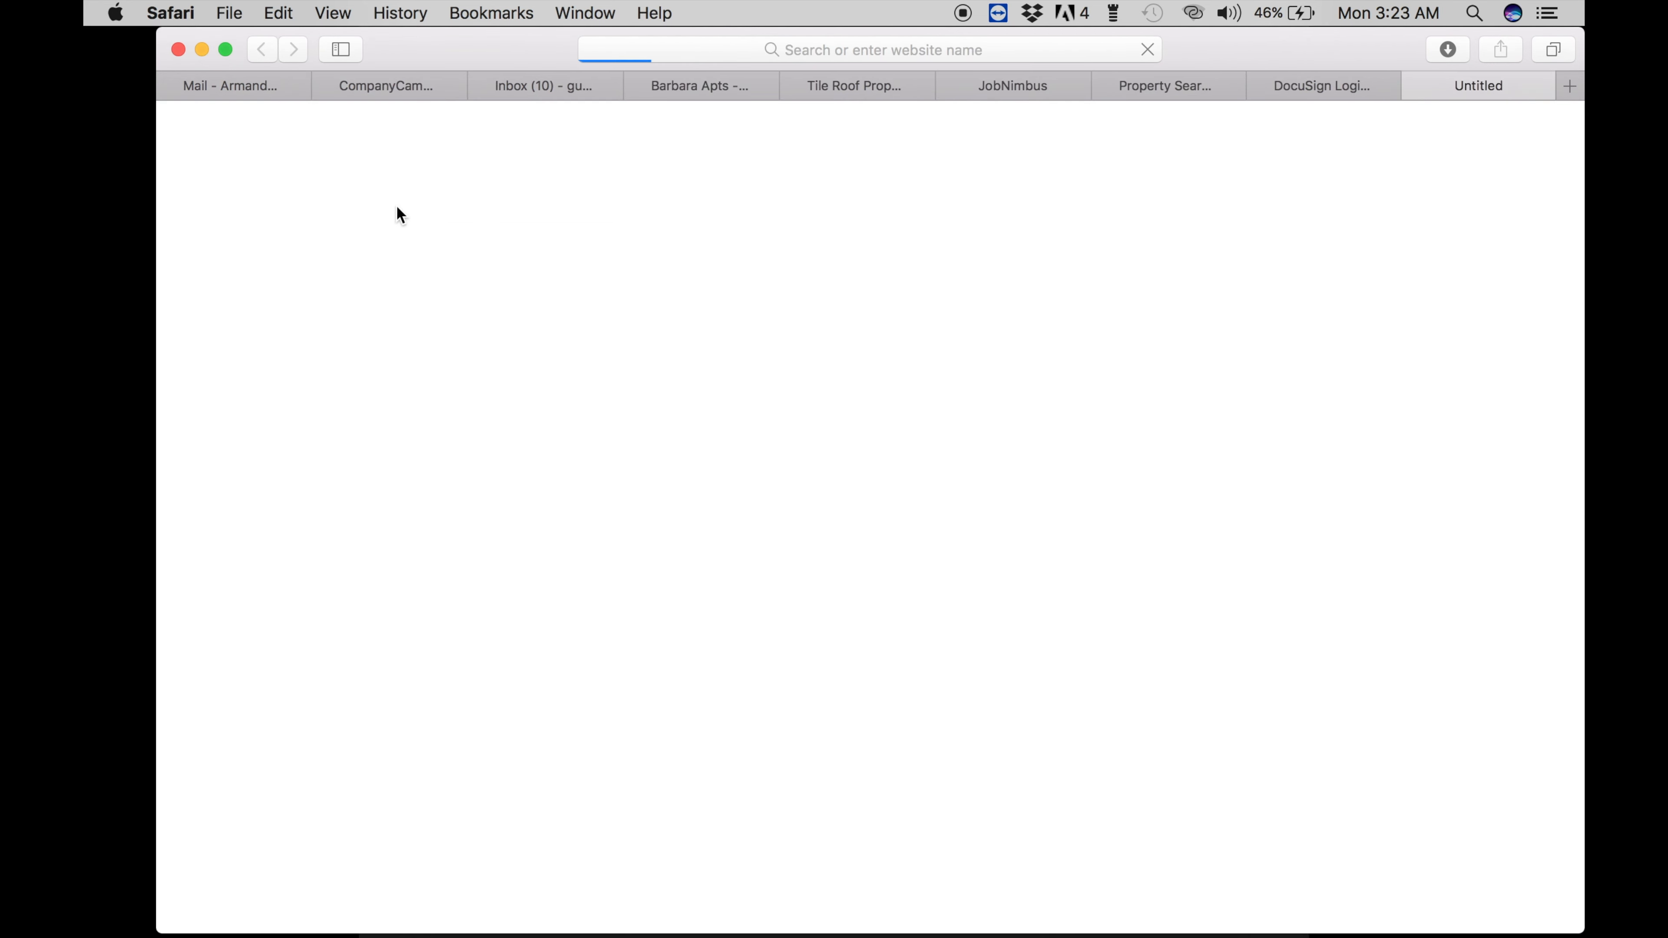
- Load google.com, search for 'google earth', and open the Google Earth website
click(847, 54)
text(google.com)
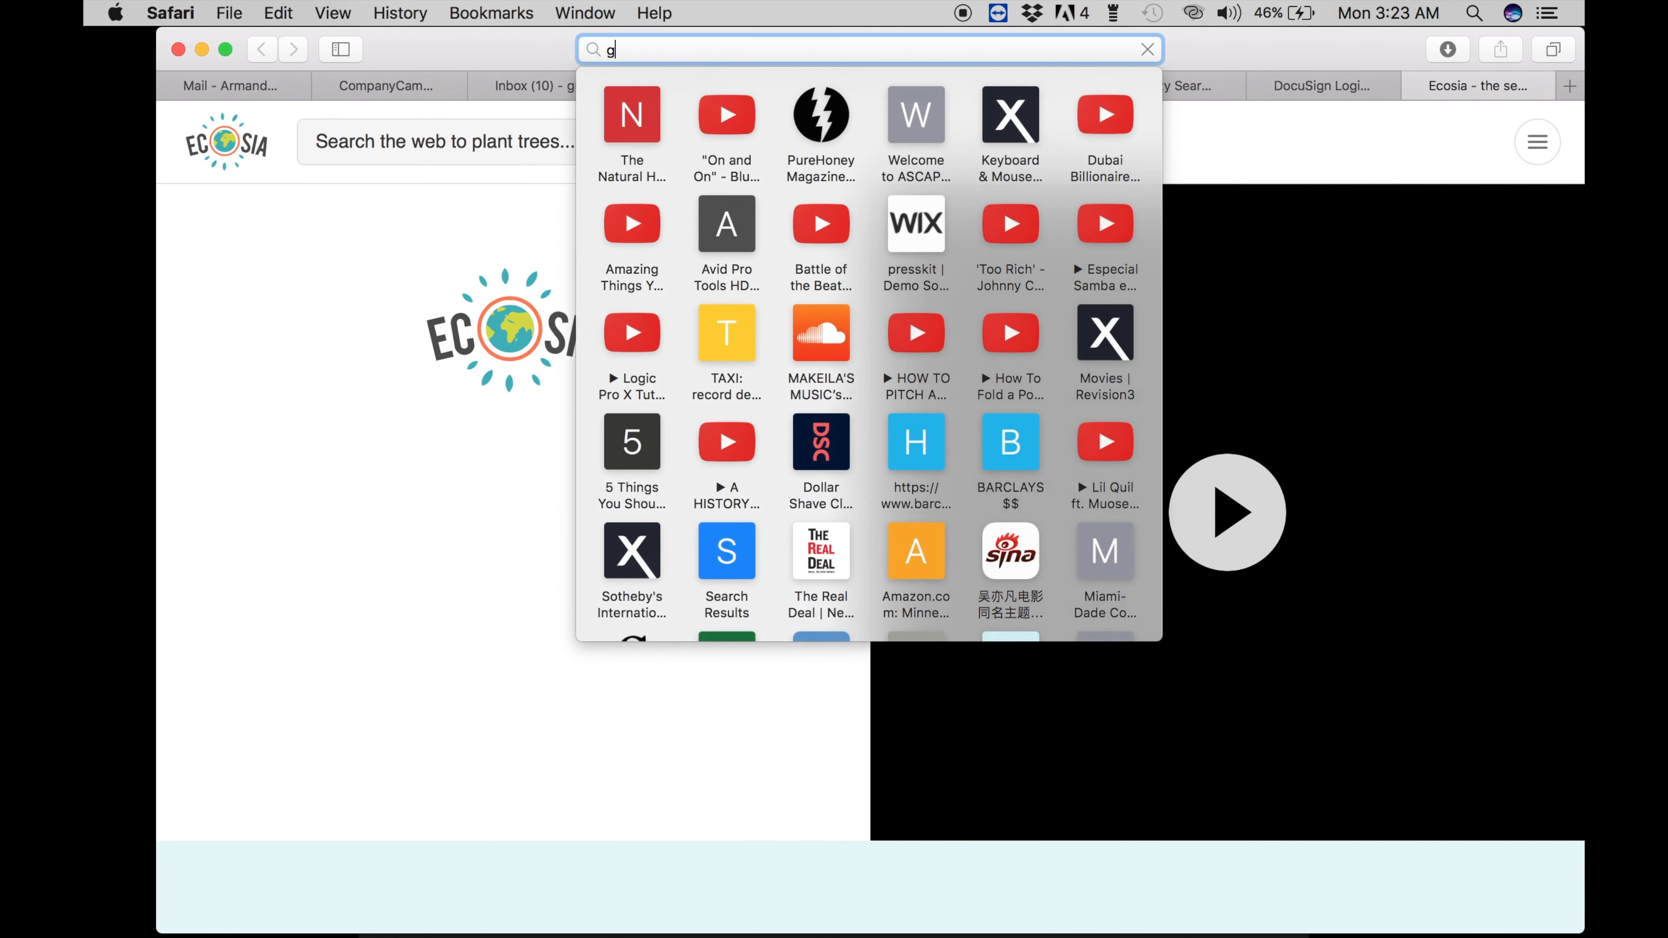
key(Return)
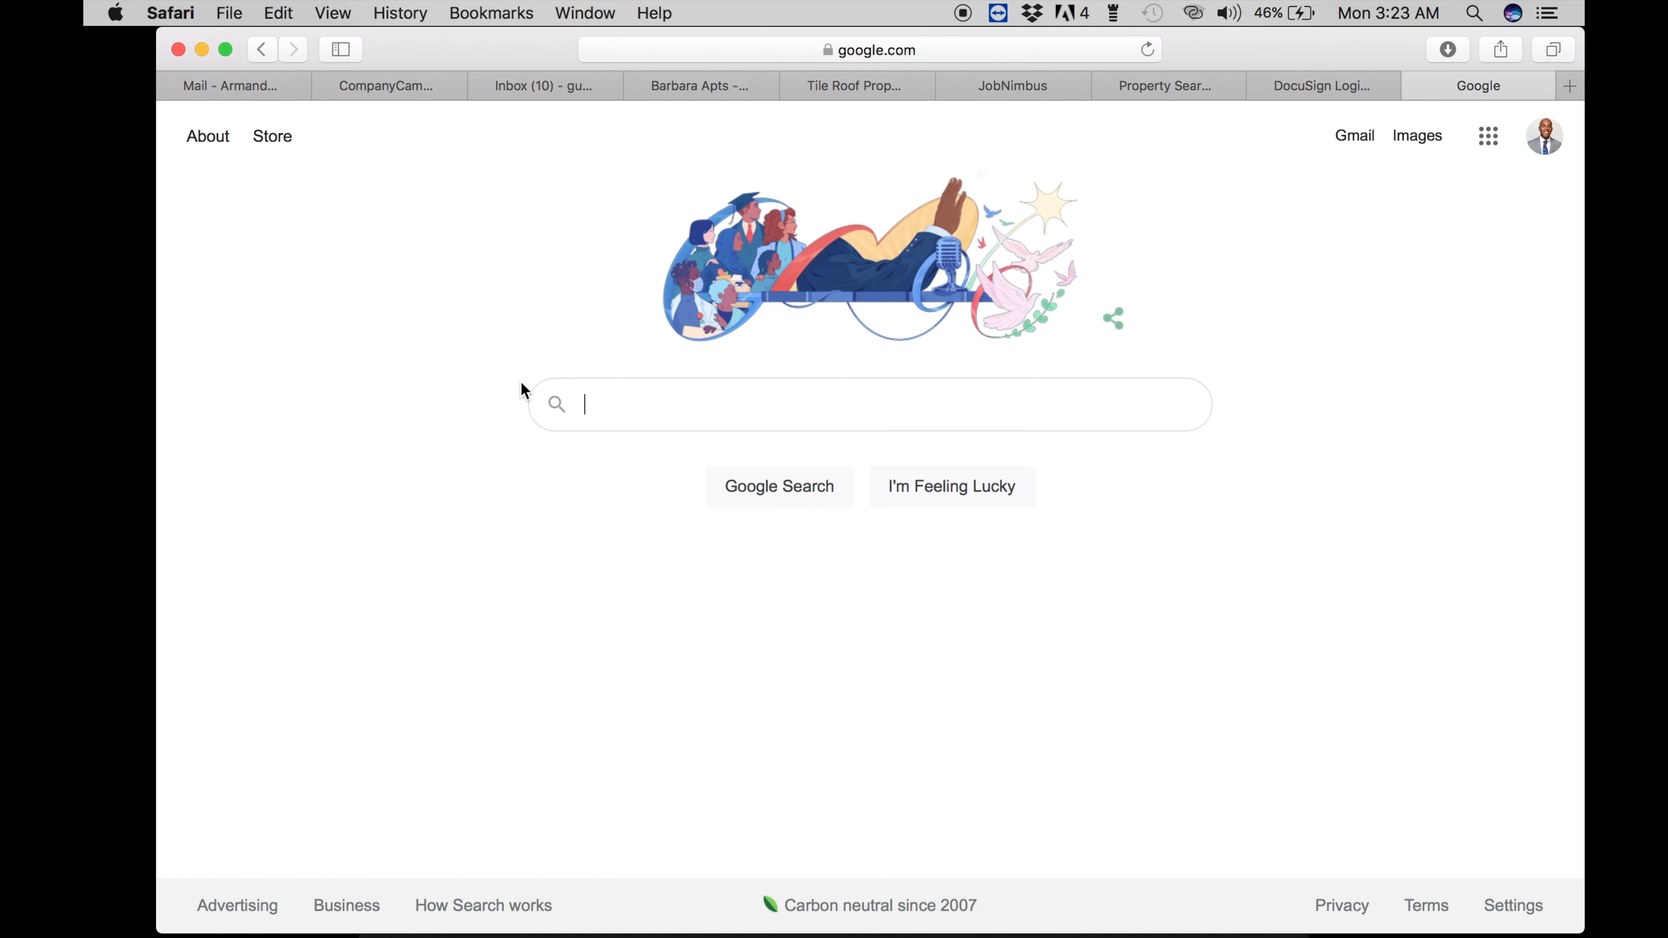
text(miami)
key(BackSpace)
key(BackSpace)
key(BackSpace)
key(BackSpace)
key(BackSpace)
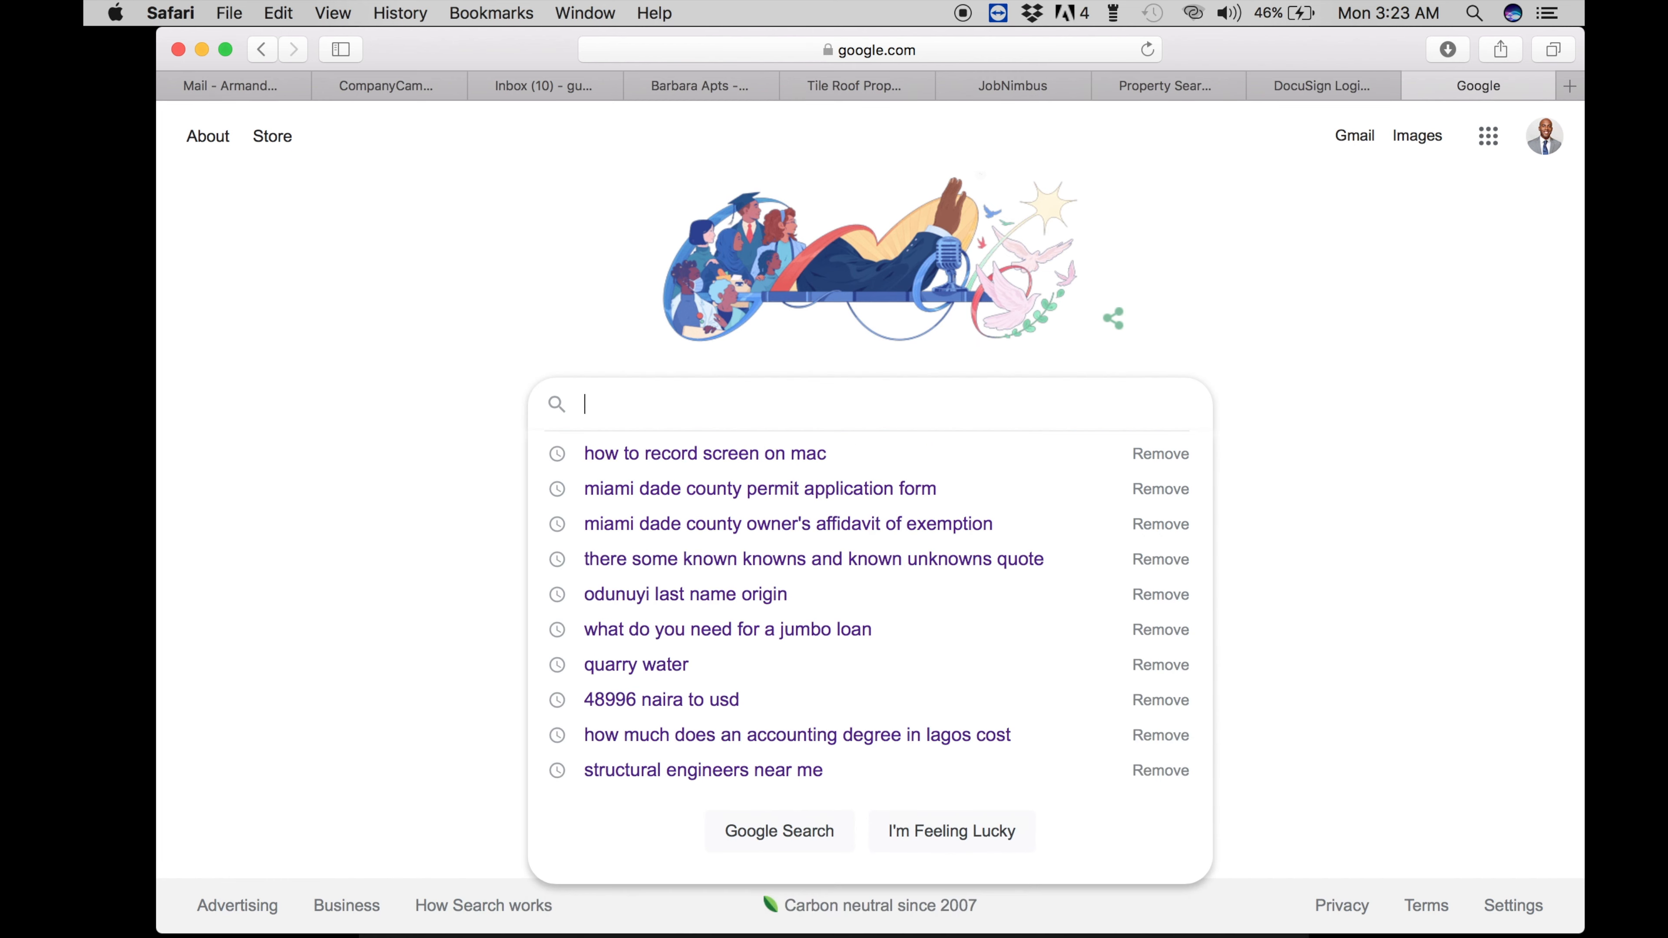
text(google earth)
key(Return)
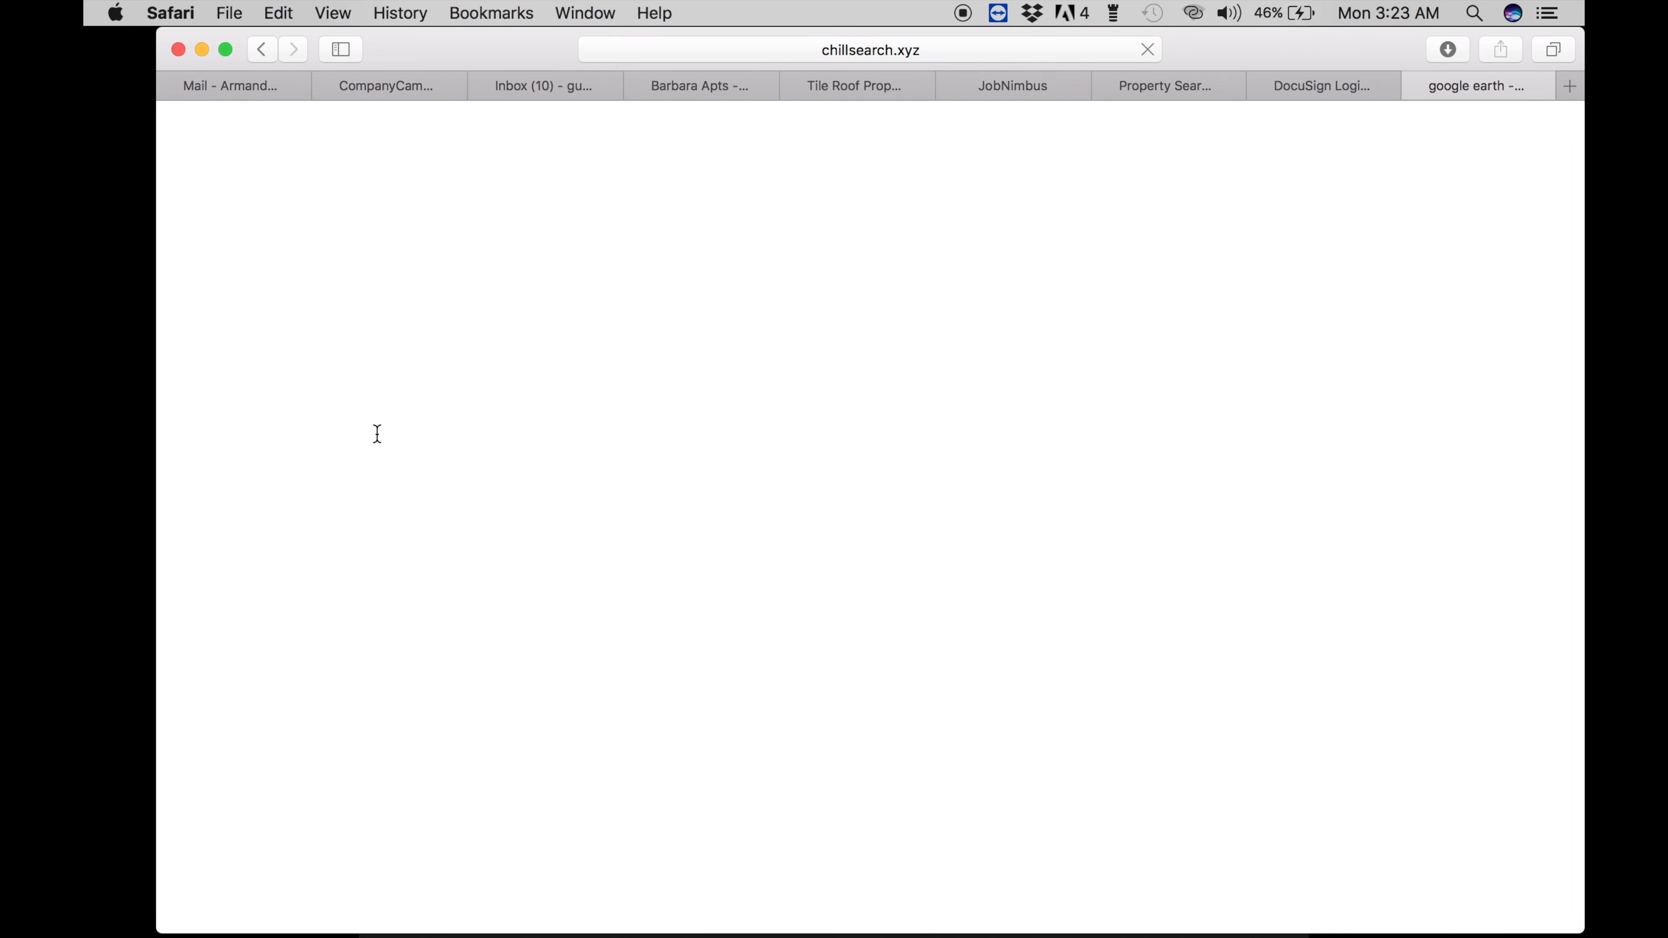
click(437, 367)
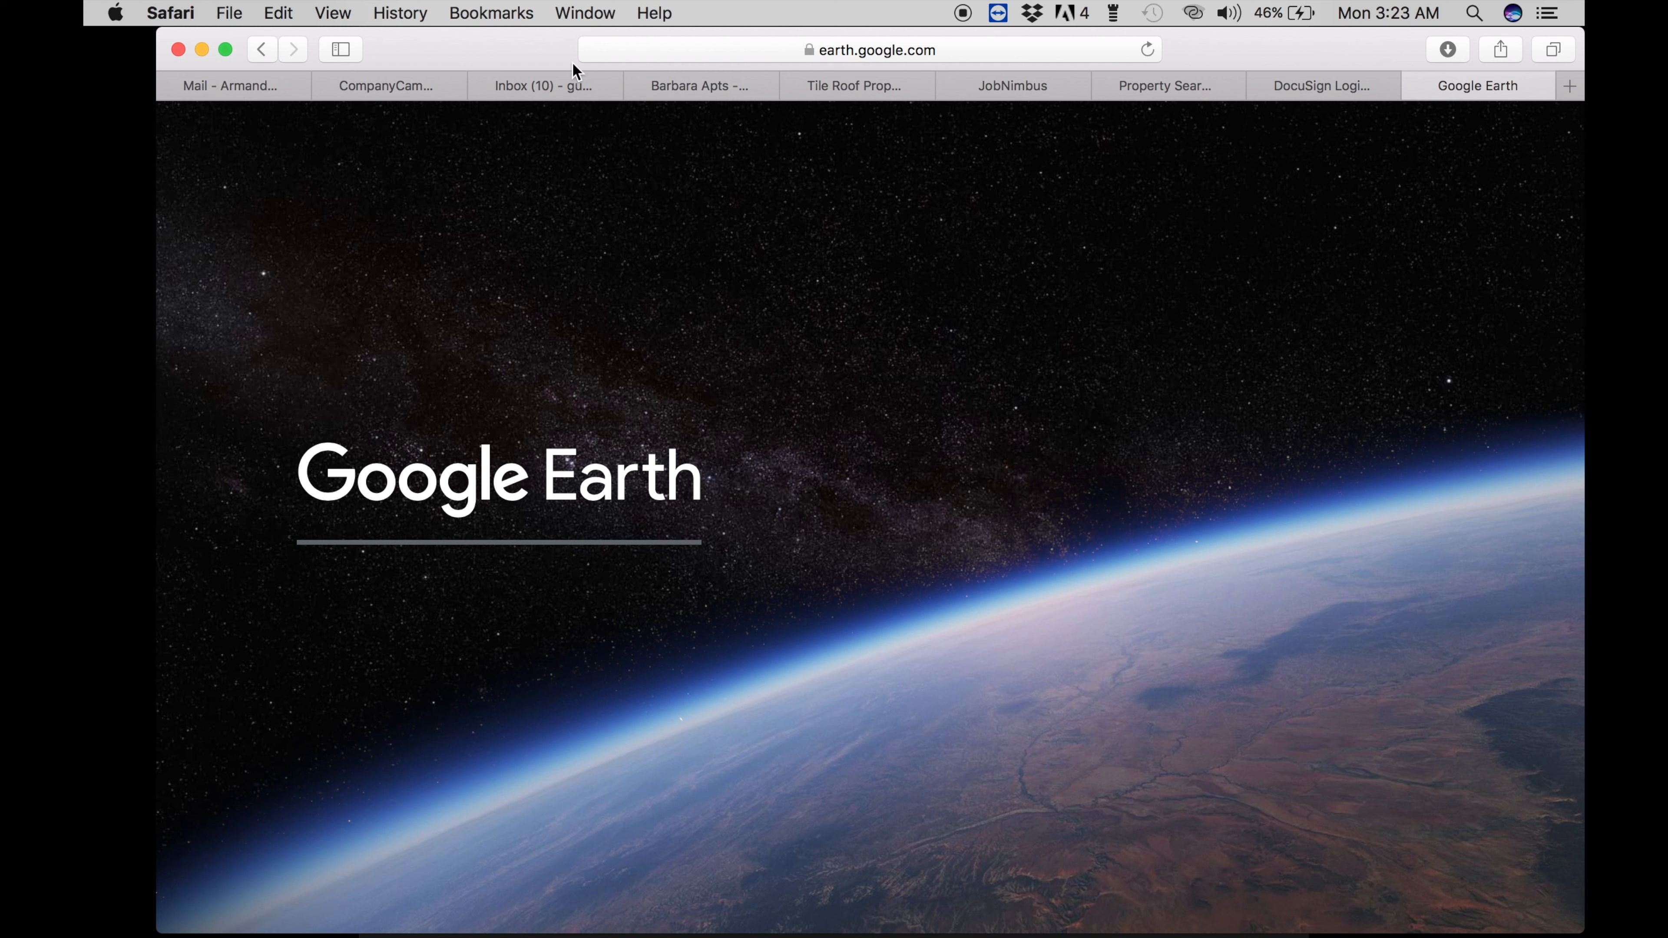
- Return to the results and search for the client's street address instead
click(257, 50)
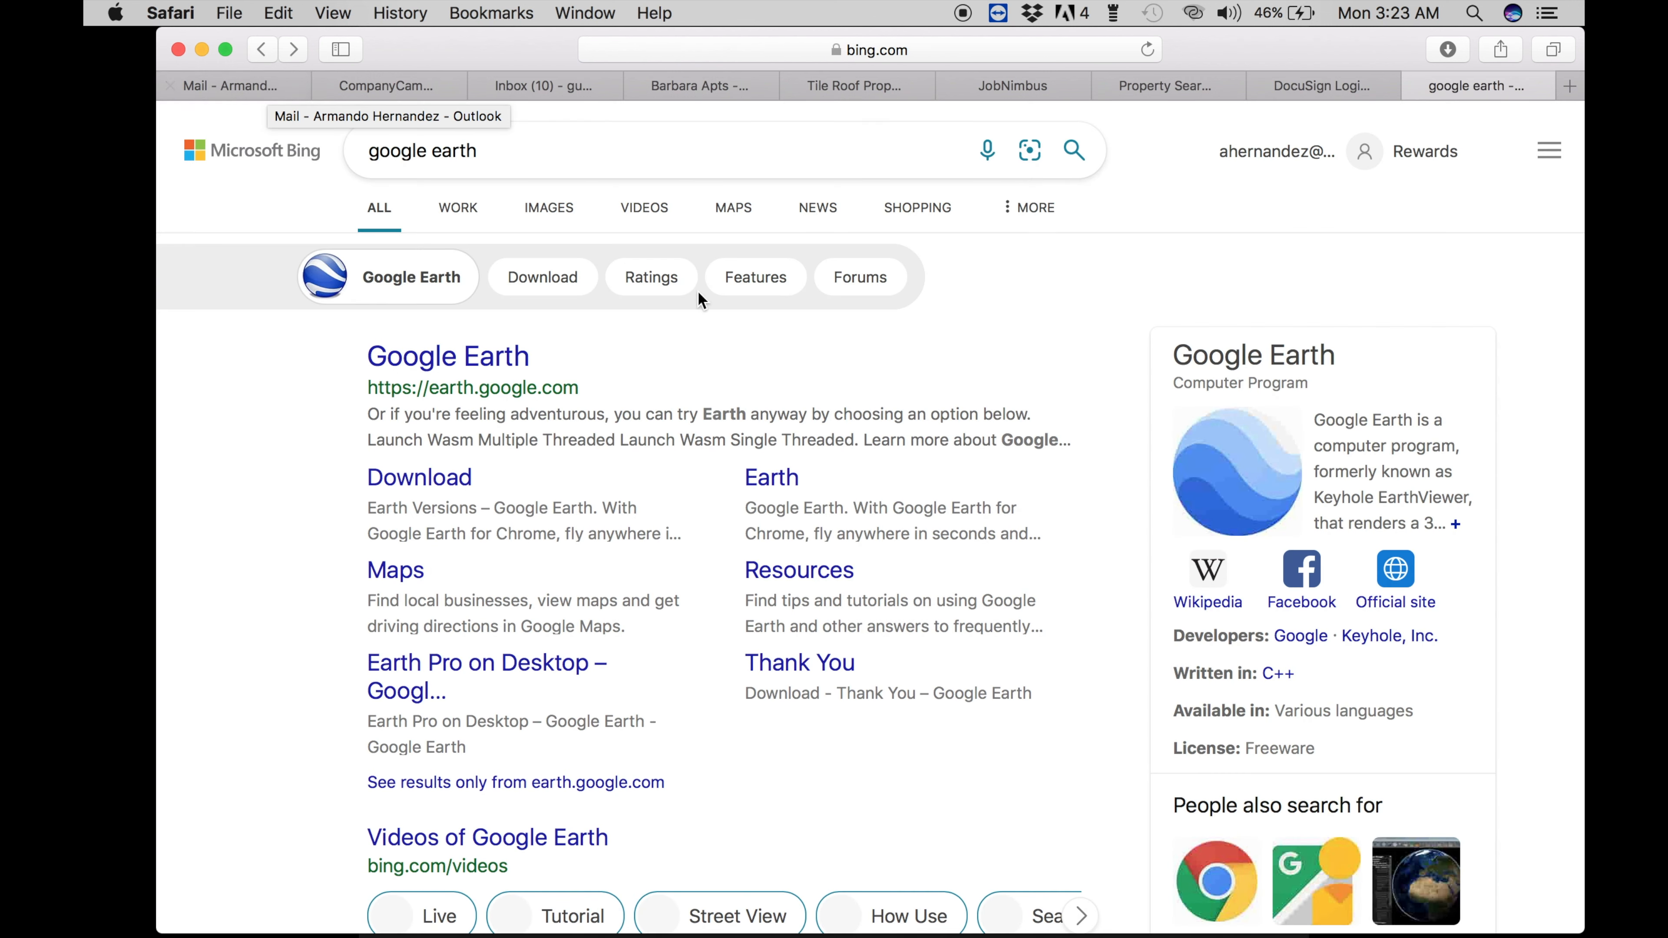
click(496, 156)
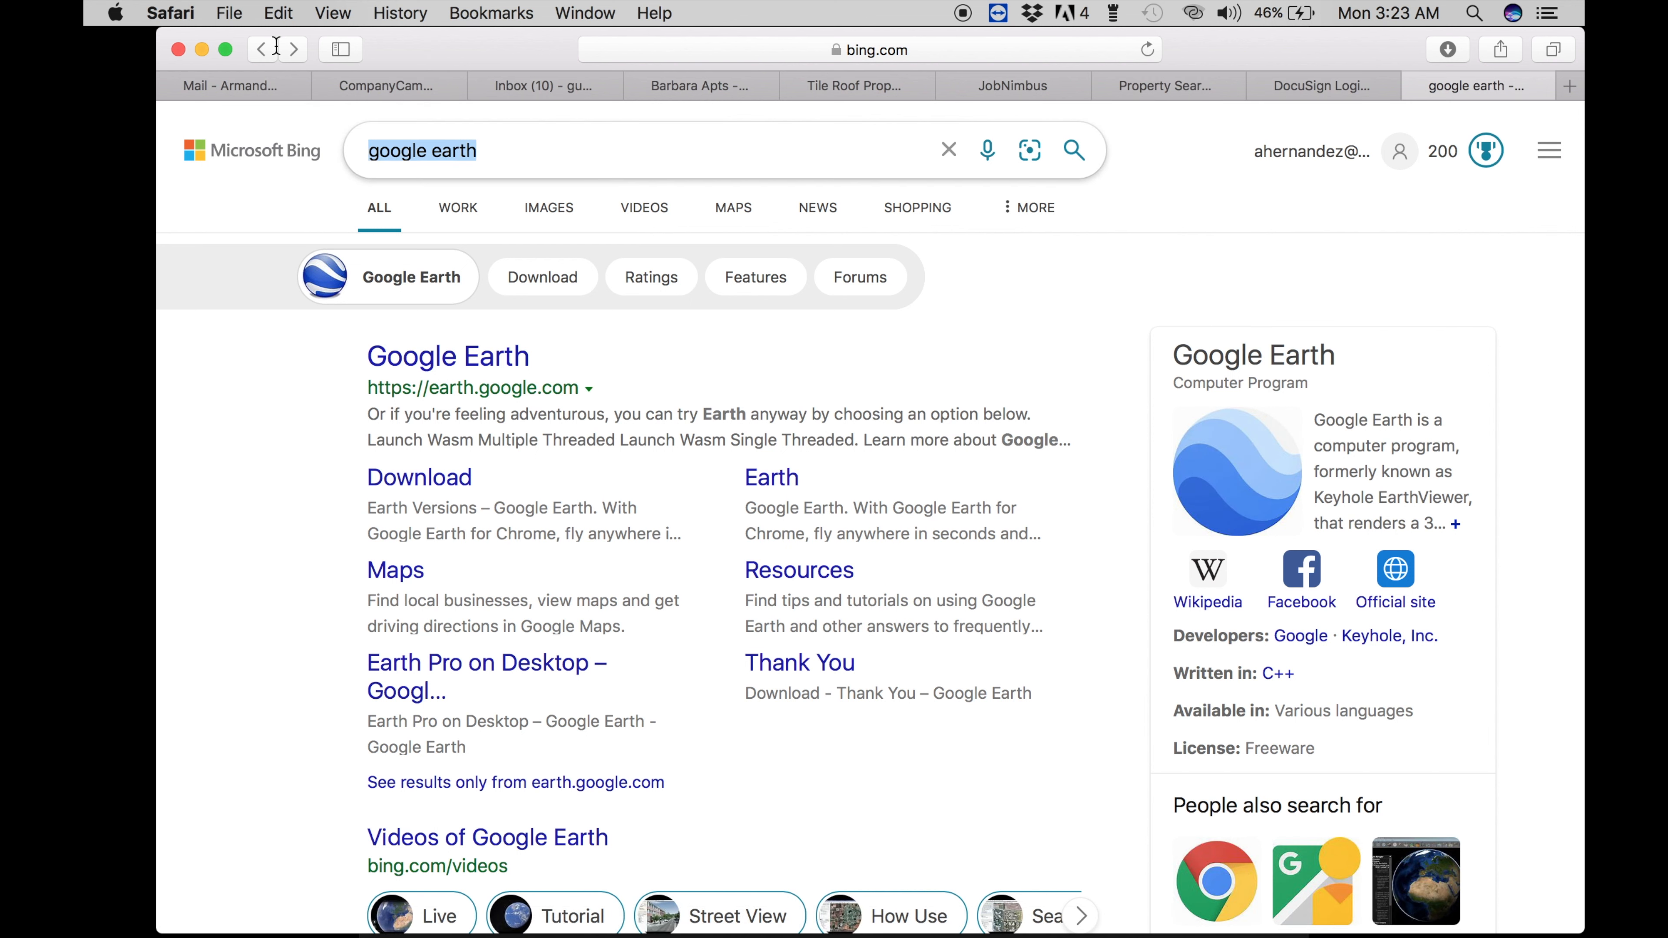
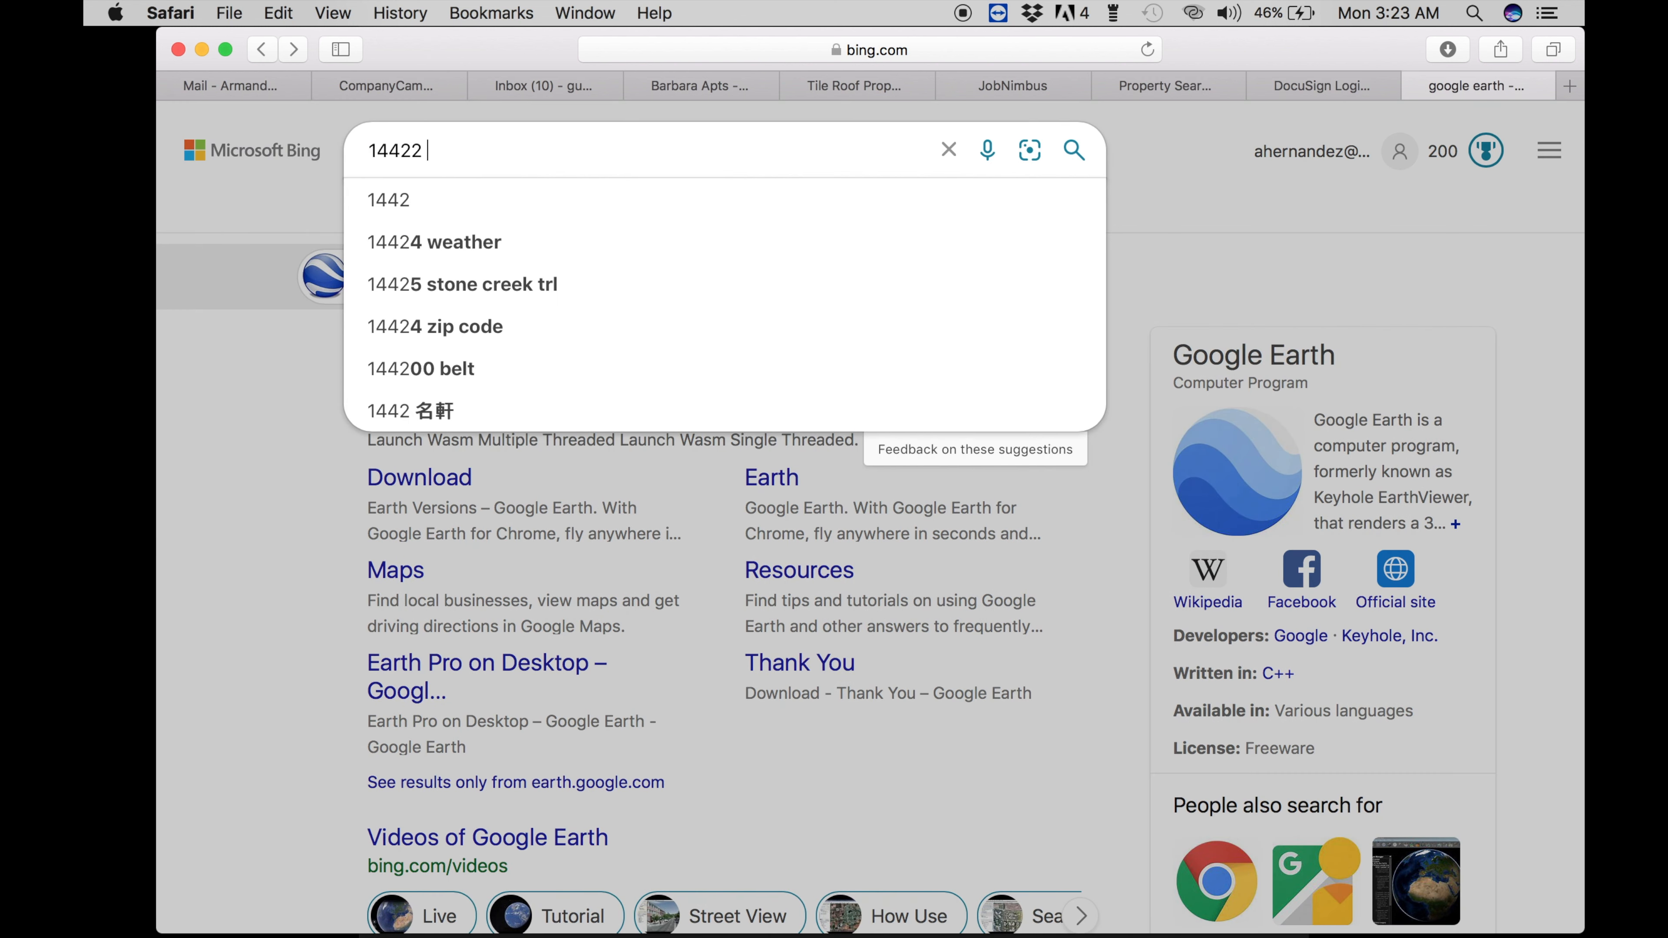
key(Return)
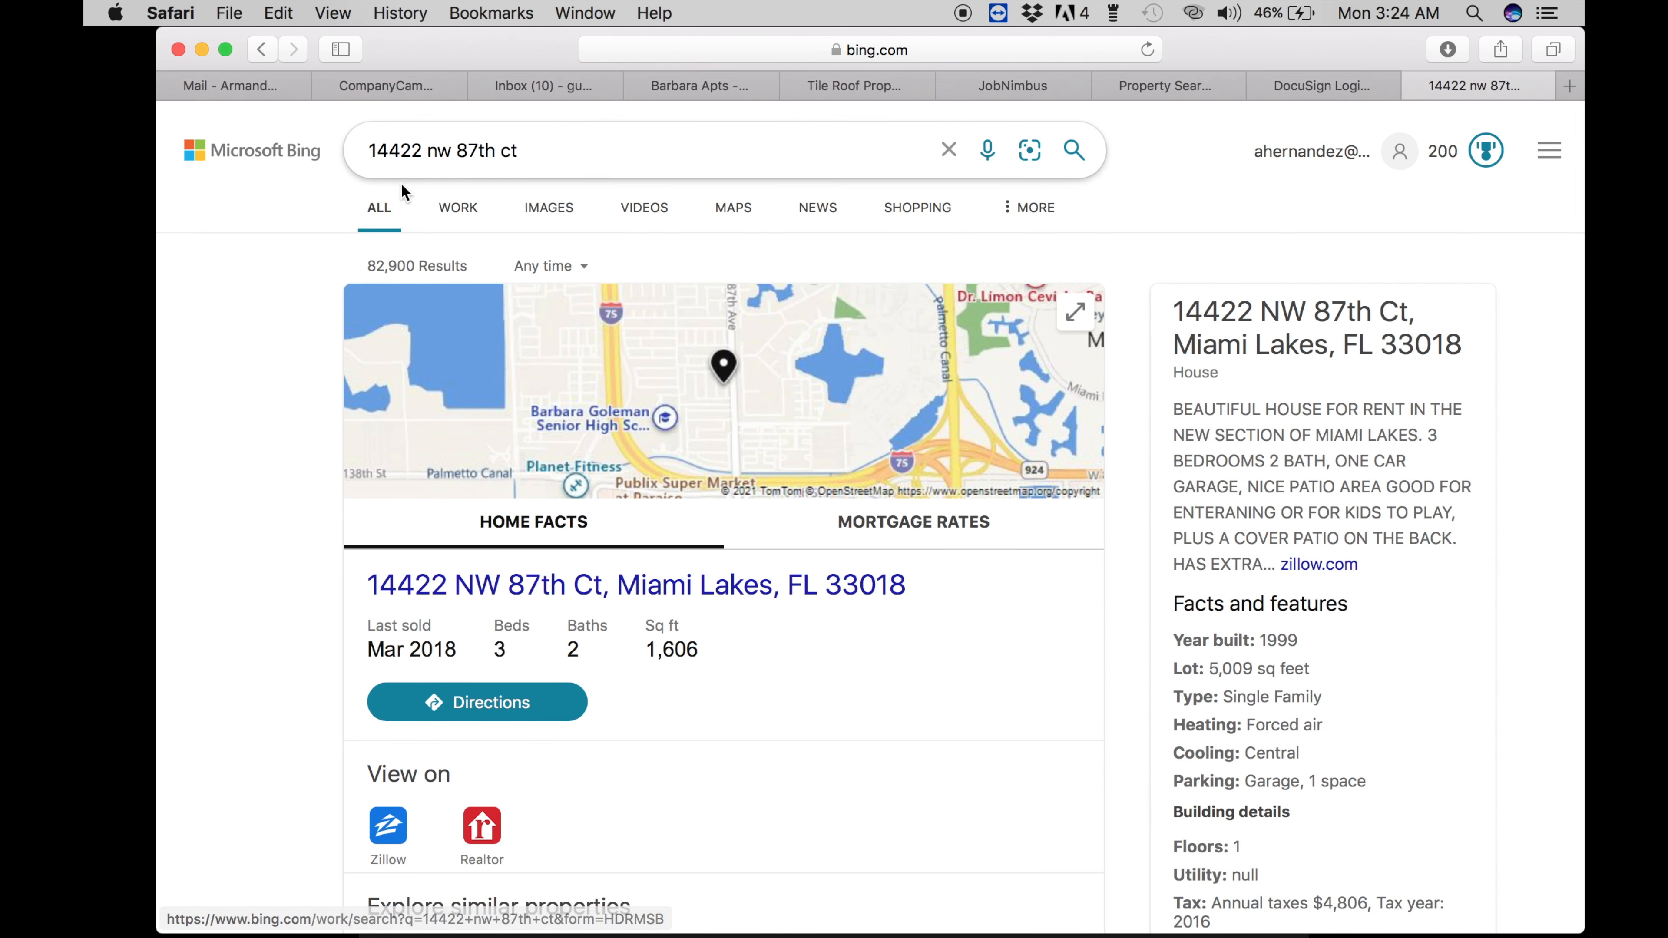
- Search the client's address again from google.com, glance at Street View, and return to the results
click(651, 49)
text(google.com)
key(Return)
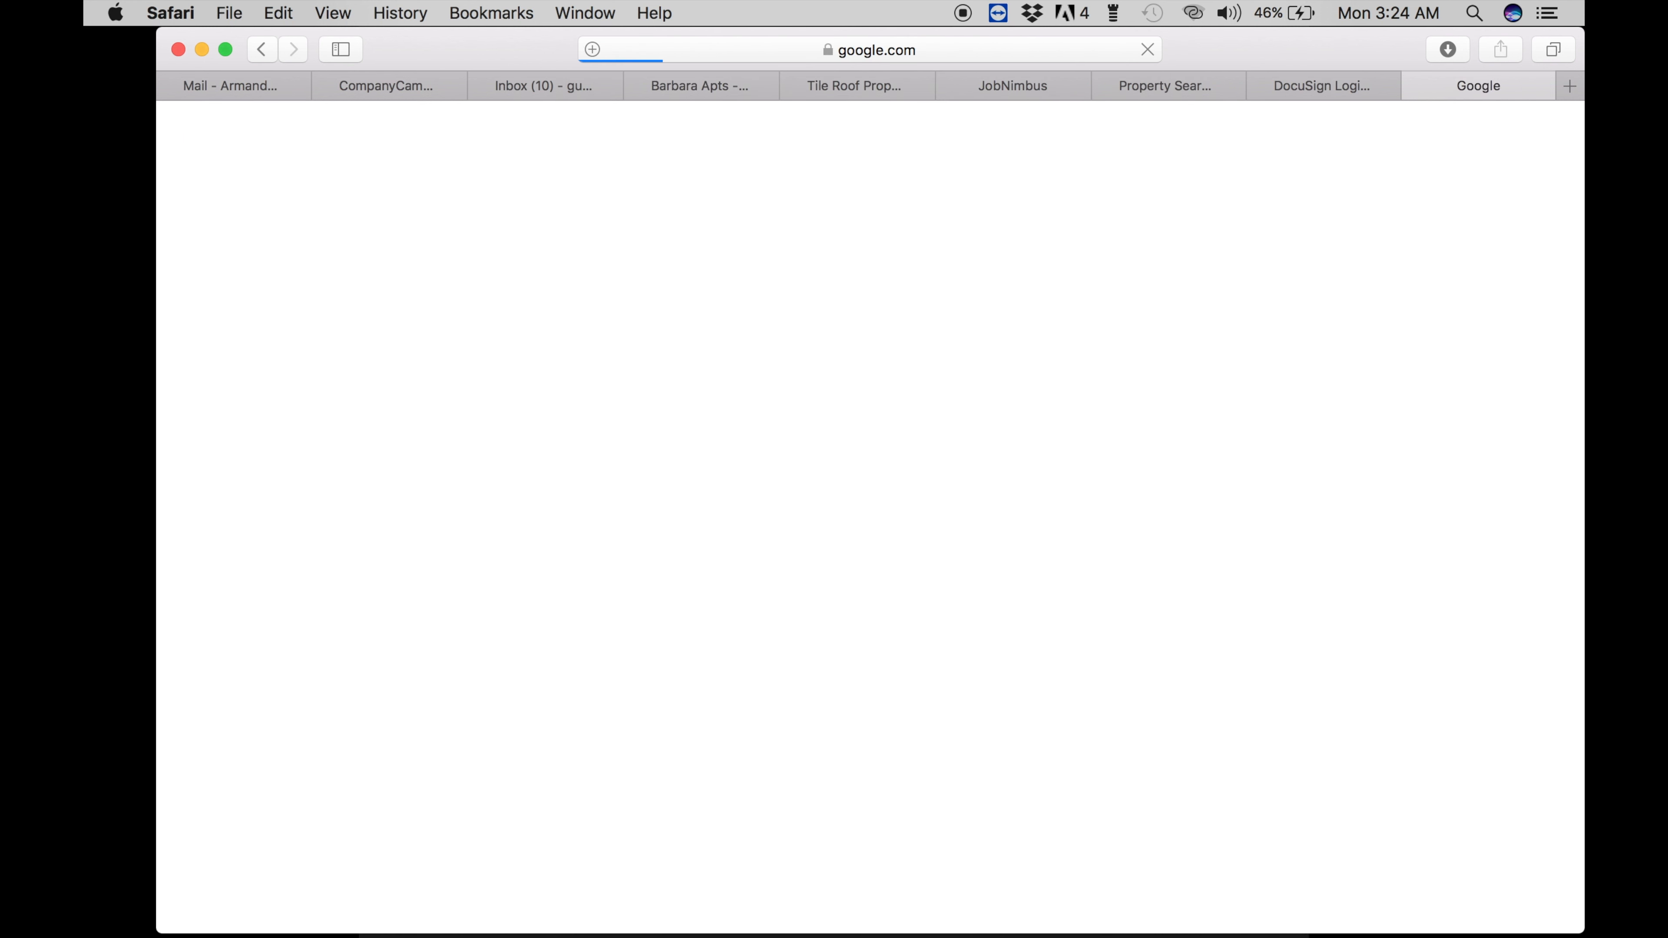
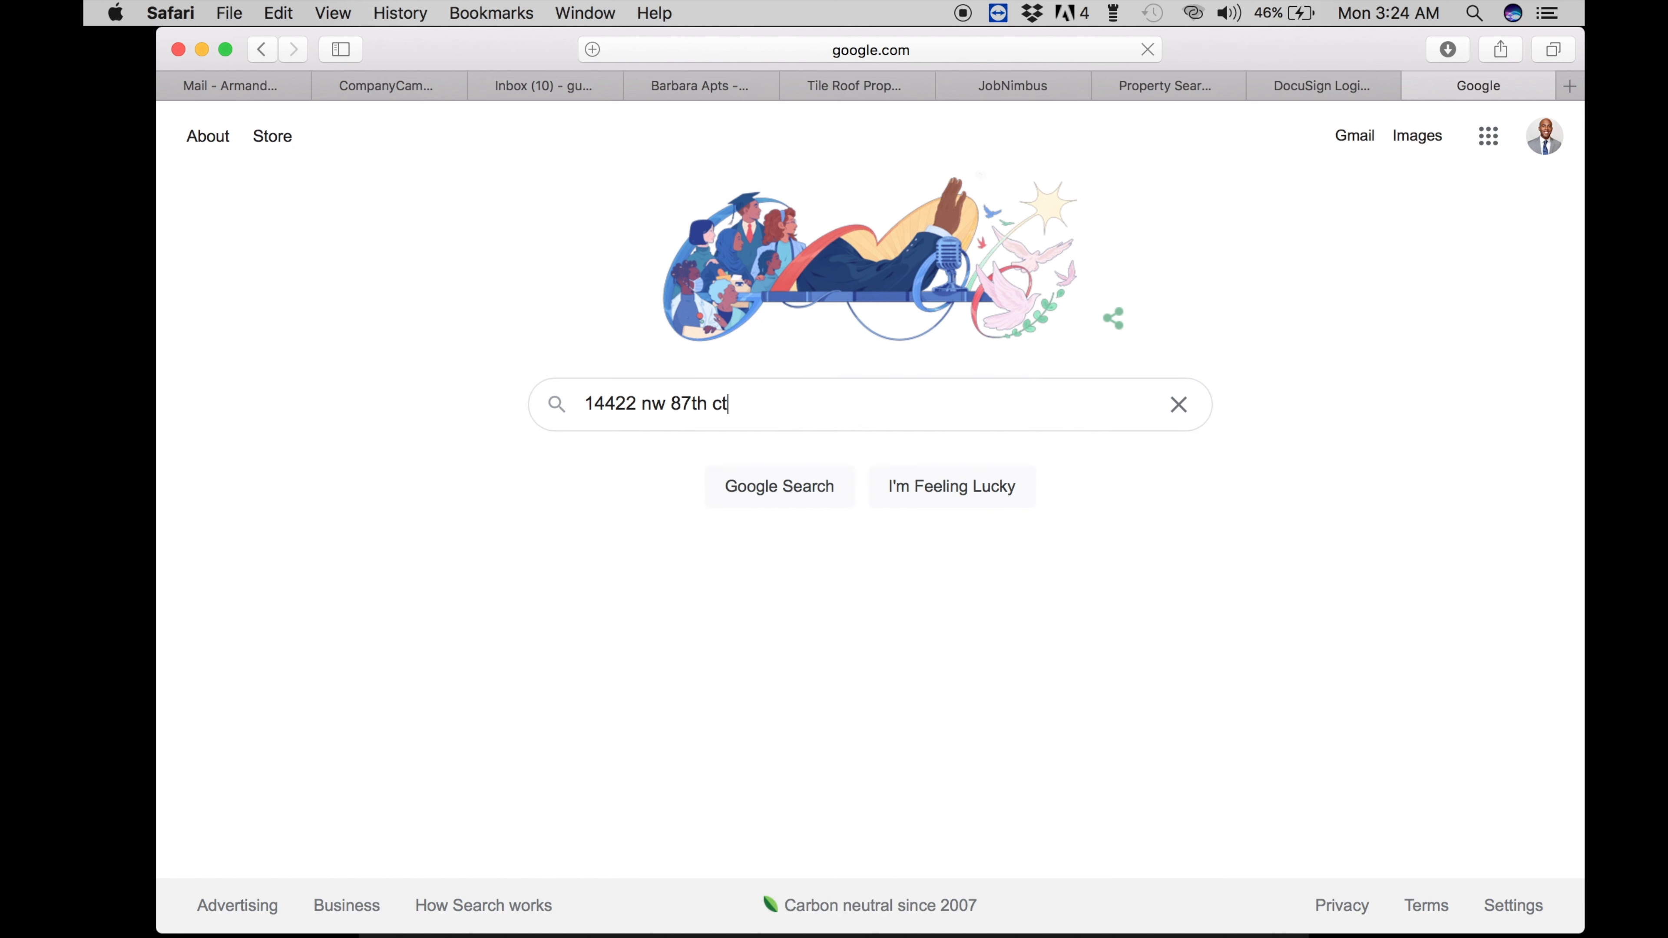
key(Return)
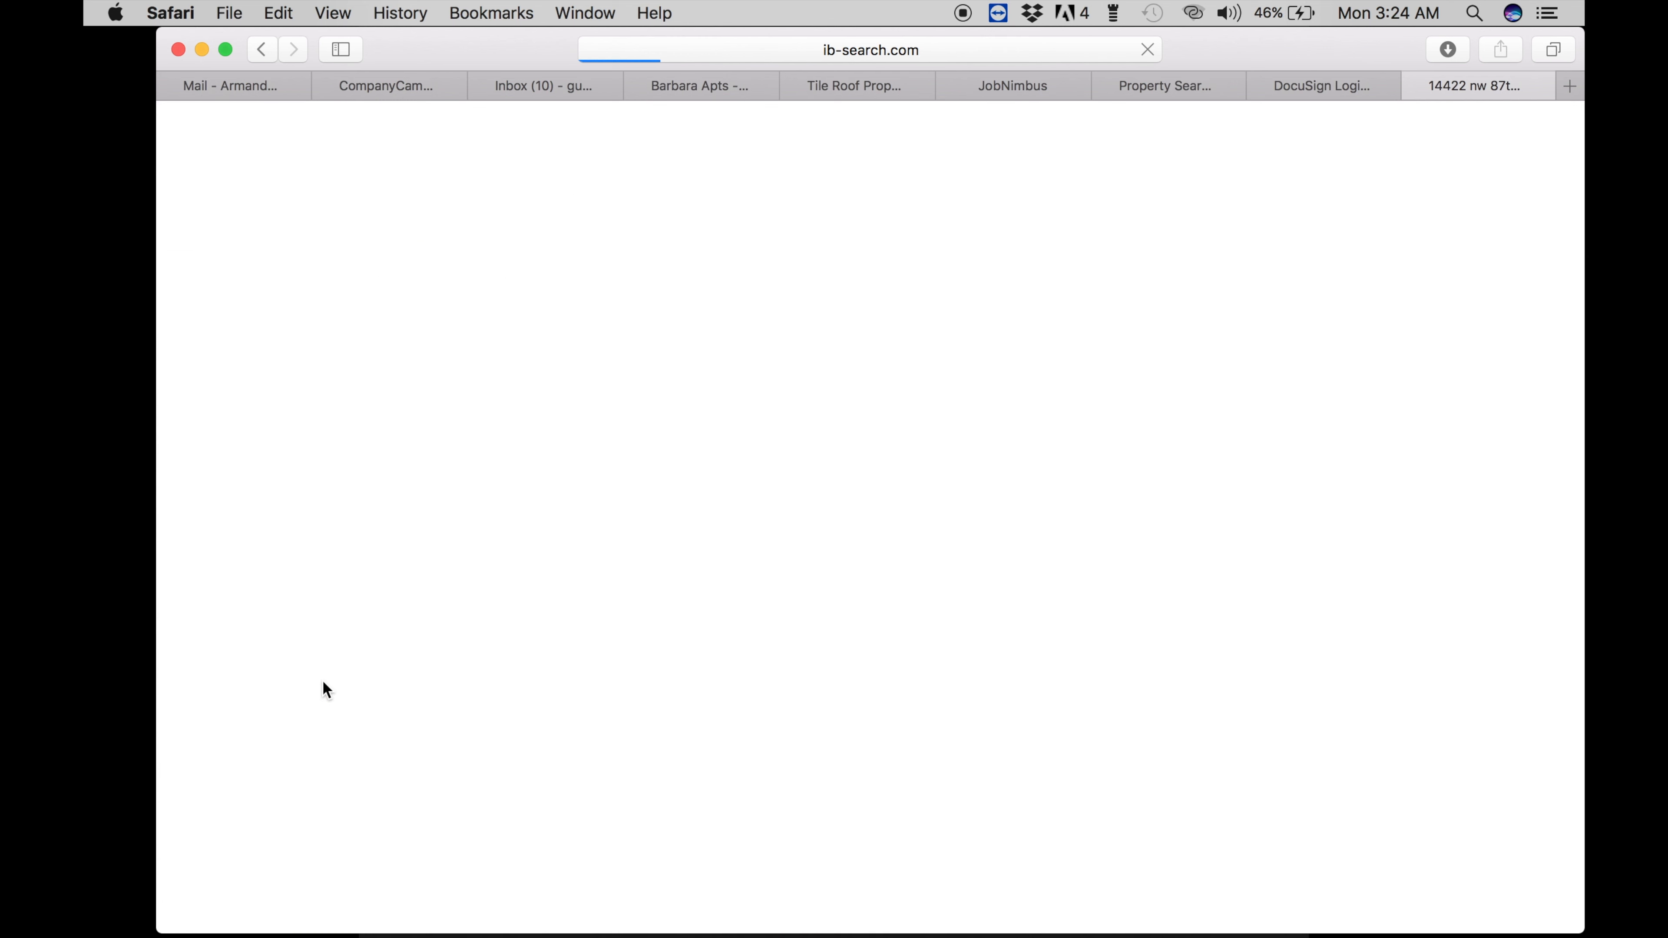
click(261, 52)
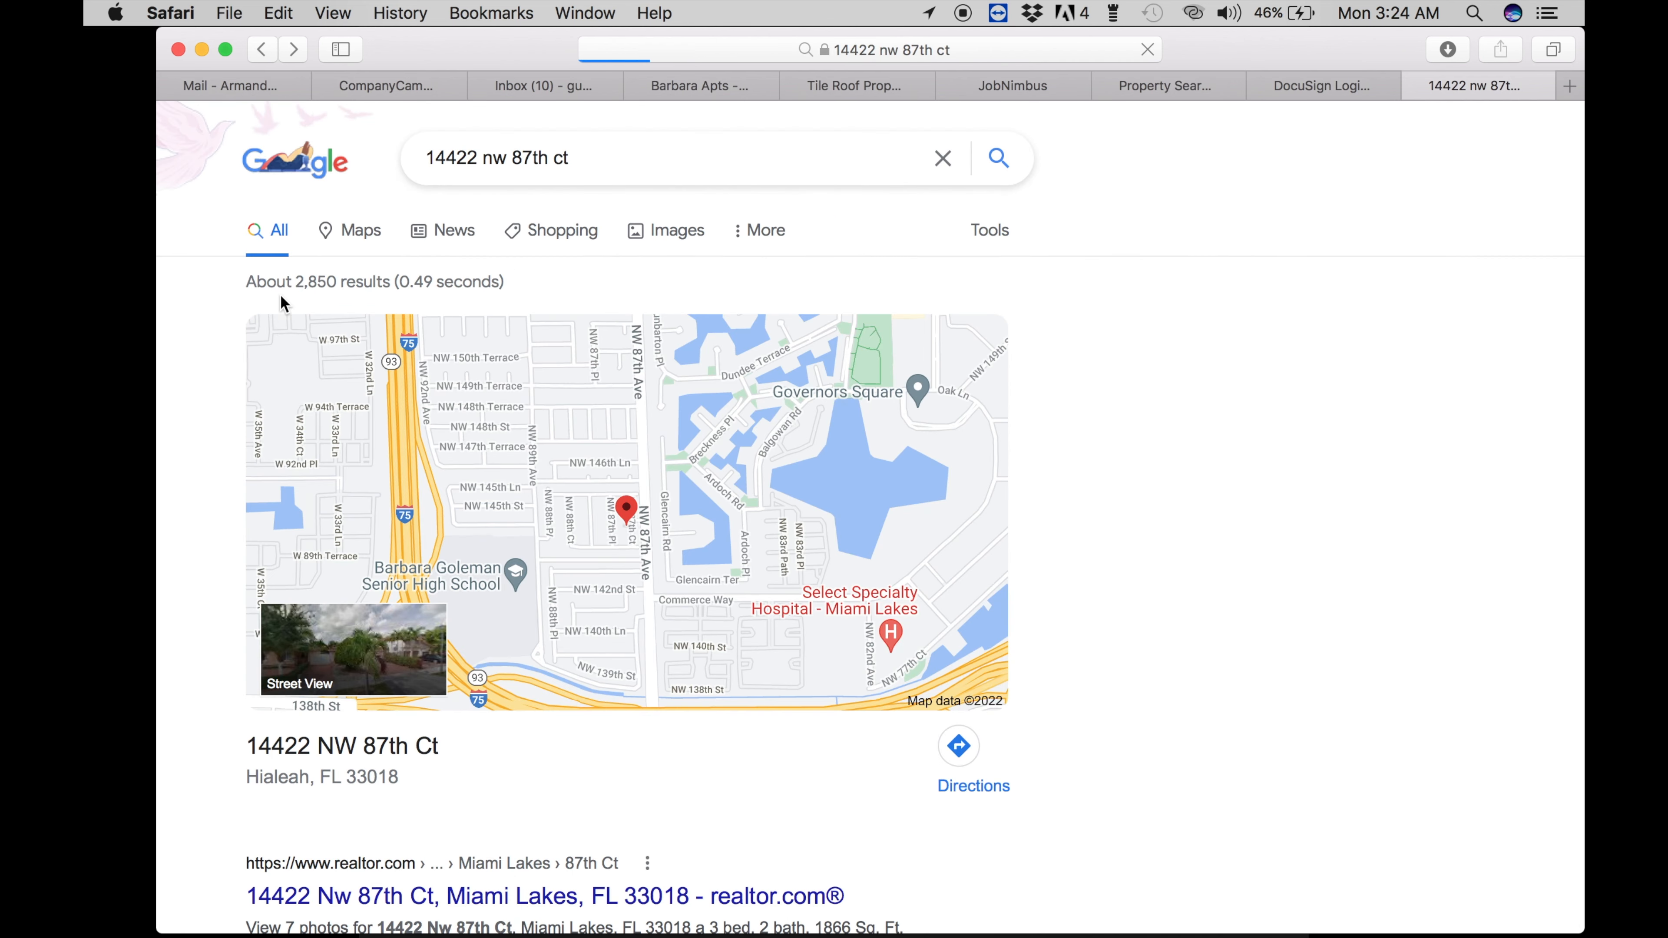
click(335, 667)
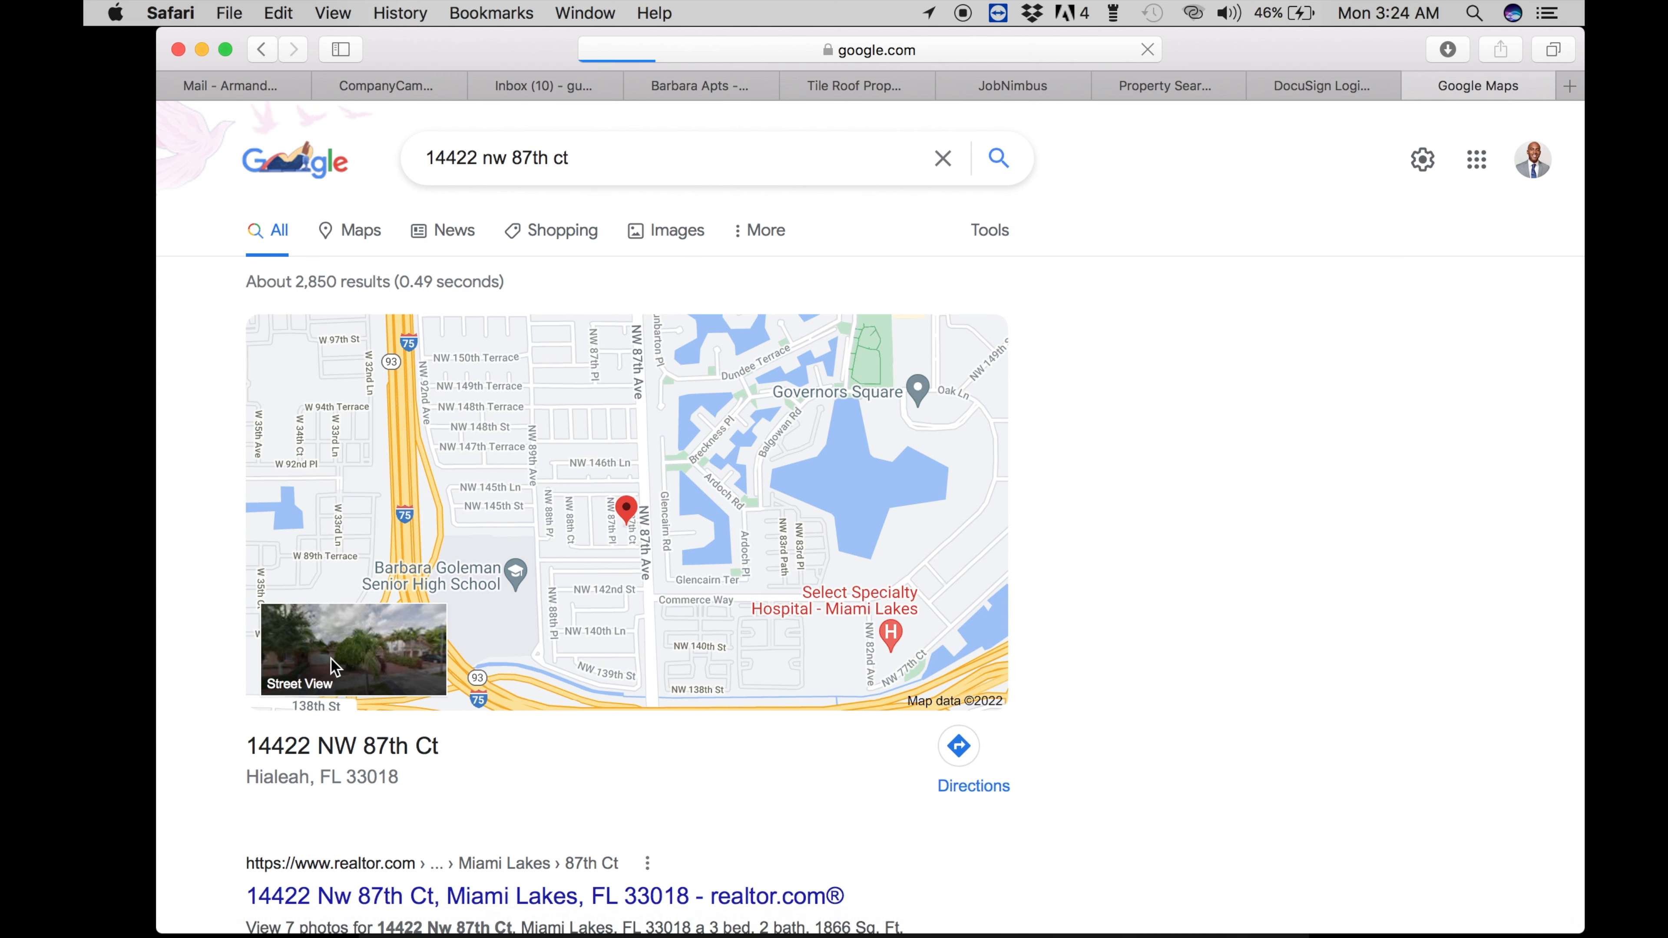
click(264, 52)
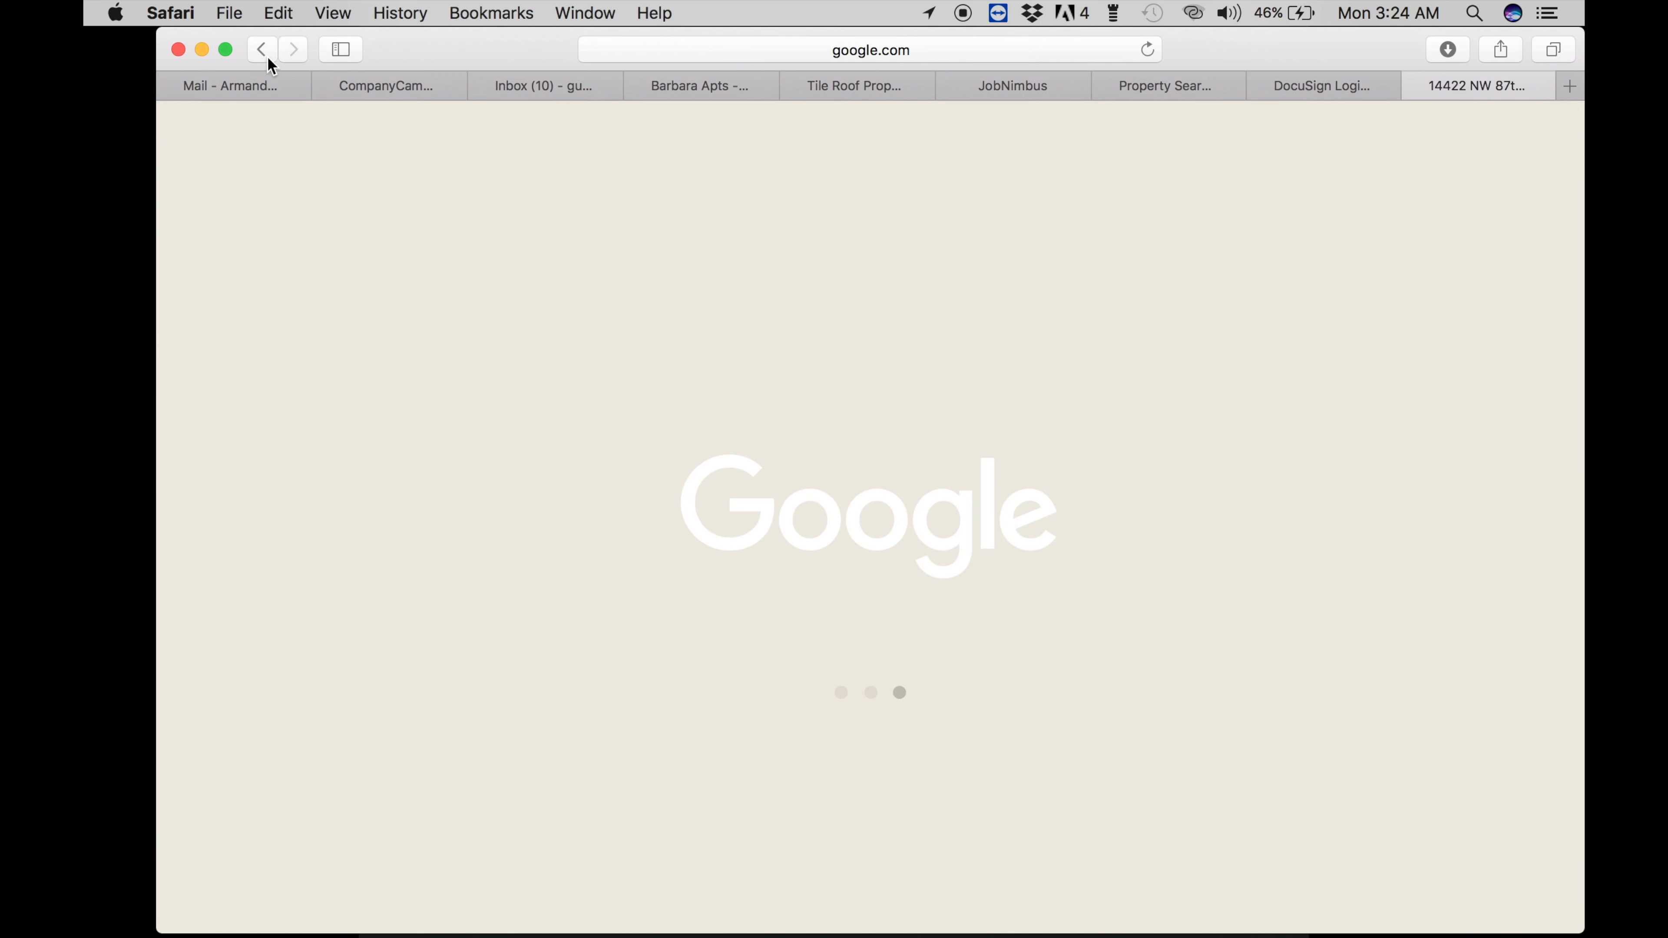
- Open the address in Google Maps, close the pop-up tab, and zoom in on the pin in Satellite view
click(588, 528)
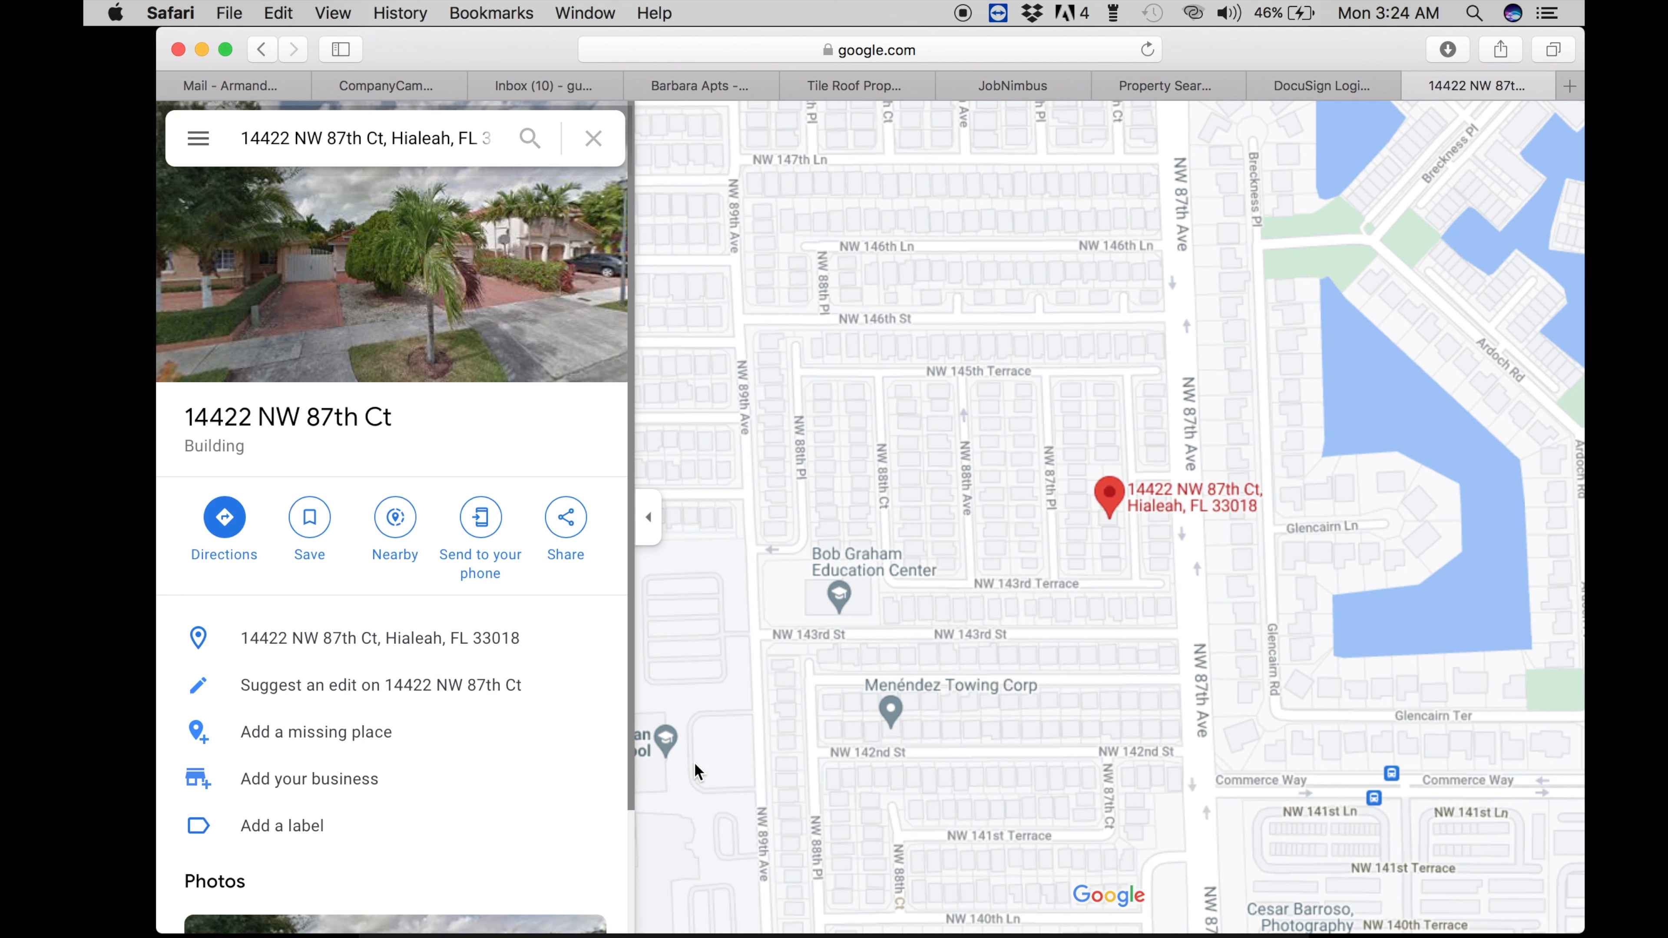
scroll(803, 596, down, 4)
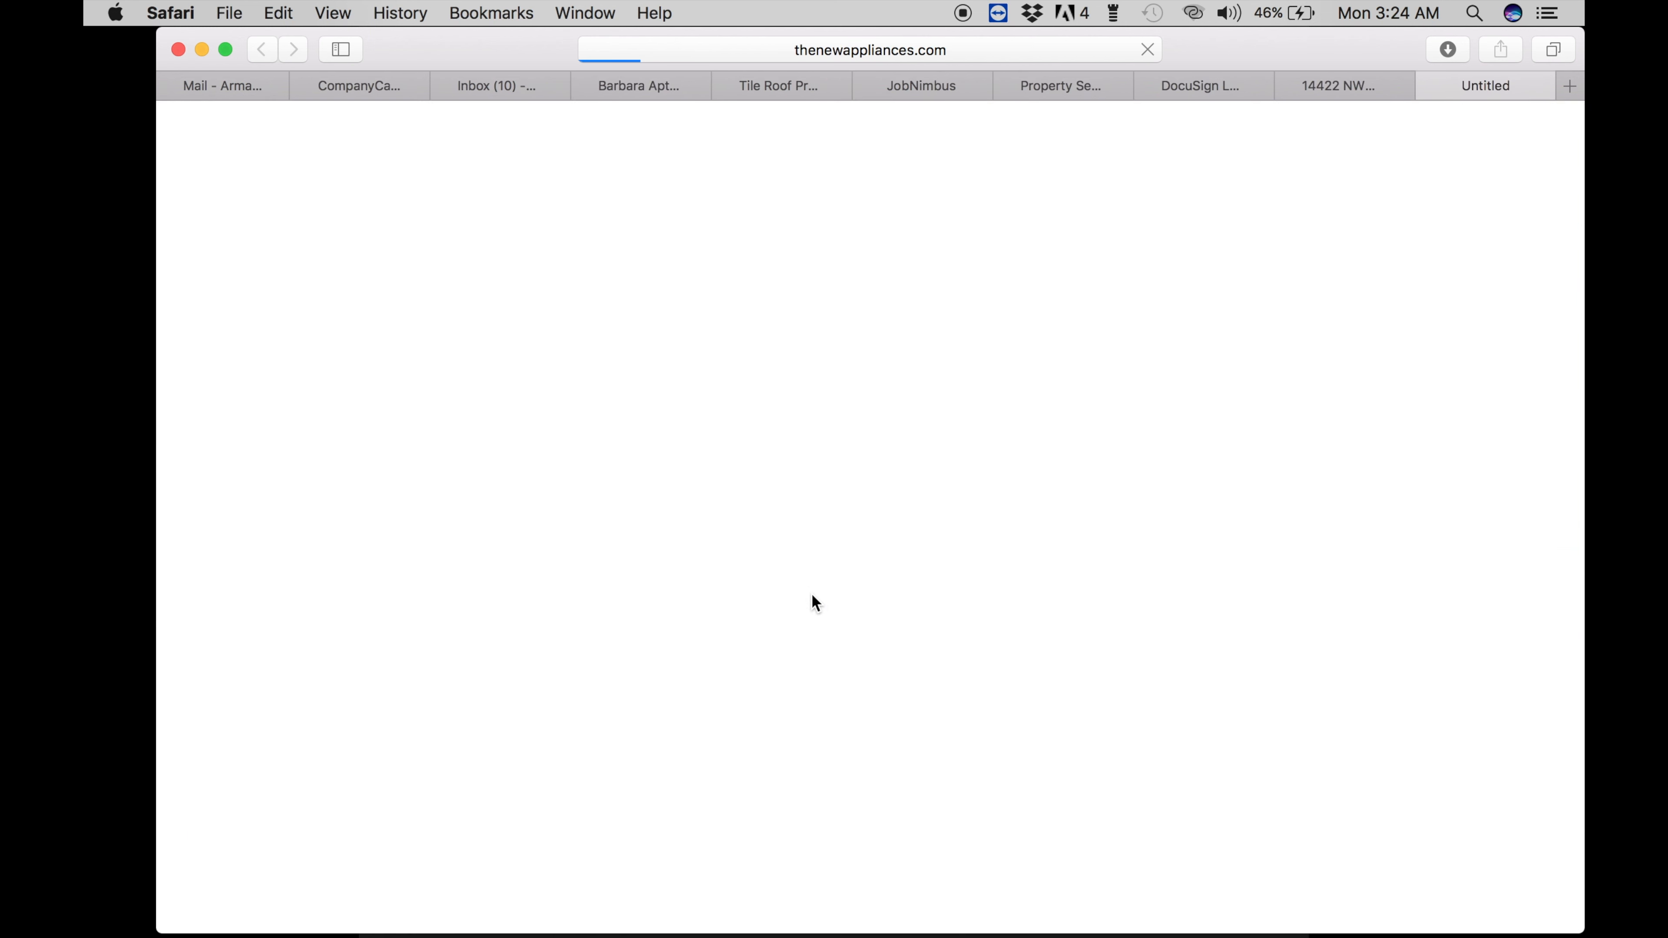
click(1430, 86)
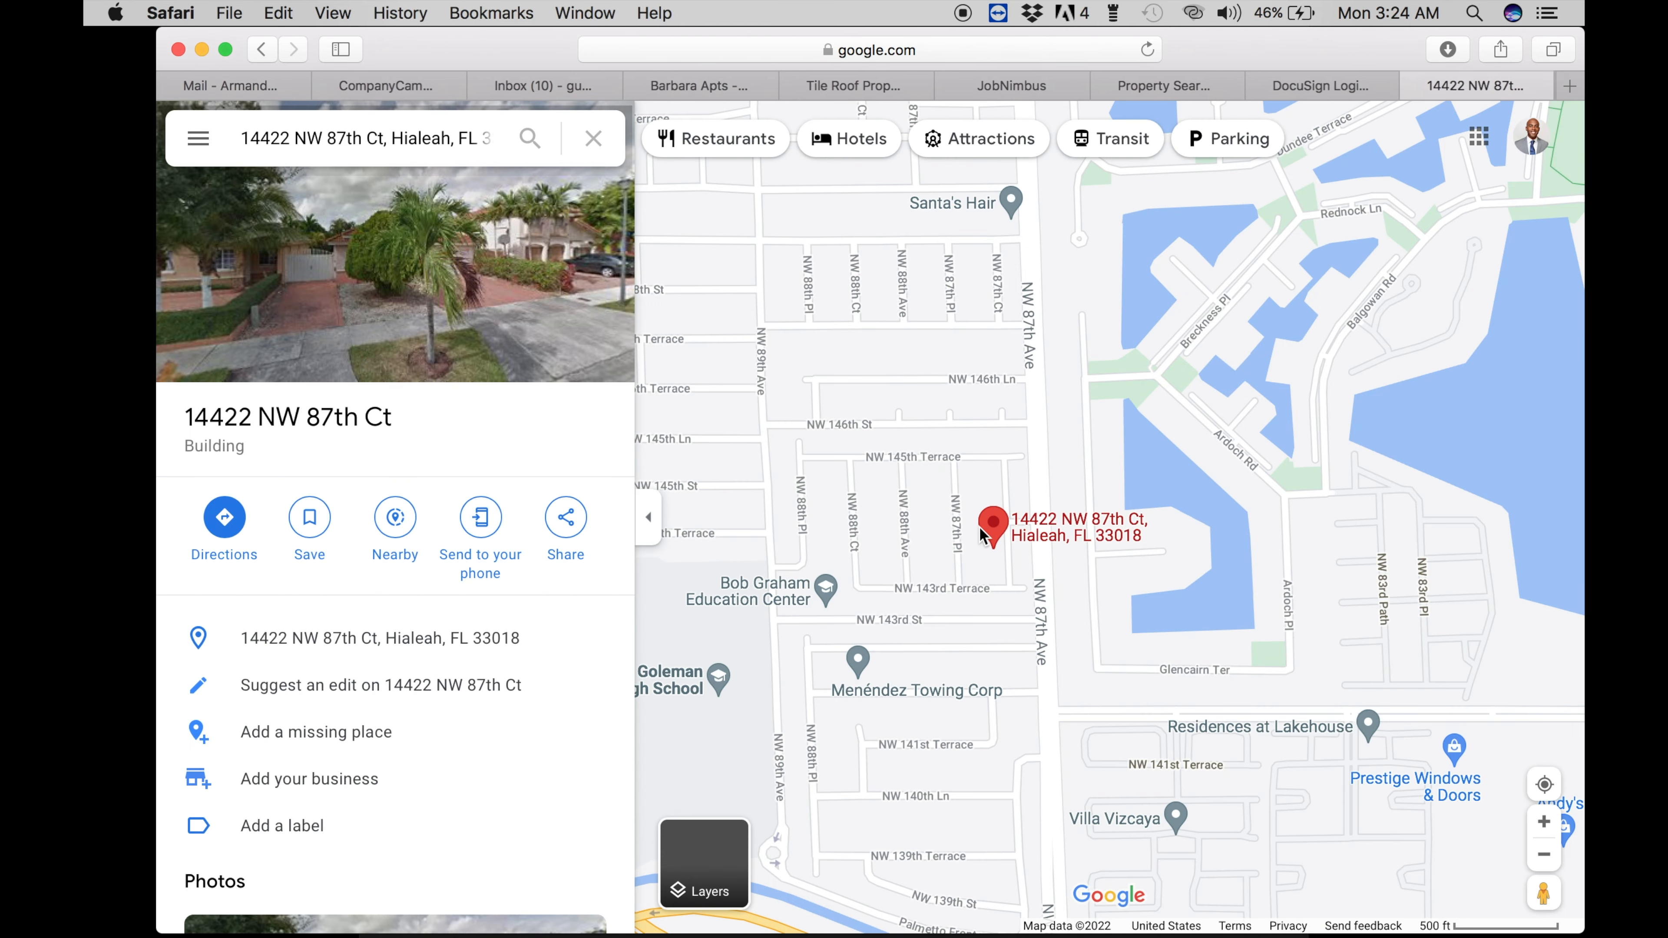
click(693, 866)
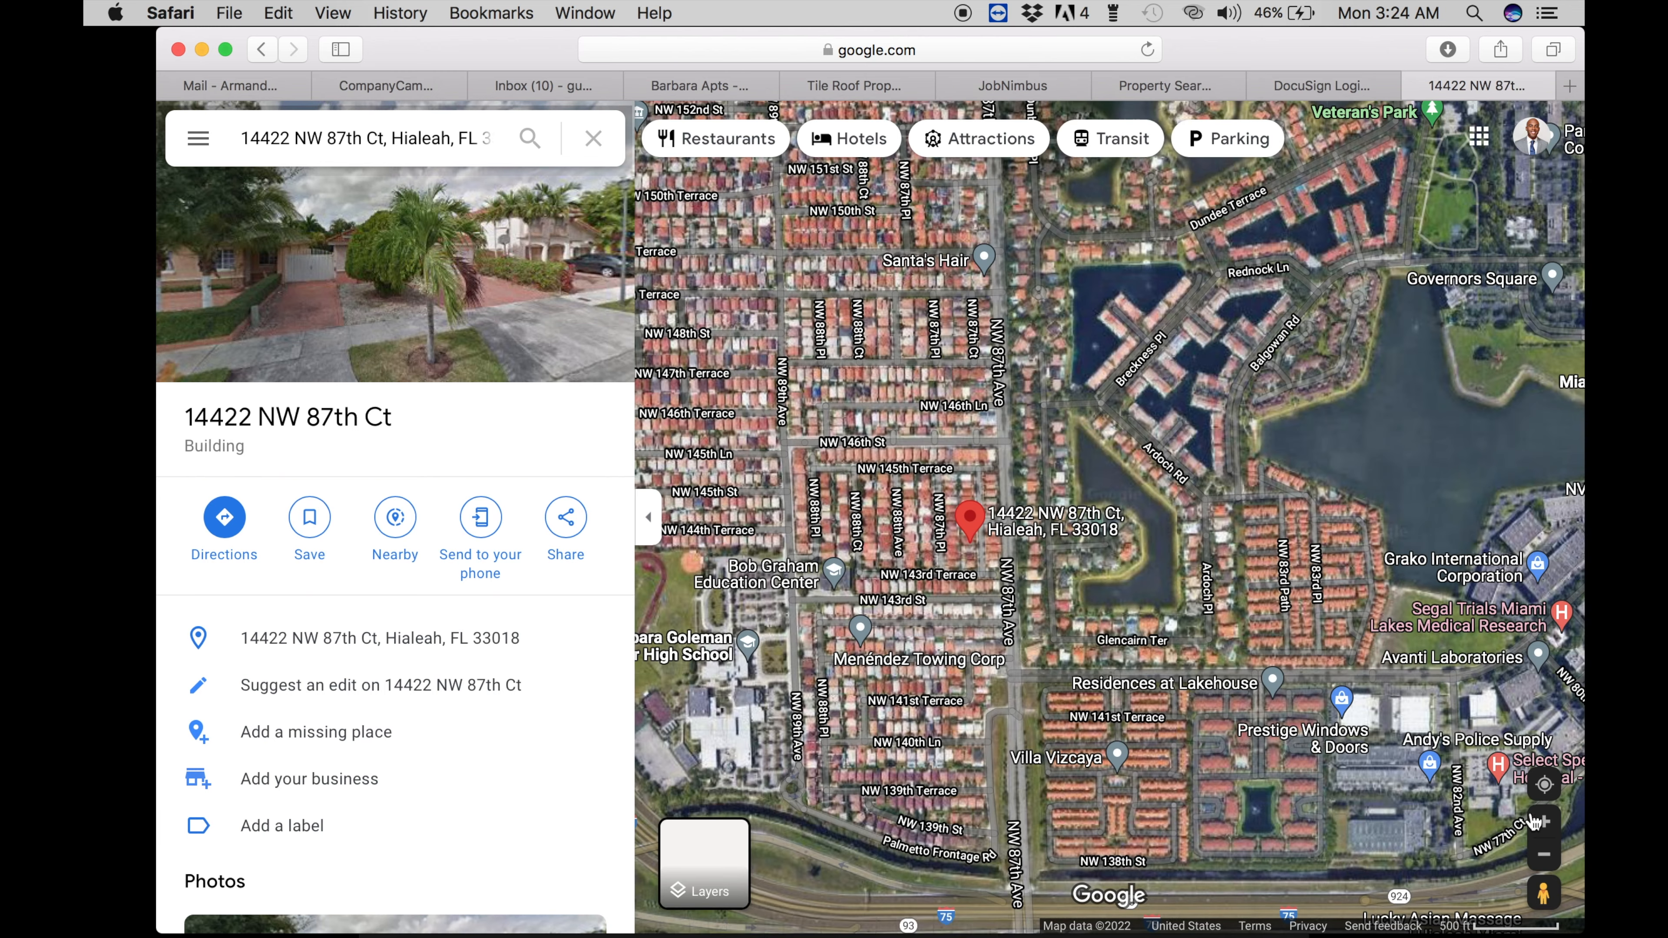
click(1544, 821)
click(1544, 822)
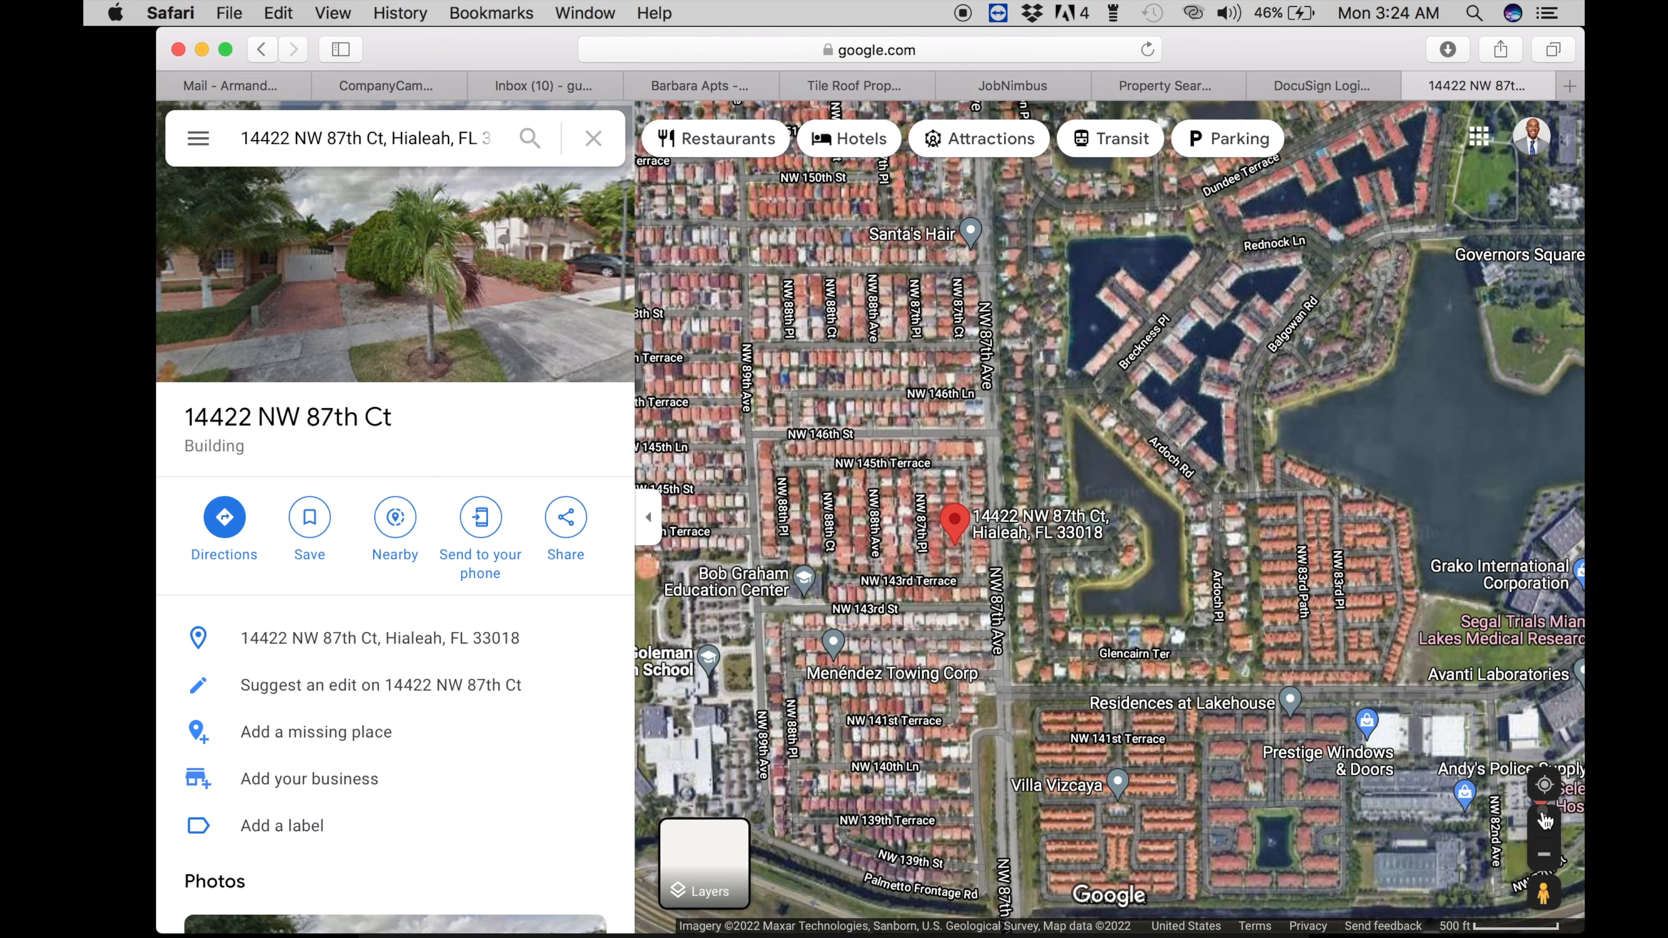
click(1544, 822)
- Pan and zoom until the house's roof fills the view, then slide Safari left to expose the desktop
drag(1068, 665, 1356, 547)
drag(1203, 544, 1429, 482)
drag(1218, 515, 1511, 490)
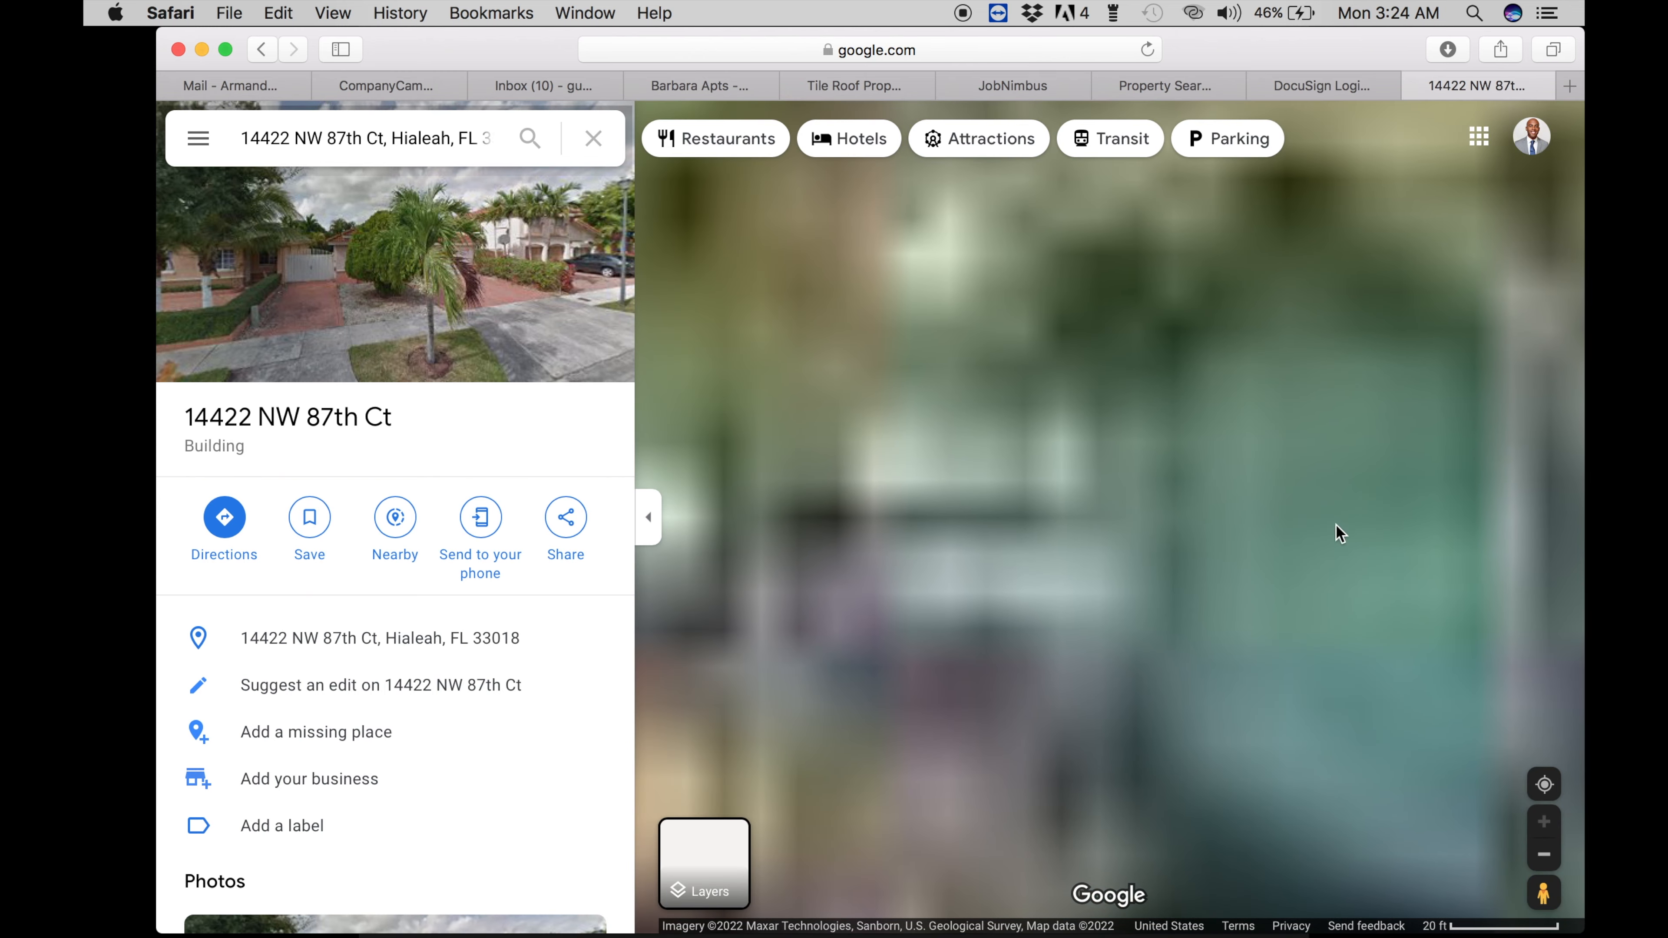
click(1544, 854)
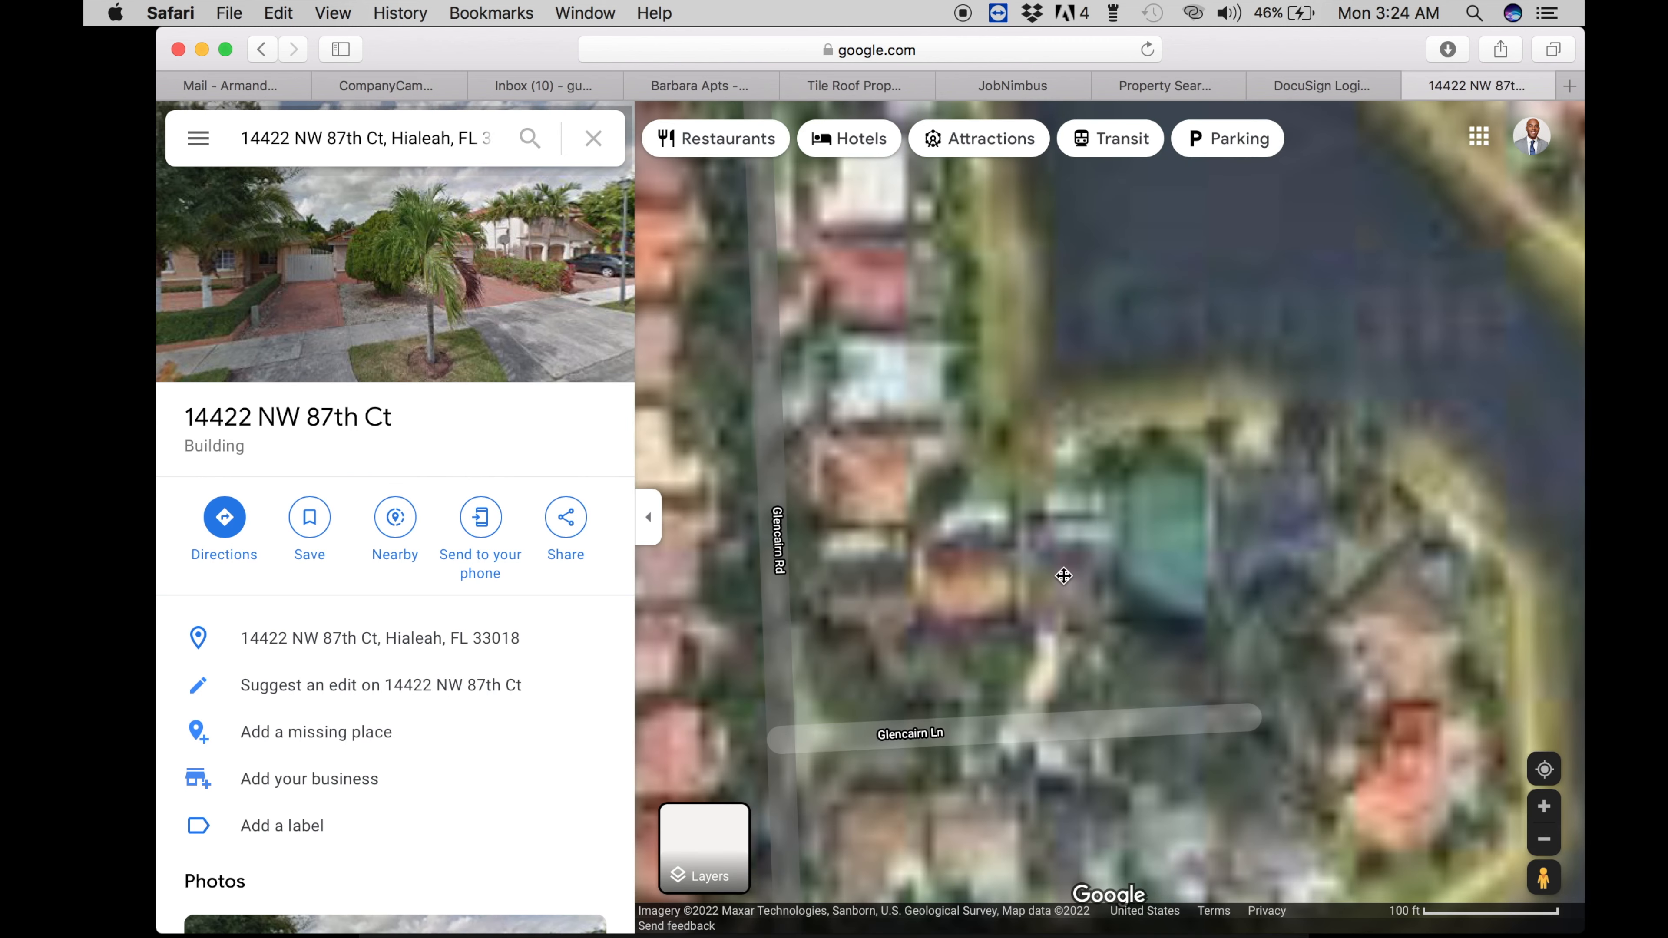
scroll(934, 574, down, 2)
drag(934, 573, 1228, 454)
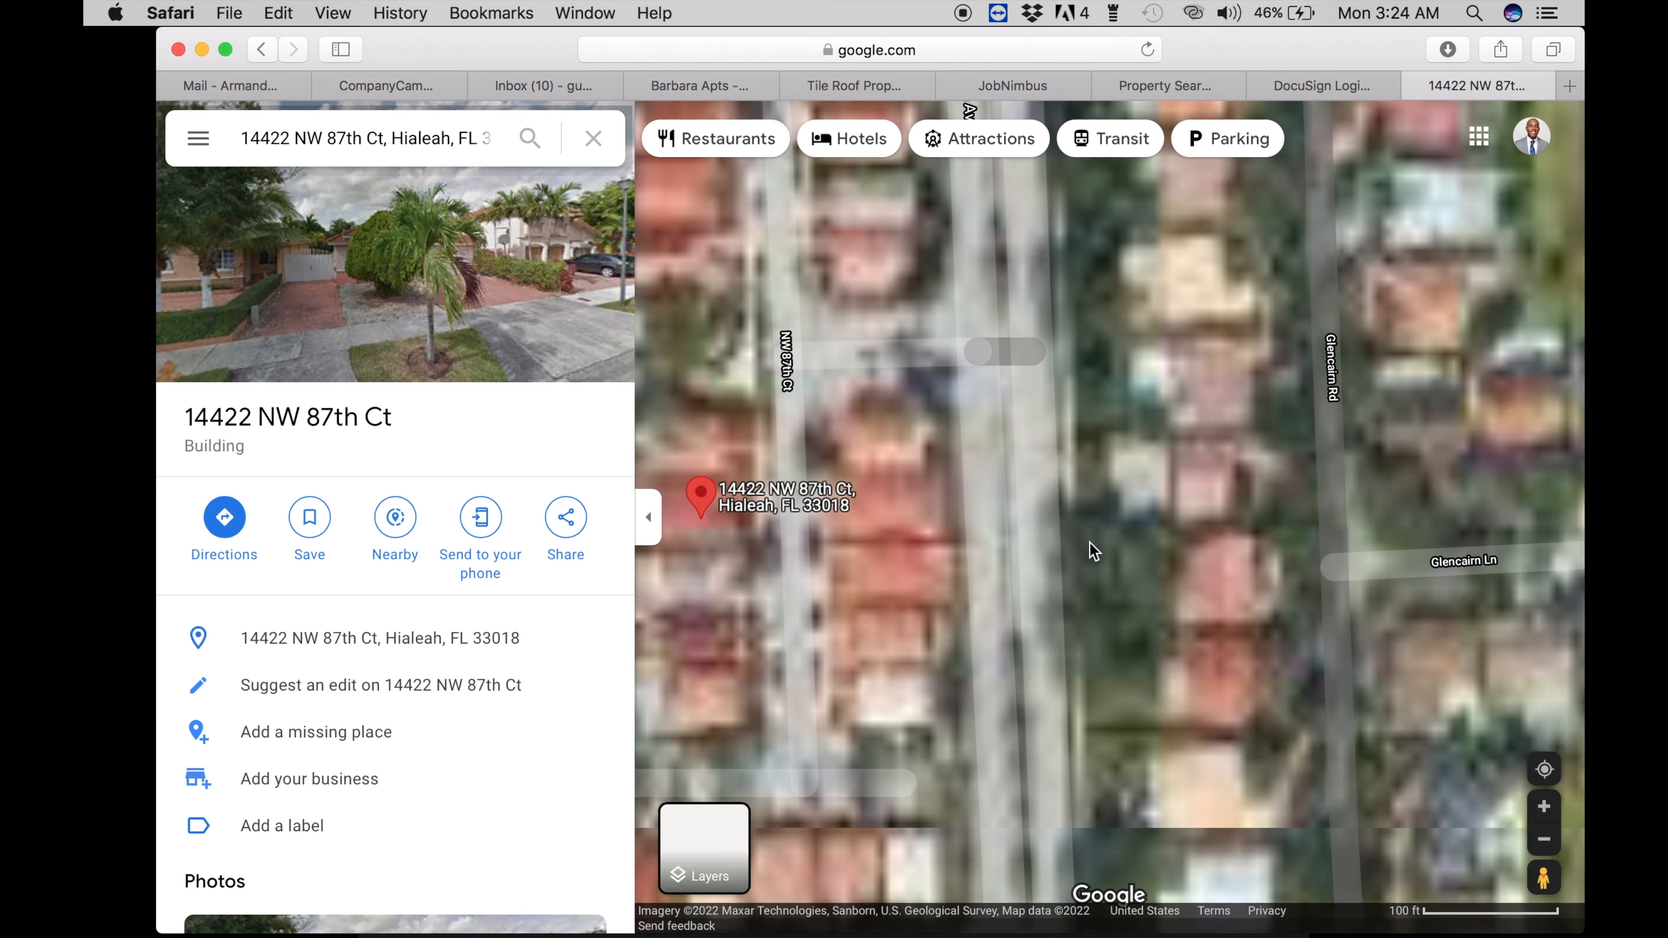
drag(1091, 552, 1202, 524)
drag(1083, 505, 1192, 517)
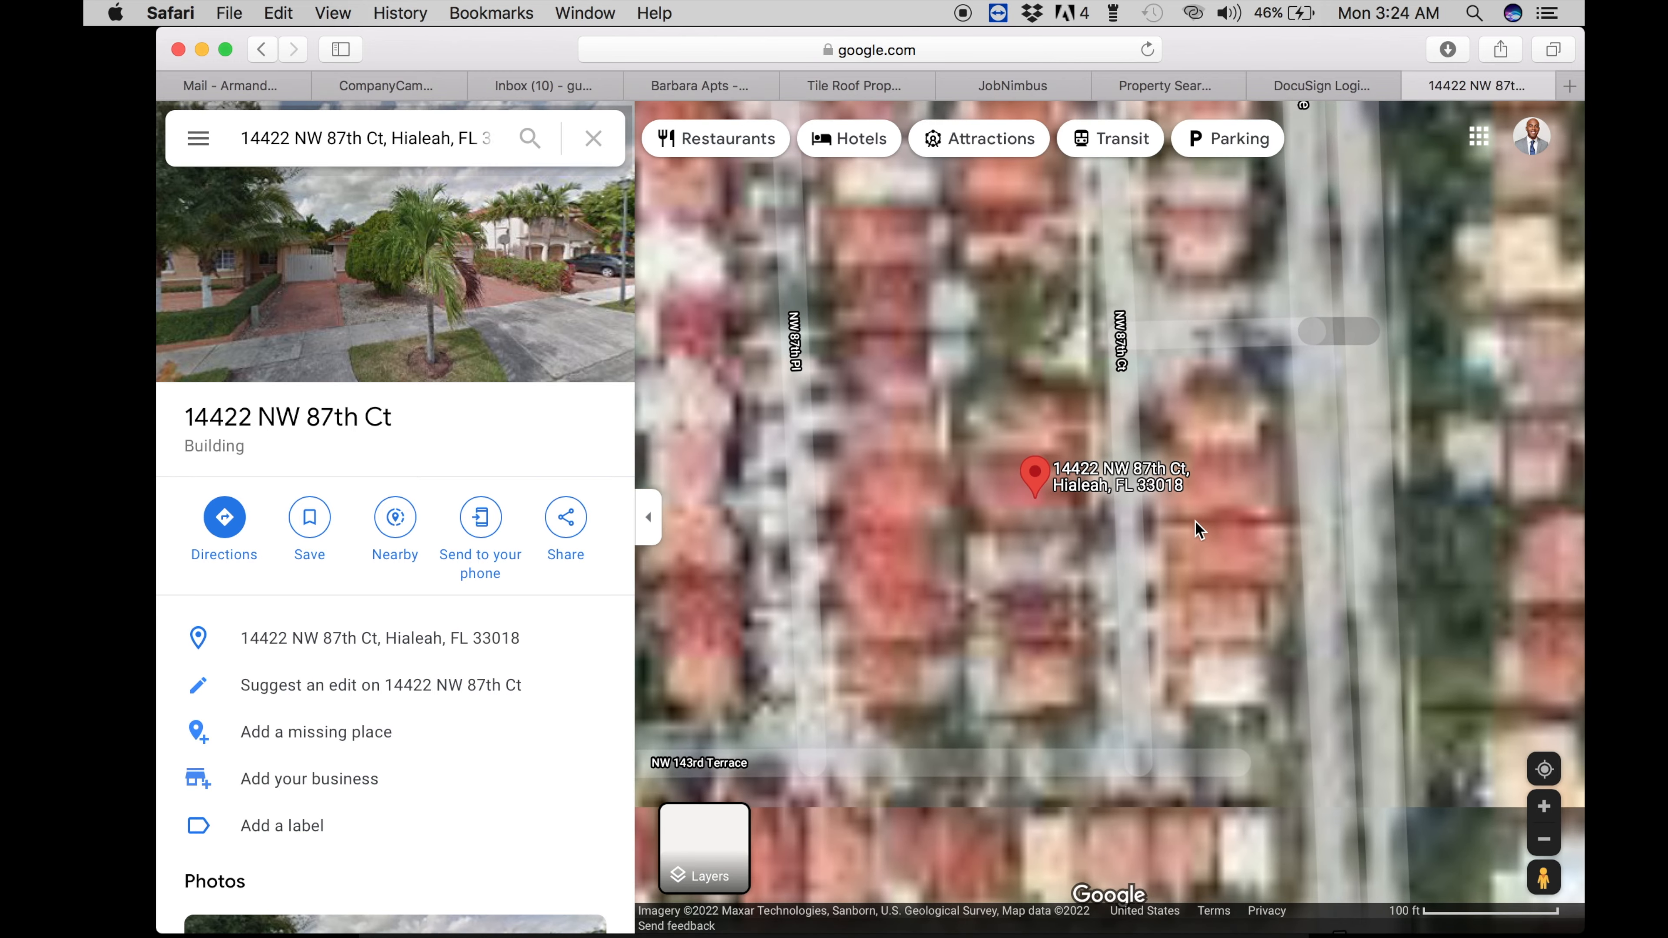
drag(1235, 582, 1301, 646)
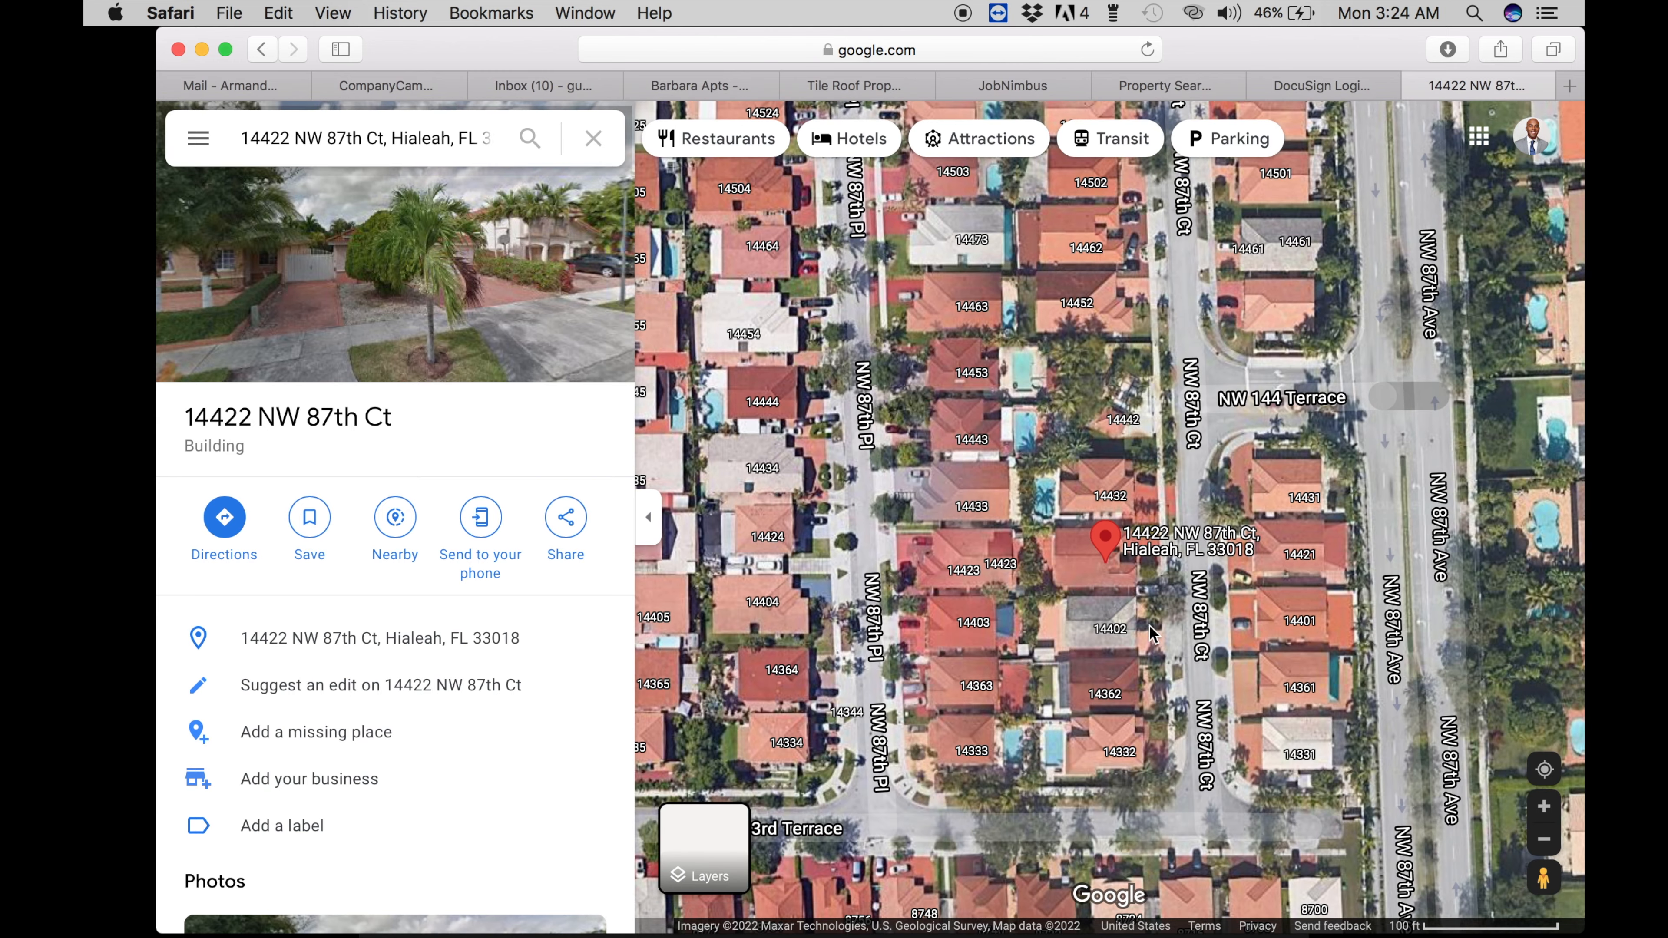
click(1545, 820)
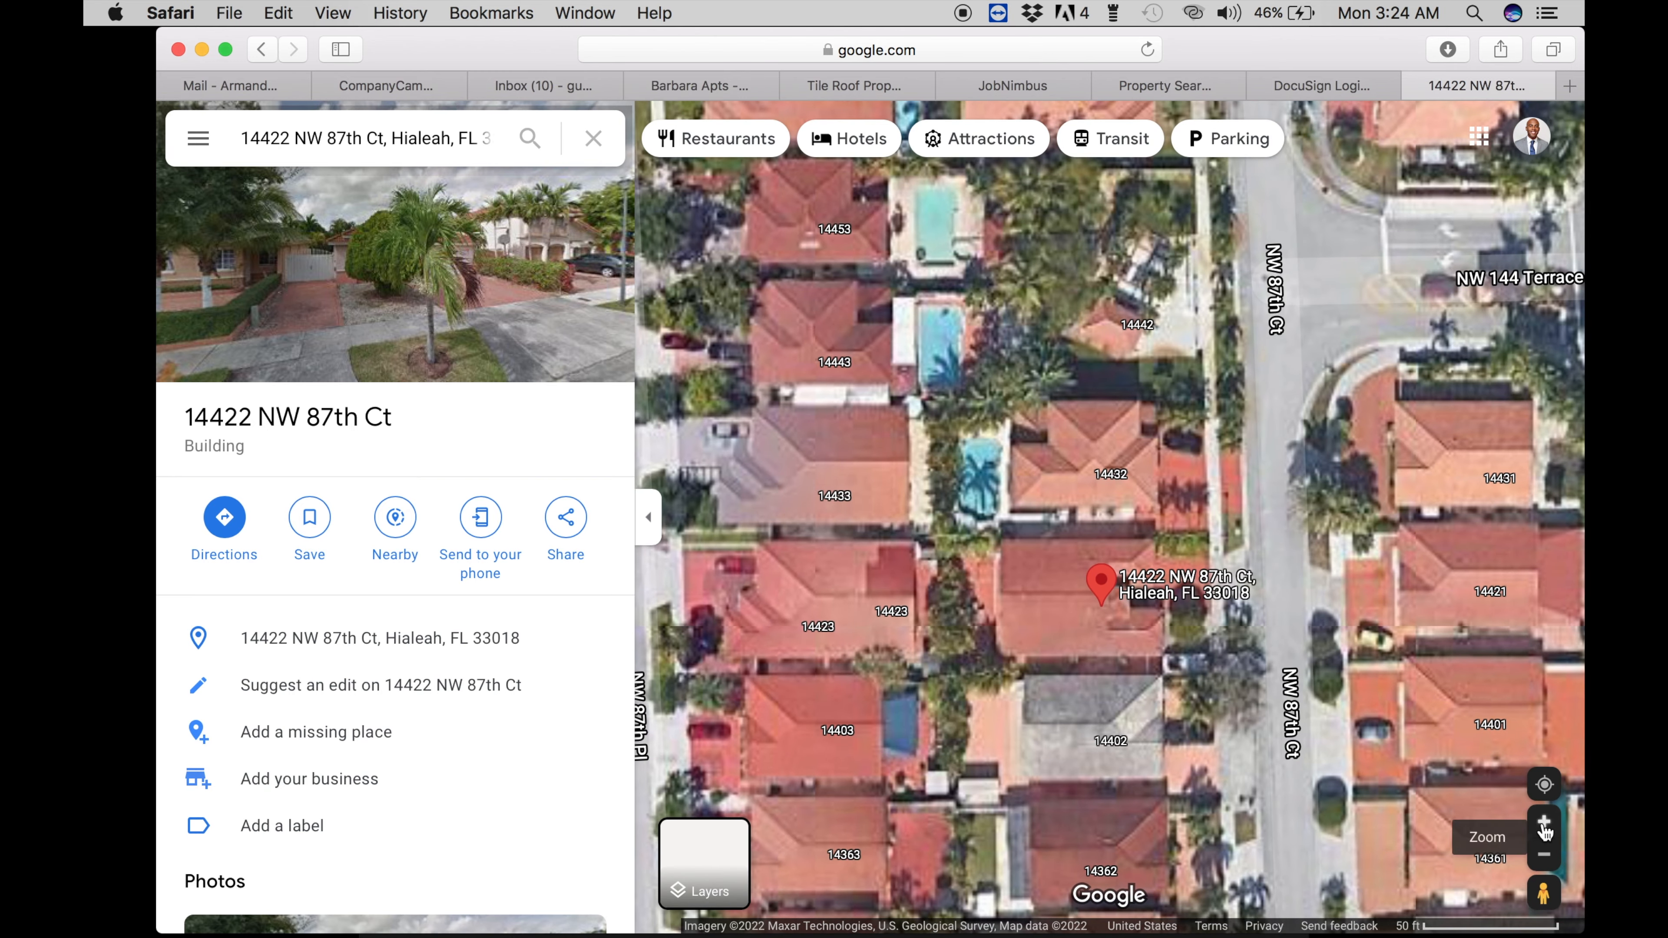
click(1545, 819)
drag(1269, 618, 1254, 523)
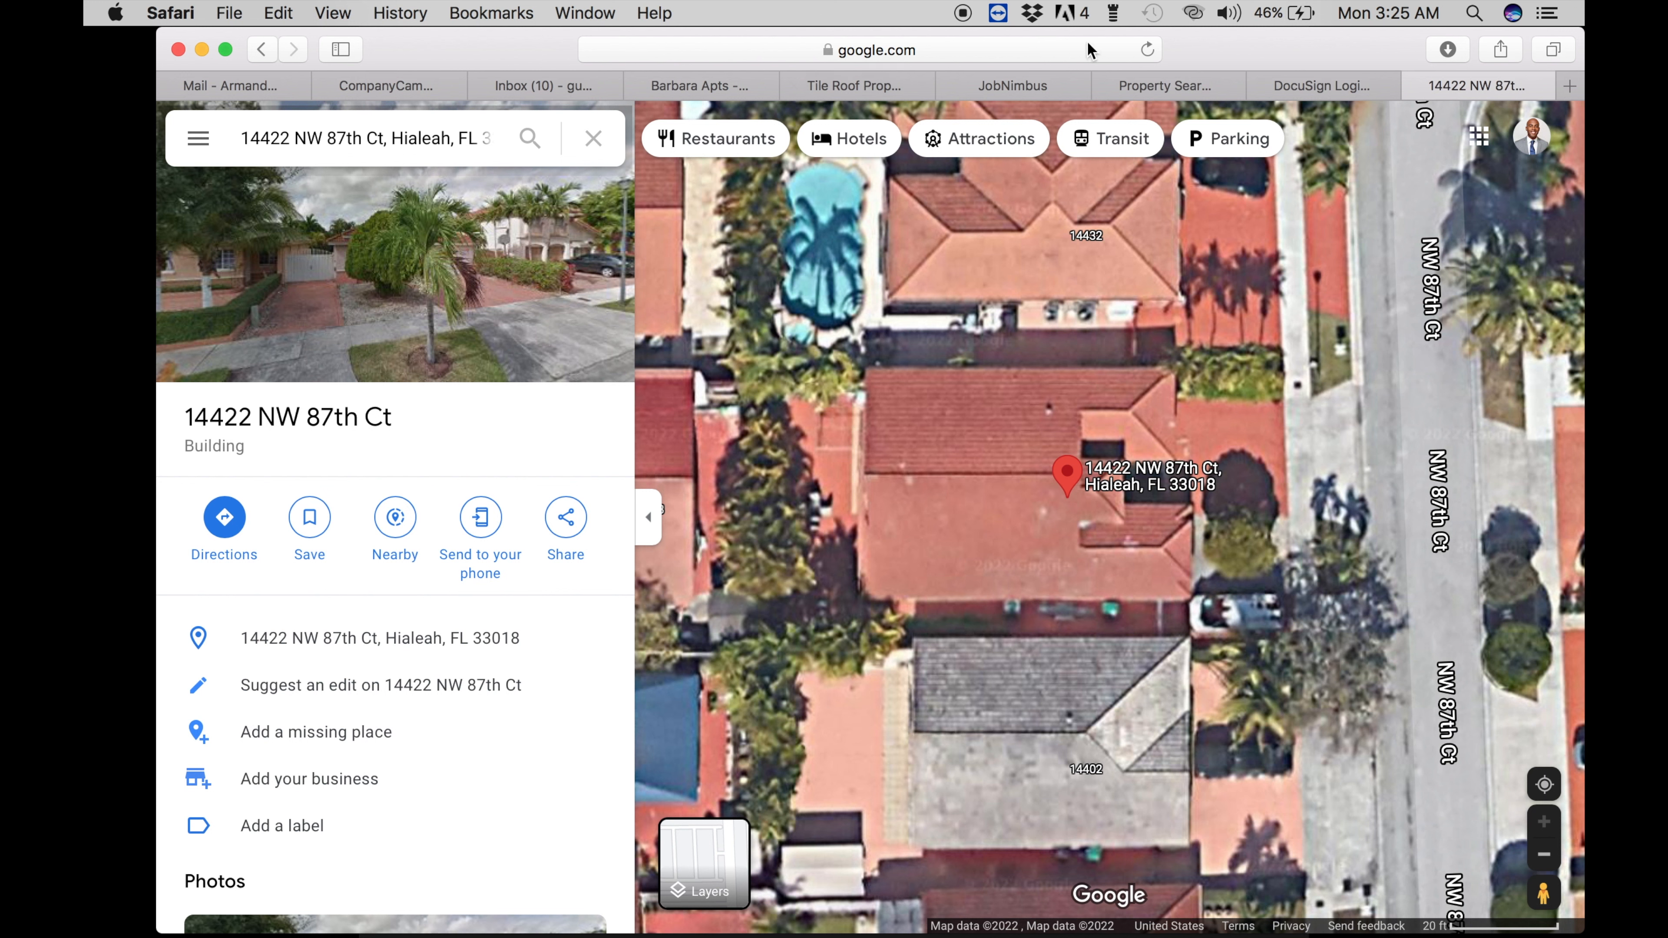
drag(1212, 56, 929, 8)
- Open the desktop screenshot in Preview, crop it to the roof area with Cmd+K, and close it
click(1490, 464)
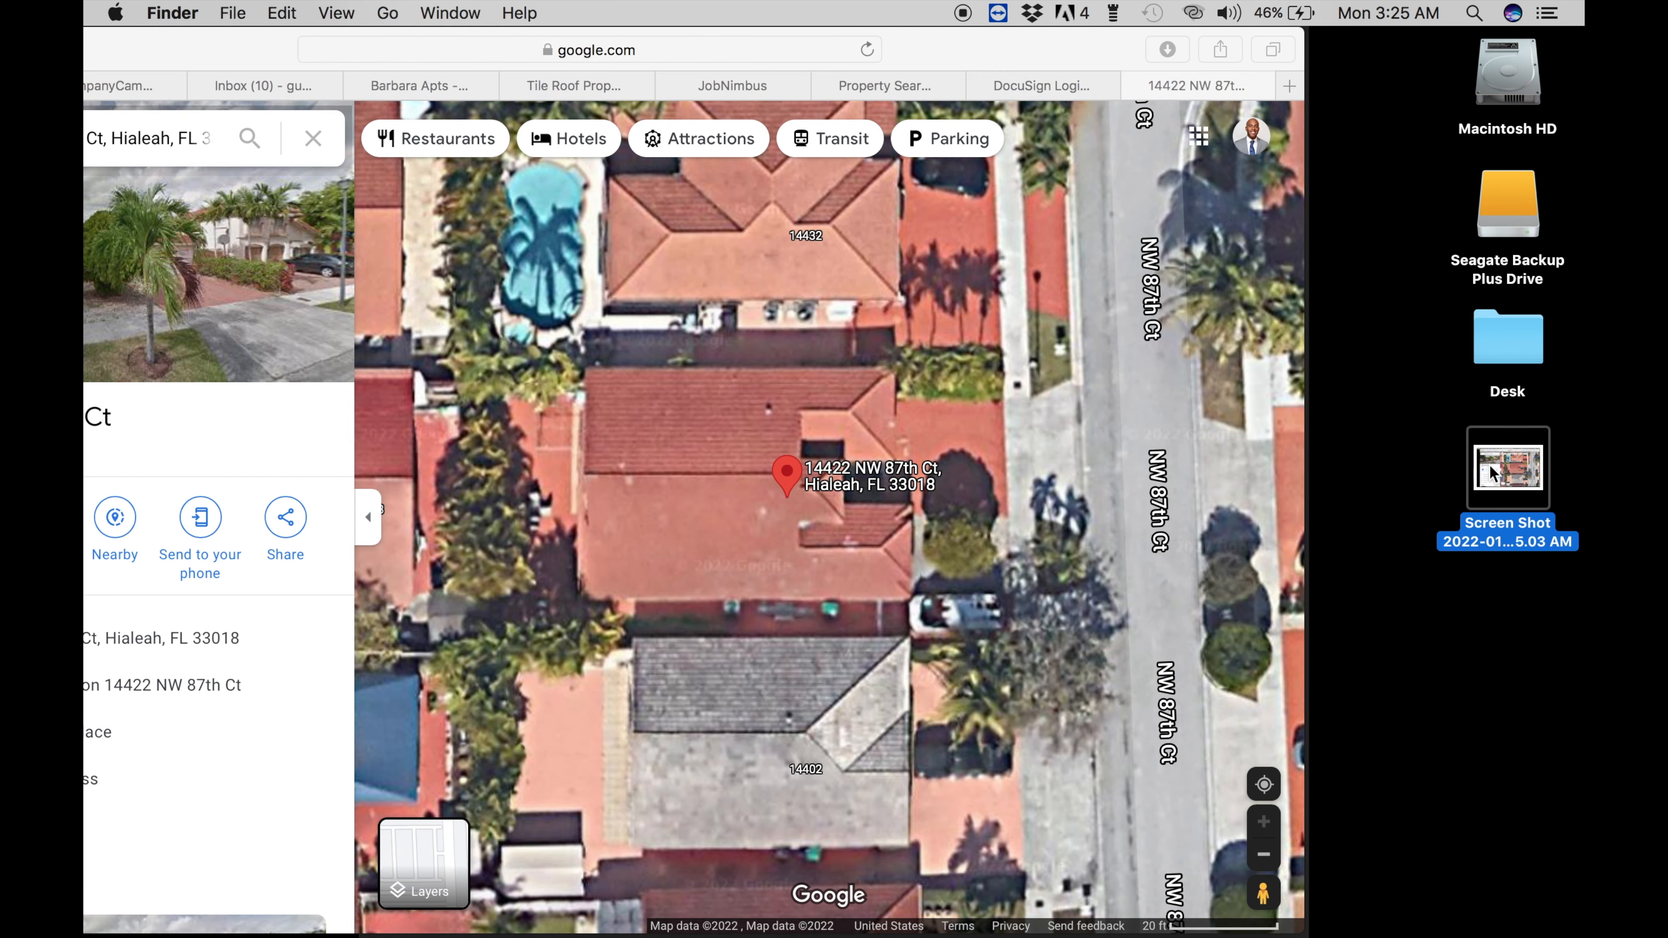
right_click(1490, 464)
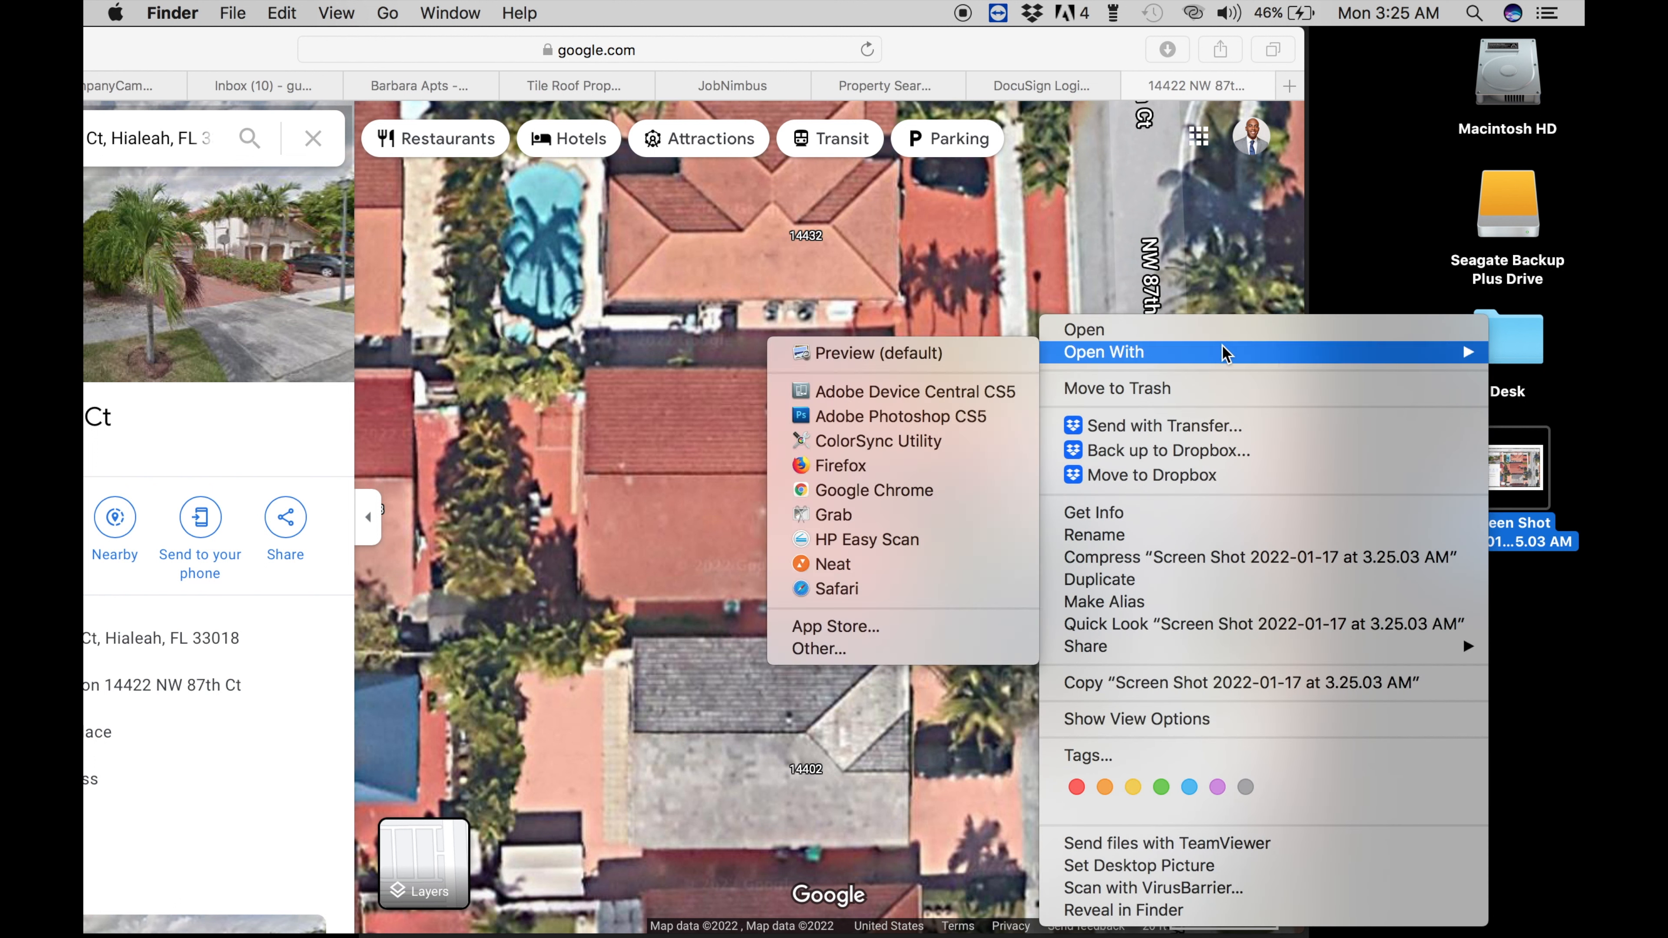
mouse_move(1084, 351)
click(956, 348)
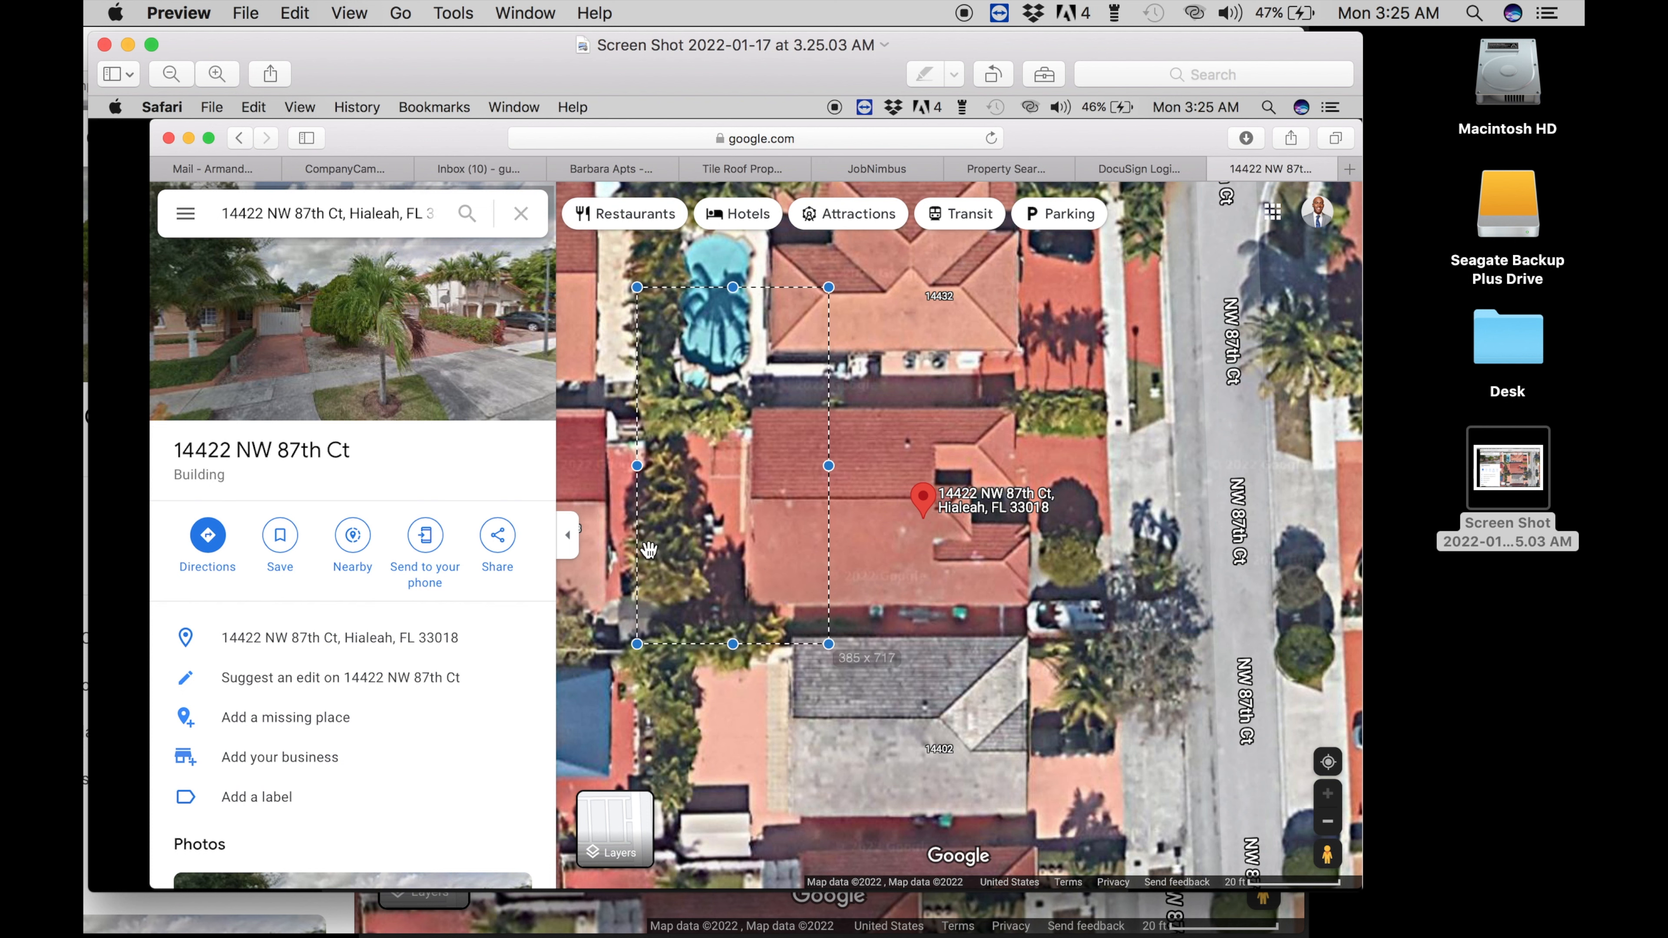
drag(675, 335, 1135, 675)
key(super+k)
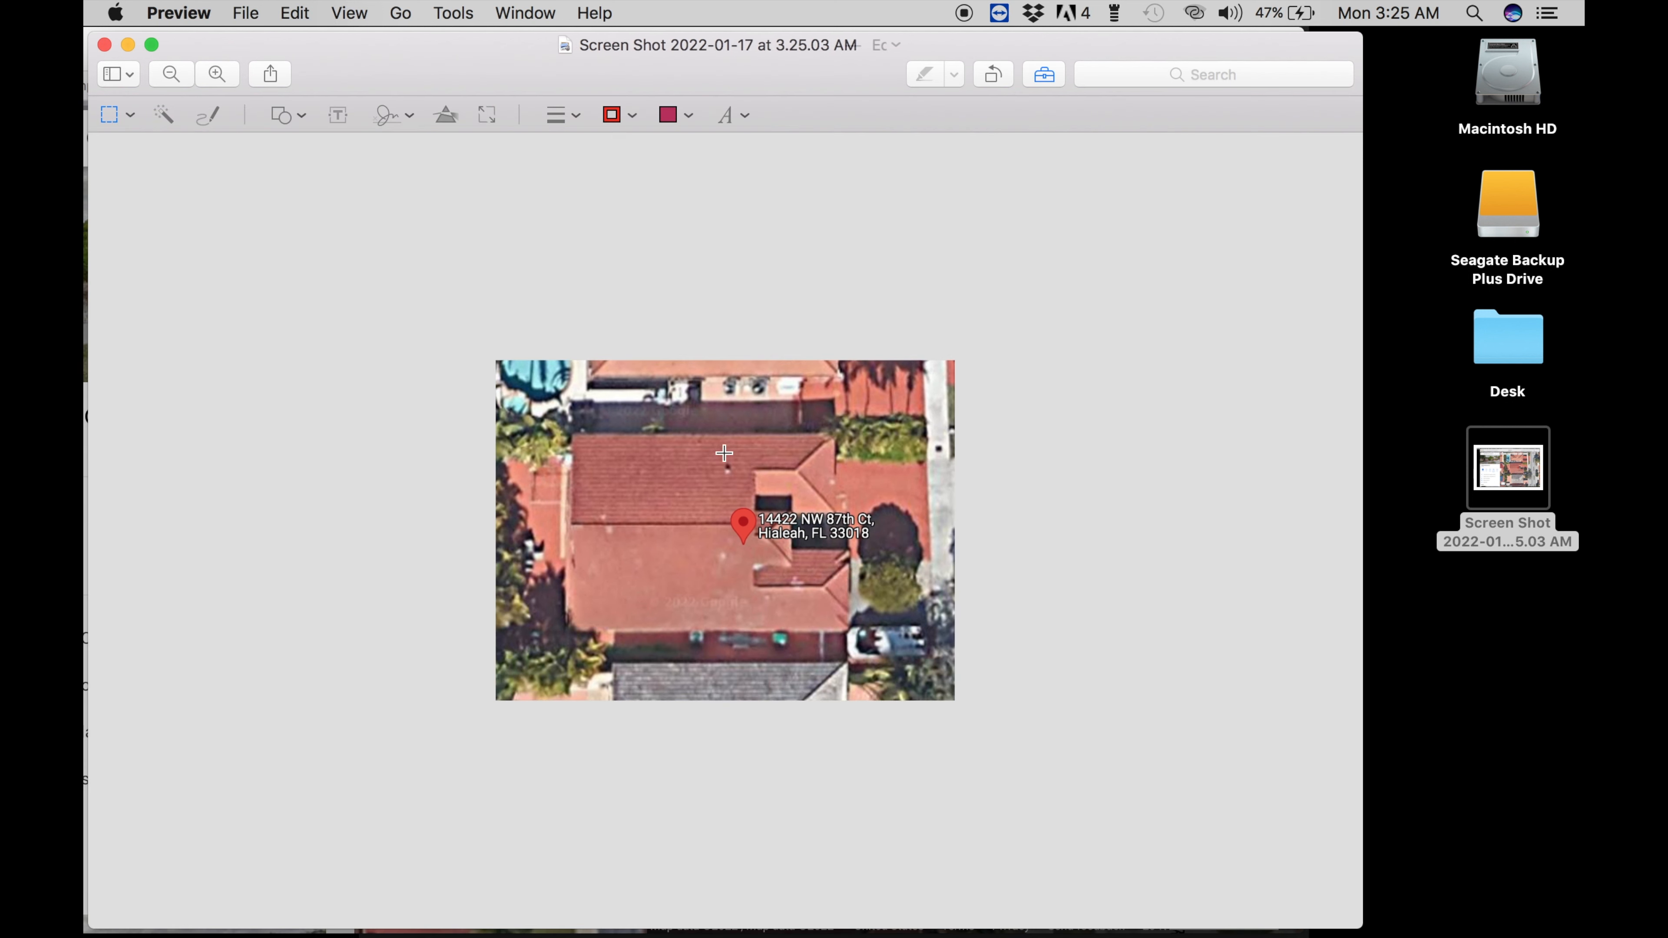
click(107, 45)
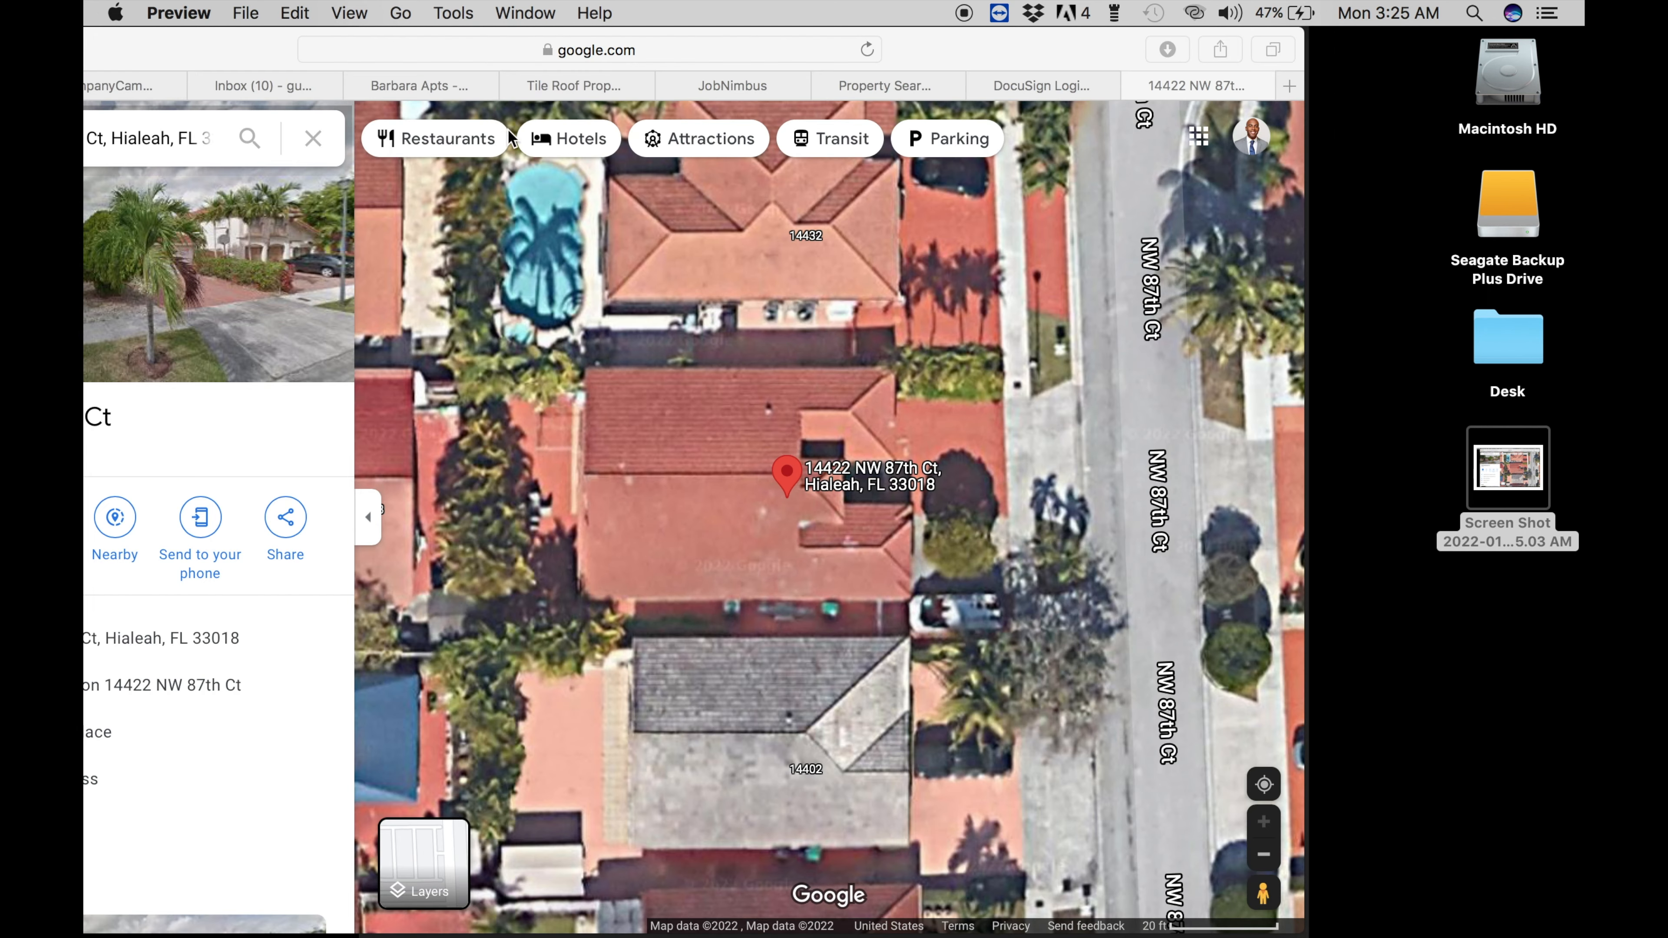
- Drag the cropped roof screenshot into the customer's Google Drive folder
click(533, 92)
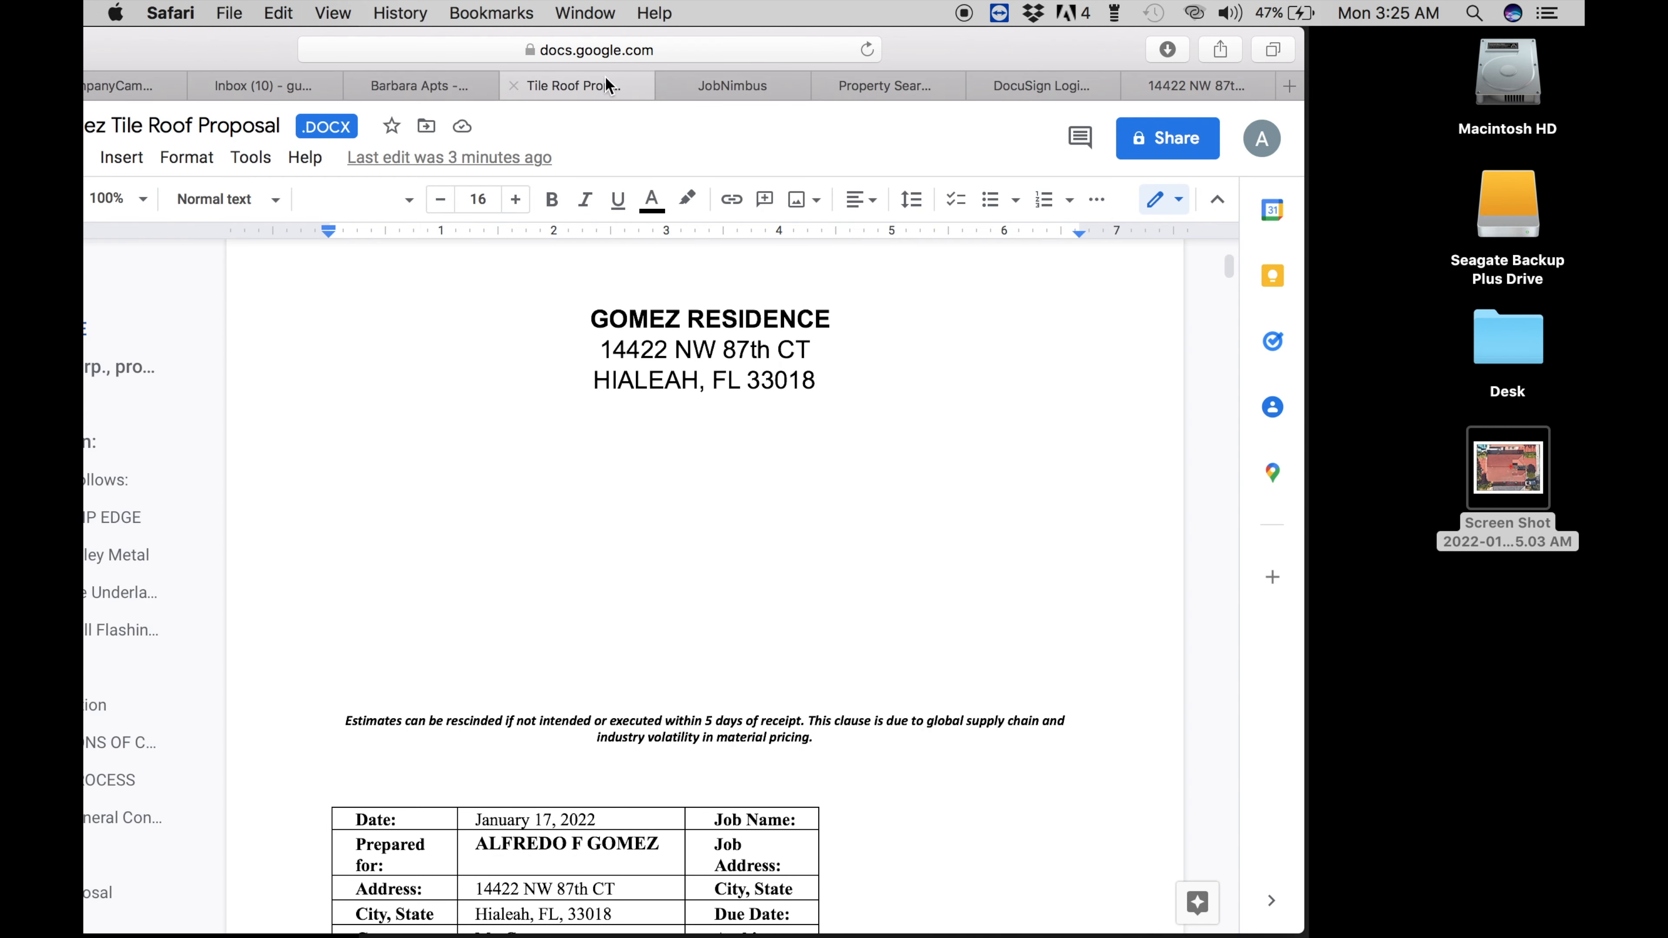
click(491, 92)
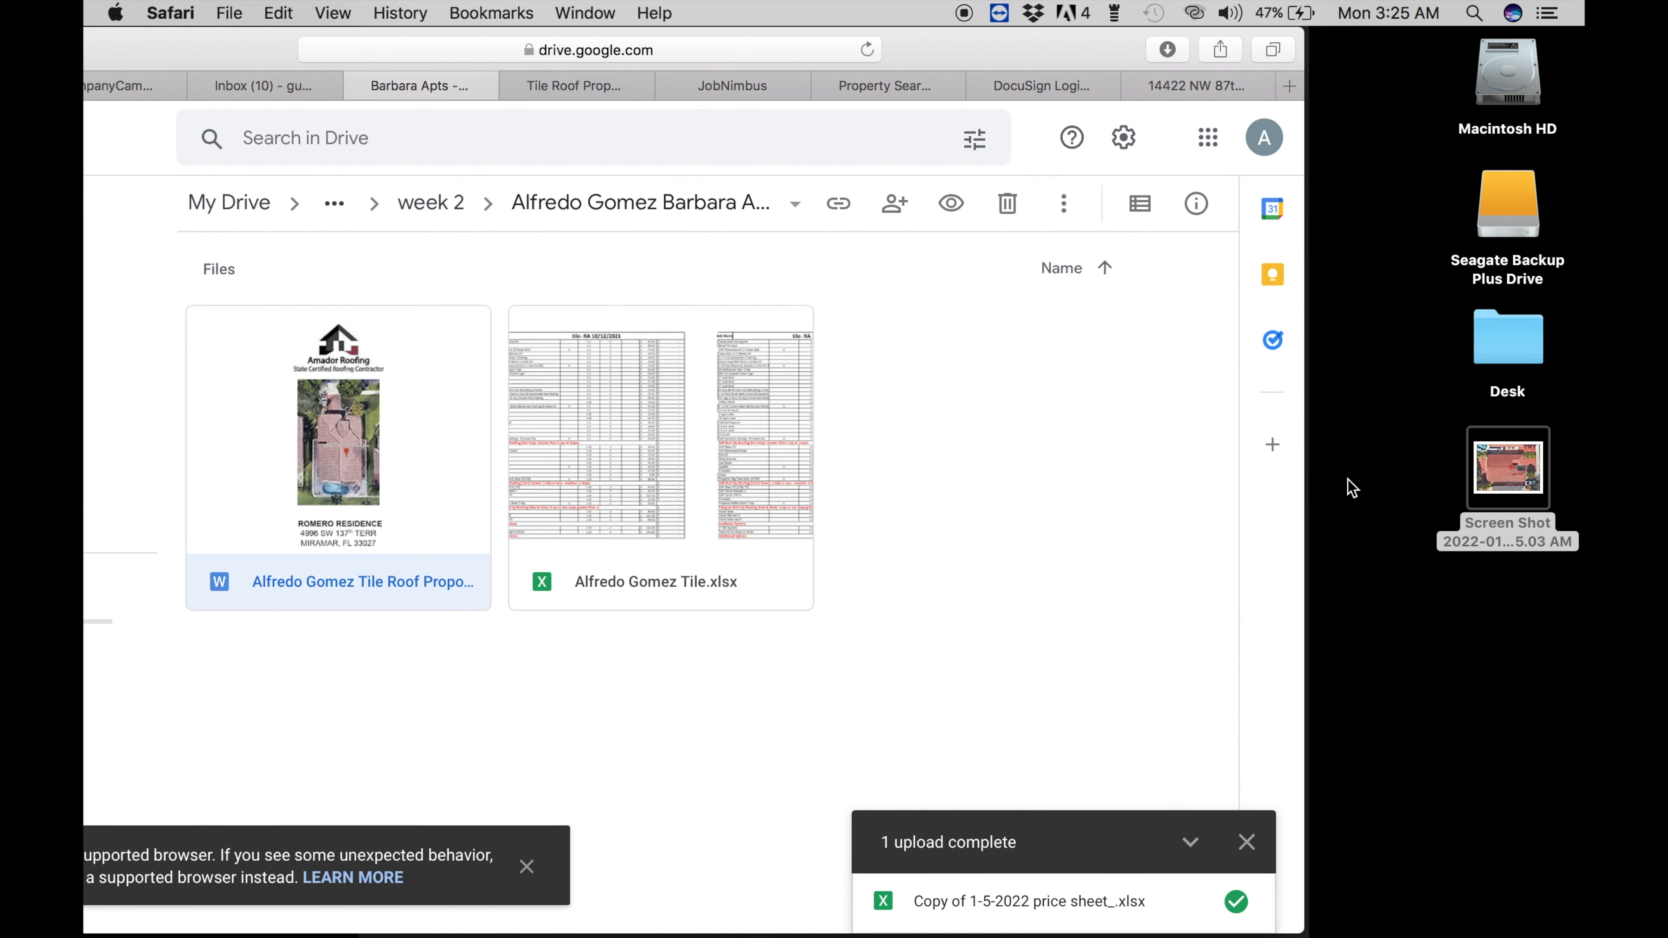
drag(1478, 486, 1076, 432)
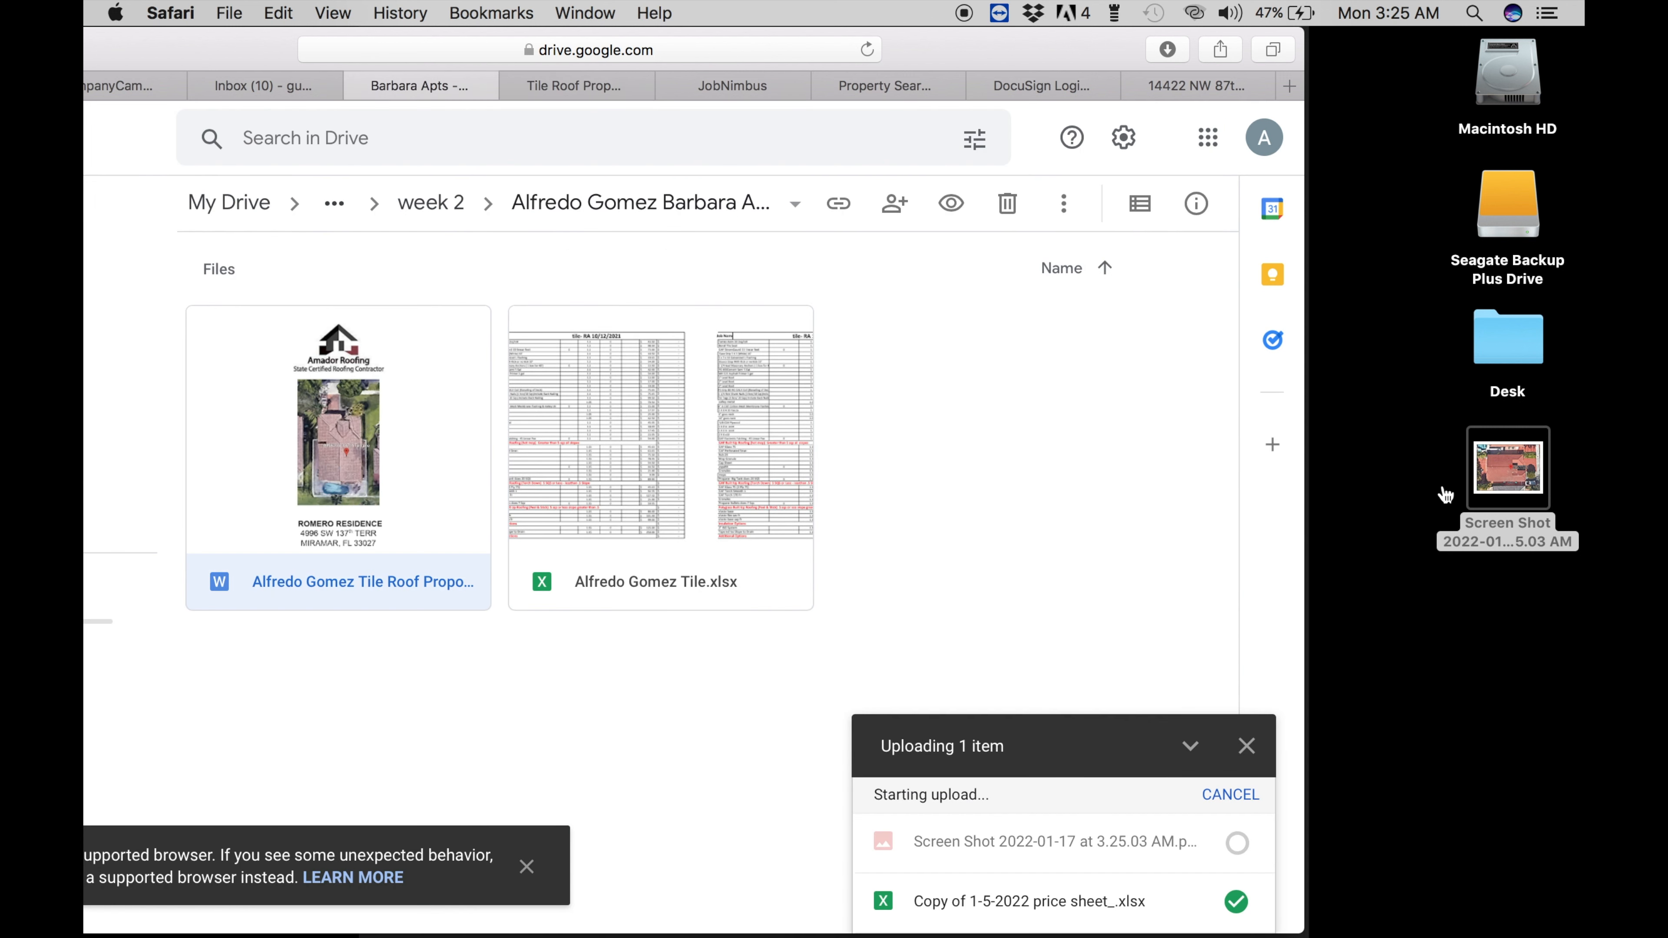
- Move the desktop copy of the roof screenshot to the Trash
click(1496, 470)
right_click(1495, 469)
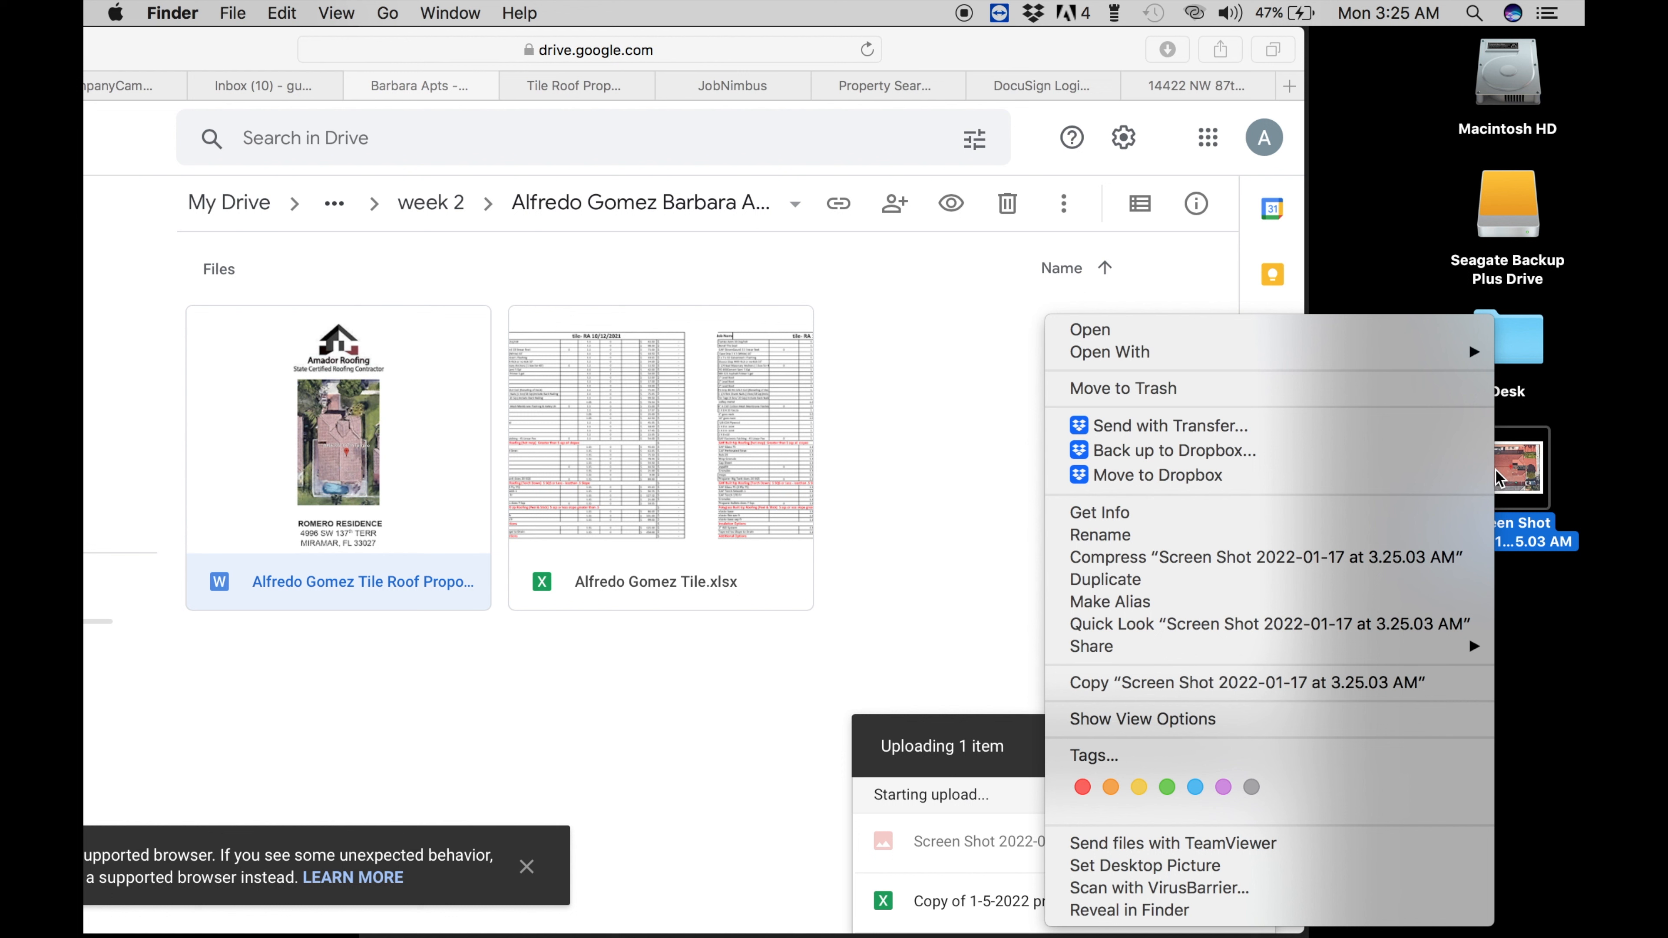
click(1251, 388)
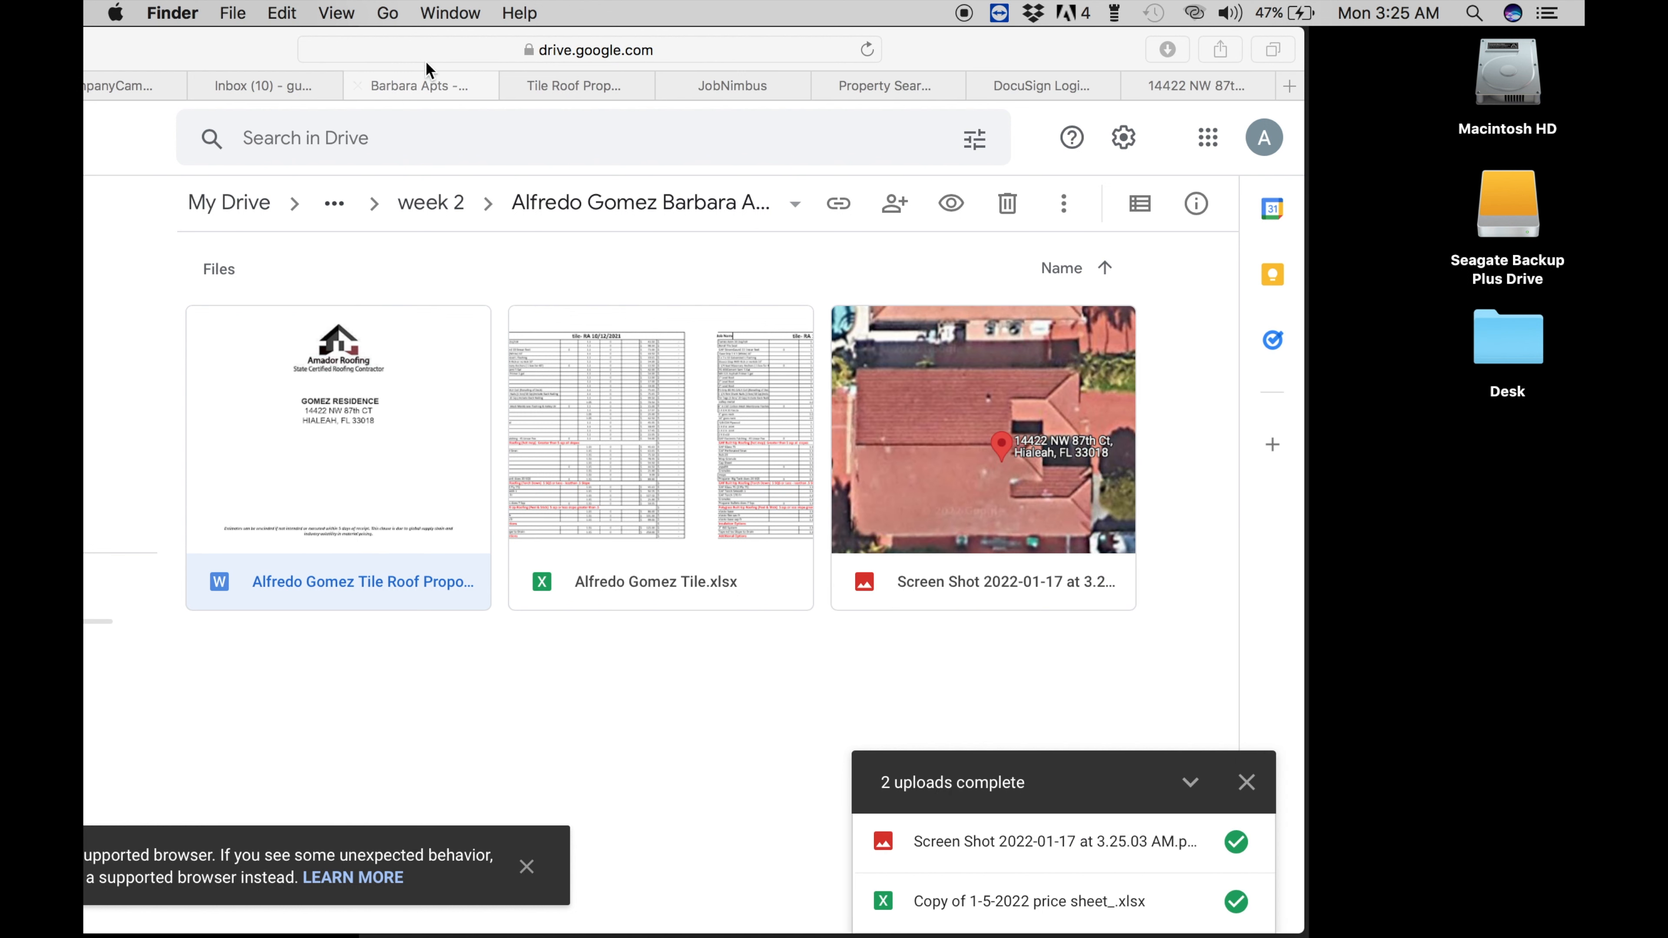
click(878, 81)
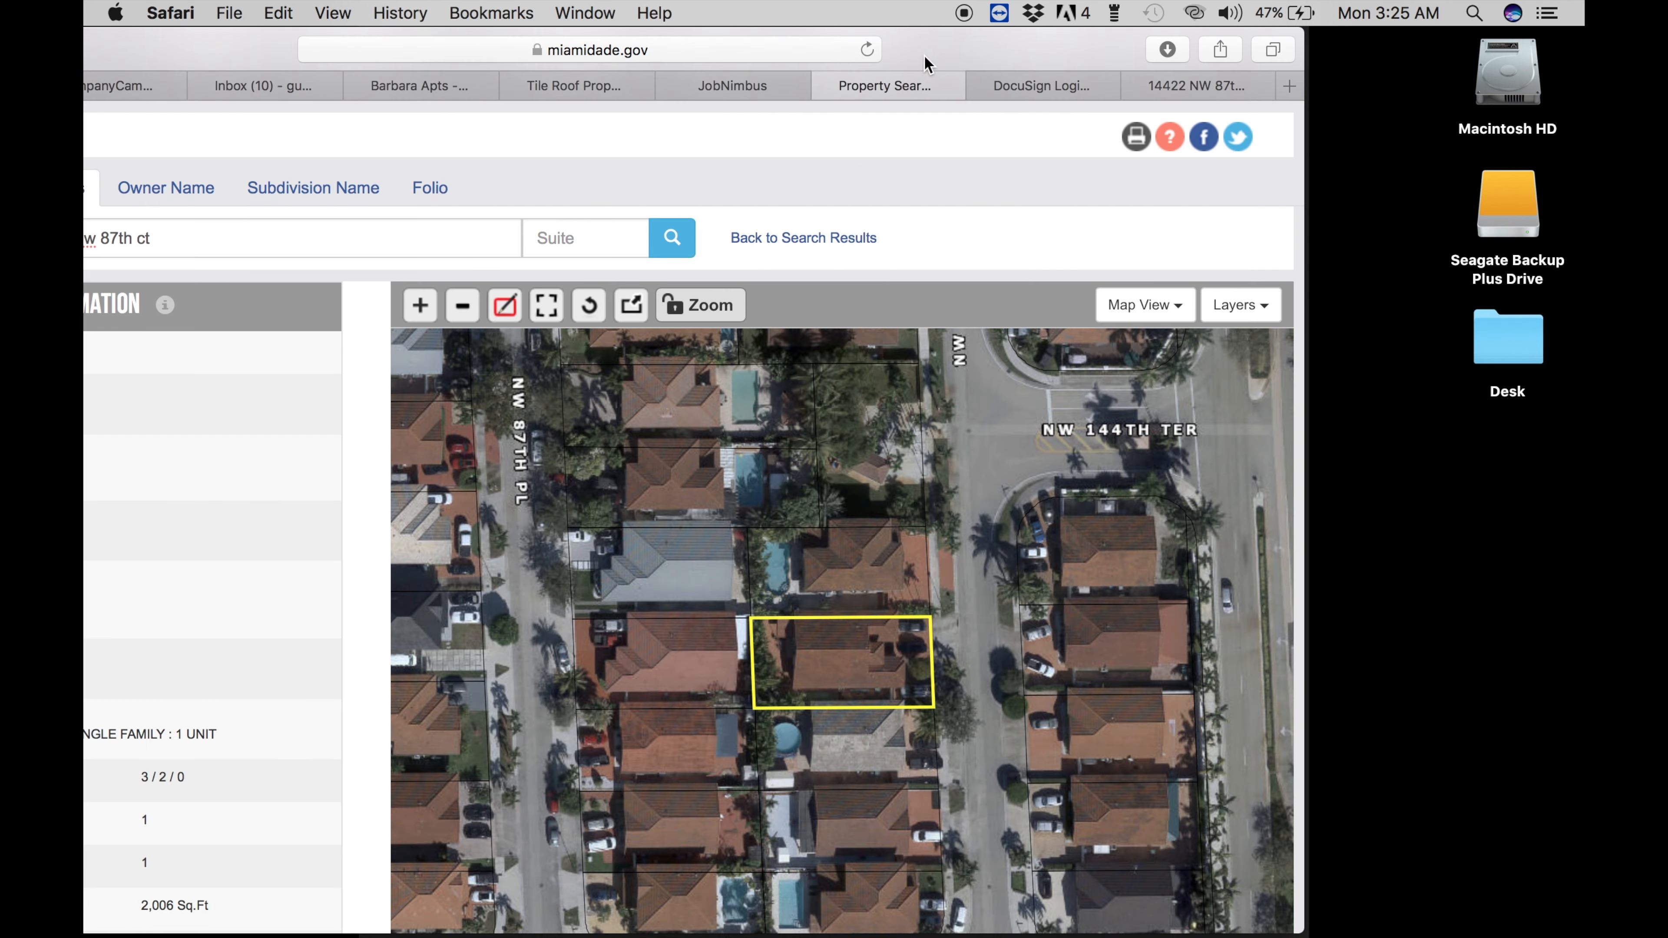
- Scroll through the property record and outlined aerial parcel map, then slide Safari aside to expose the desktop
drag(924, 58, 1207, 5)
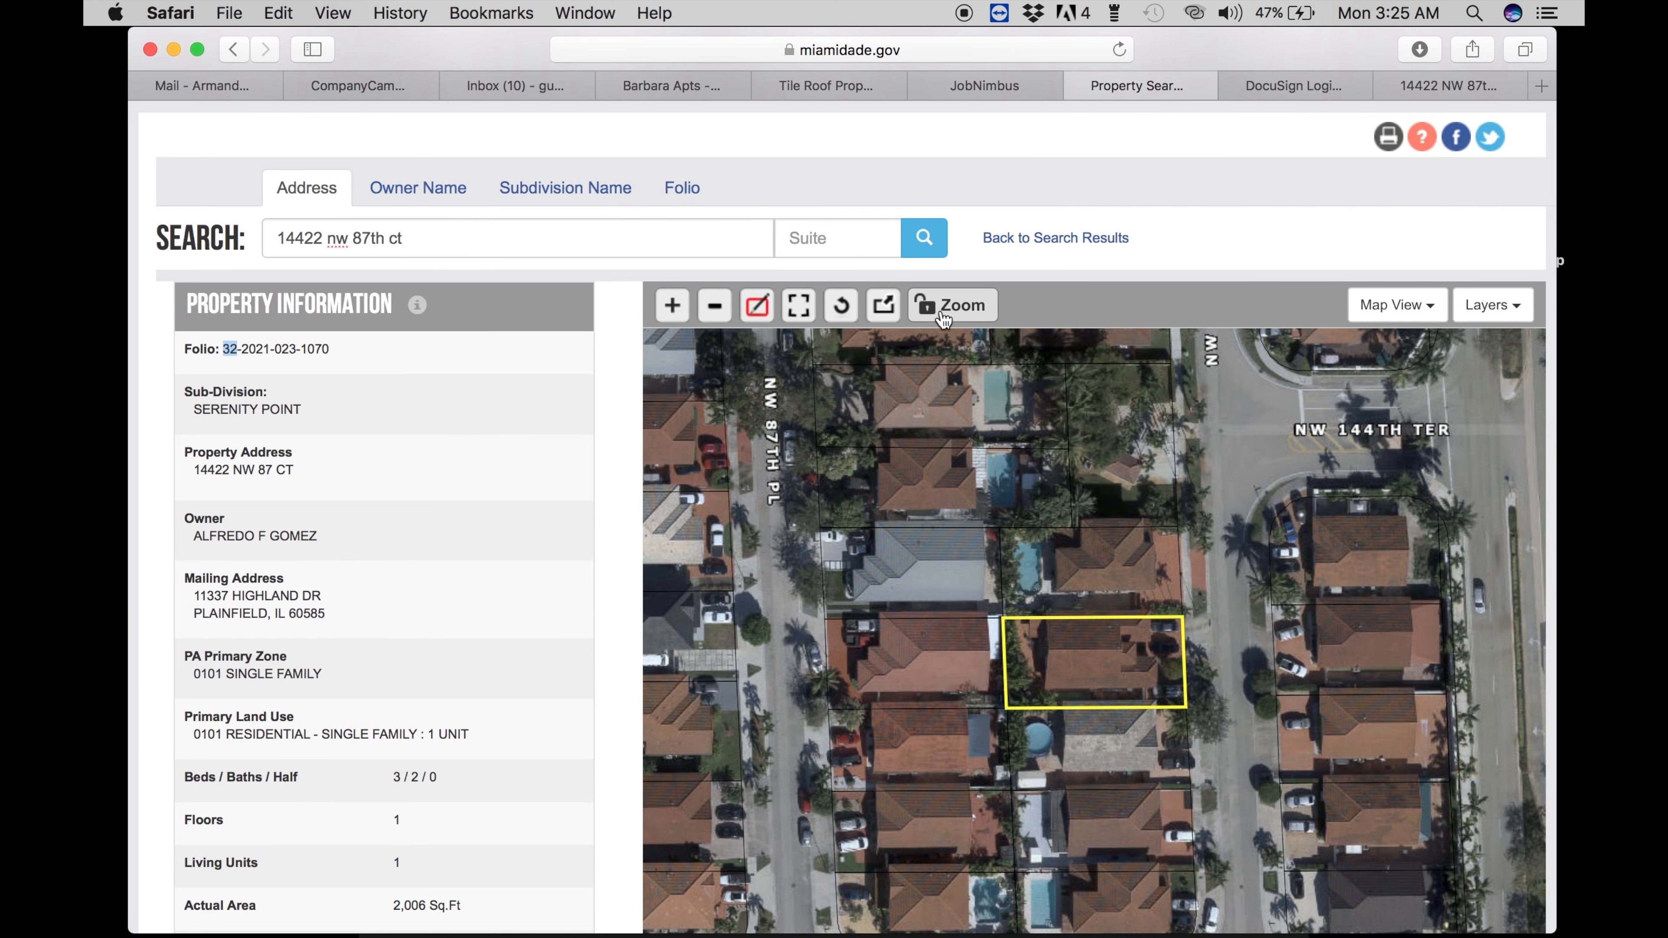
scroll(993, 269, down, 2)
scroll(992, 269, down, 4)
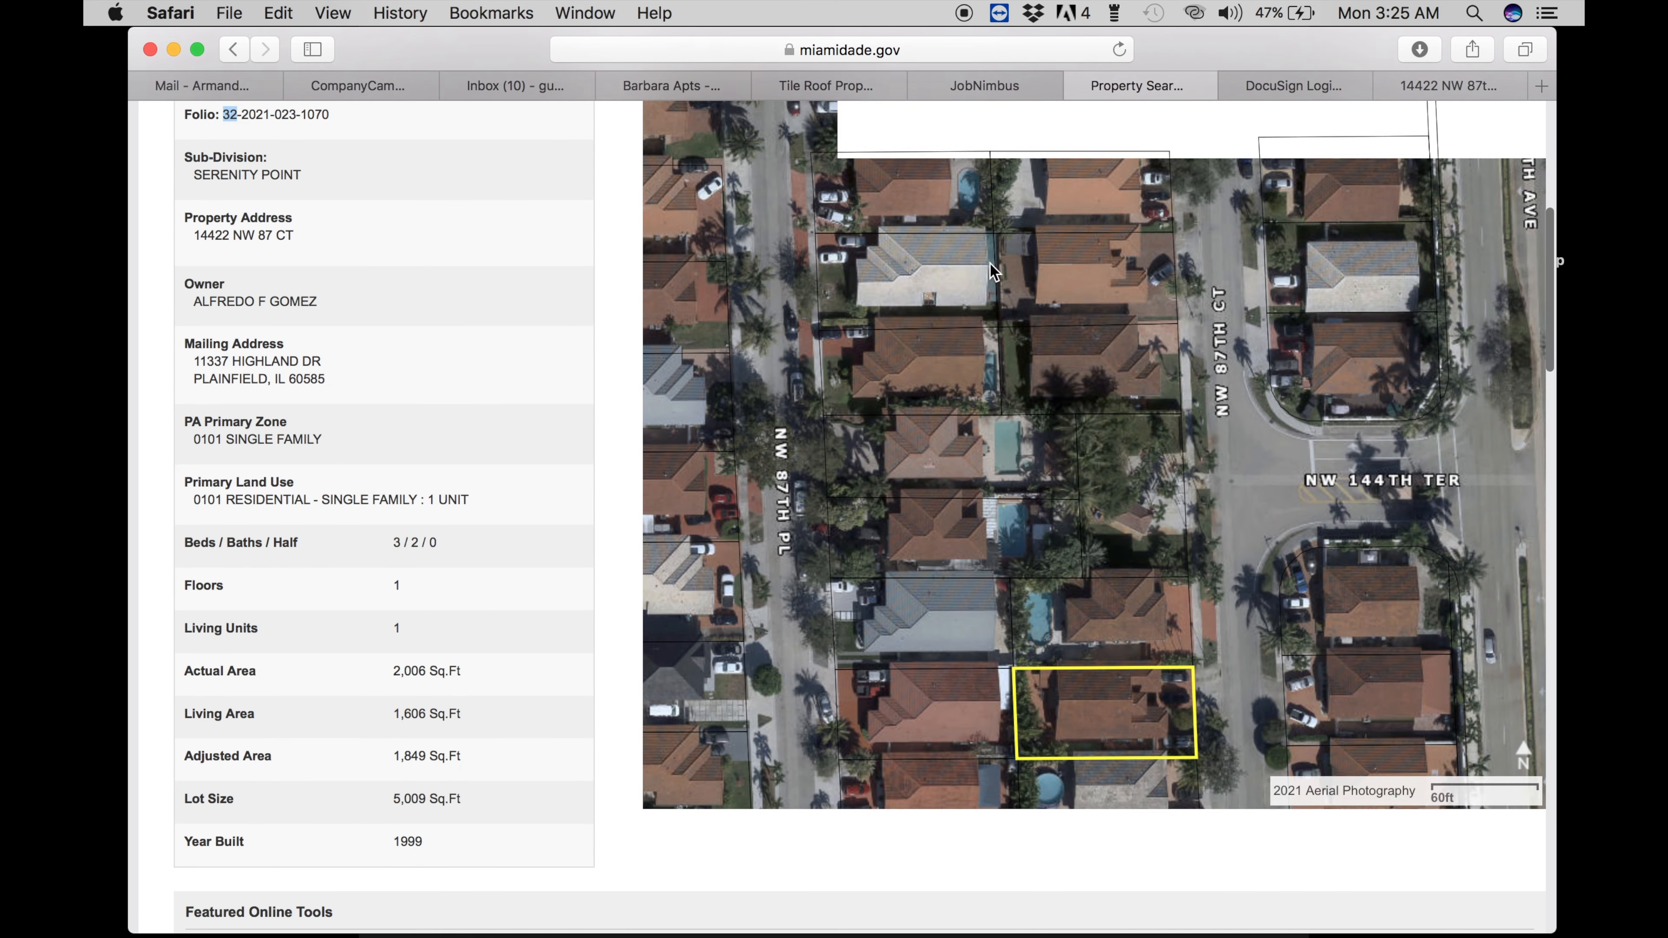
scroll(989, 263, down, 8)
scroll(989, 262, up, 3)
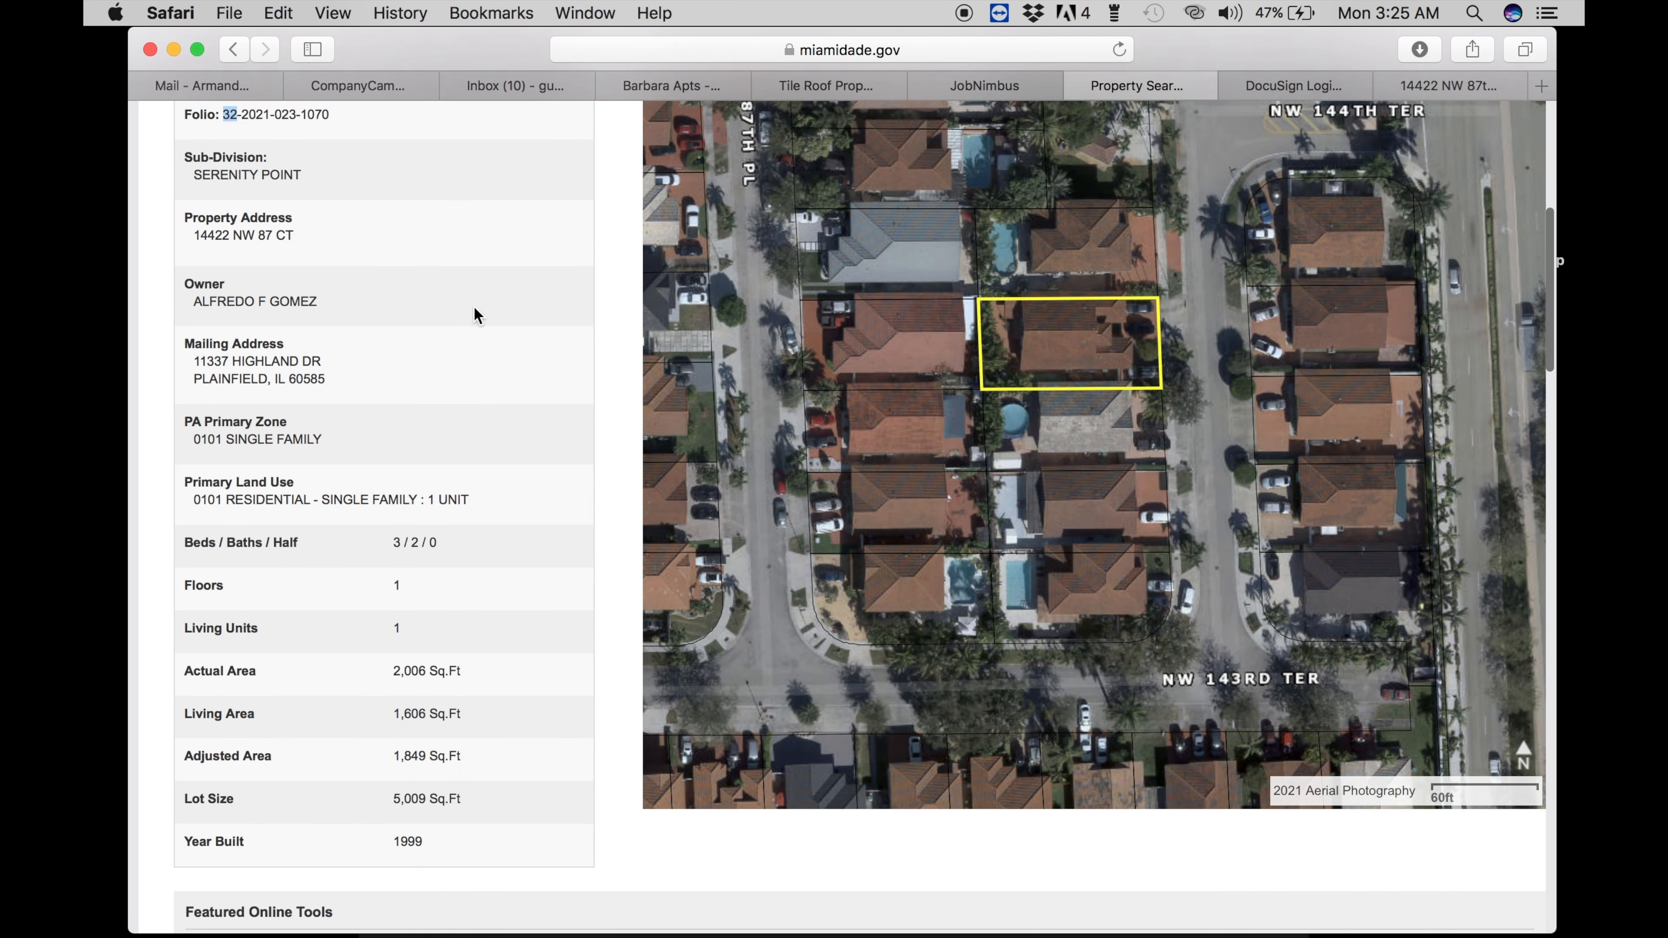
scroll(473, 312, down, 1)
scroll(483, 317, up, 3)
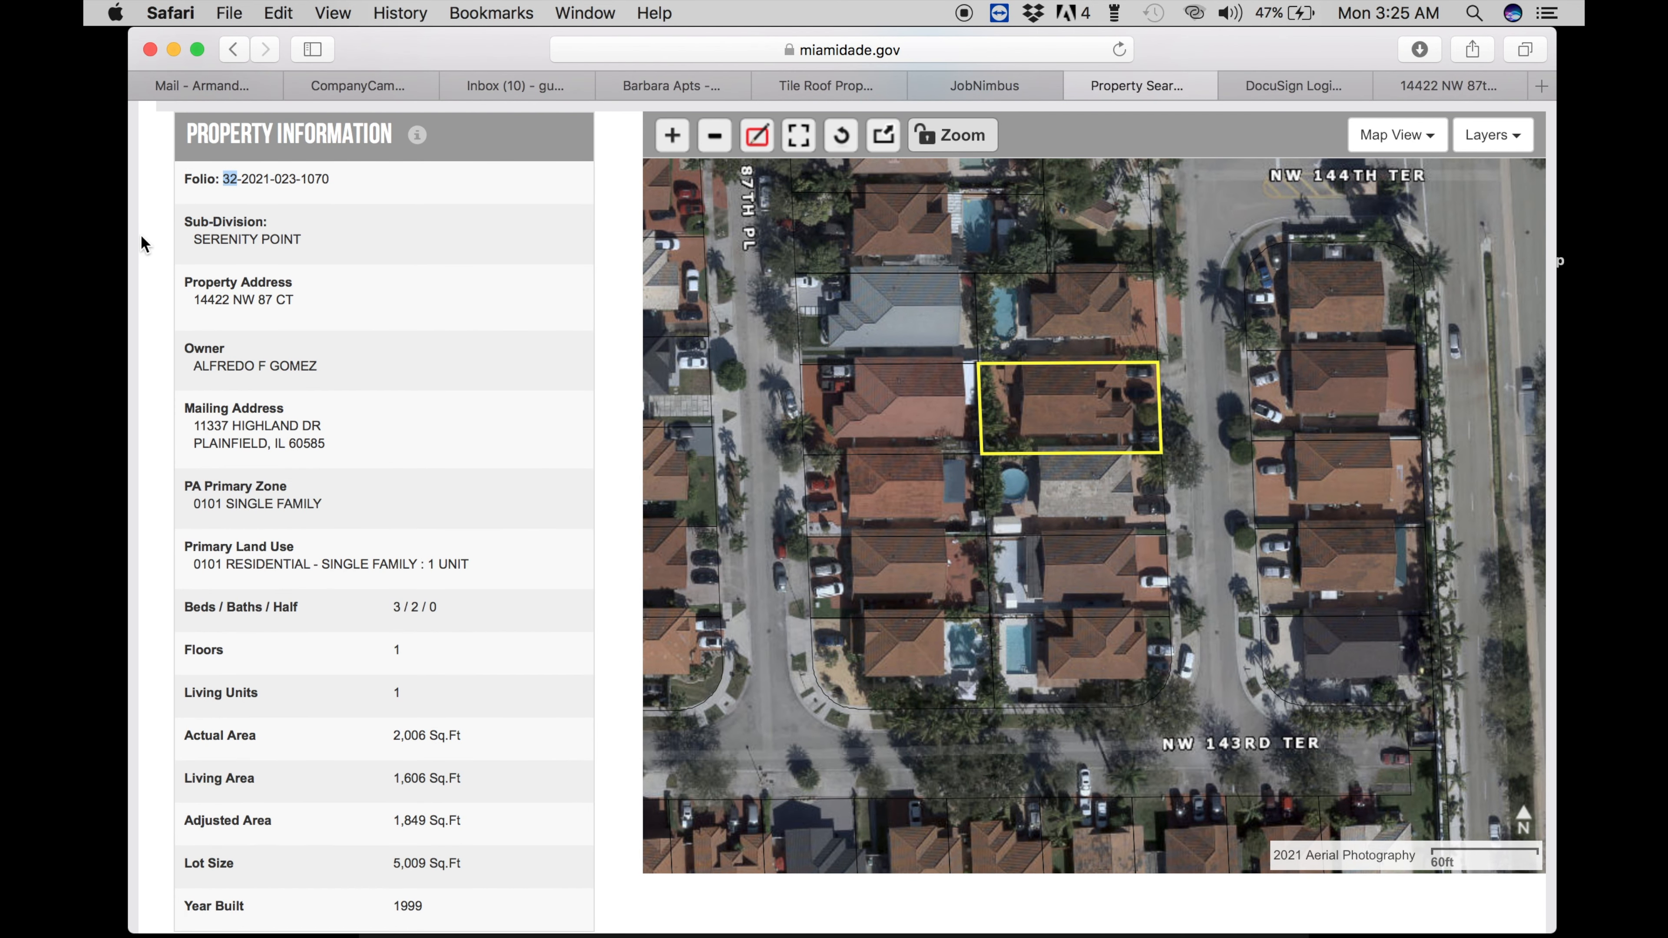
drag(1215, 41, 967, 41)
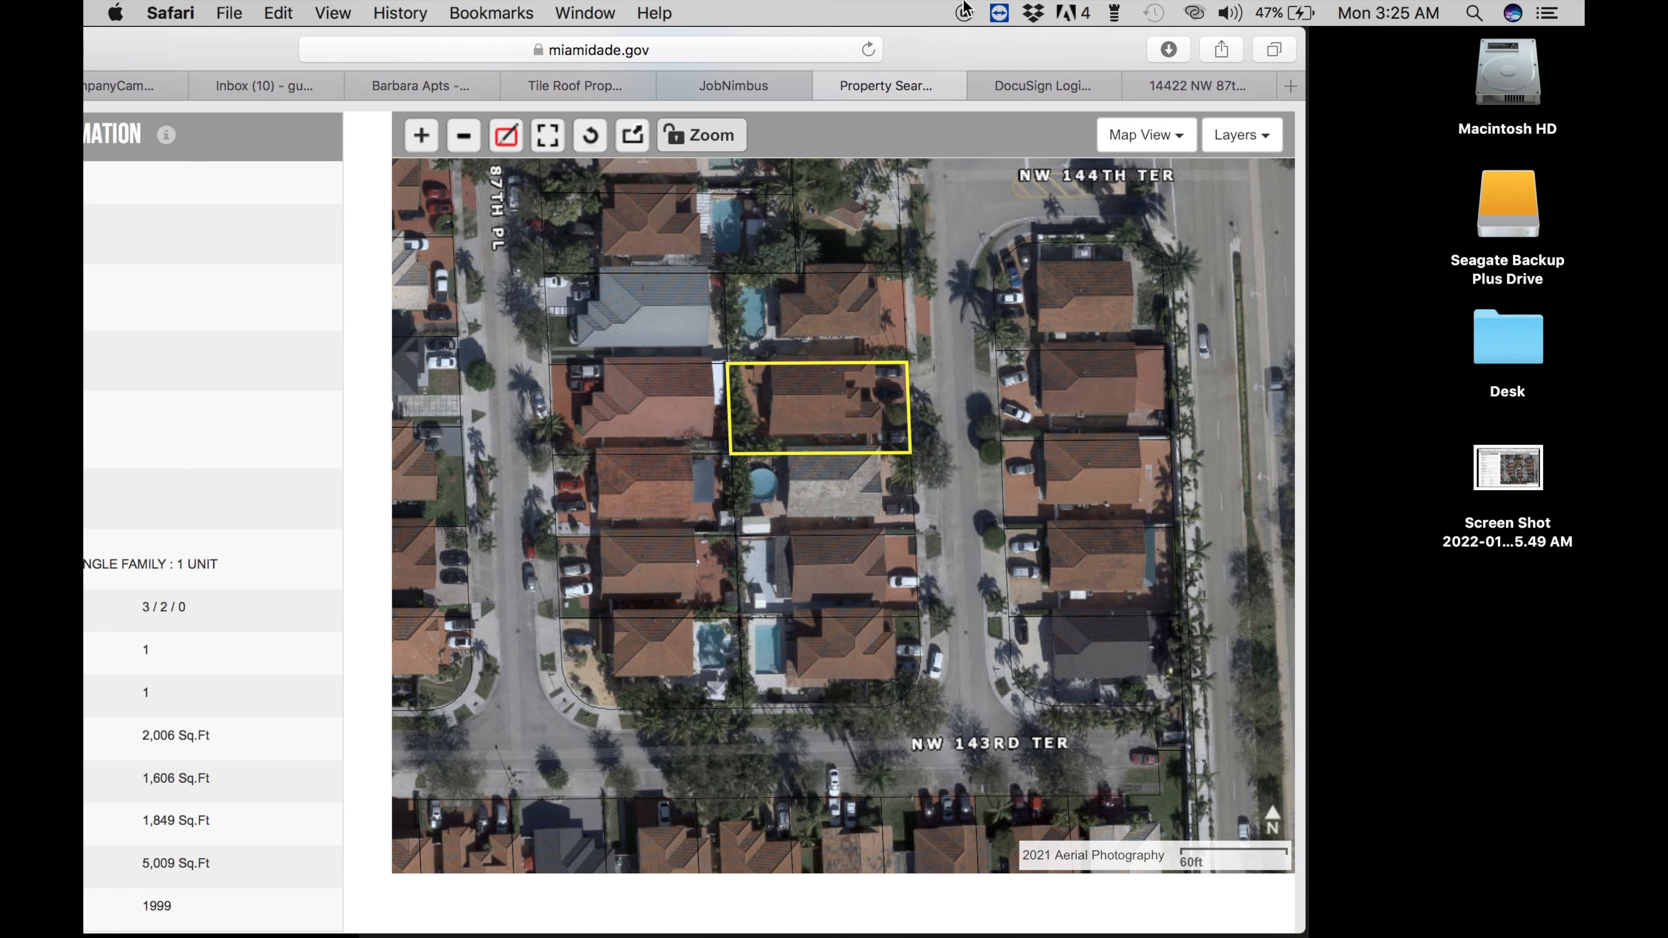
- Drag the new property-map screenshot from the desktop into the customer's Drive folder
click(729, 84)
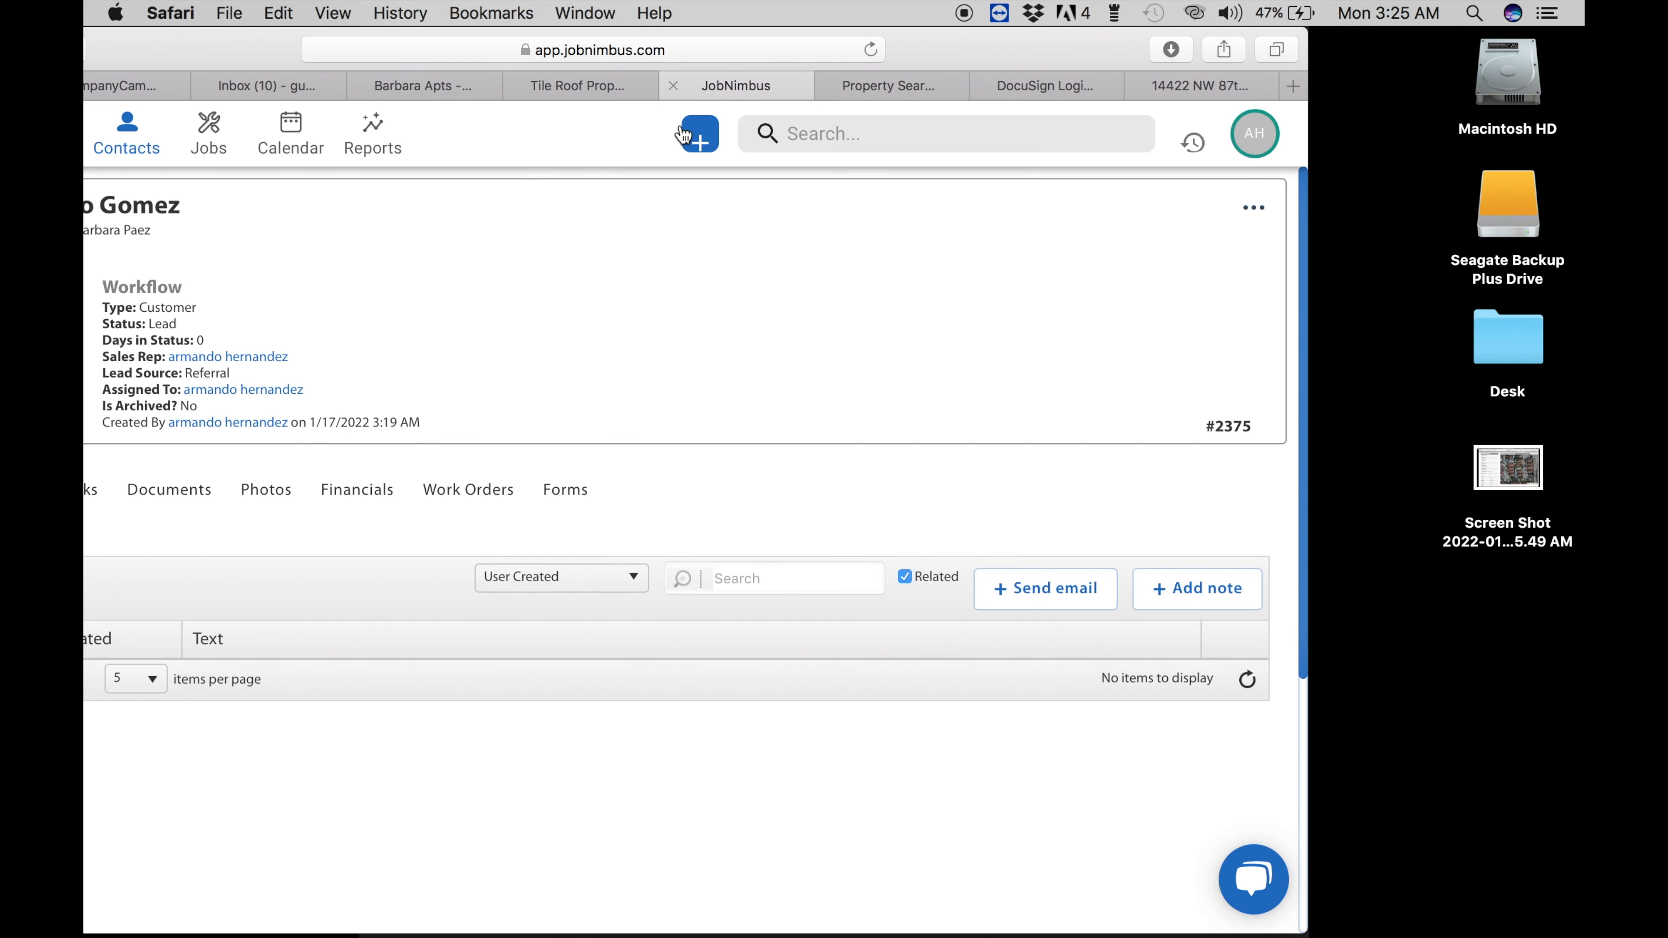
drag(926, 50, 1069, 49)
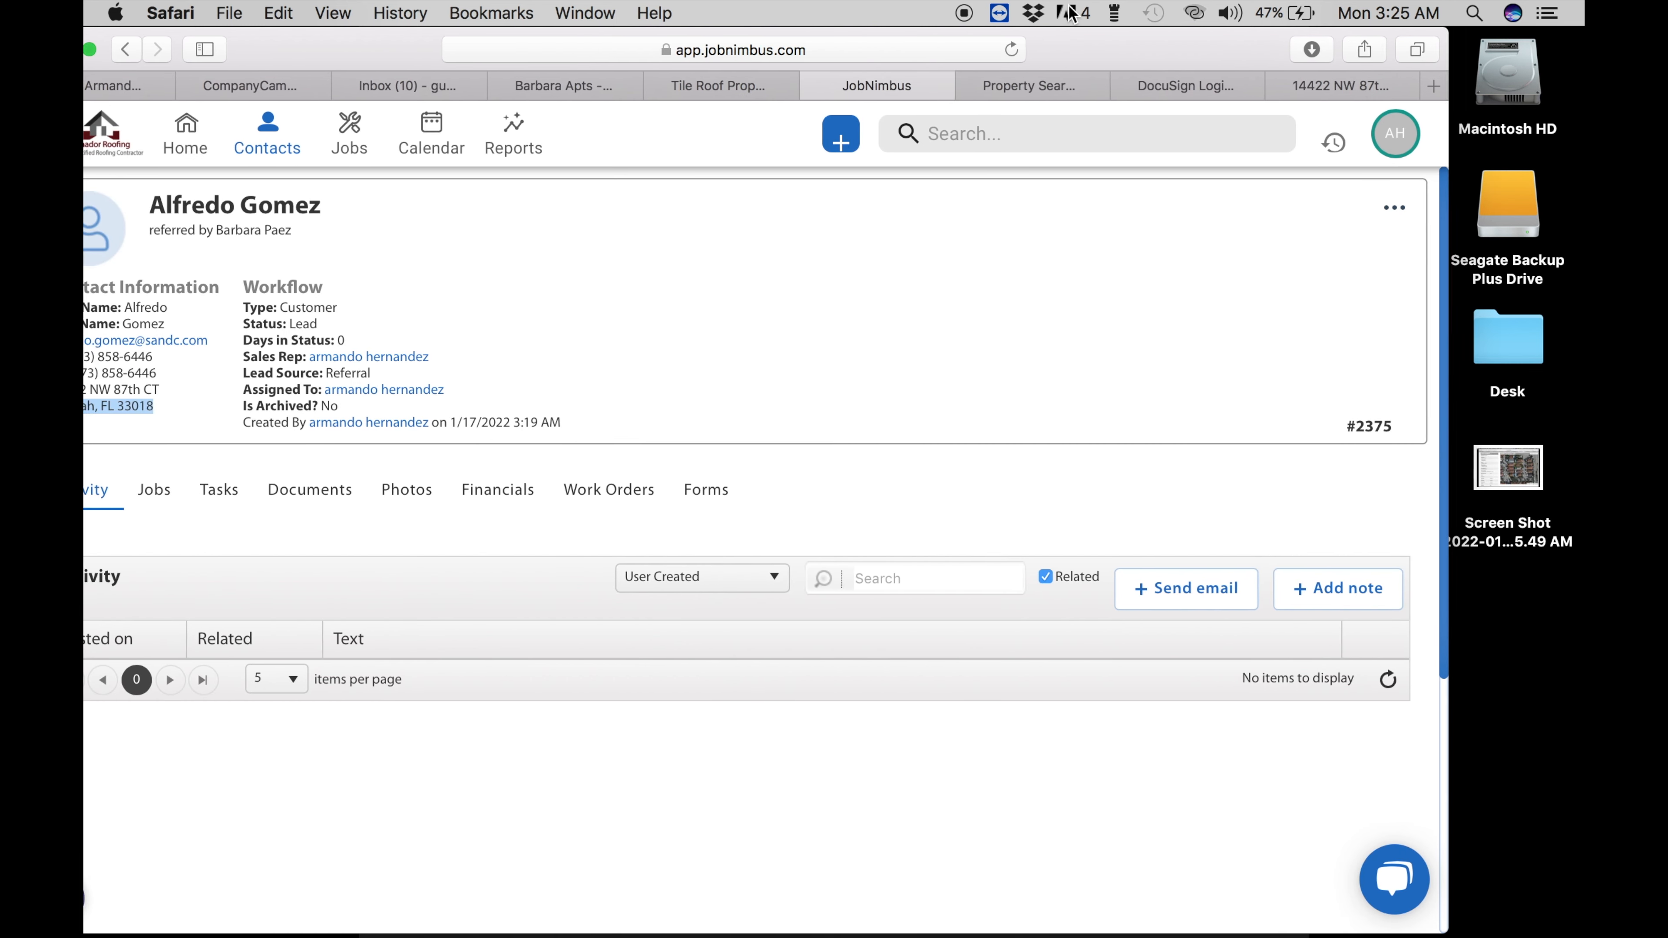
click(625, 90)
drag(1518, 494, 890, 731)
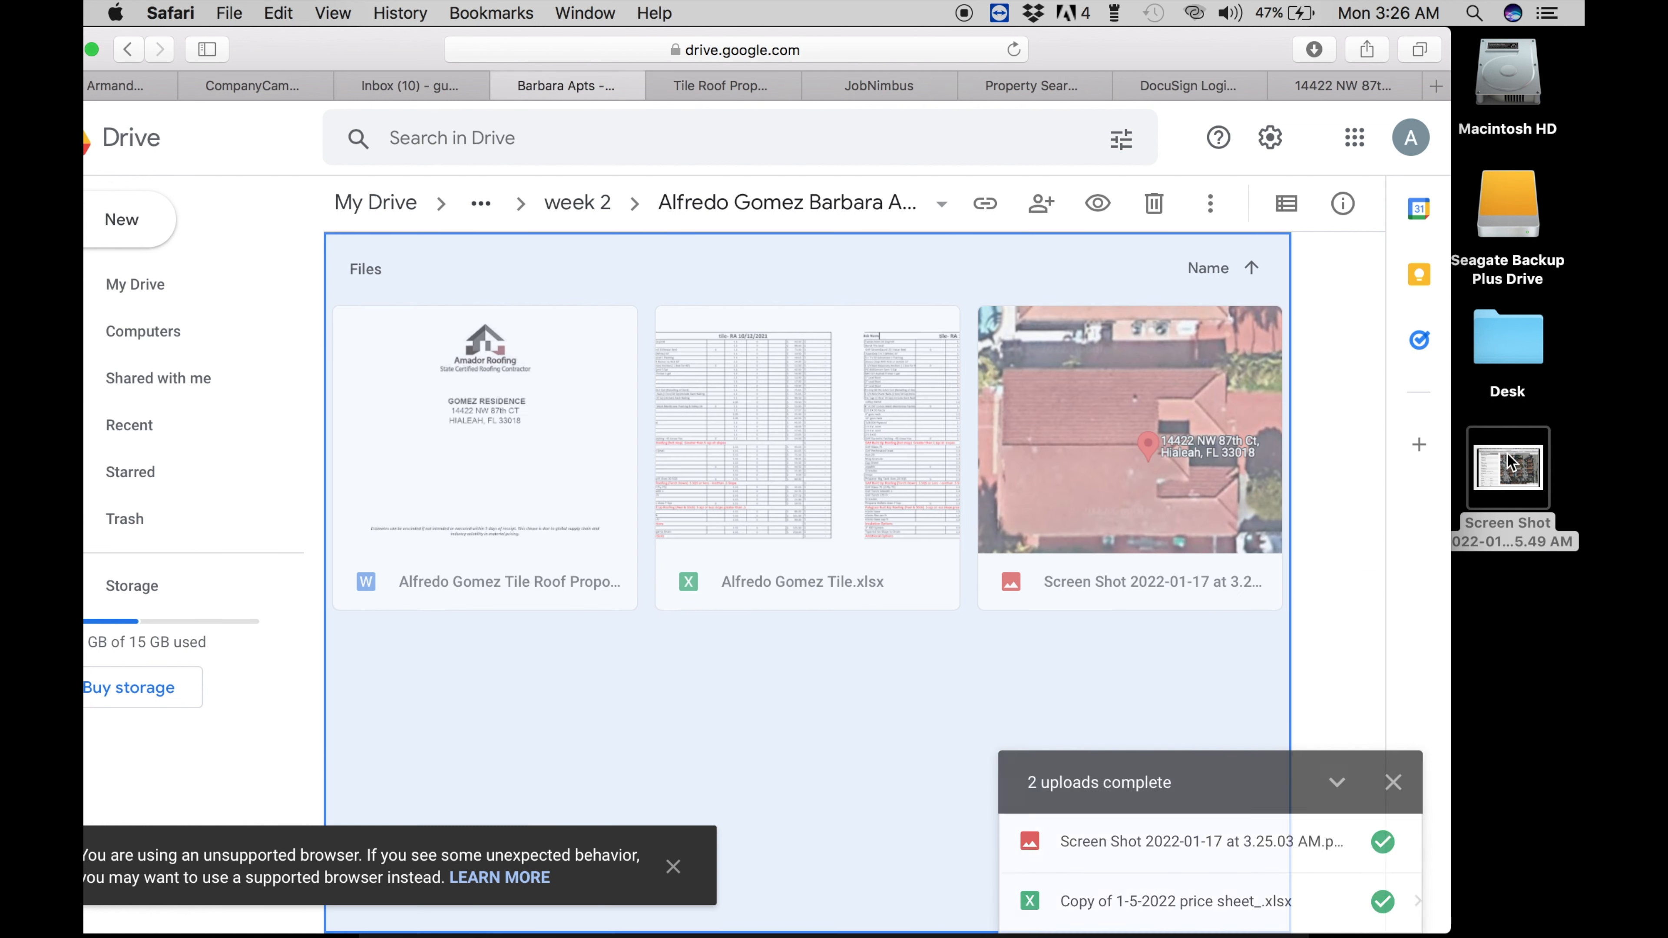
click(1507, 466)
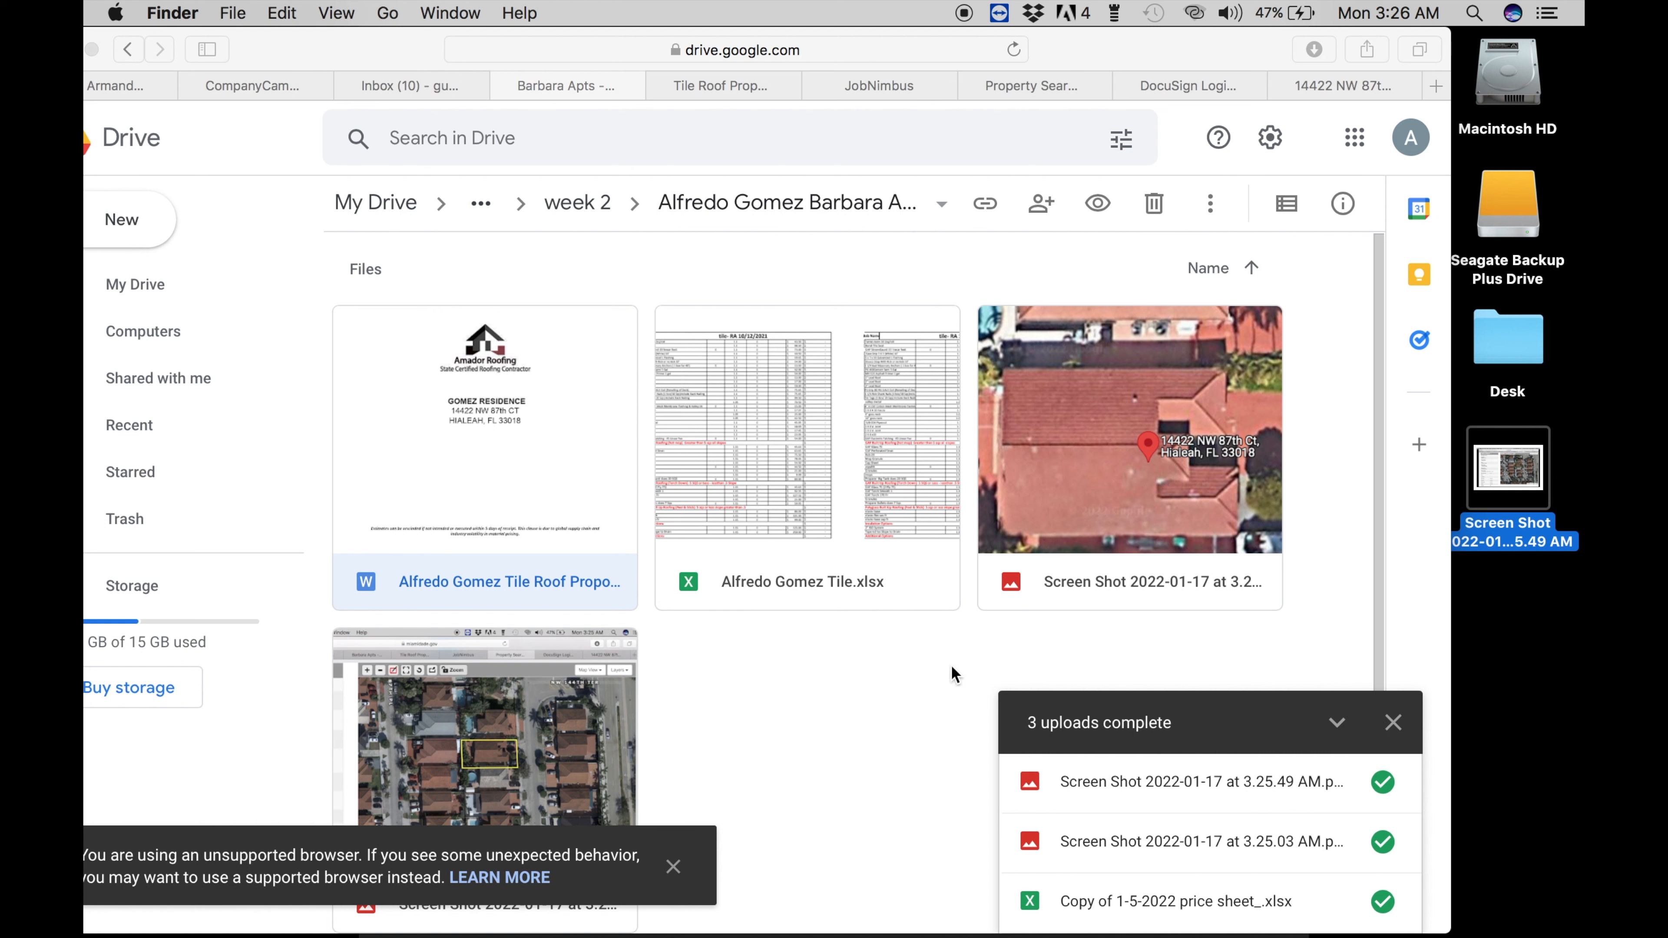
- Remove the uploaded map screenshot from the Drive folder to trash
click(518, 727)
click(518, 727)
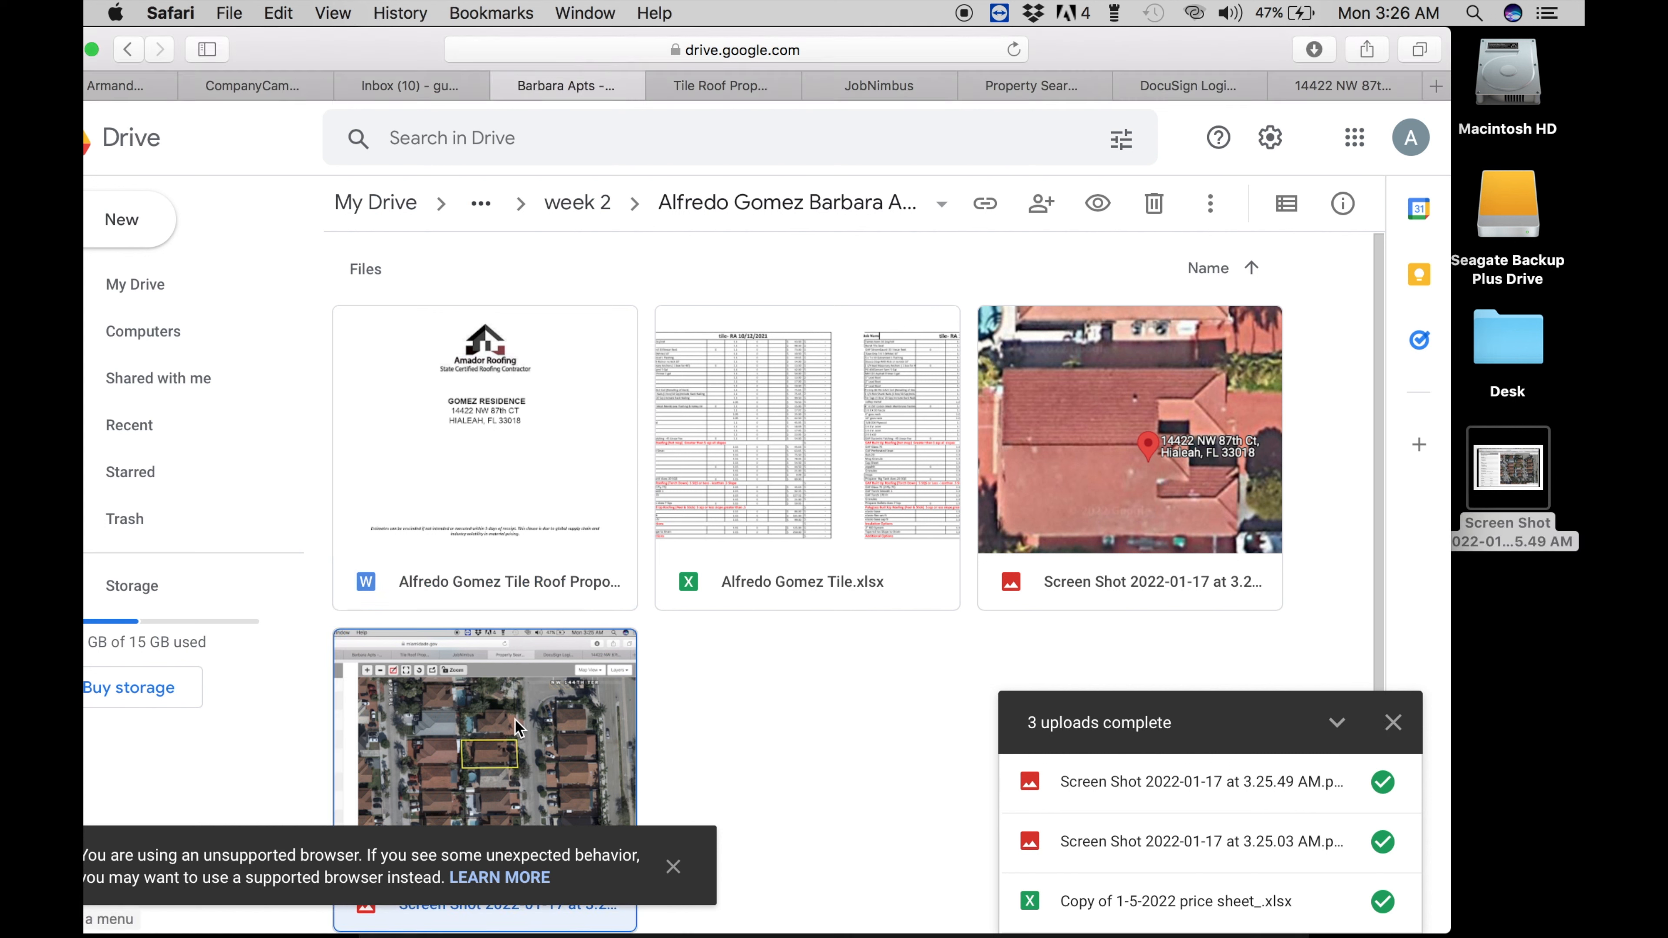
right_click(519, 728)
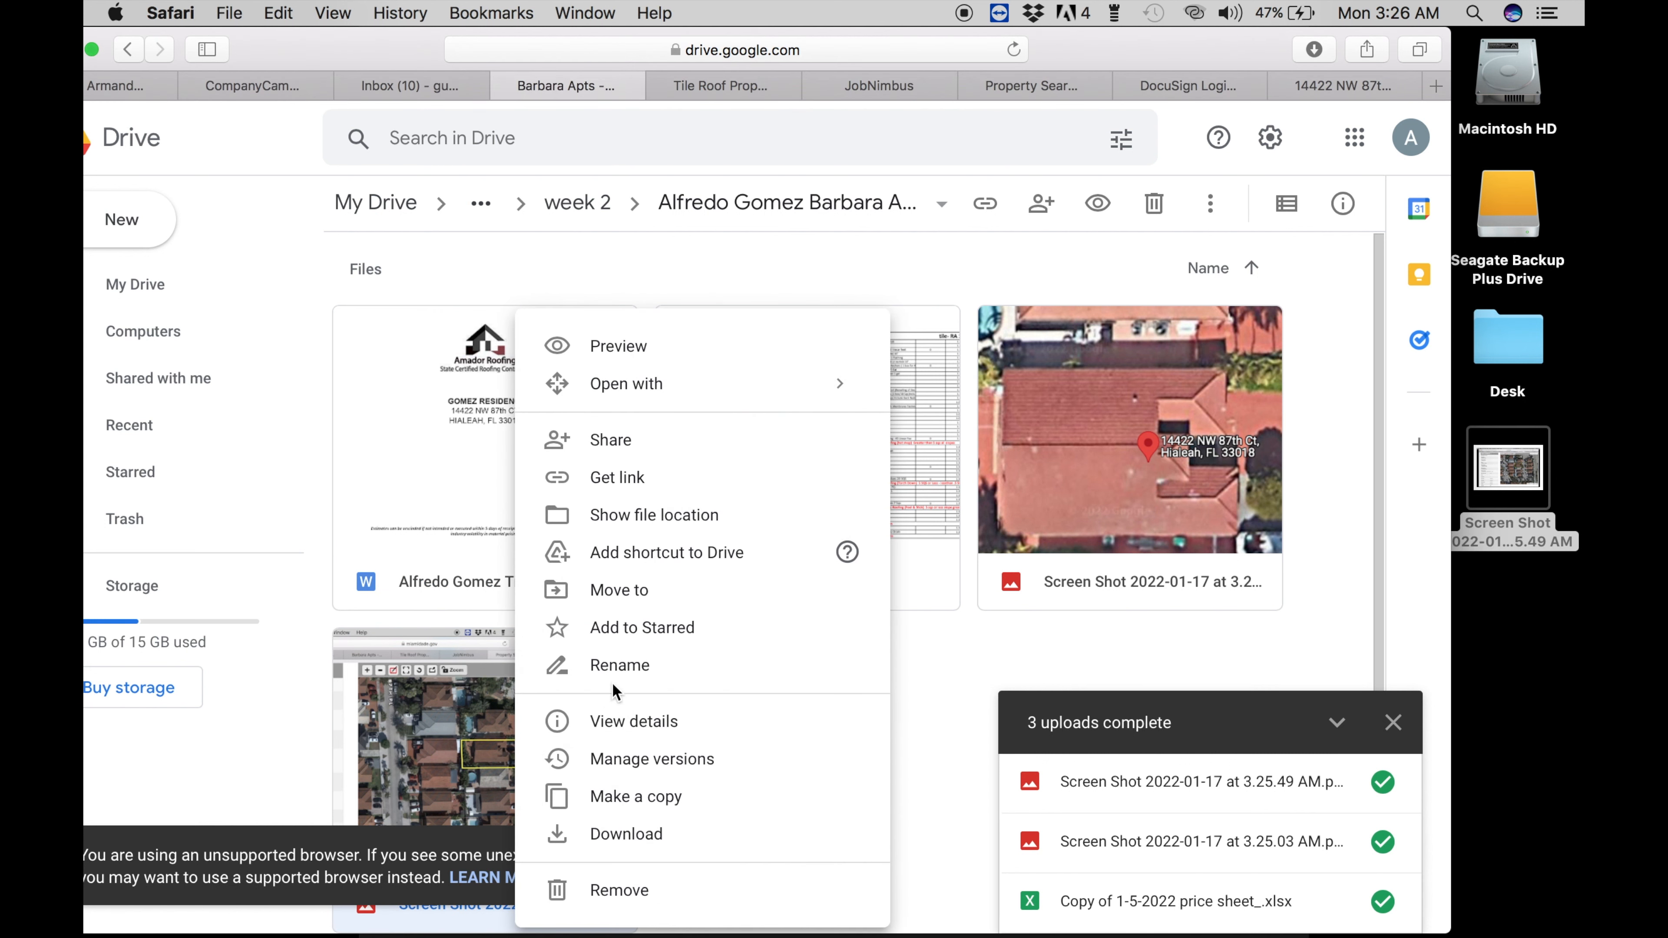
click(620, 892)
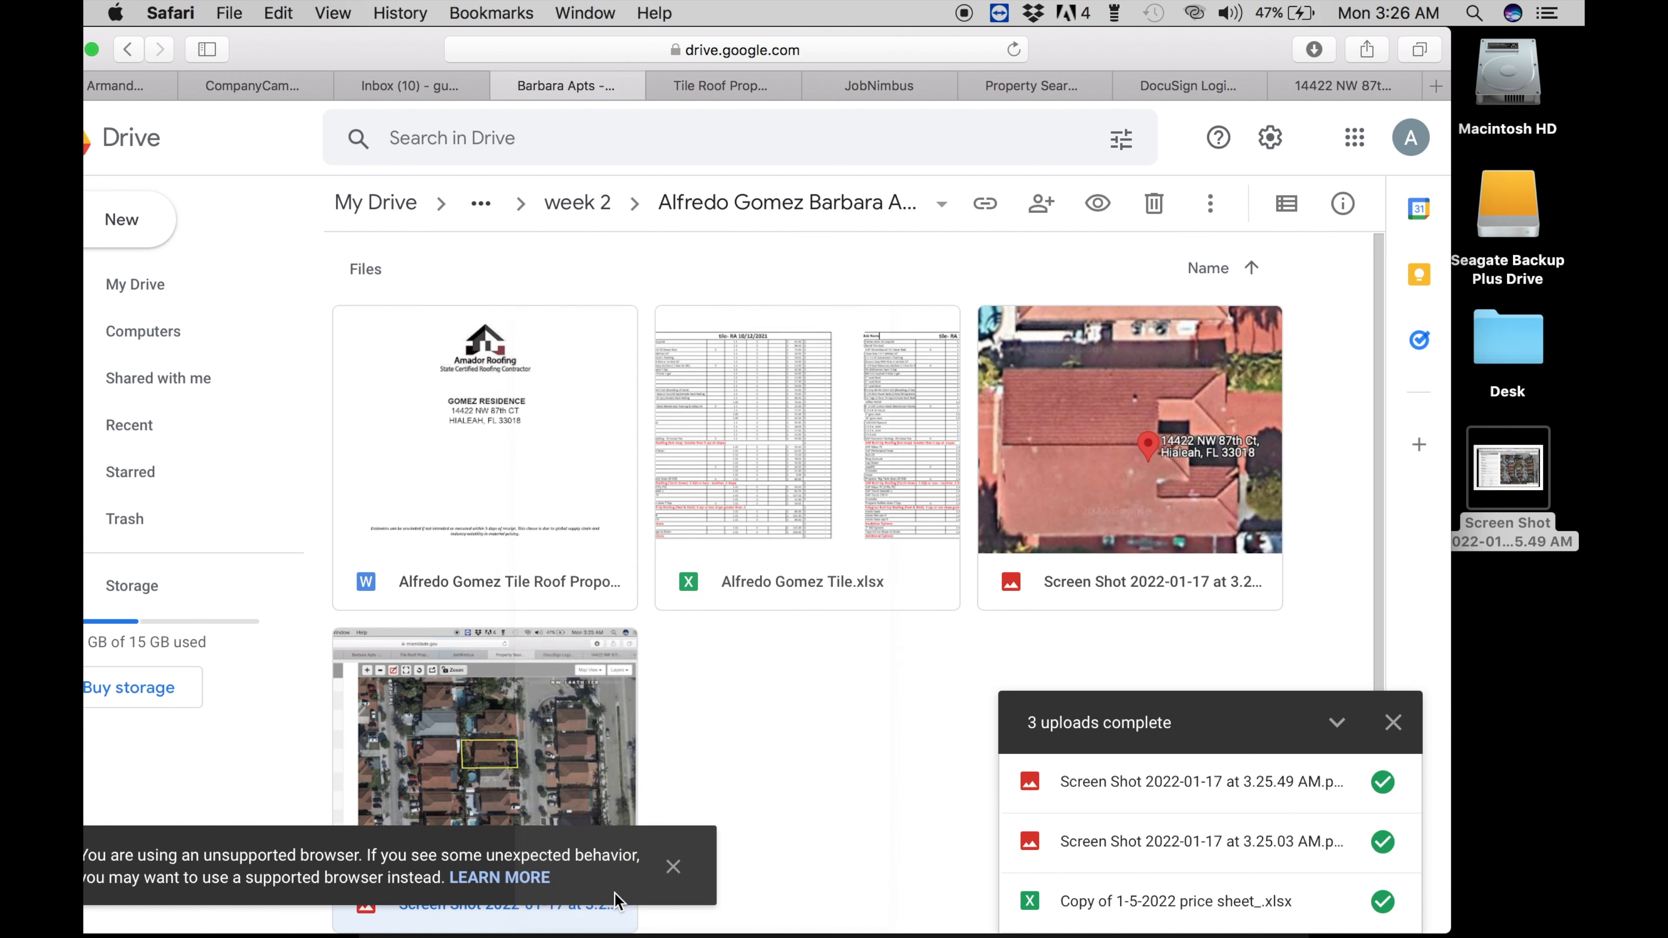
- Crop the property-search screenshot to the browser page in Preview, then drag it into the Drive folder
click(1498, 468)
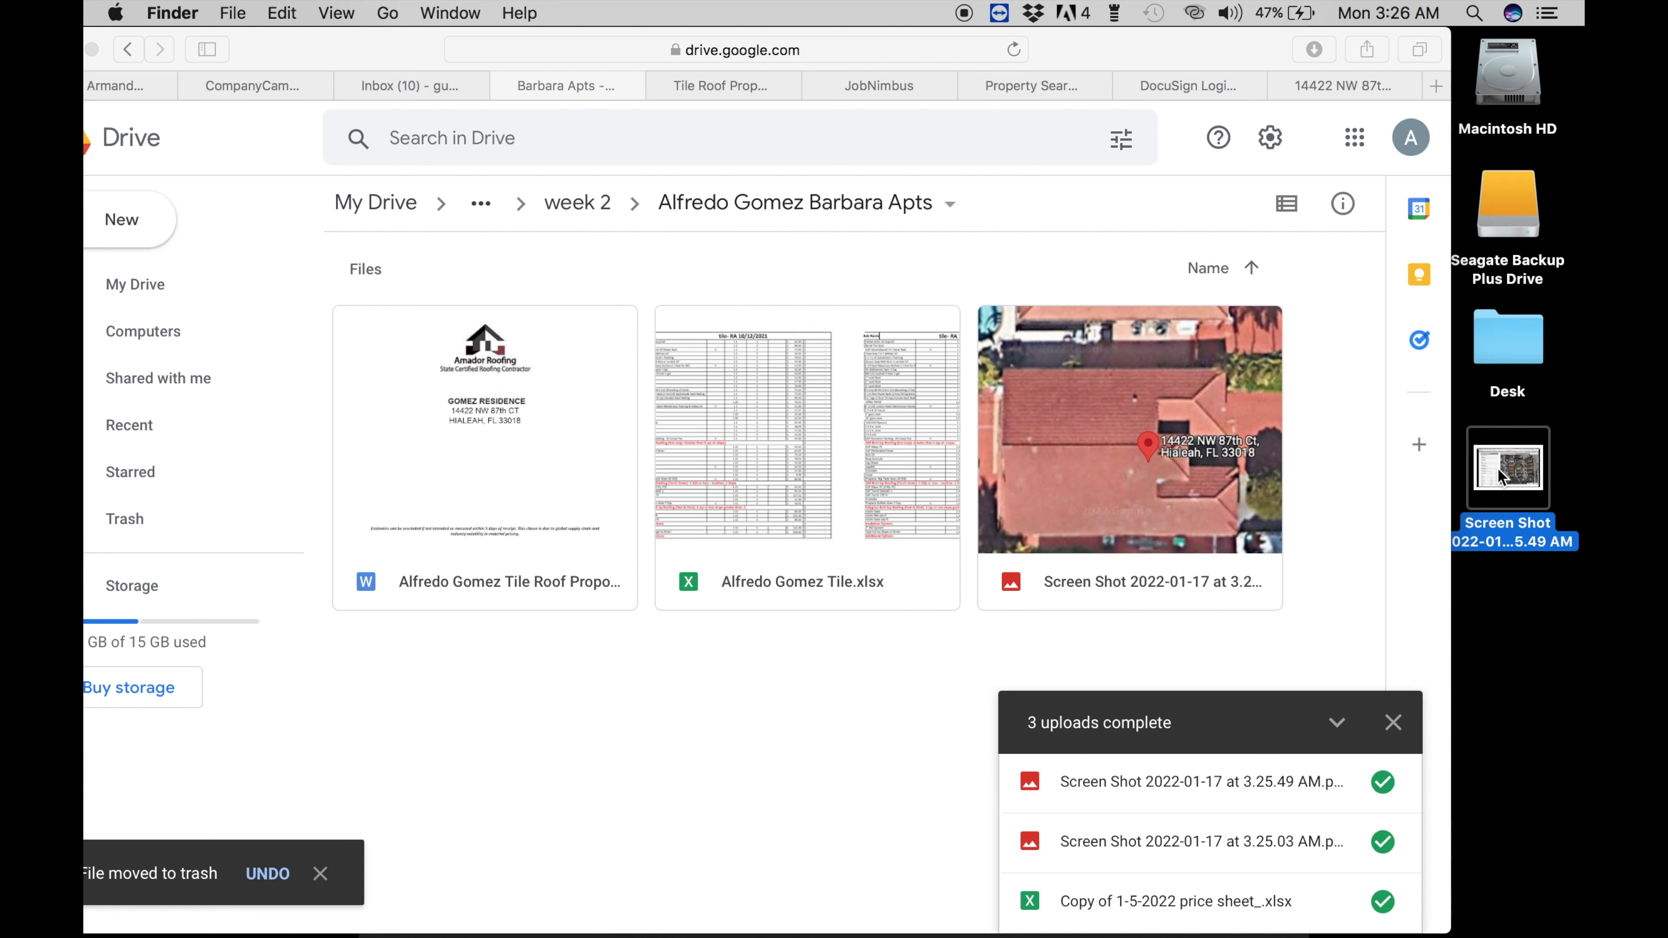
right_click(1498, 468)
mouse_move(1301, 353)
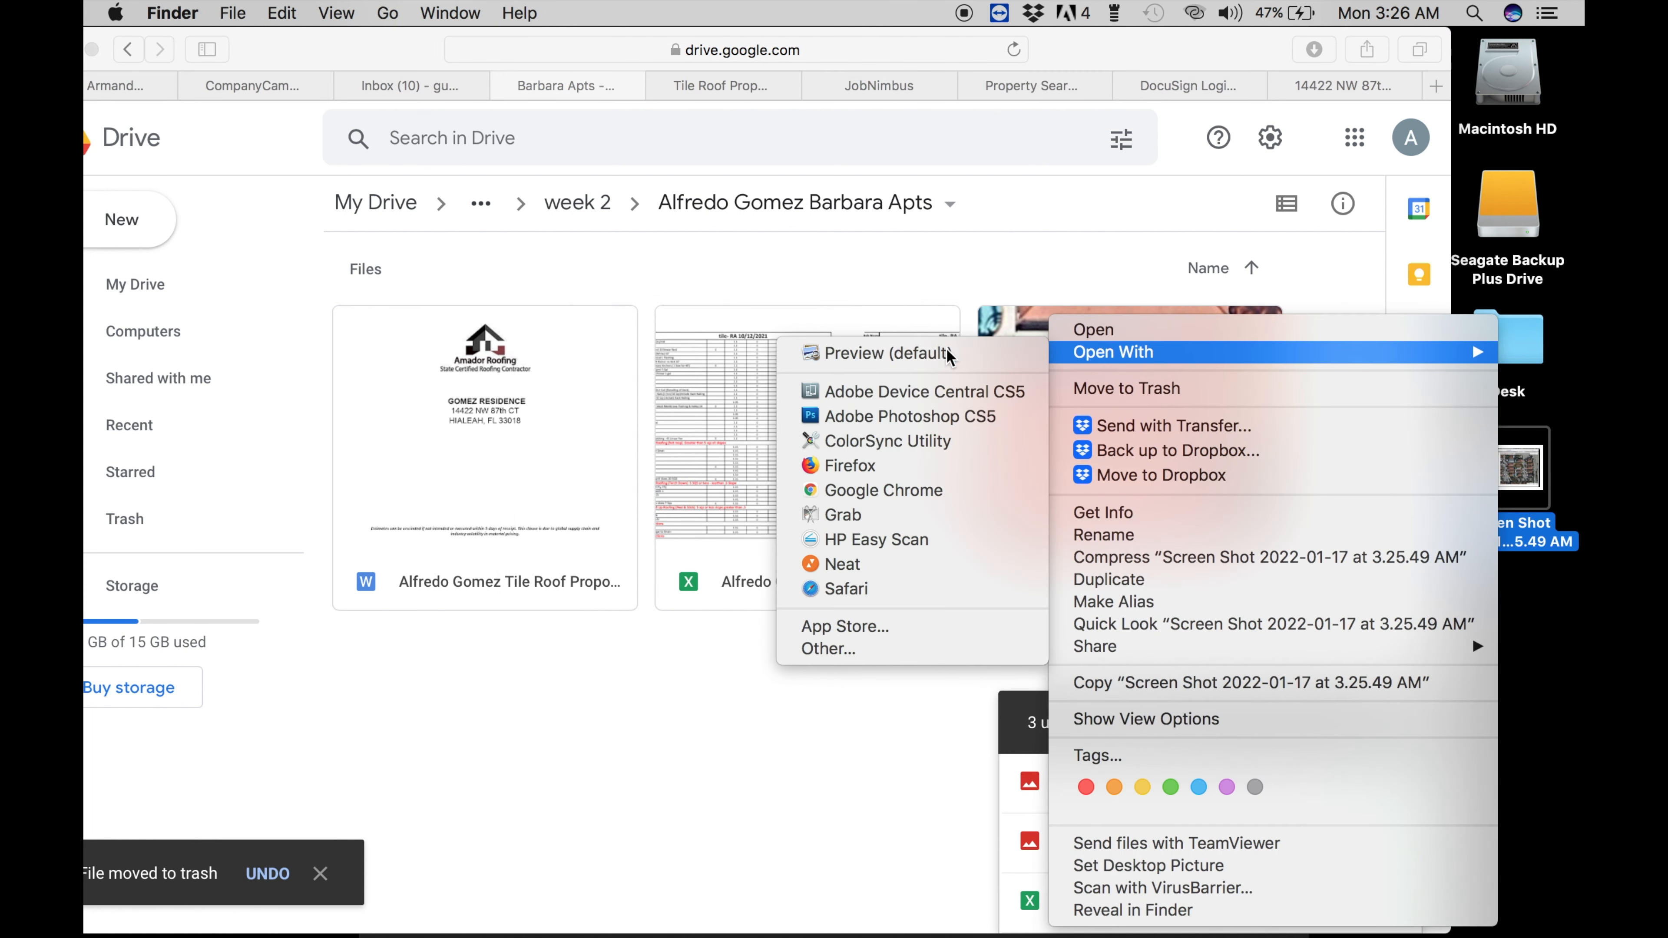
click(888, 353)
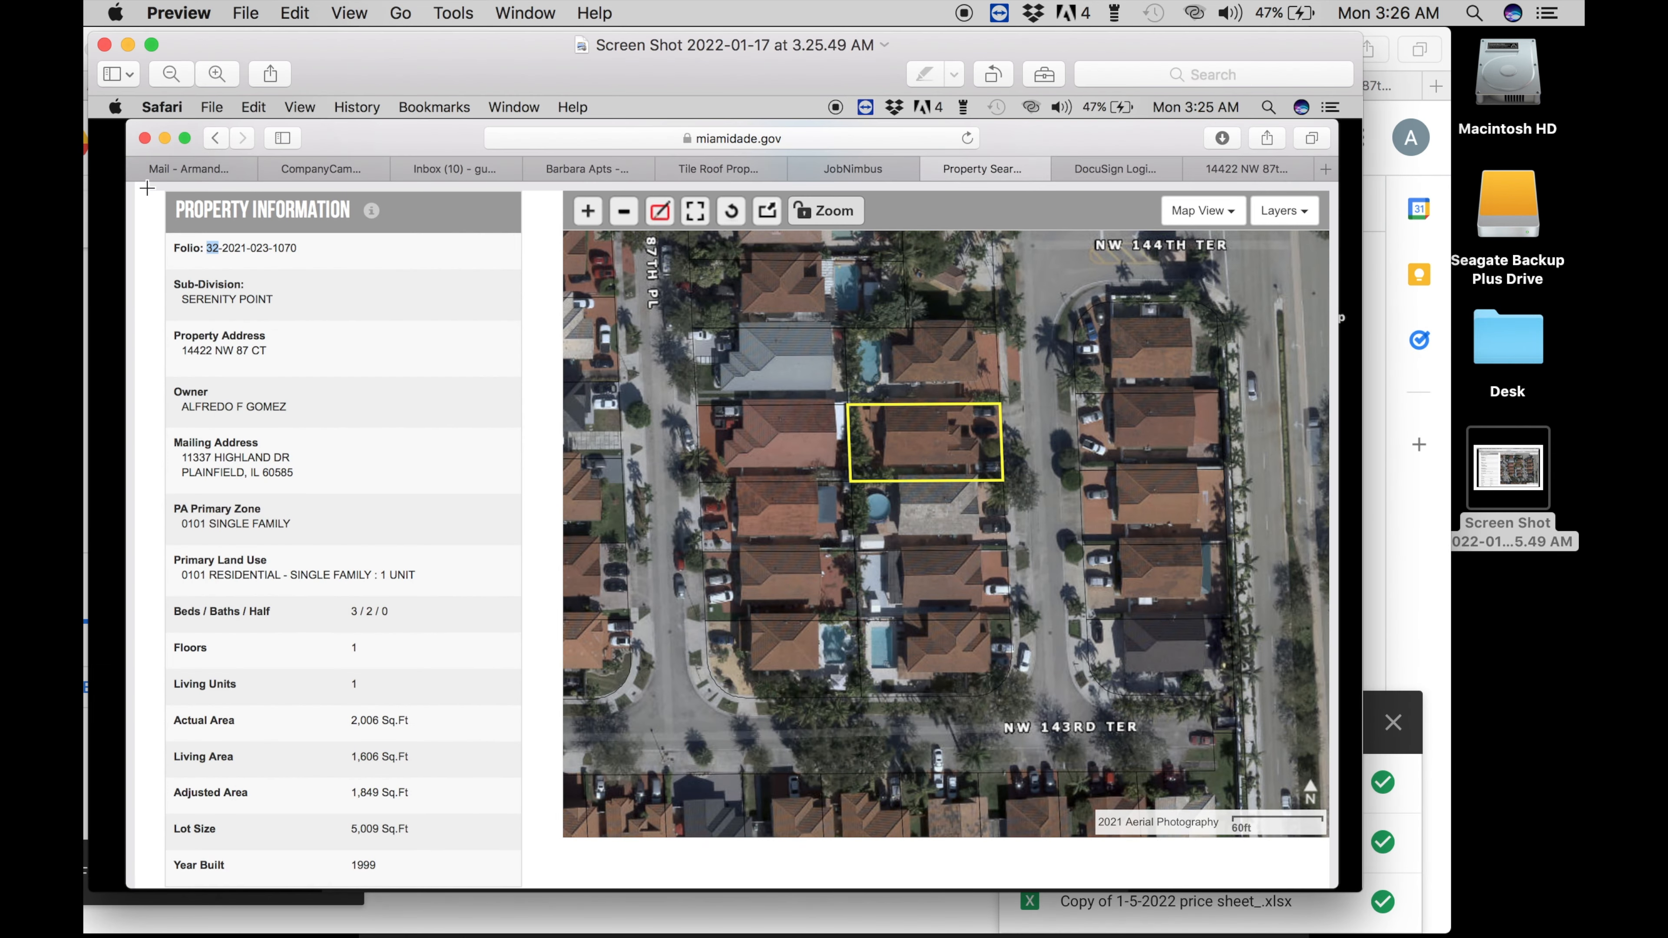
drag(147, 192, 1323, 889)
key(super+k)
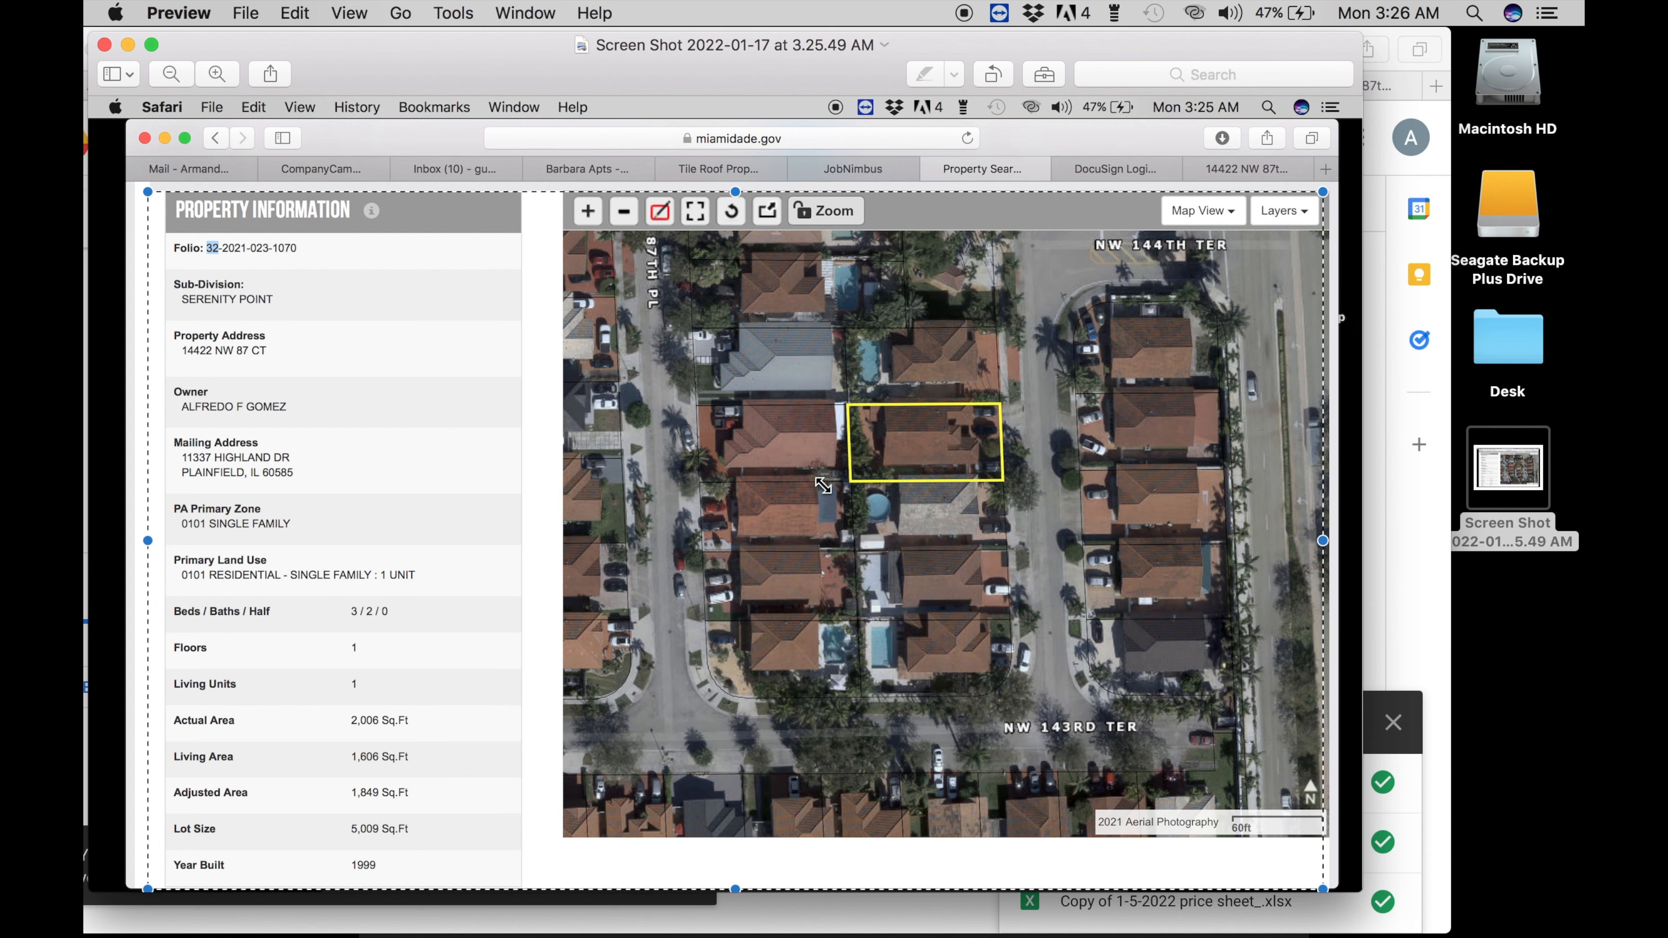
click(104, 44)
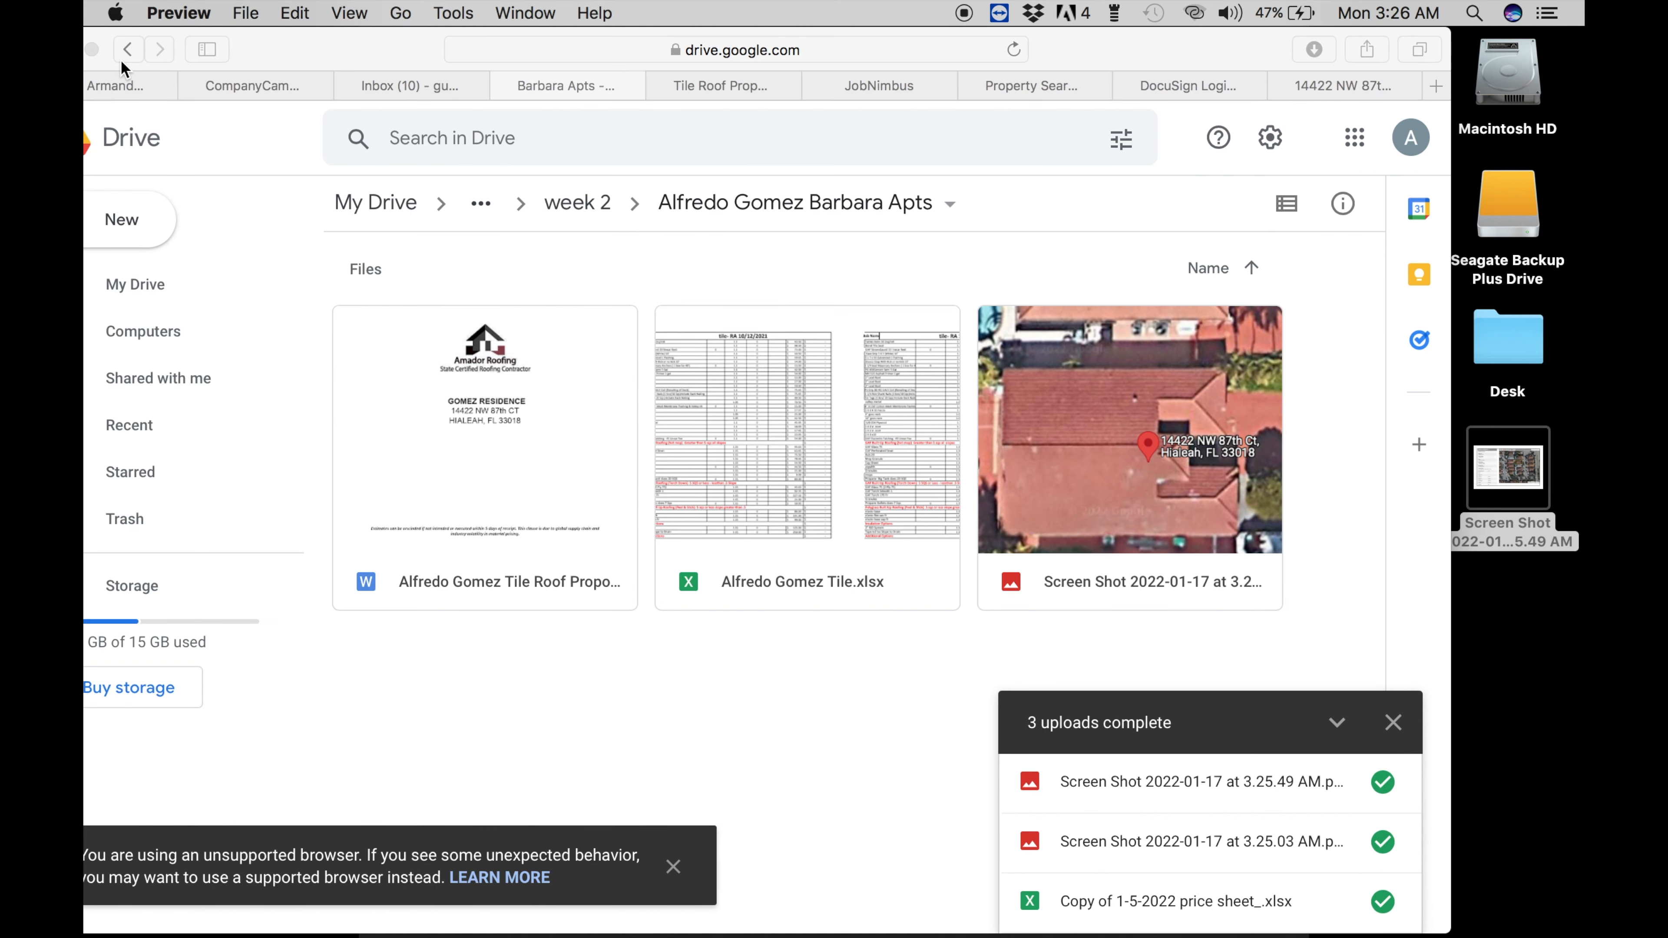
drag(1477, 473, 816, 641)
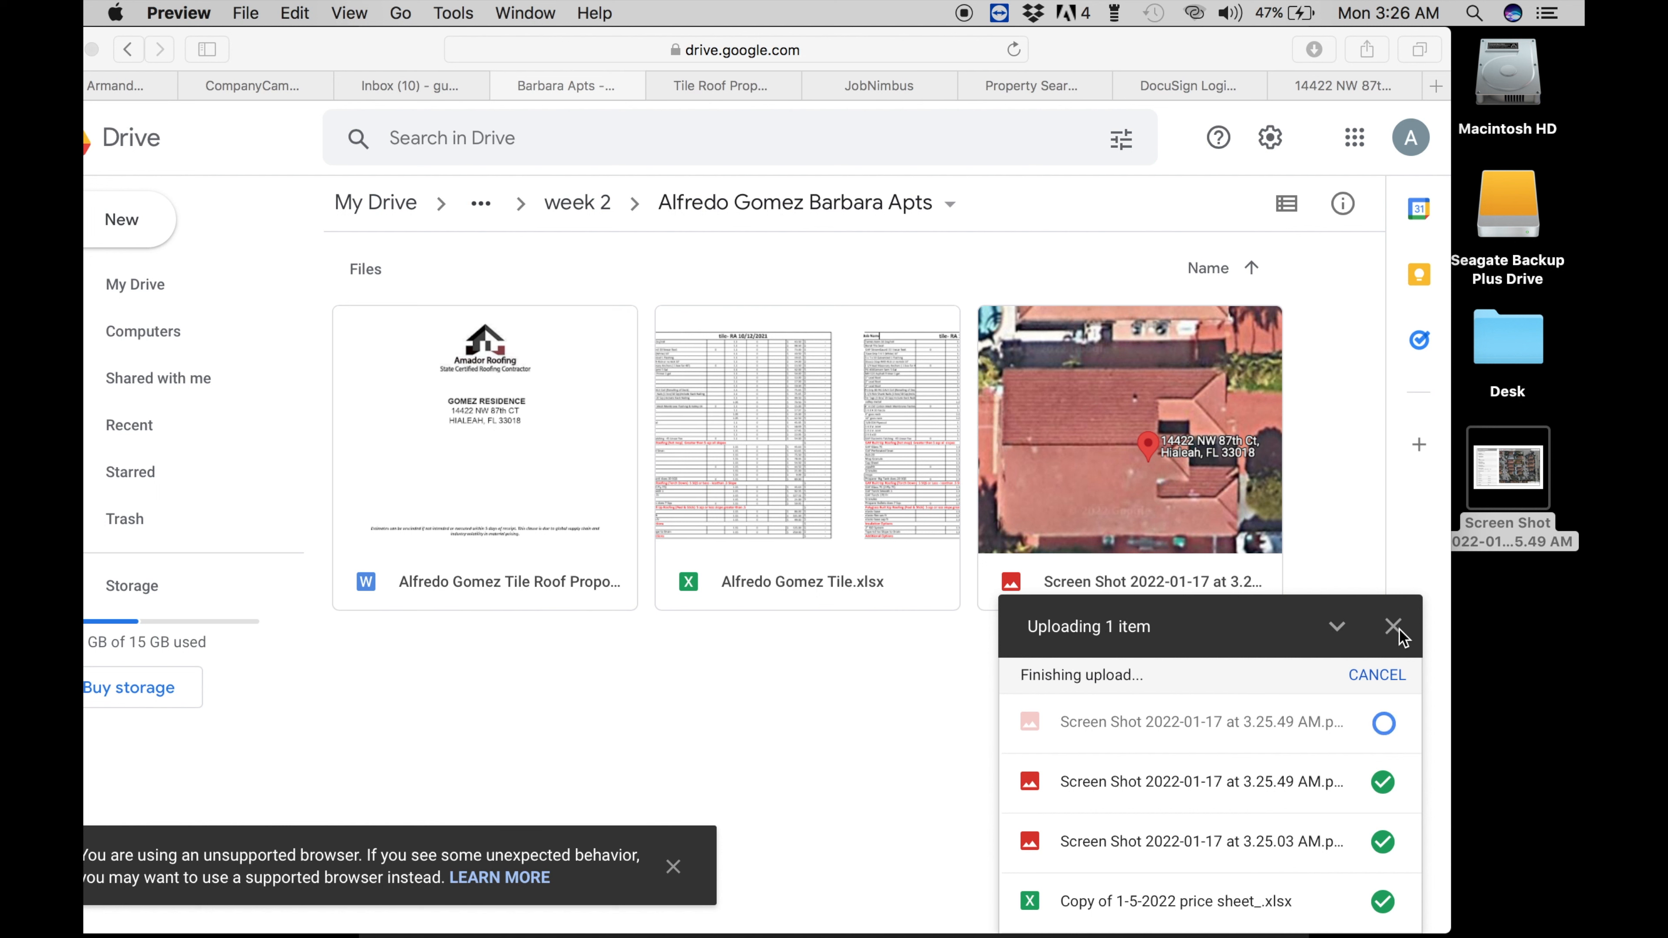
- Trash the 3.25.49 AM desktop screenshot and dismiss Drive's finished uploads summary
click(1514, 470)
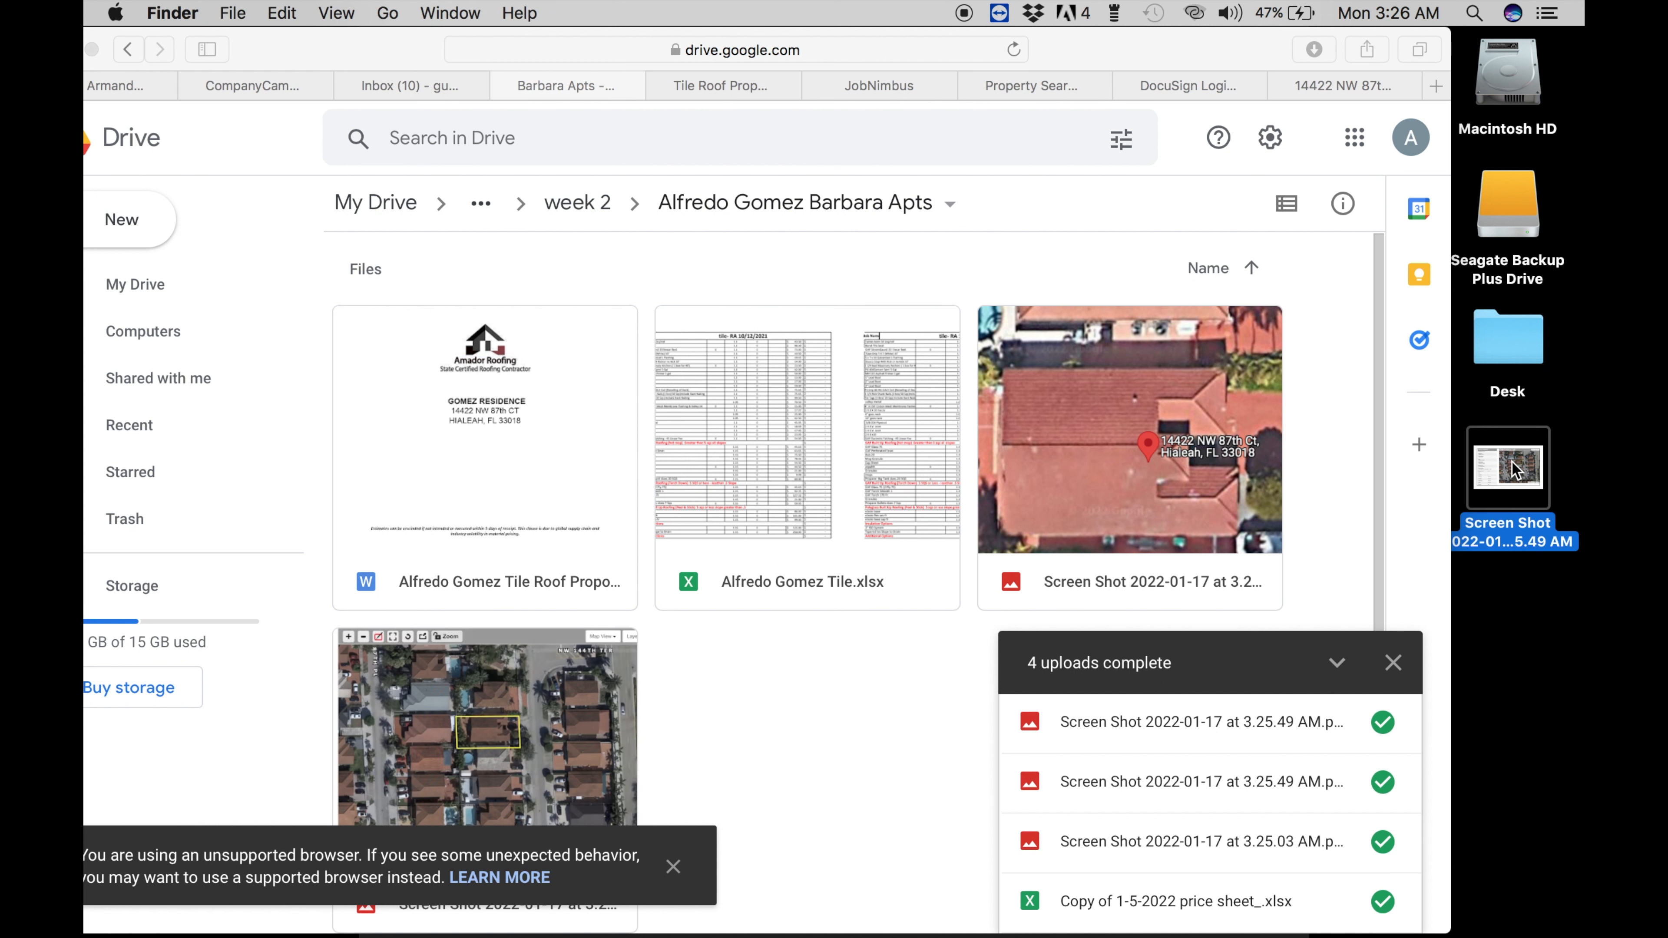
right_click(1514, 470)
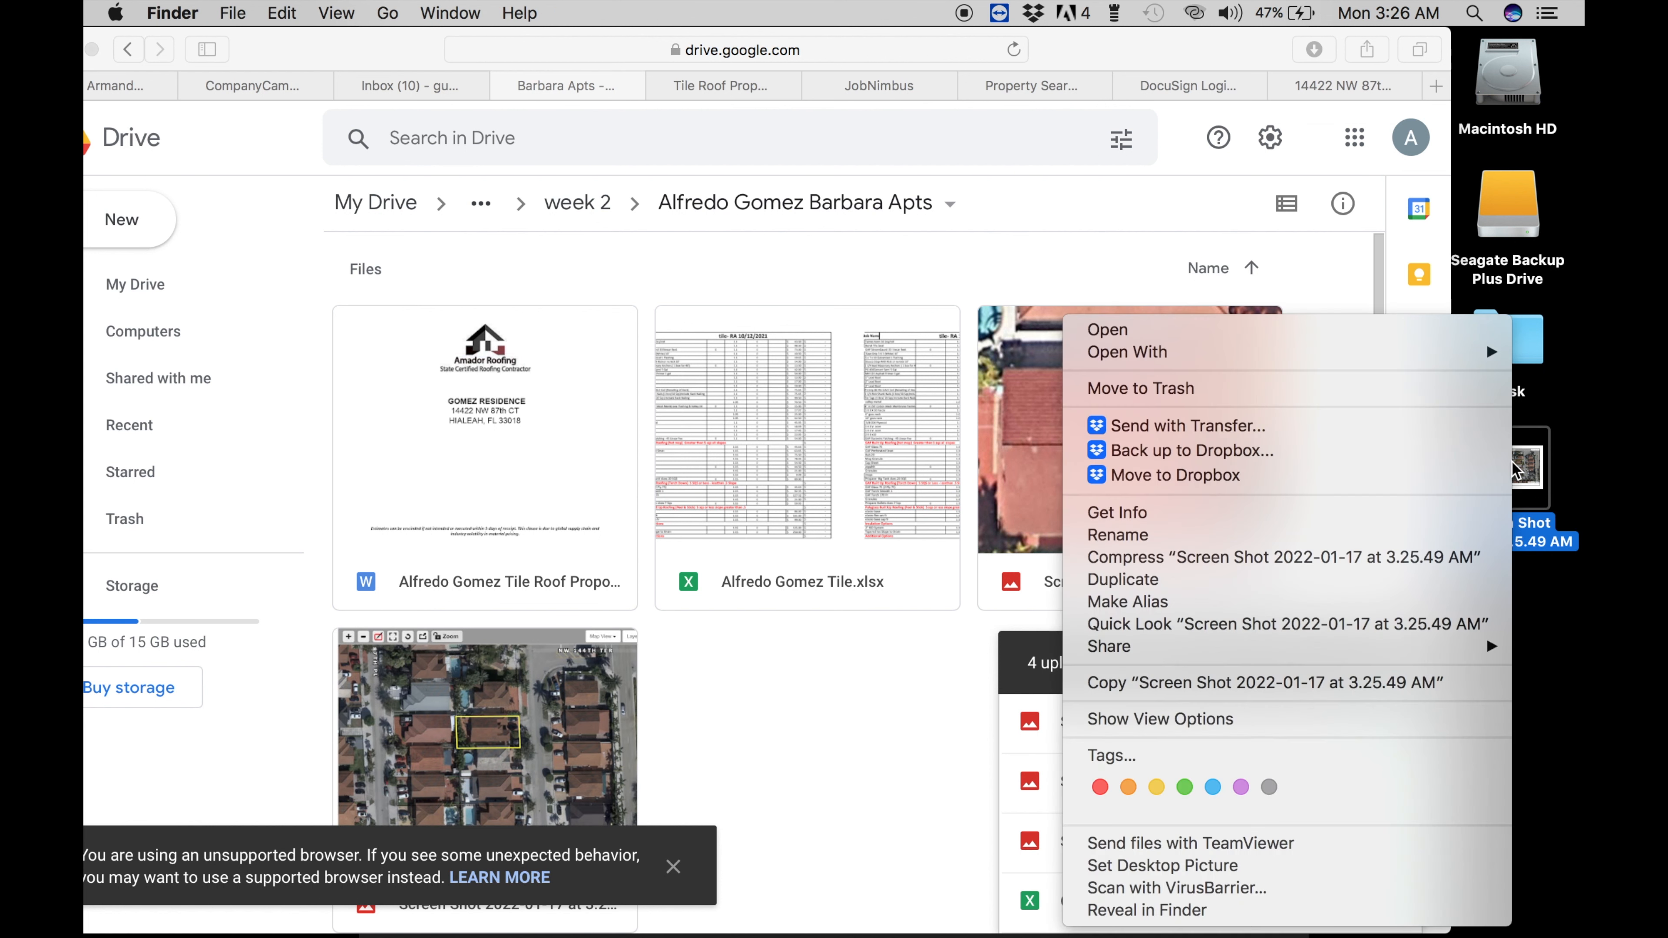
click(1360, 391)
click(1393, 665)
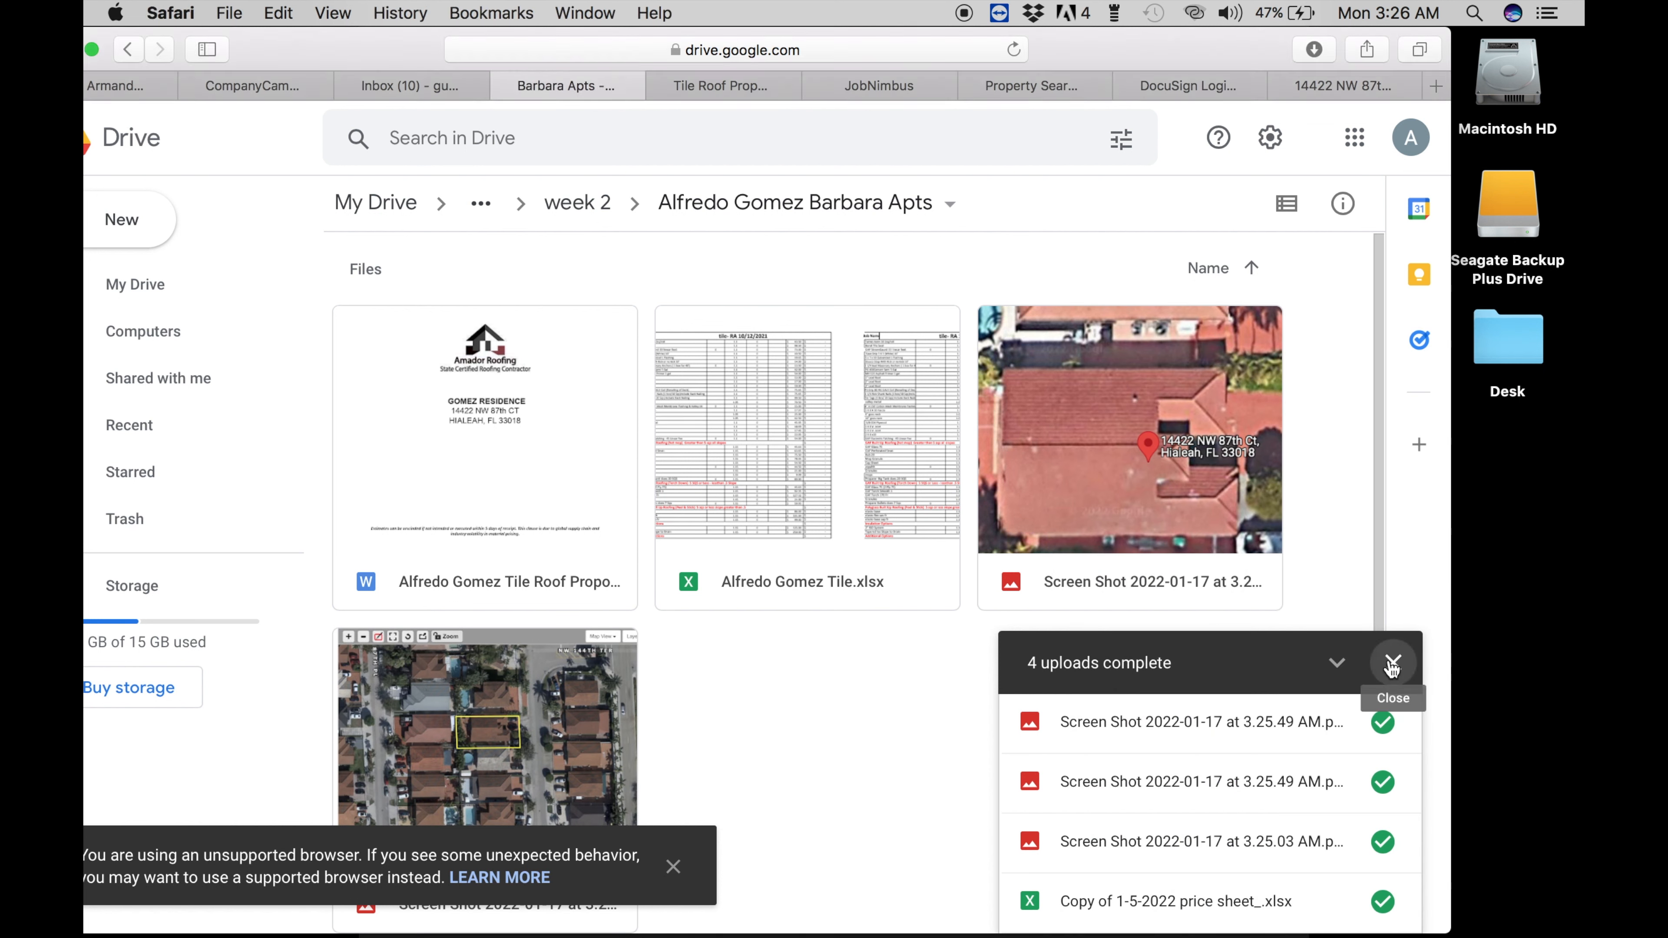
click(1393, 665)
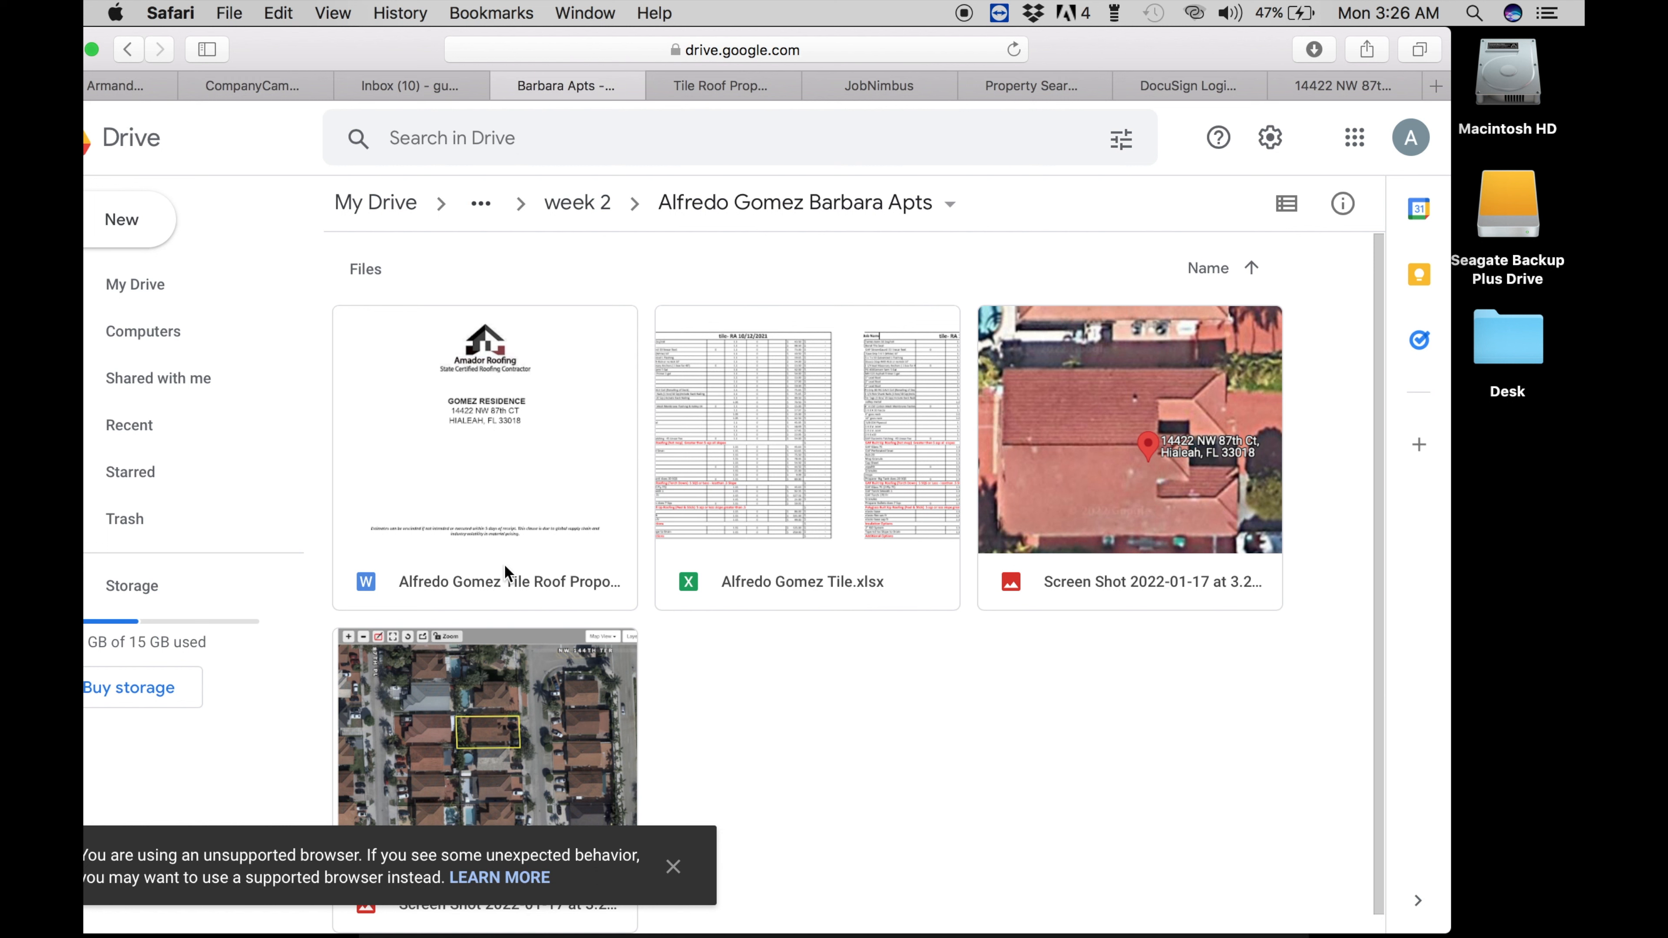
- Drag the 3.25.03 AM screenshot from Trash back to the desktop and open the tile roof proposal
mouse_move(1120, 934)
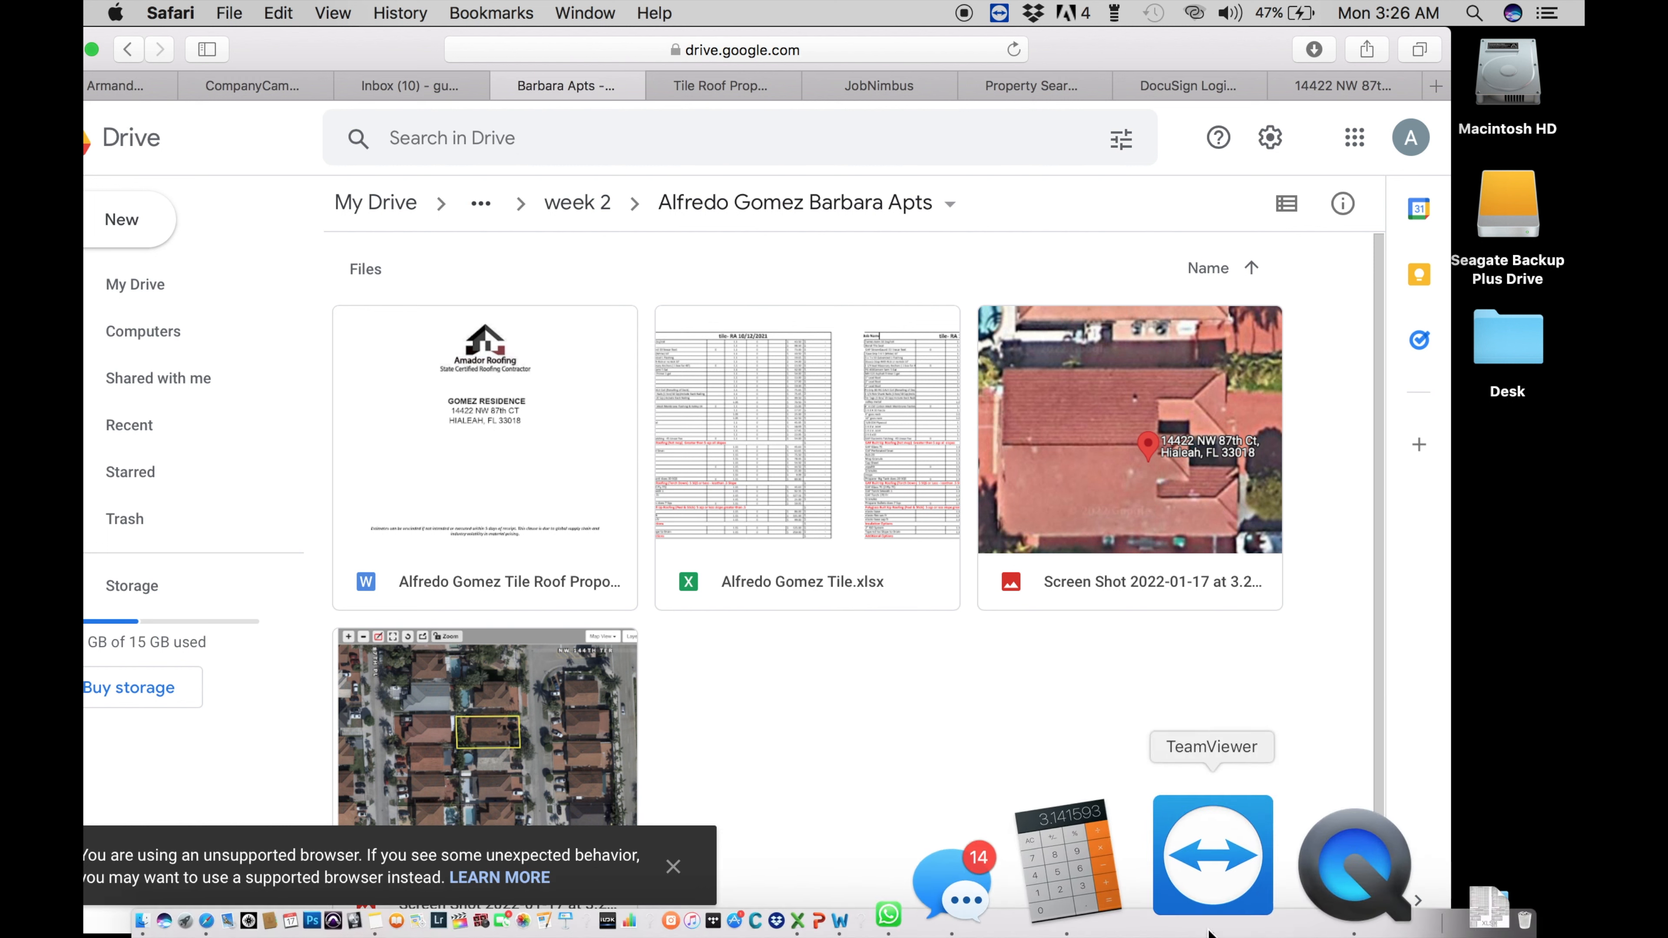
click(1269, 867)
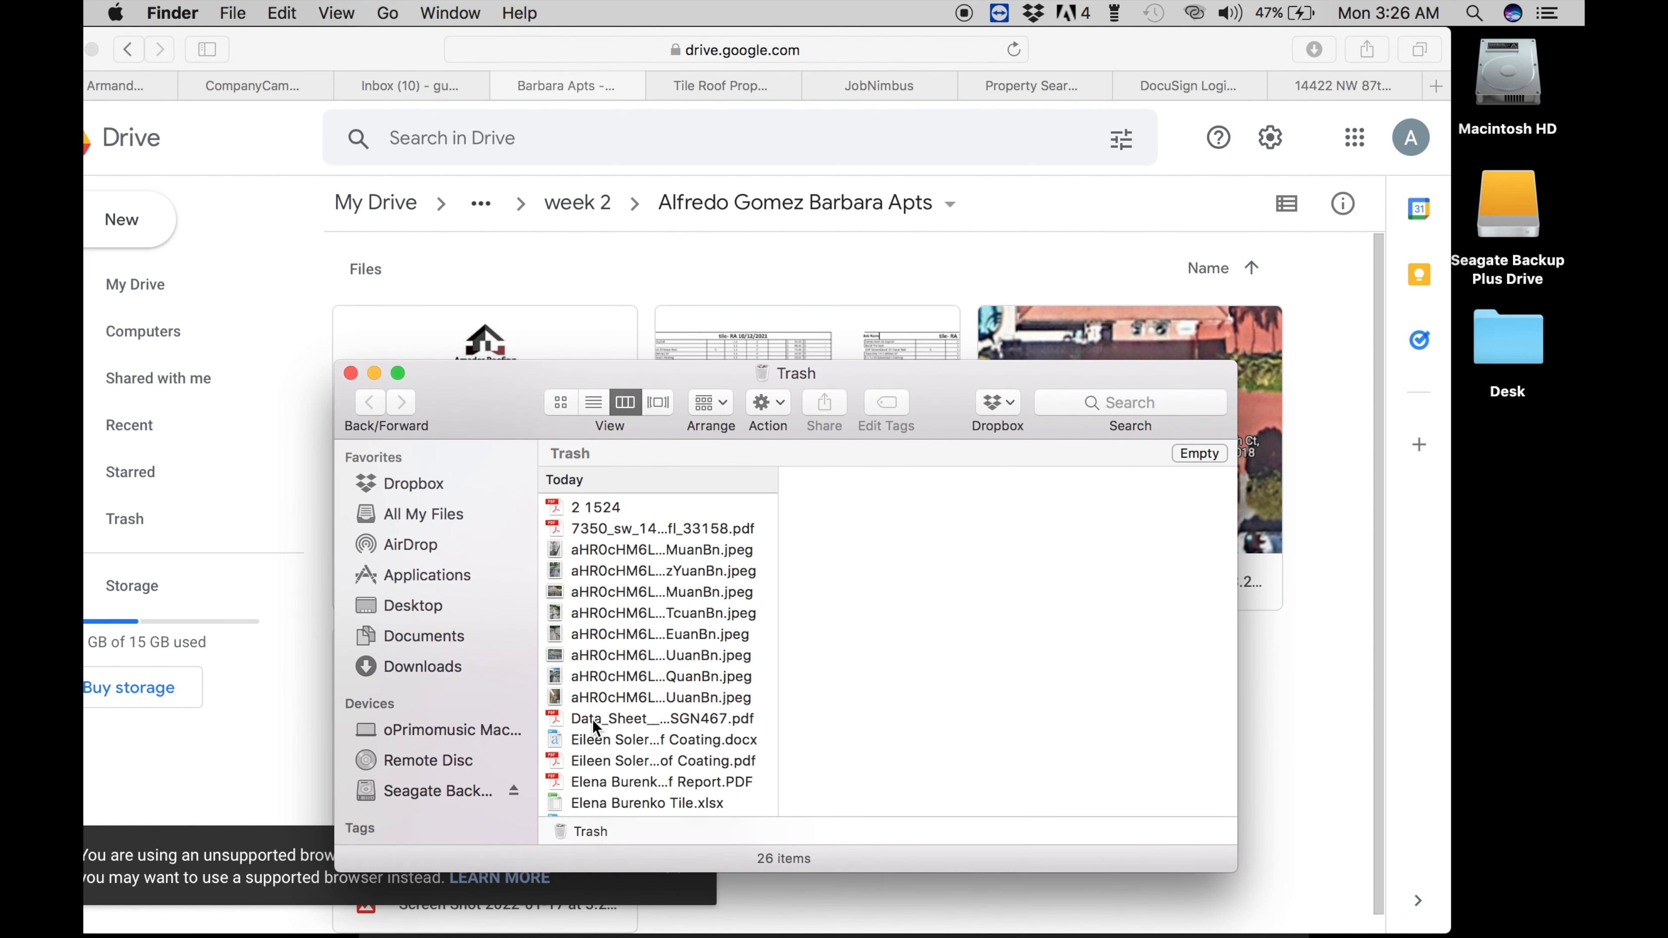
scroll(594, 723, down, 5)
click(589, 702)
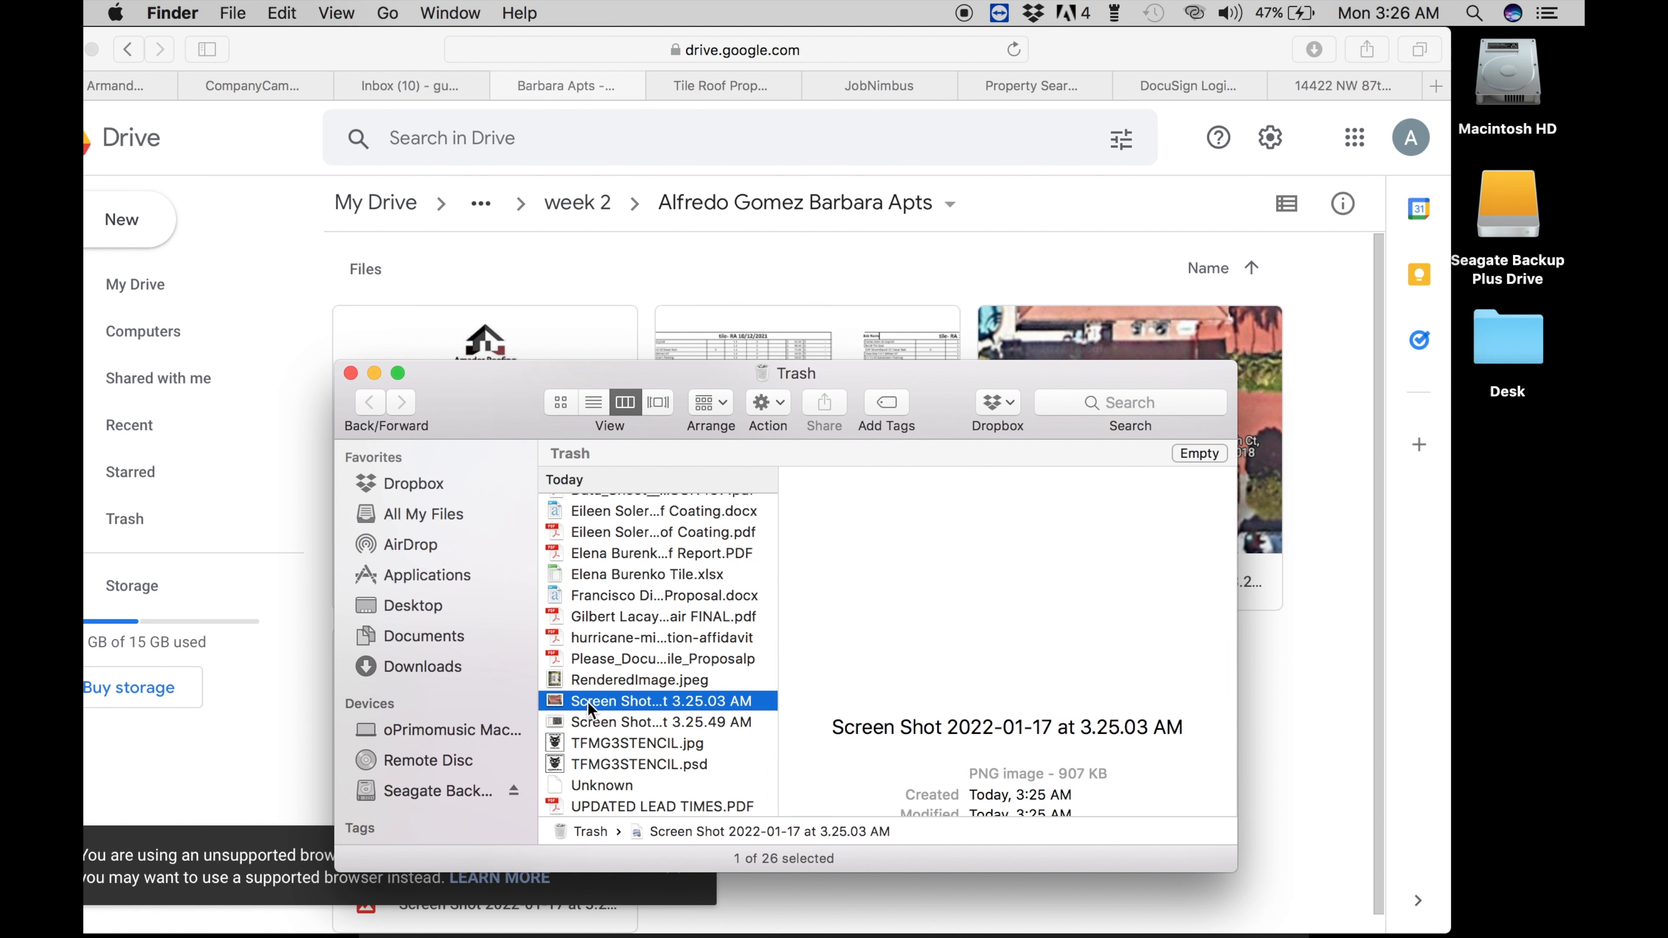
drag(589, 702, 1485, 681)
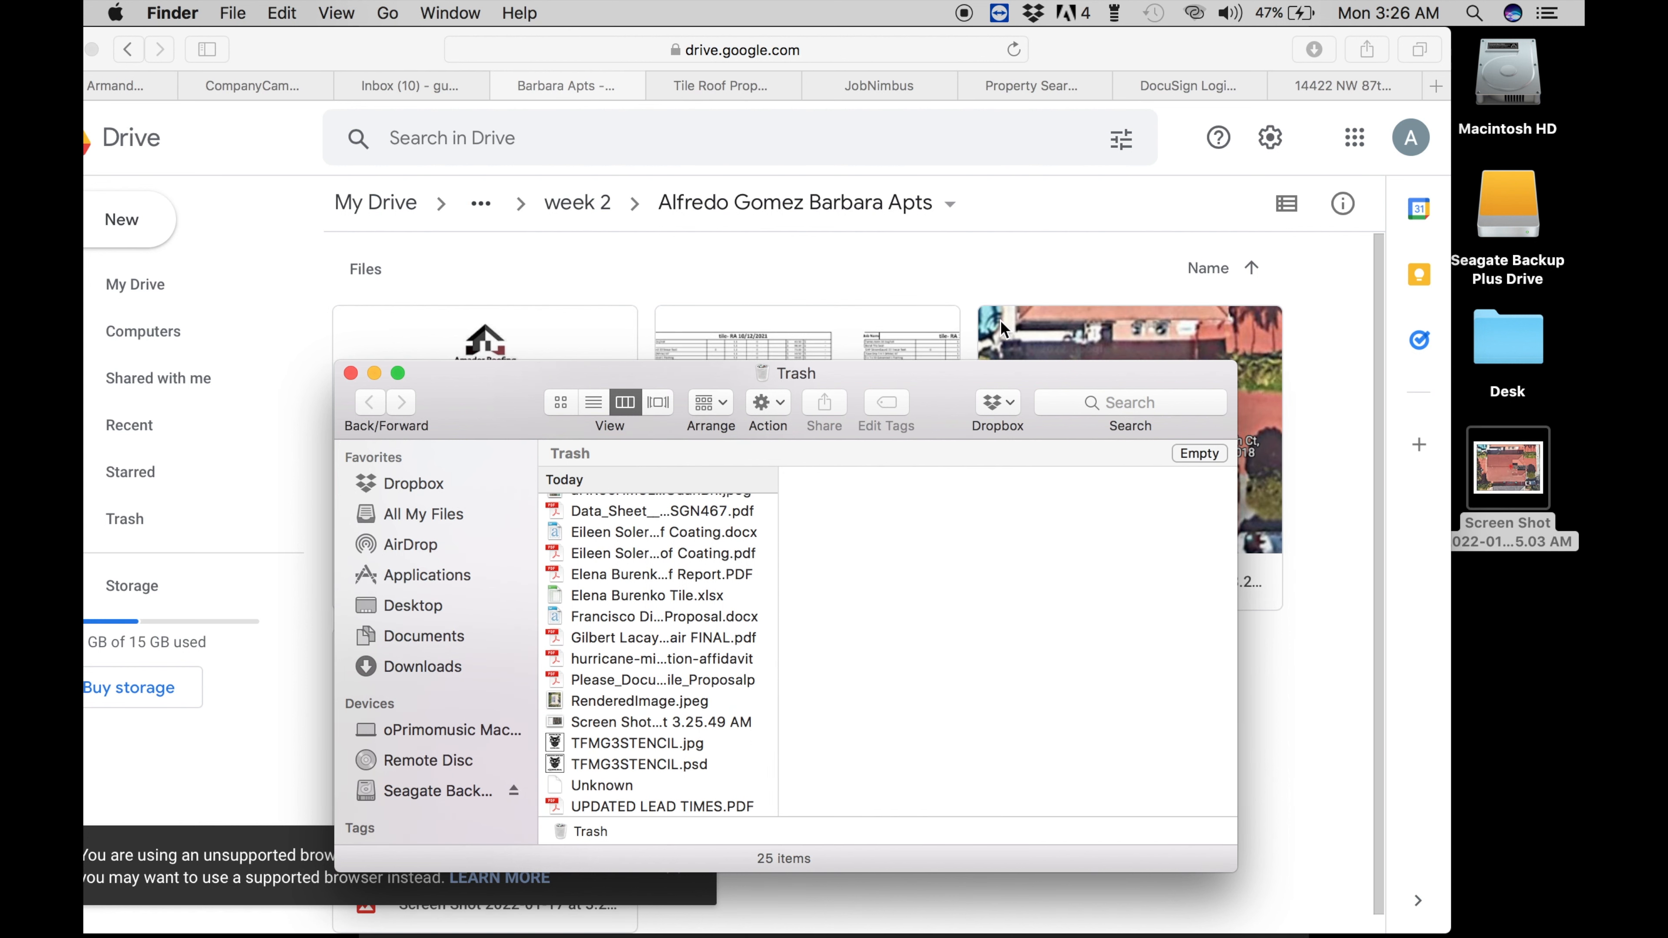
click(352, 376)
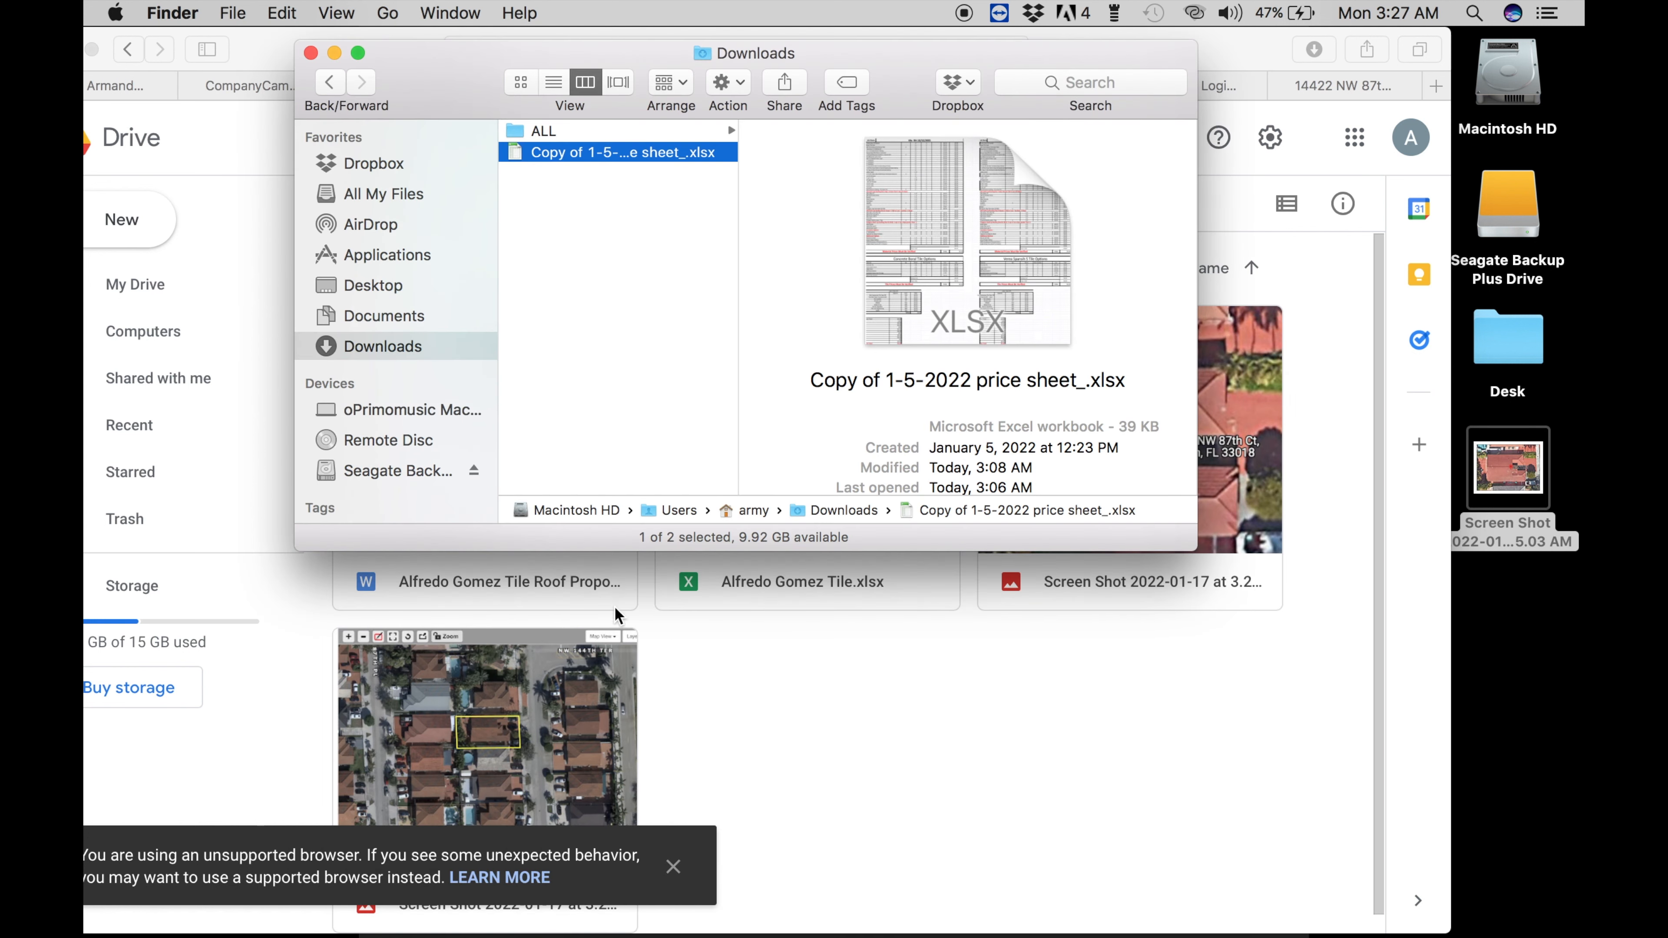
click(764, 728)
double_click(512, 453)
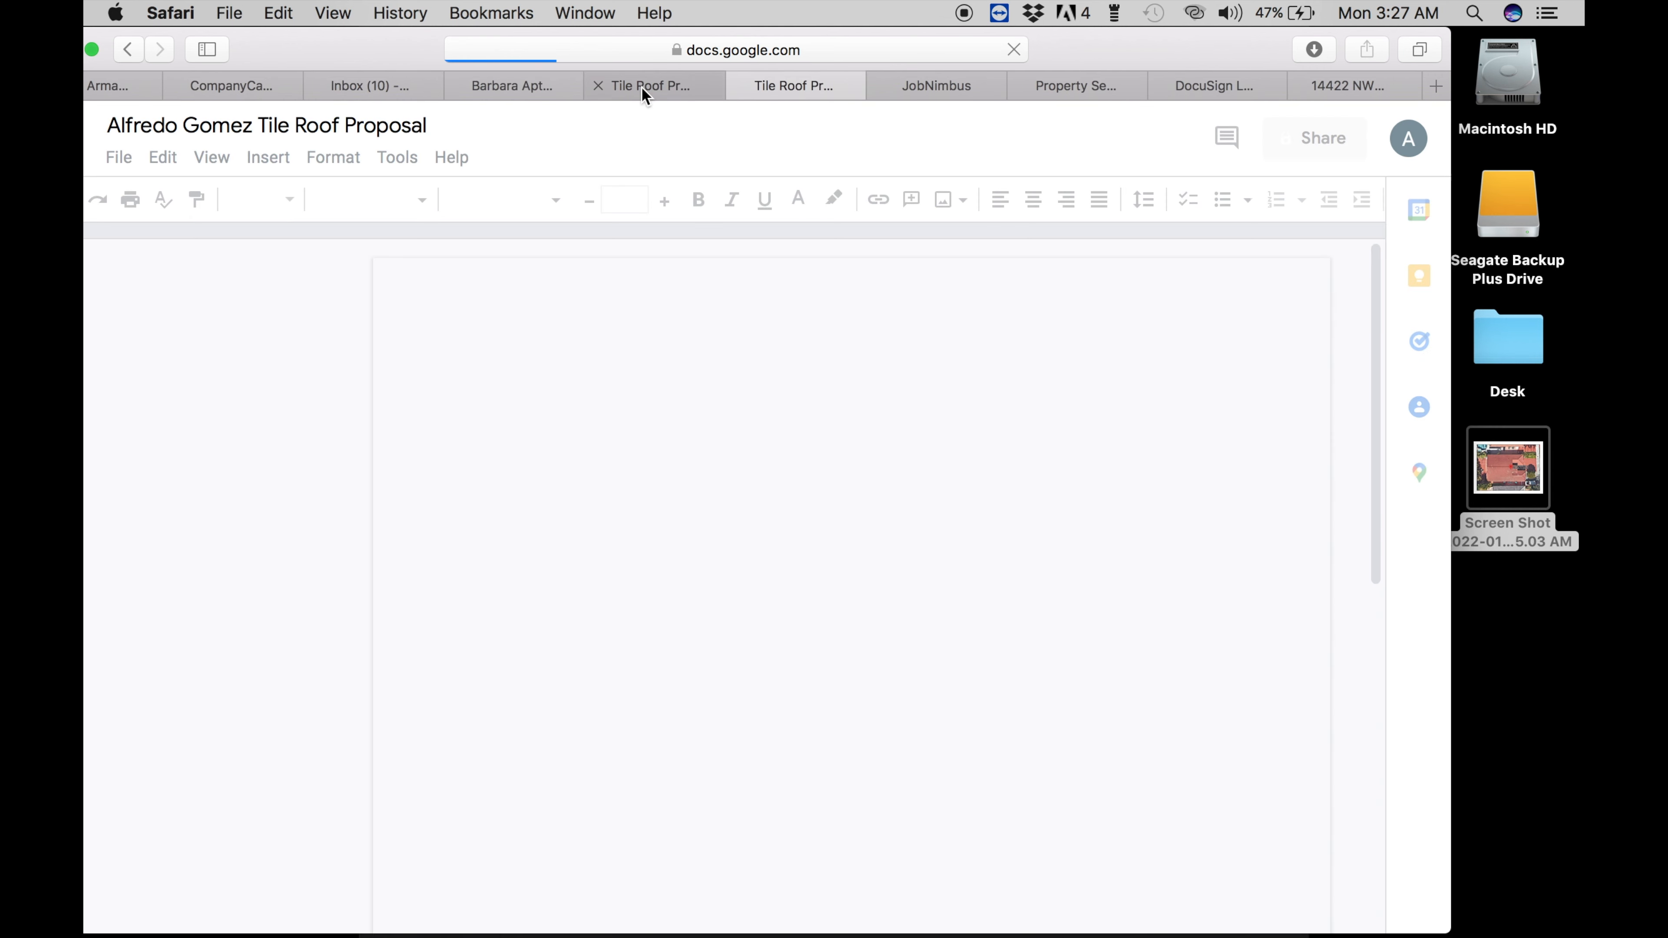
- Close the duplicate tab and drop the aerial roof screenshot onto the cover page above the address
click(600, 86)
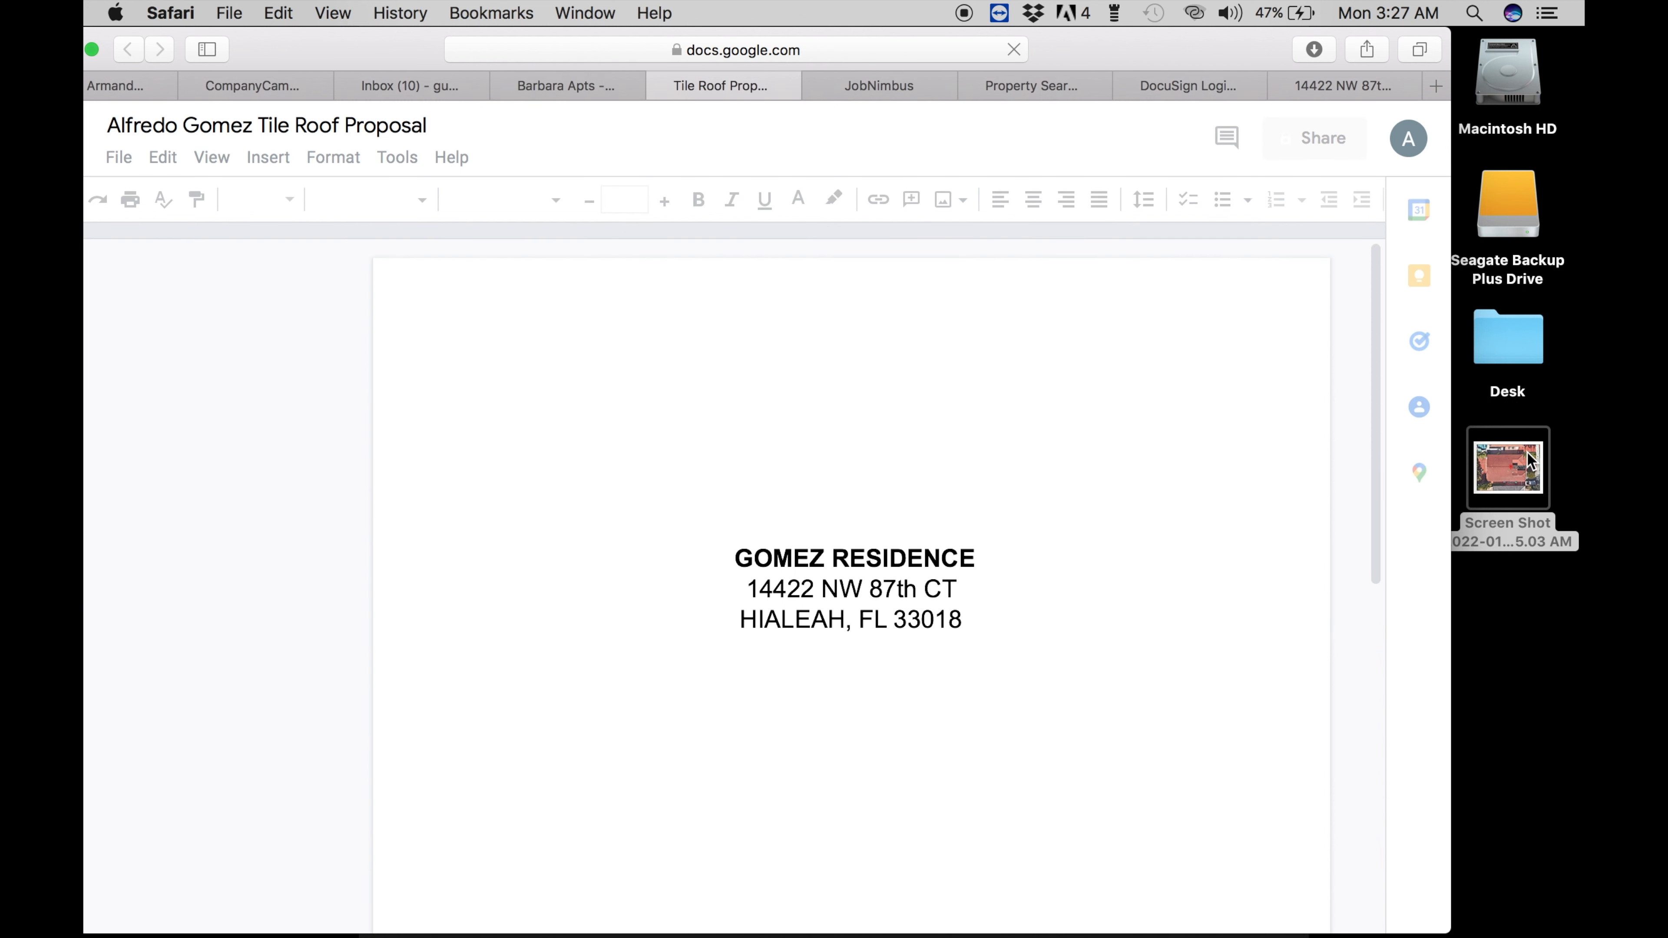
drag(1513, 455, 1333, 437)
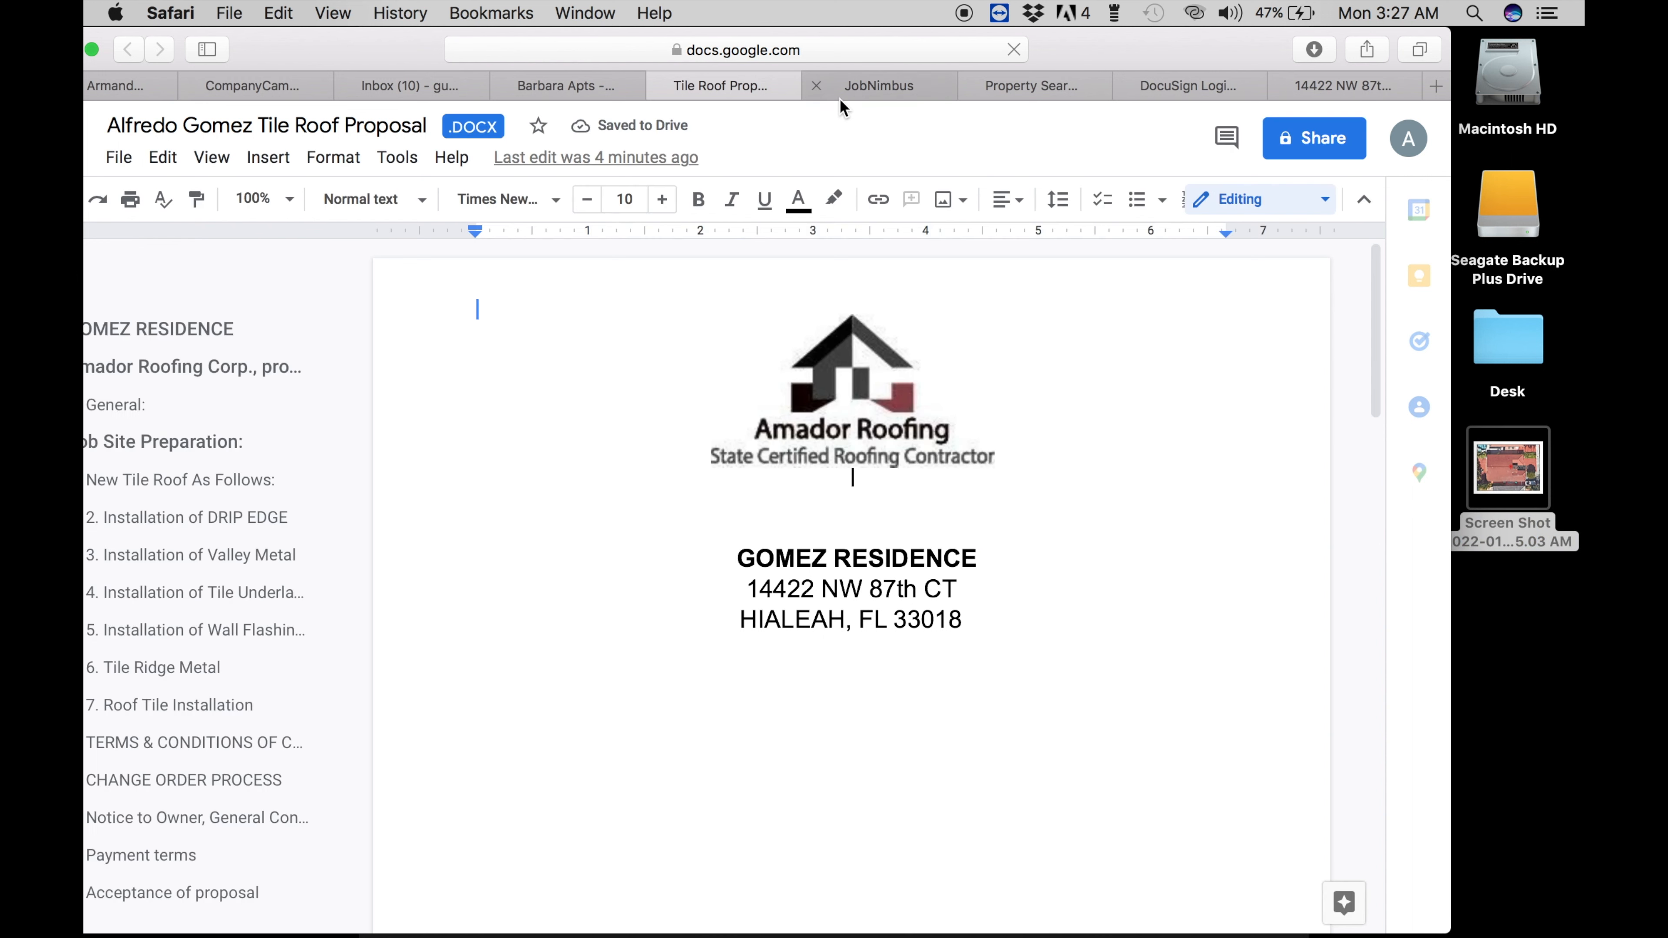
drag(1508, 467, 866, 526)
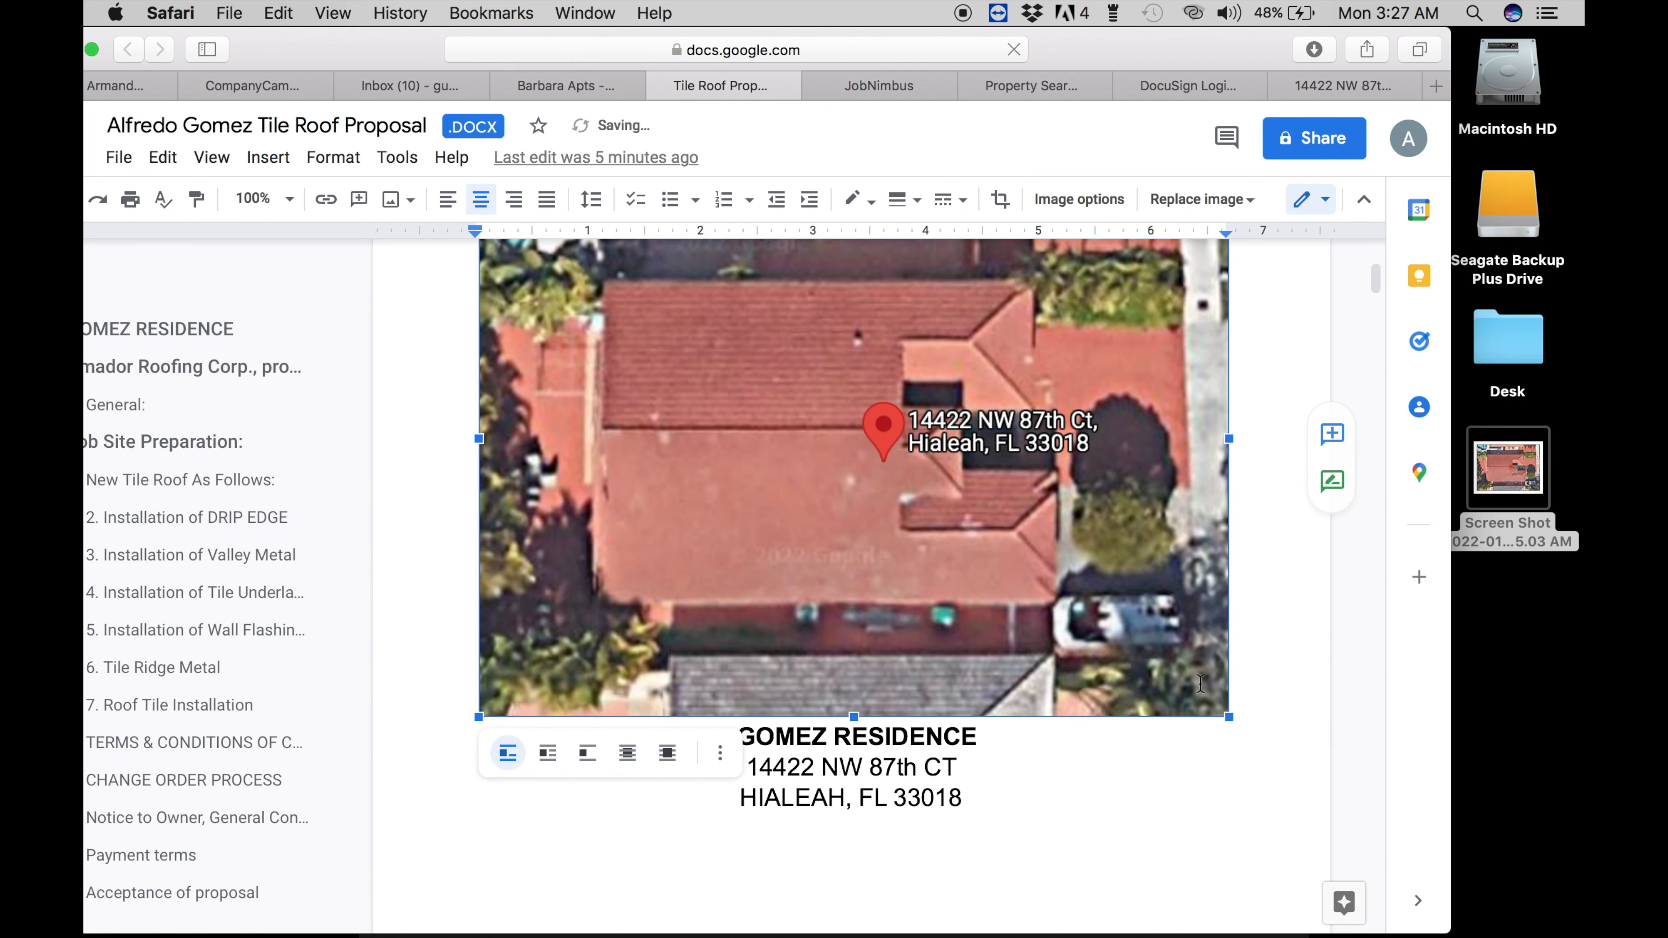
- Shrink the aerial roof image slightly by dragging its corner handle inward twice
click(1188, 877)
click(1207, 701)
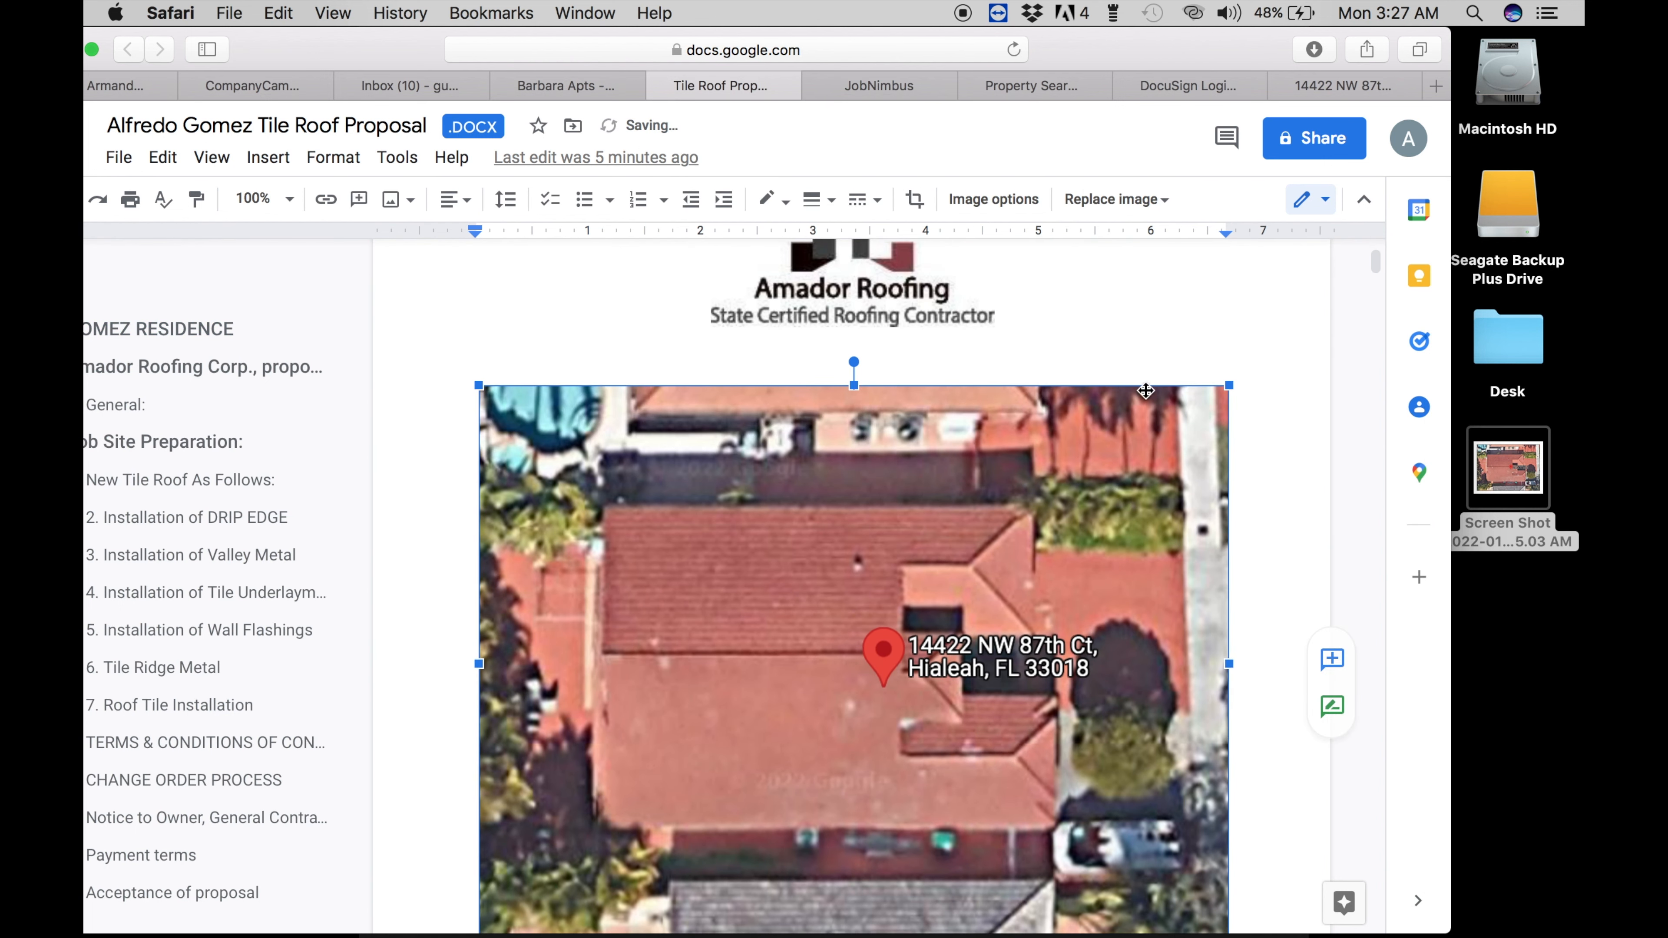
scroll(1185, 734, down, 4)
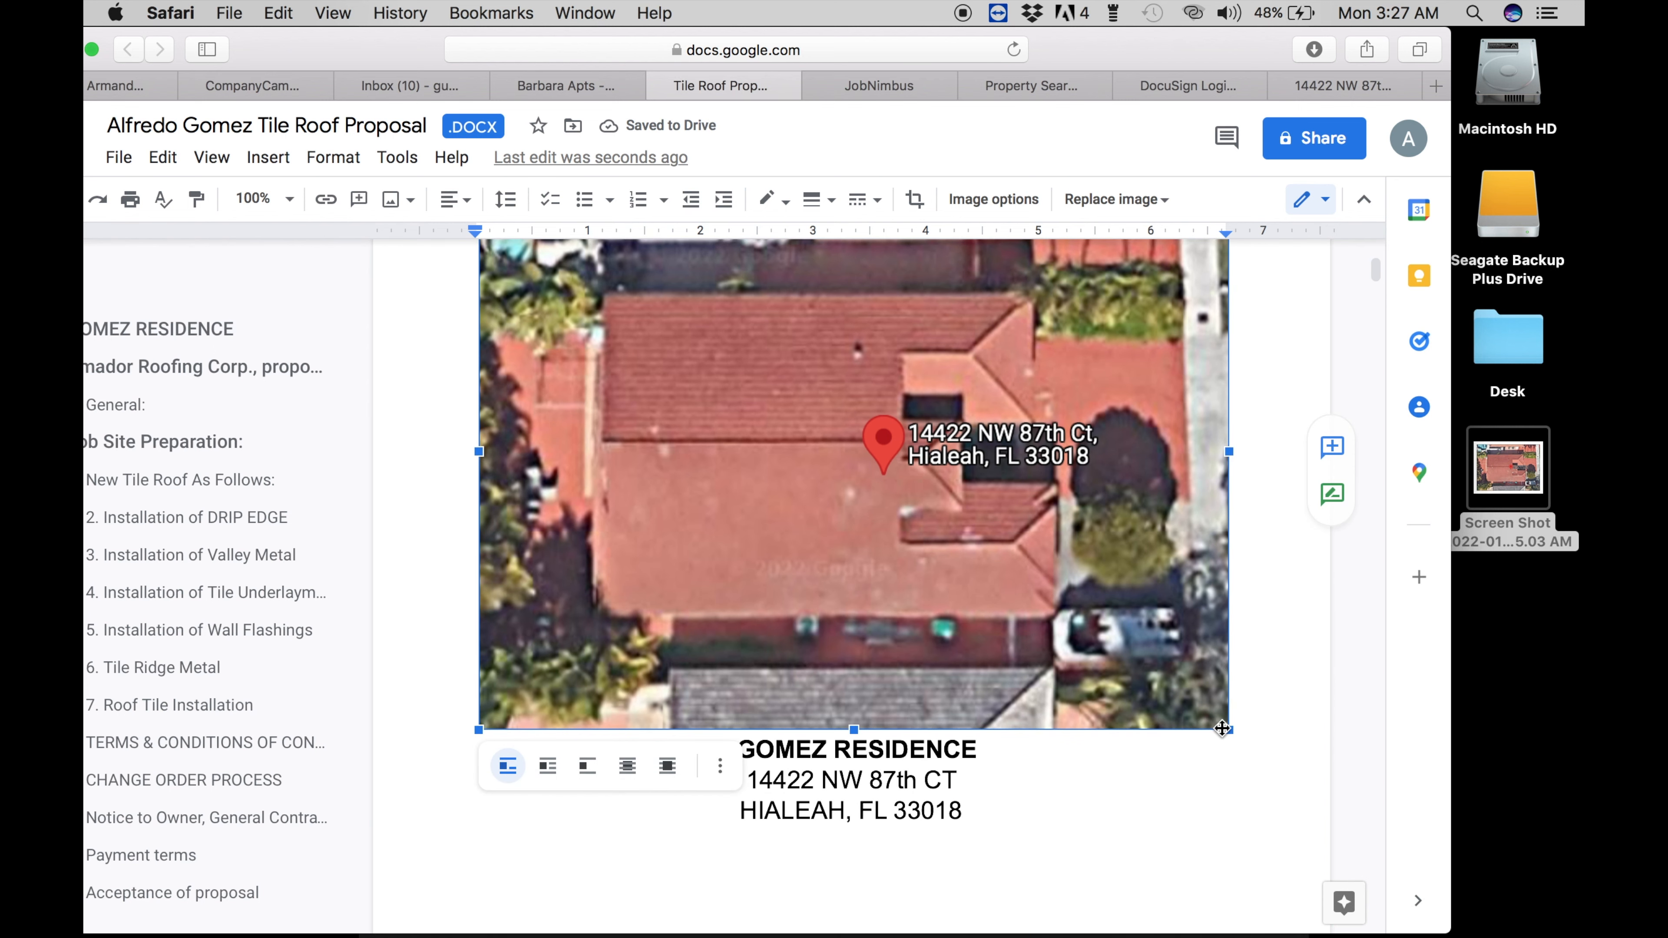
scroll(1222, 728, up, 3)
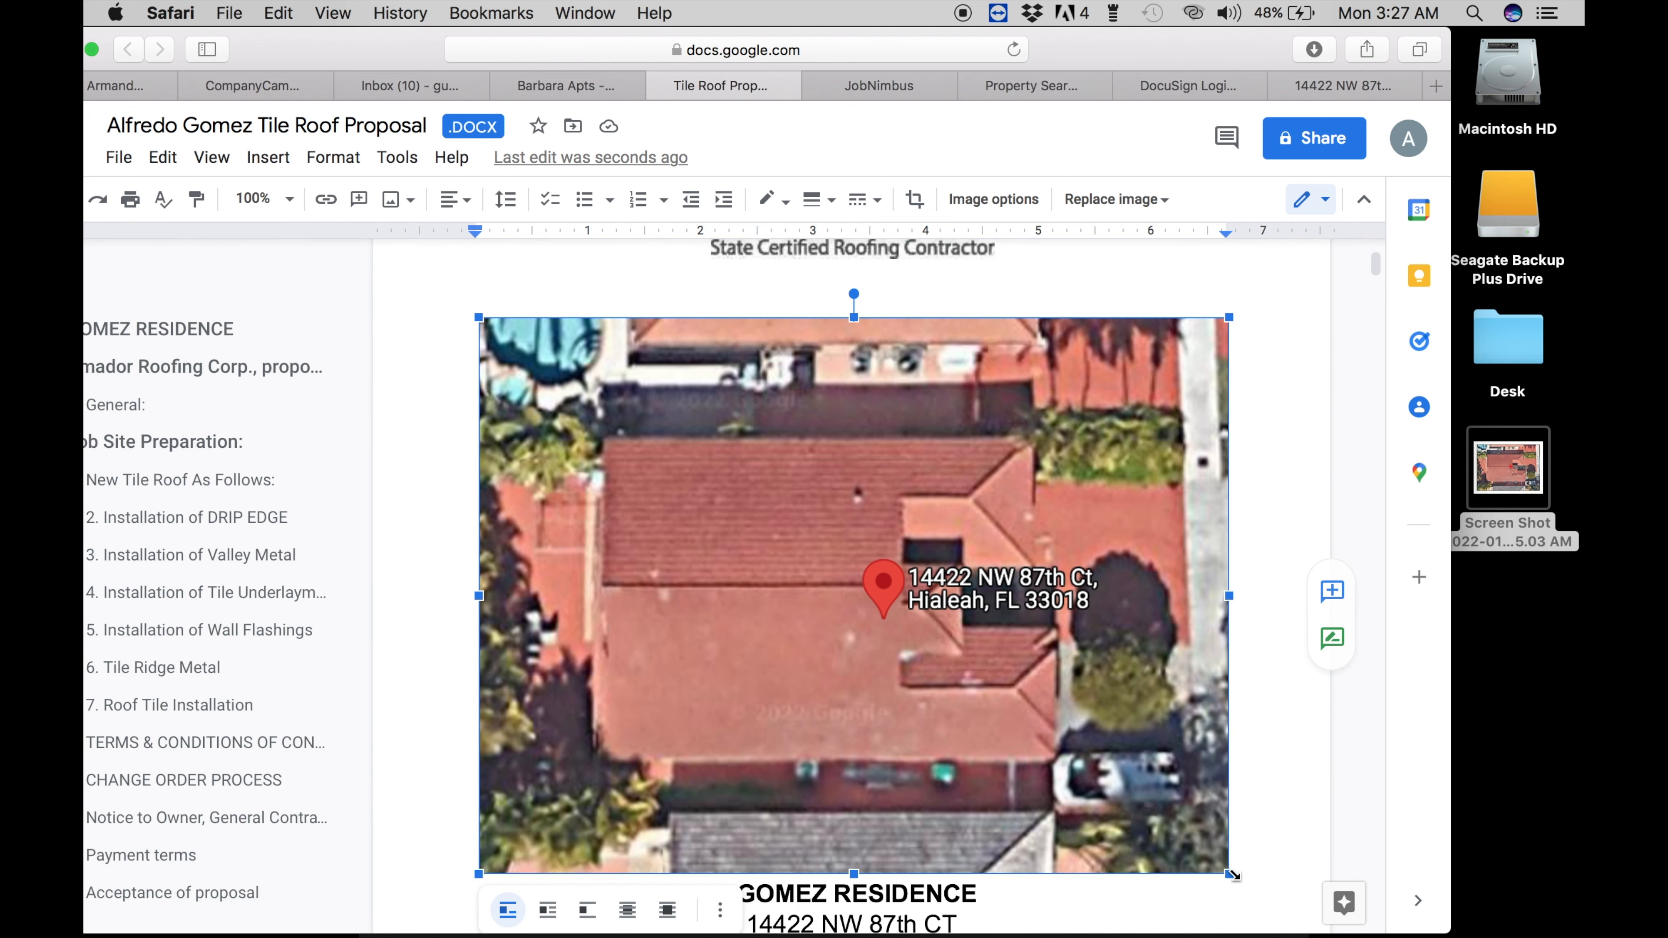
drag(1230, 874, 1090, 774)
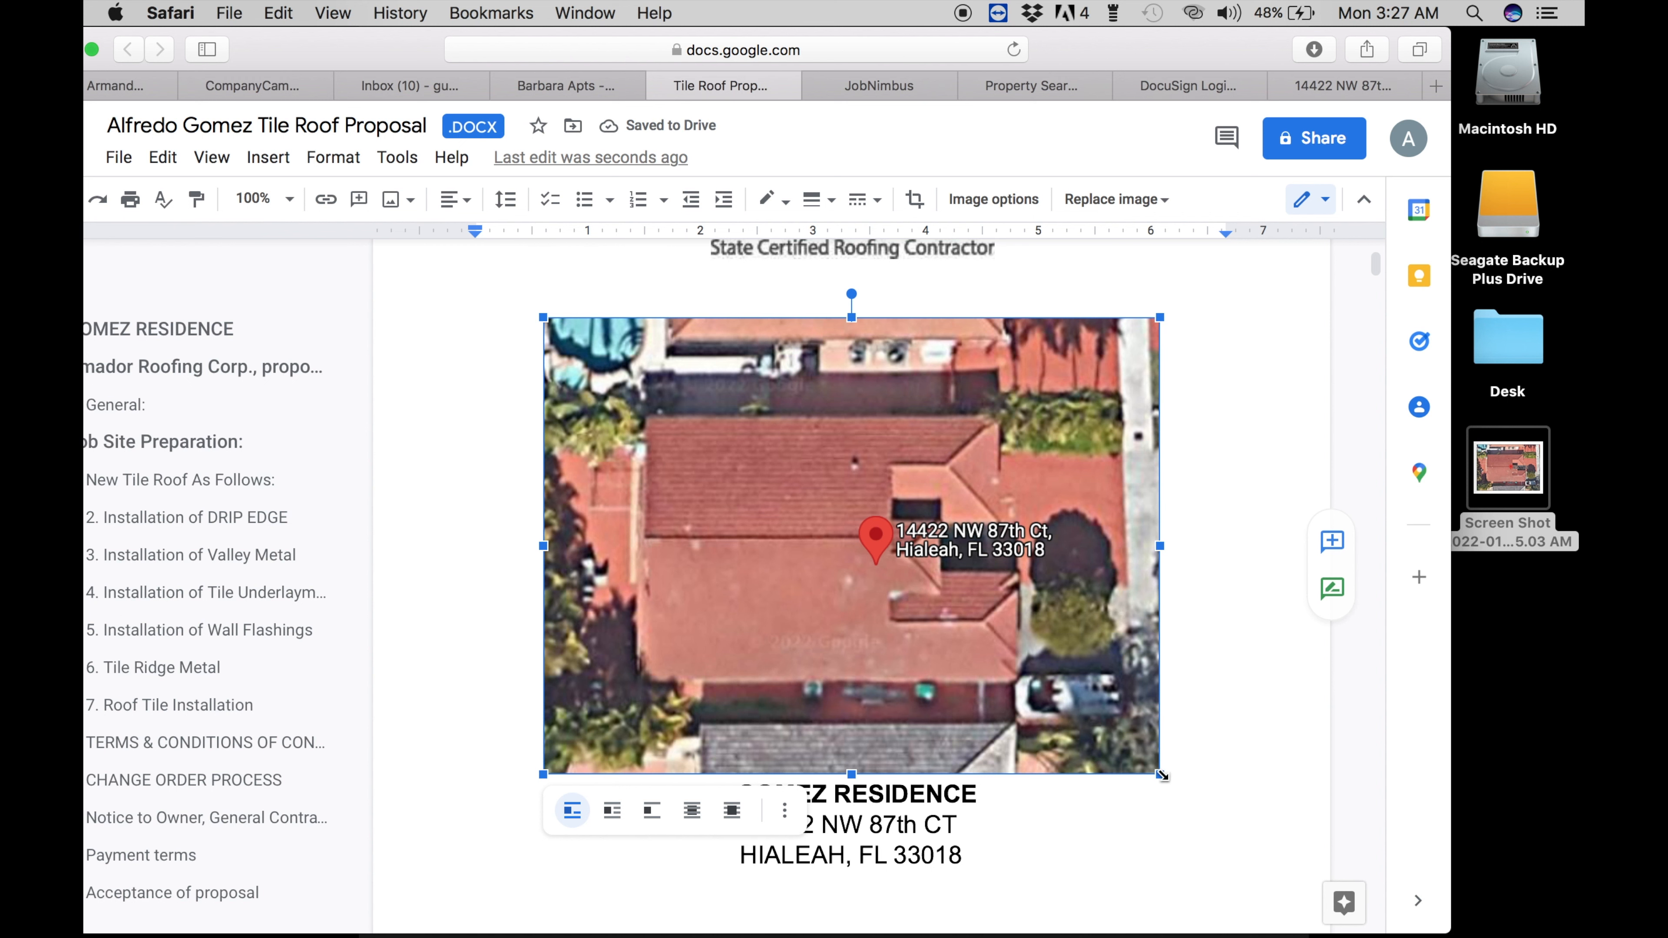
drag(1162, 776, 1124, 747)
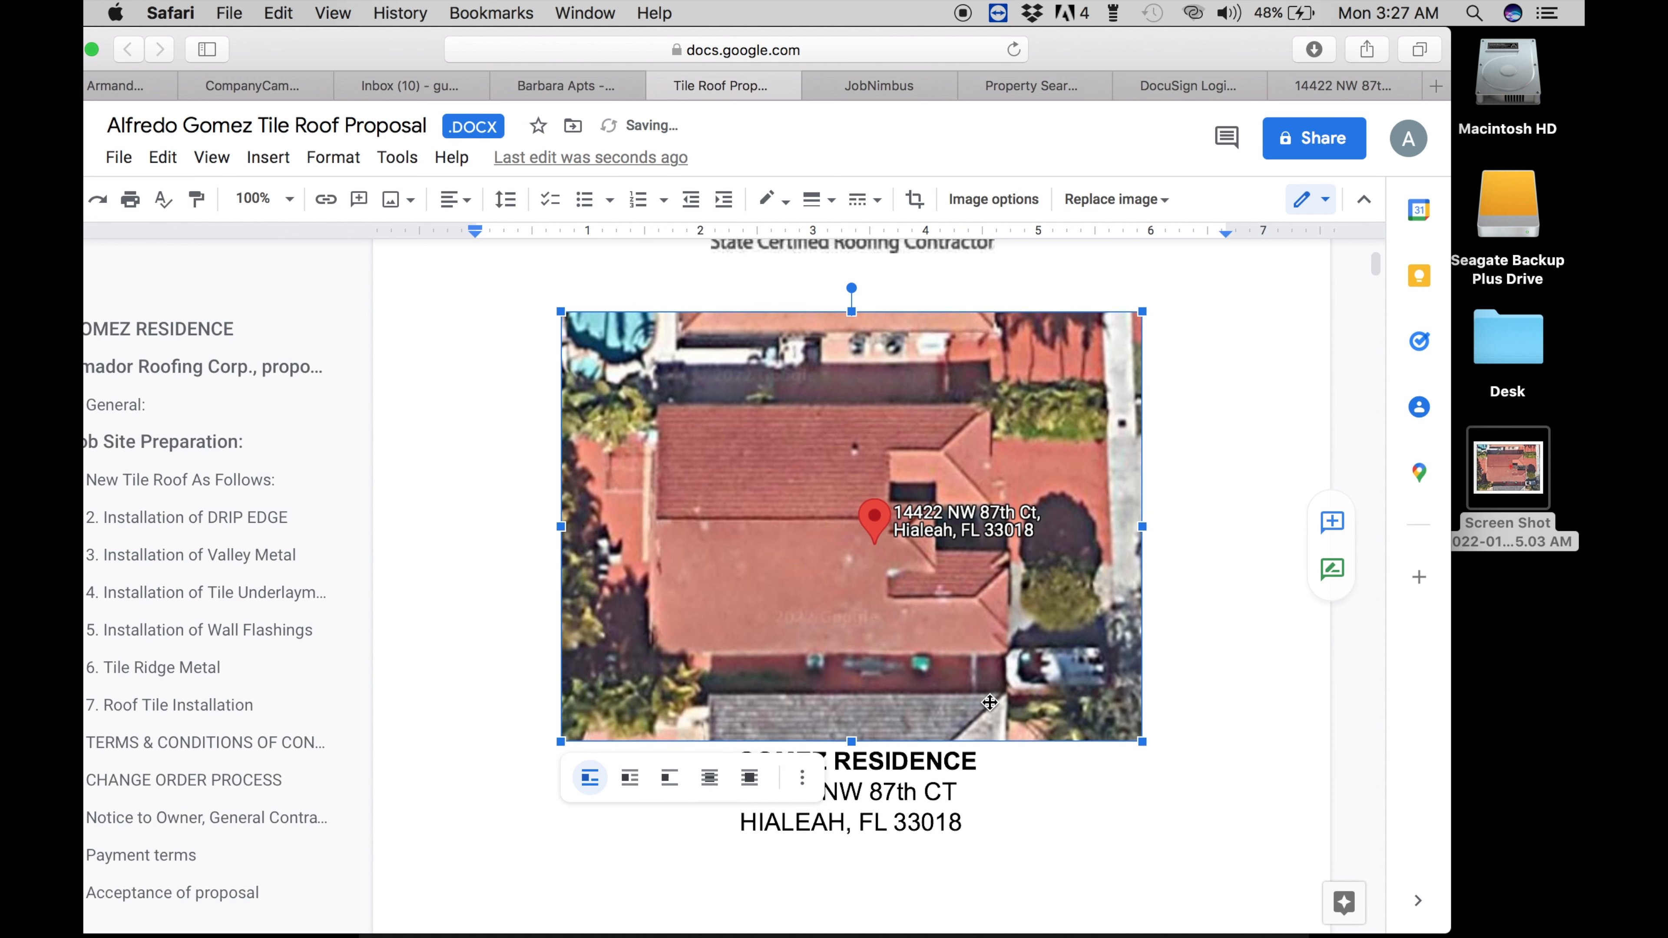
scroll(926, 664, down, 5)
scroll(807, 811, down, 15)
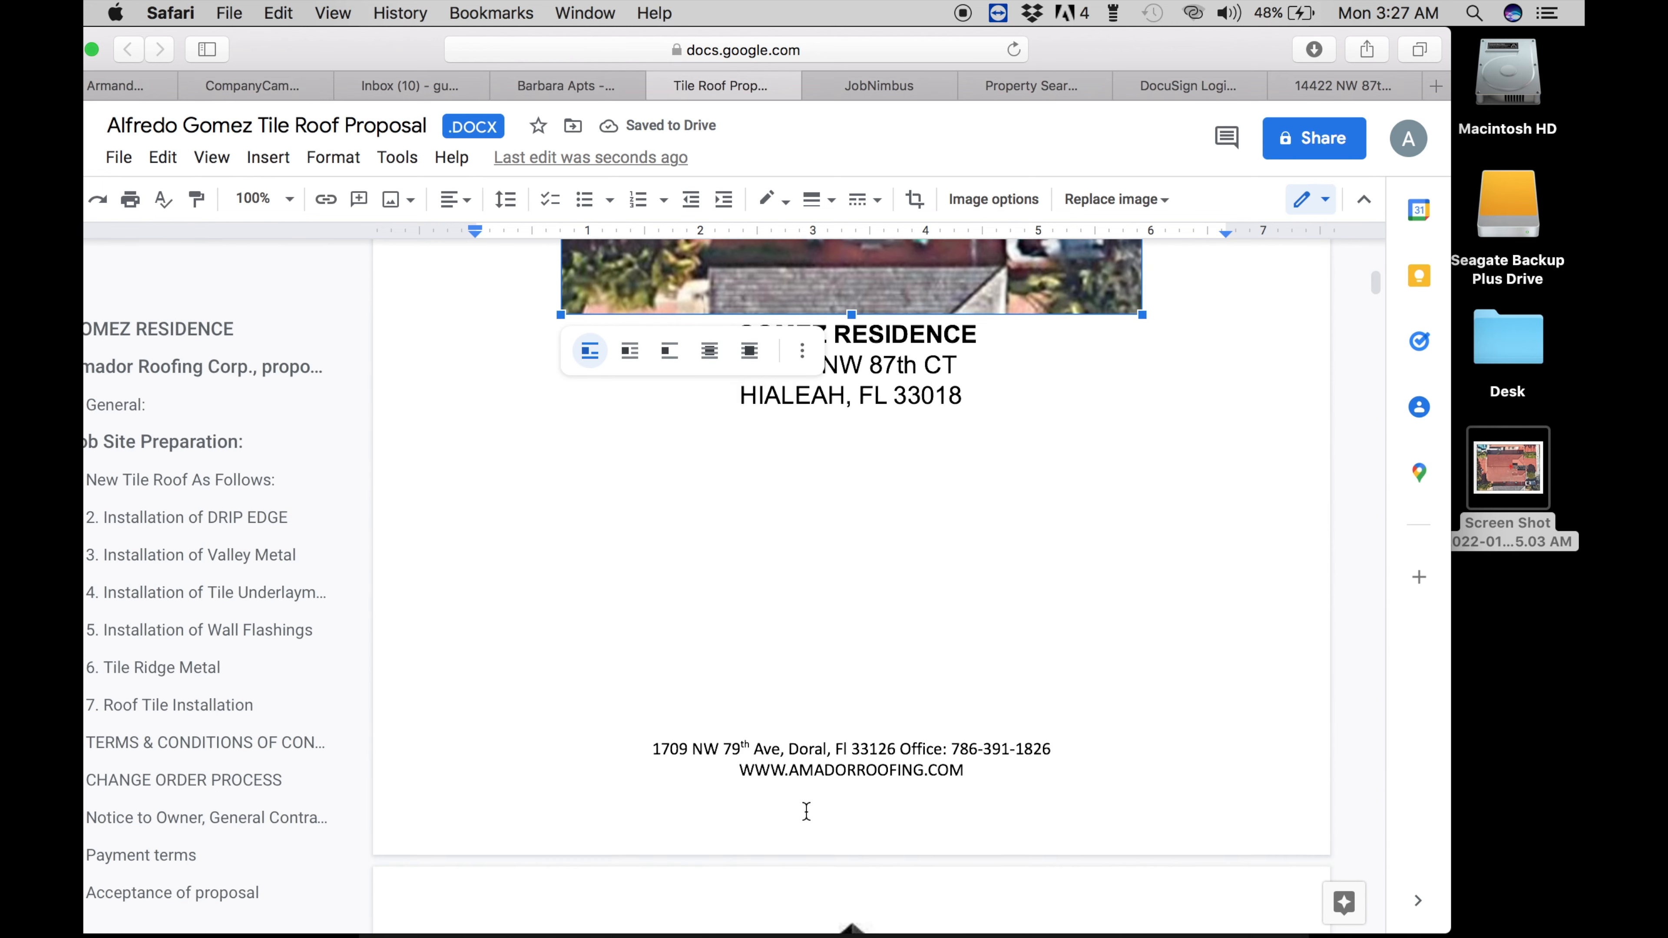
scroll(644, 417, up, 5)
click(477, 348)
- Delete the blank lines above the footer and above the page-2 client table
key(BackSpace)
key(BackSpace)
key(BackSpace)
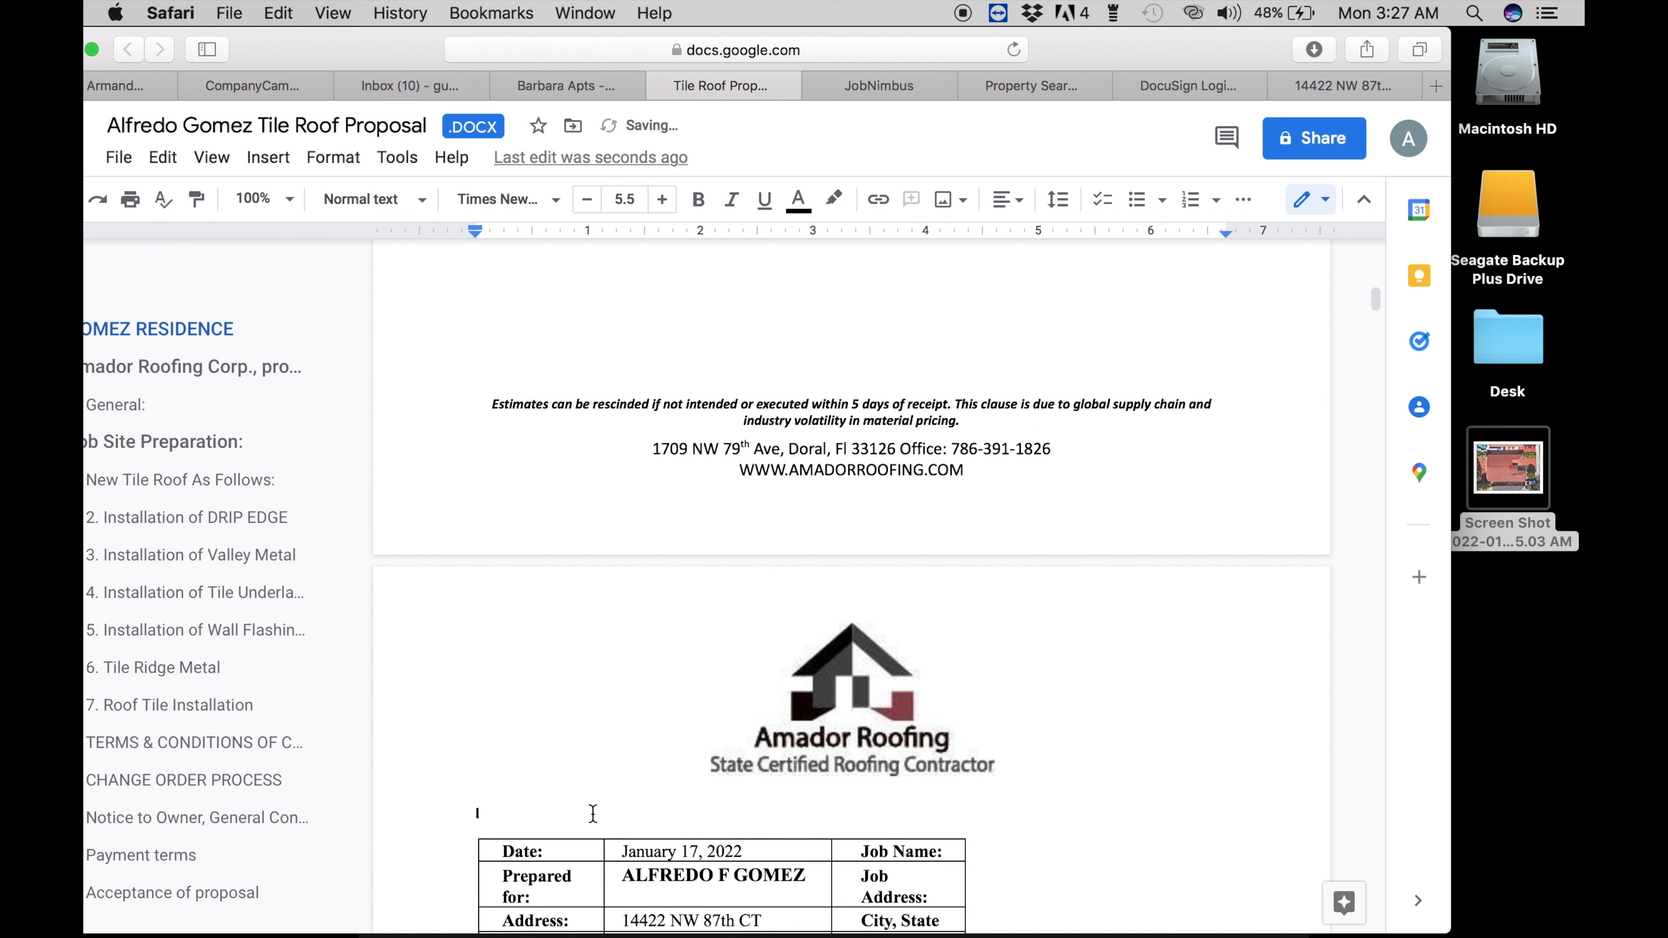
key(BackSpace)
key(BackSpace)
key(BackSpace)
key(BackSpace)
key(BackSpace)
key(BackSpace)
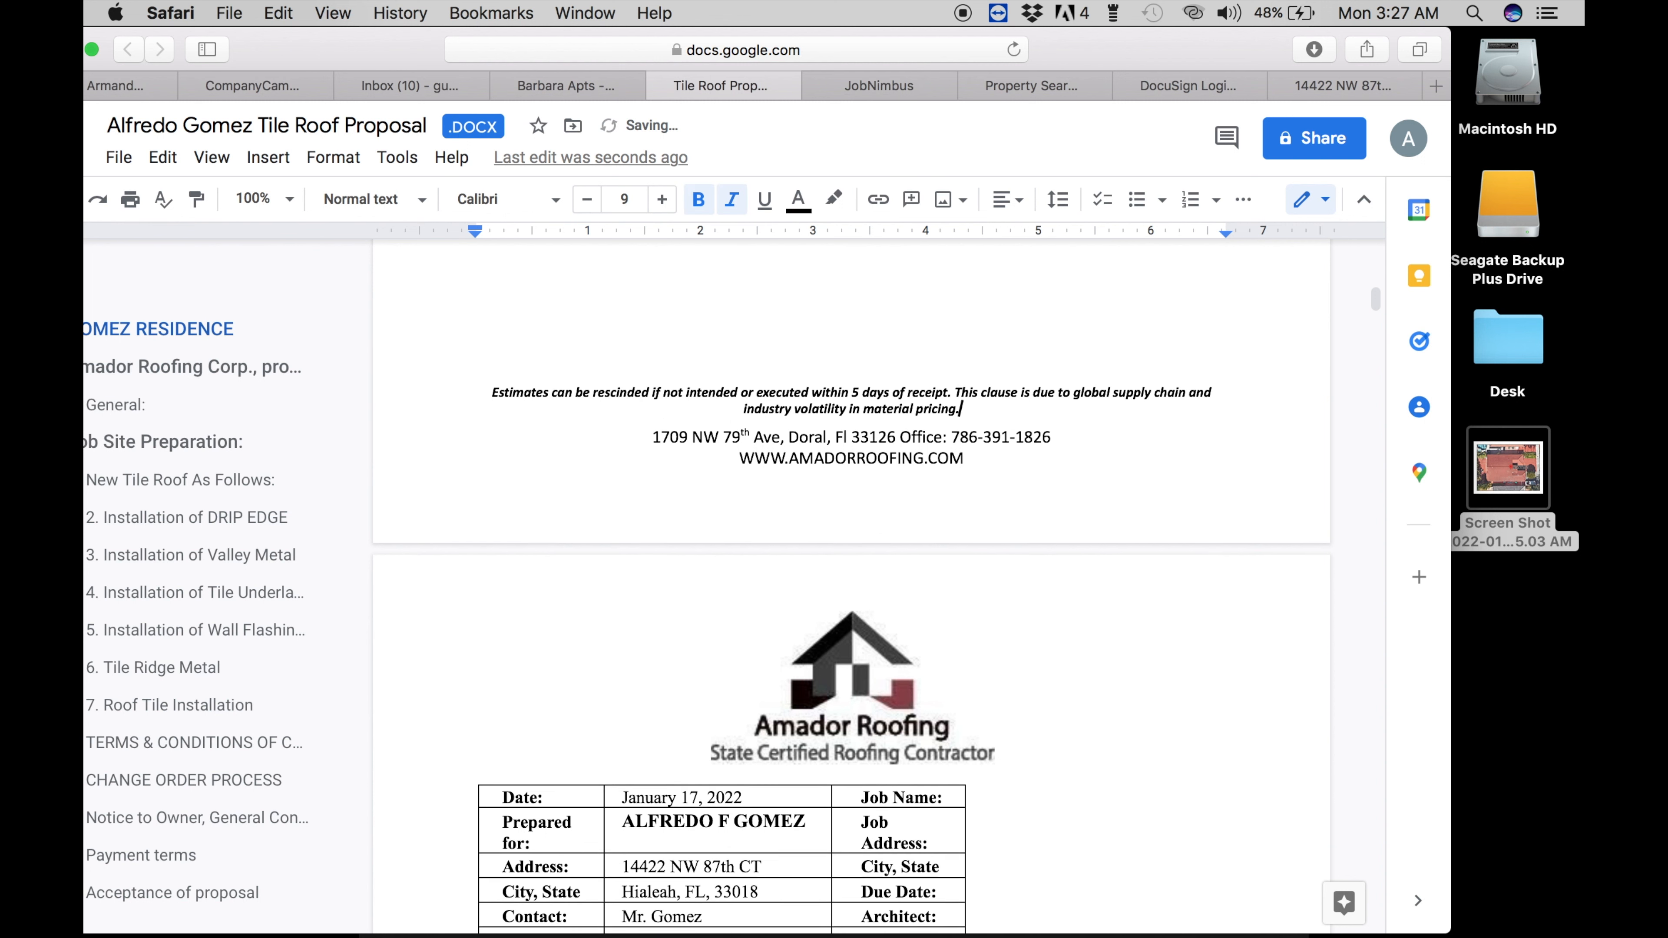
scroll(851, 584, down, 10)
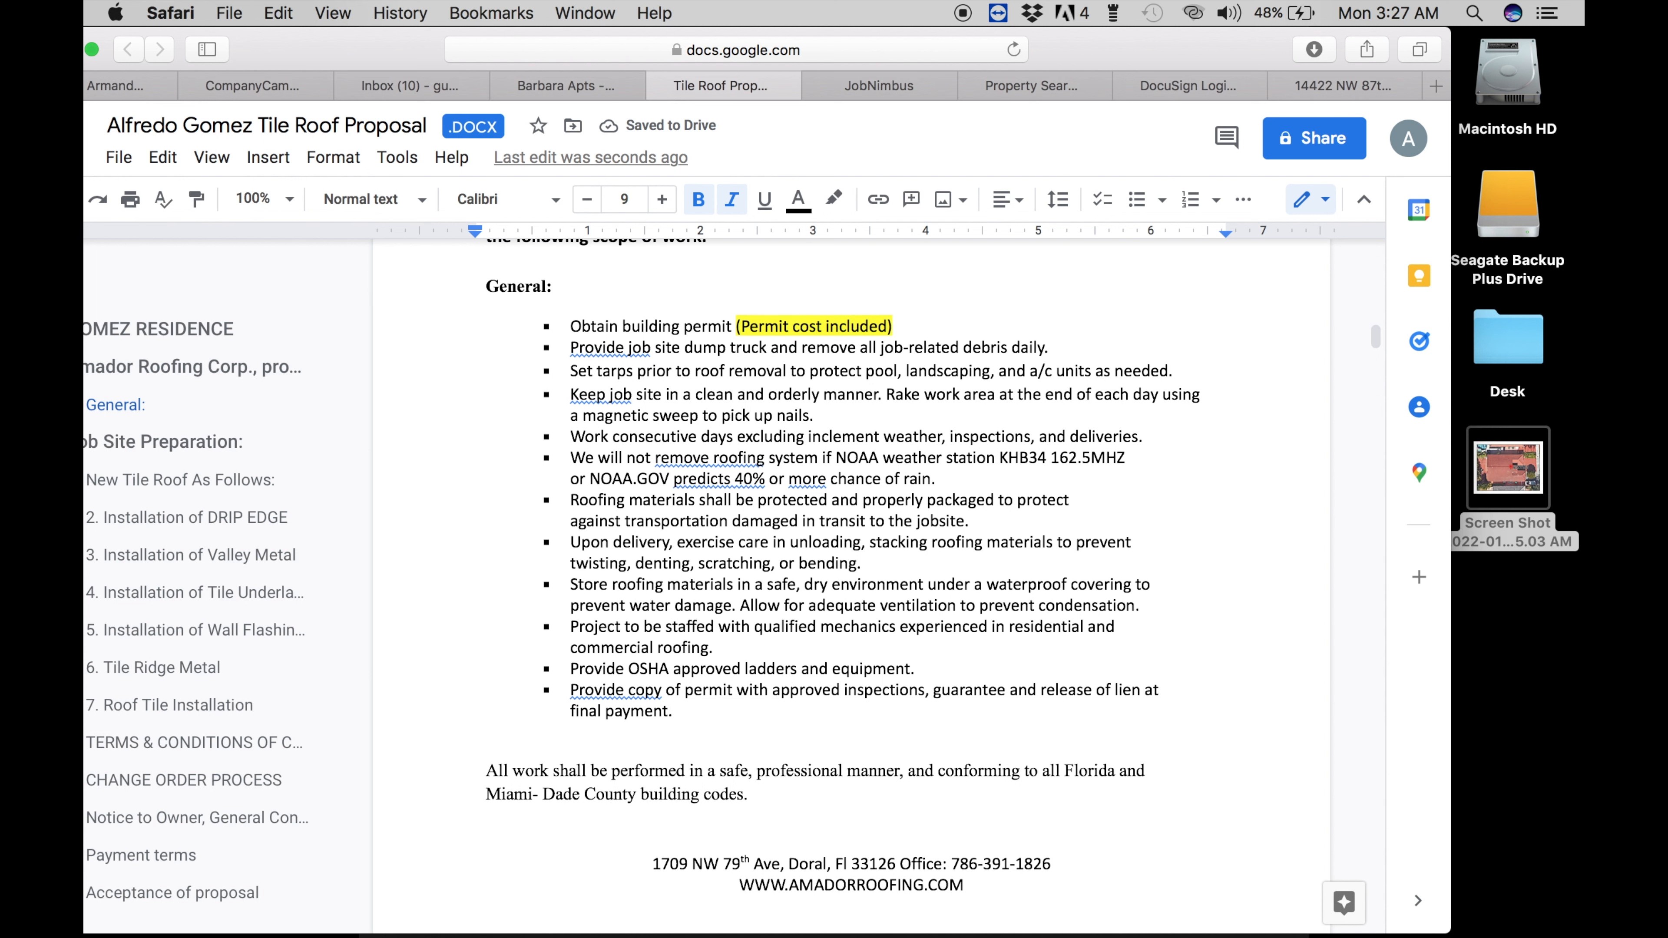
mouse_move(744, 329)
mouse_down()
mouse_move(875, 328)
mouse_move(745, 315)
mouse_up()
click(762, 320)
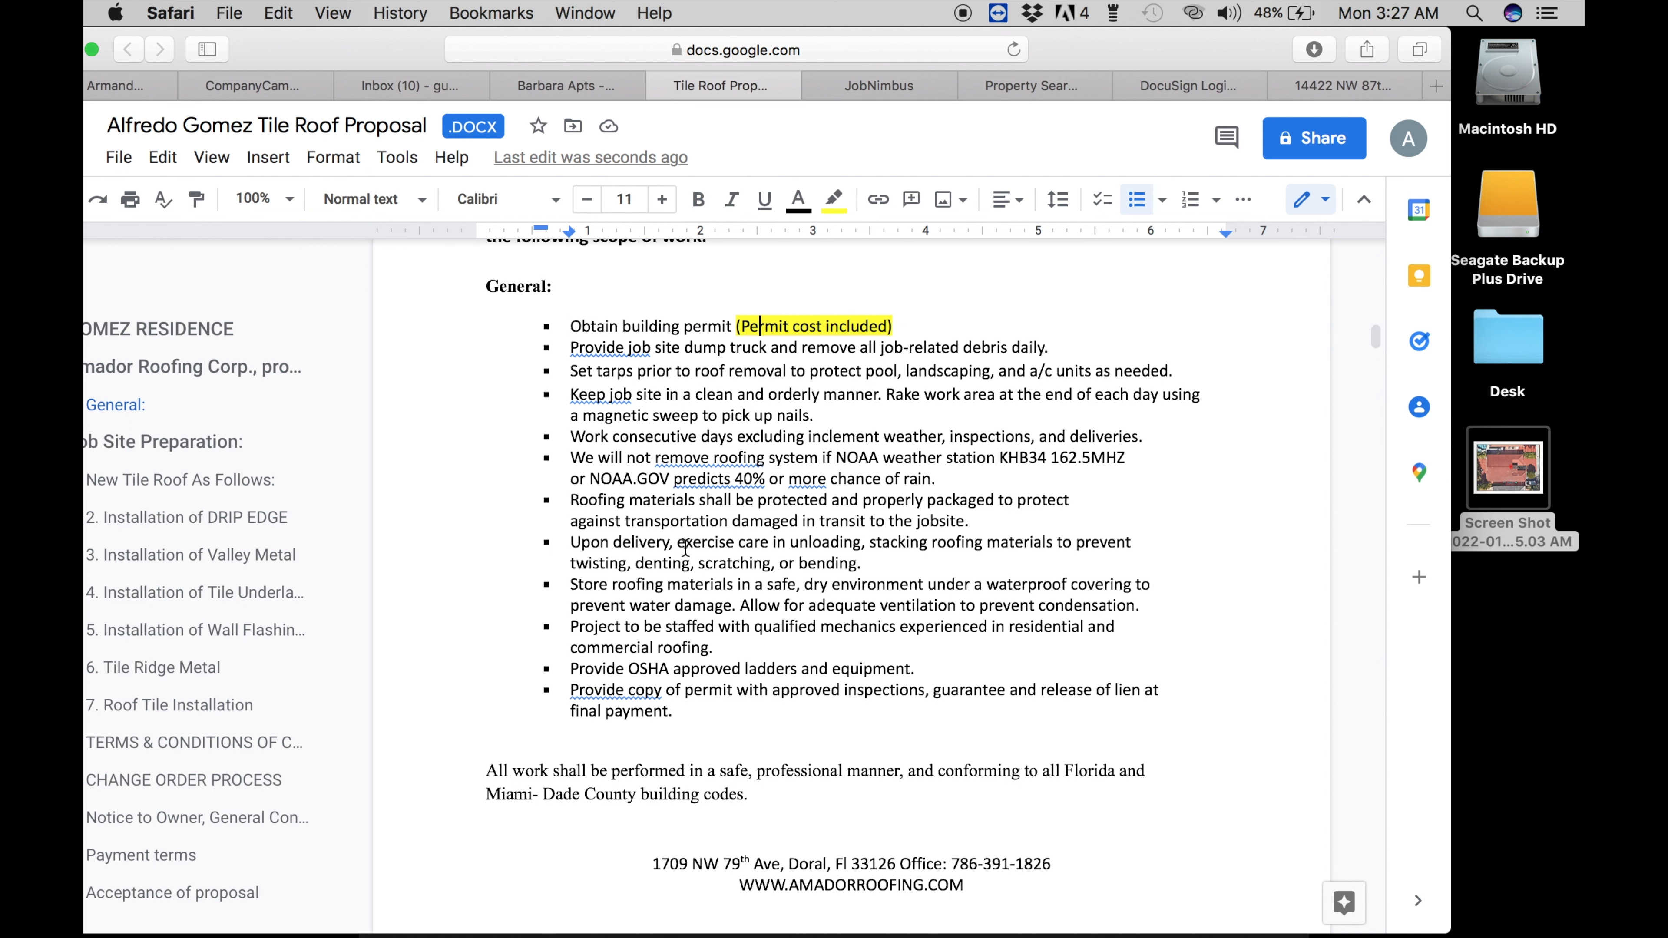
scroll(685, 551, down, 2)
scroll(685, 548, down, 15)
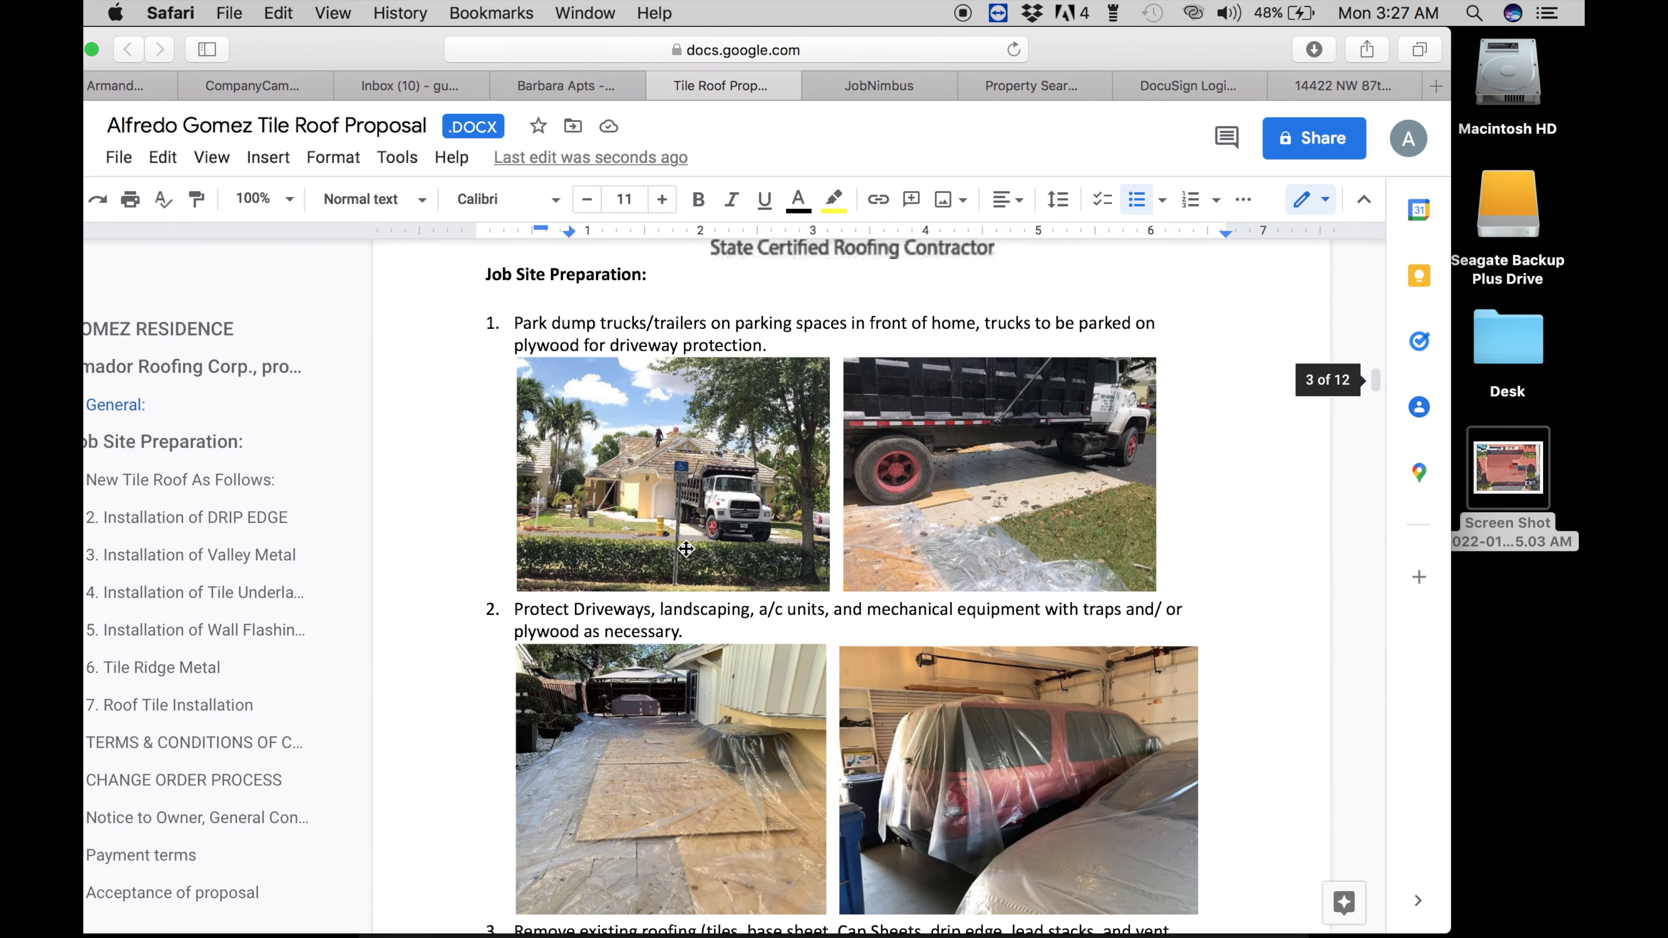
scroll(685, 549, down, 10)
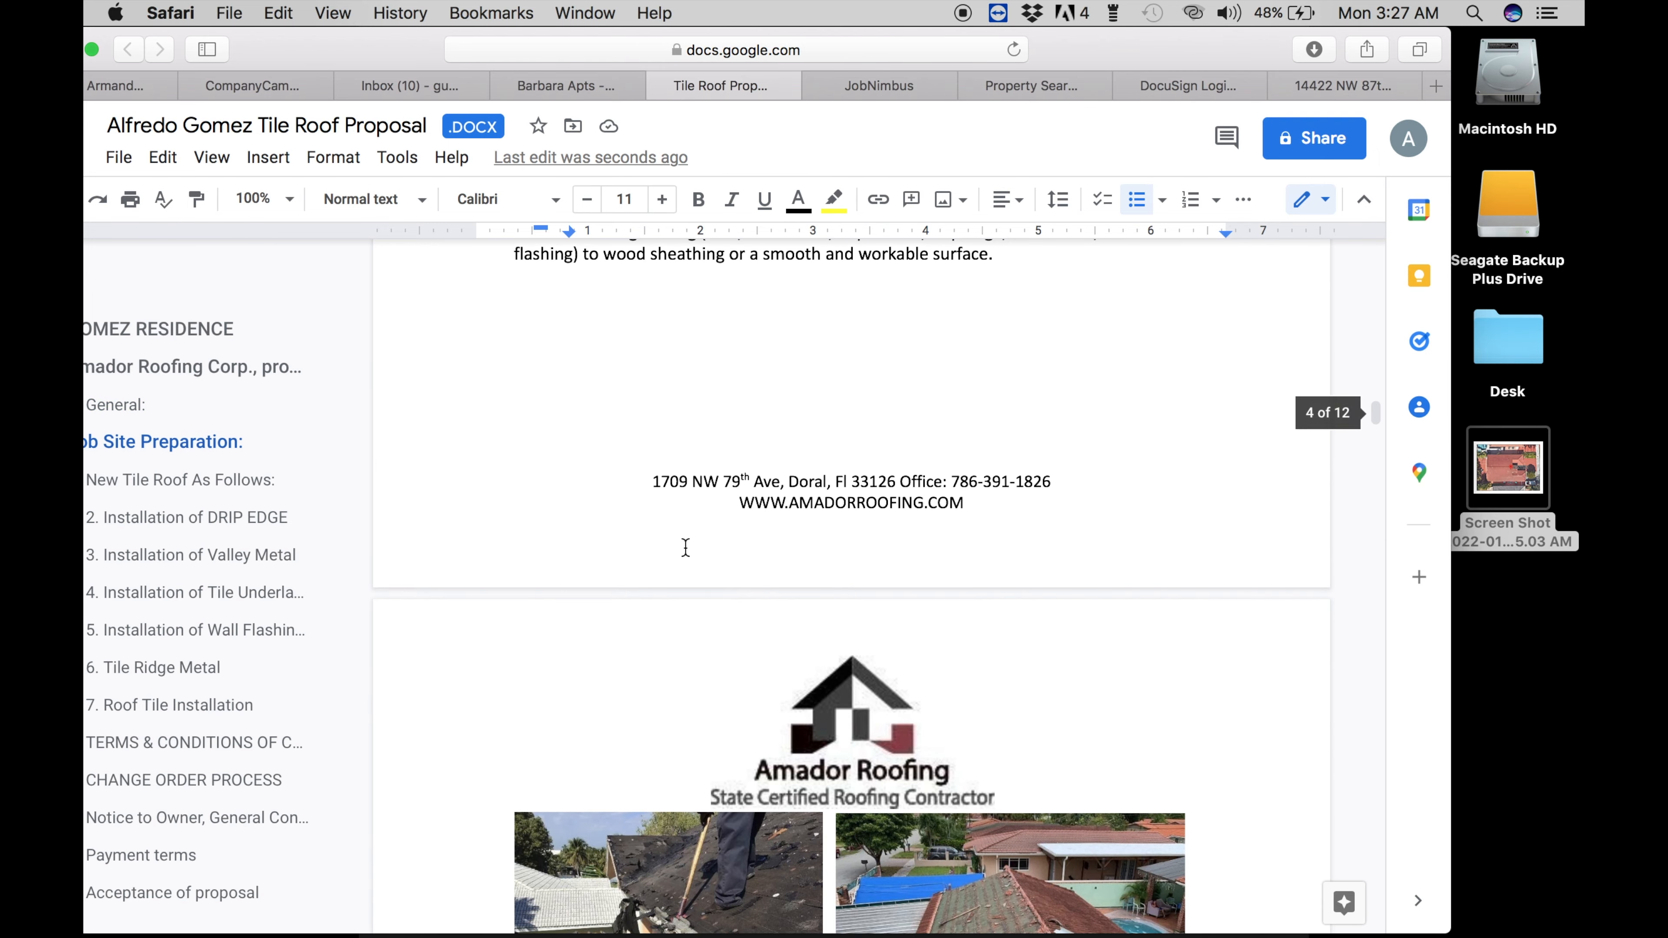
scroll(685, 548, down, 5)
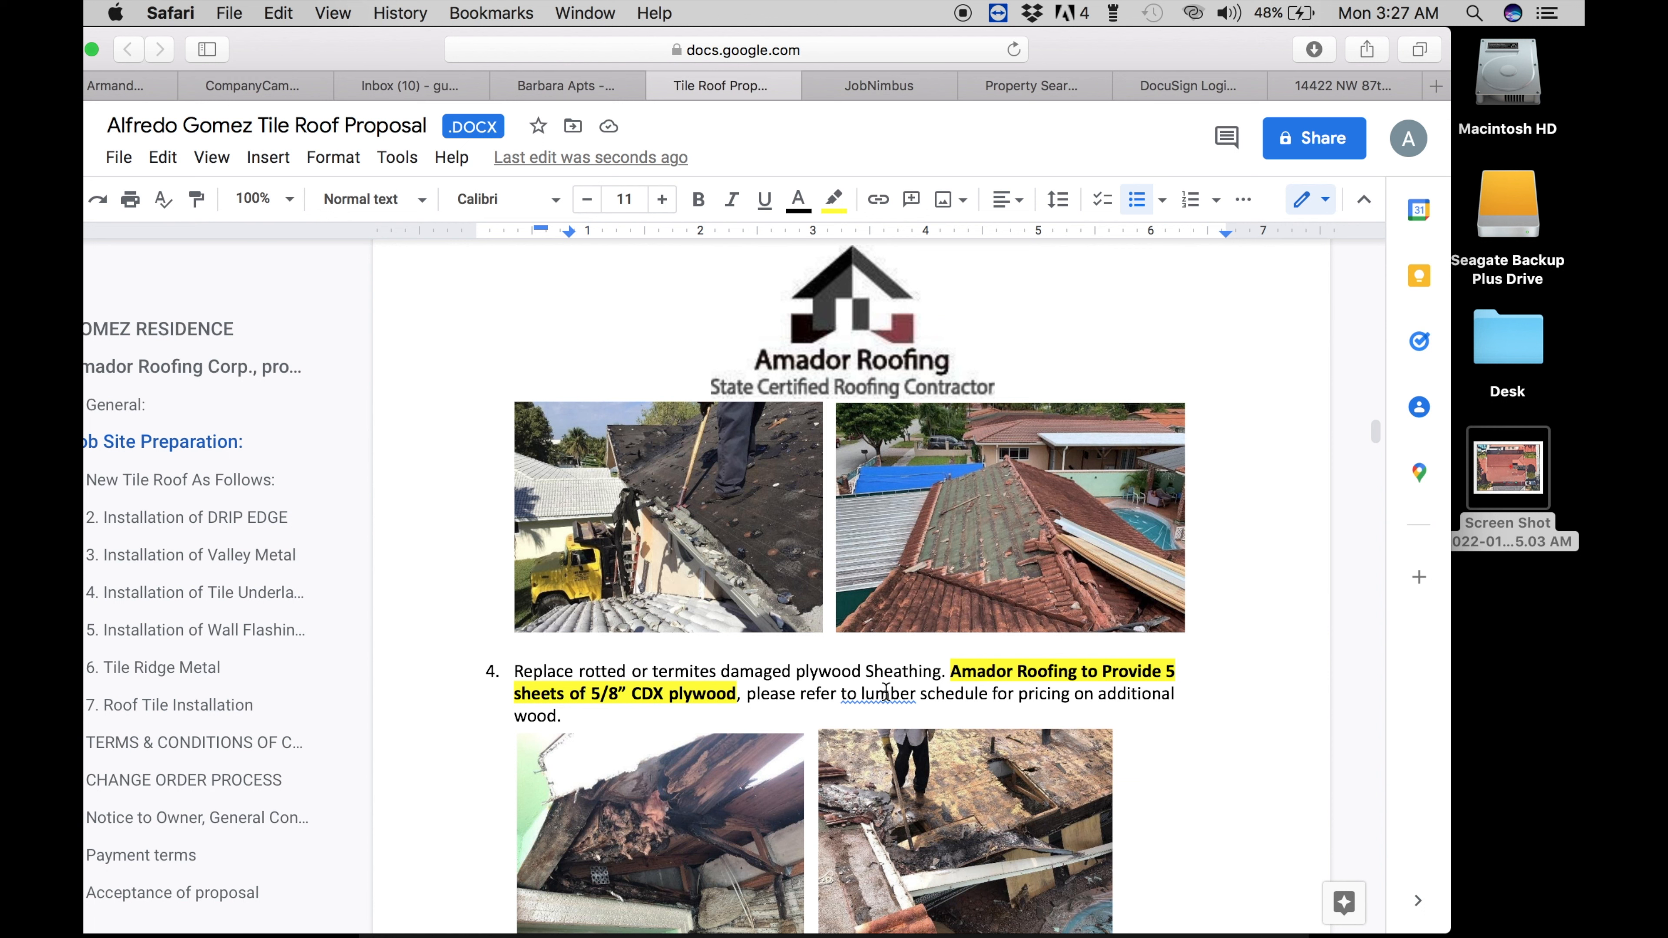
- Move the saved screenshot file to the Trash
click(1508, 468)
right_click(1497, 468)
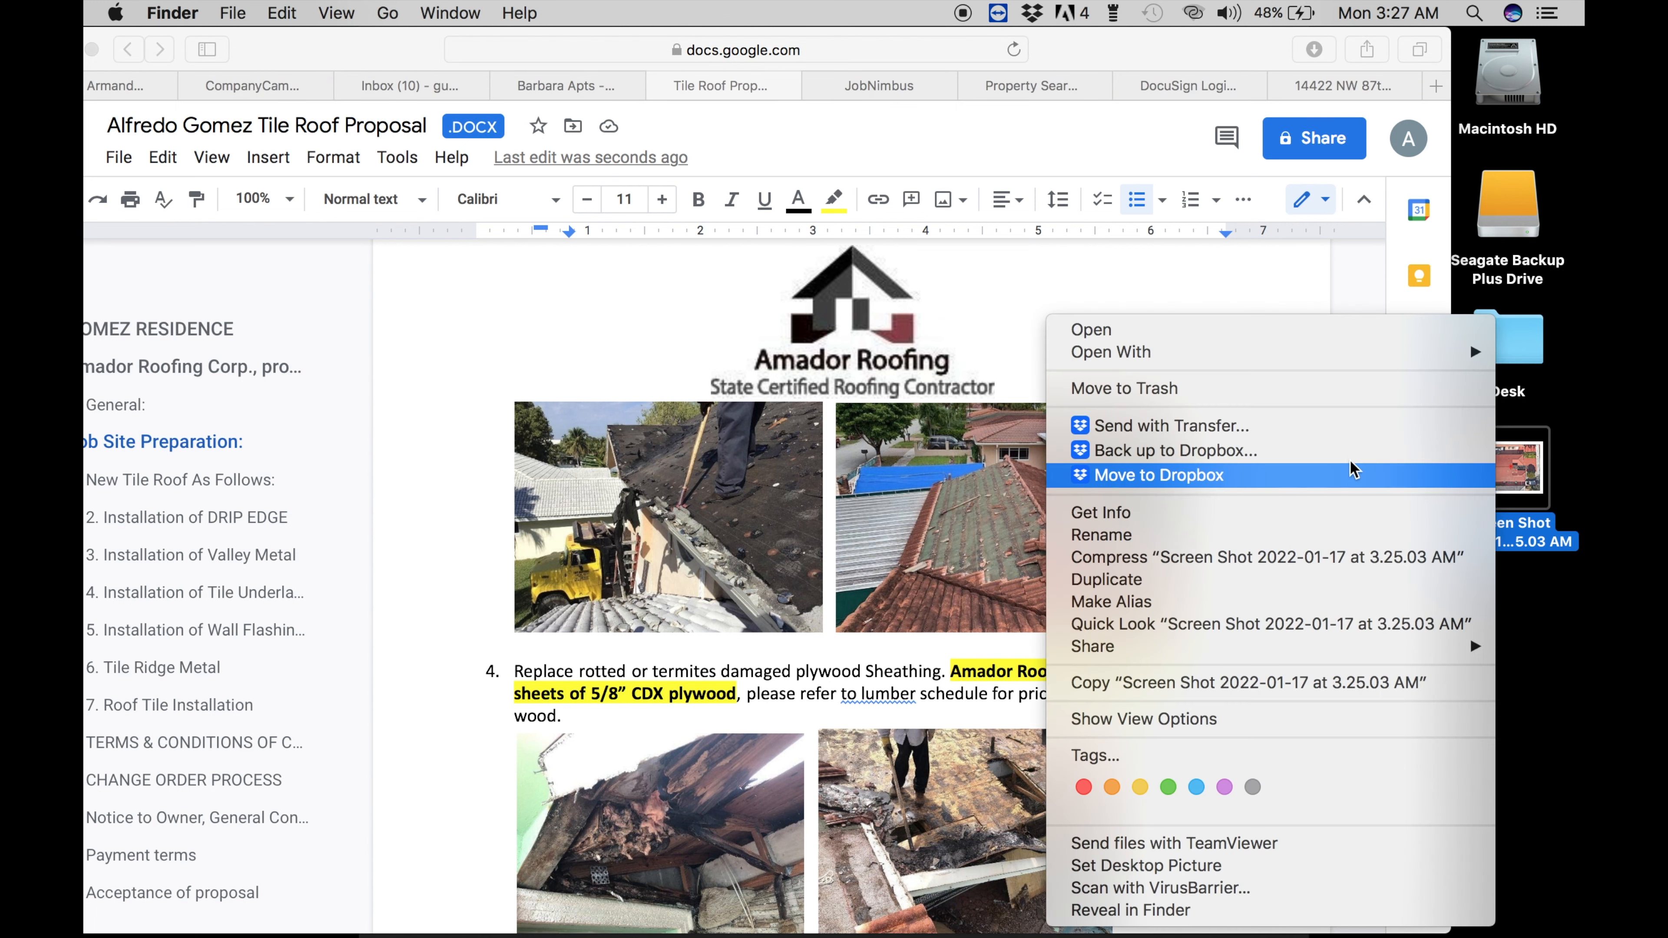
click(1346, 388)
scroll(941, 617, down, 3)
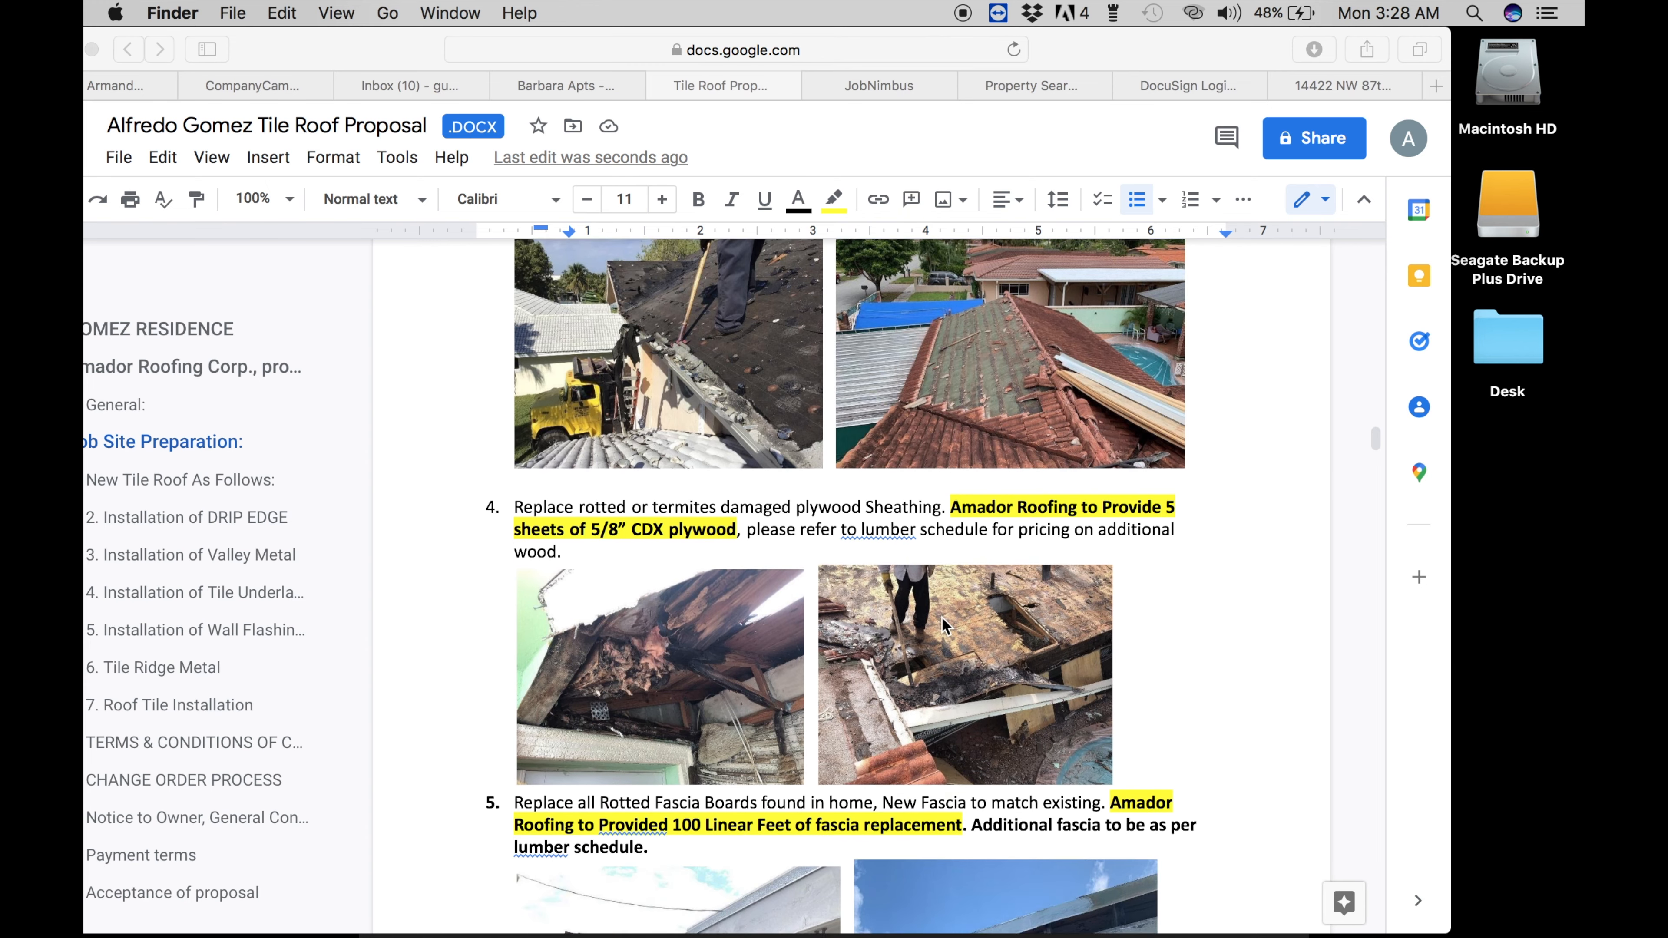
scroll(941, 617, down, 7)
- Go back to the proposal and find the New Tile Roof As Follows heading
click(703, 328)
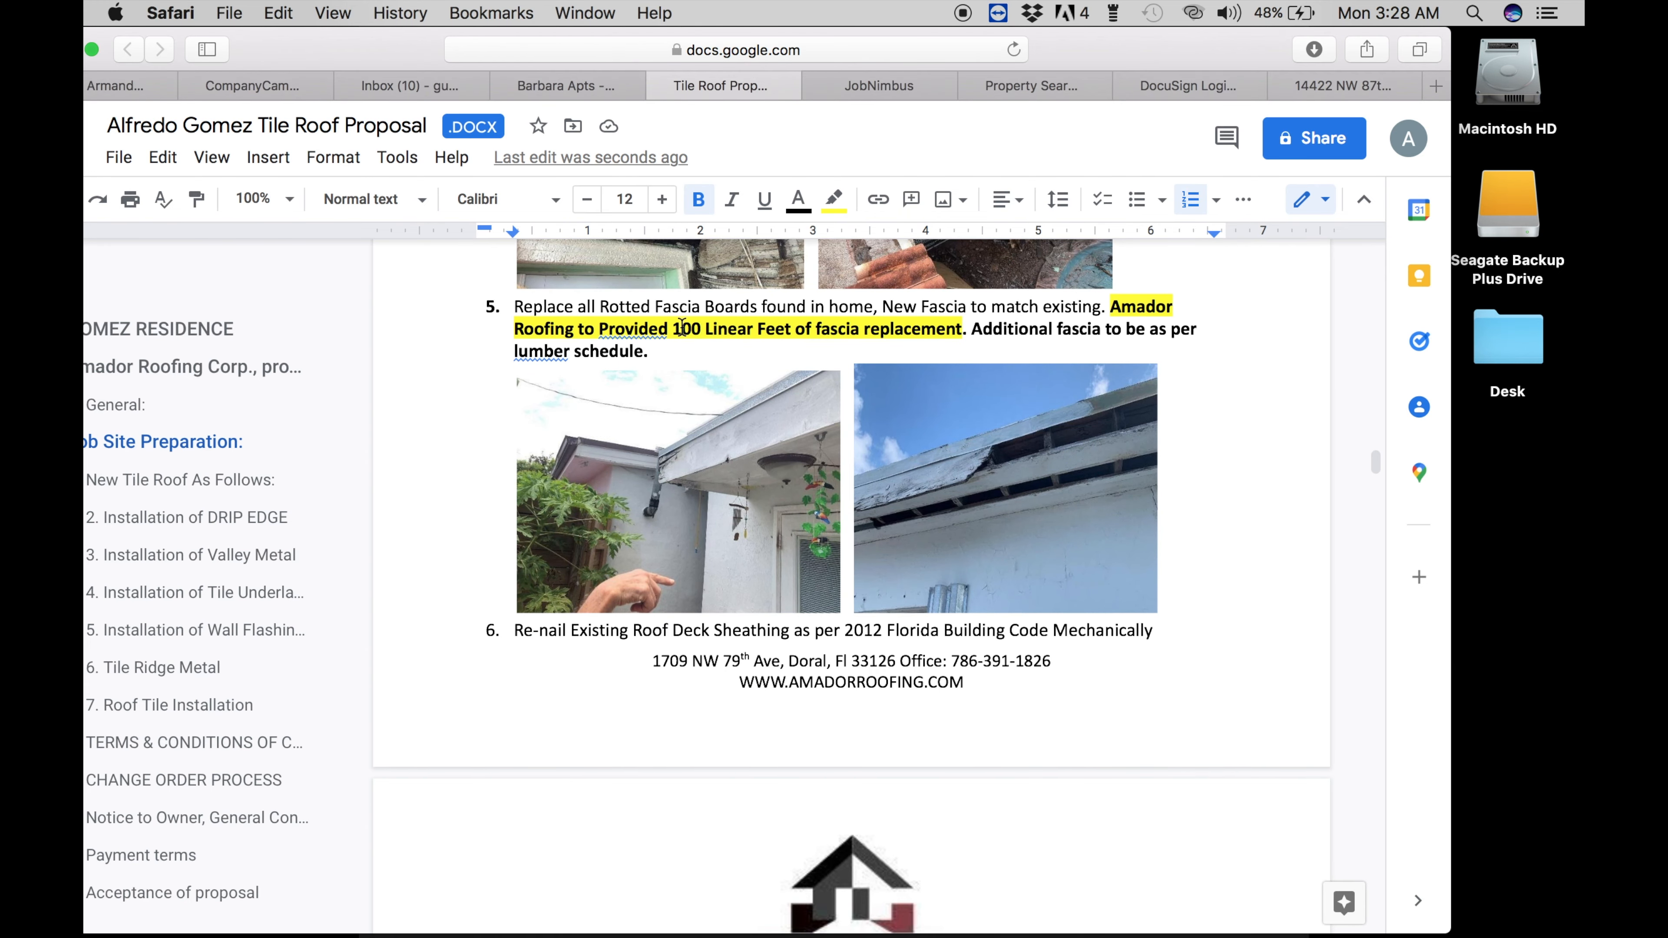
scroll(691, 458, down, 15)
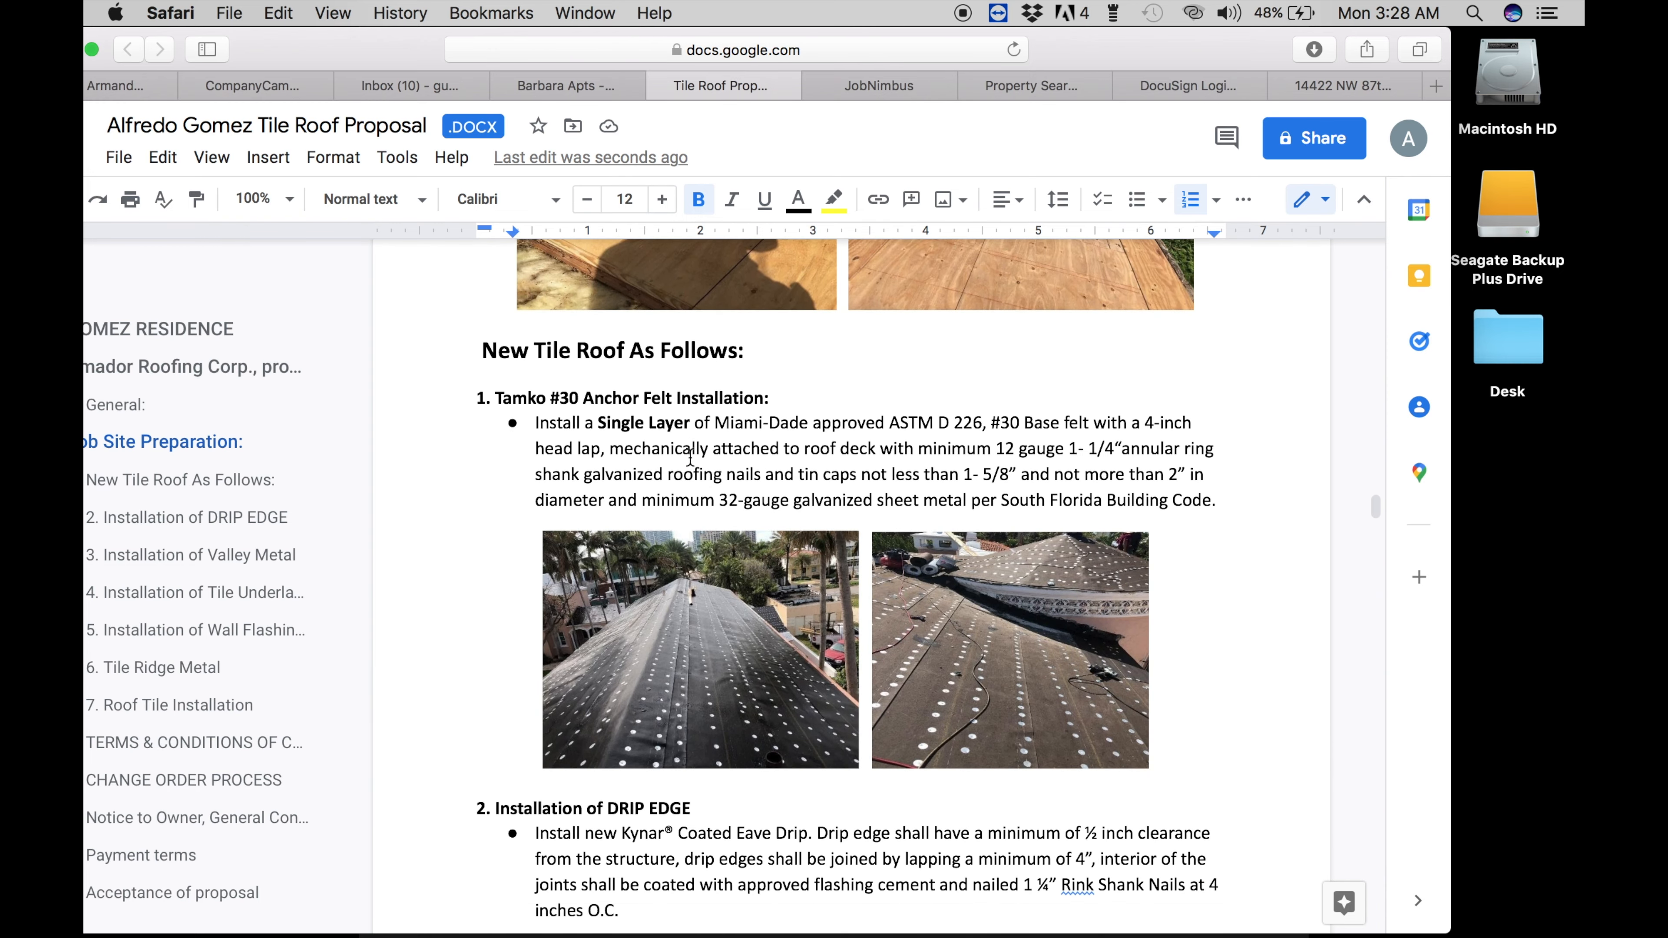
scroll(691, 457, up, 15)
scroll(691, 458, up, 5)
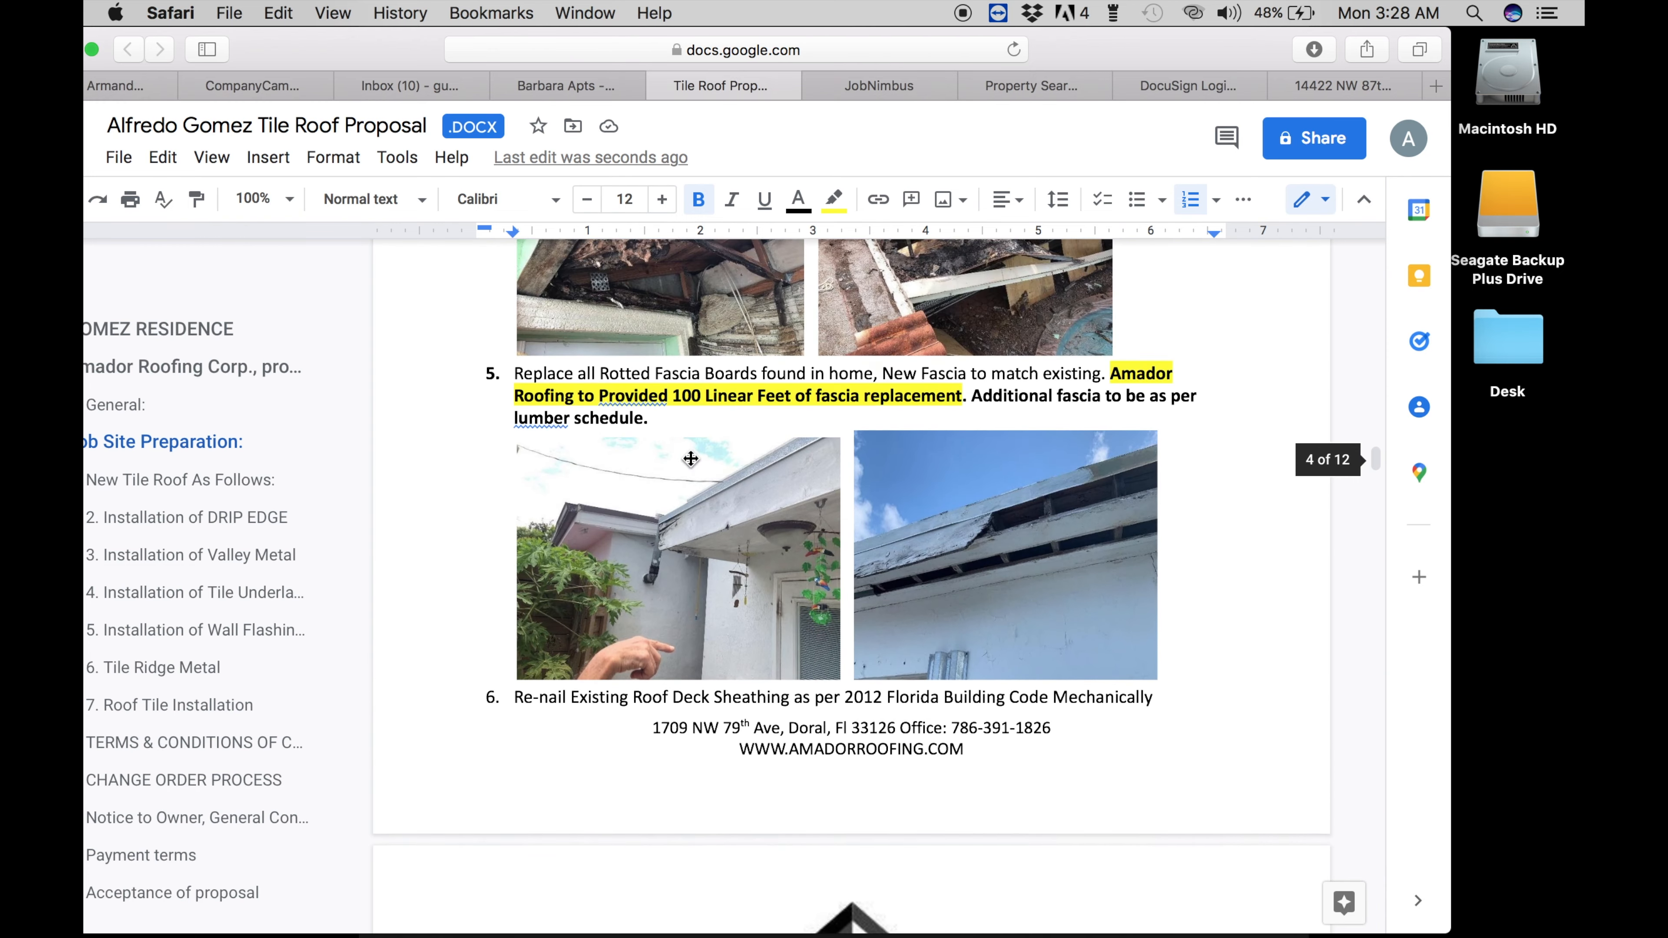
scroll(691, 458, down, 7)
scroll(691, 458, down, 11)
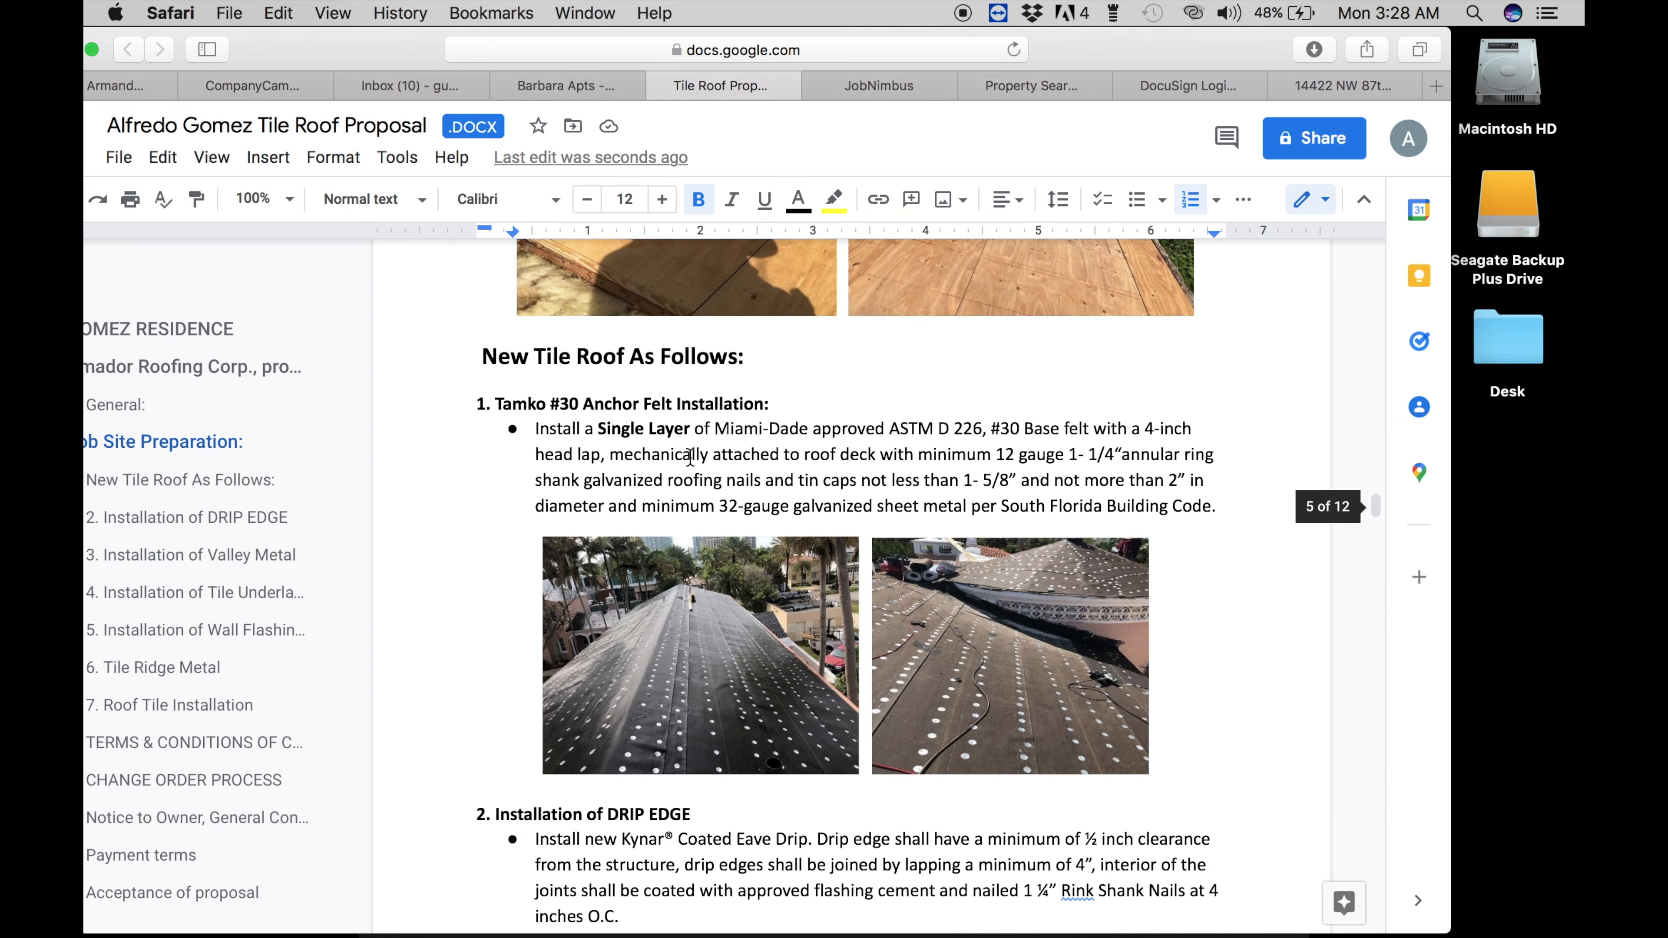
scroll(691, 458, up, 20)
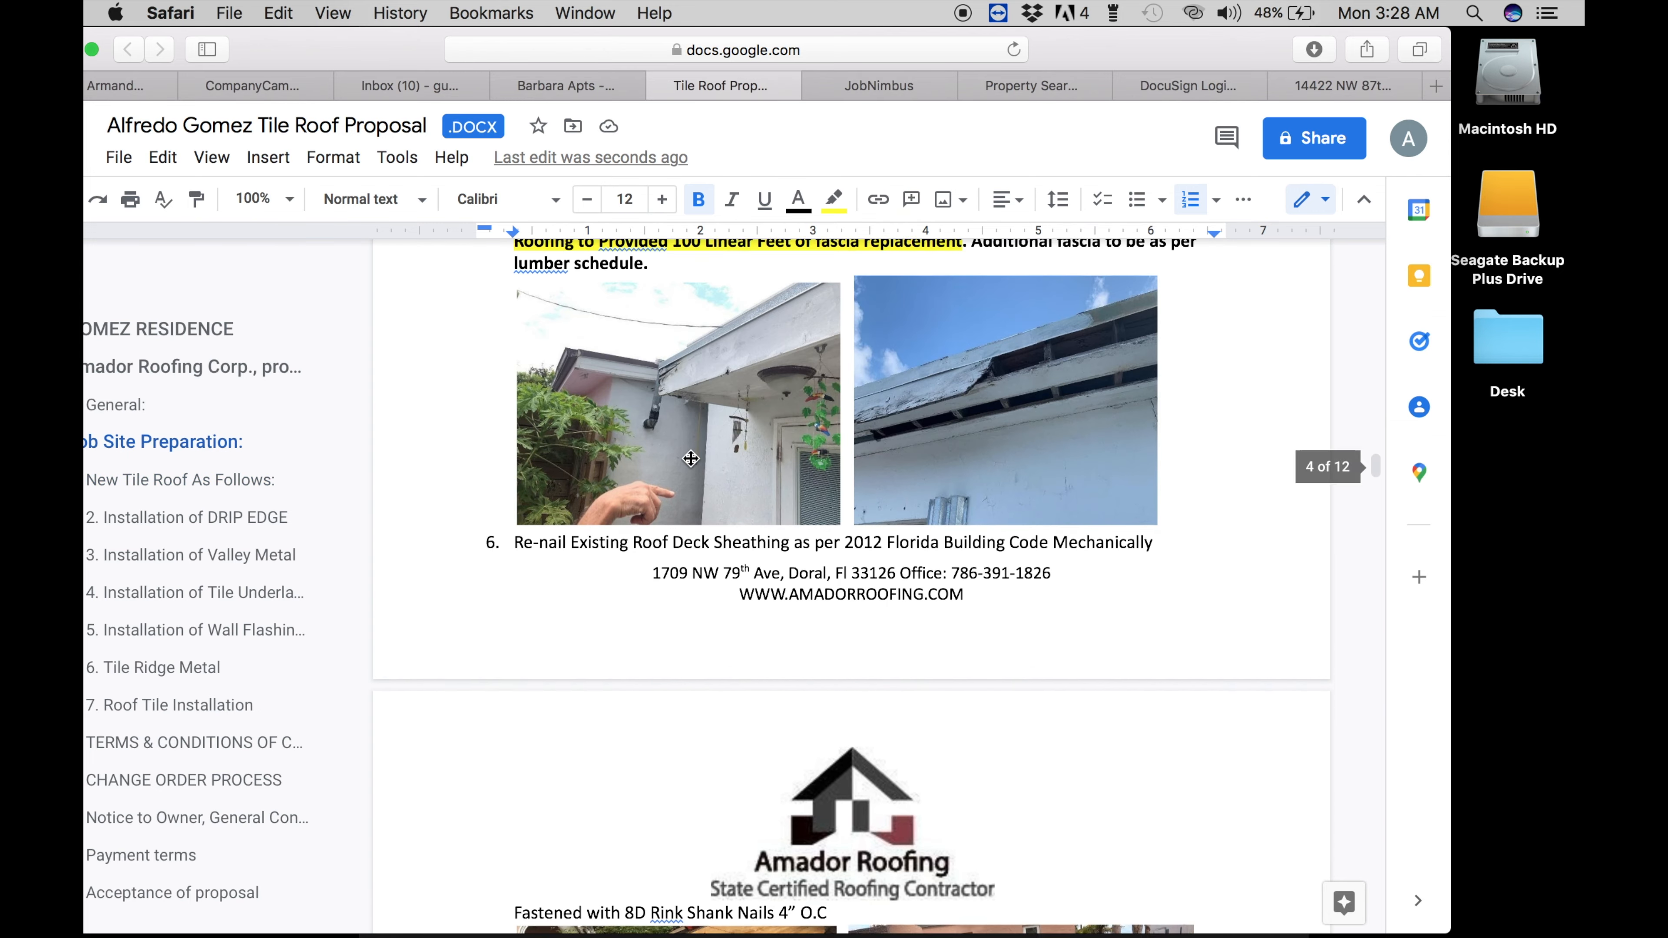
scroll(691, 458, down, 12)
scroll(691, 458, down, 2)
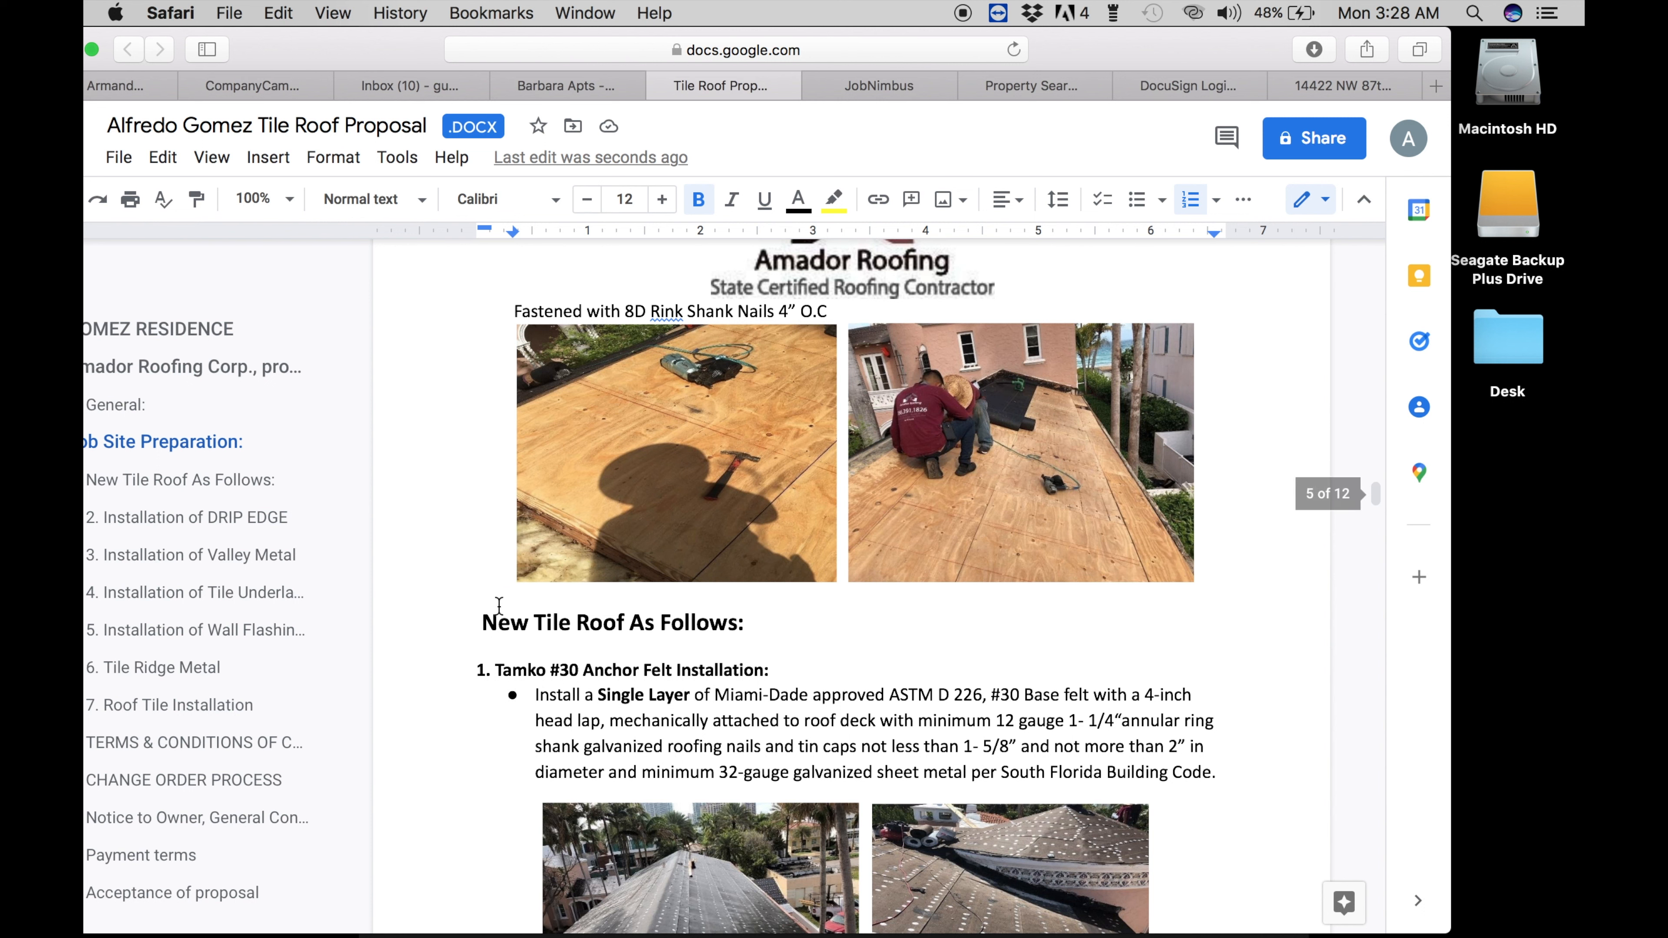
- Insert blank lines before the New Tile Roof As Follows heading to push it onto the next page
click(477, 596)
key(Return)
scroll(690, 458, down, 10)
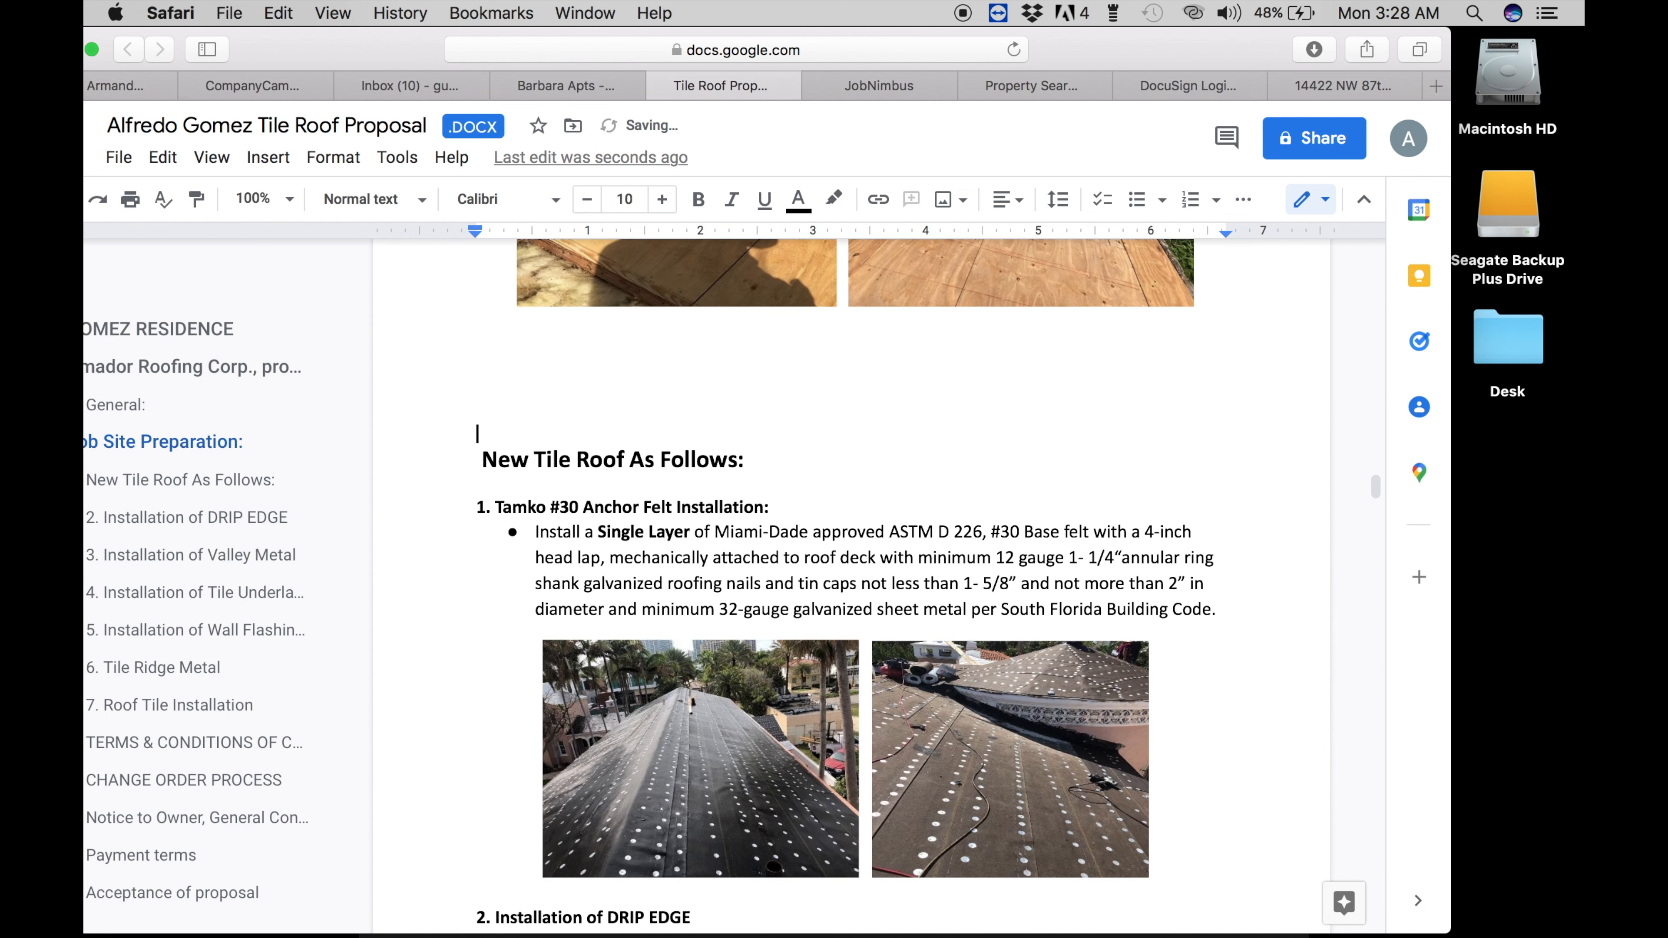
scroll(691, 458, up, 10)
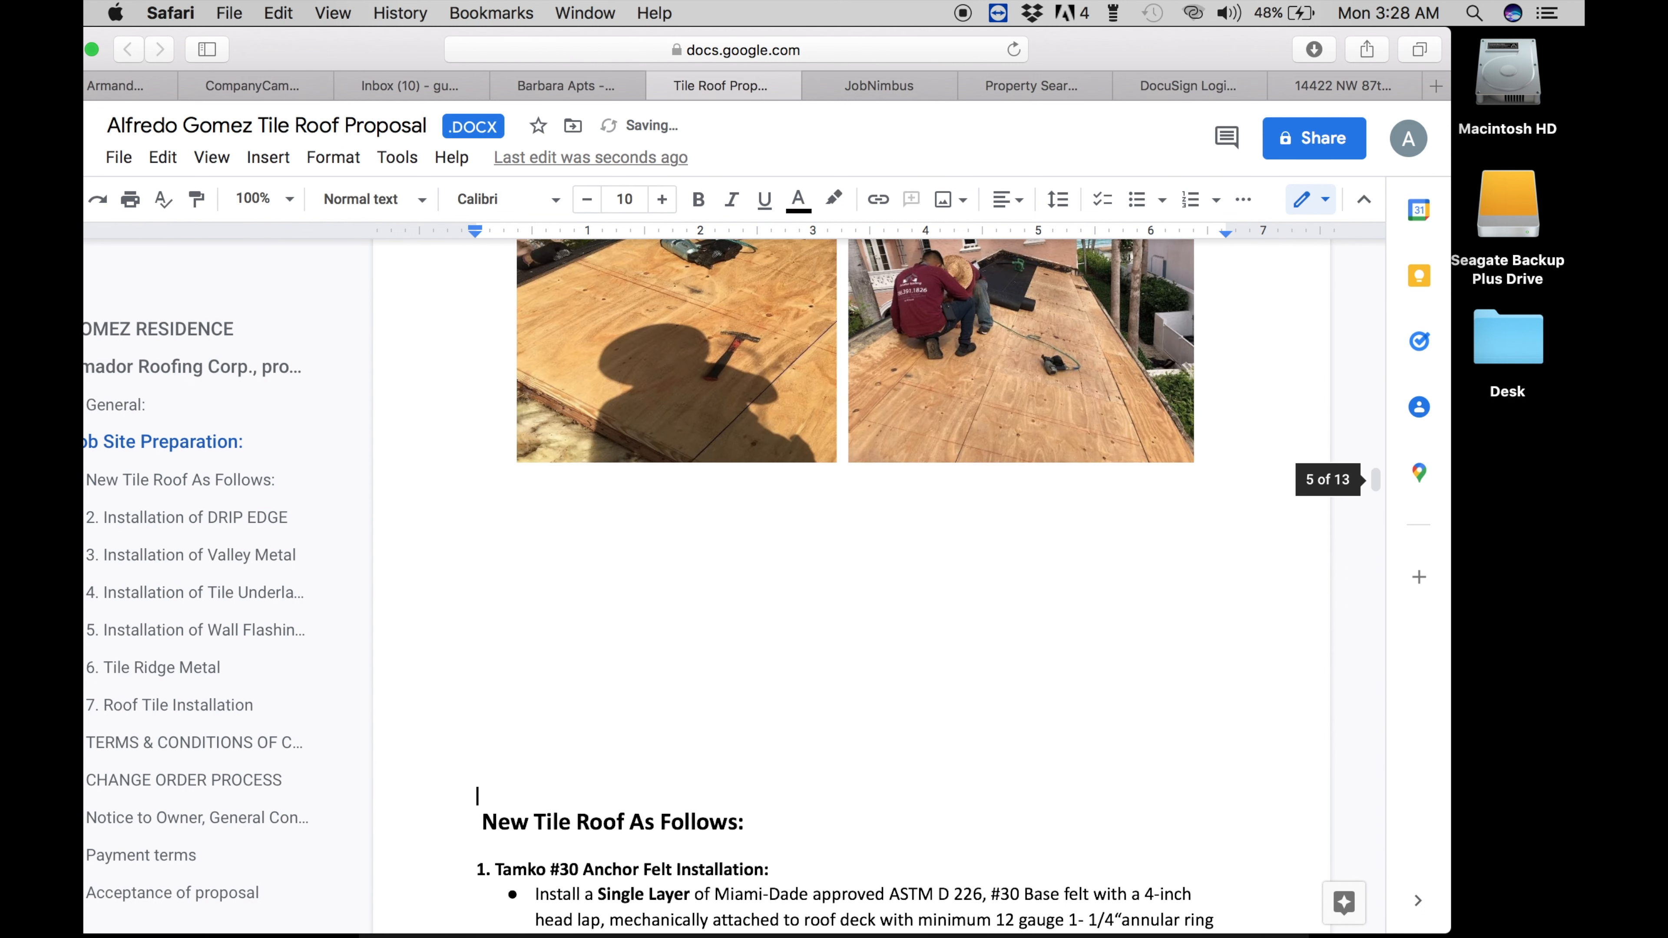
scroll(691, 458, down, 5)
key(Return)
key(Return)
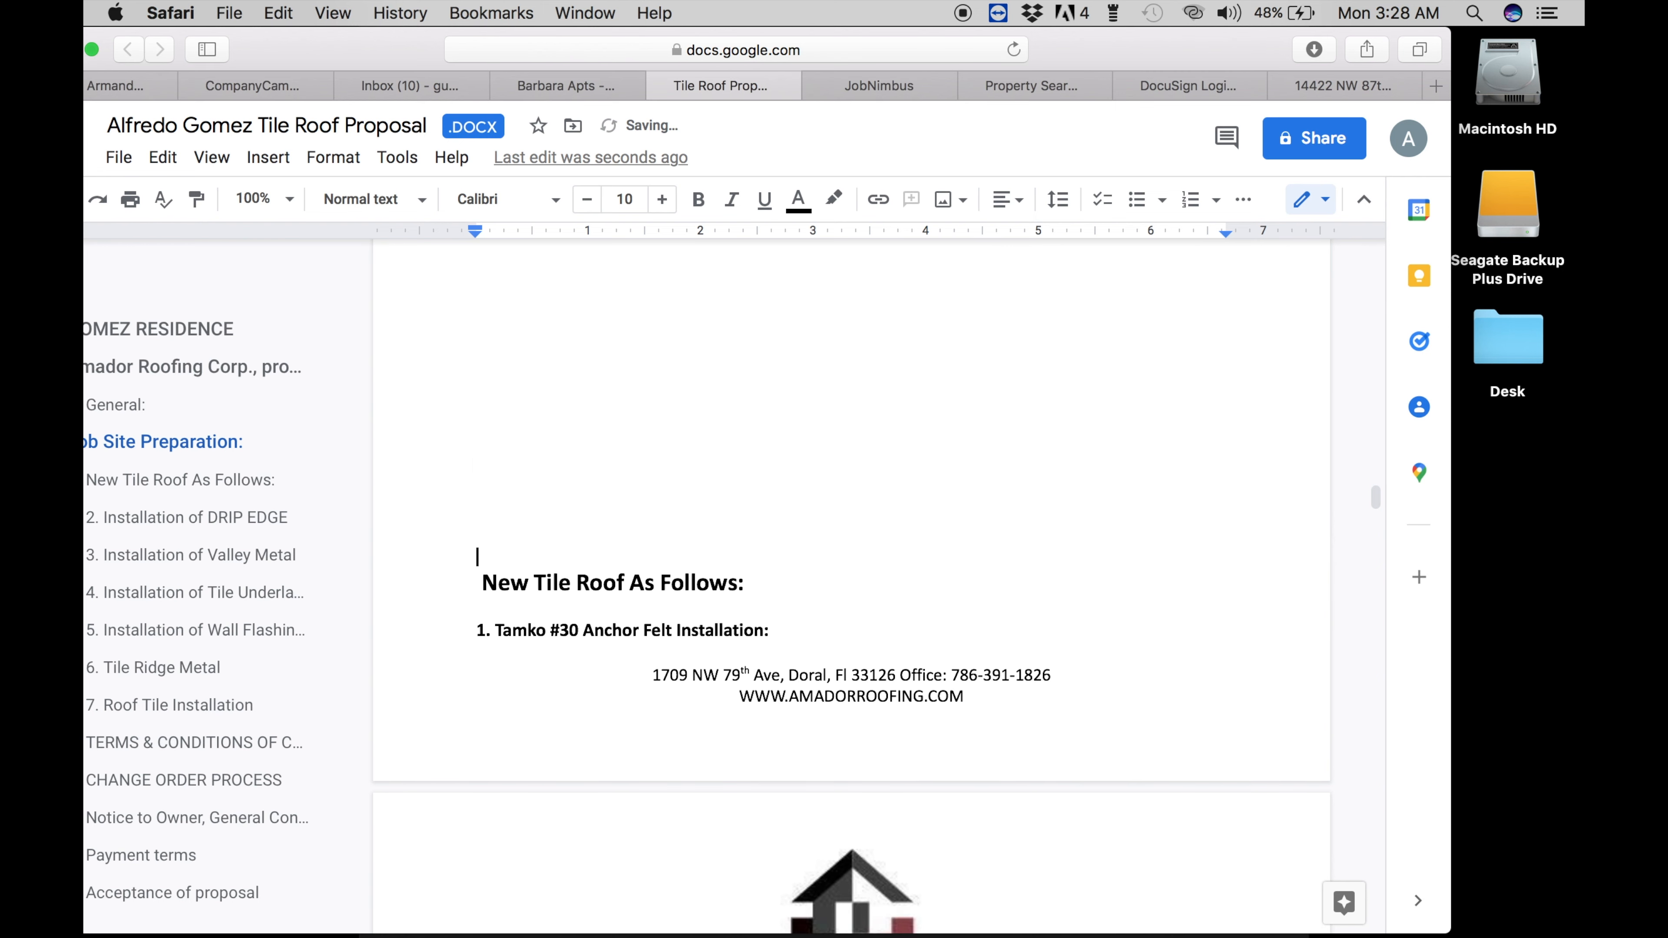
- Review the following pages and select the $135 per sheet price
scroll(851, 519, down, 18)
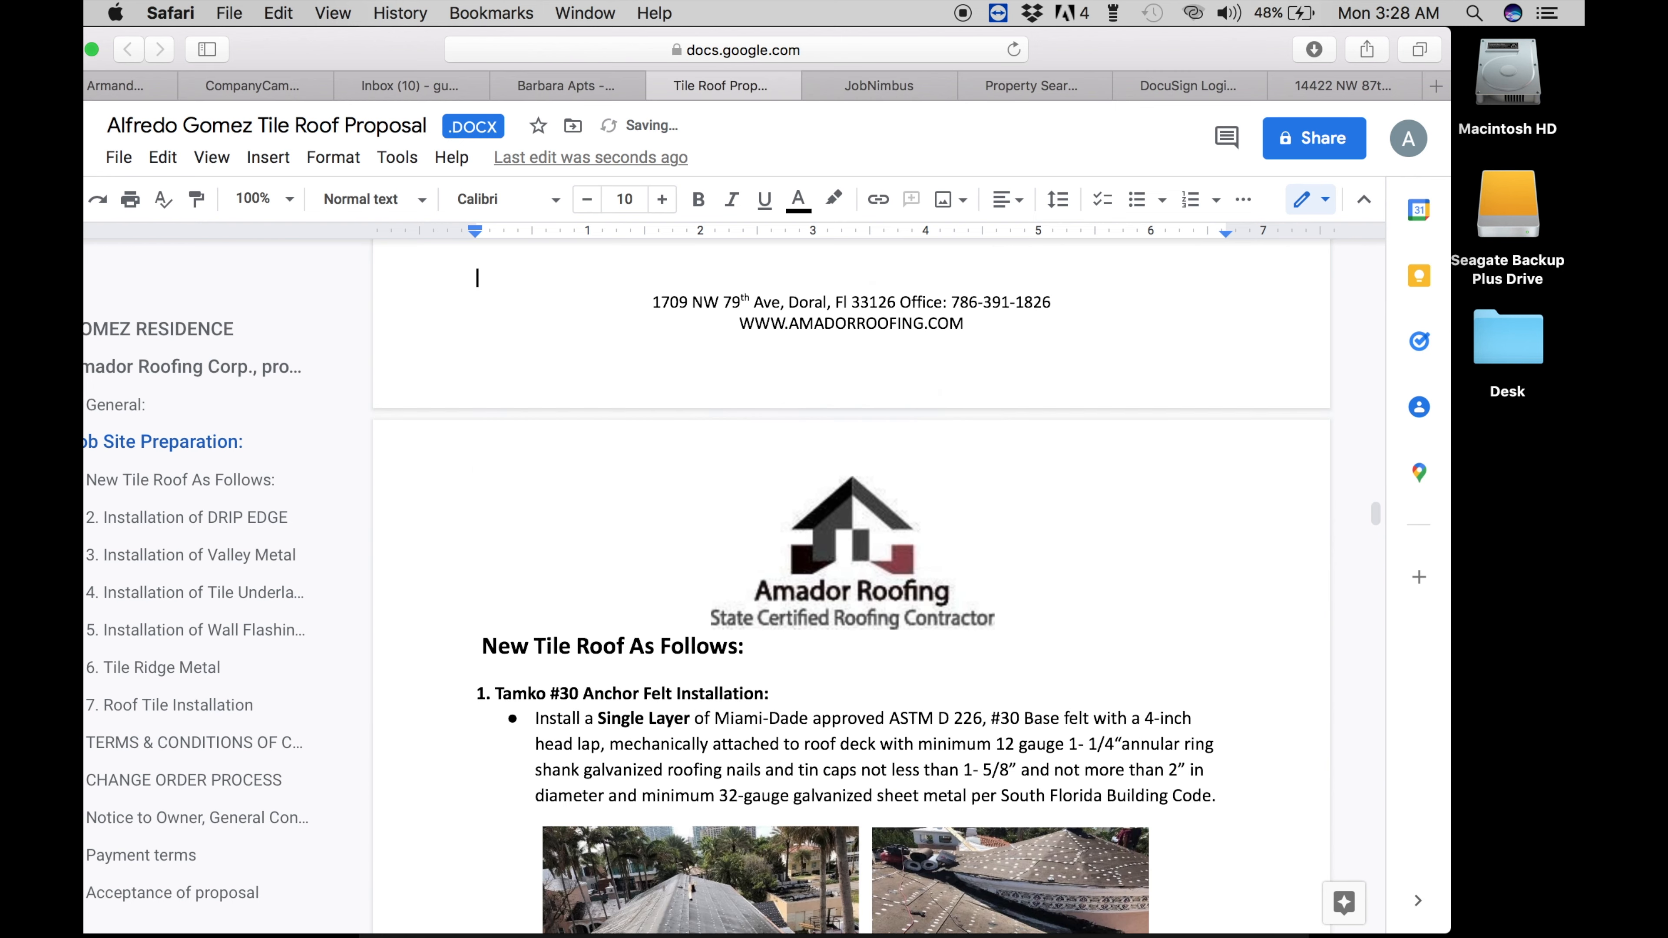
scroll(851, 520, down, 20)
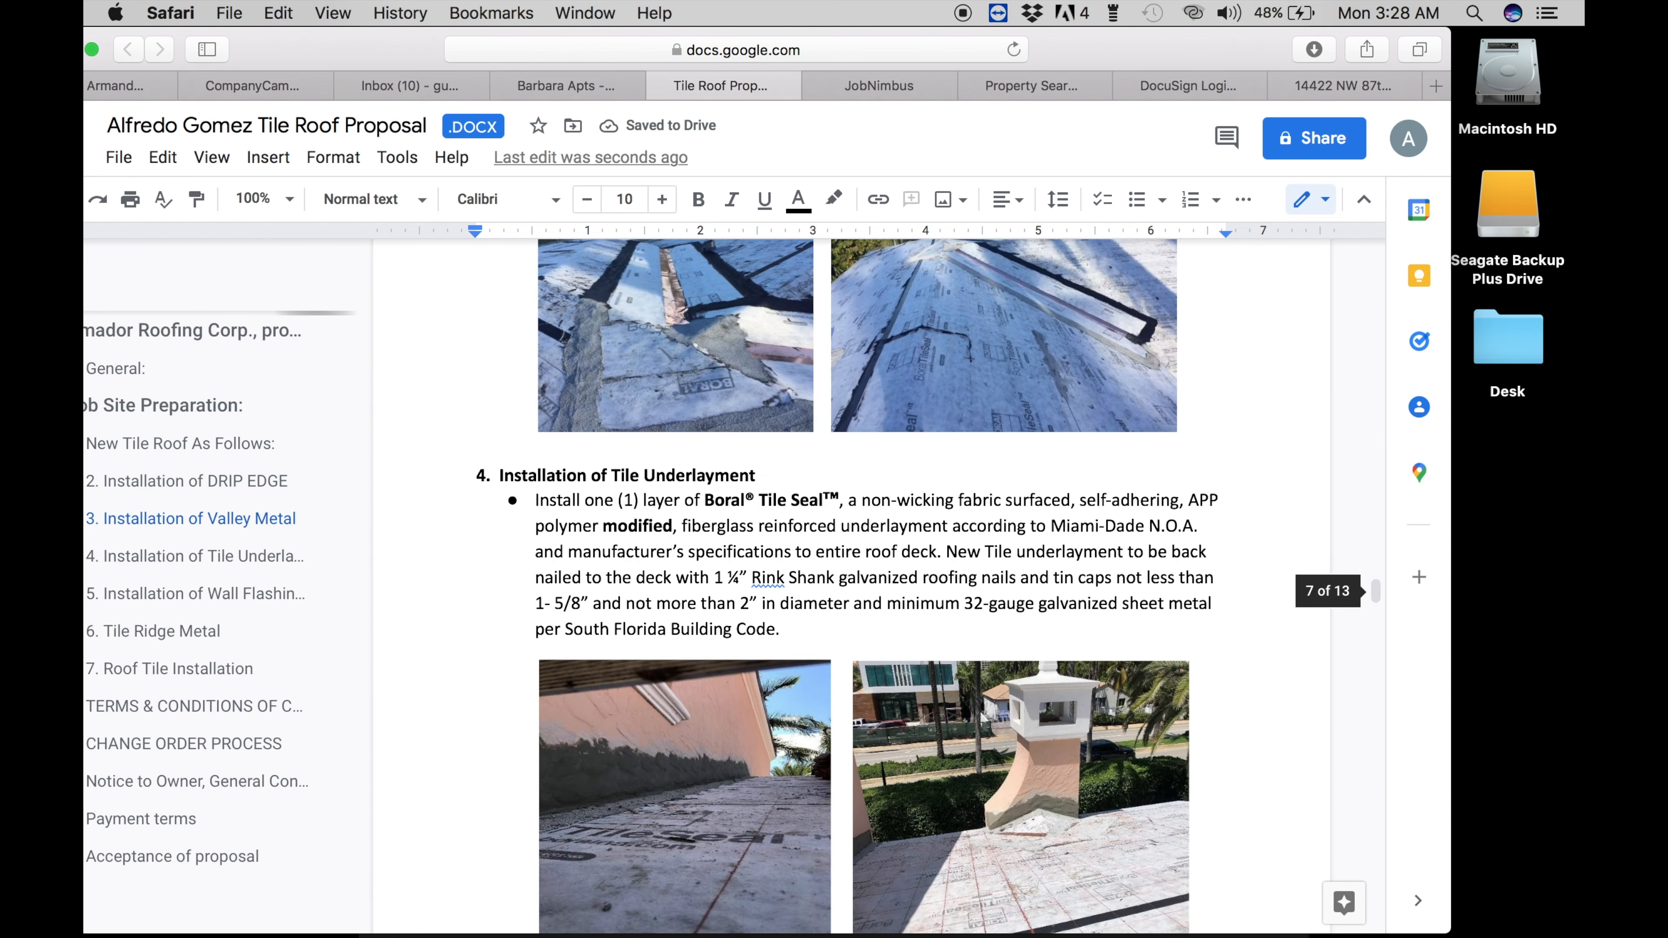
scroll(497, 636, down, 10)
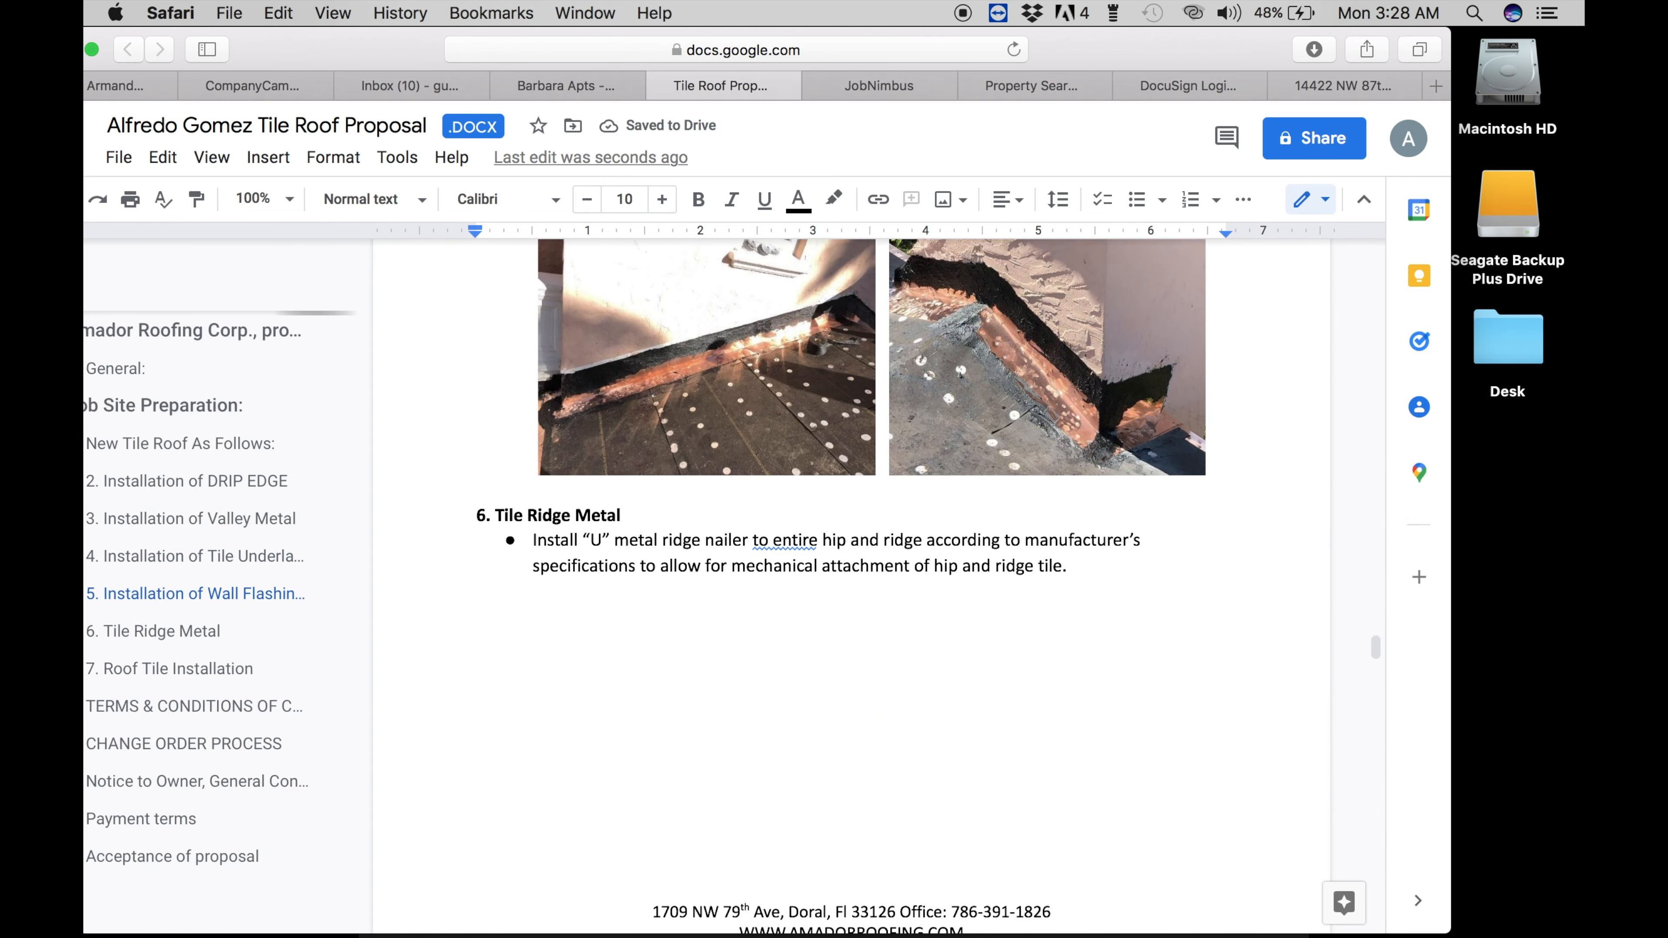
scroll(497, 636, up, 6)
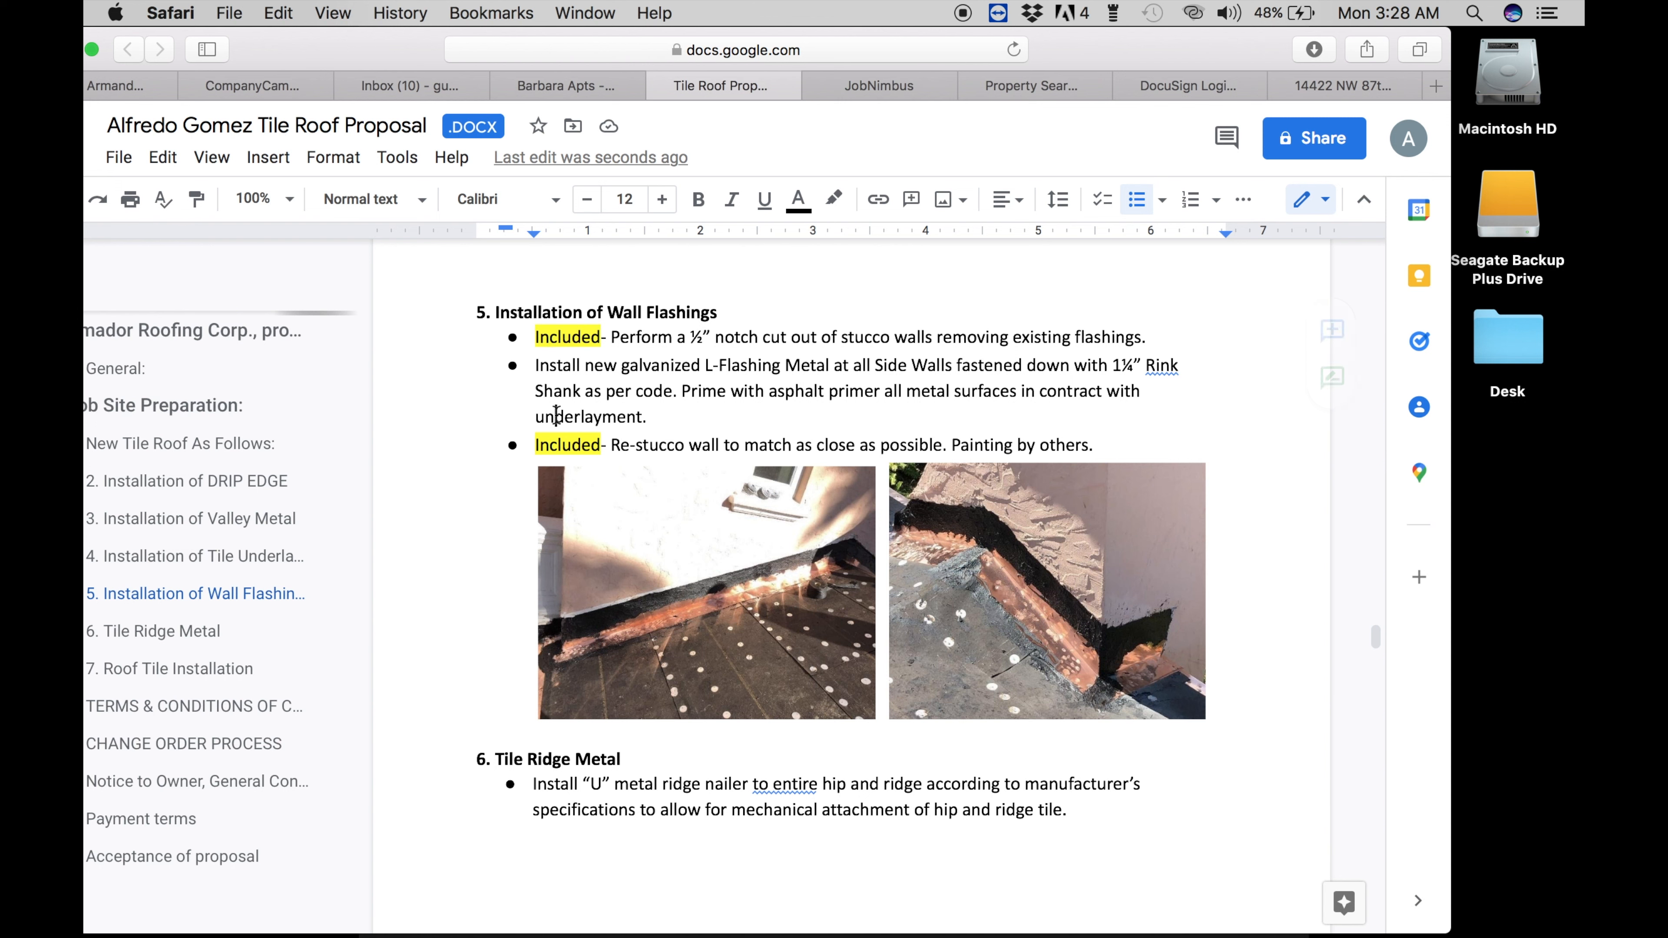
scroll(556, 415, down, 20)
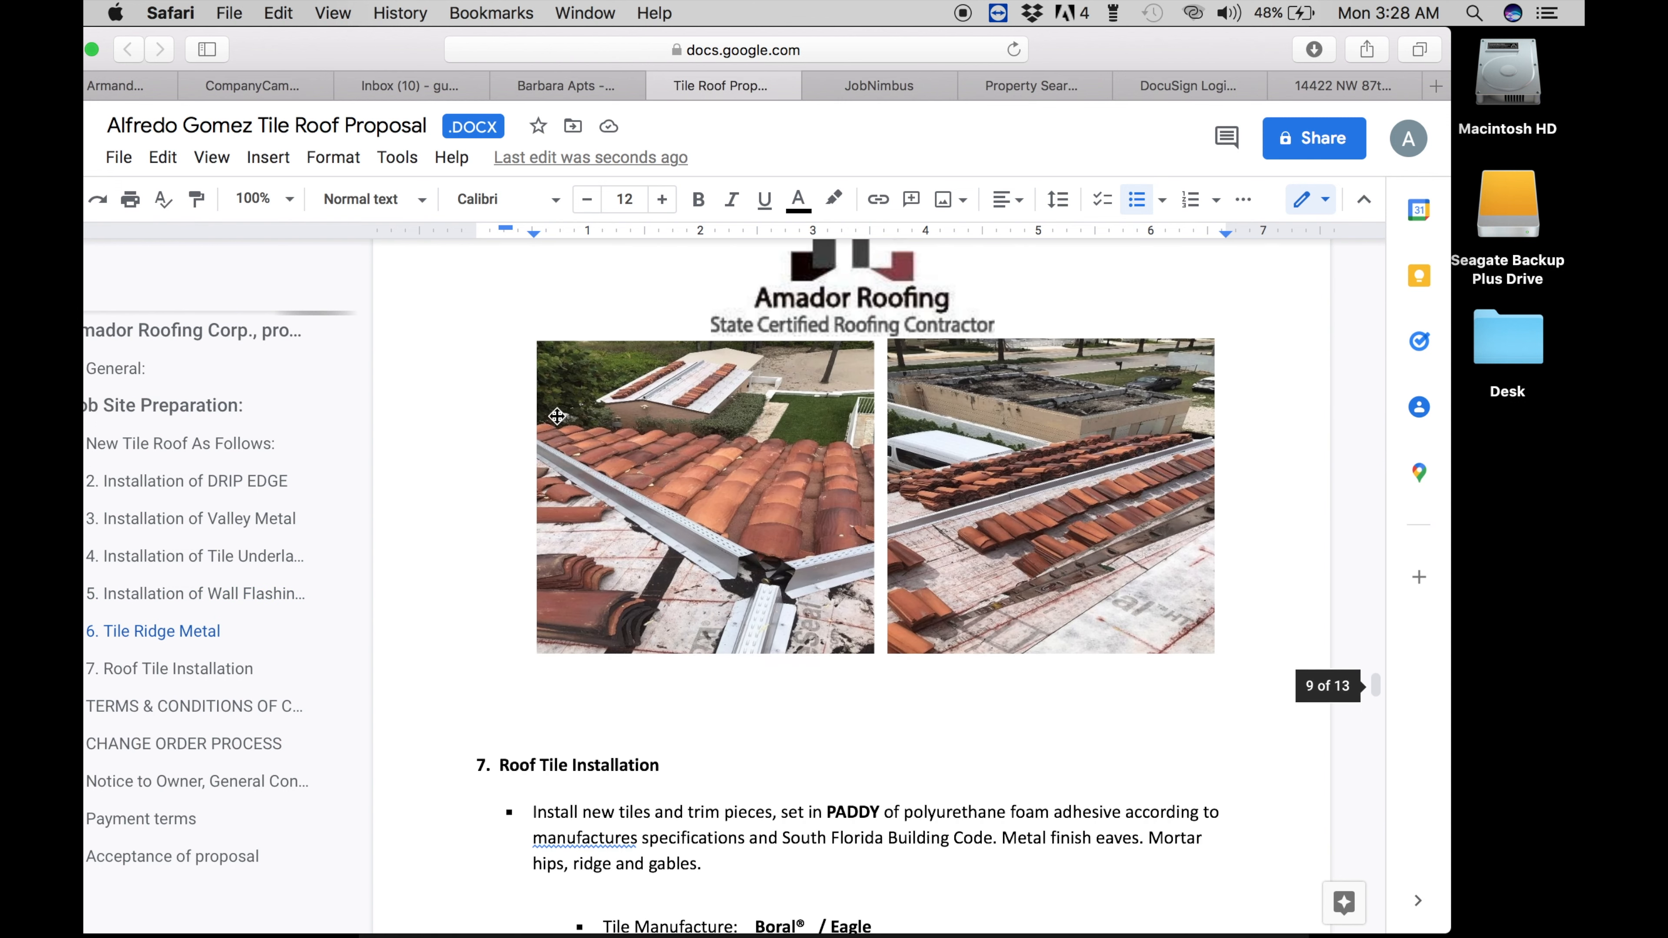
scroll(556, 416, down, 20)
scroll(556, 414, up, 5)
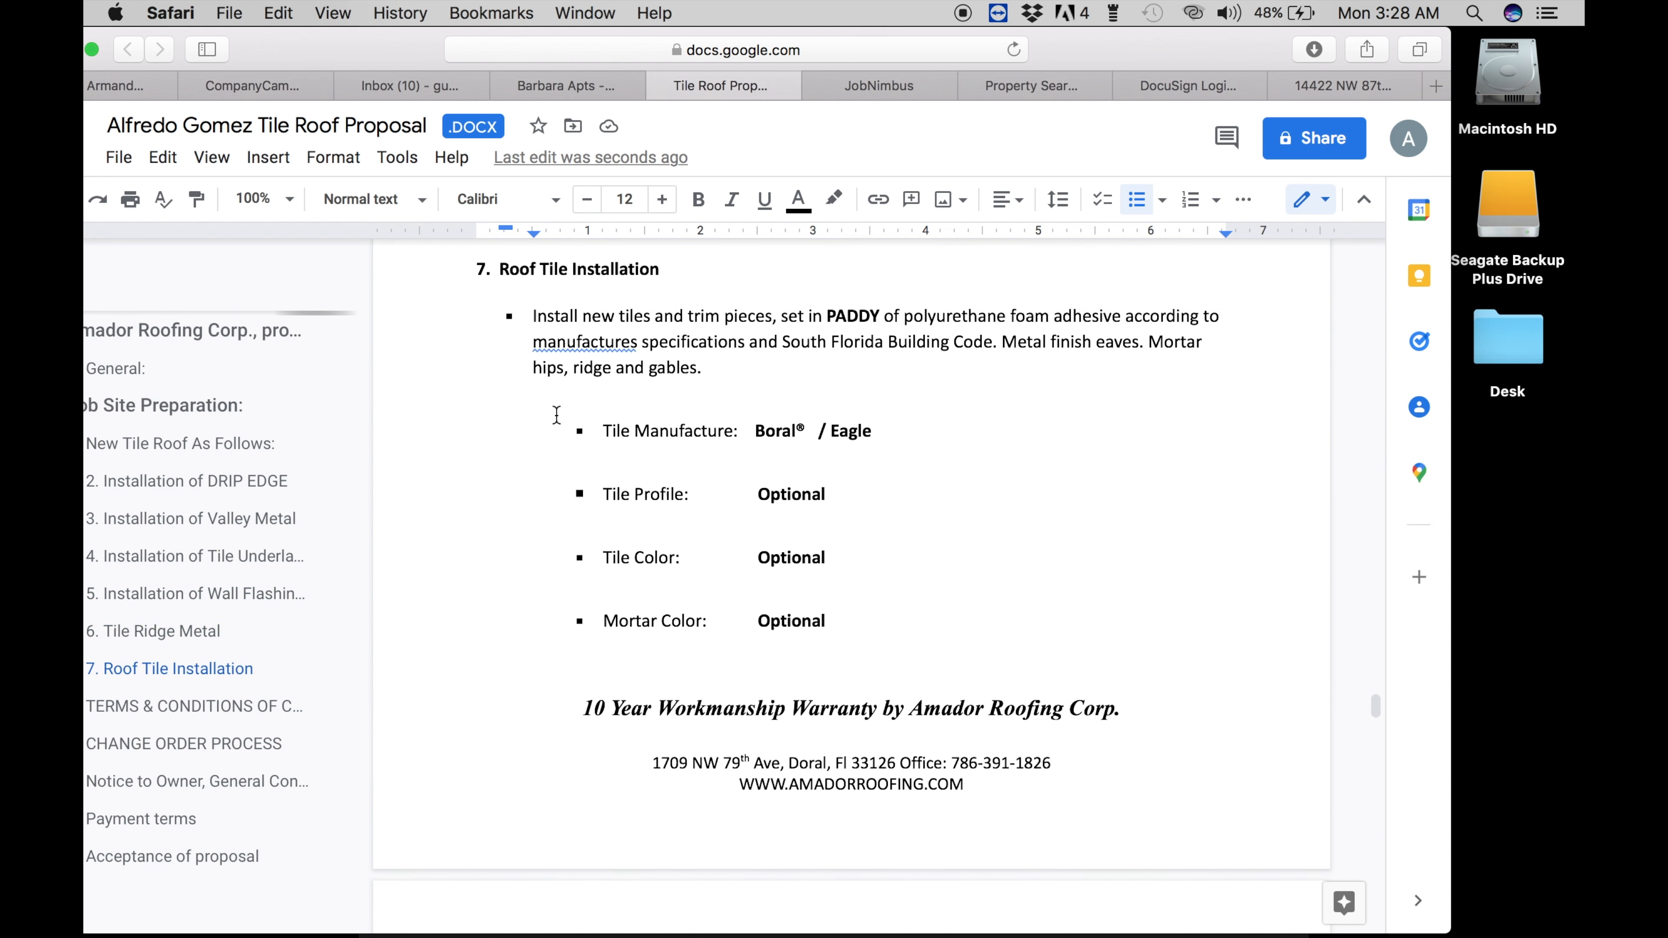
scroll(557, 415, up, 2)
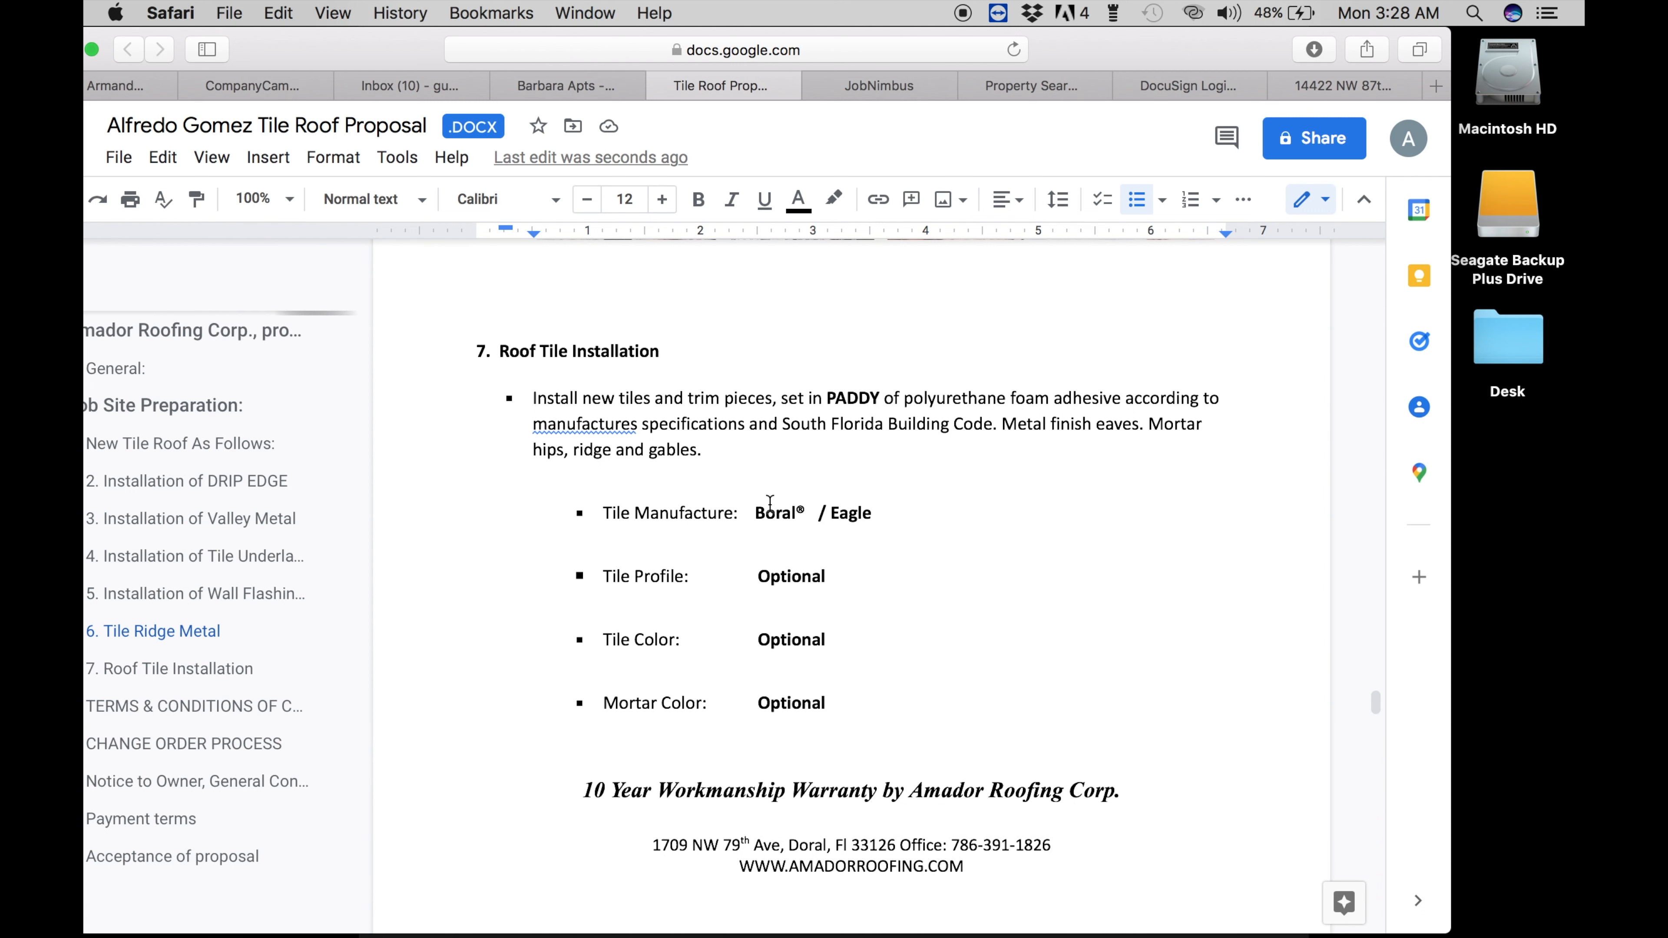
scroll(727, 610, down, 3)
scroll(729, 611, down, 10)
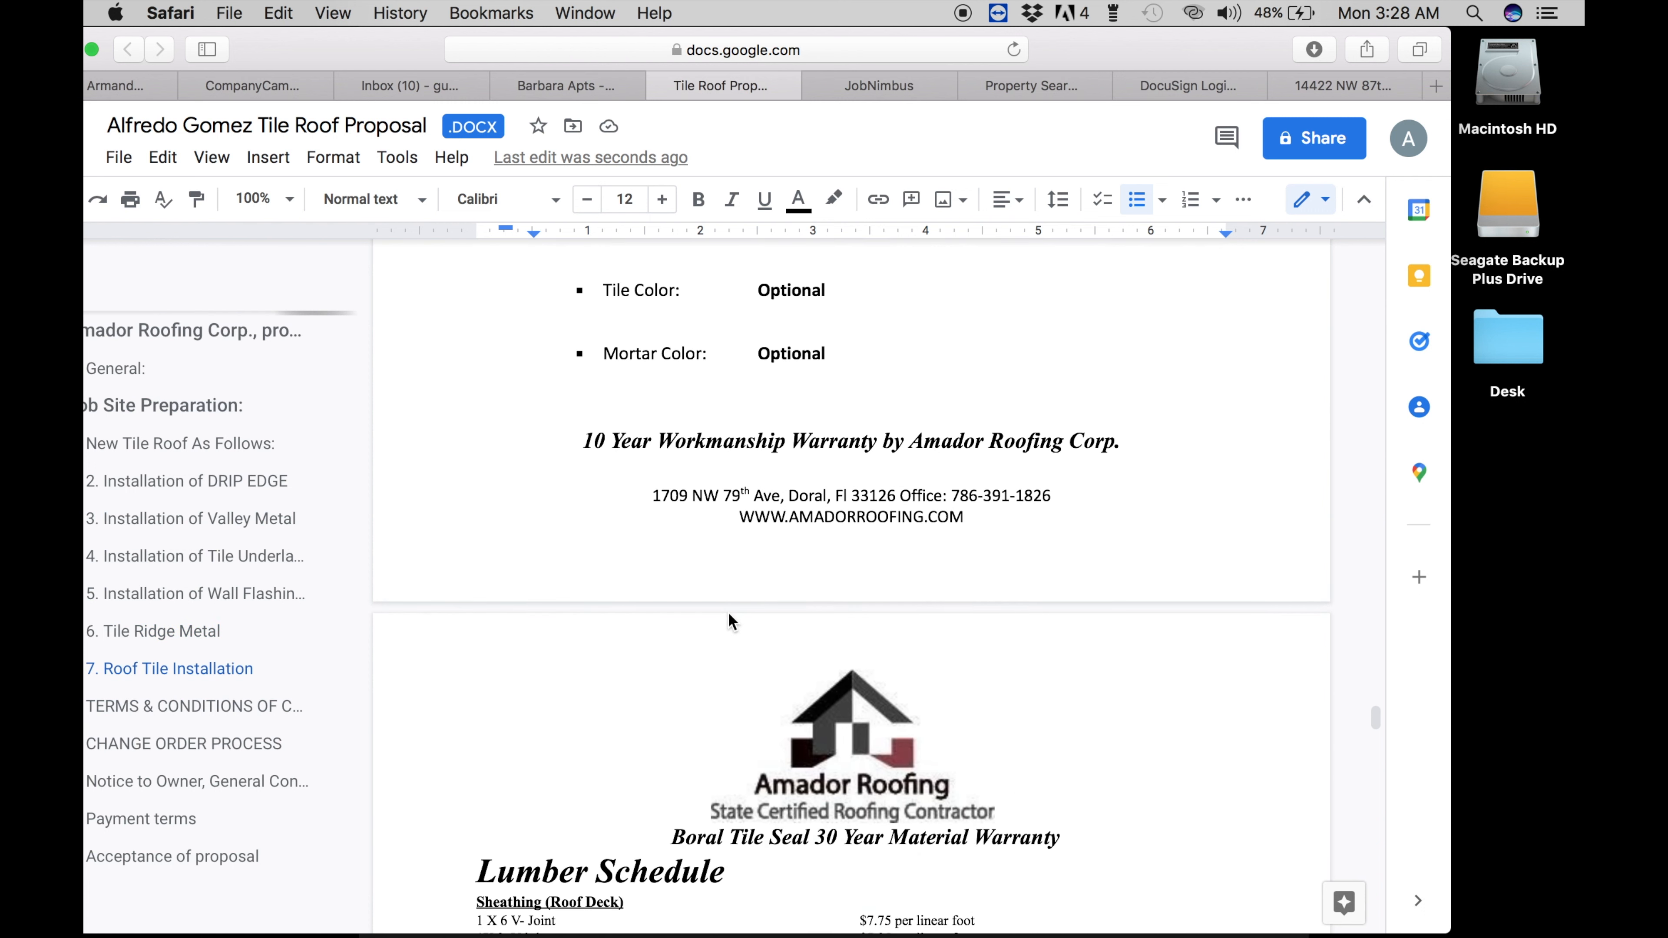
scroll(729, 613, down, 10)
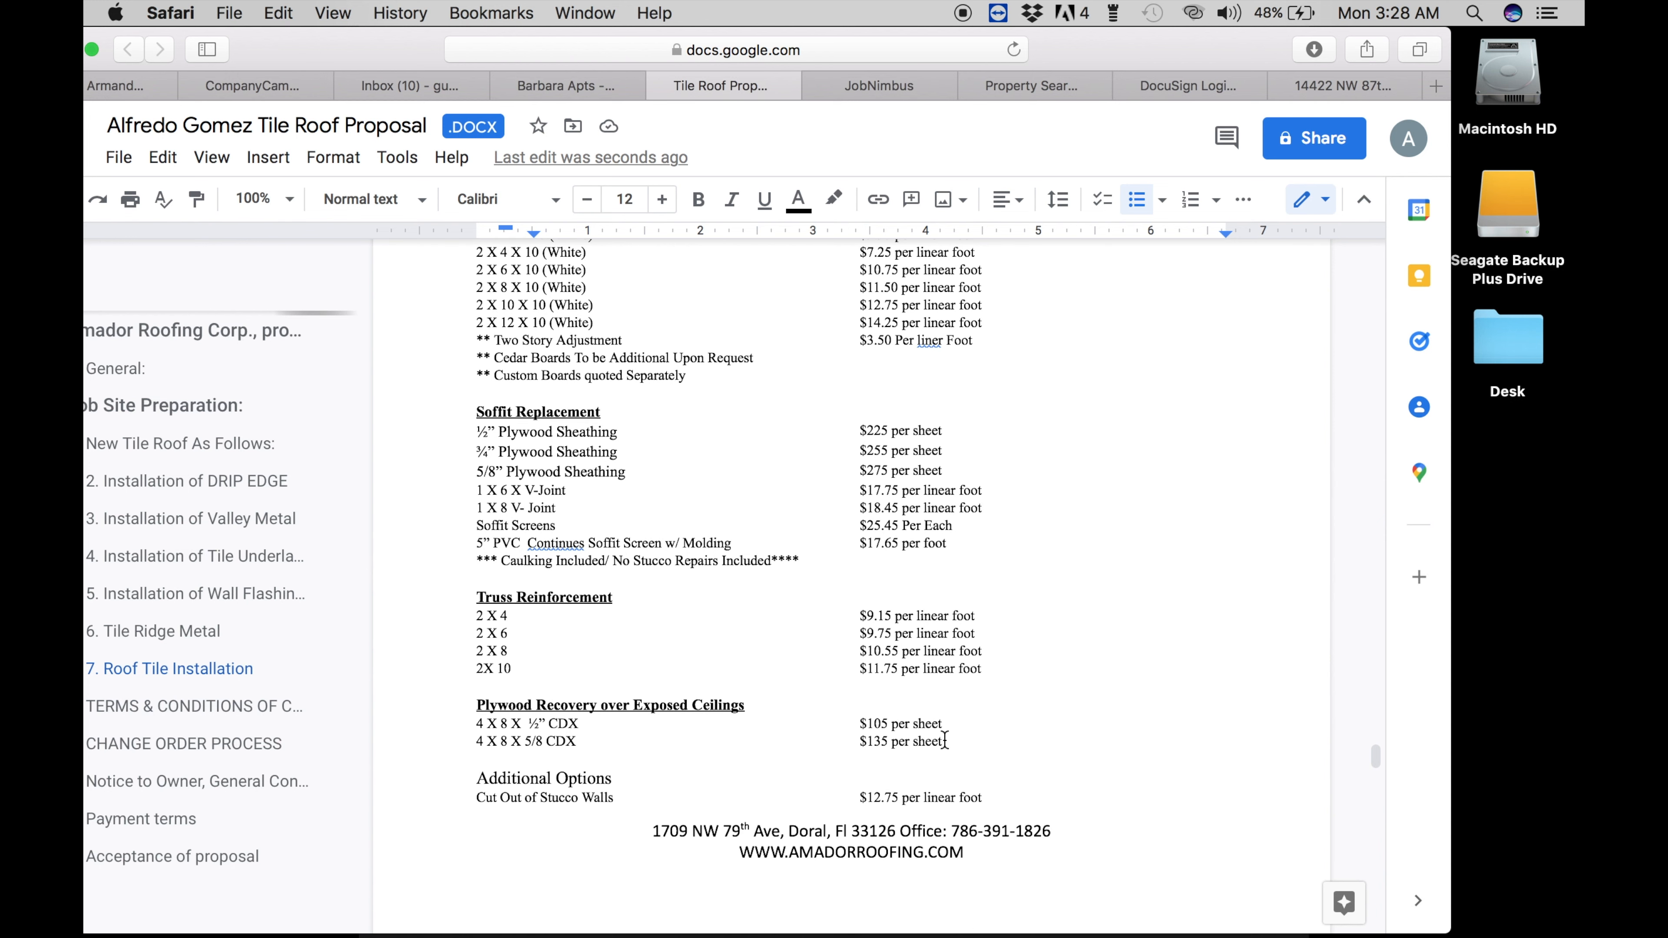
drag(945, 740, 852, 736)
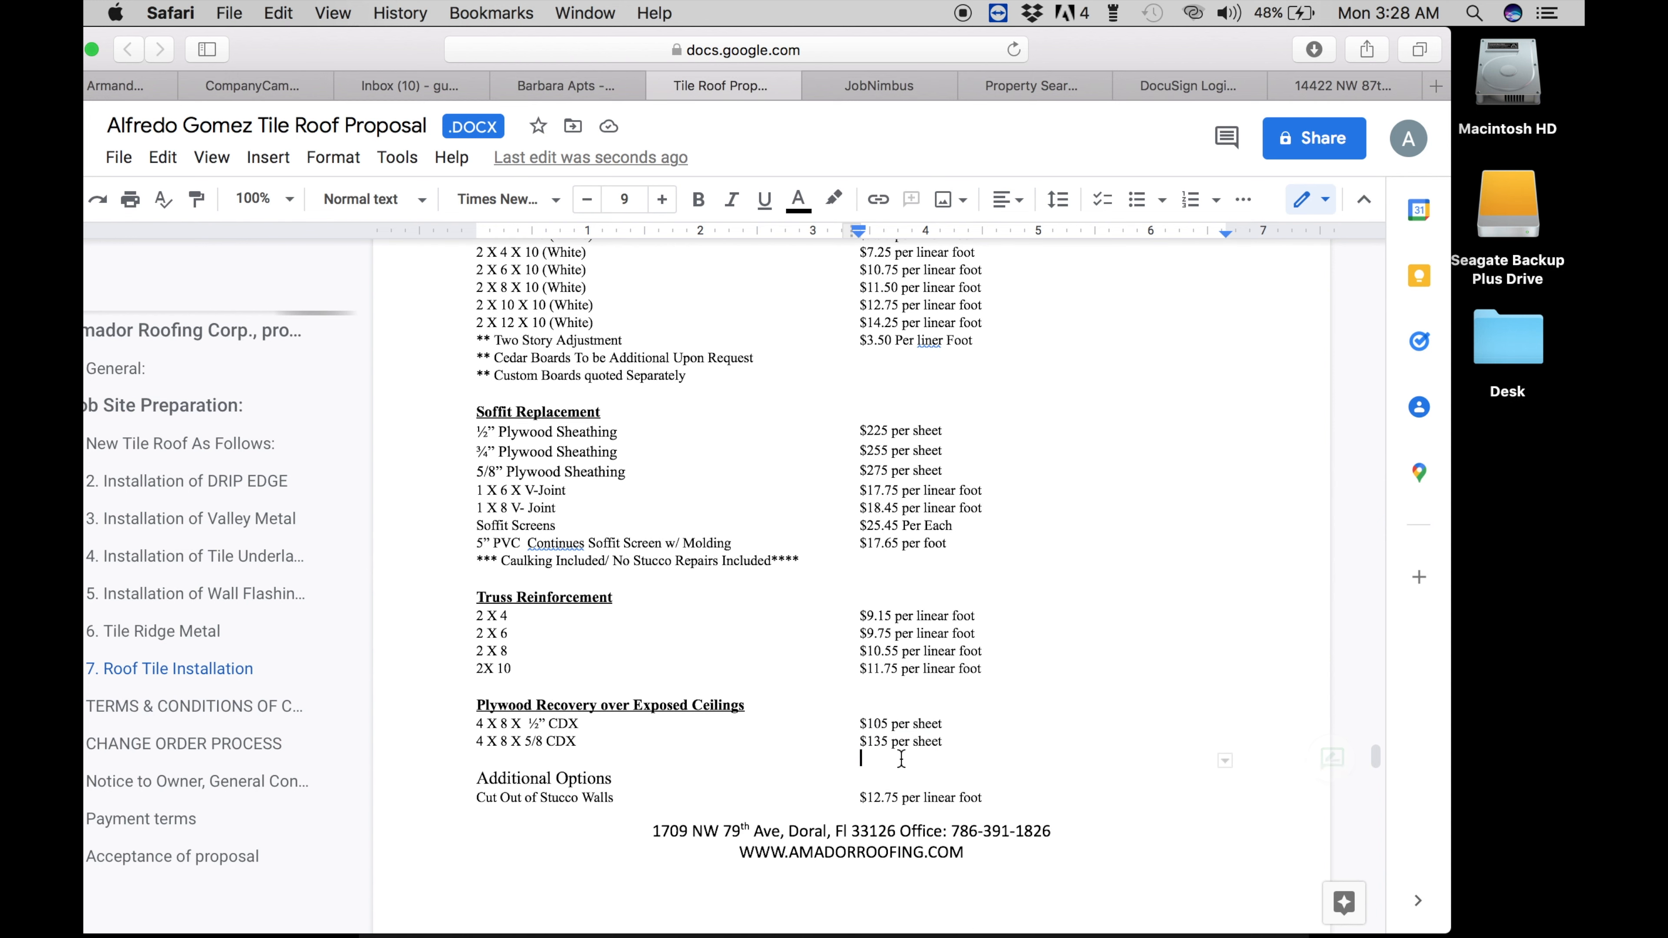
scroll(865, 779, down, 20)
scroll(880, 779, up, 15)
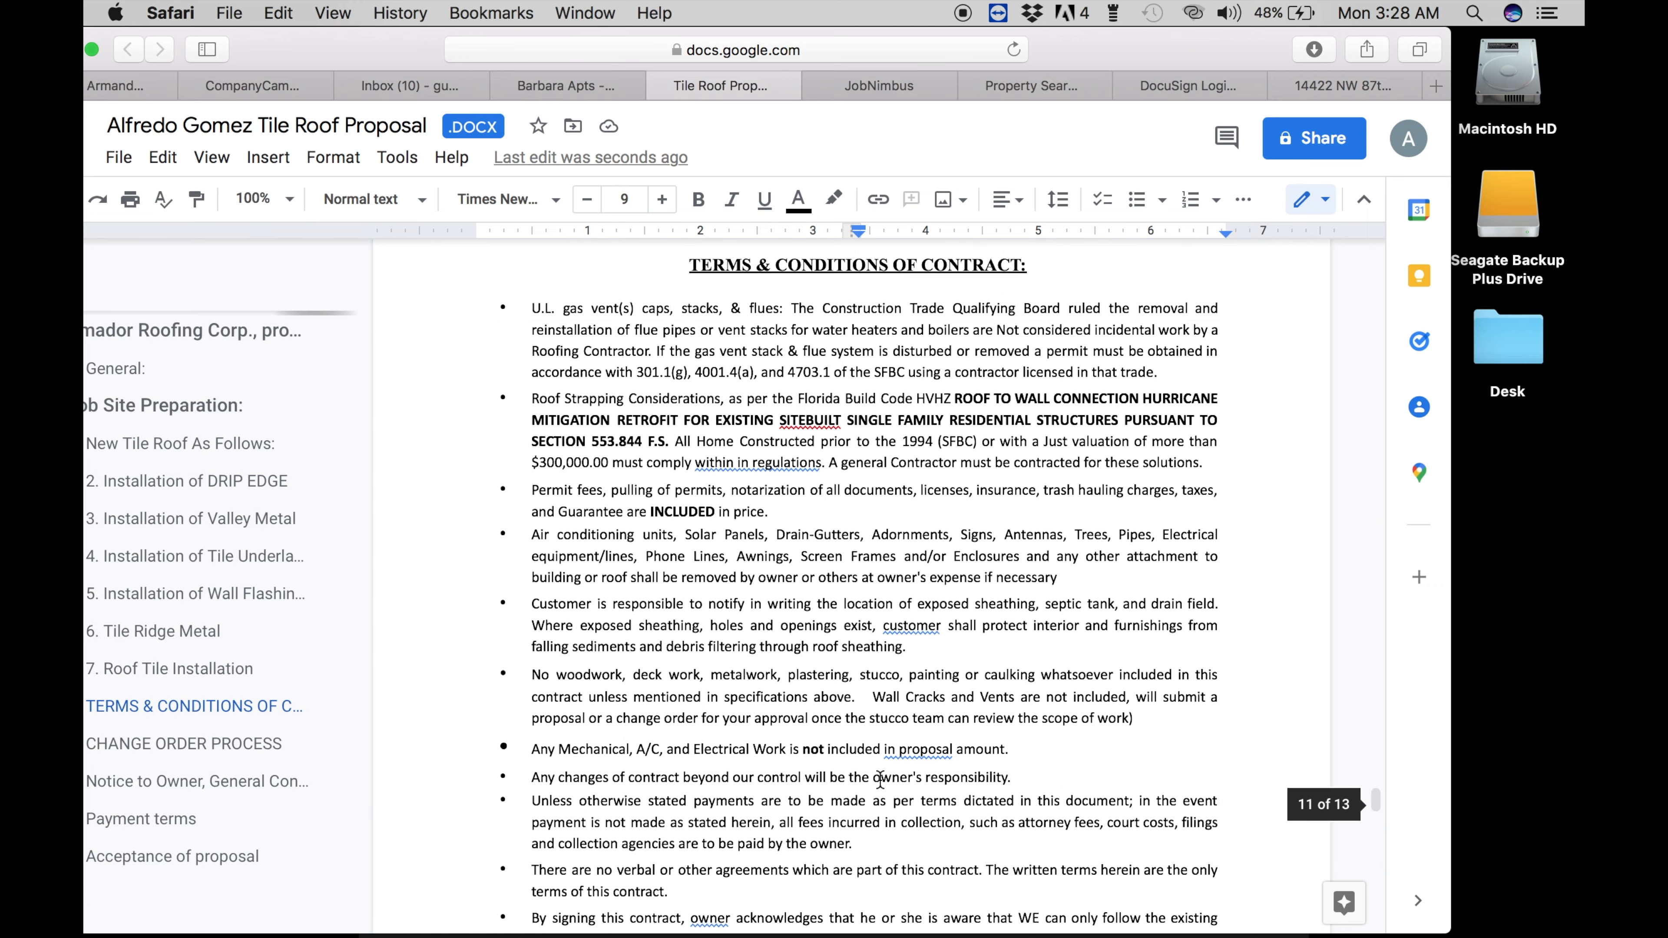
scroll(880, 778, up, 1)
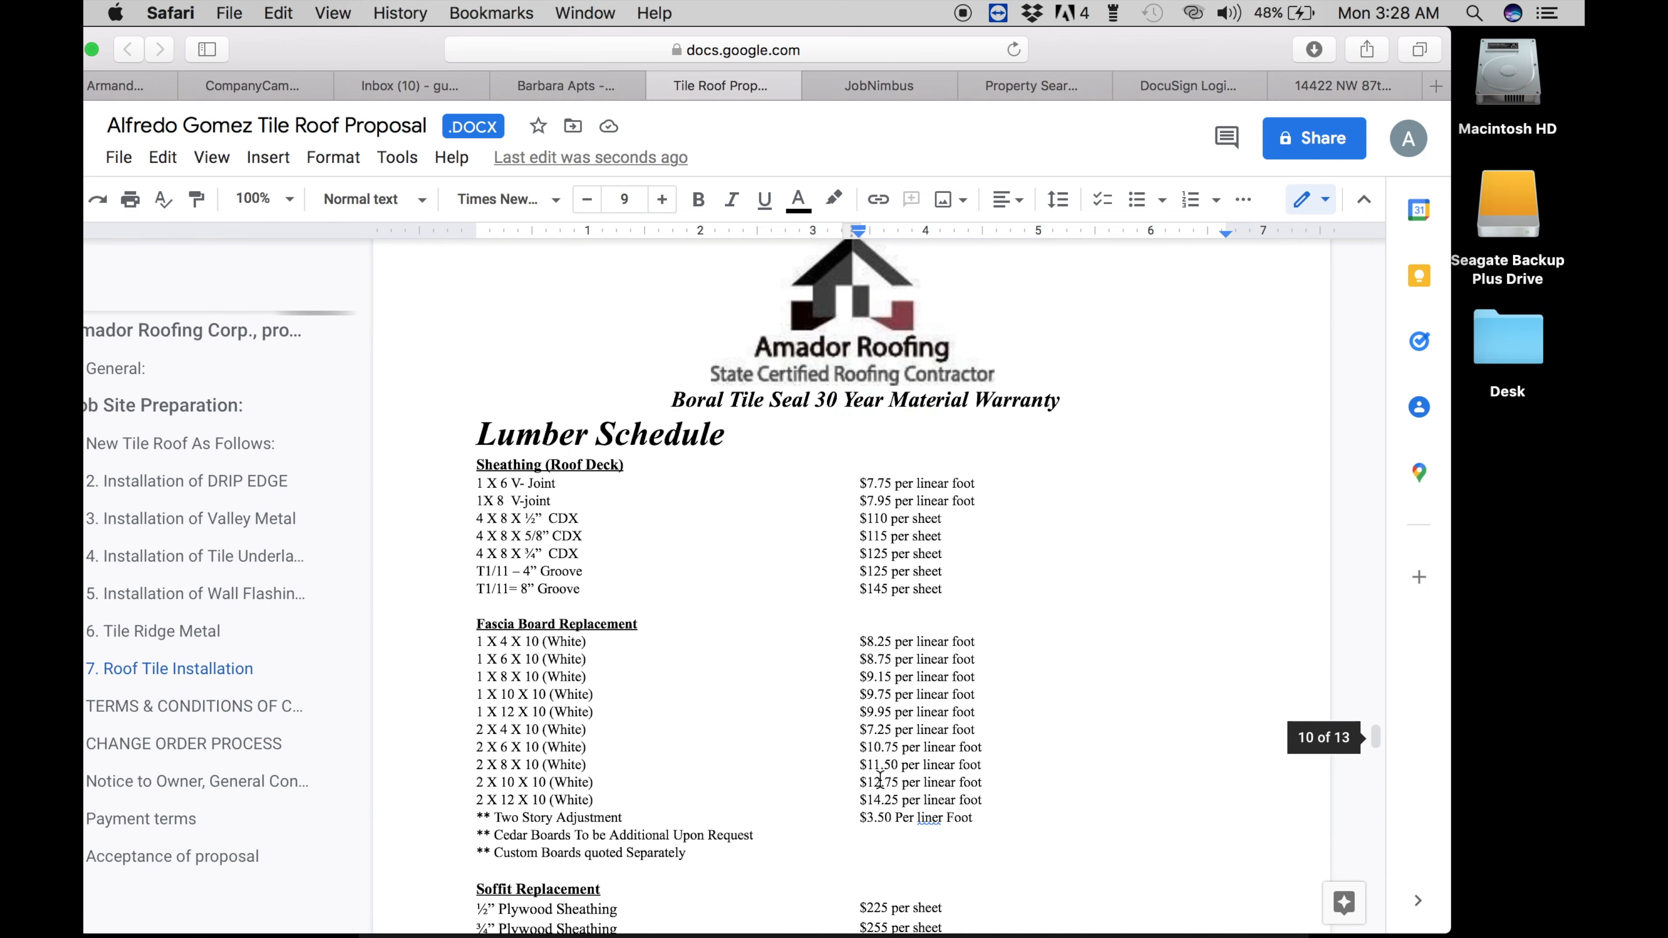
scroll(628, 336, up, 5)
scroll(628, 336, up, 3)
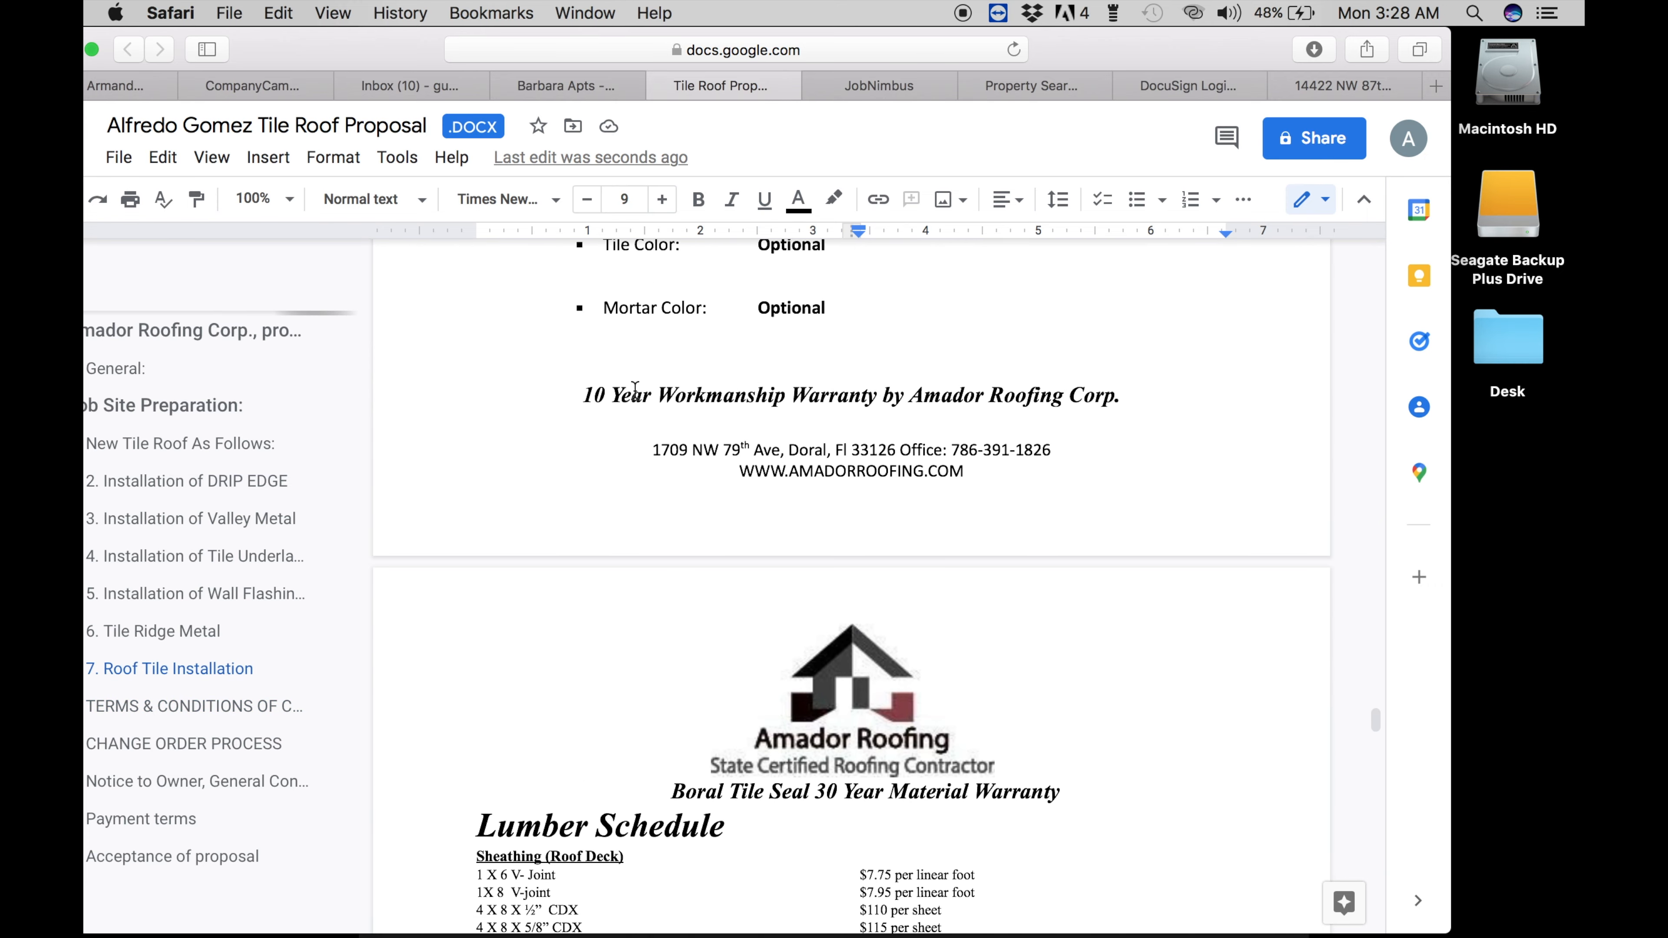
- Remove the empty line under Mortar Color and the one between the warranty lines
click(659, 354)
key(BackSpace)
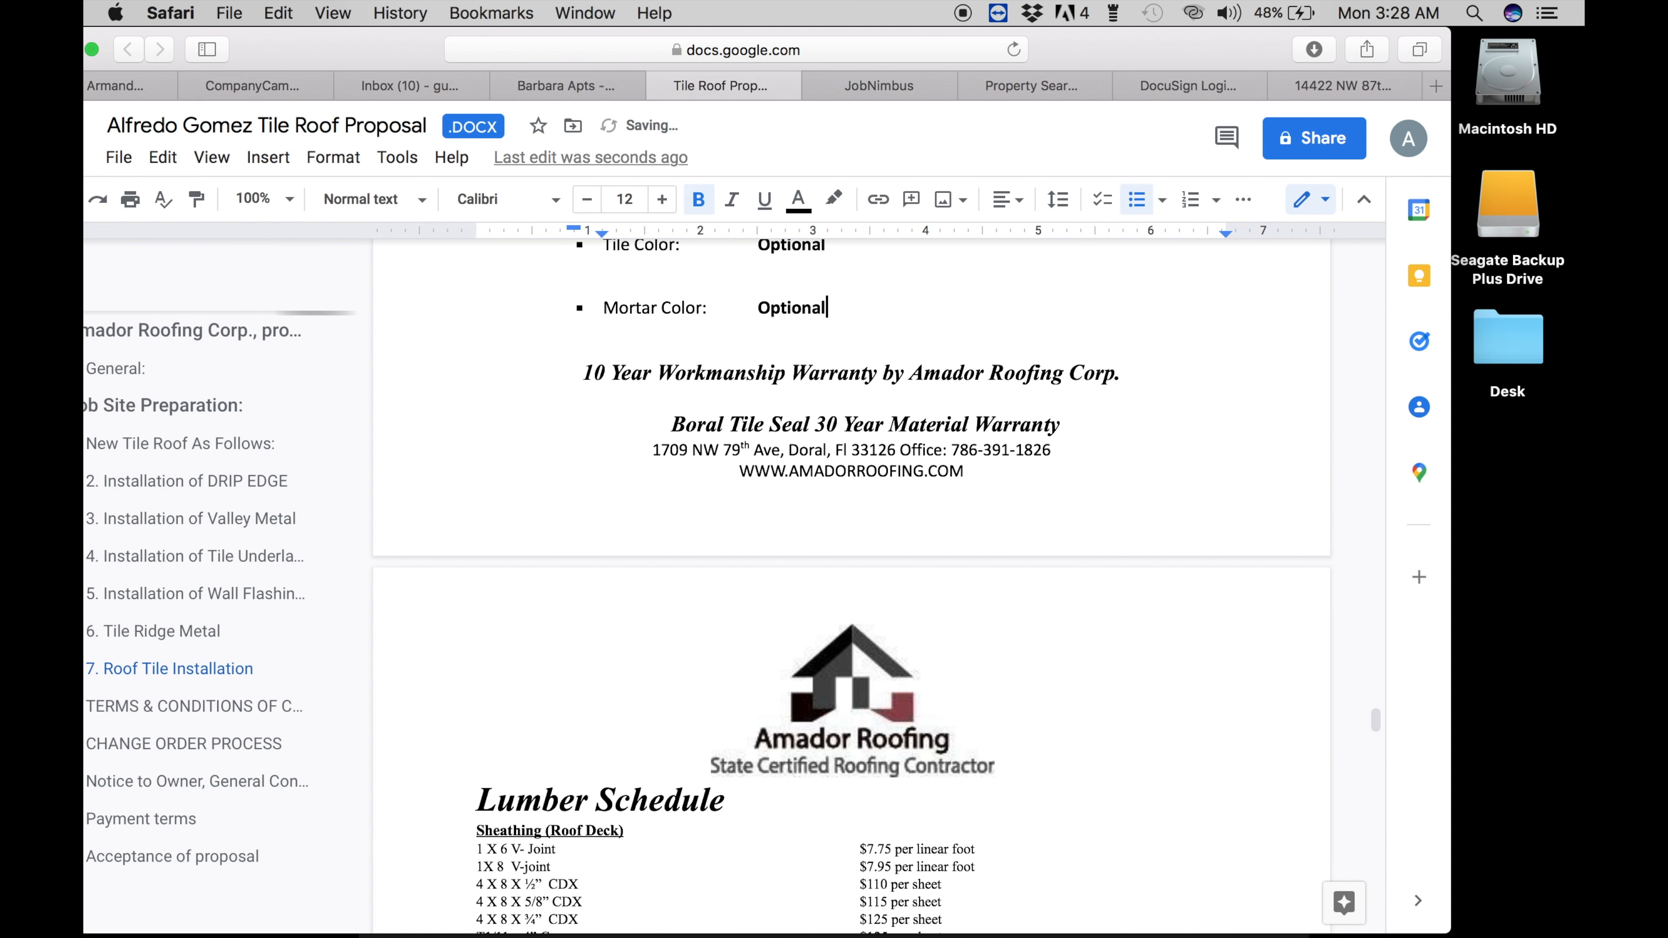
click(505, 397)
key(BackSpace)
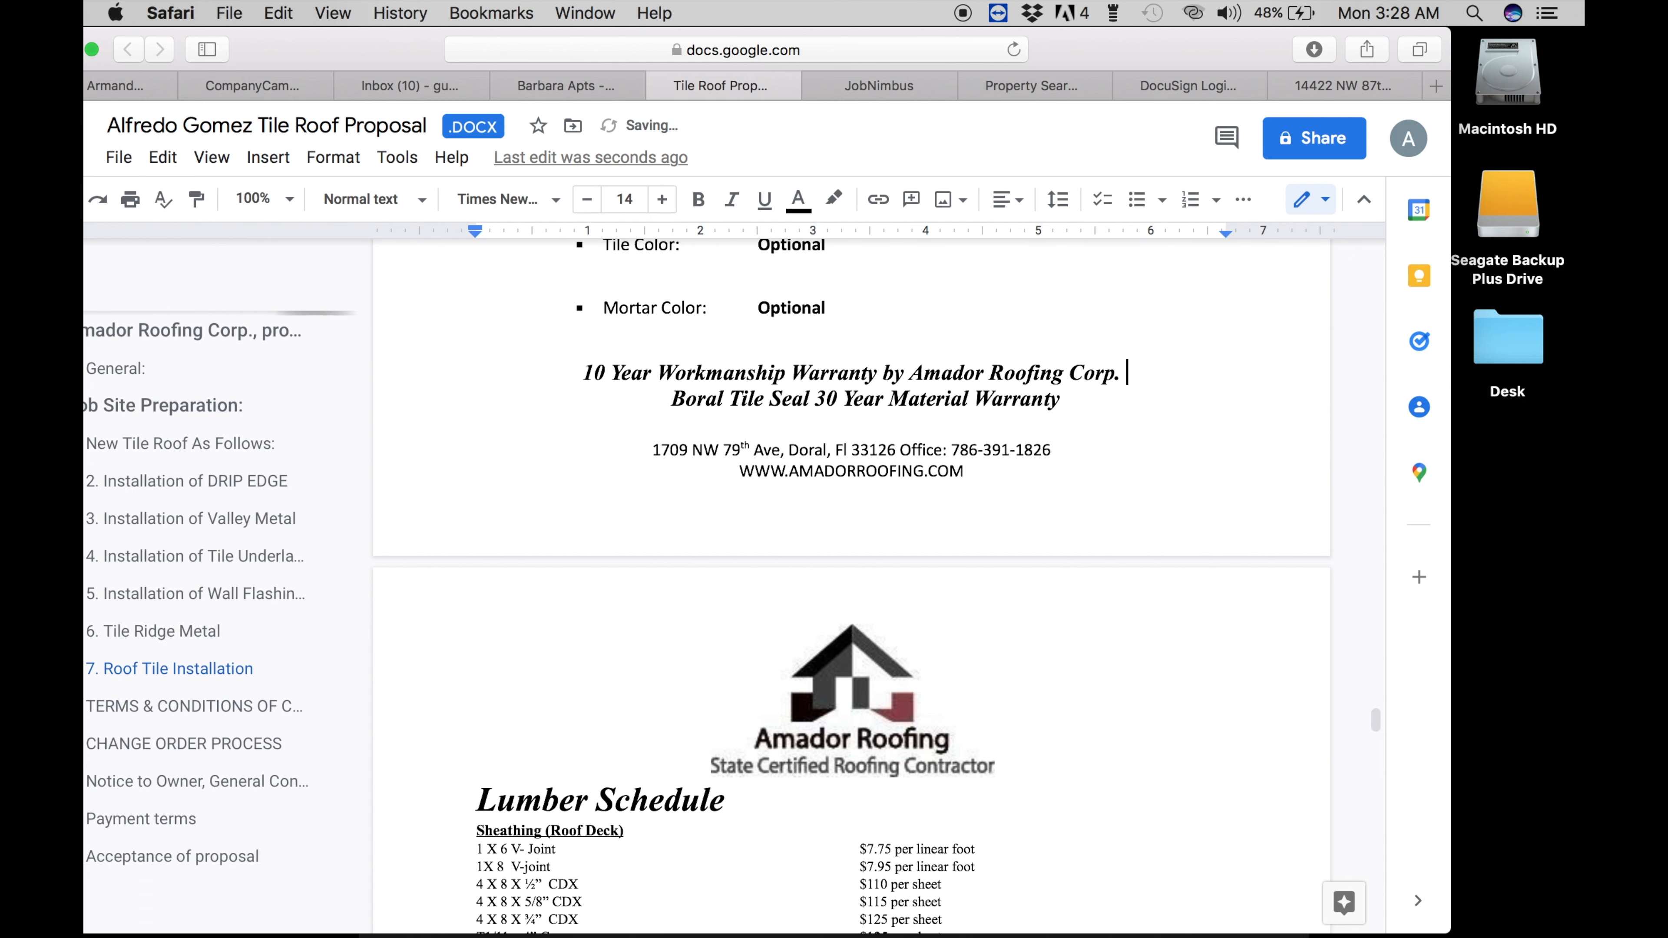
scroll(725, 579, down, 15)
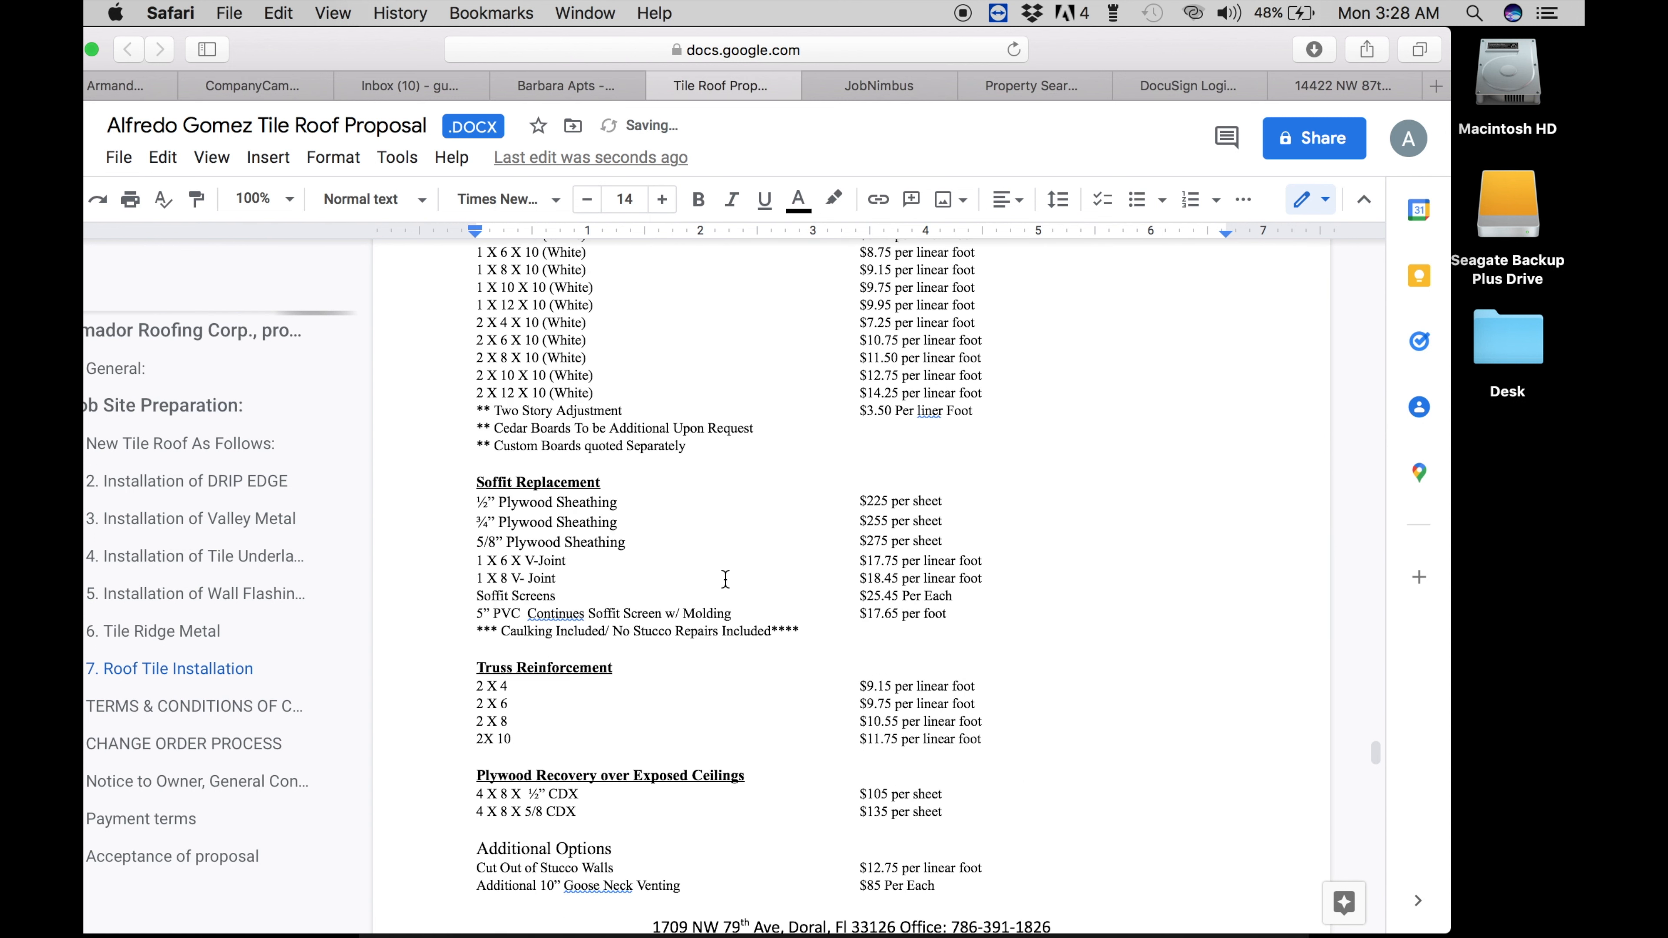
scroll(725, 579, down, 5)
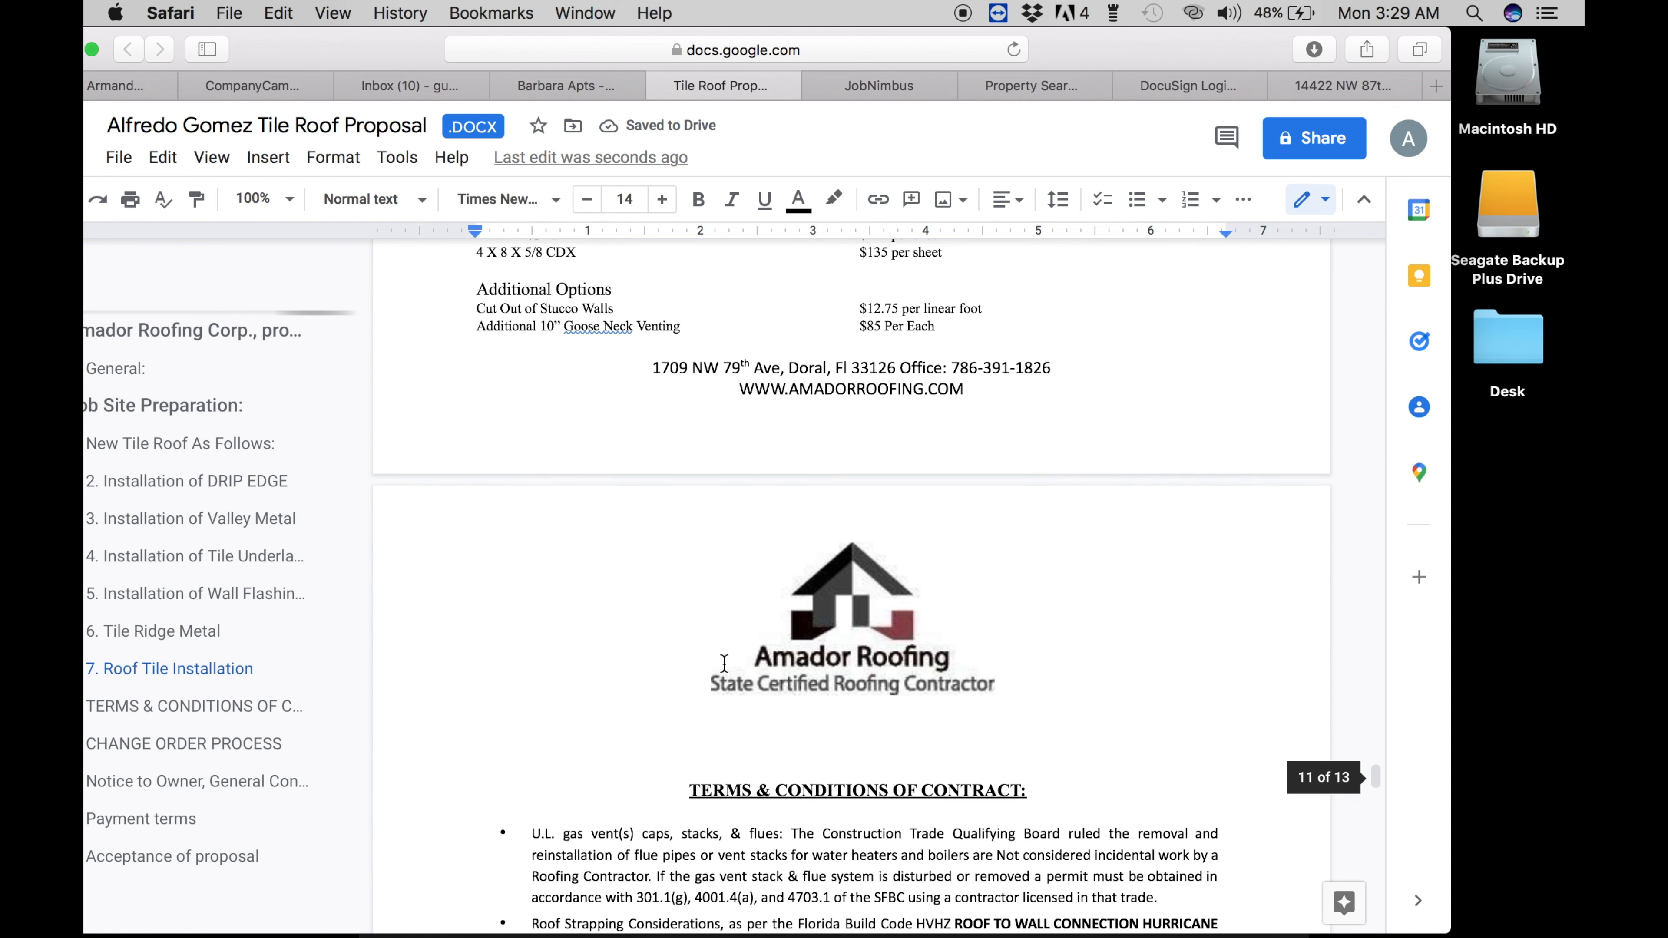
- Delete the blank lines above the TERMS & CONDITIONS and CHANGE ORDER PROCESS headings
click(705, 761)
key(BackSpace)
key(BackSpace)
key(BackSpace)
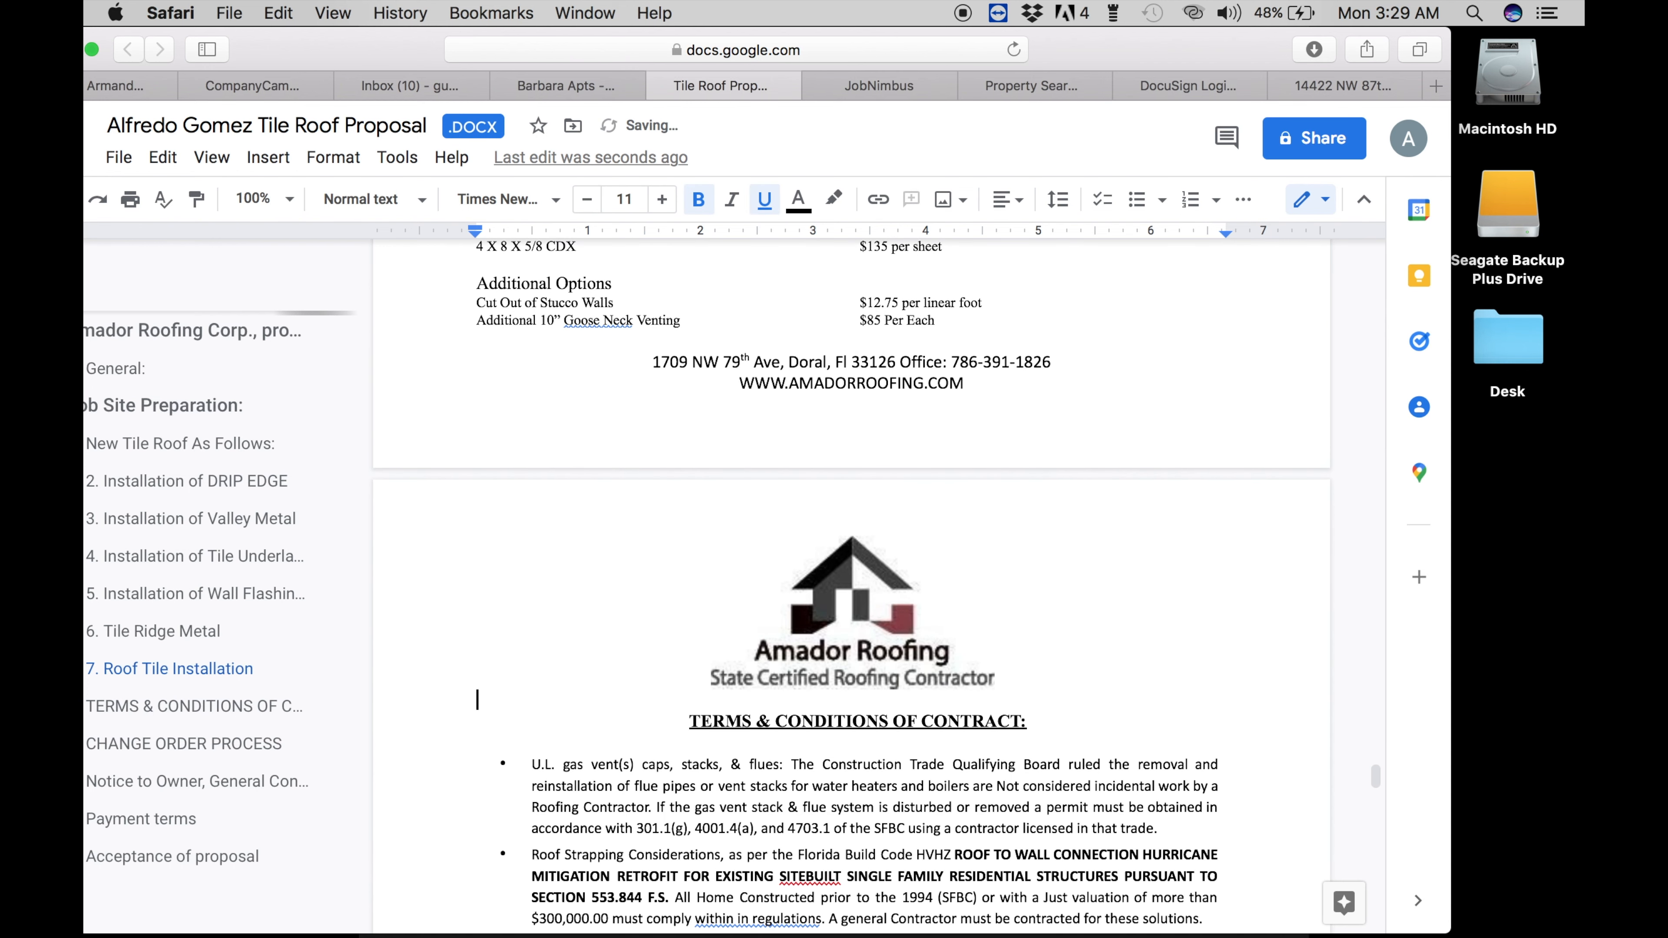
scroll(851, 585, down, 3)
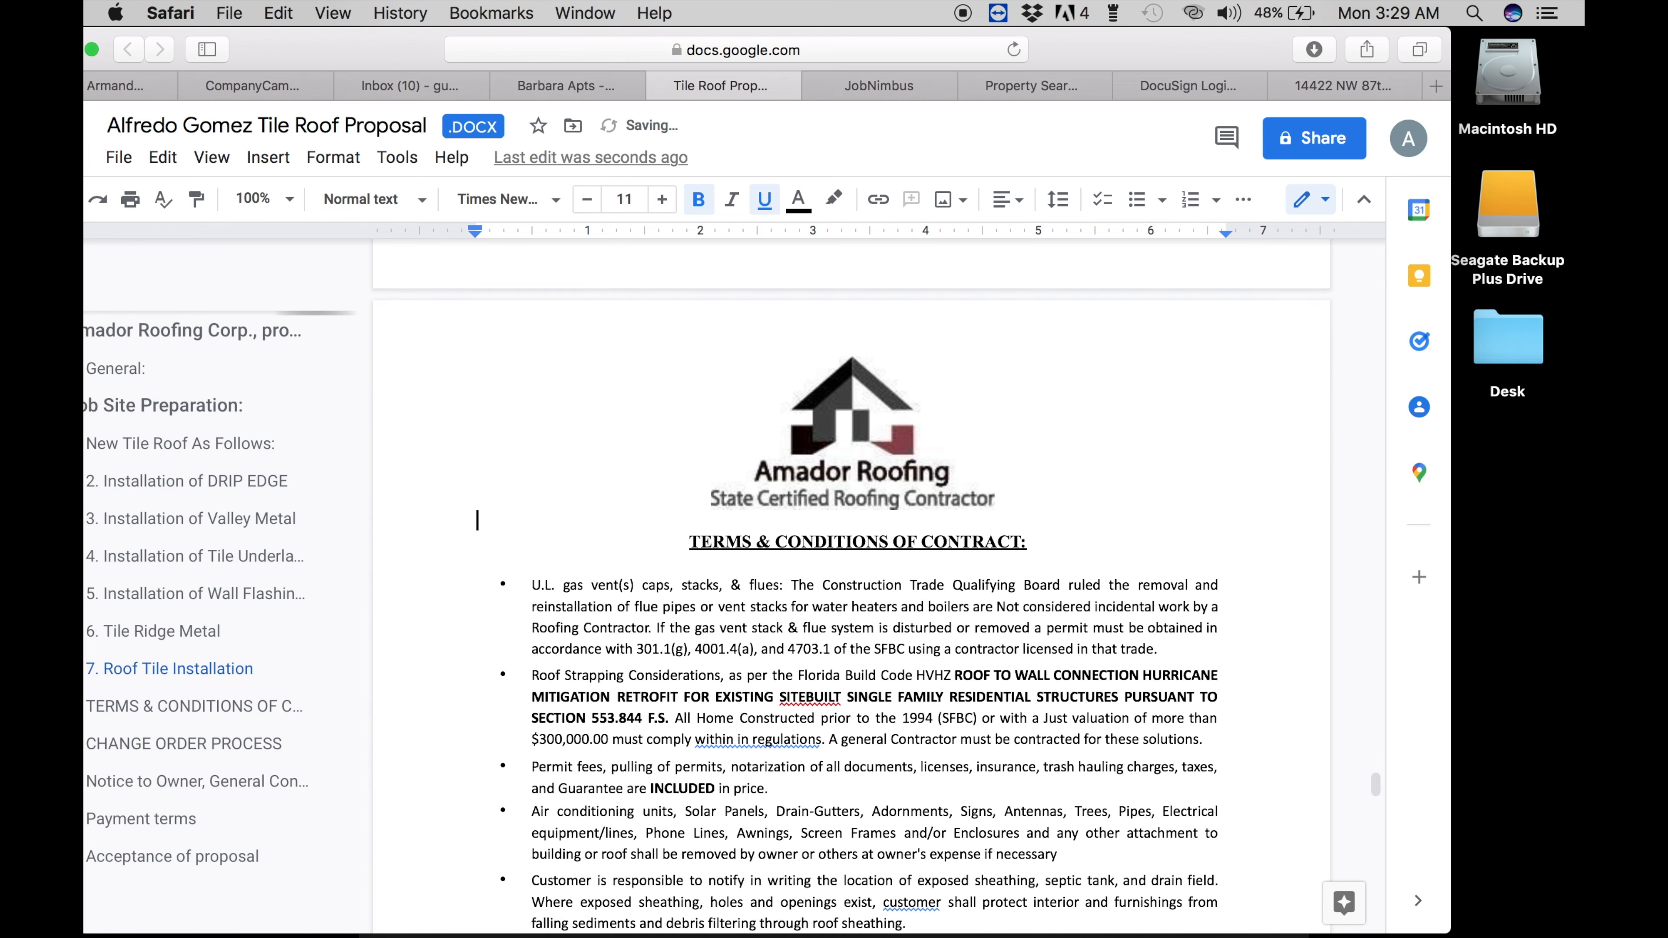
scroll(851, 585, up, 3)
scroll(851, 585, down, 15)
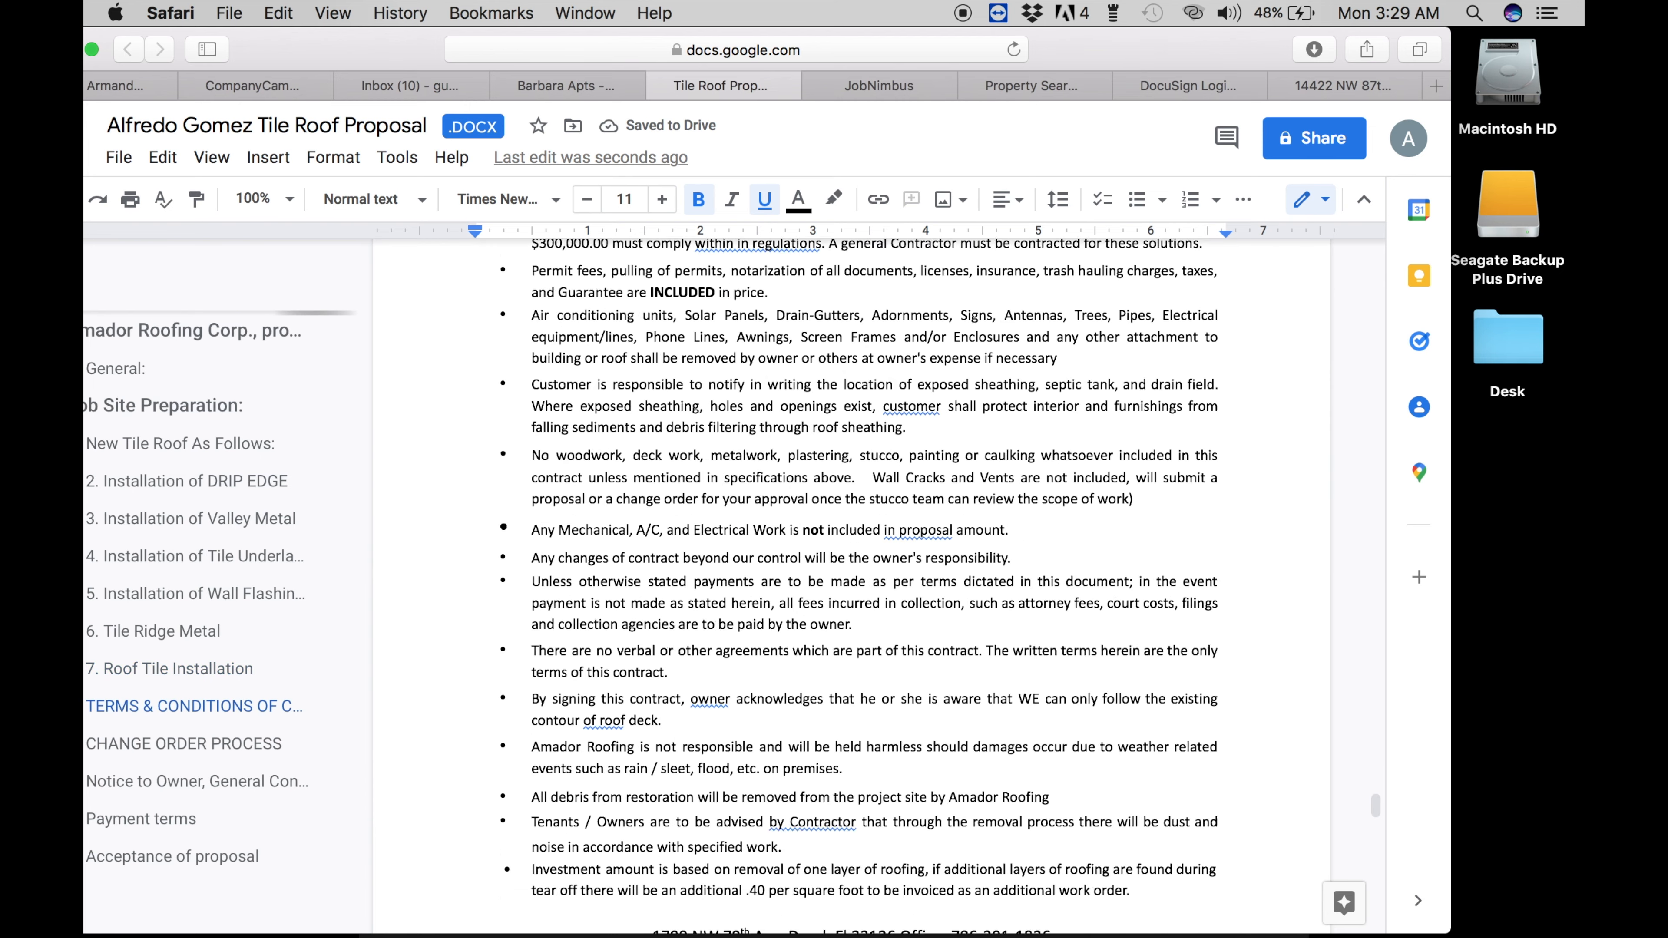
scroll(693, 460, down, 10)
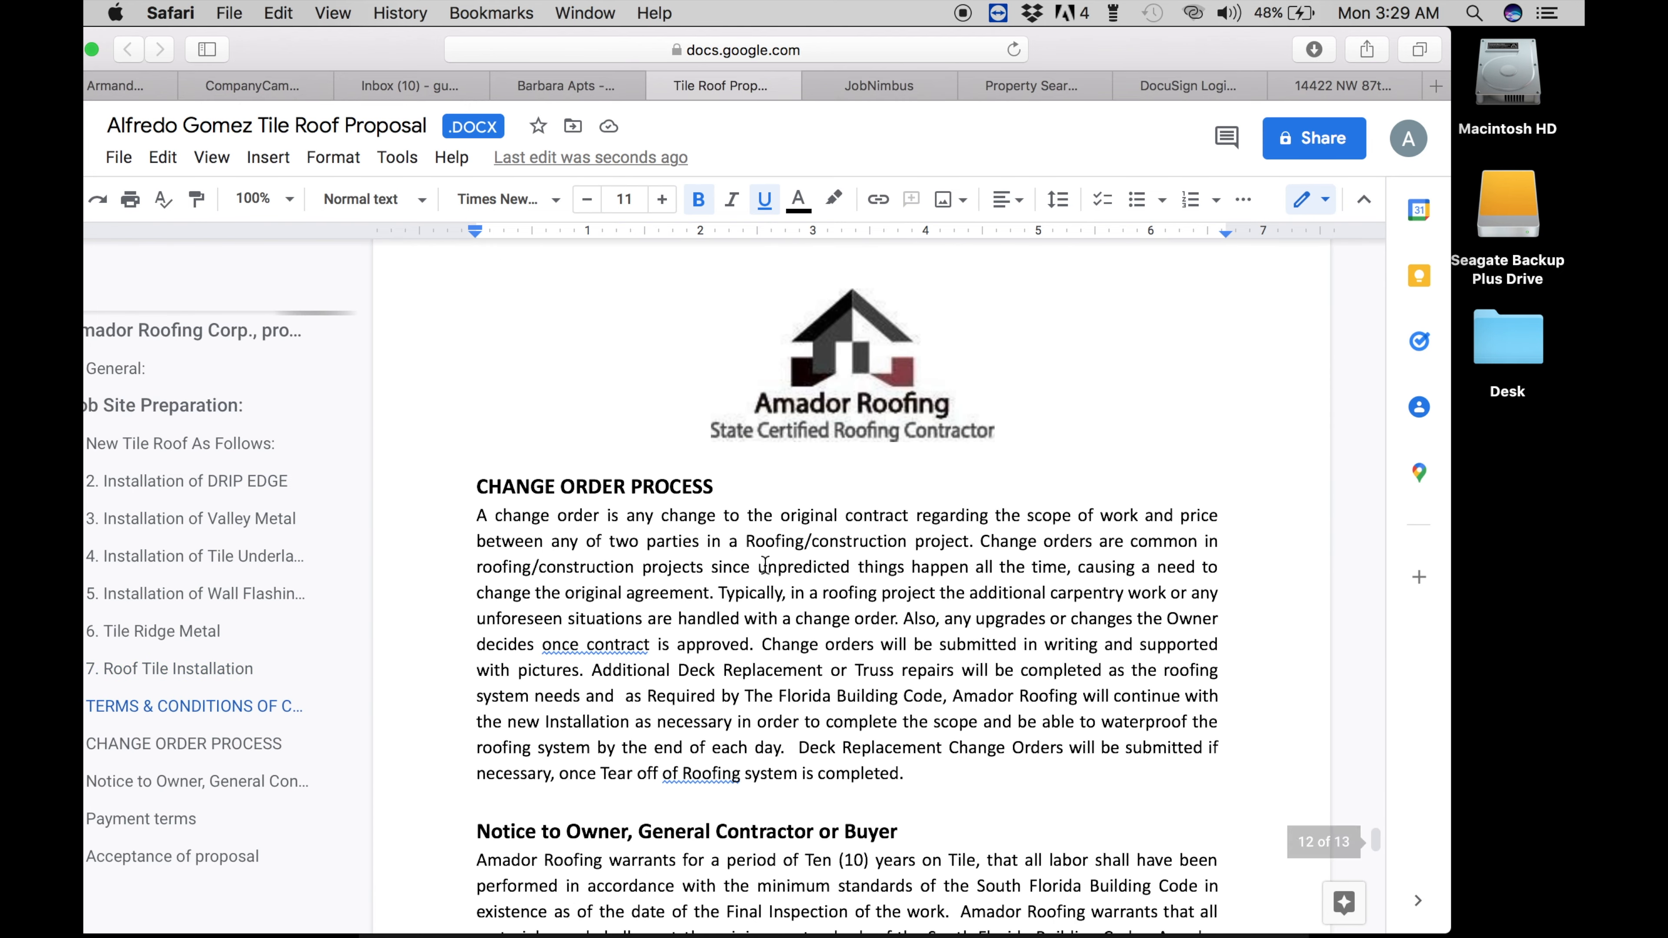
click(693, 460)
scroll(693, 460, up, 3)
scroll(689, 474, down, 14)
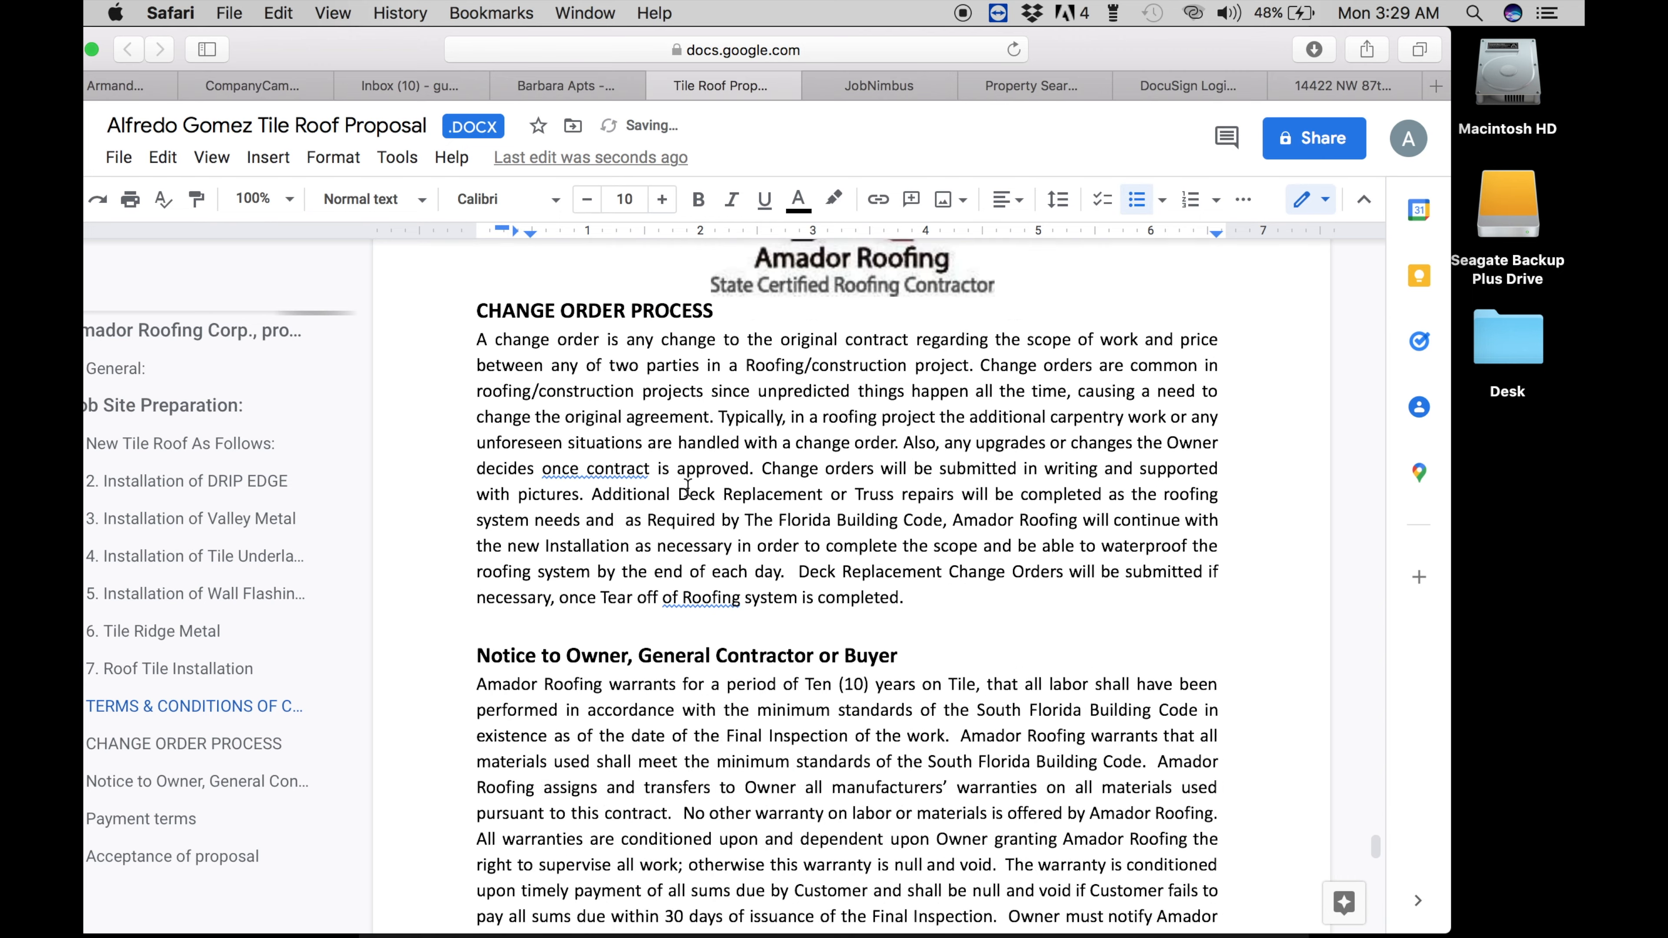
scroll(688, 486, down, 10)
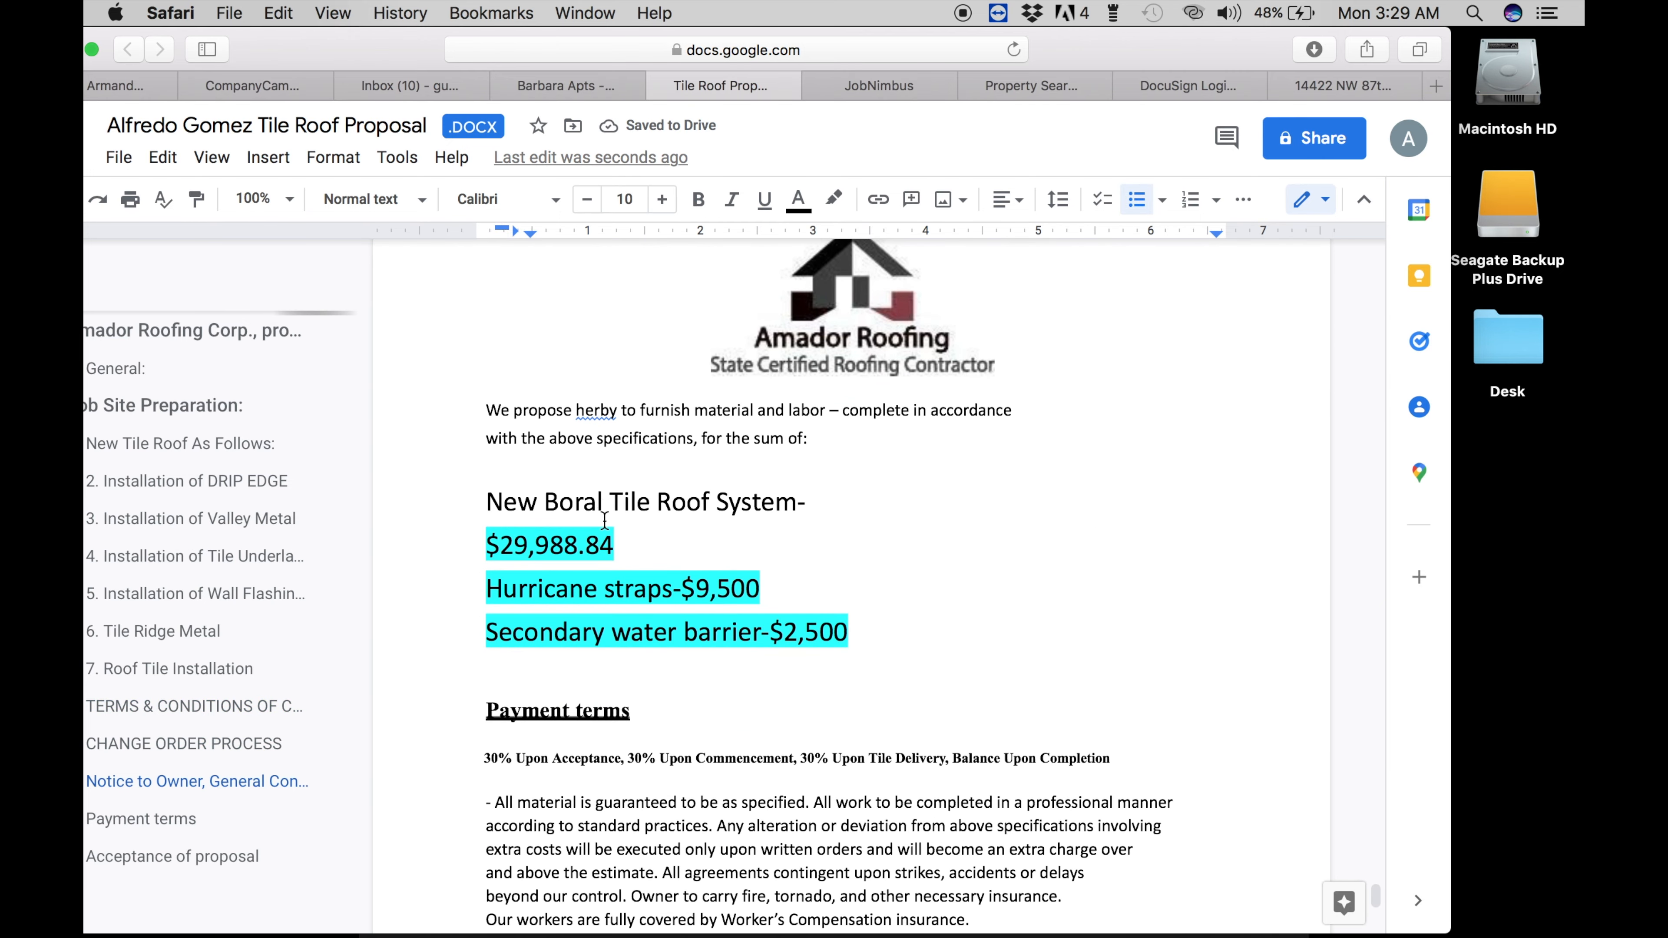
- Delete the 9,500 hurricane straps and 2,500 secondary water barrier amounts
click(759, 577)
key(shift+Left)
key(shift+Left)
key(shift+Left)
key(shift+Left)
key(shift+Left)
key(BackSpace)
drag(848, 637, 788, 638)
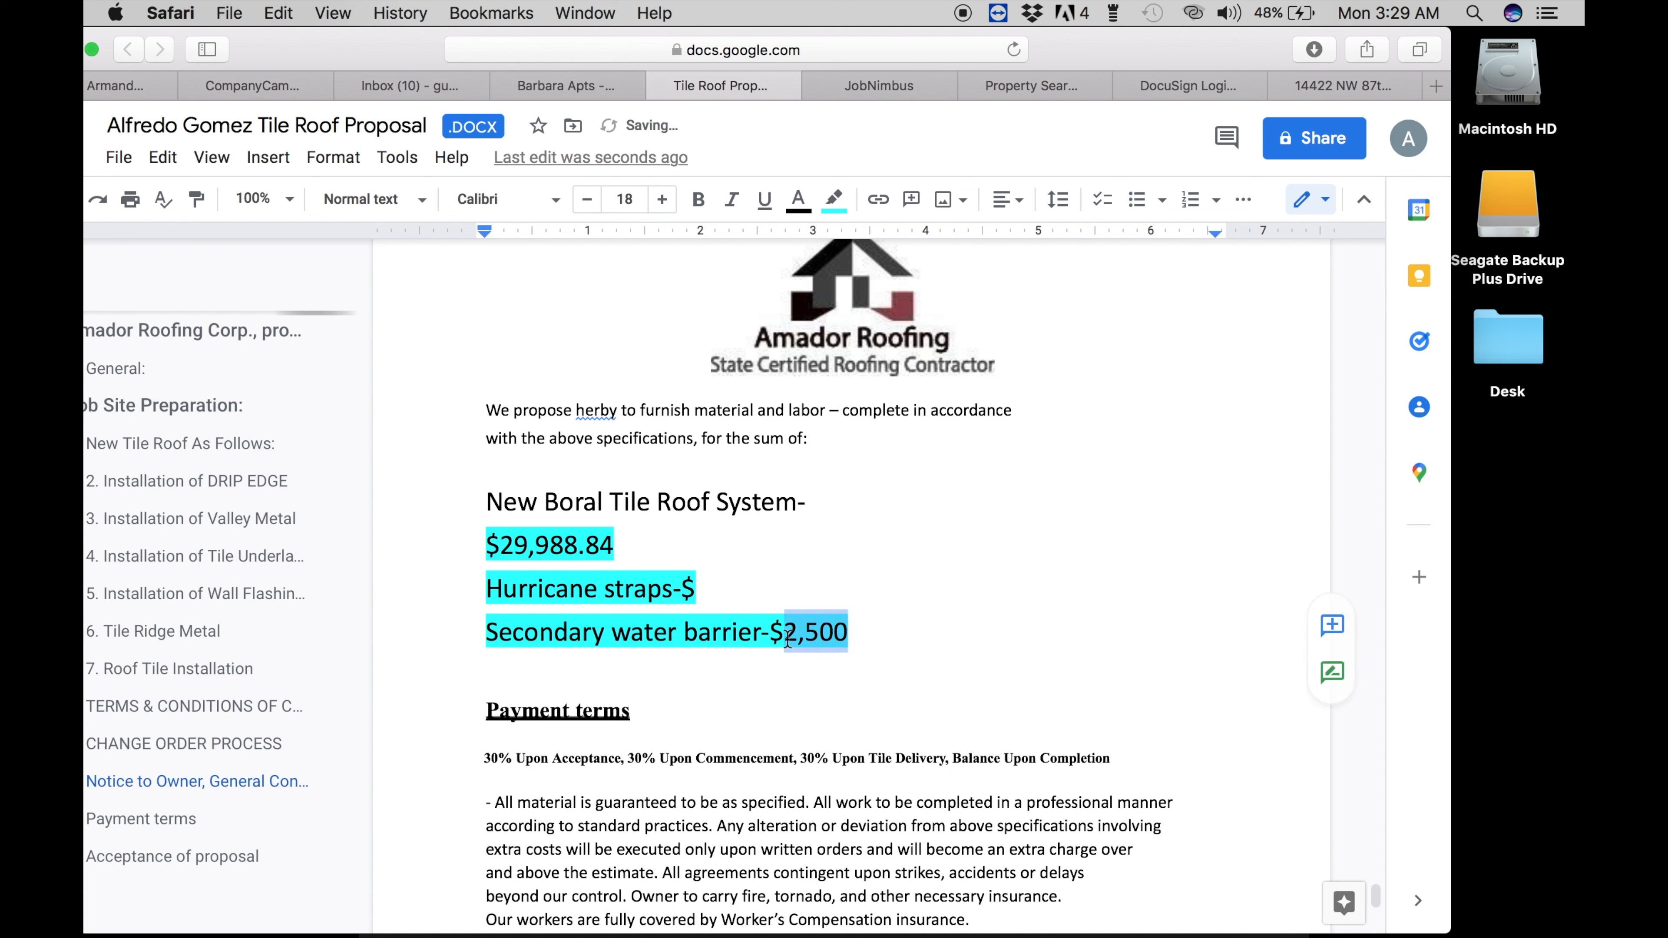
key(BackSpace)
- Enter 'UPON OWNERS REQUEST' after both $ signs and clear the 29,988.84 roof system price
click(710, 580)
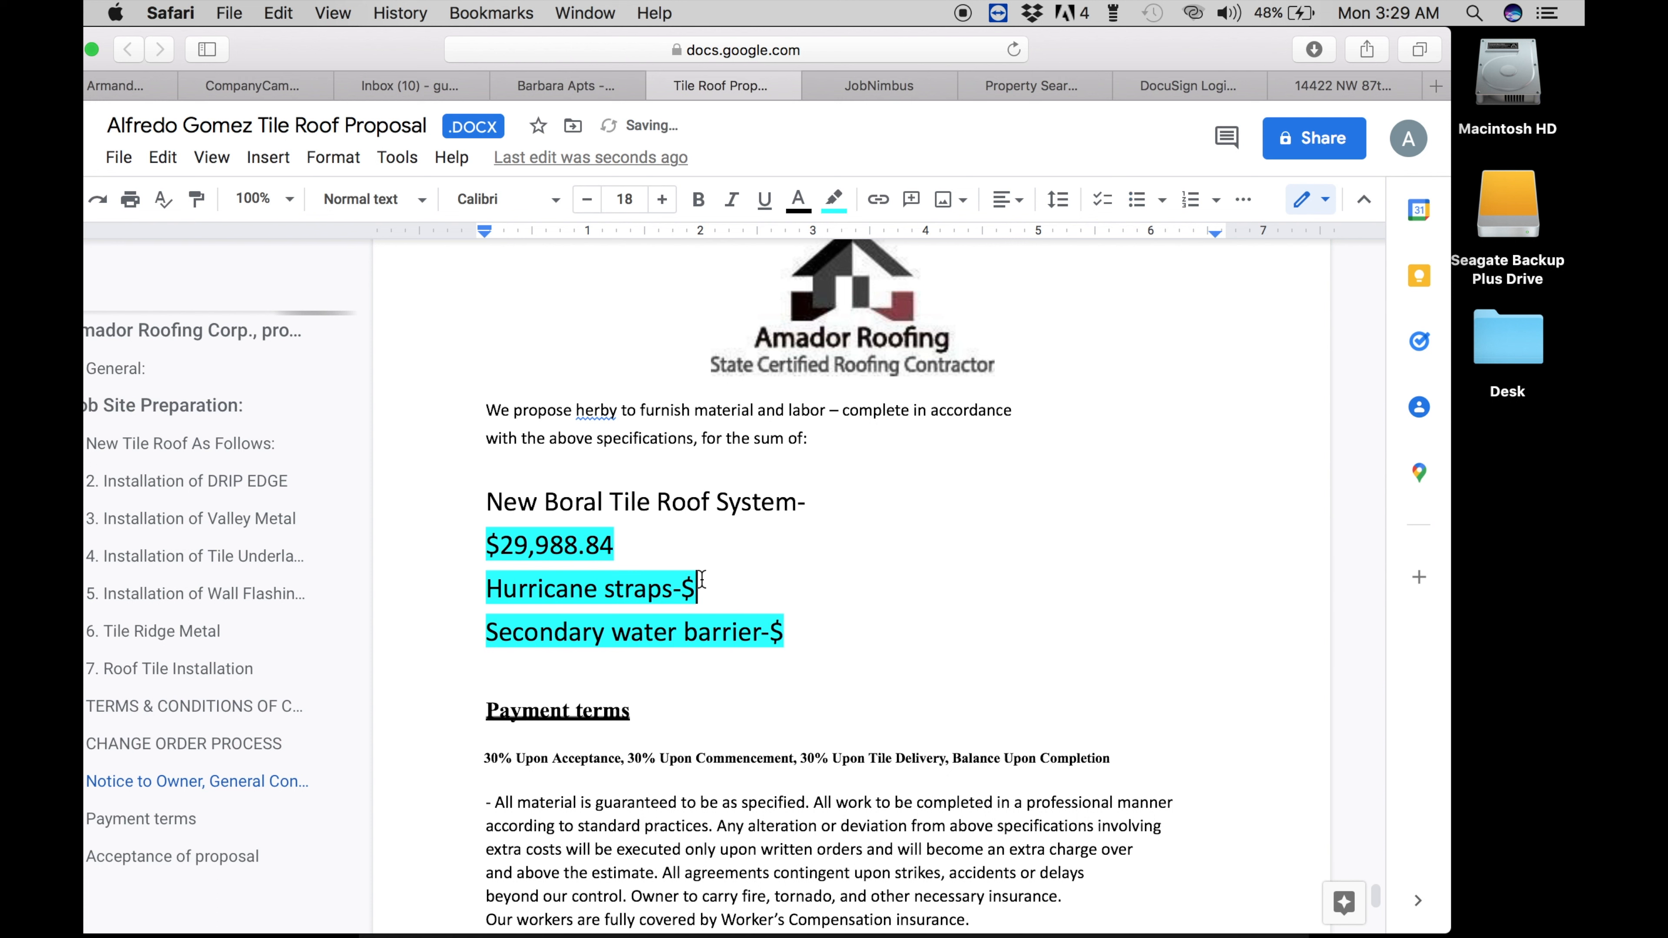
text(UPON OWN)
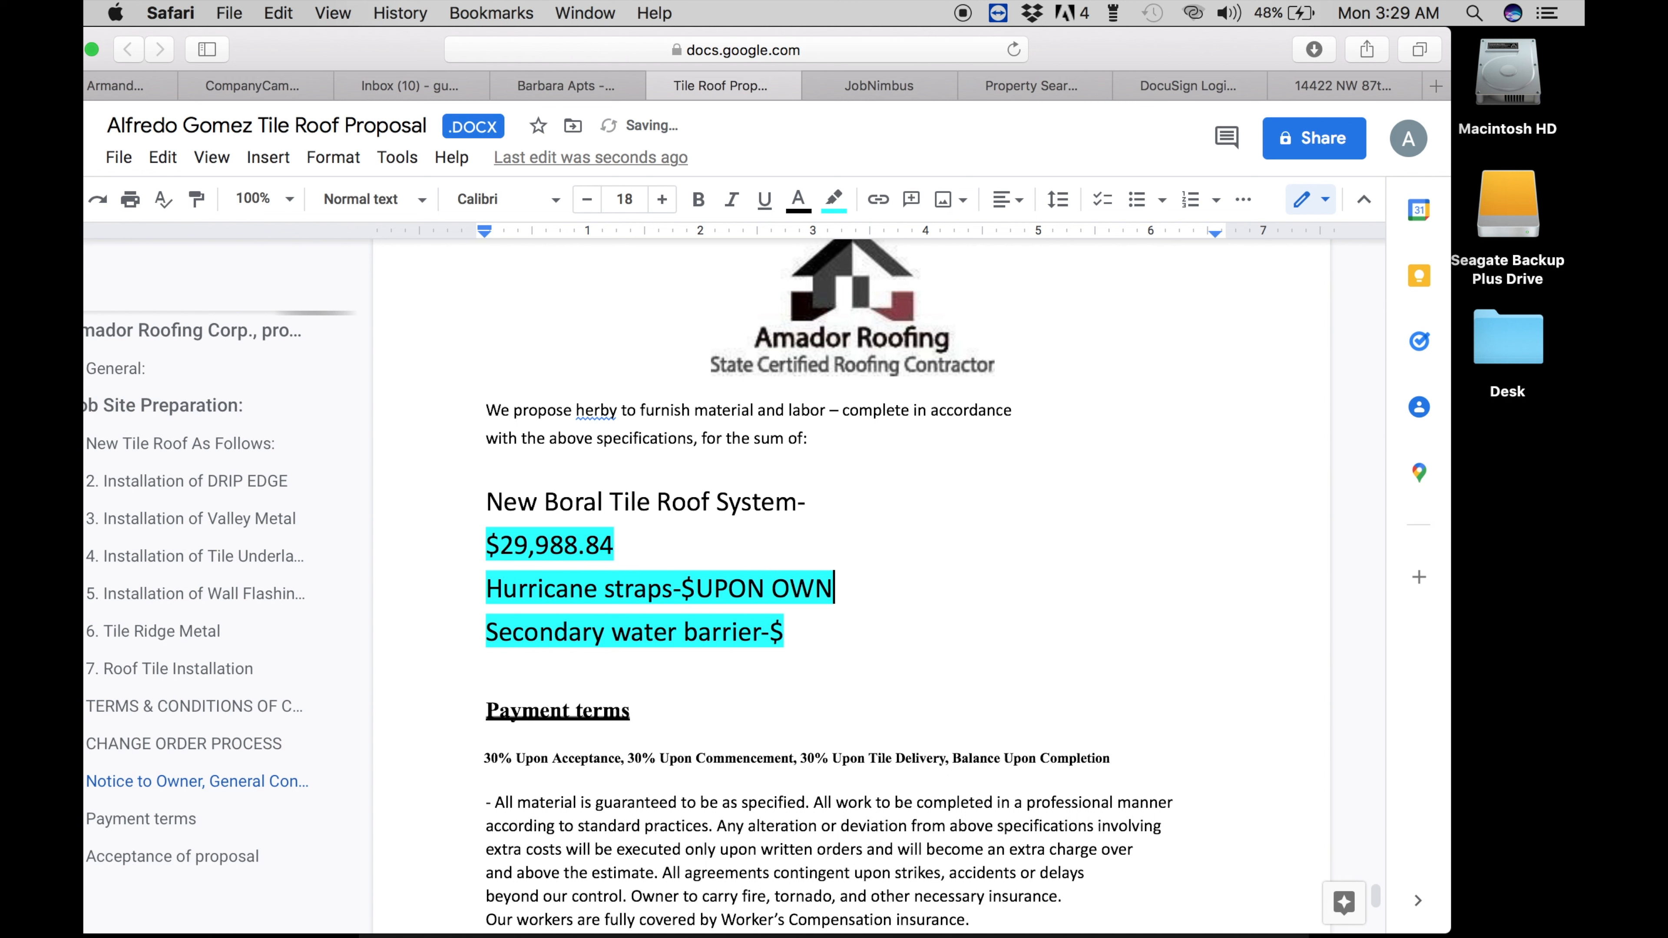
text(ERS REQUEST)
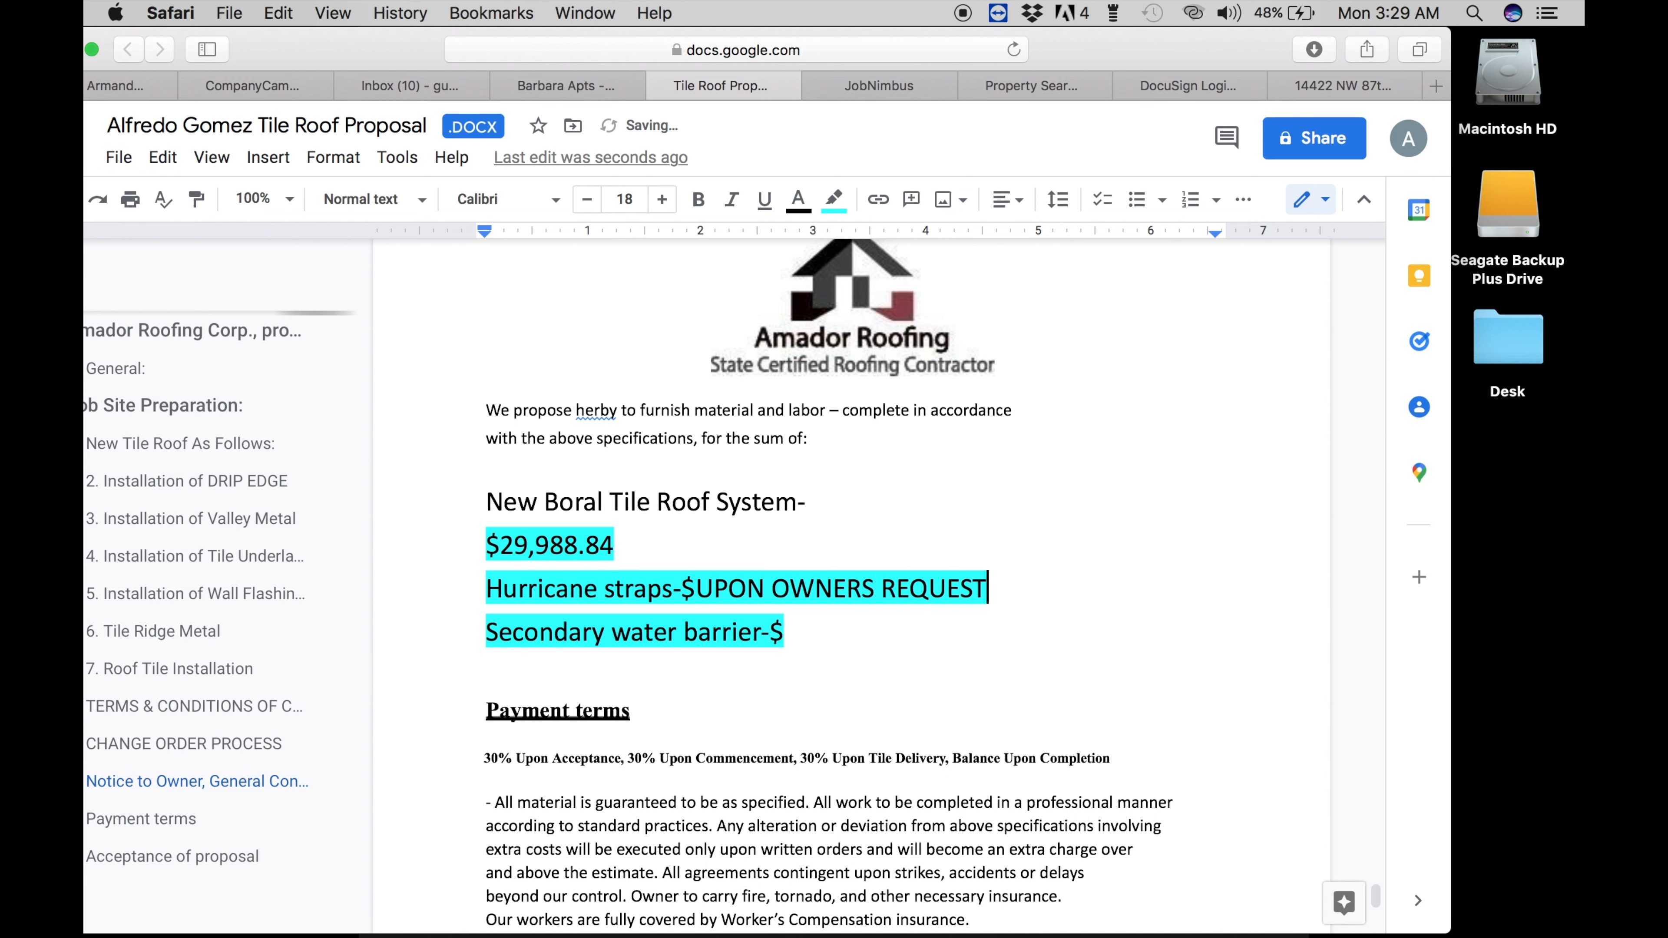
click(789, 628)
text(UPON)
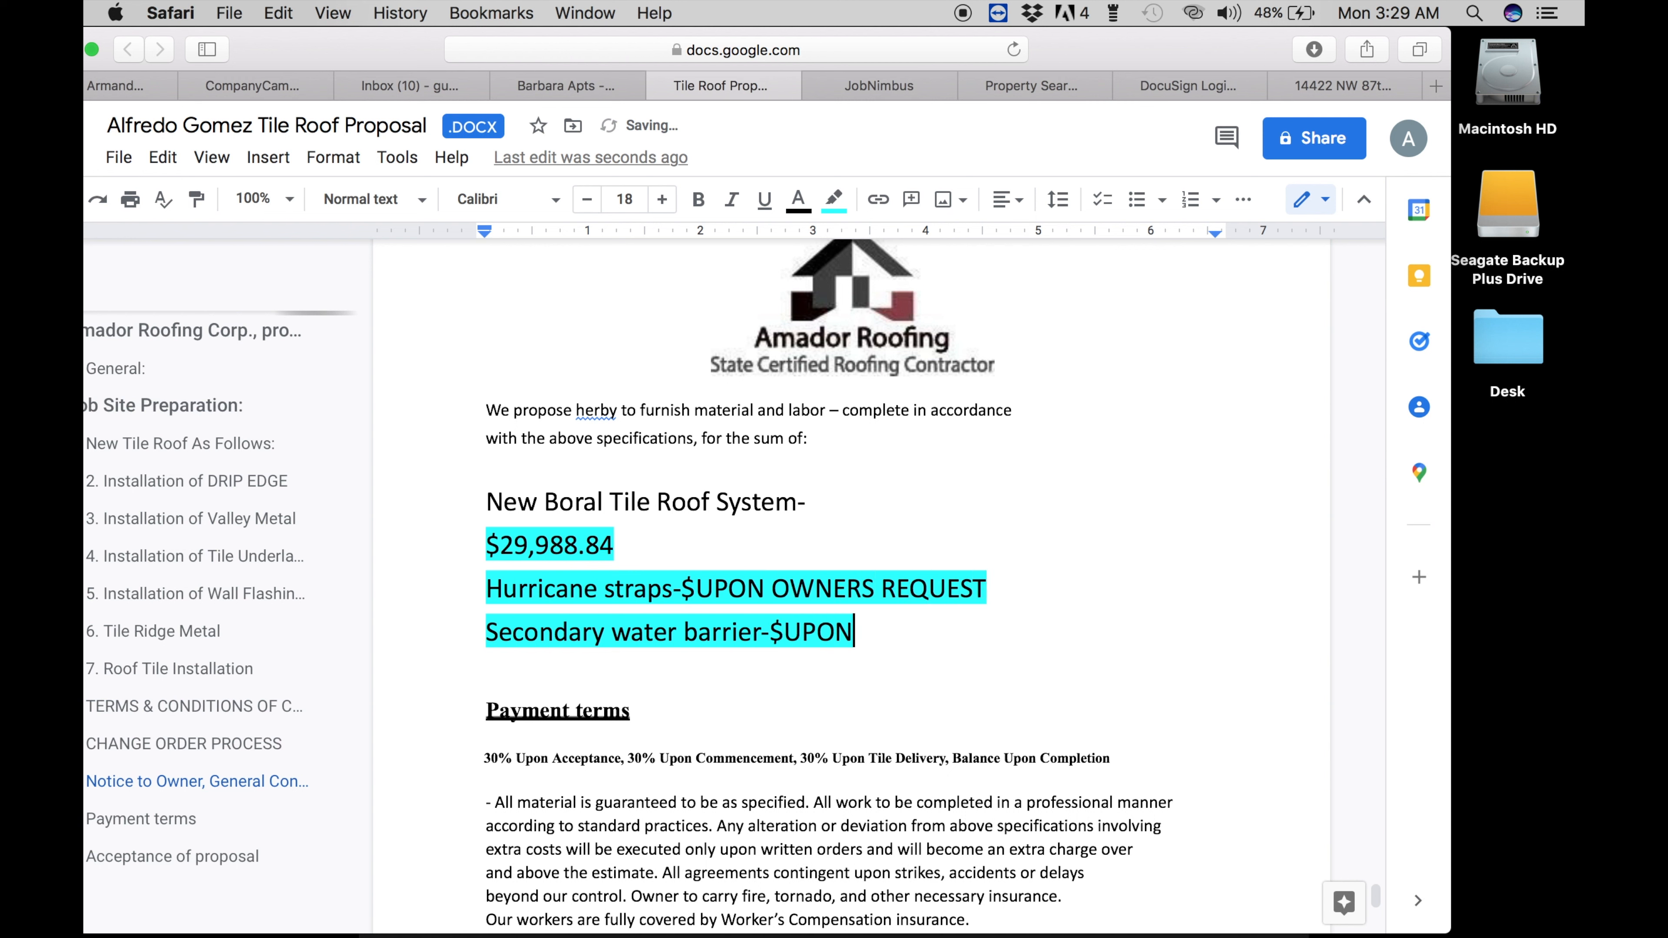
text( OWNERS REQUEST)
drag(621, 547, 497, 546)
key(BackSpace)
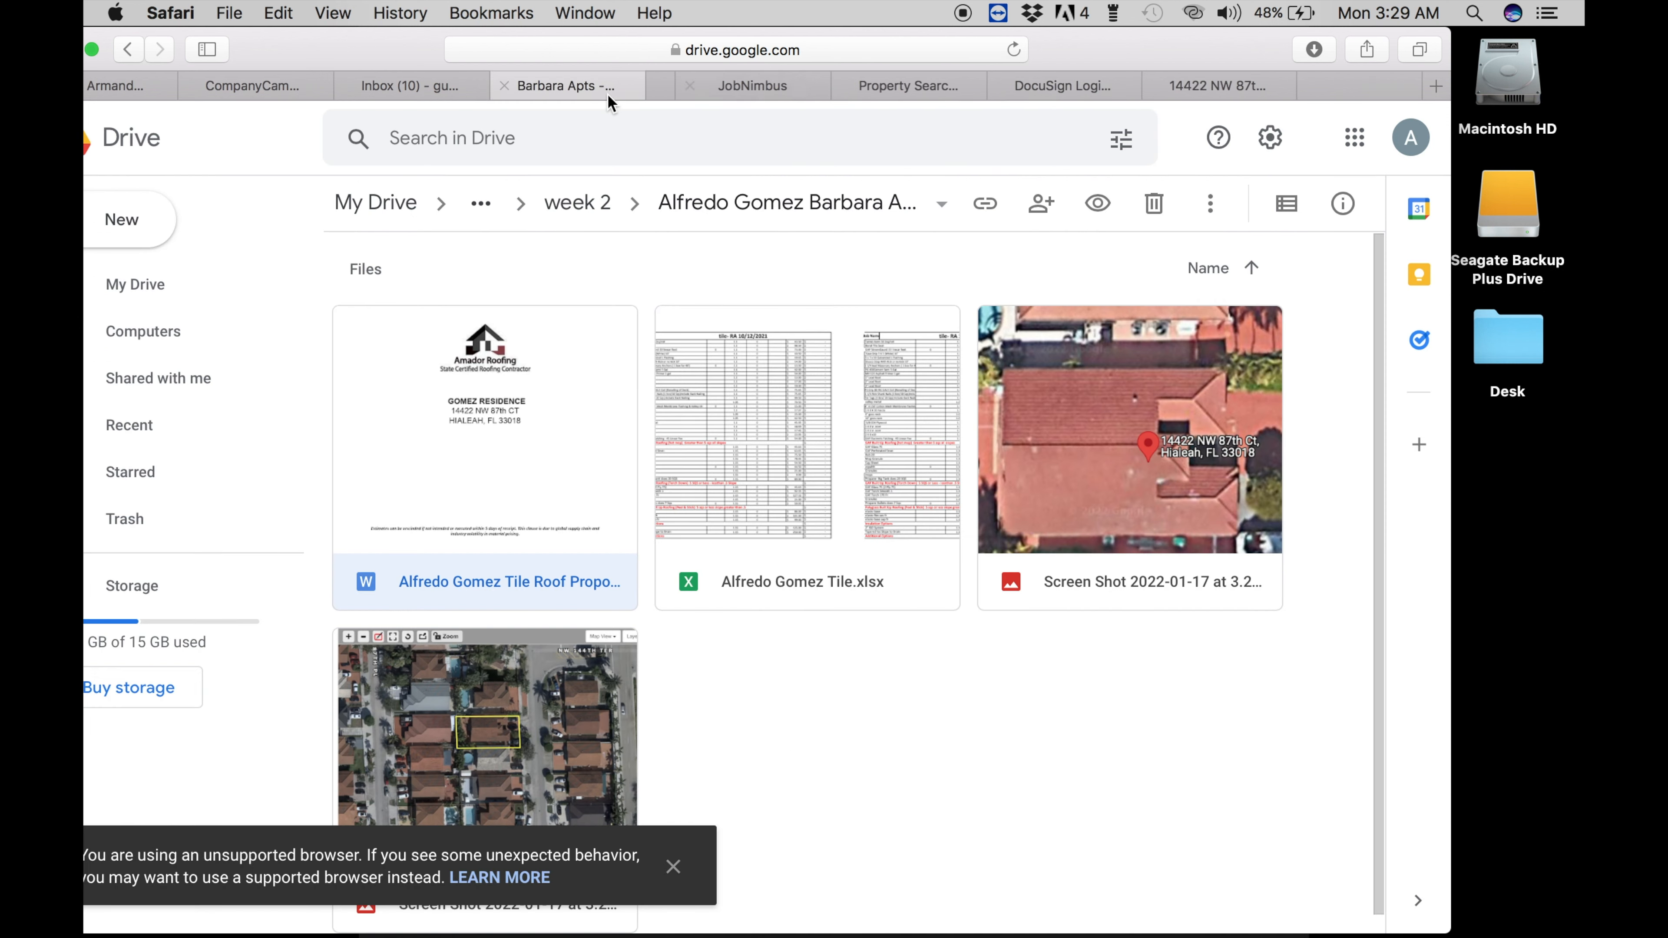
- Close the proposal tab, select the tile spreadsheet in the Drive folder, and reposition the browser window
click(659, 86)
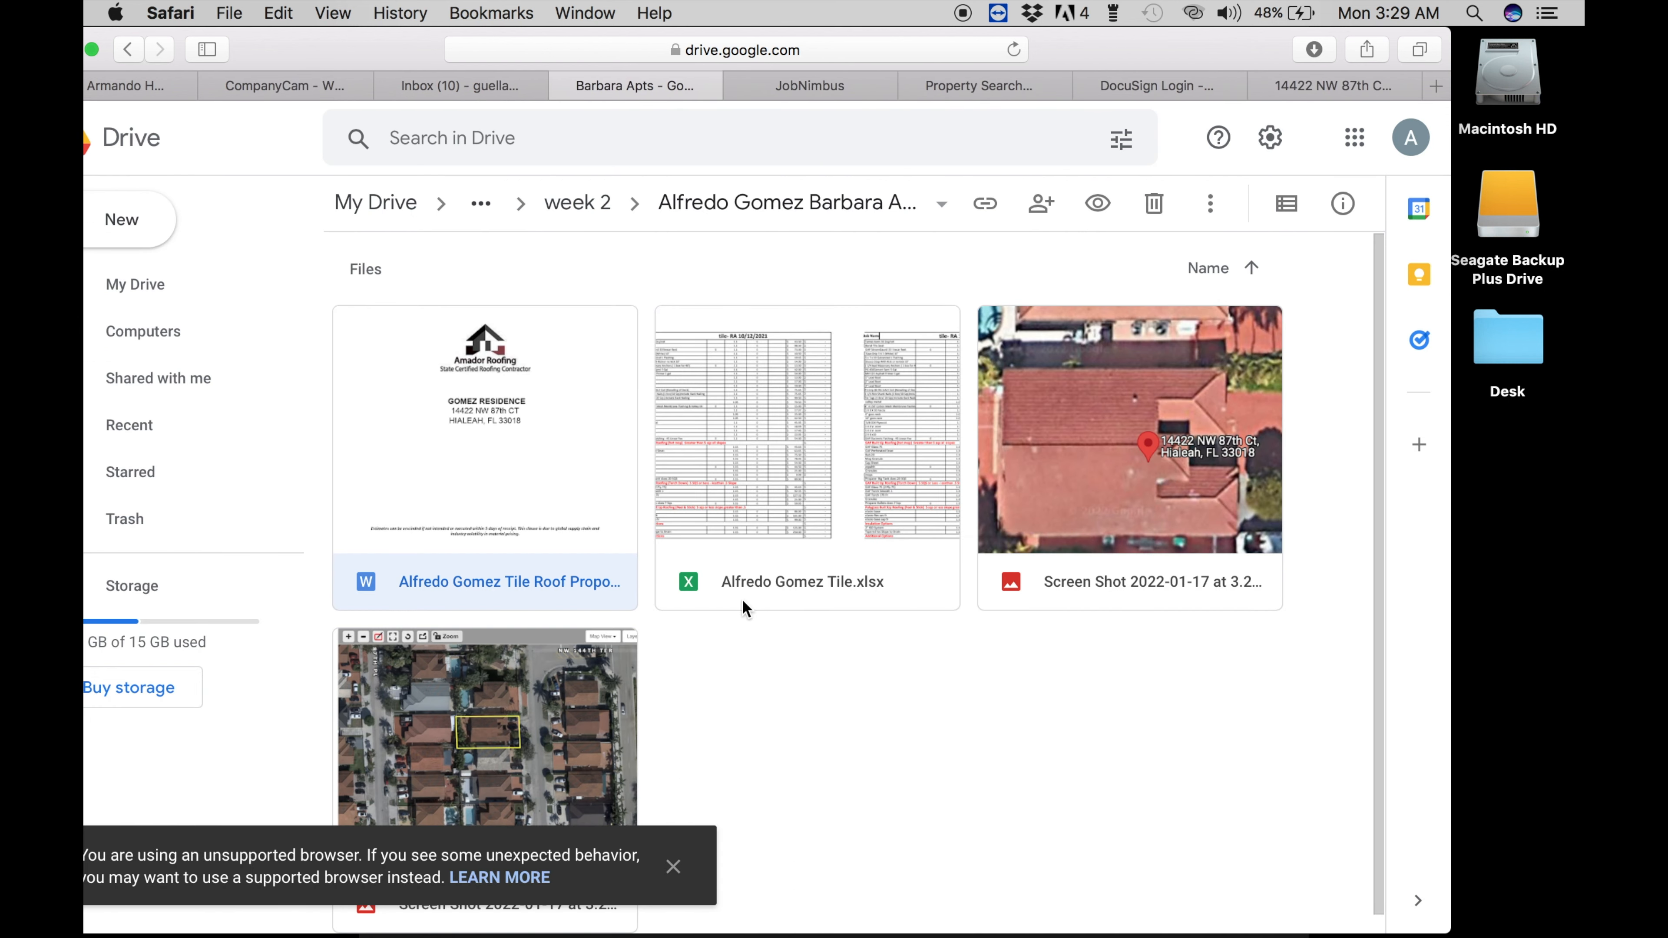
click(753, 592)
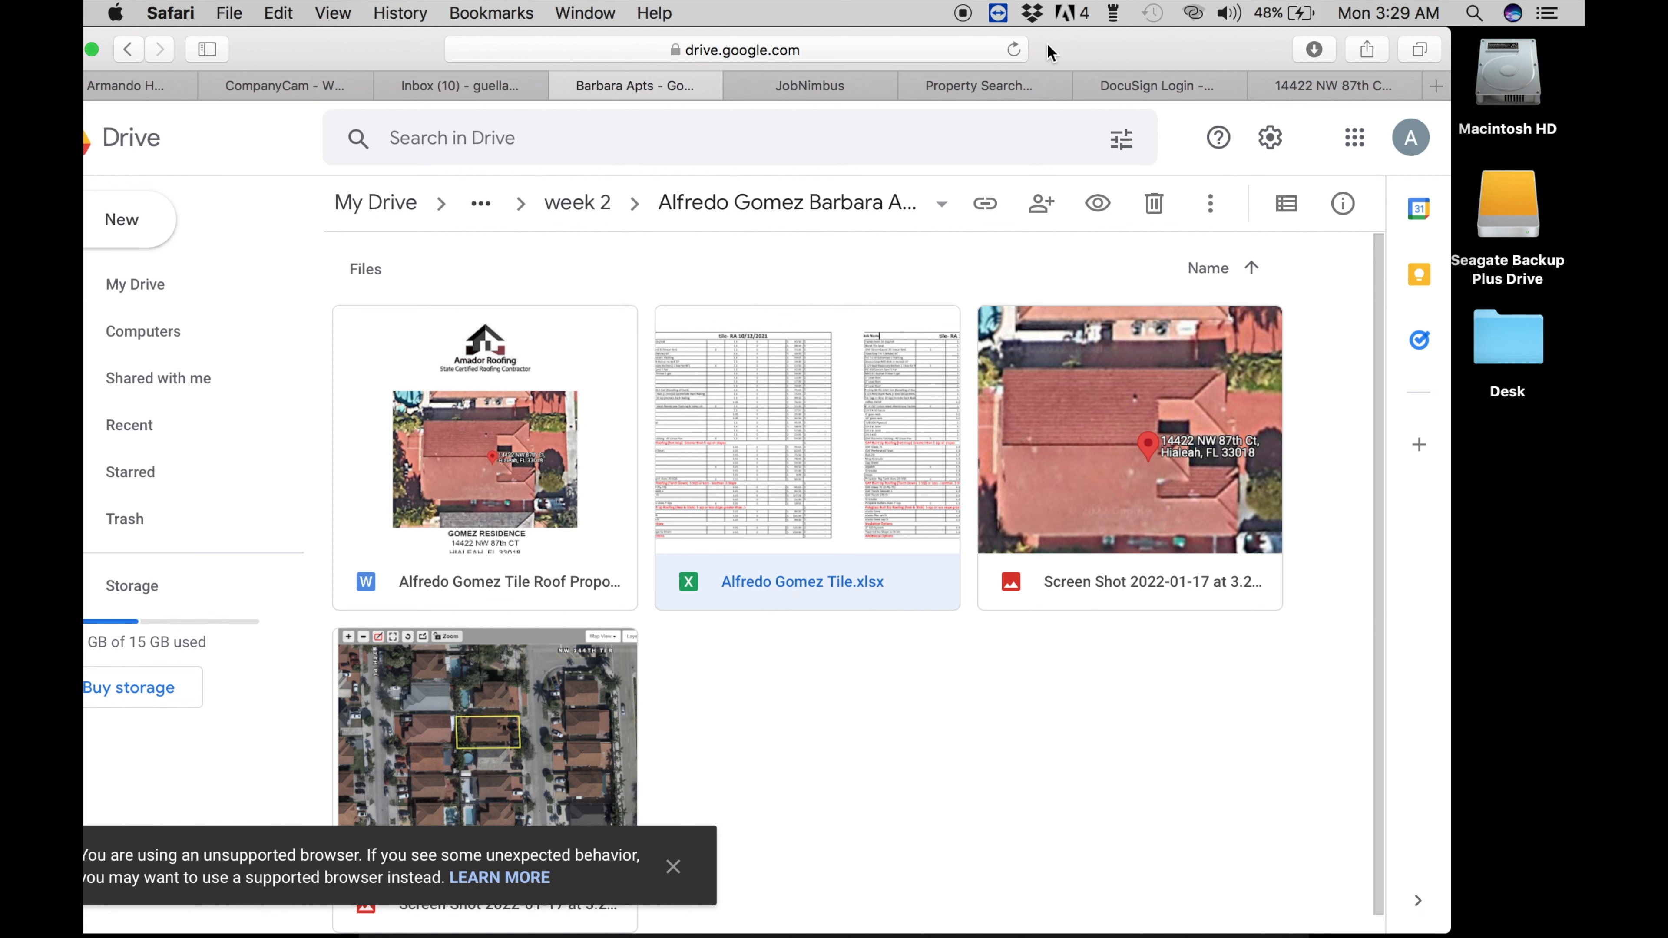
drag(1051, 52, 1120, 51)
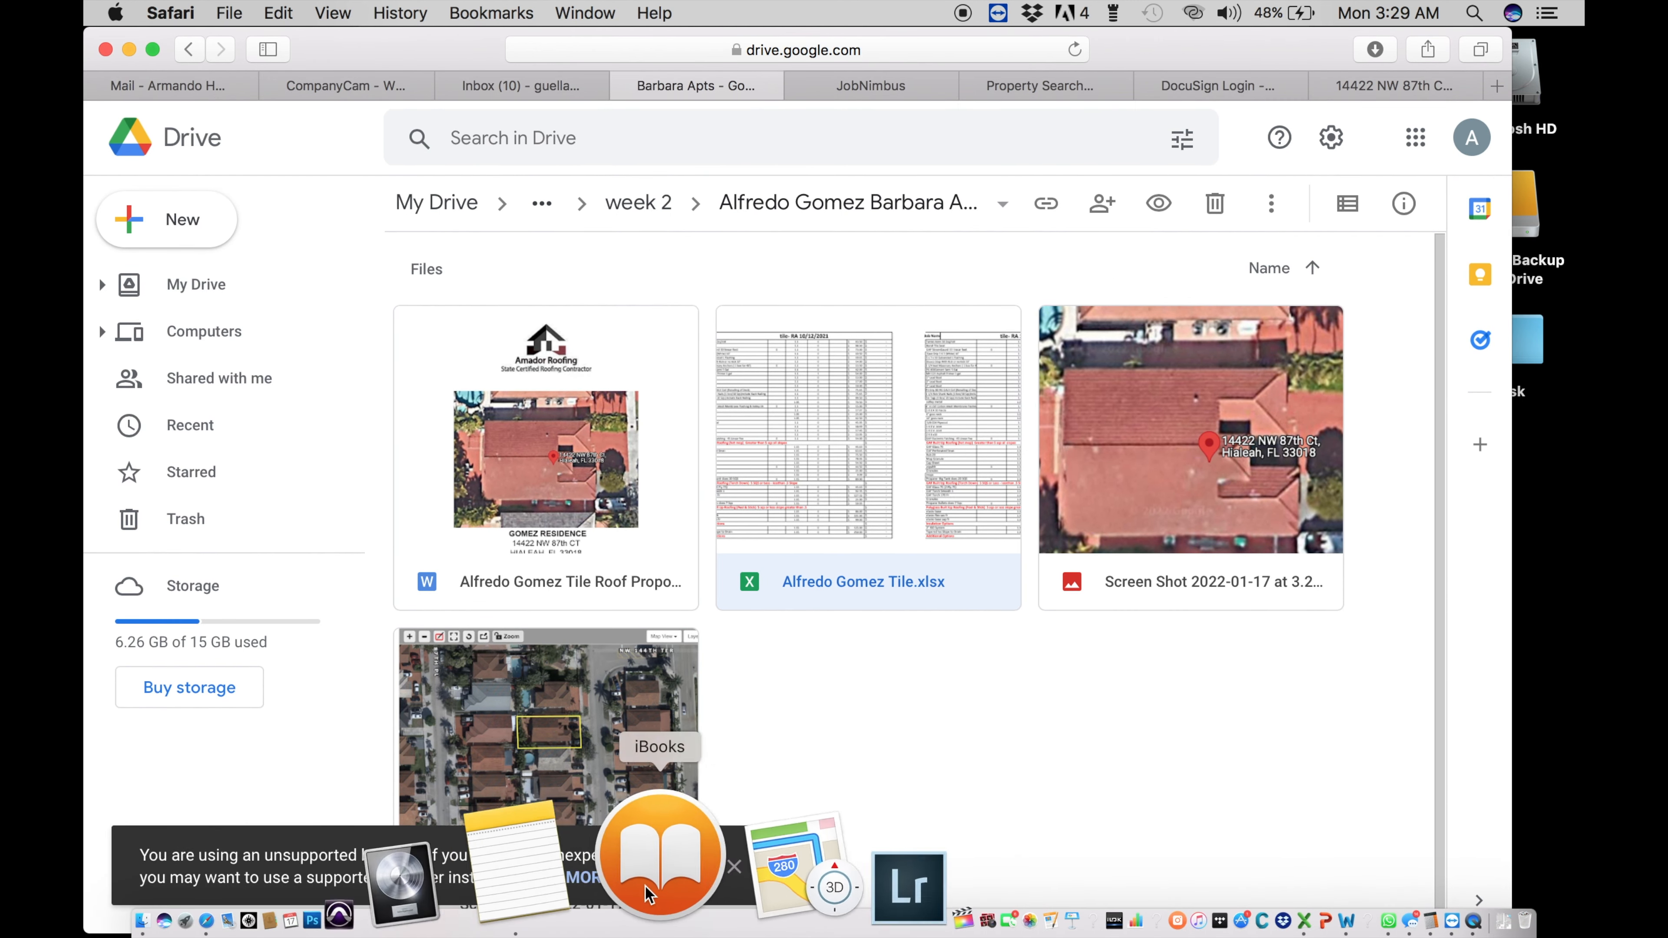
- Delete the client's measurement note, hide Notes, and select the new desktop screenshot
click(627, 877)
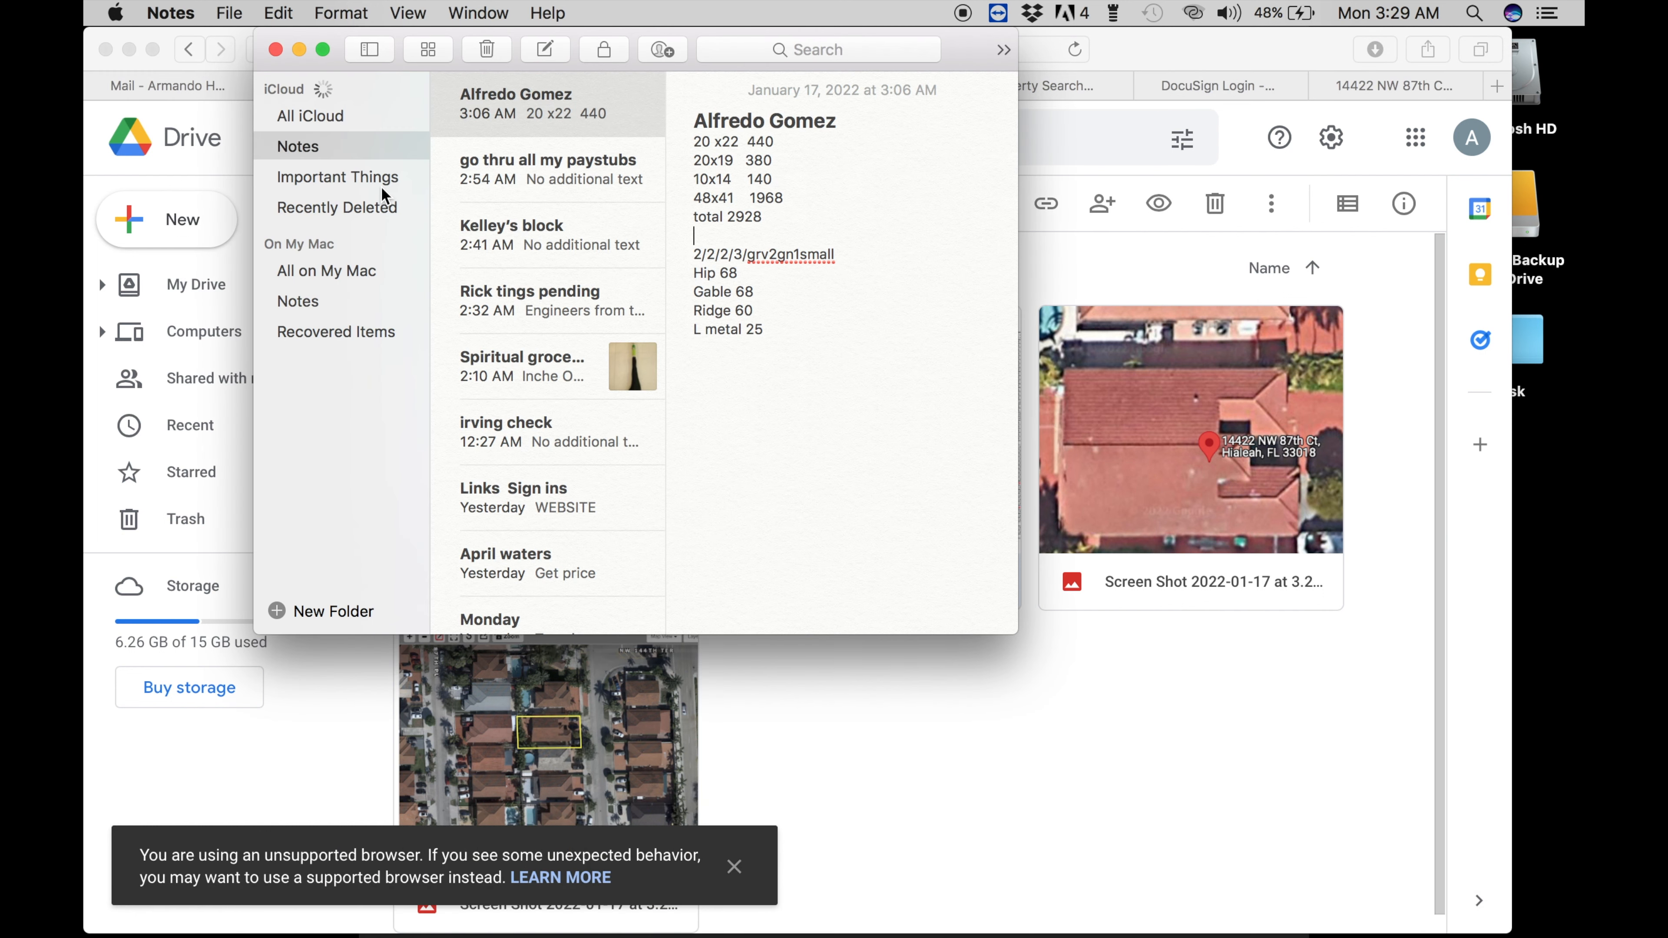
click(502, 112)
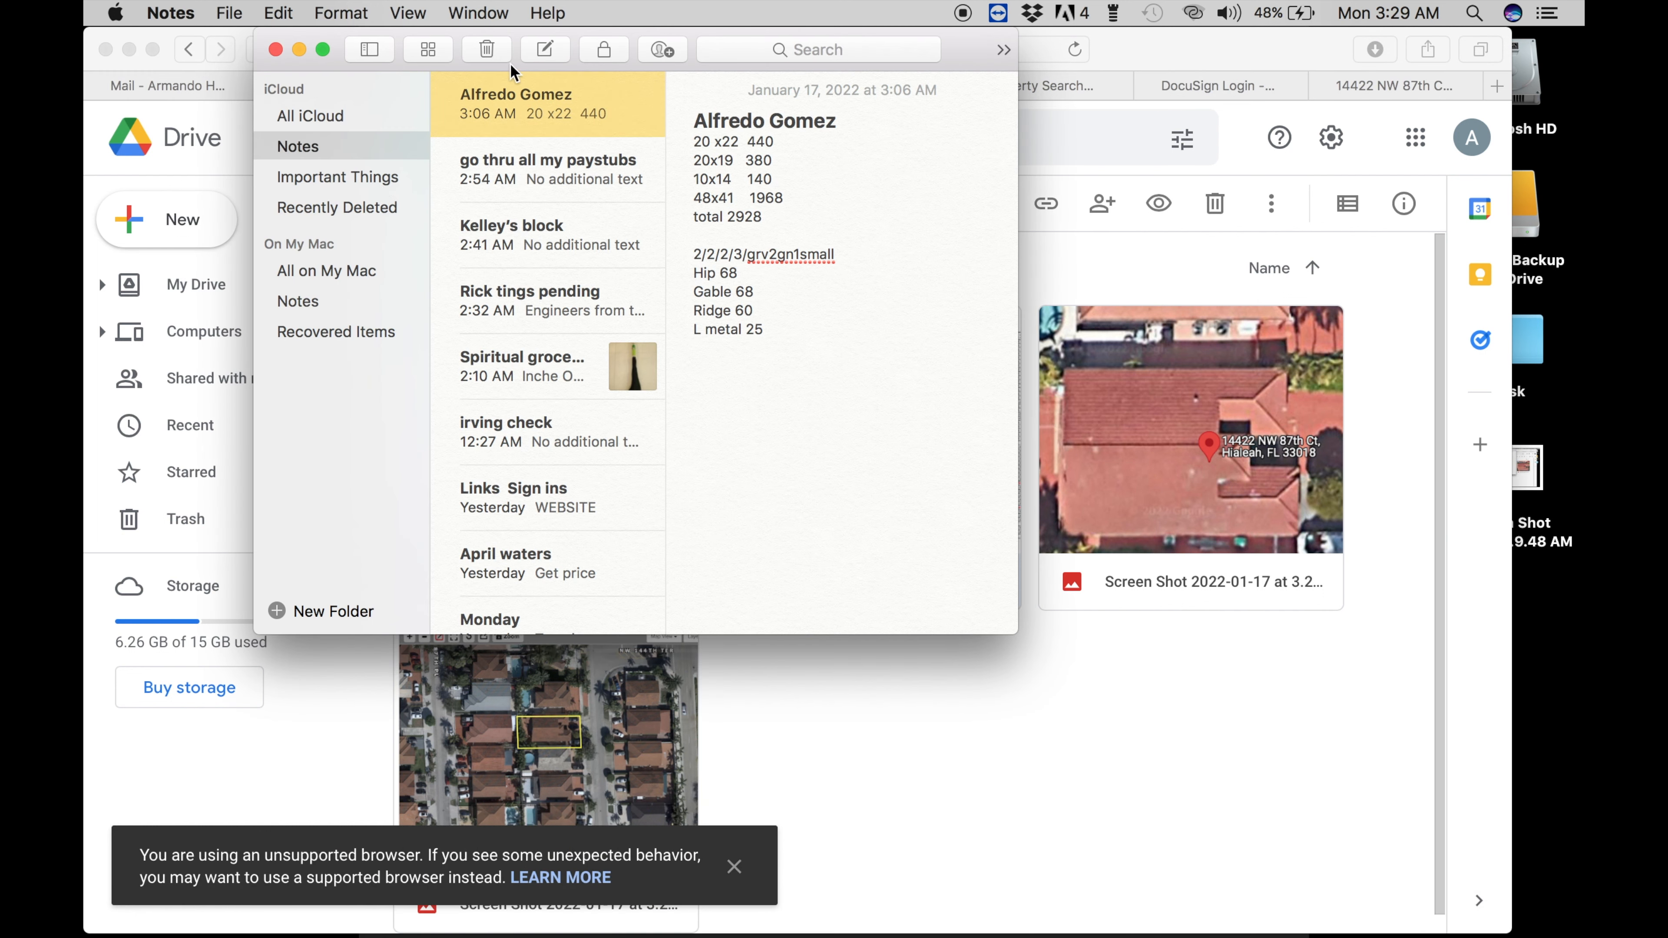
click(486, 46)
click(299, 49)
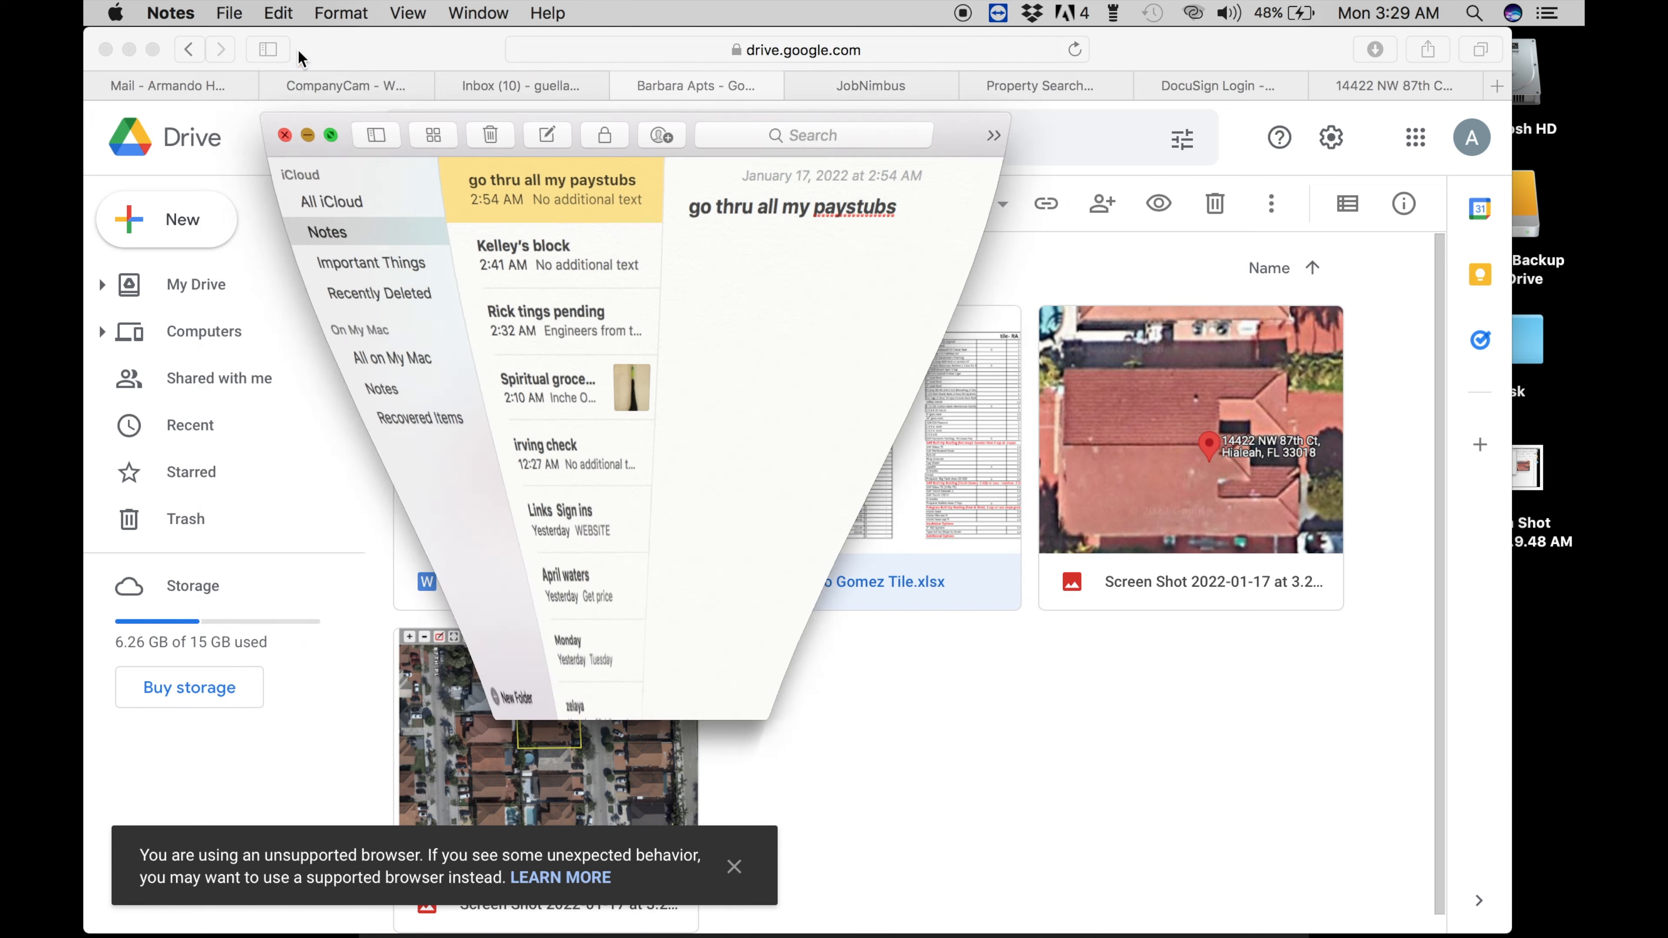
drag(1144, 35, 829, 2)
click(1494, 471)
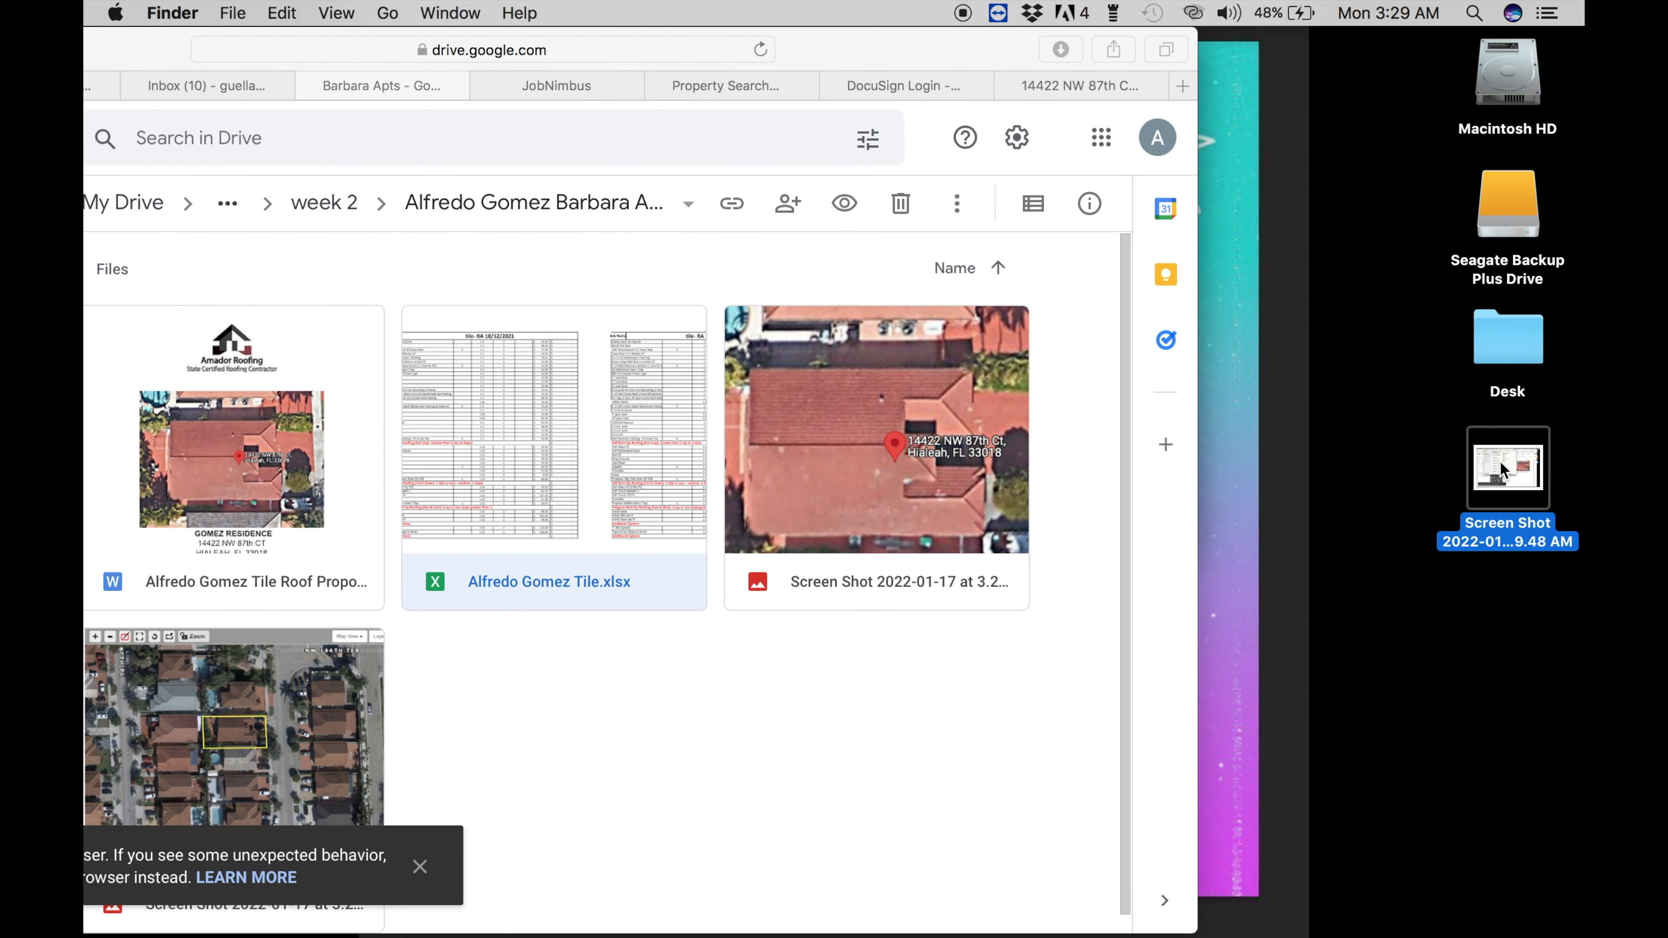
- Crop the screenshot in Preview to just the measurement note
right_click(1500, 460)
mouse_move(1156, 352)
click(884, 351)
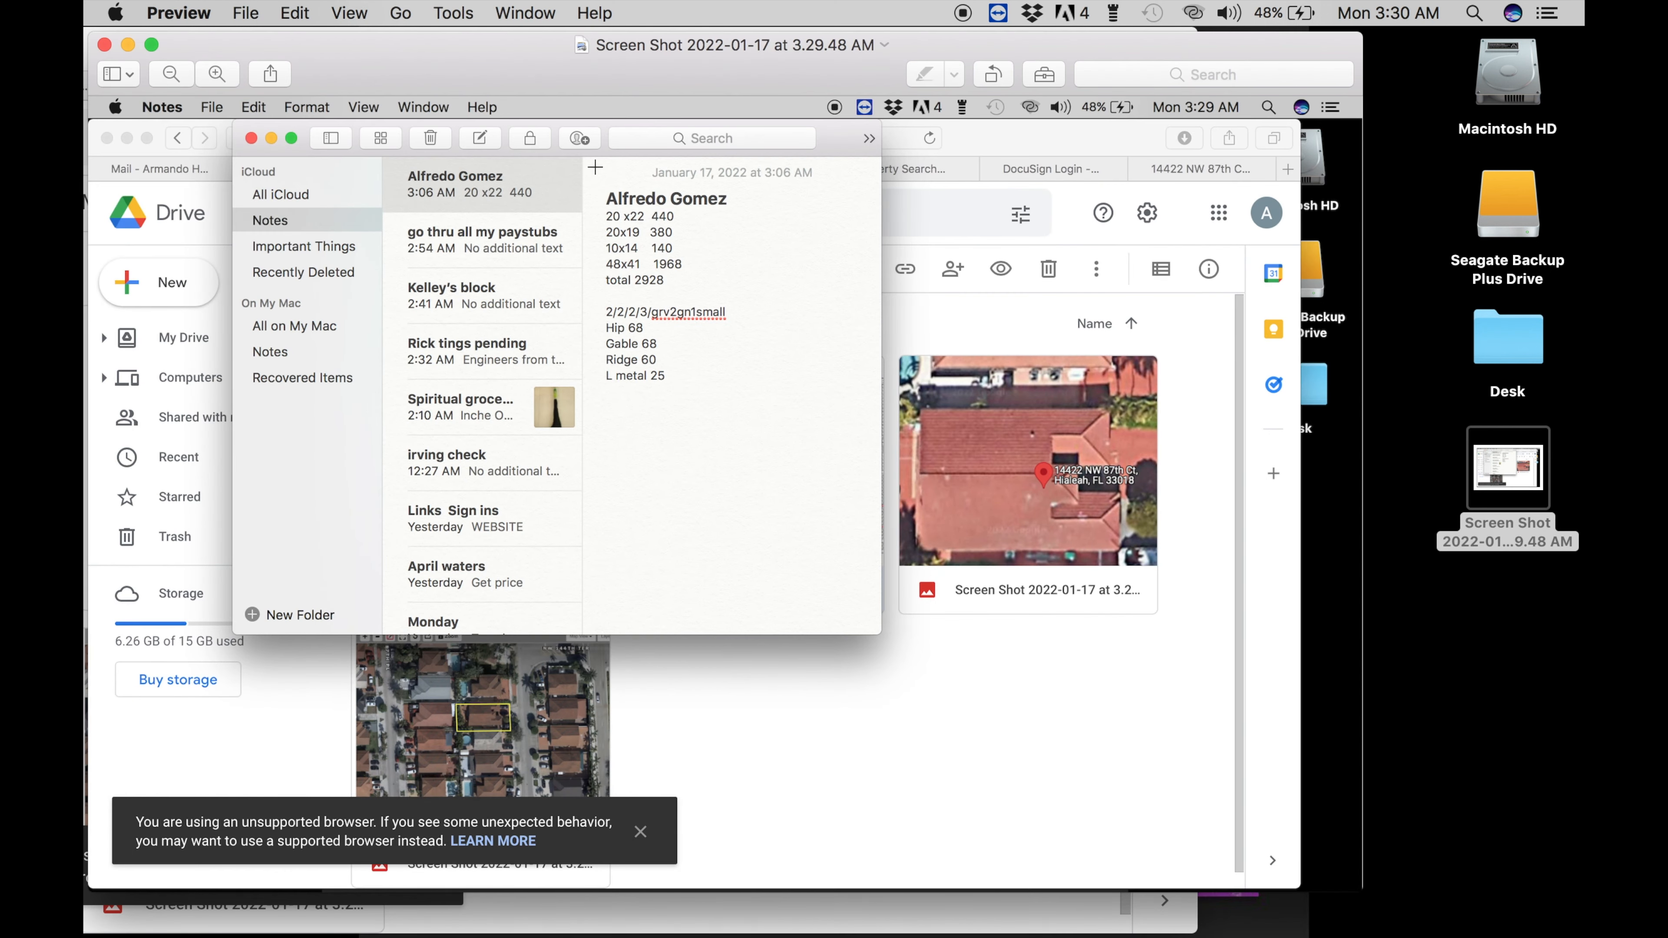
drag(595, 168, 826, 444)
key(super+k)
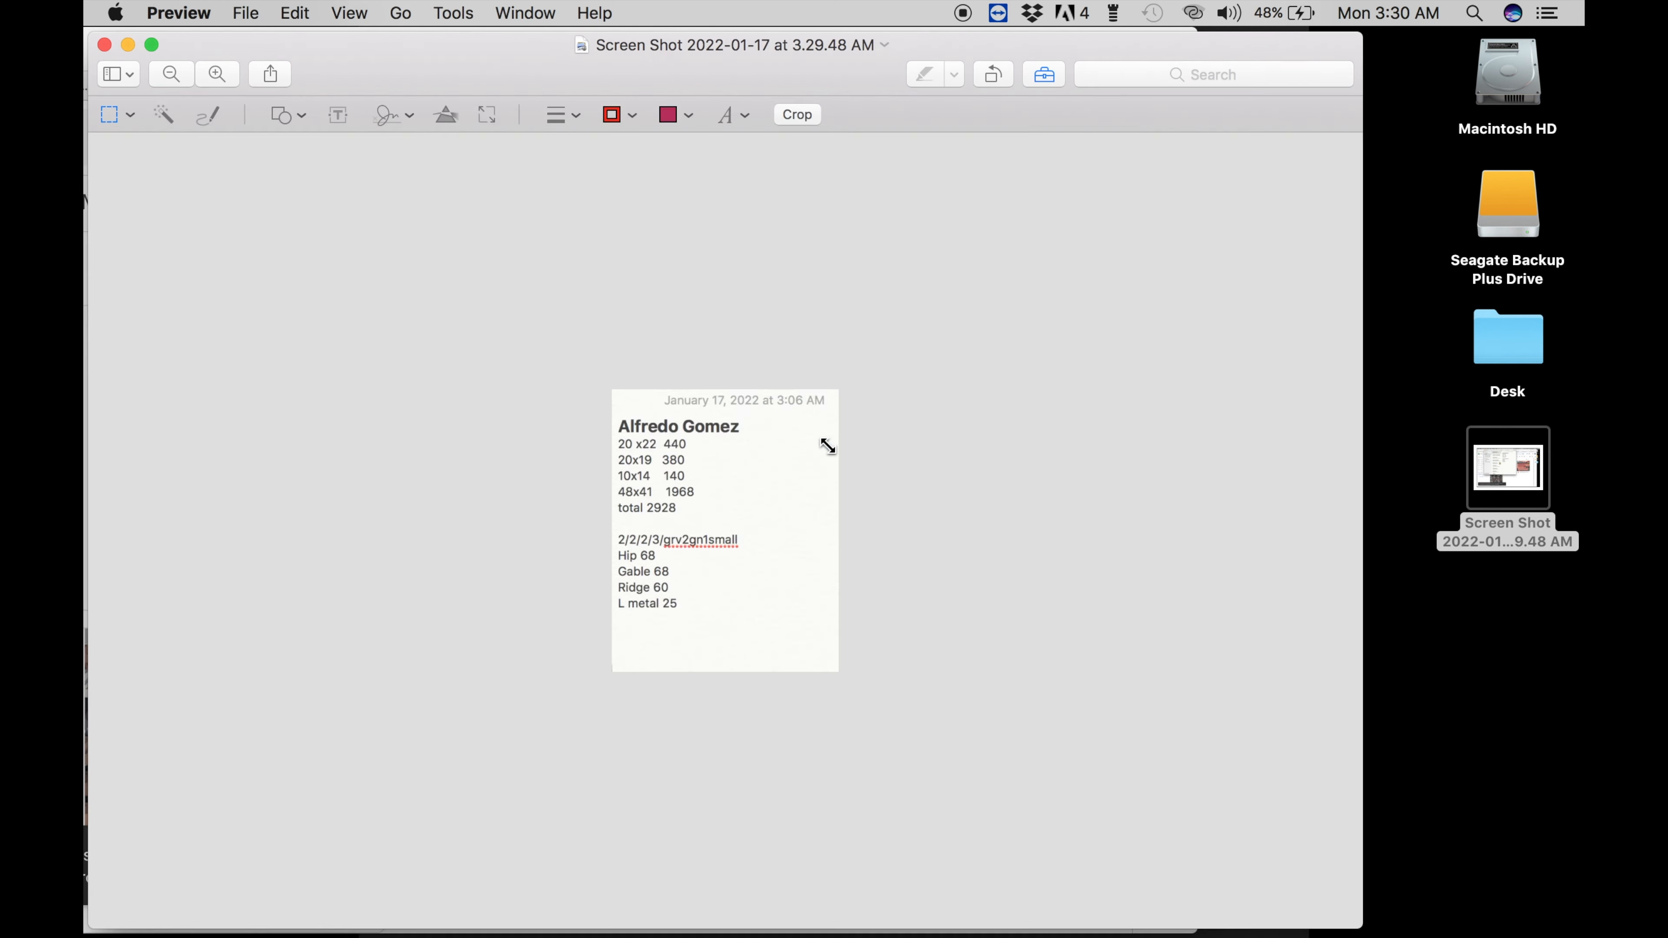
click(103, 44)
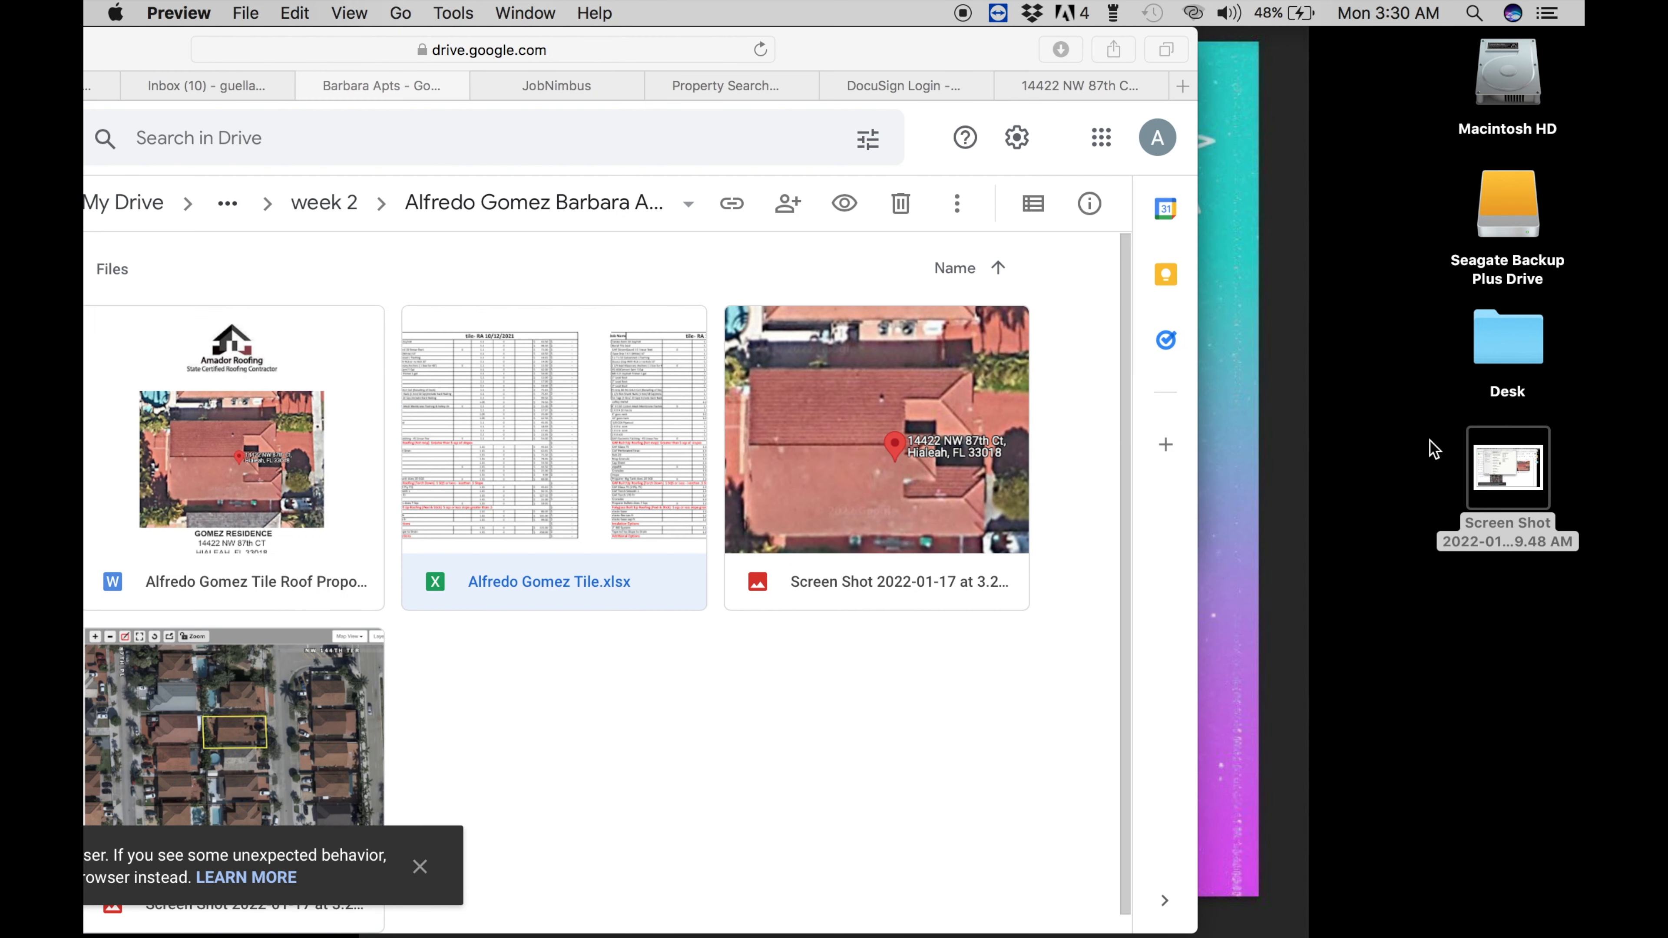
- Upload the cropped screenshot into the client's Drive folder and check the crop
drag(1526, 473, 888, 756)
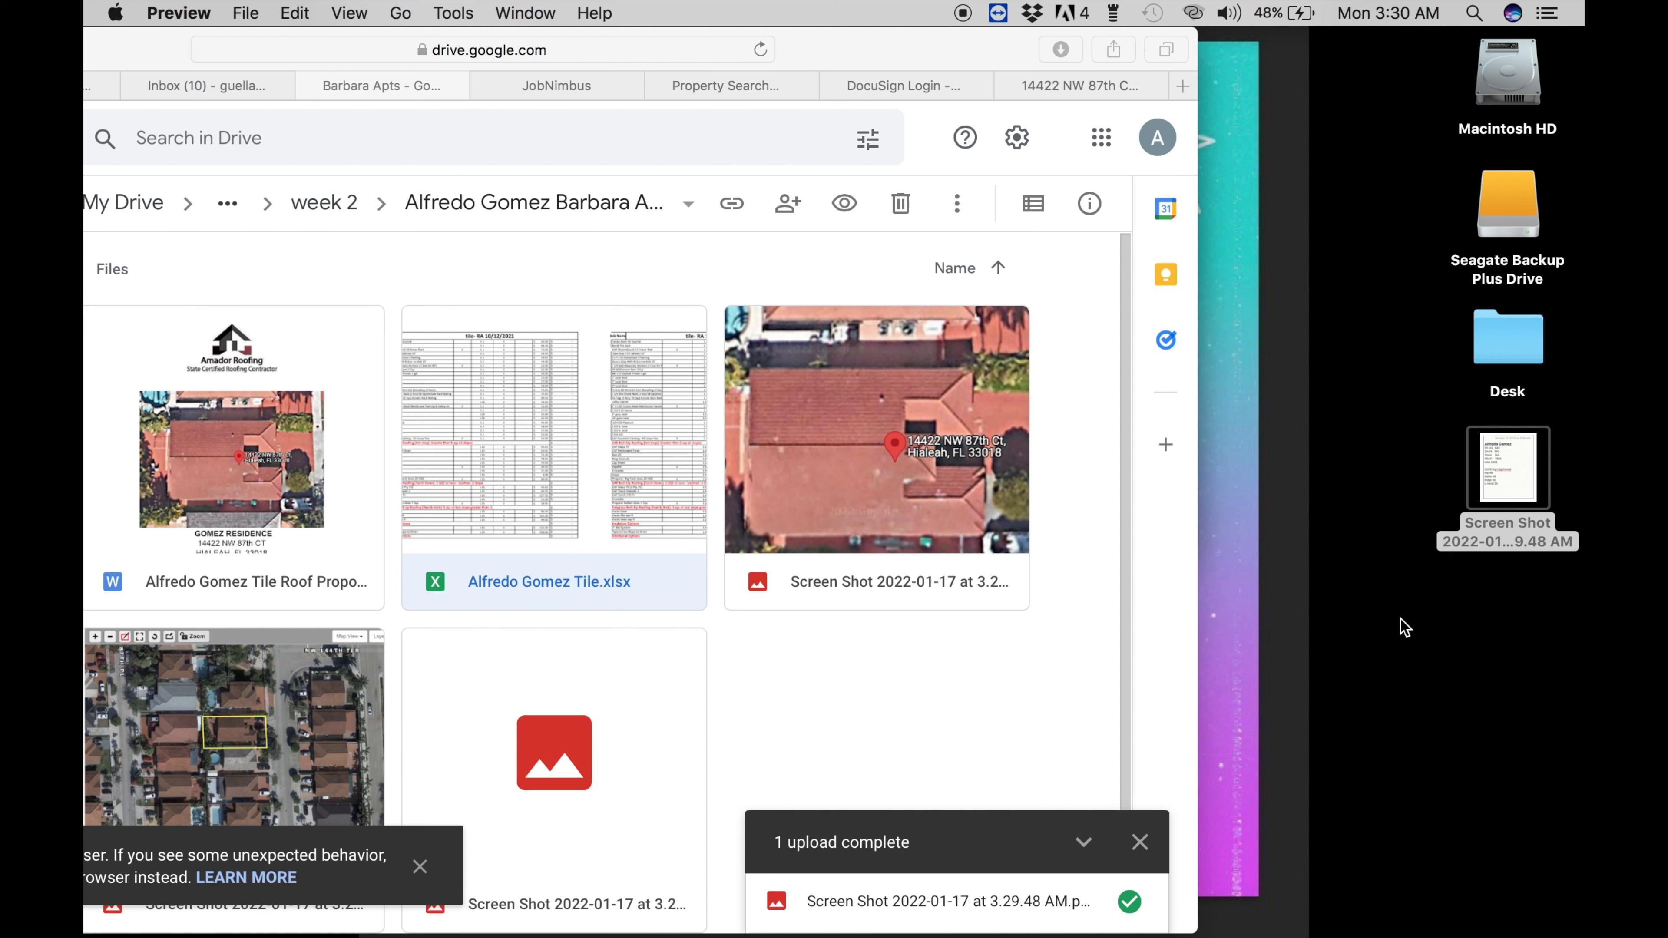
click(1496, 457)
key(space)
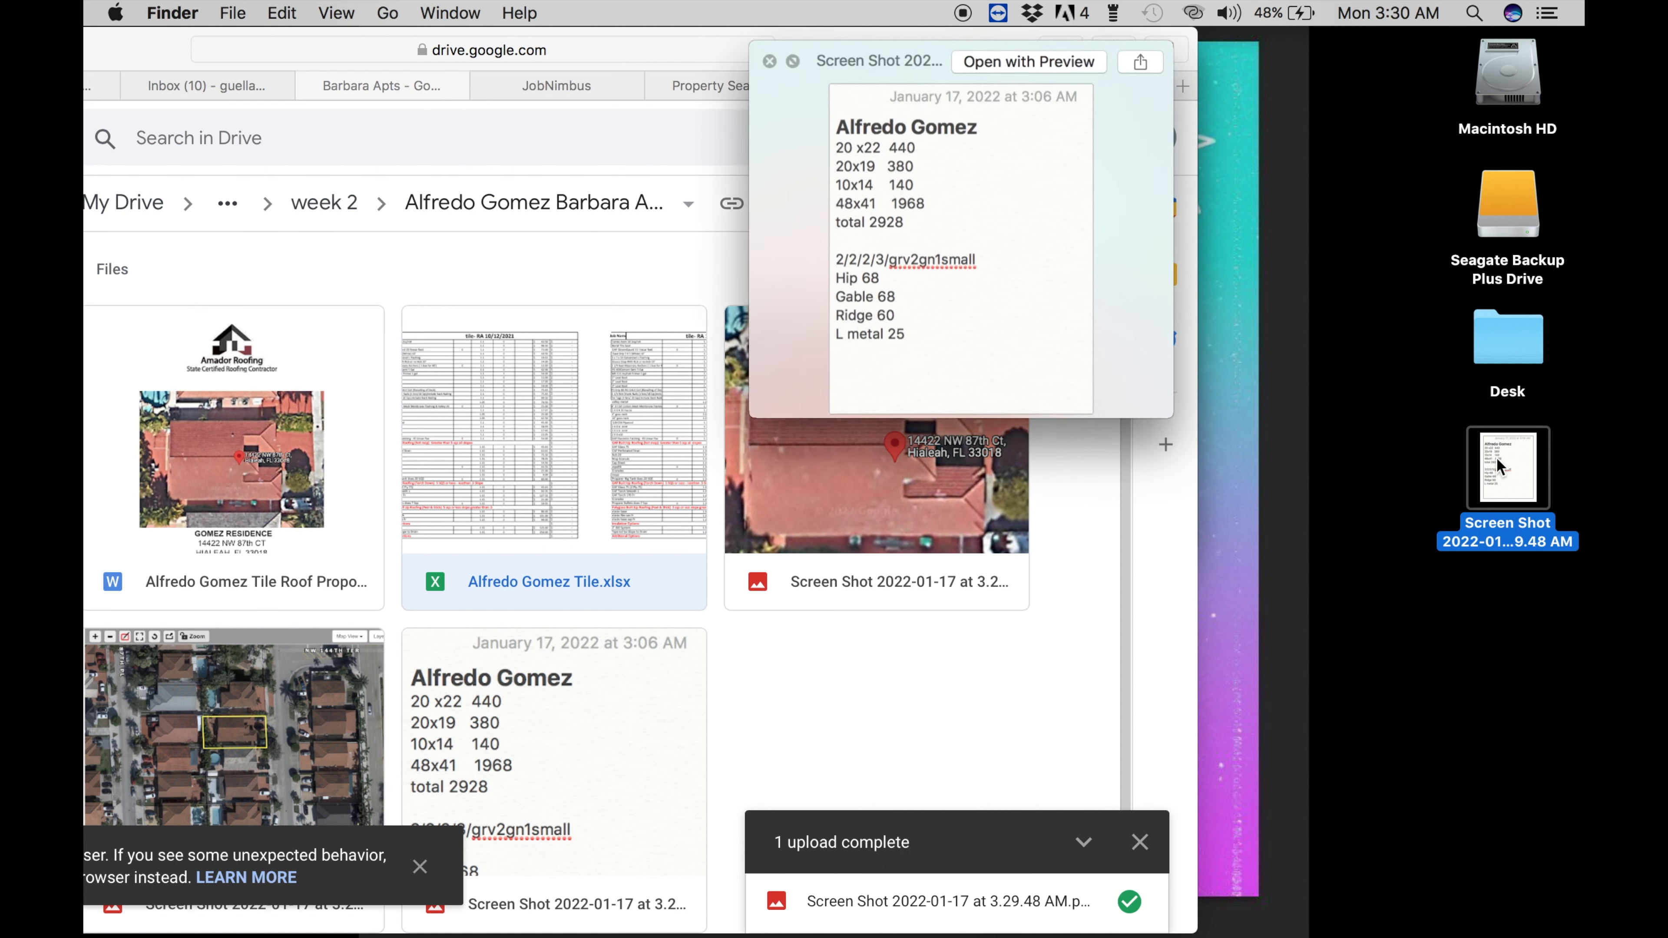
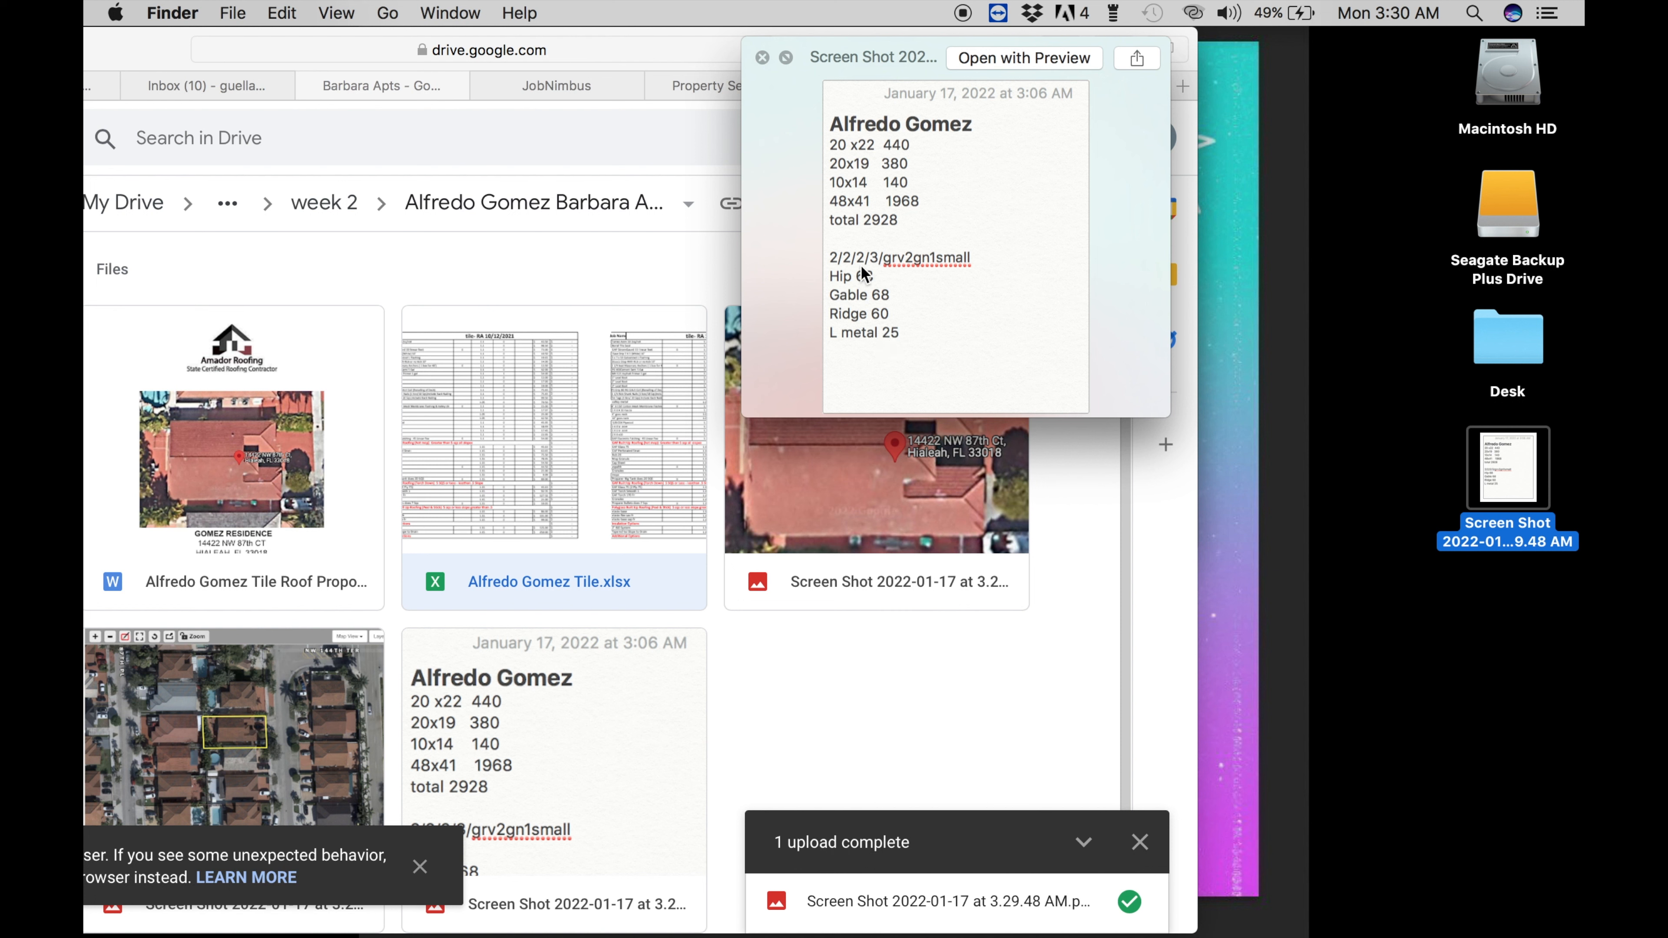
click(764, 59)
double_click(541, 601)
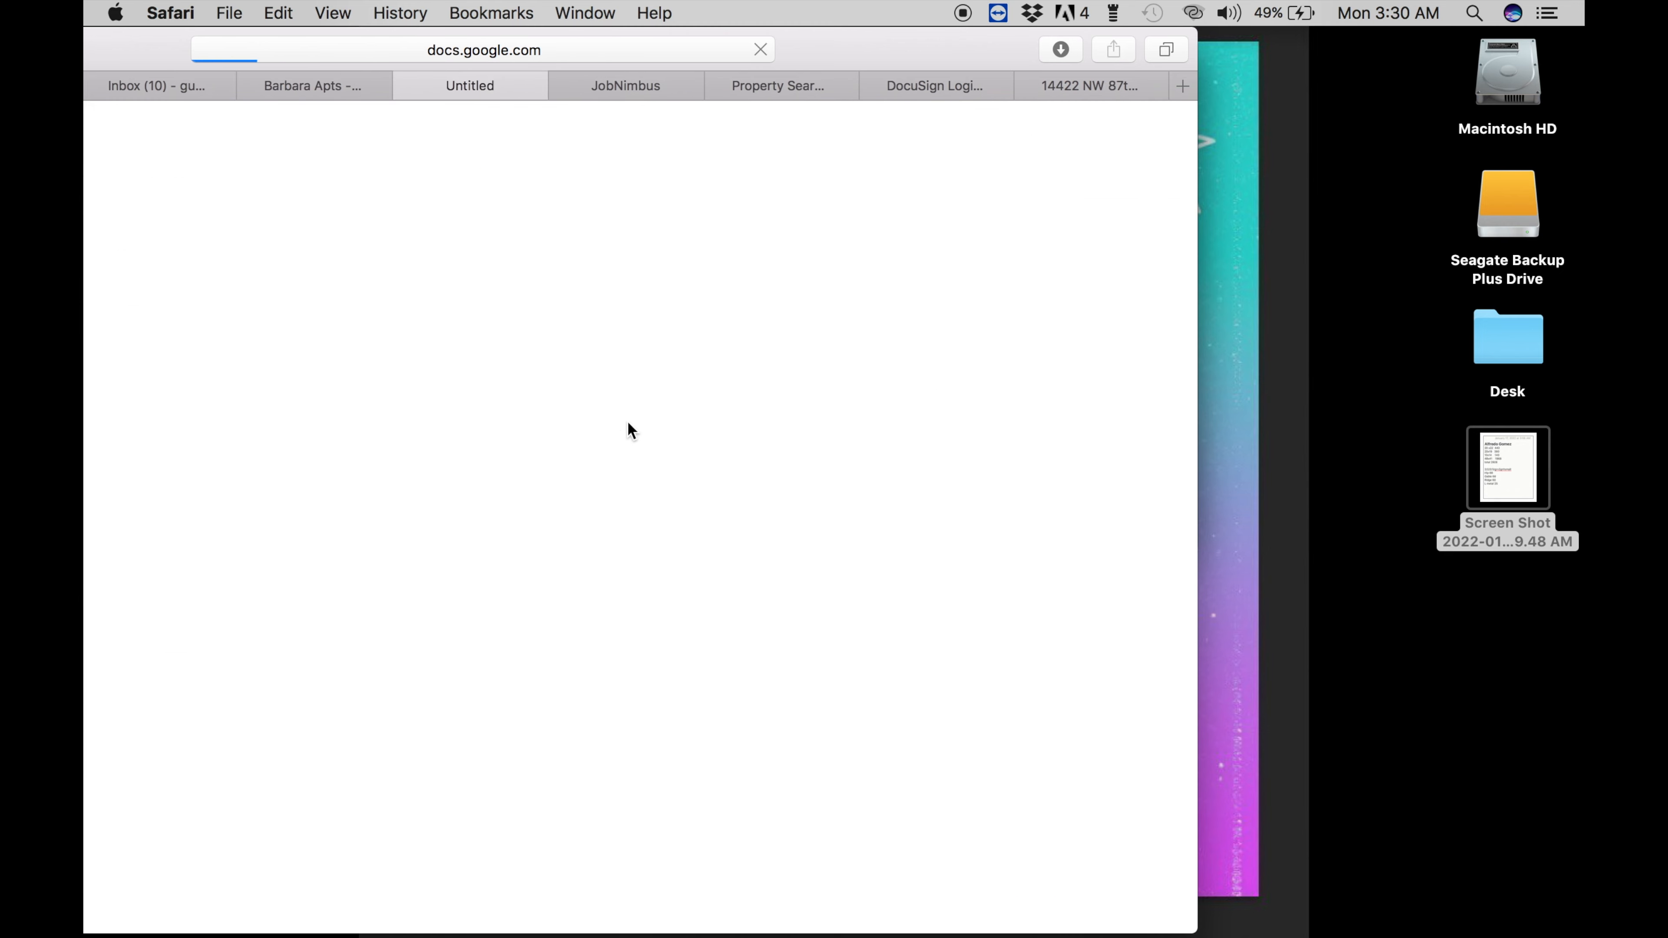
double_click(778, 52)
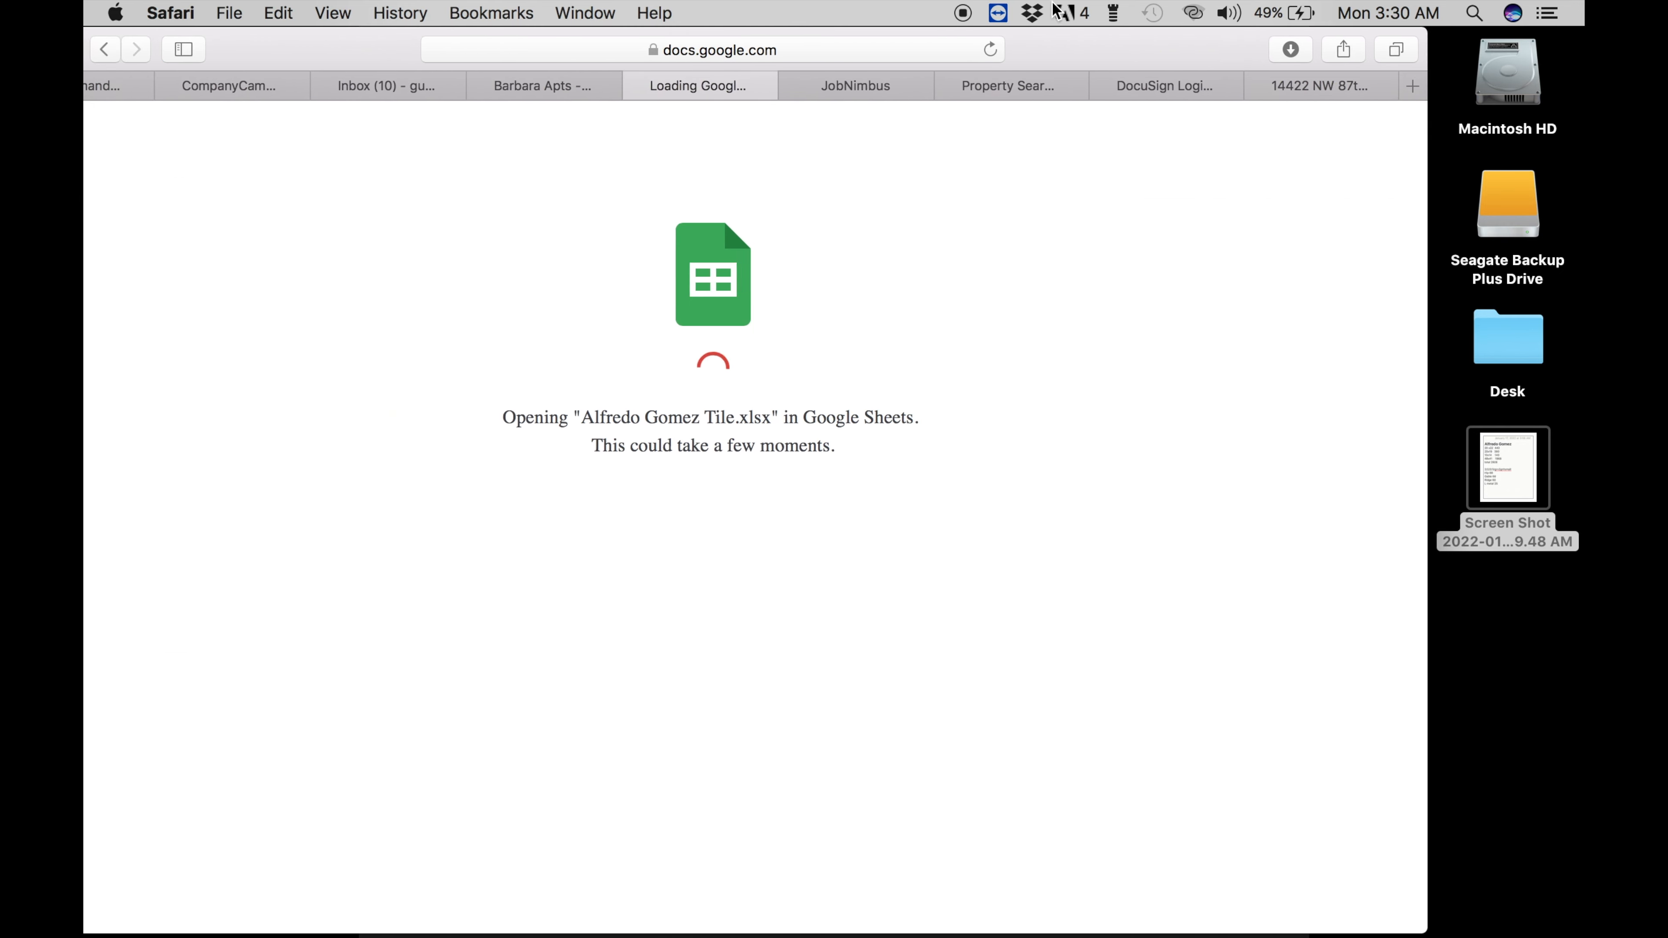
click(1501, 450)
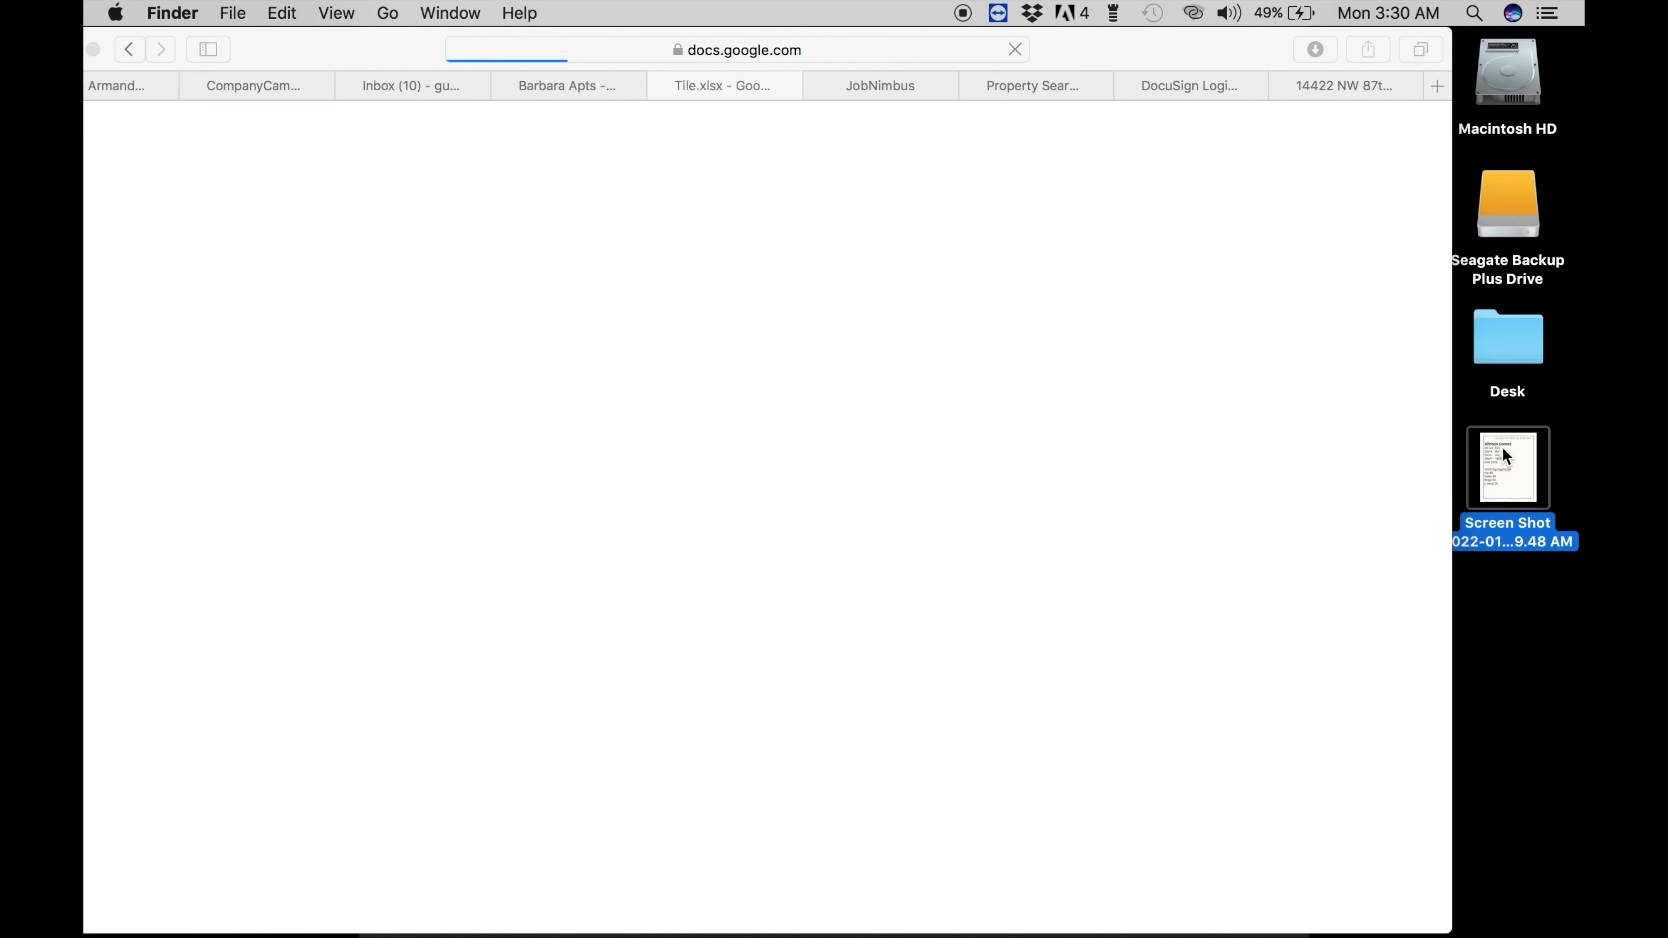
drag(859, 48, 929, 49)
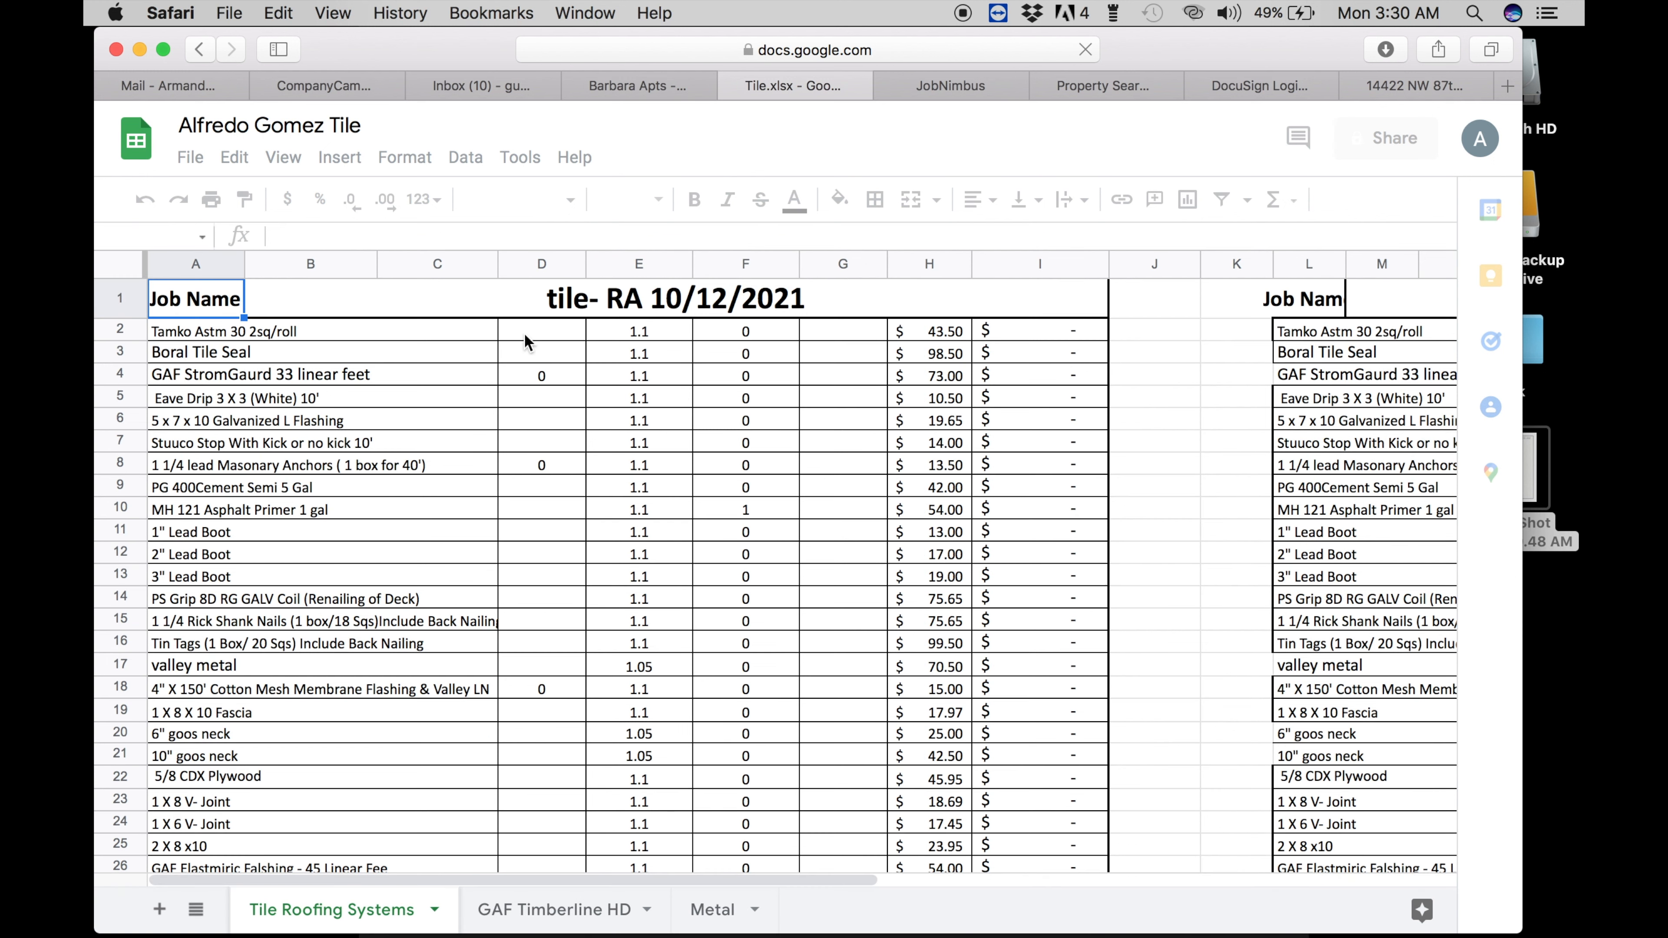
- Enter 30 in D2 and D3 for the Tamko Astm 30 and Boral Tile Seal rows
click(523, 330)
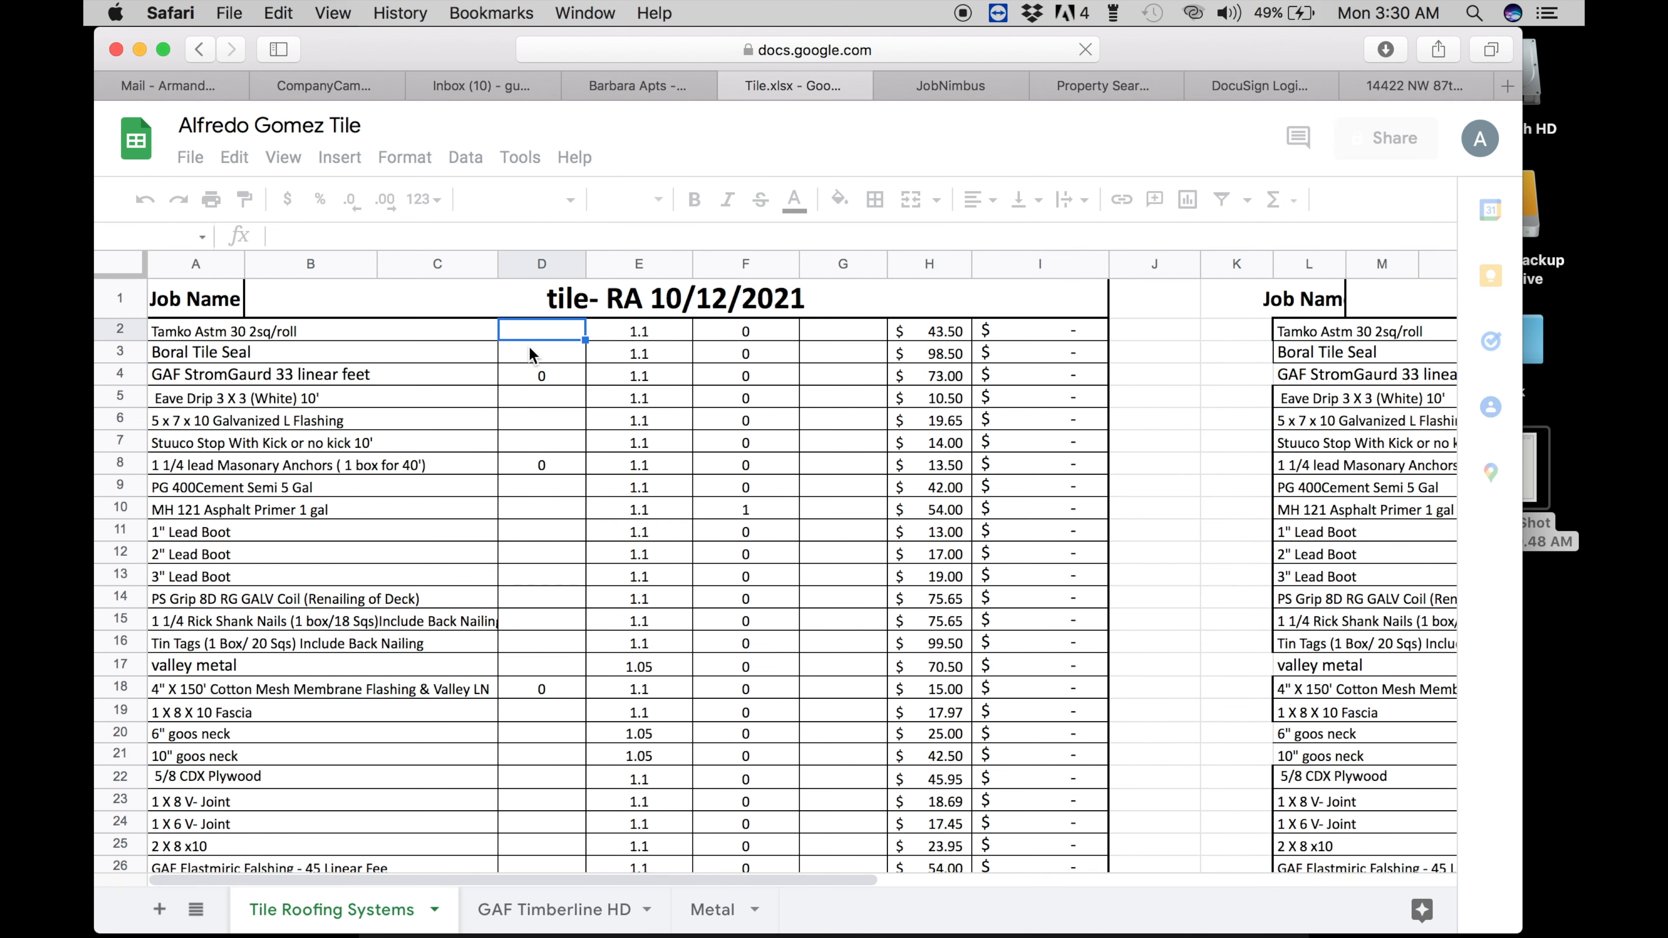
text(30)
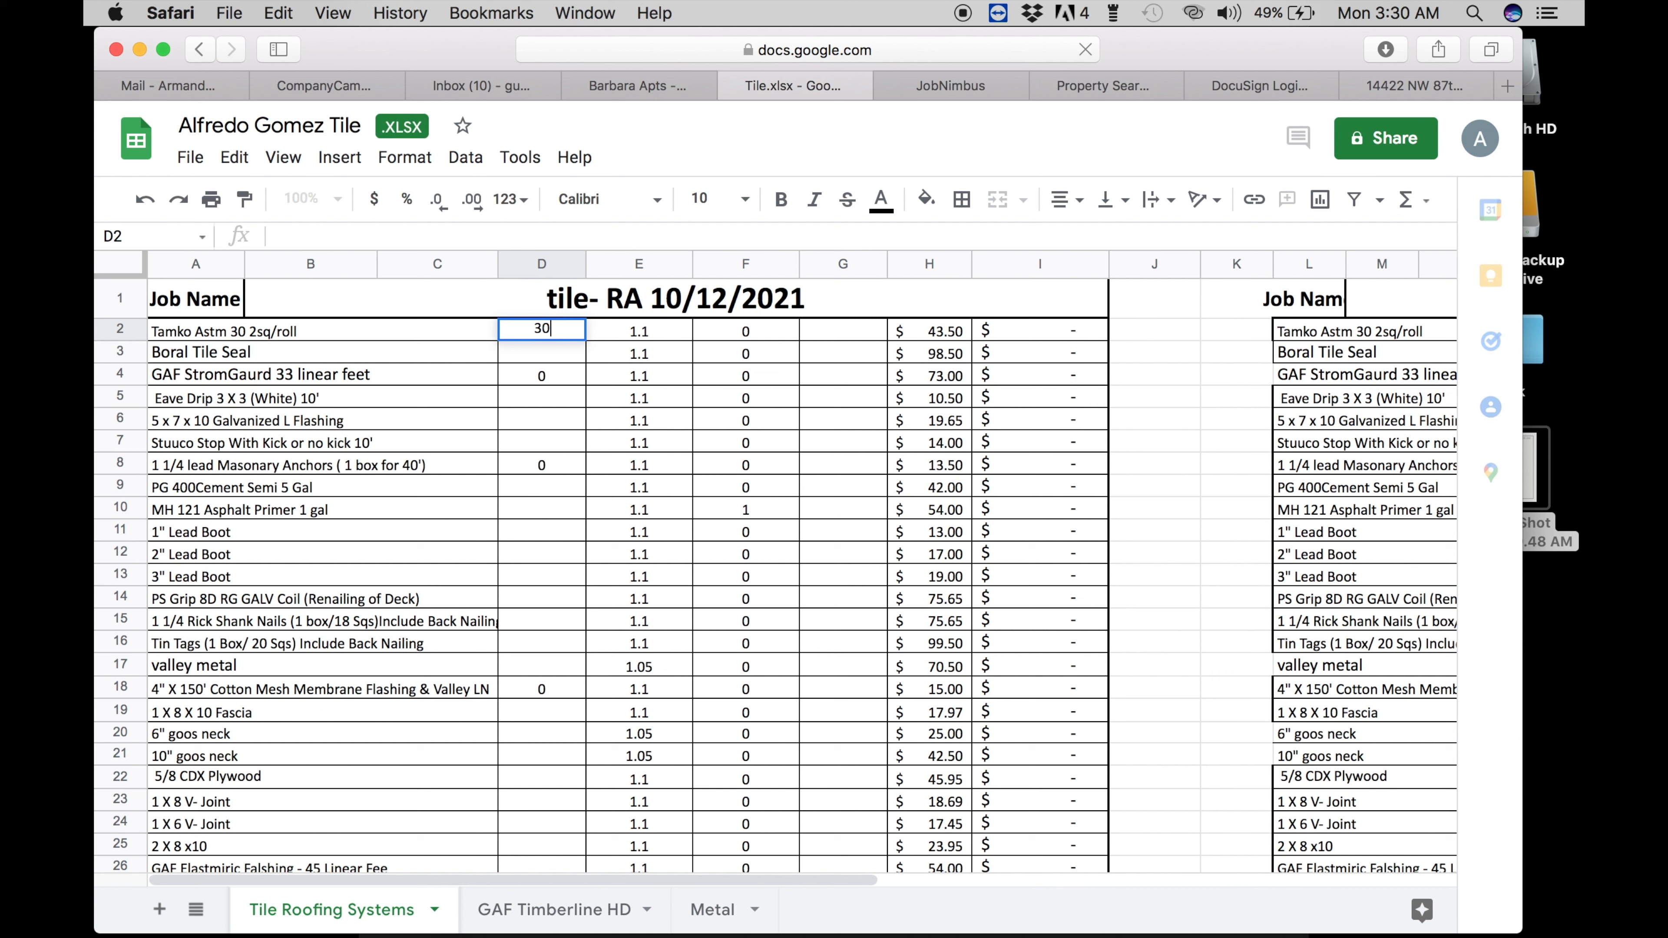
key(Return)
text(30)
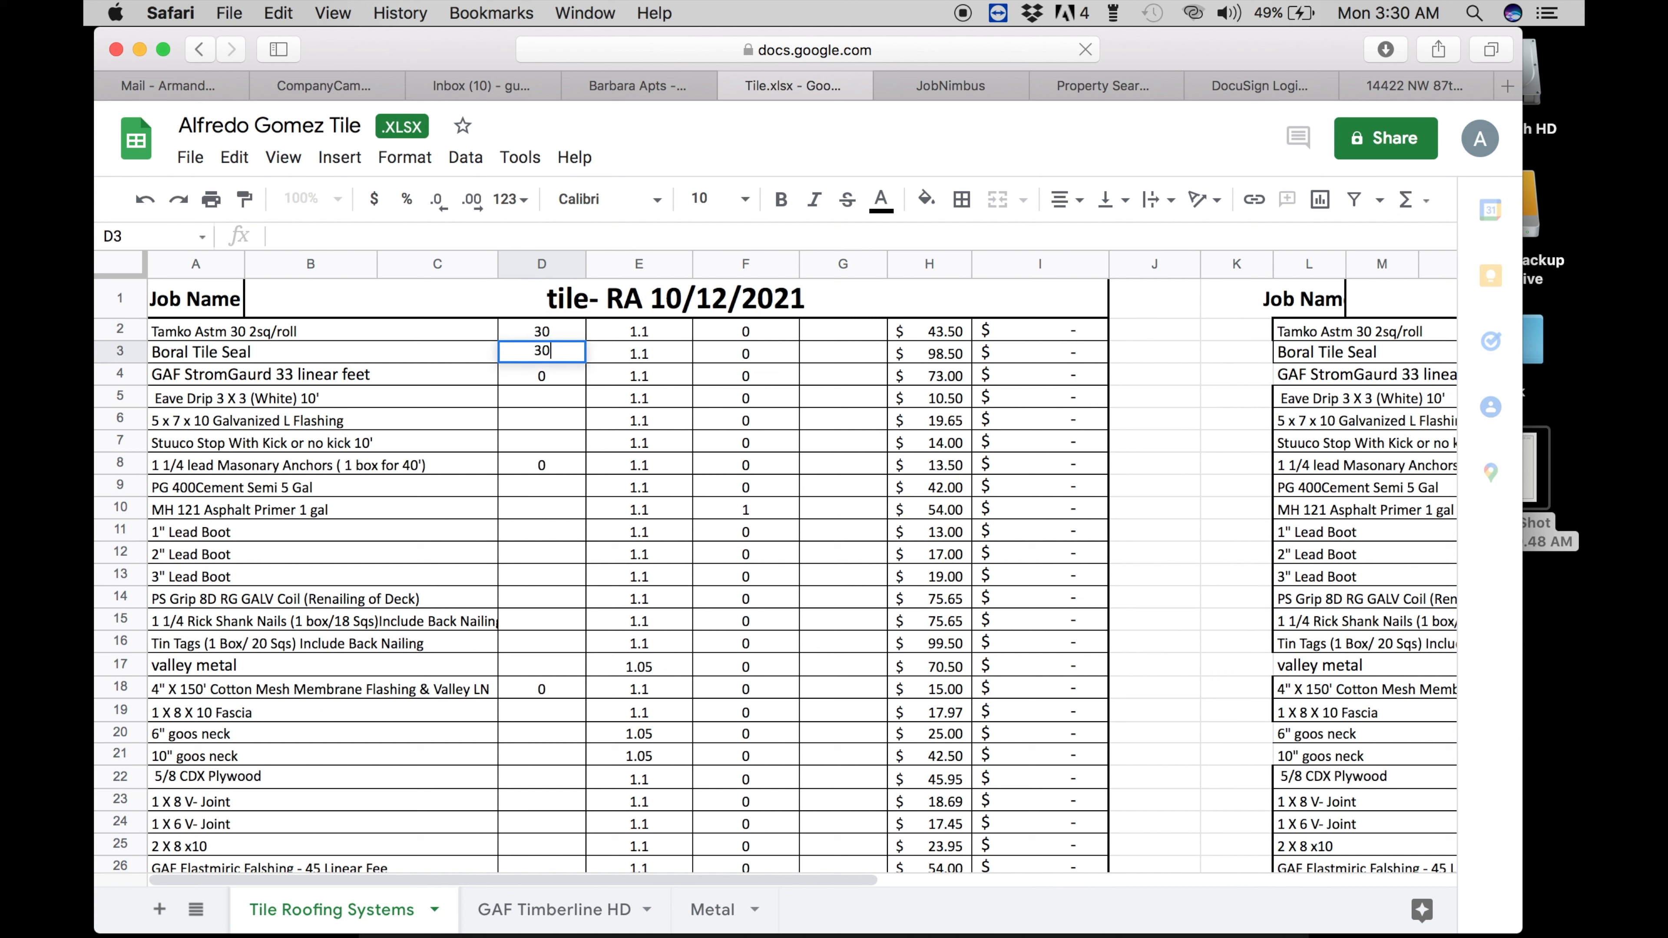
key(Return)
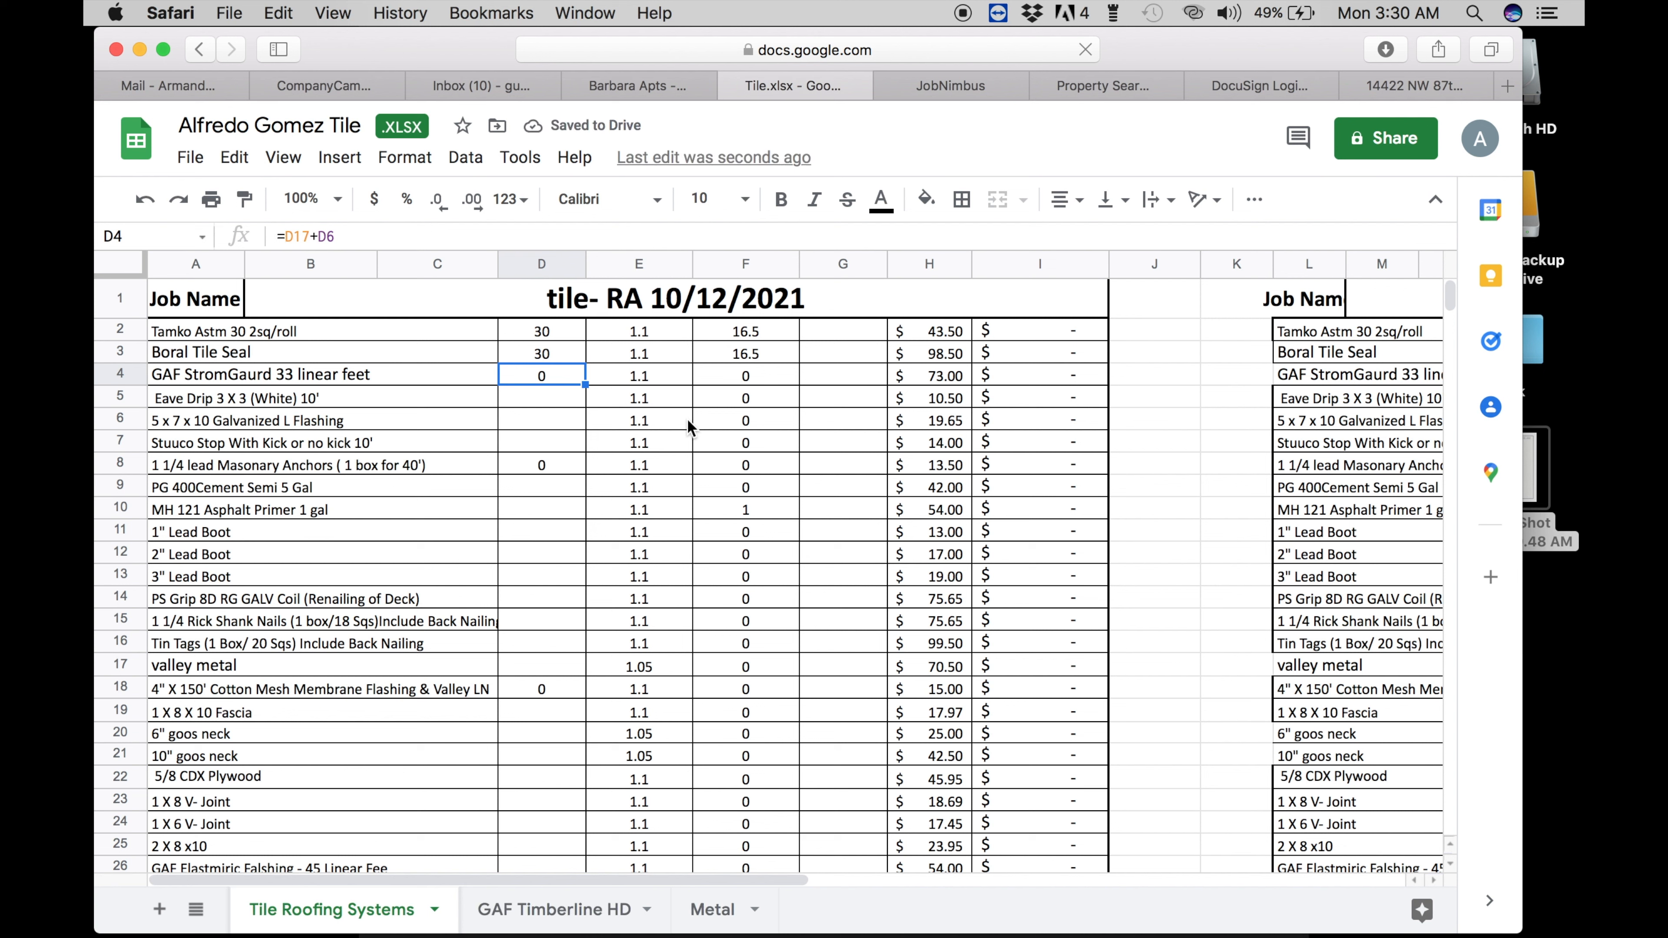
- Enter 17 in G2 and G3 as the order counts for those two rows
click(824, 323)
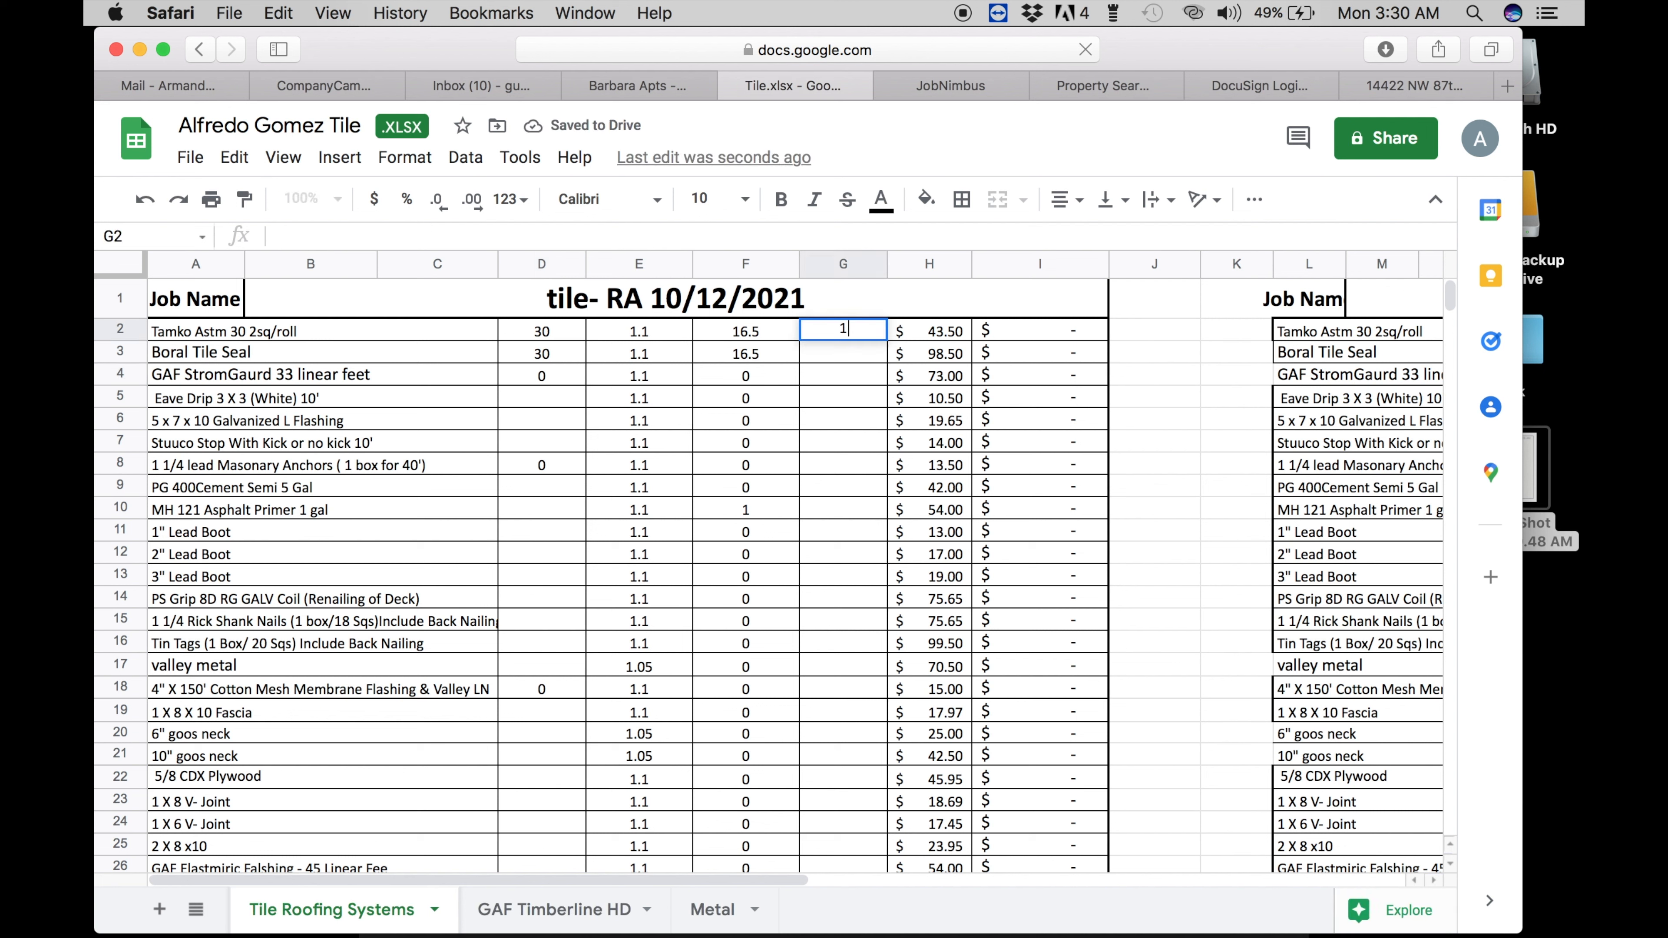
text(17)
key(Return)
text(17)
key(Return)
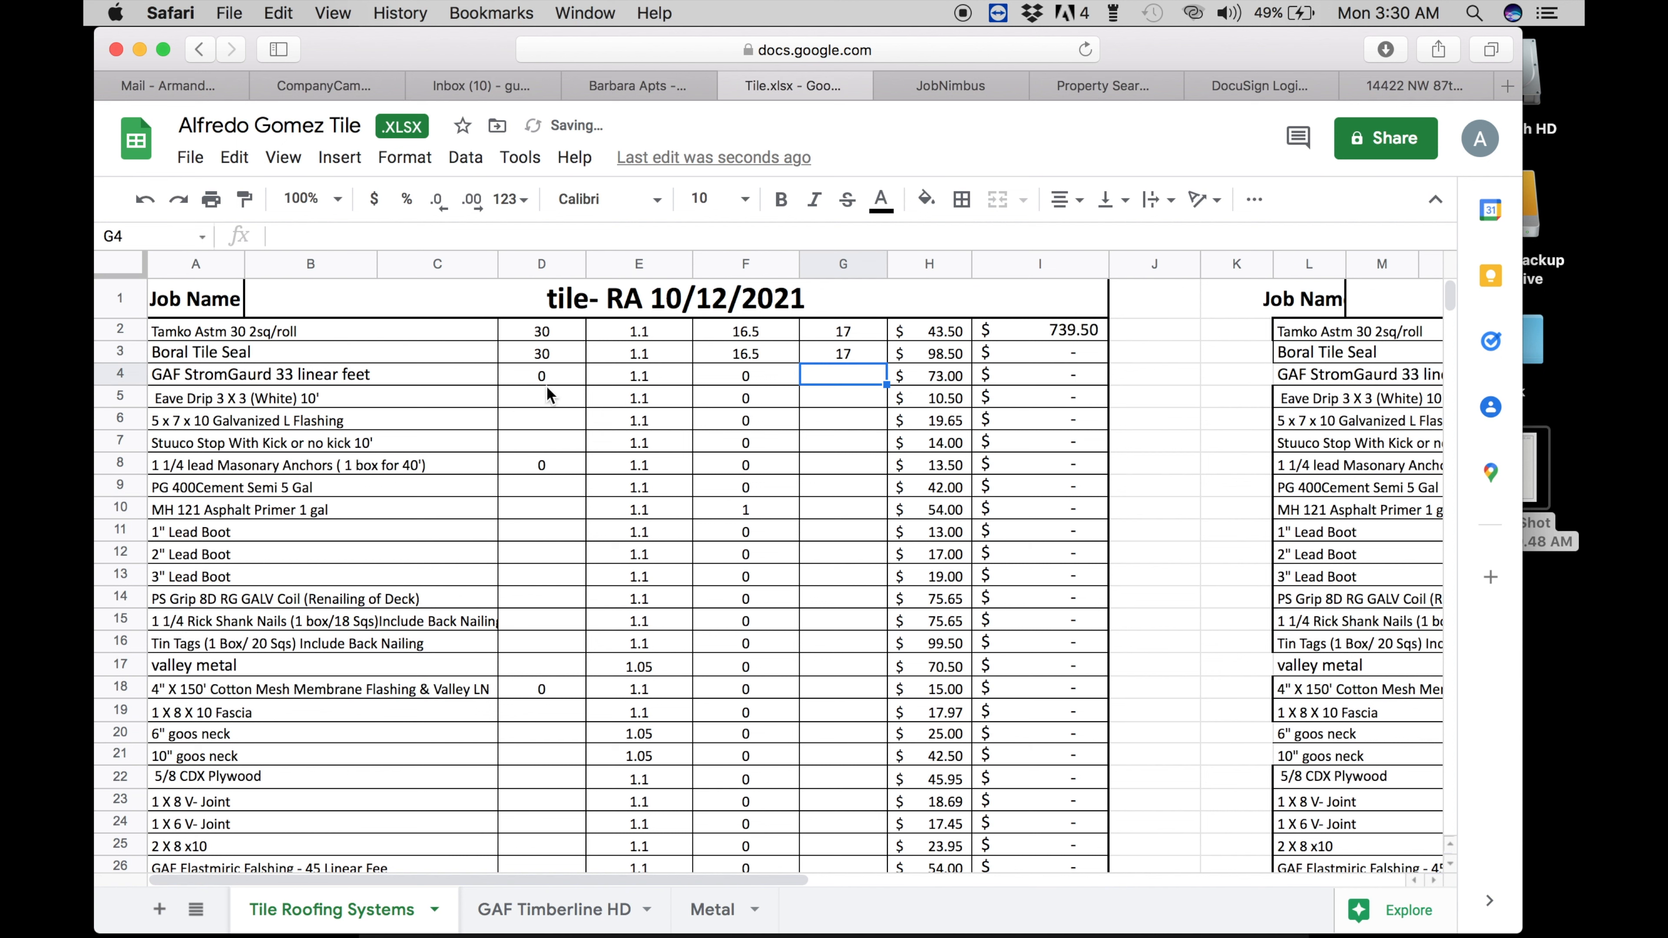
- Inspect the formula in D4 and select D6 for the flashing quantity
click(533, 377)
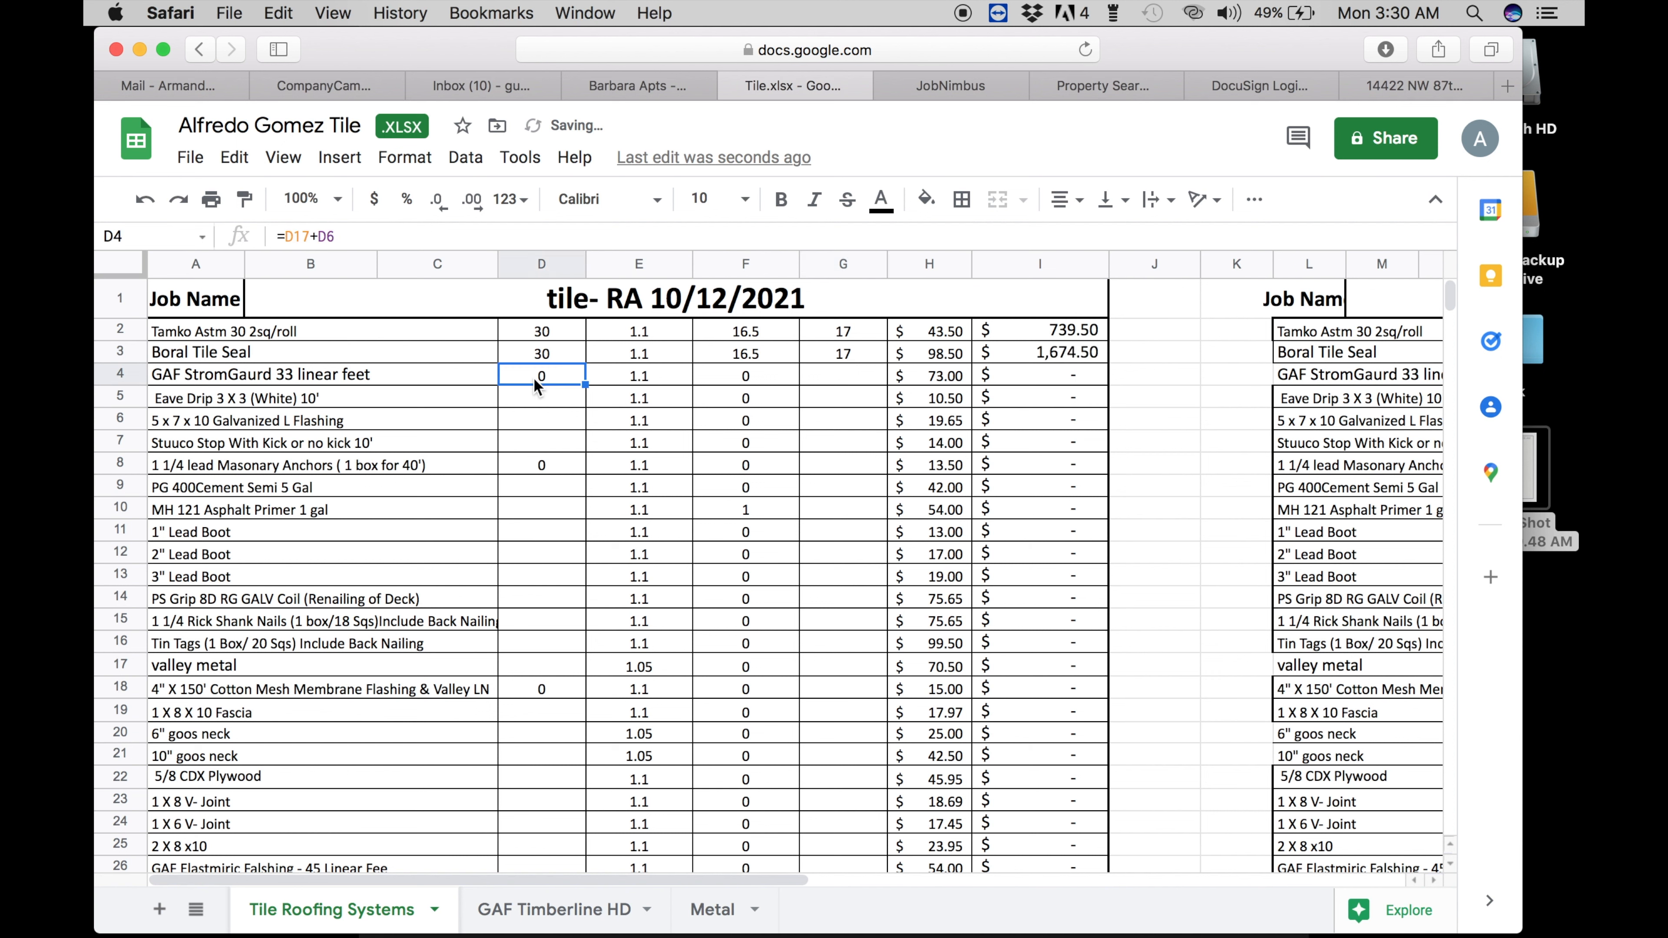
click(514, 413)
click(531, 402)
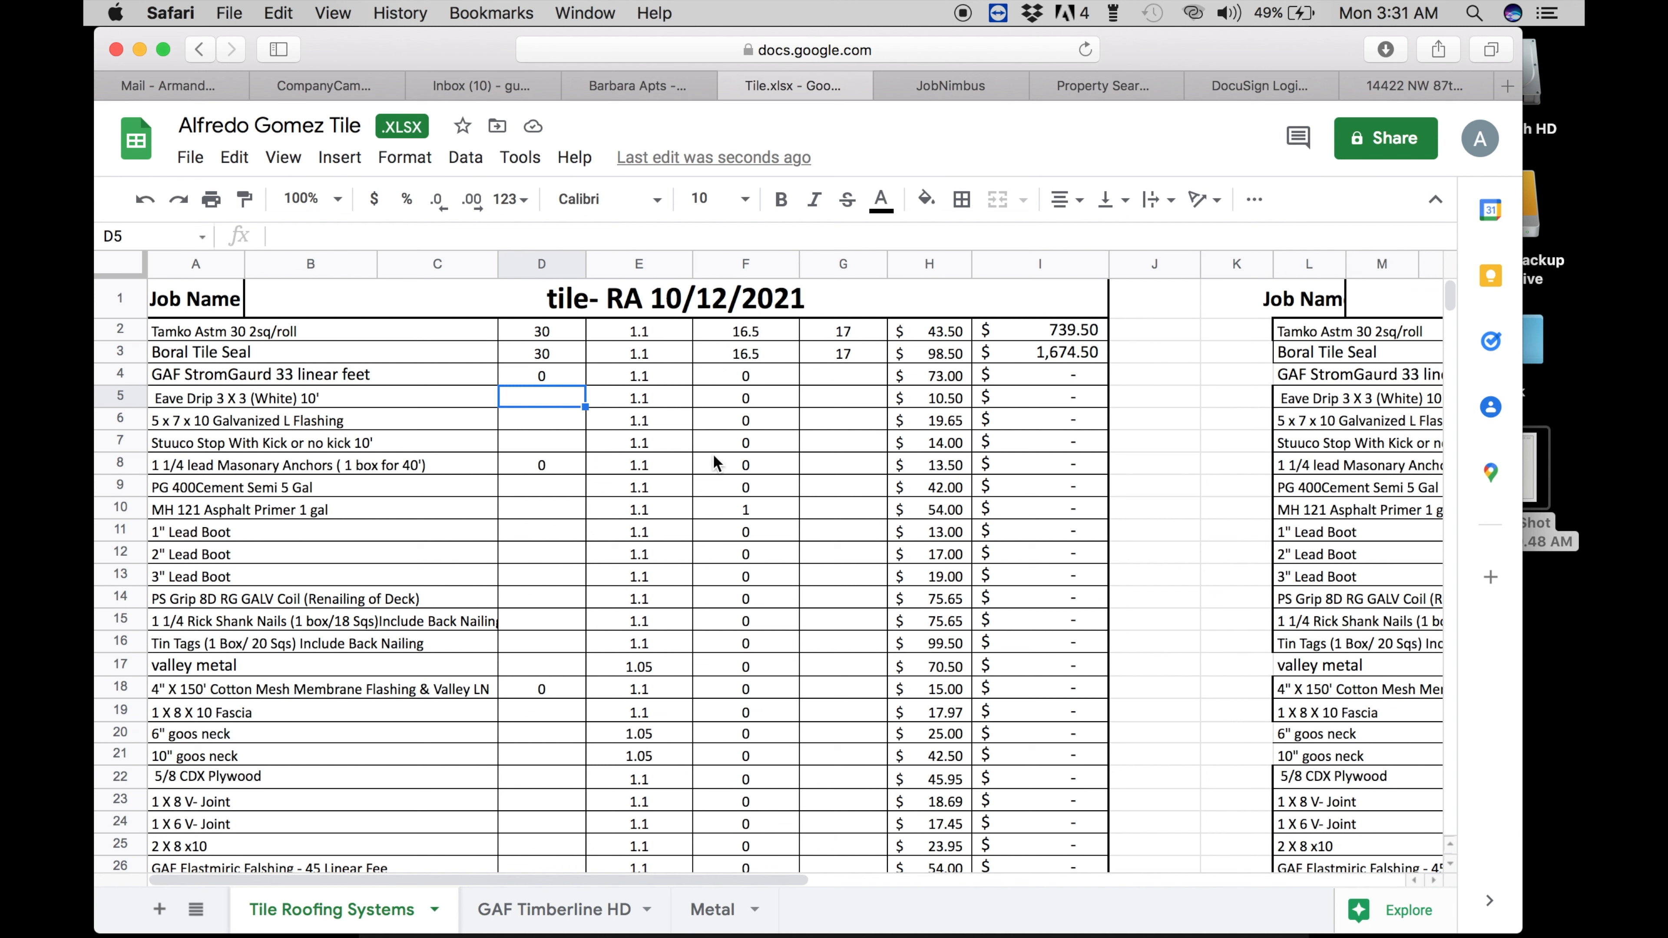
click(519, 424)
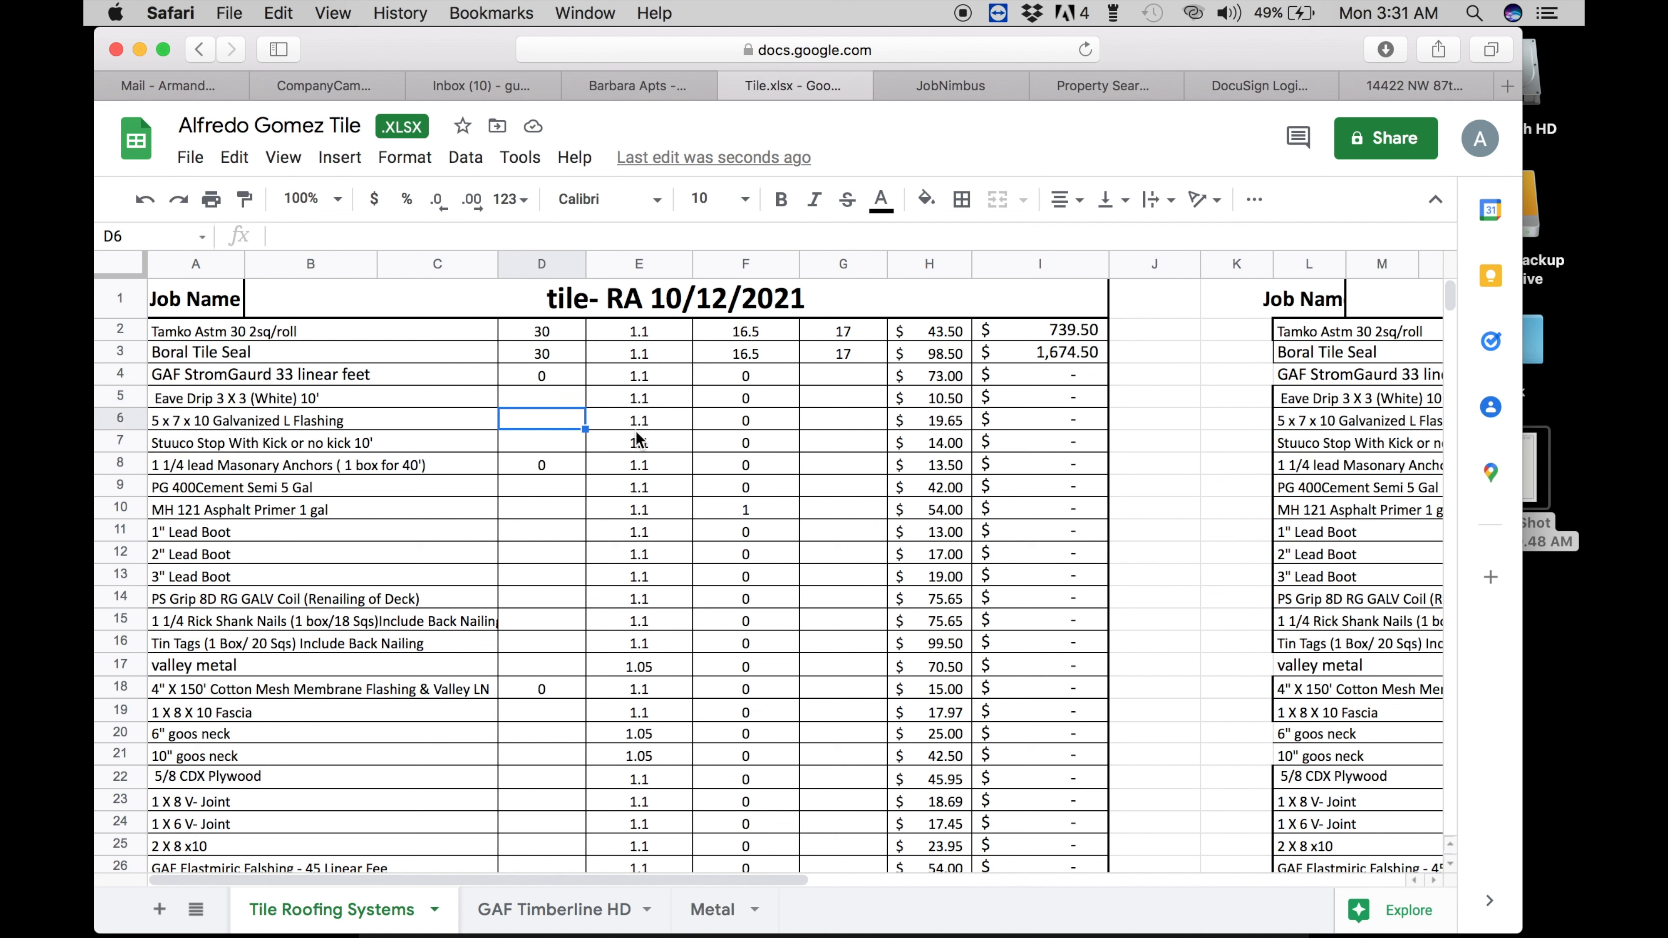
- Check the measurement notes screenshot, then enter 25 in D6 and D7 for flashing and stucco stop
click(1537, 473)
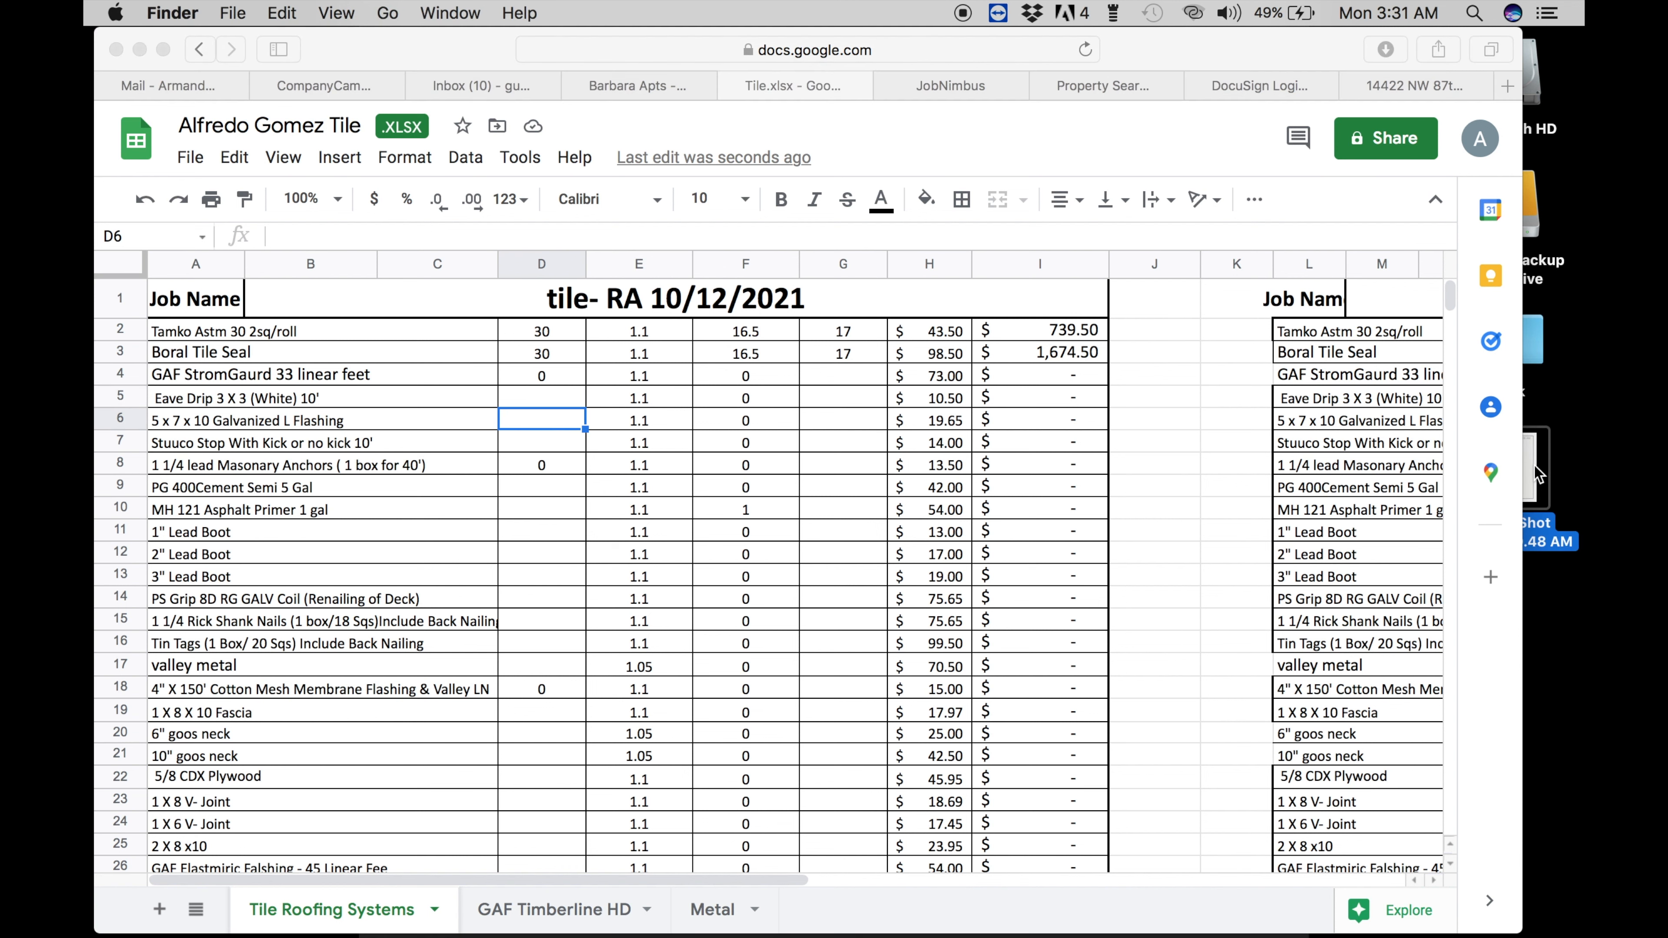
key(space)
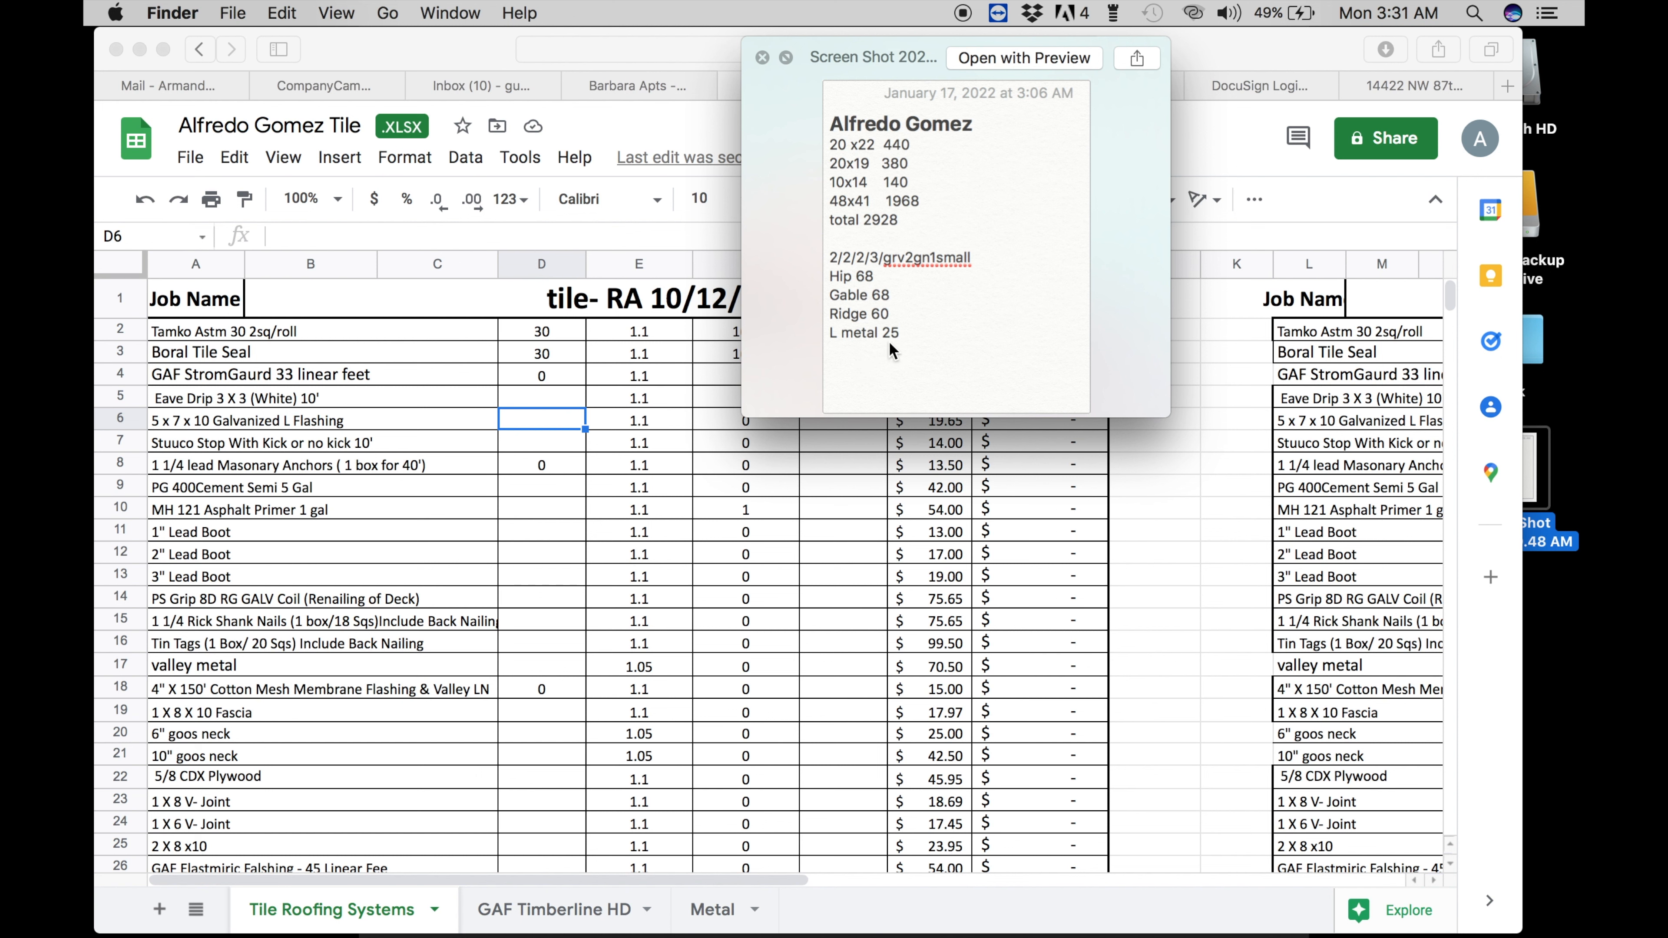
click(528, 415)
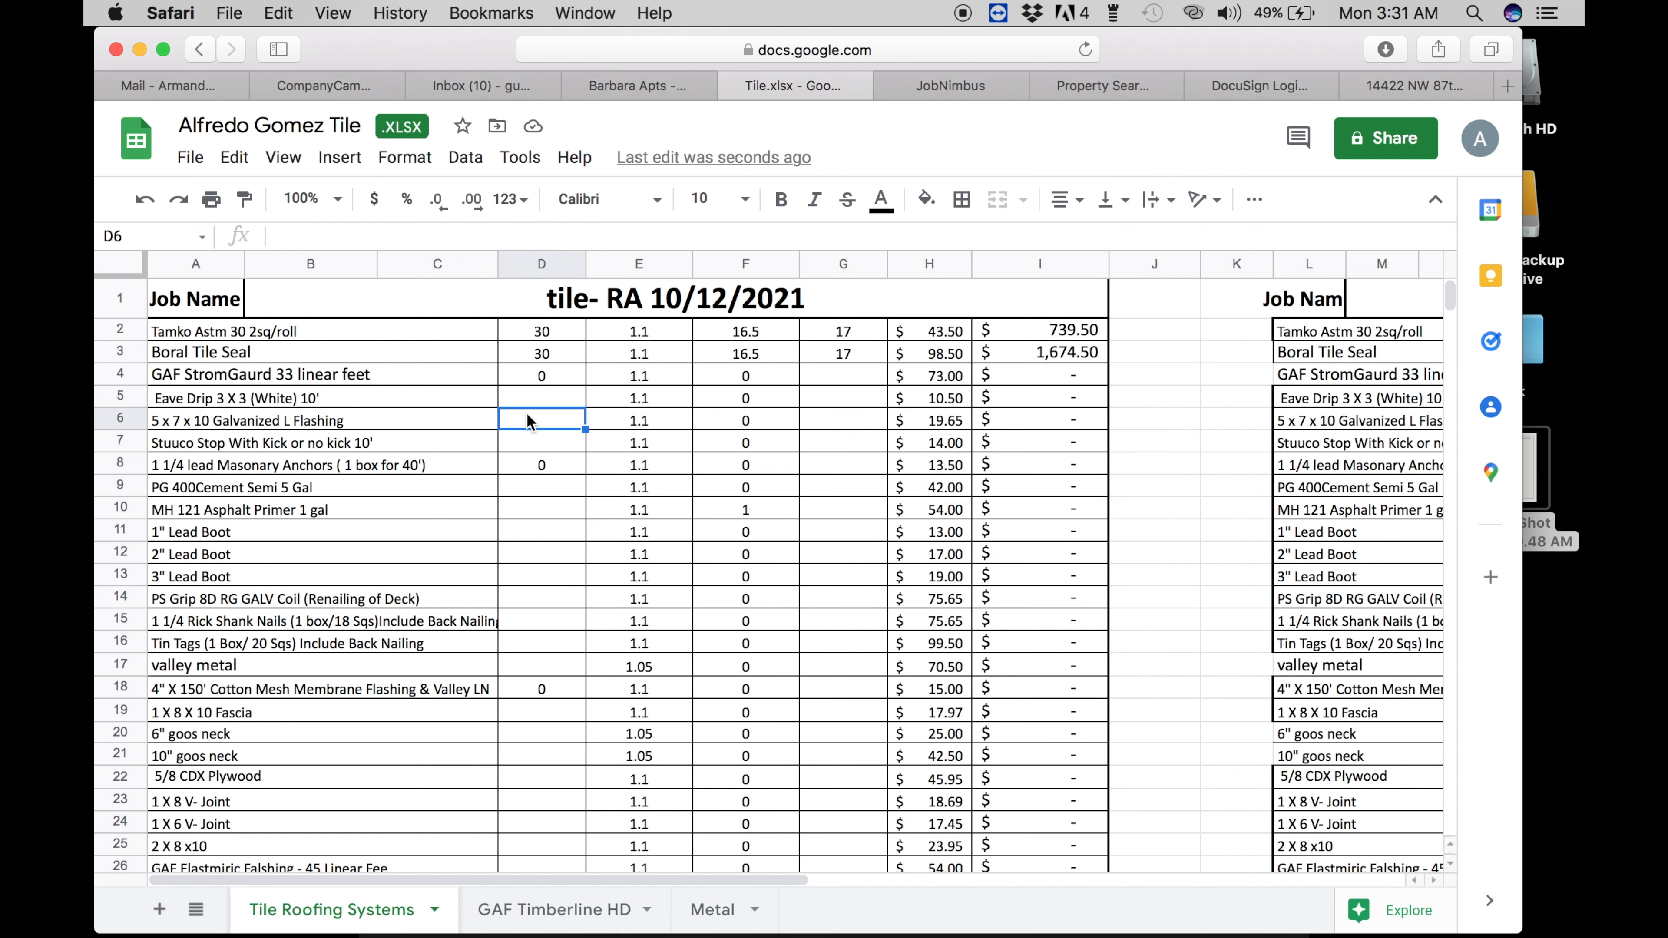
text(L)
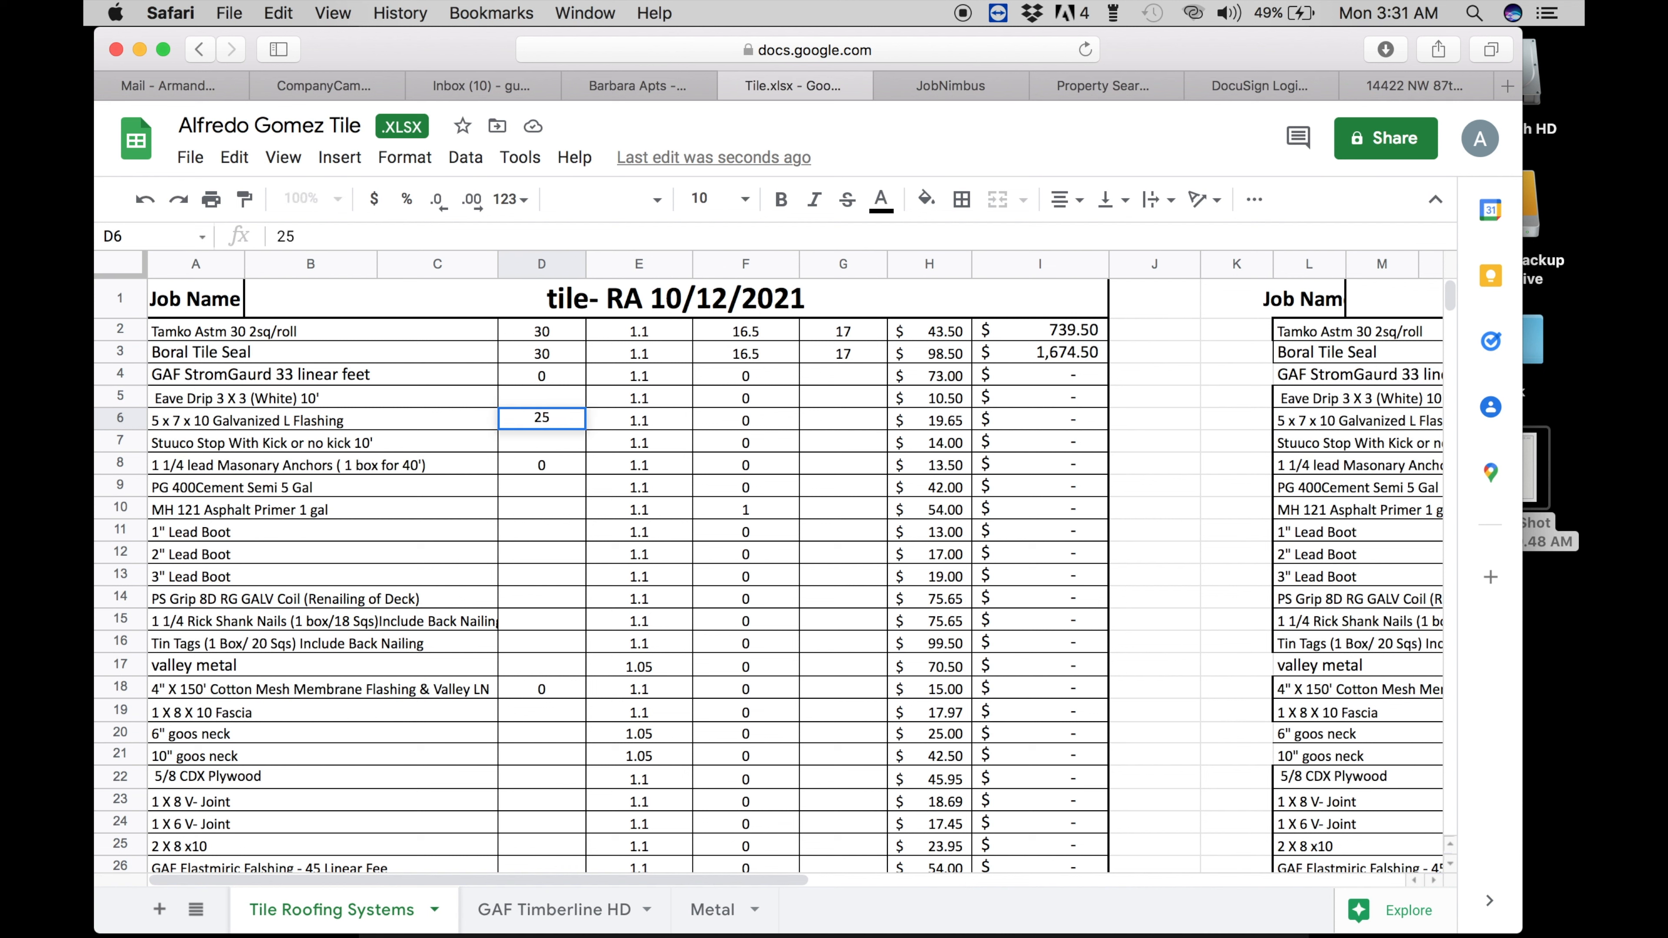
key(Return)
click(810, 422)
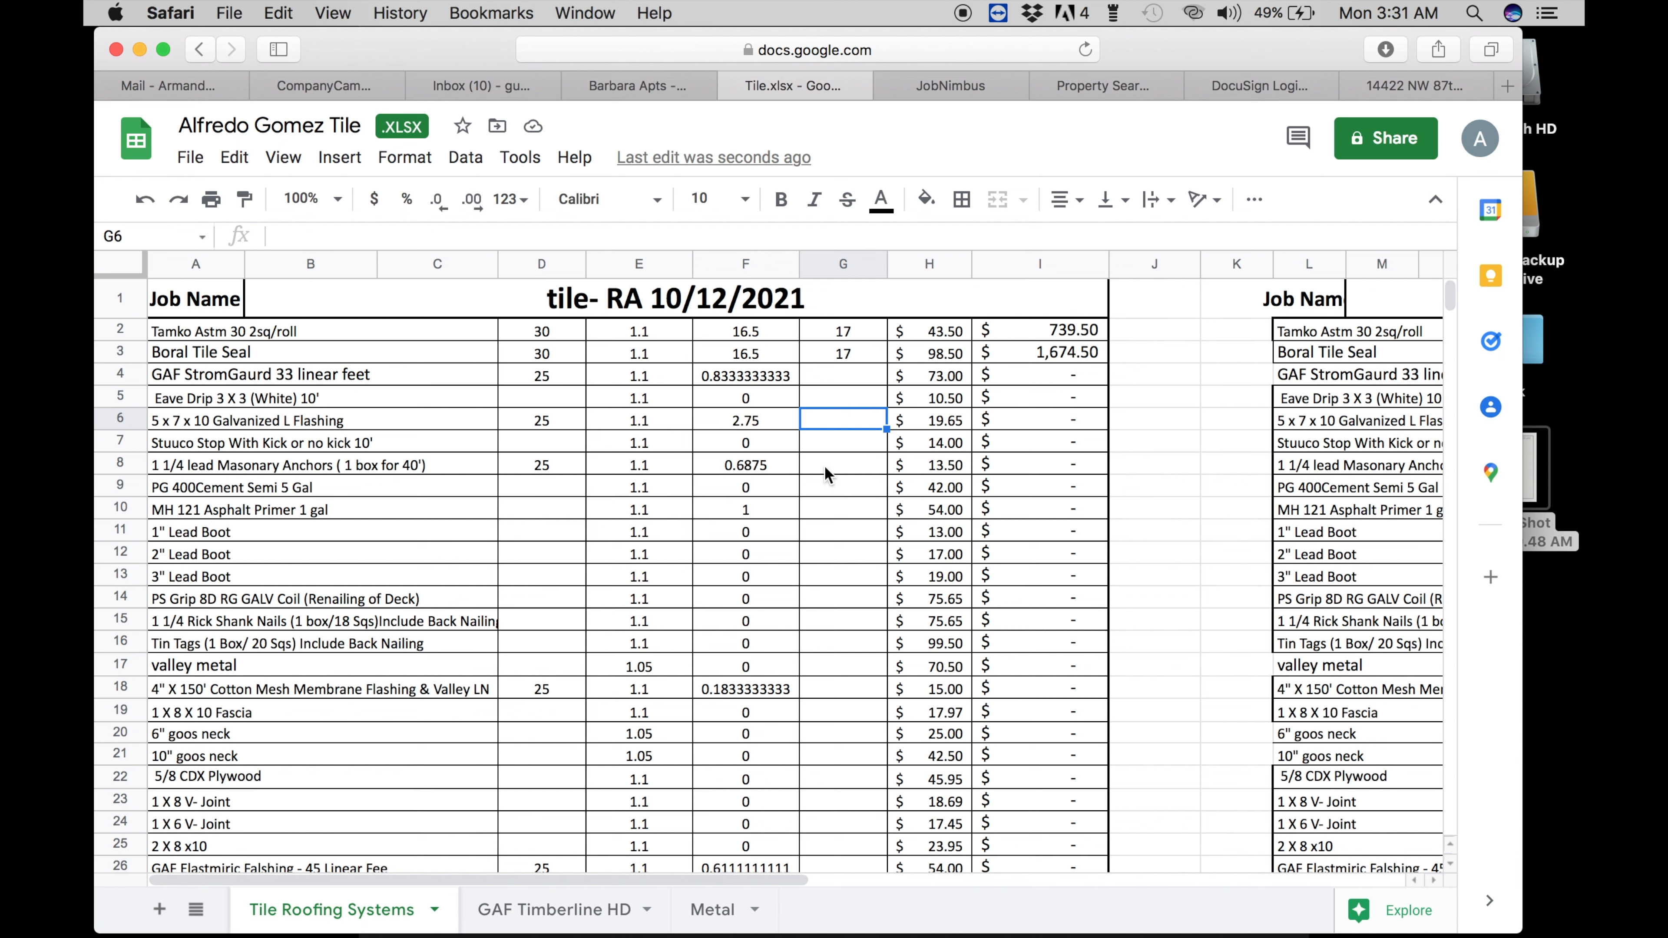
click(562, 438)
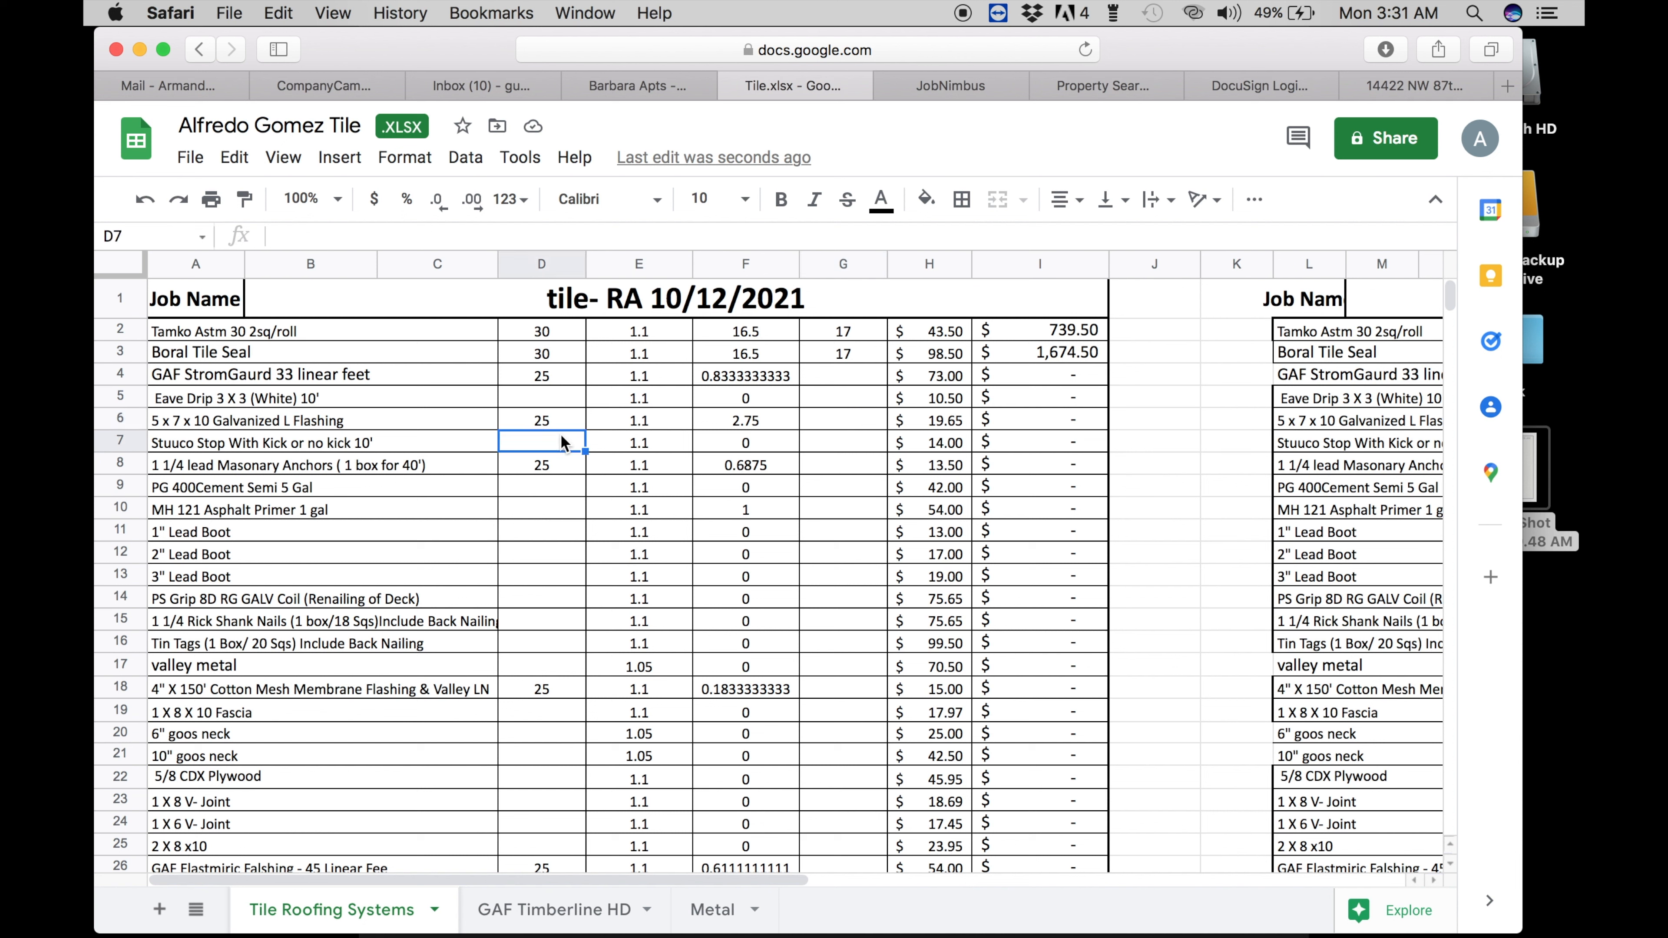
text(25)
key(Return)
- Enter 3, 3 and 2 in G6:G8 for the flashing, stucco stop and masonary anchor rows
click(820, 424)
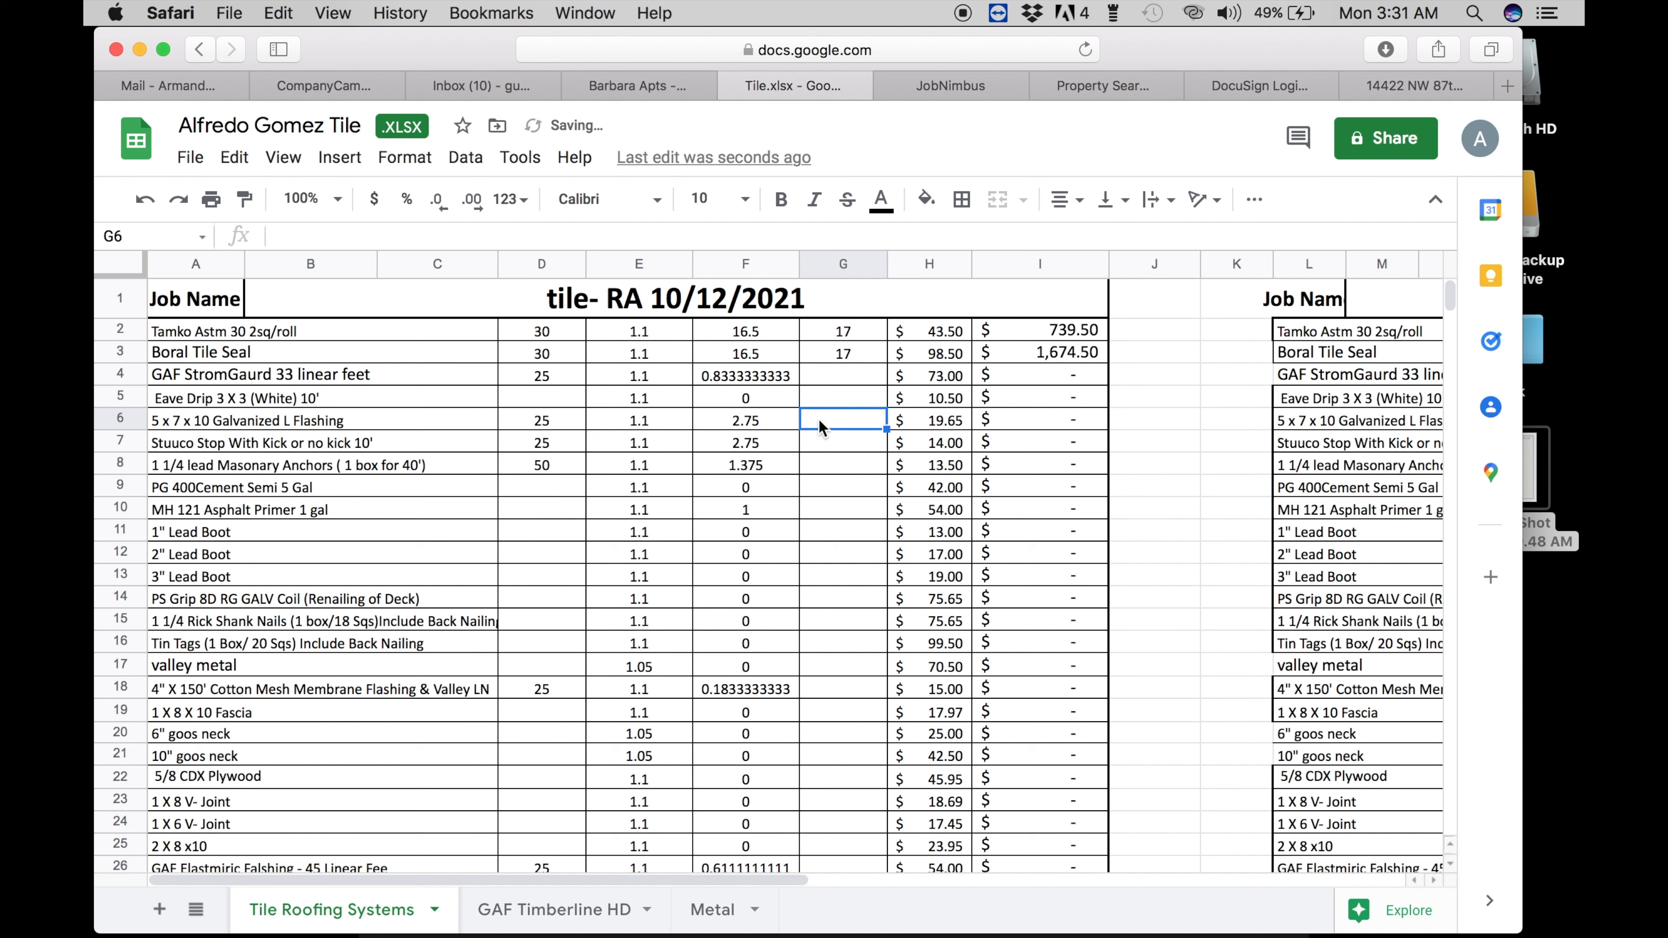
text(3)
key(Return)
text(3)
key(Return)
text(2)
key(Return)
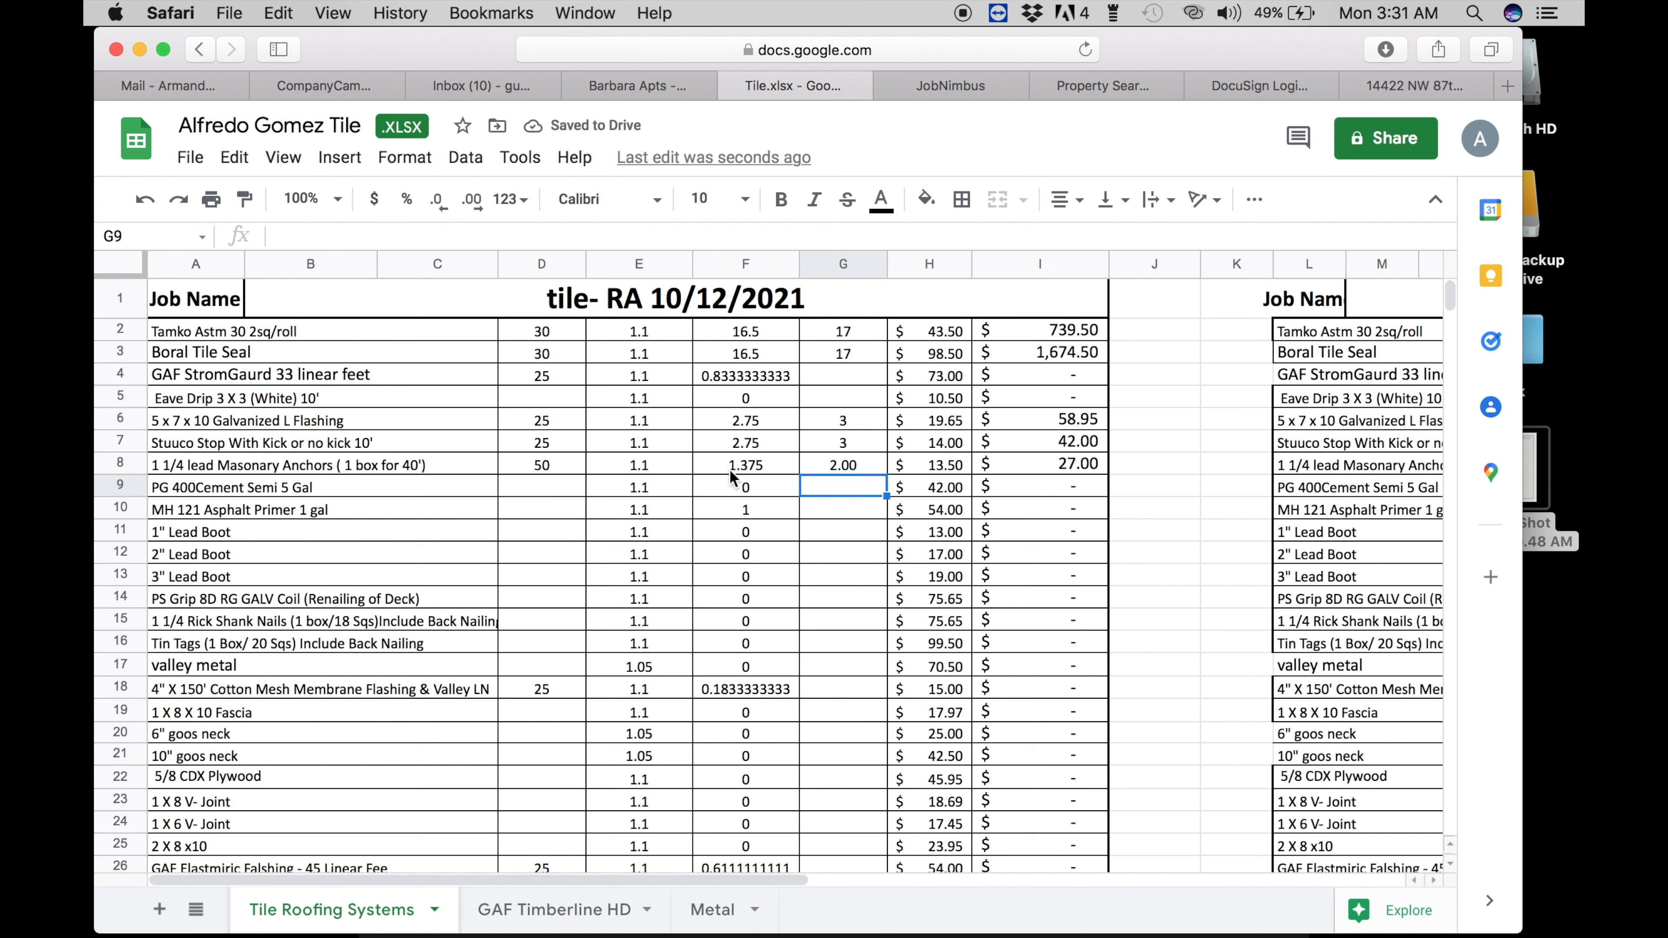
- Enter 1 in D9 and G9 for the PG 400 cement row
click(494, 501)
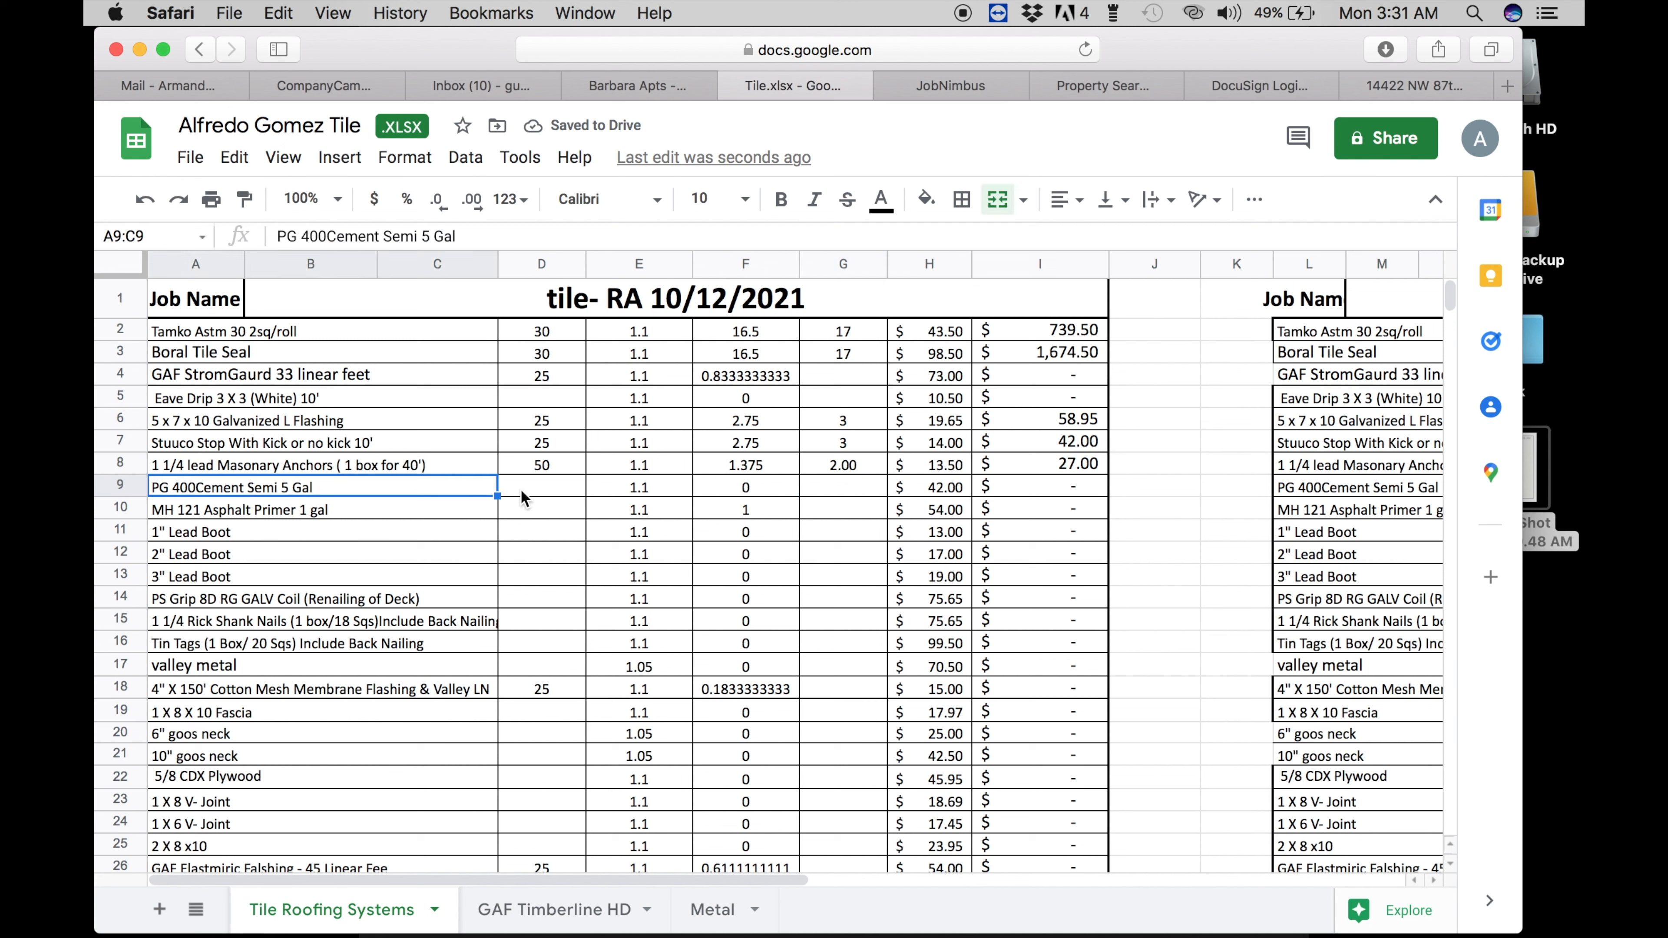
click(525, 498)
text(`)
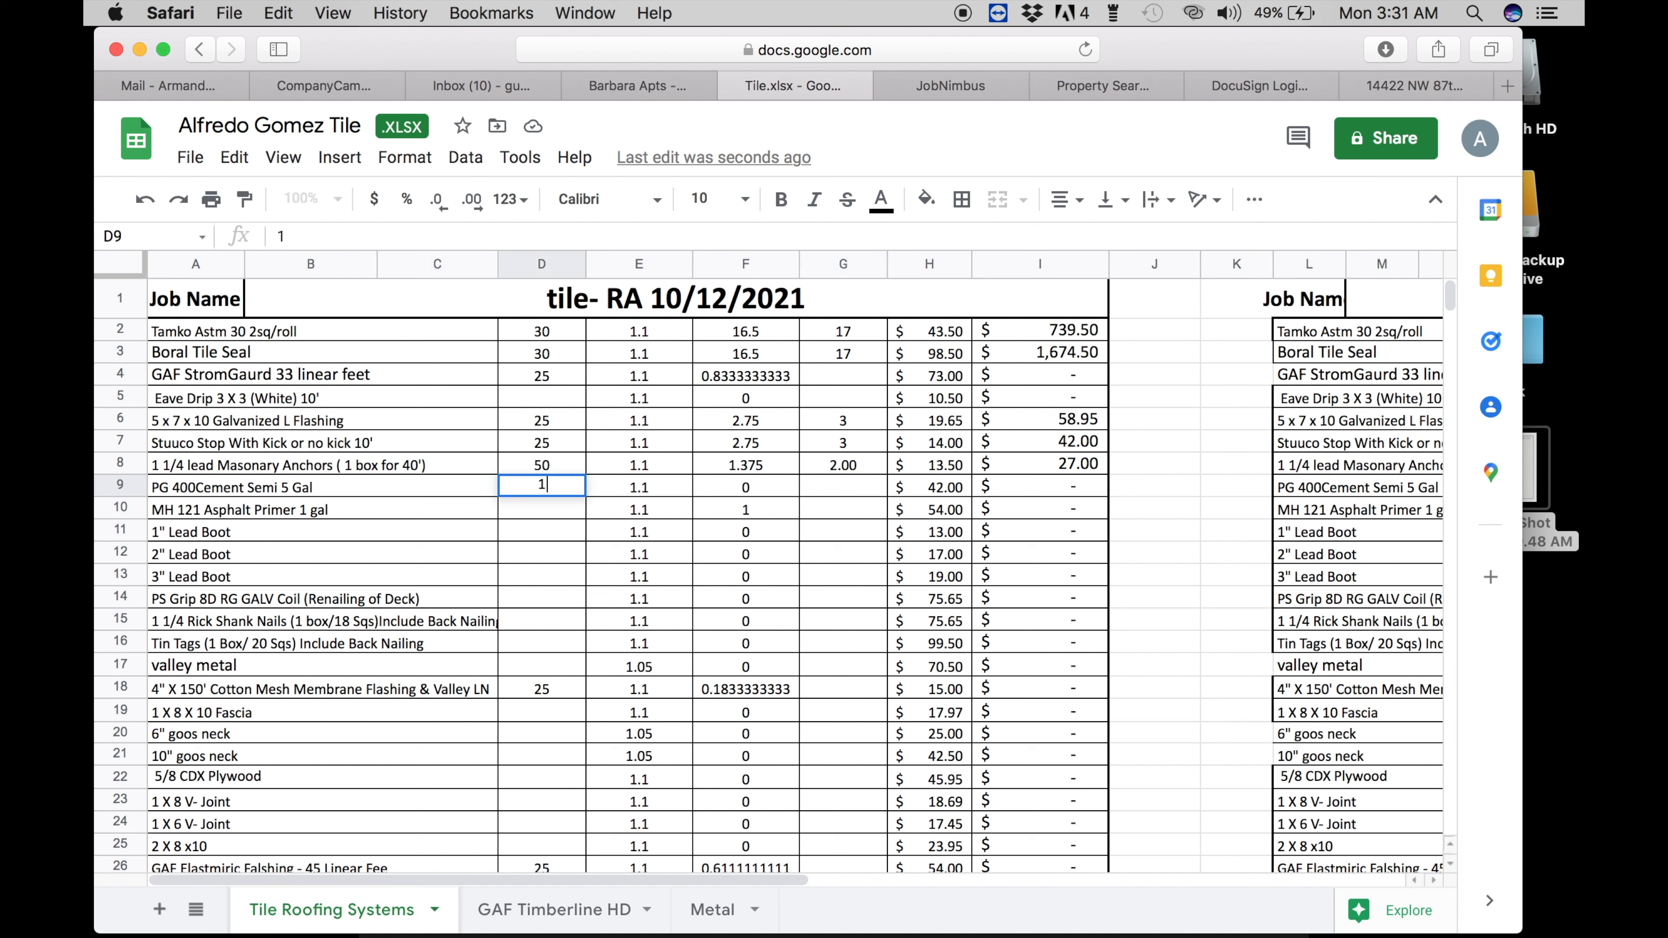
key(Return)
key(Up)
key(Right)
key(Right)
key(Right)
text(1)
key(Return)
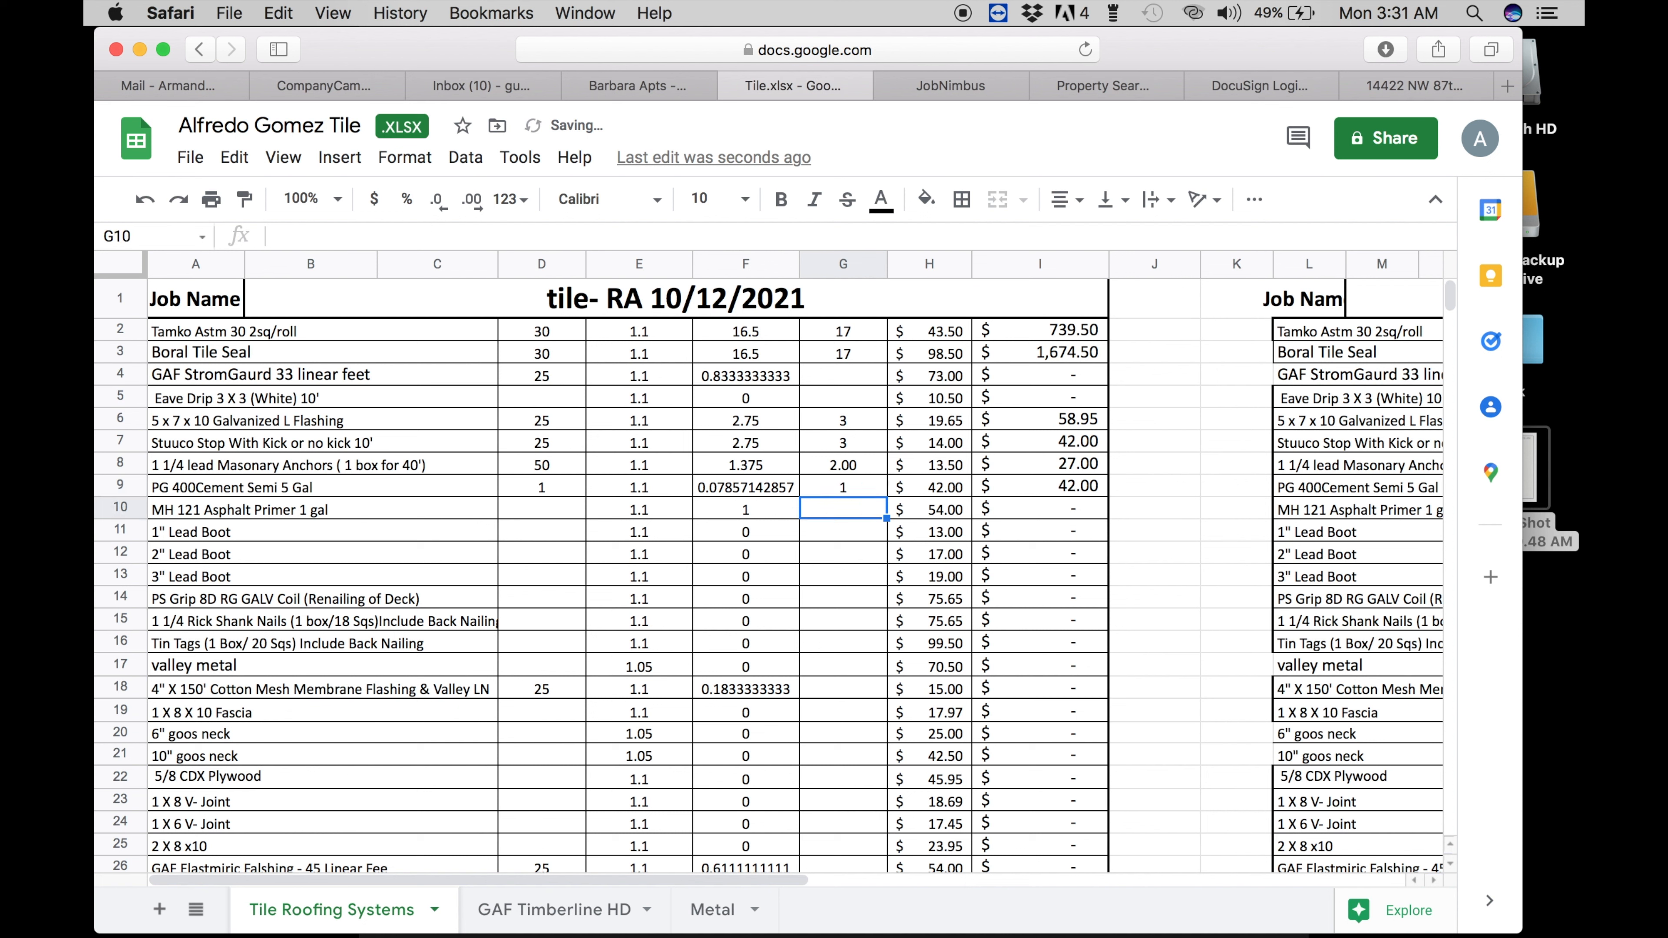
- Enter 1 in D10 and G10 for the asphalt primer row
key(Left)
key(Left)
key(Left)
text(1)
key(Return)
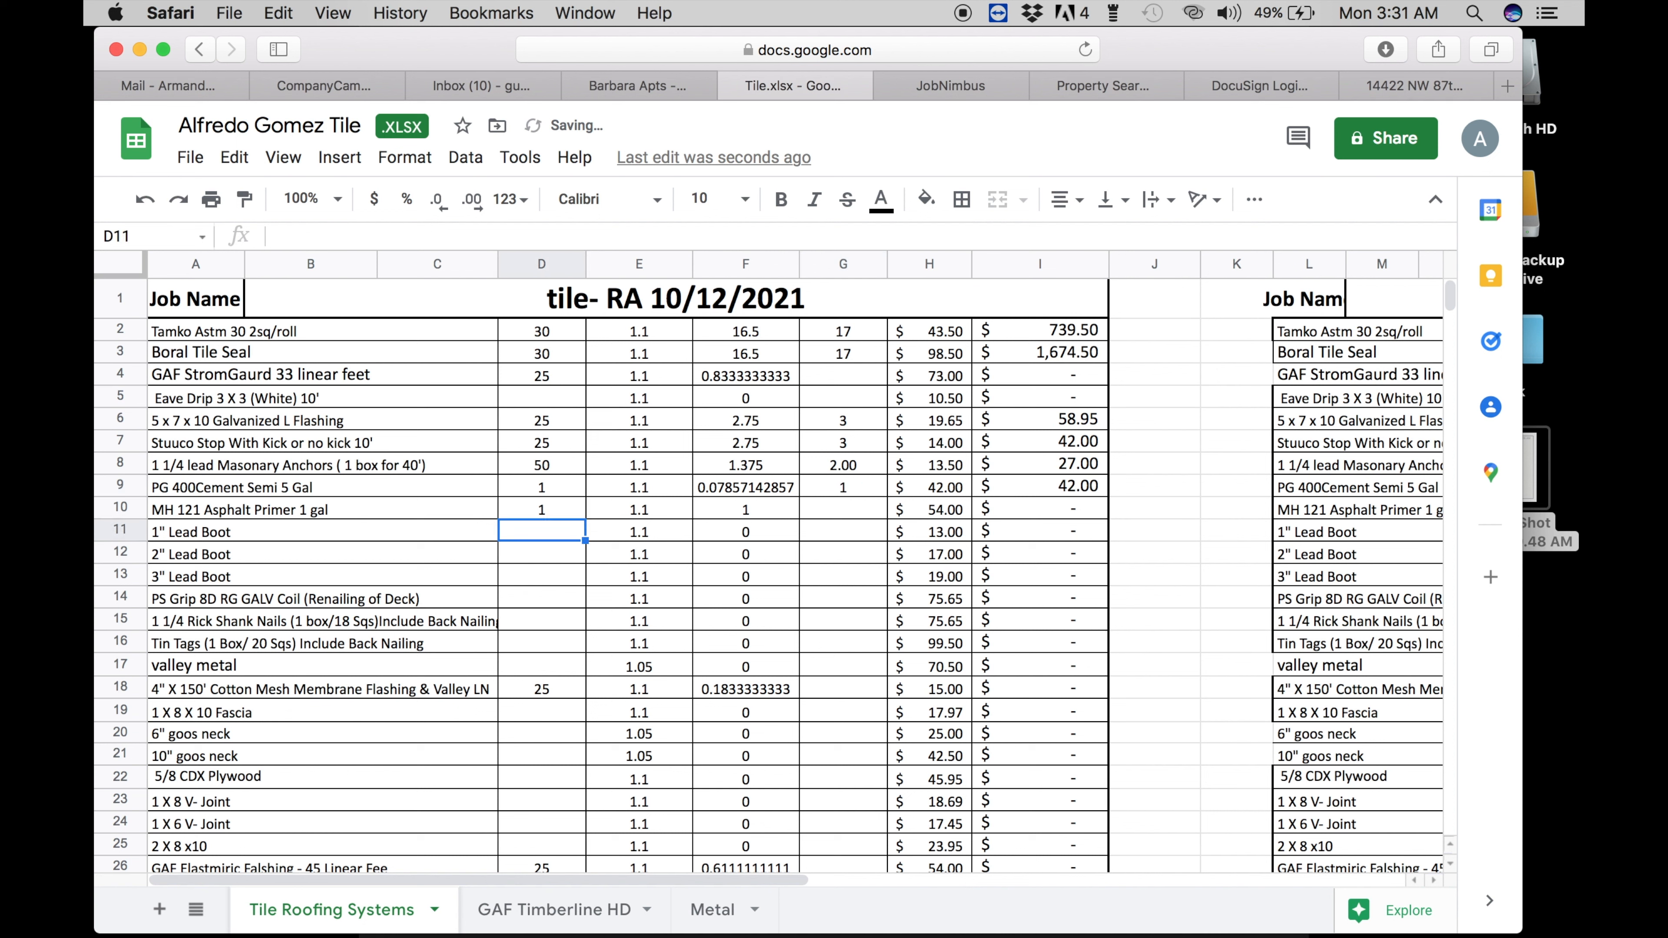
key(Up)
key(Right)
key(Right)
key(Right)
text(1)
key(Return)
key(Left)
key(Left)
key(Left)
- Check the notes screenshot, then enter 3 in D12 and G12 for the 2" Lead Boot row
click(1537, 489)
key(space)
key(space)
key(space)
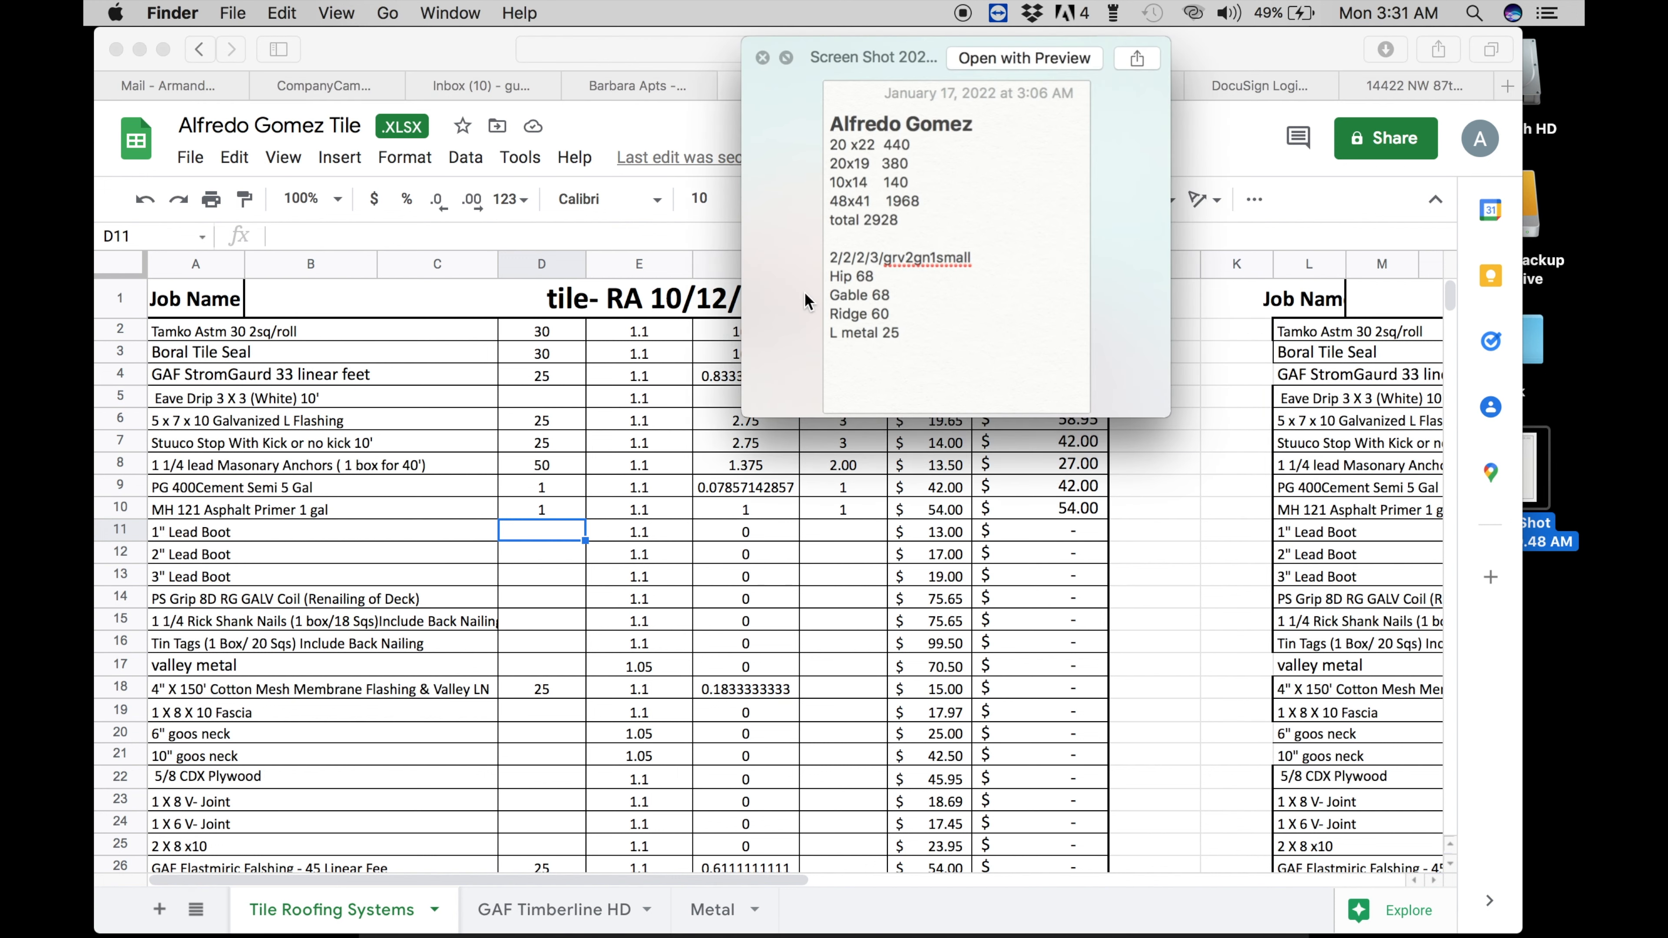
double_click(838, 261)
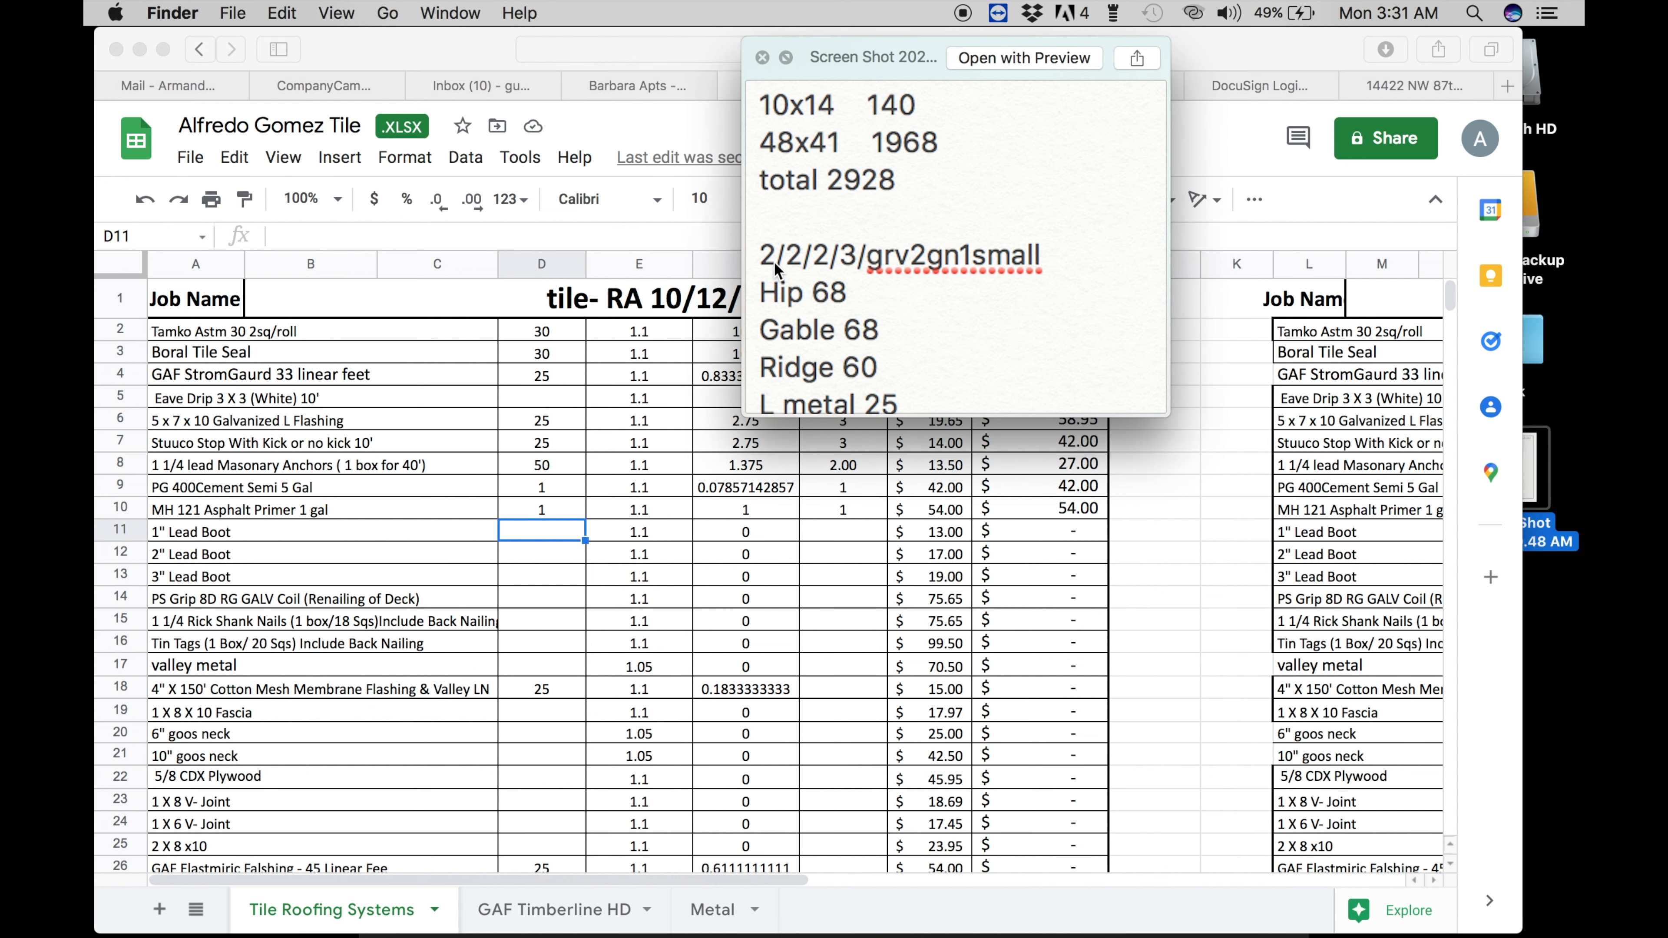
click(523, 548)
text(3)
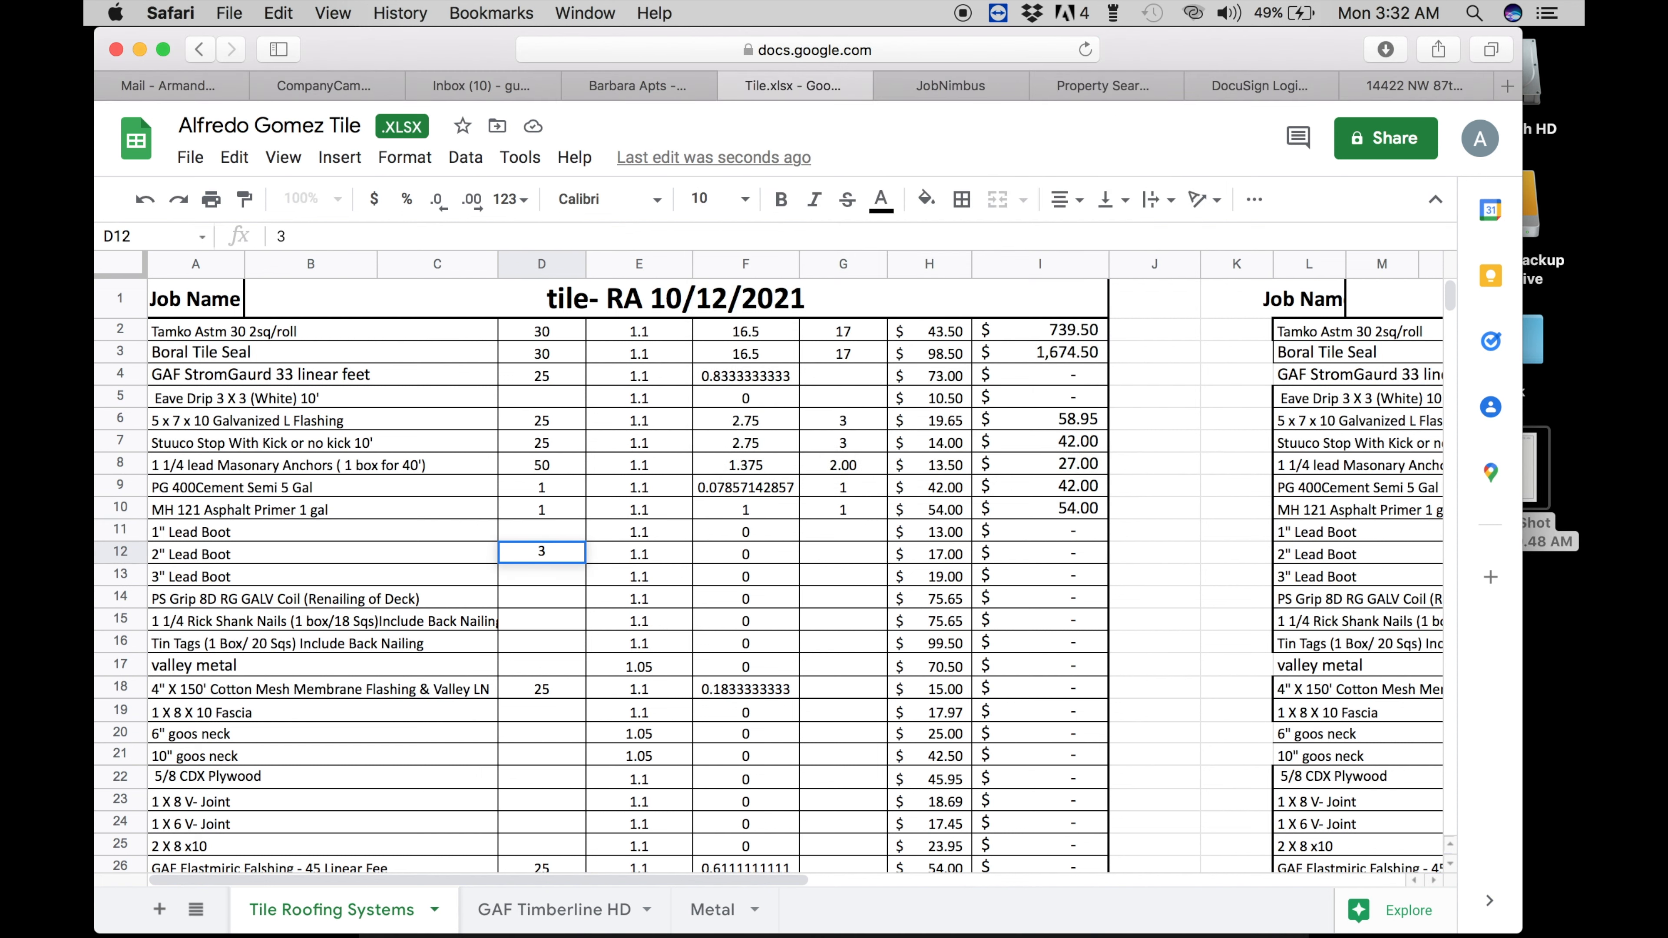
key(Return)
key(Up)
key(Right)
key(Right)
key(Right)
text(3)
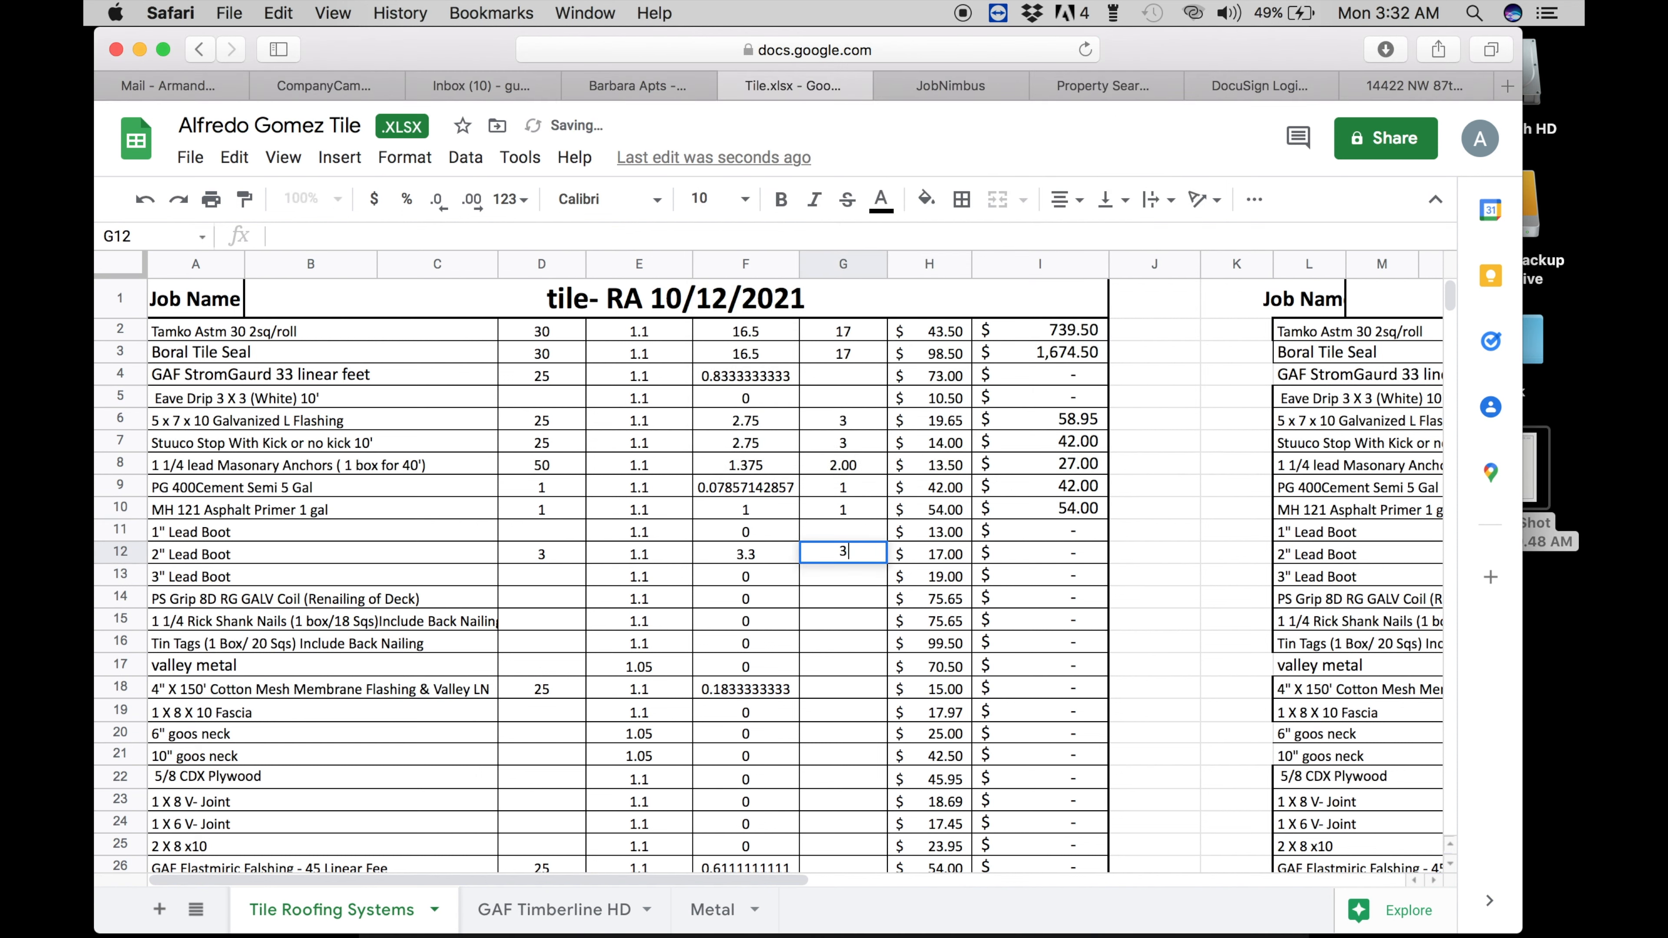
key(Return)
- Preview the measurement notes screenshot again
click(1541, 497)
key(space)
key(space)
key(space)
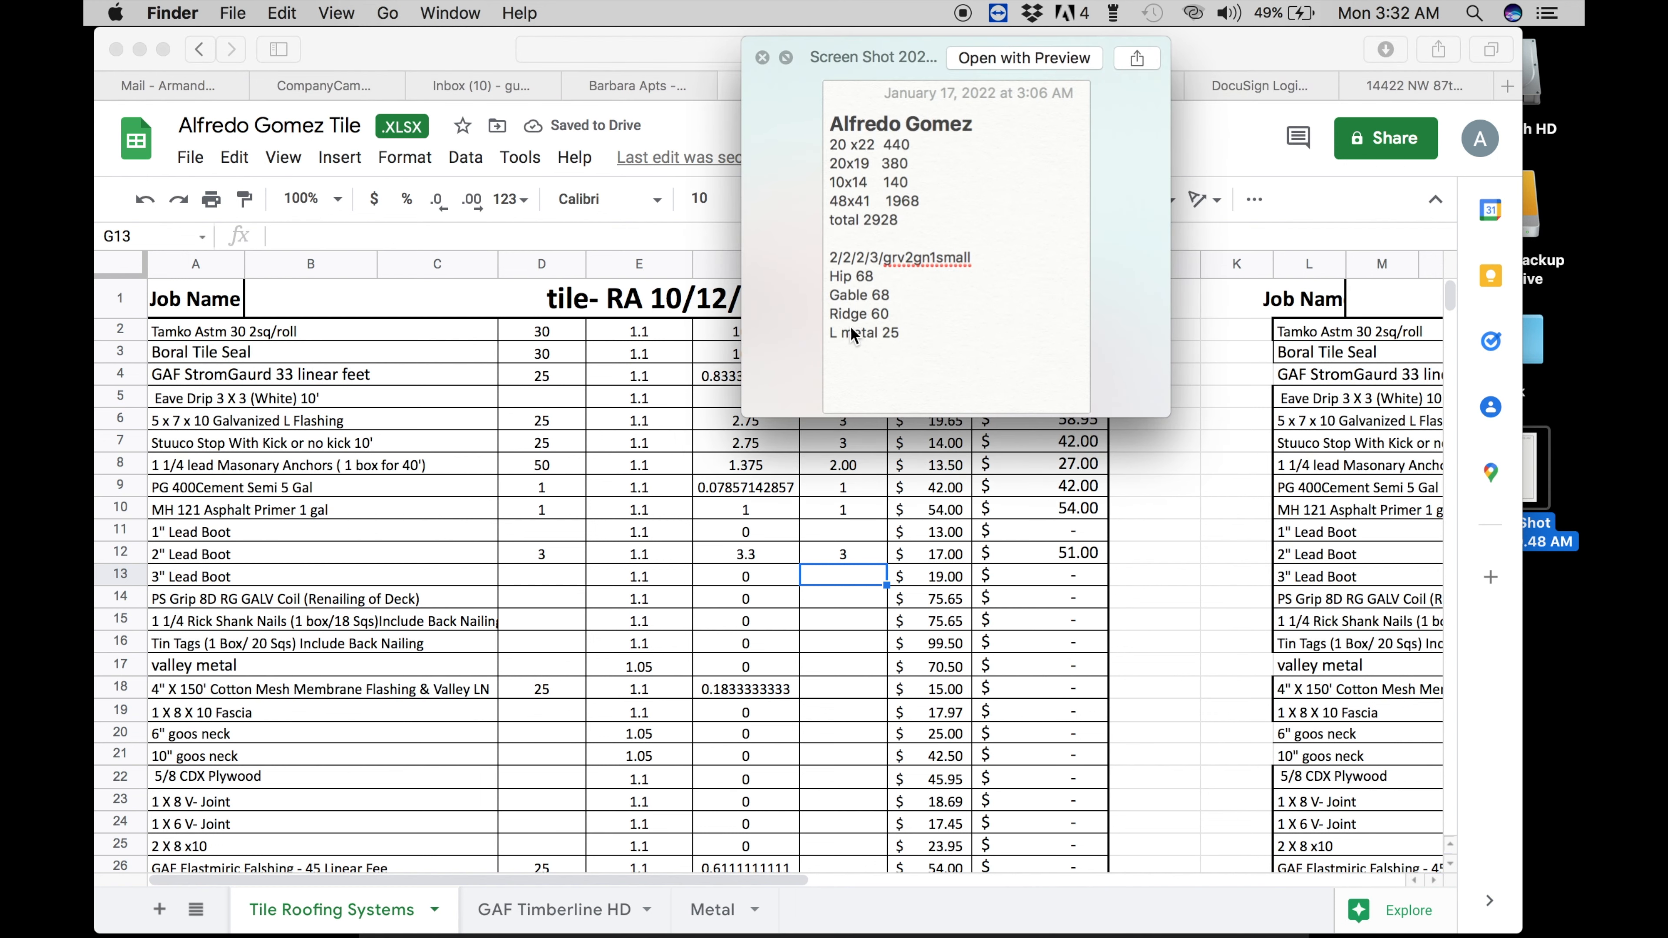
scroll(845, 293, up, 5)
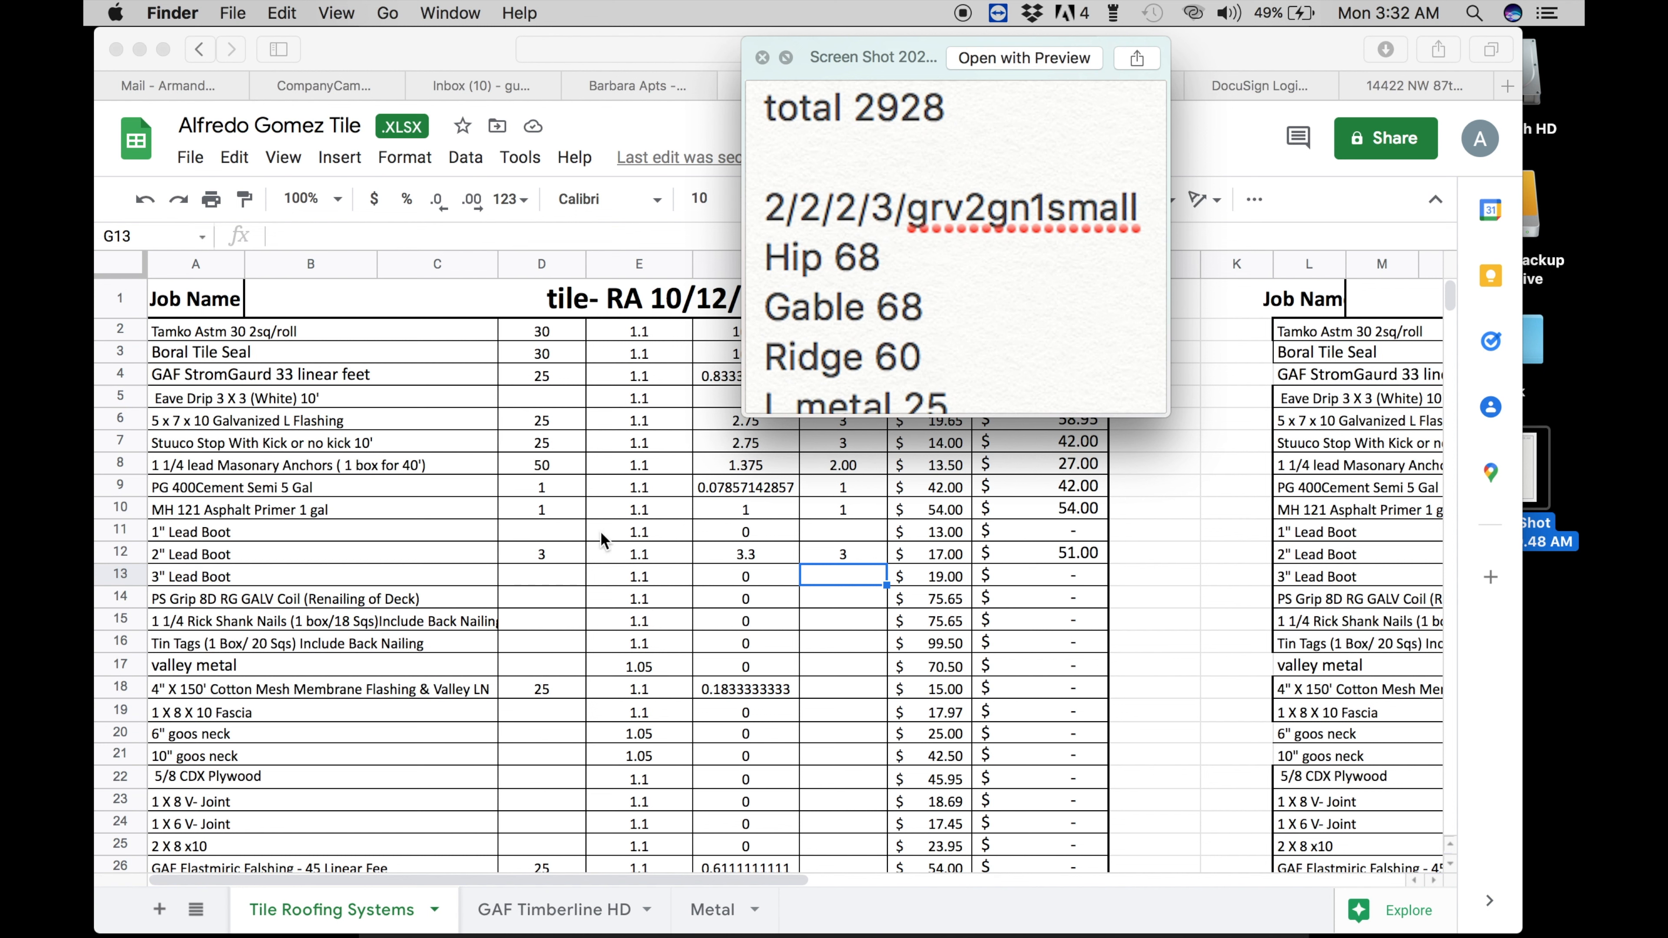
- Enter 1 in D13 and G13 for the 3" Lead Boot row
click(561, 569)
text(1)
key(Return)
key(Up)
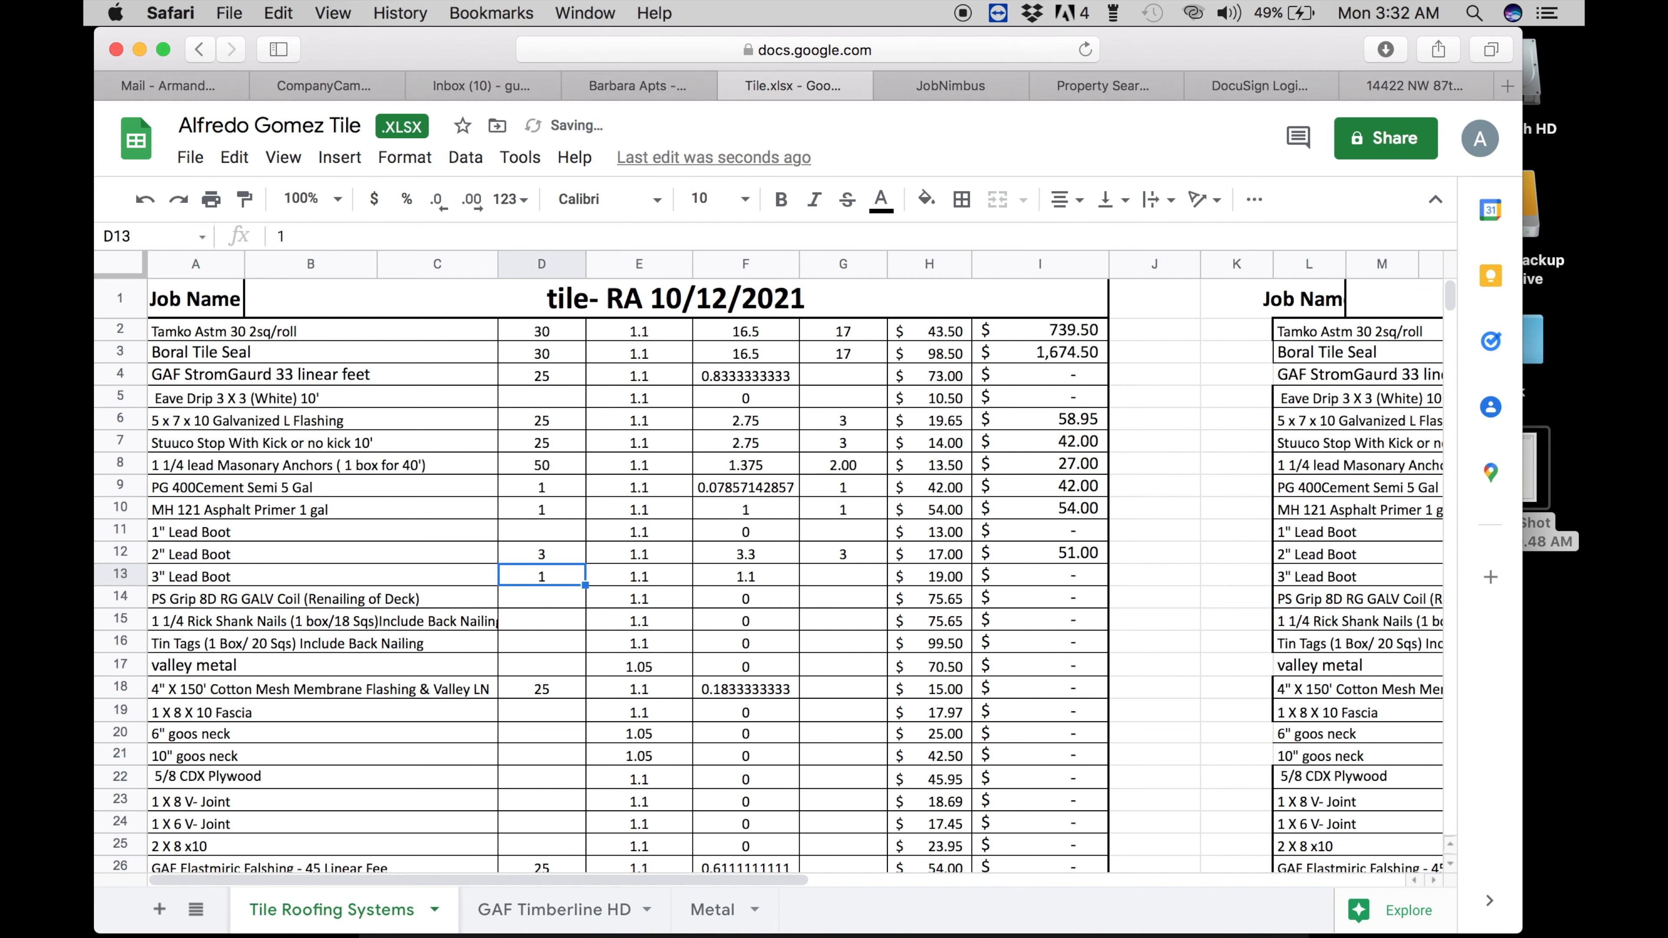
key(Right)
key(Right)
key(Right)
text(1)
key(Return)
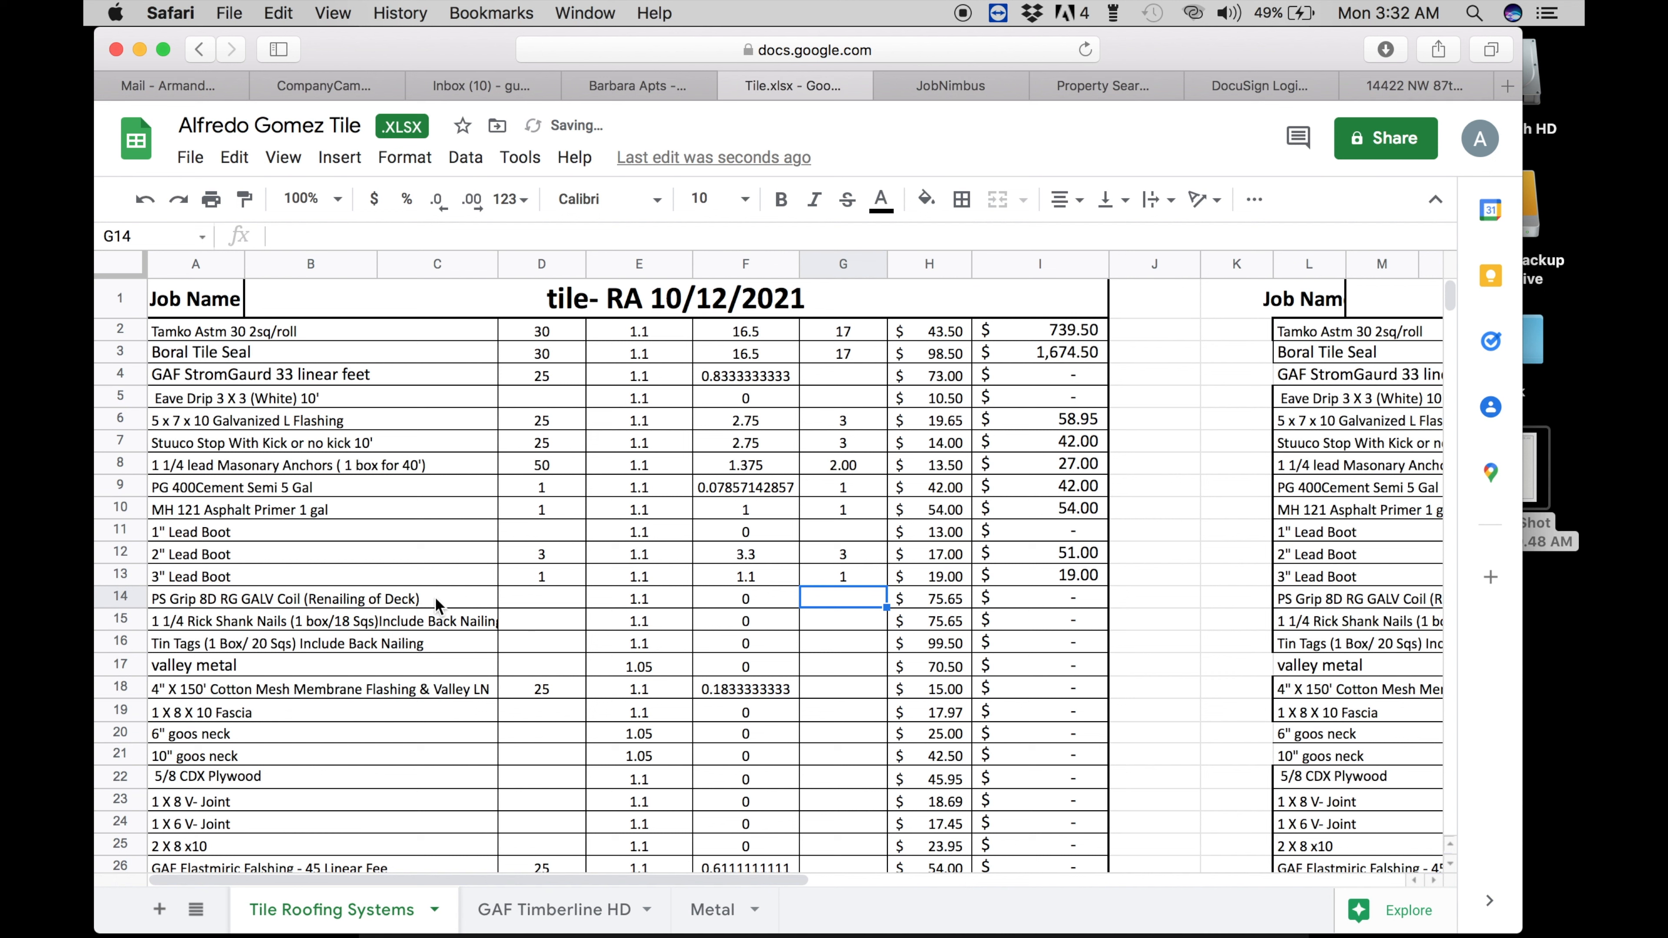
- Set deck coil to quantity 1, order 1, and shank nails to quantity 2, order 2
click(536, 604)
text(1)
key(Return)
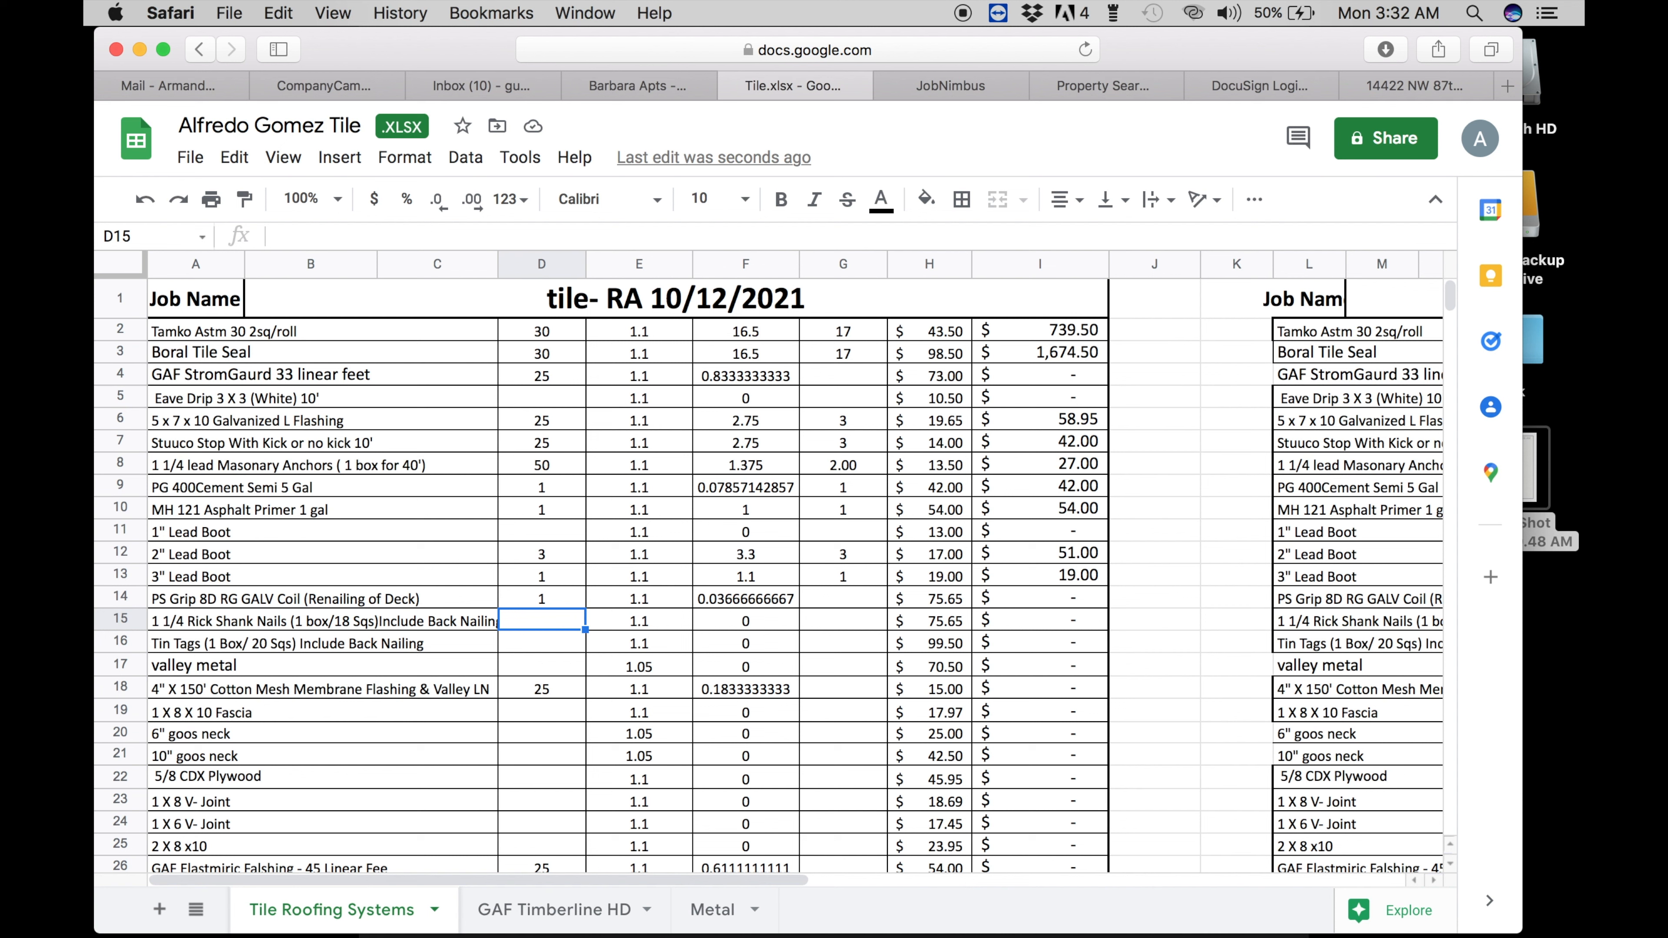
text(2)
key(Tab)
key(Tab)
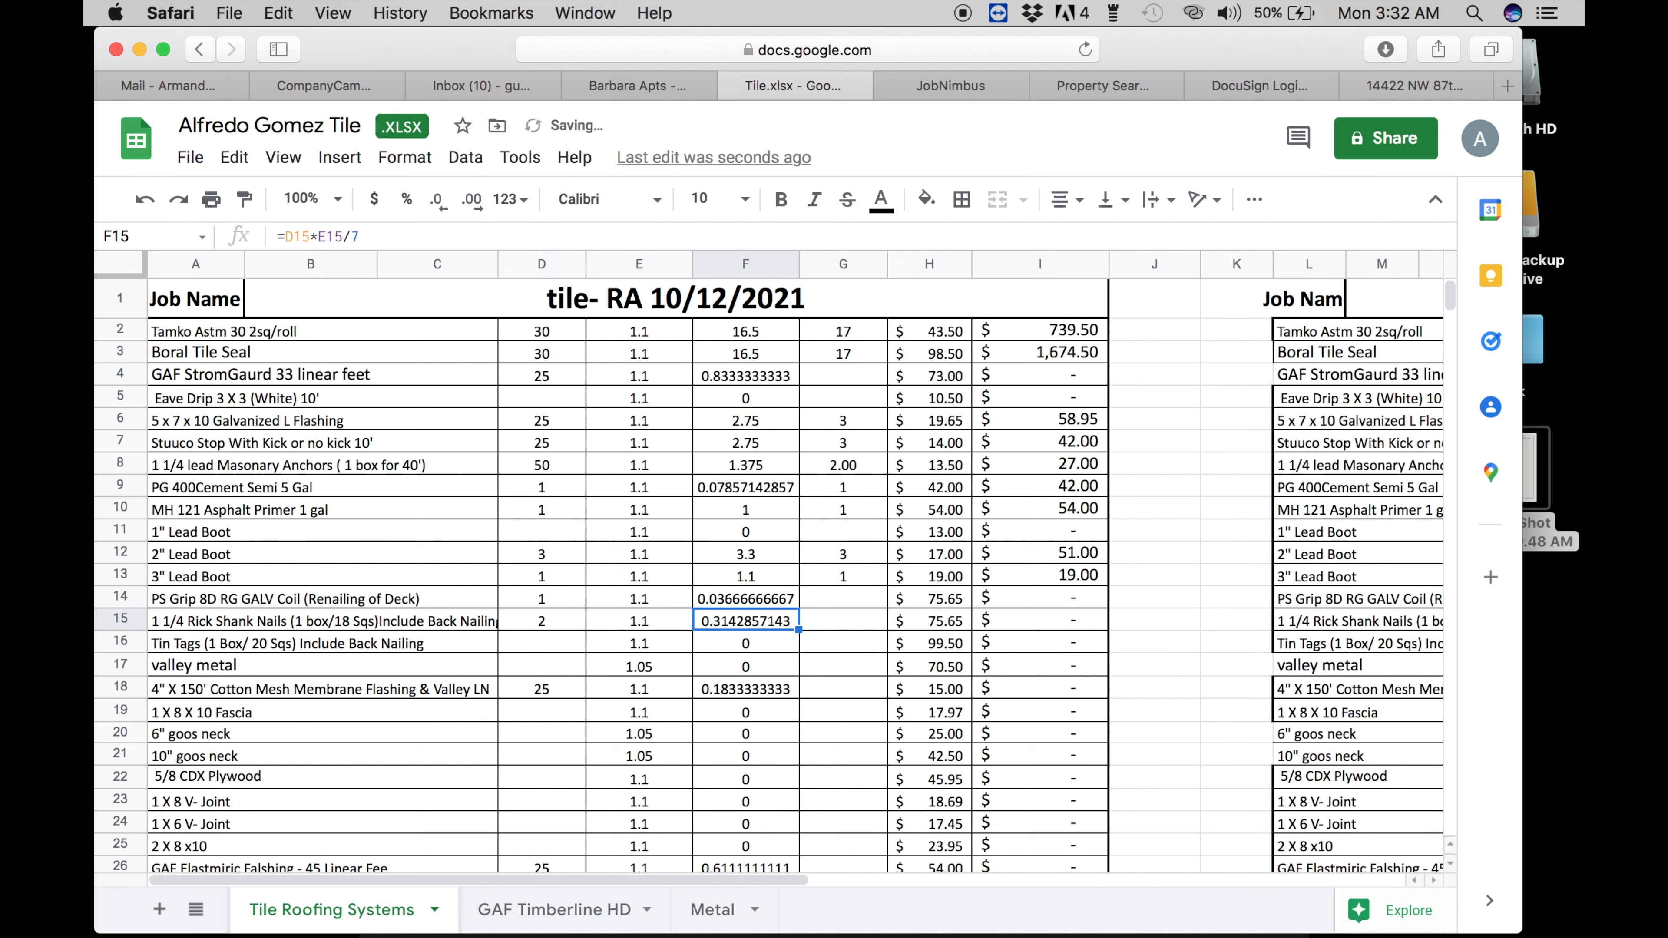
key(Right)
key(Up)
text(3)
key(Return)
text(2)
key(Return)
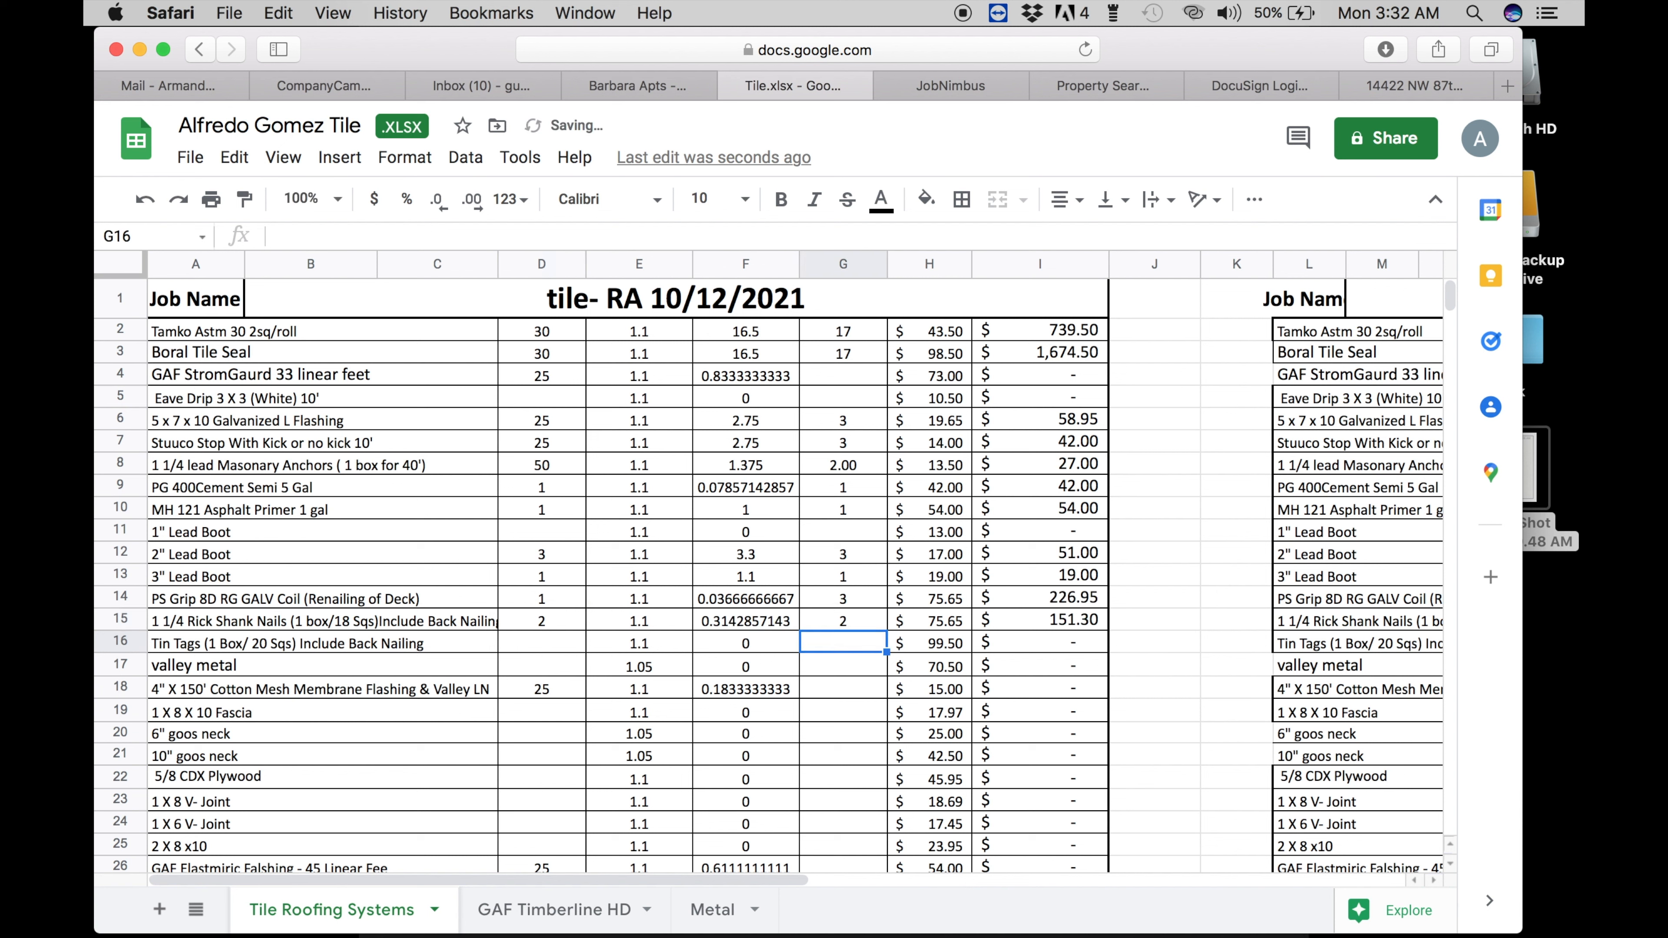
key(Up)
key(Up)
text(1)
key(Return)
- Enter 2 as both the Tin Tags quantity in D16 and order count in G16
key(Down)
key(Left)
key(Left)
key(Left)
key(Left)
key(Right)
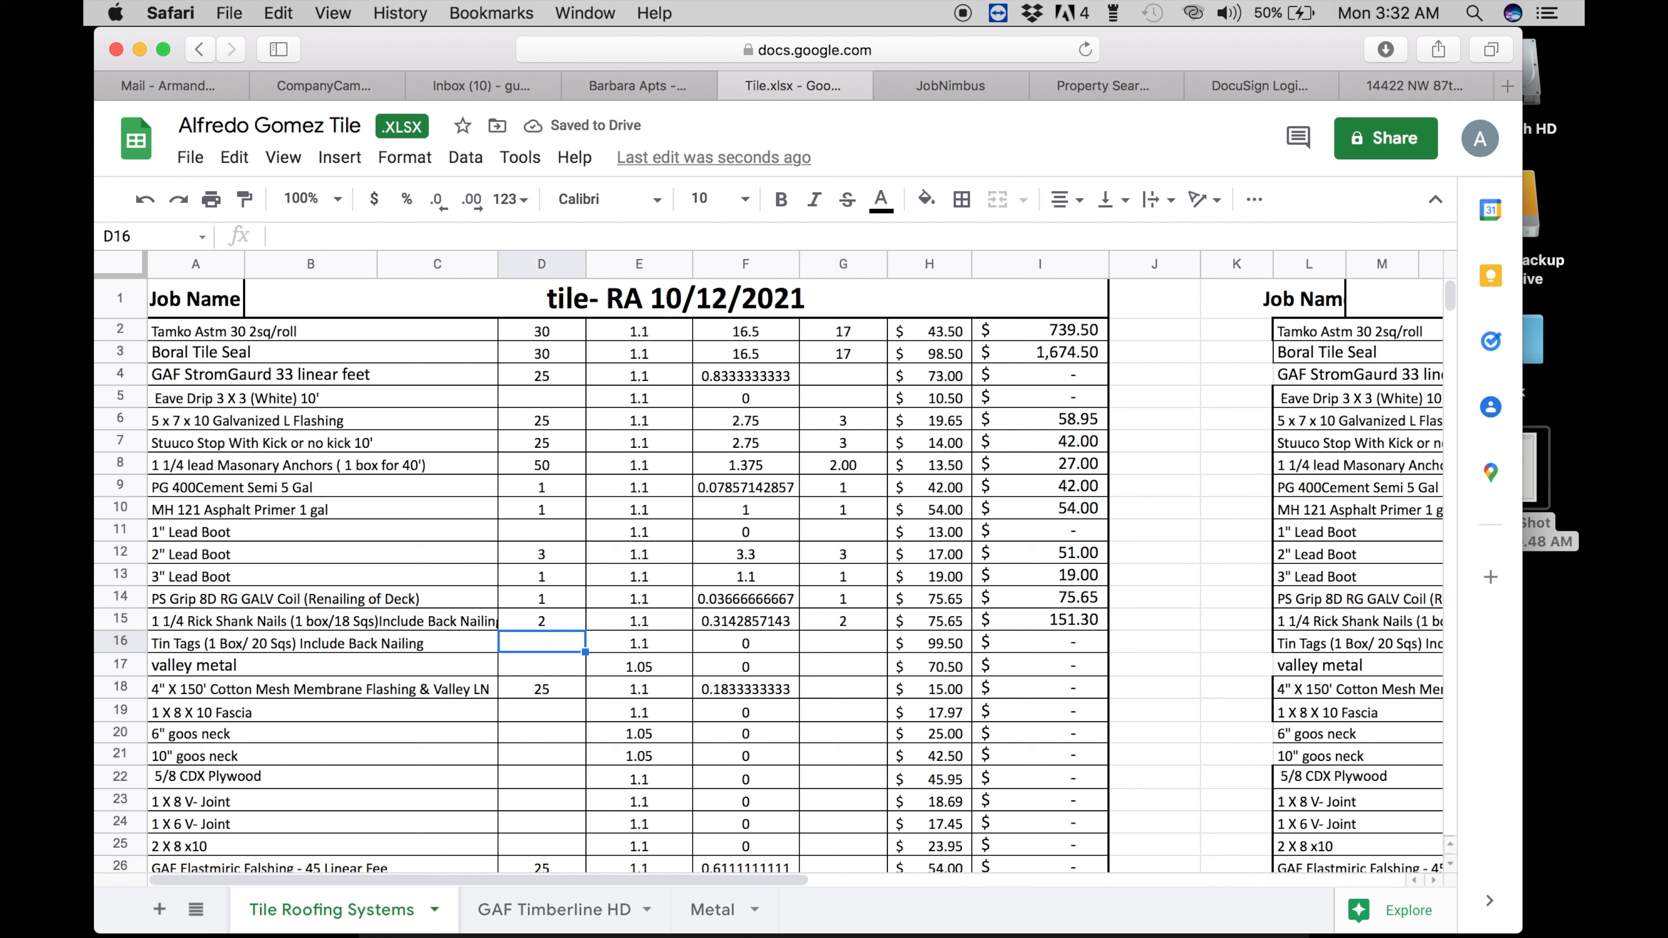
text(2)
key(Return)
key(Up)
key(Right)
key(Right)
key(Right)
key(Right)
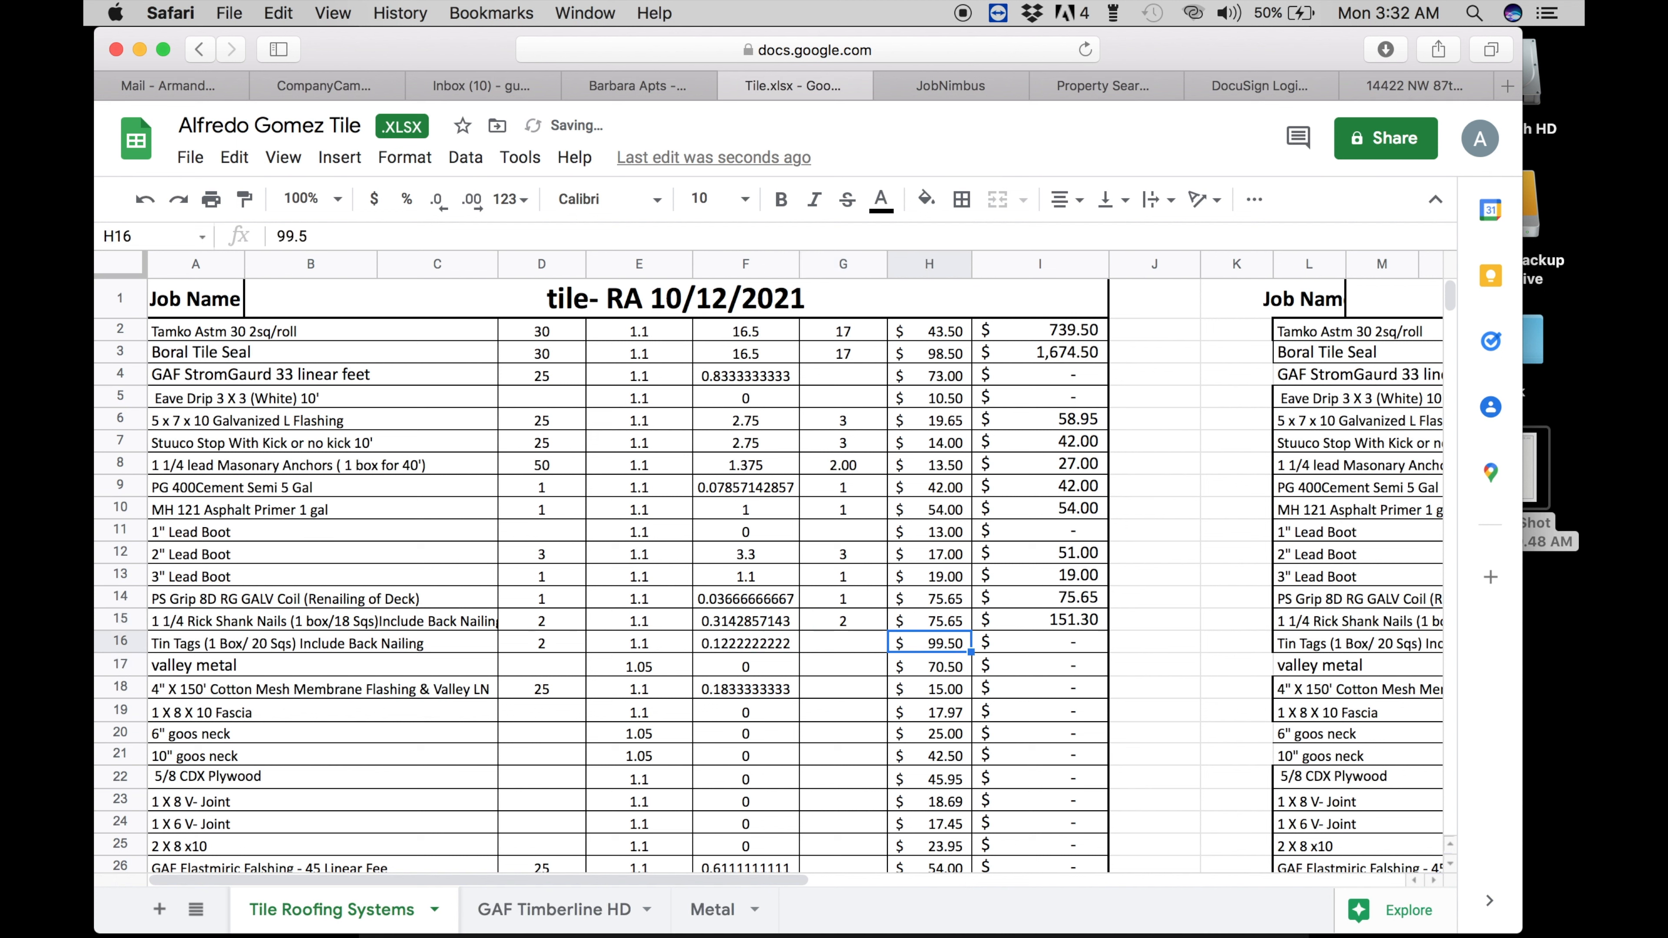
key(Left)
text(2)
key(Return)
key(Left)
key(Left)
key(Left)
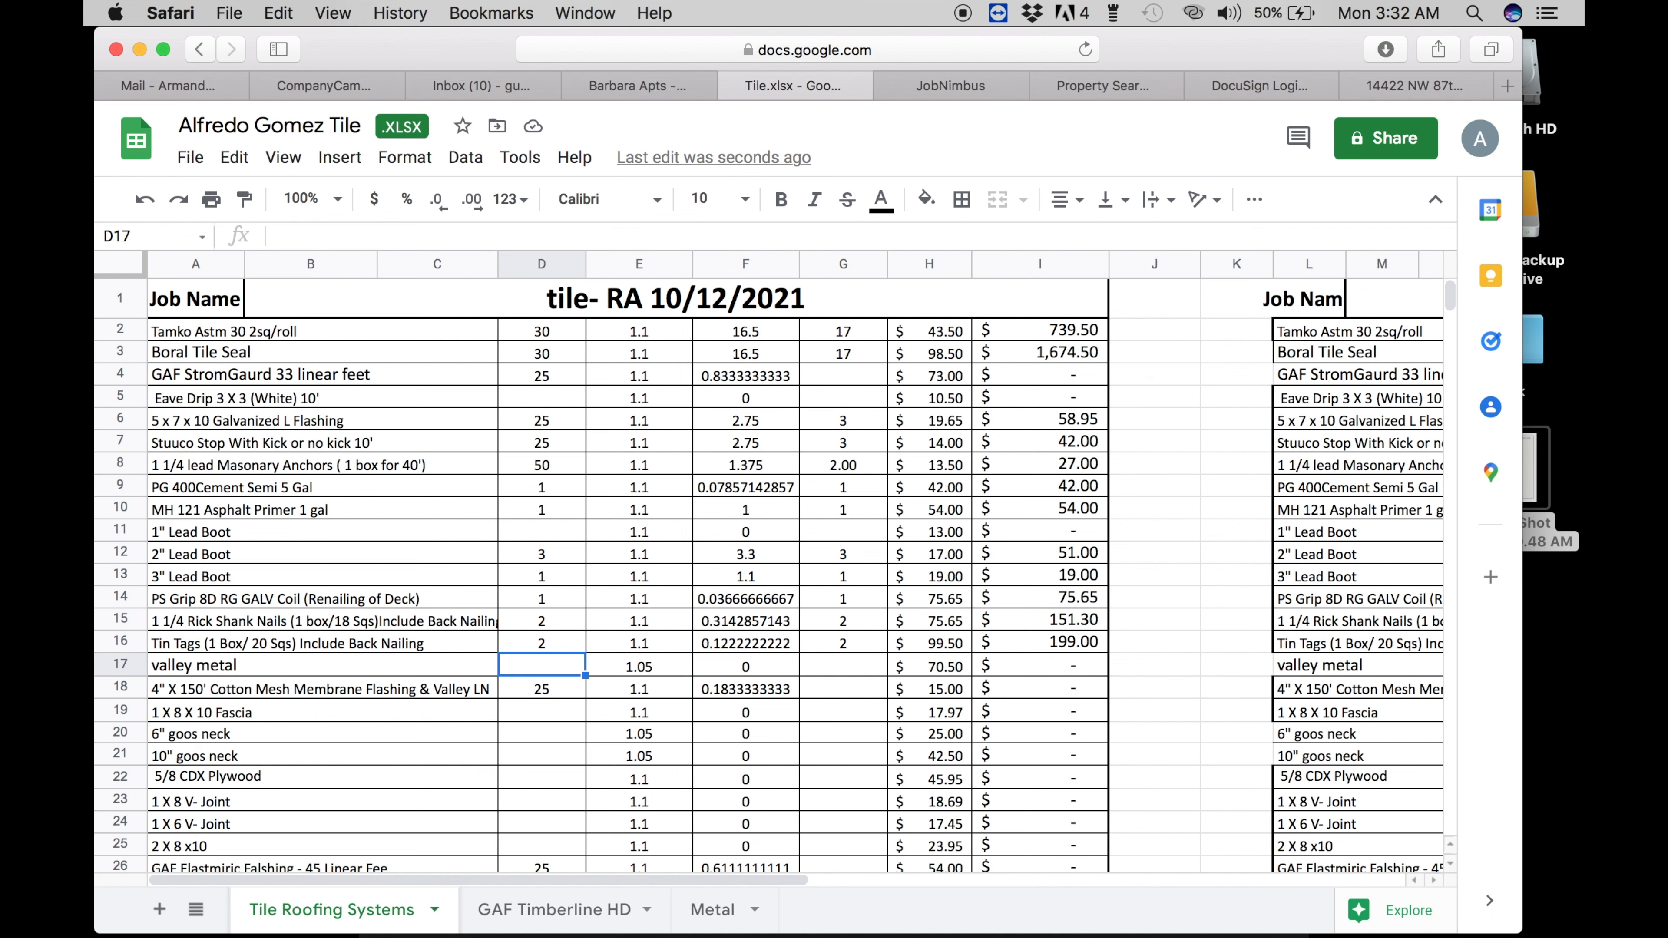
- Check the roof measurements screenshot, then enter 1 as the membrane order count in G18
click(1537, 463)
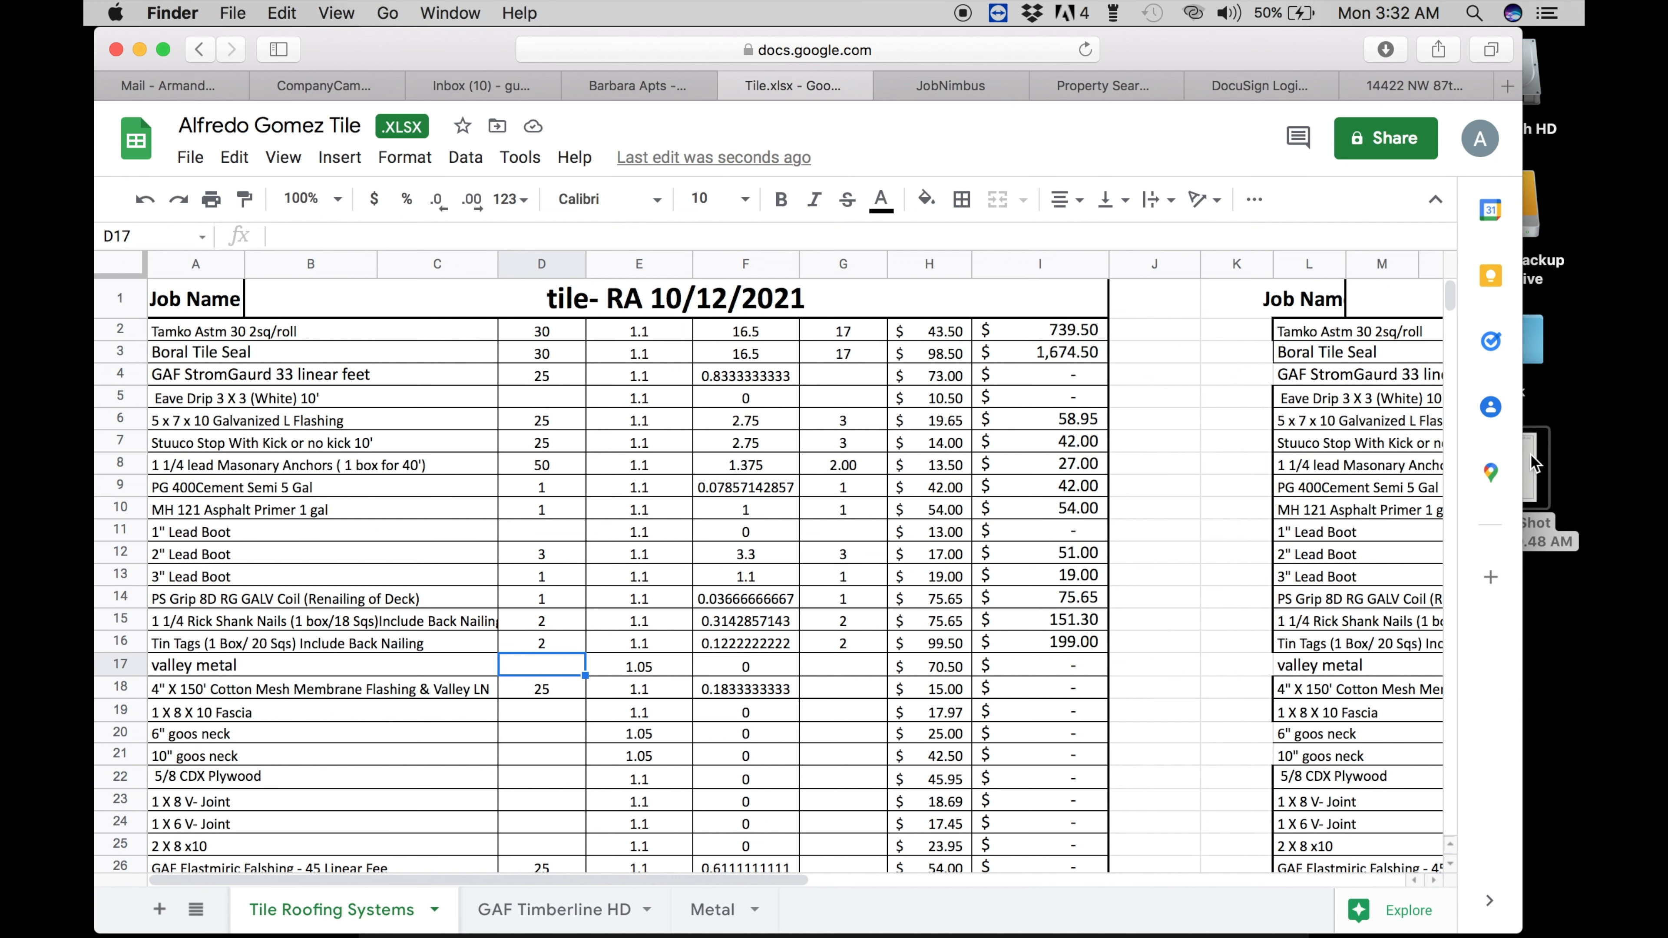
key(space)
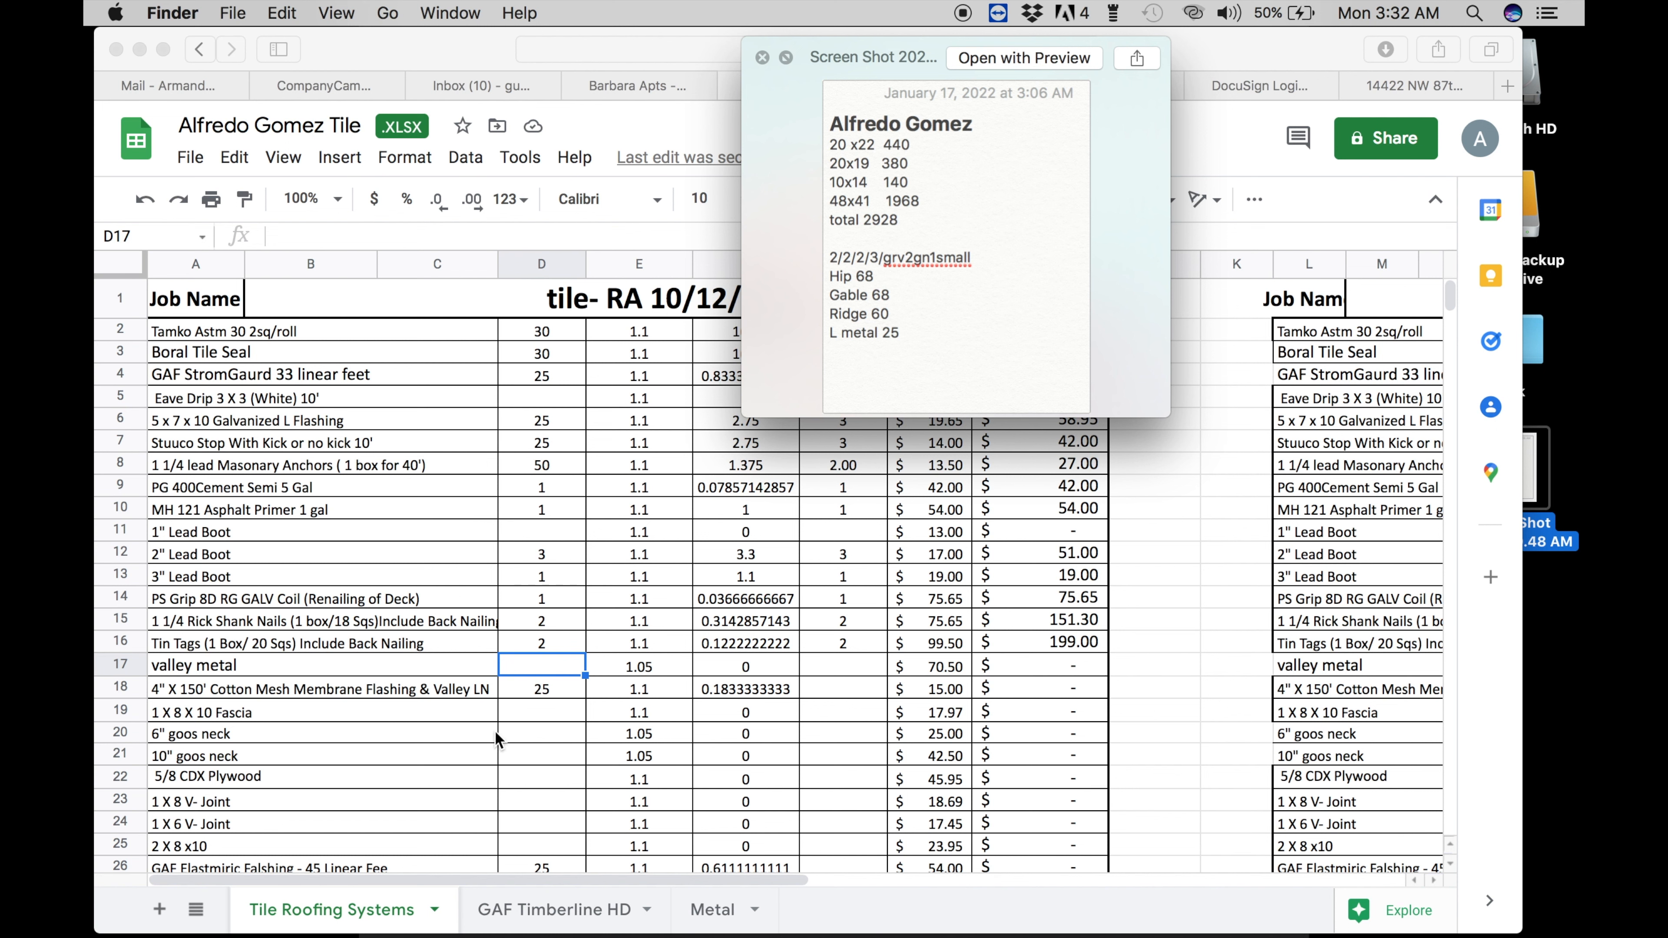
click(521, 680)
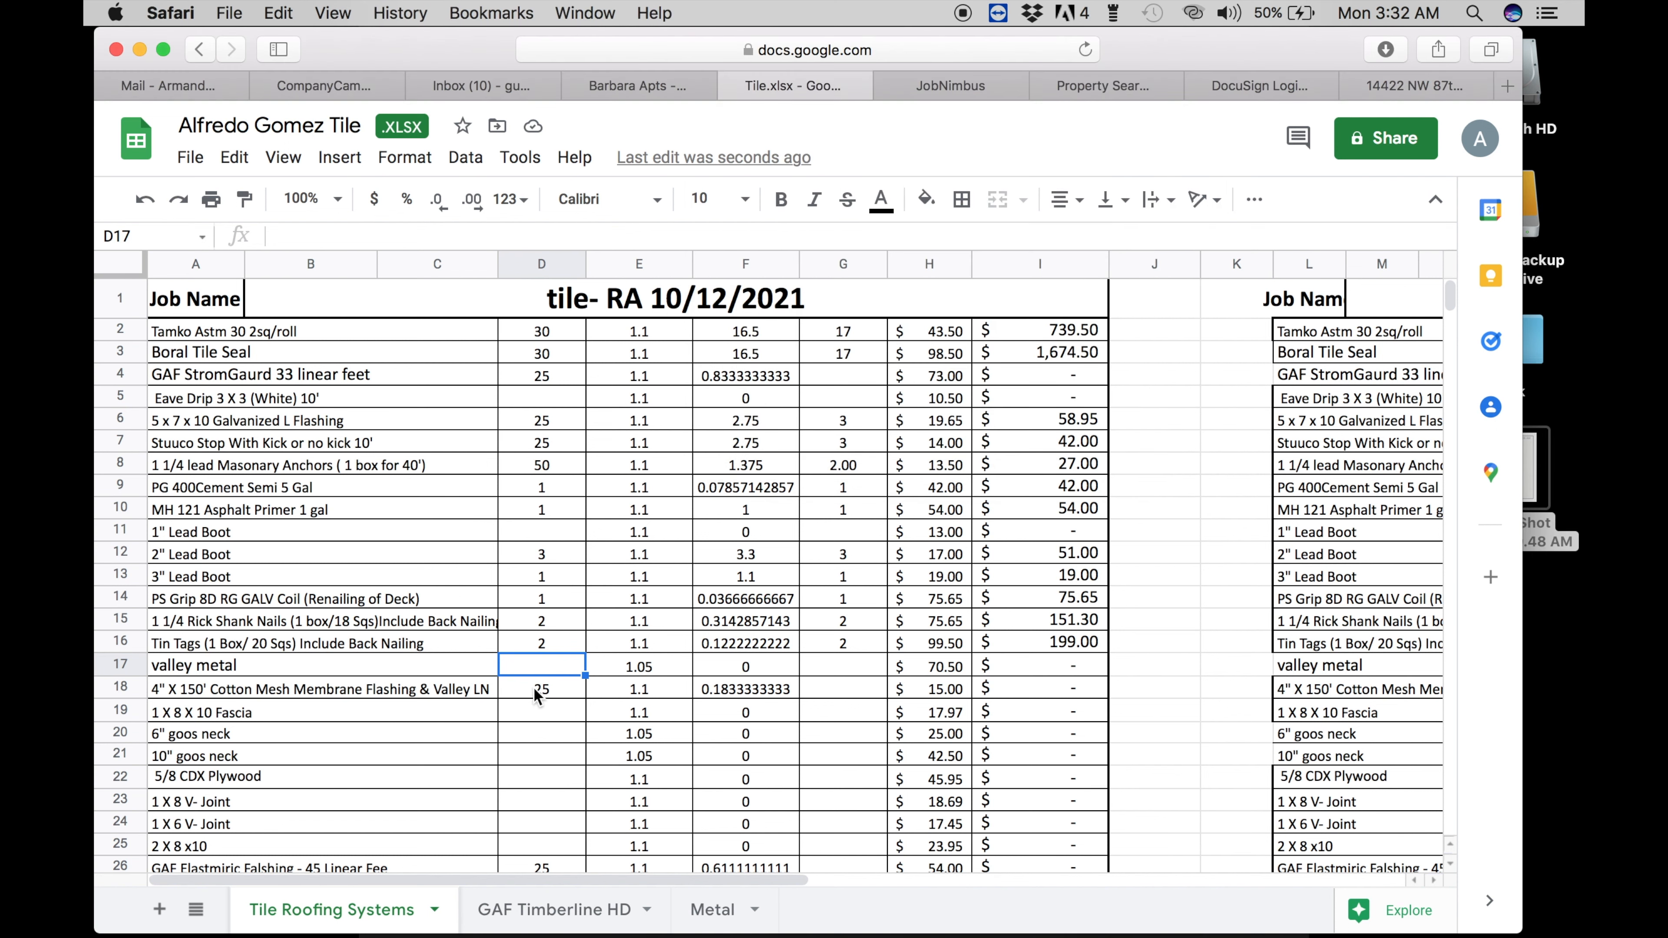
click(534, 688)
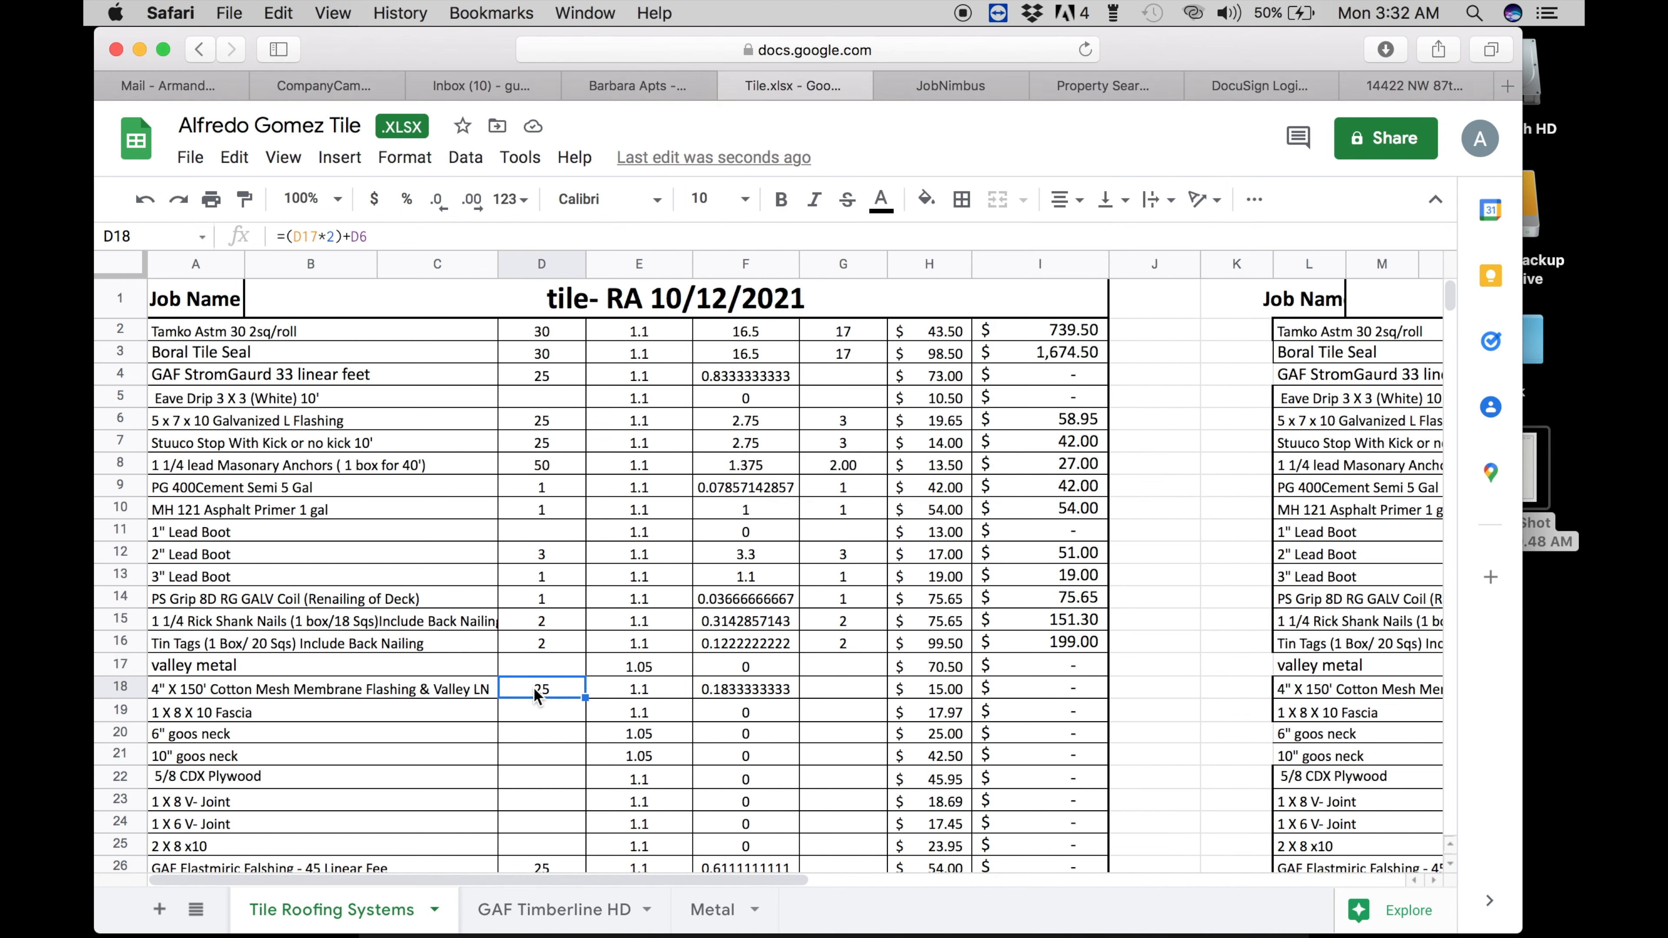
click(842, 699)
text(1)
key(Return)
key(Left)
key(Left)
key(Left)
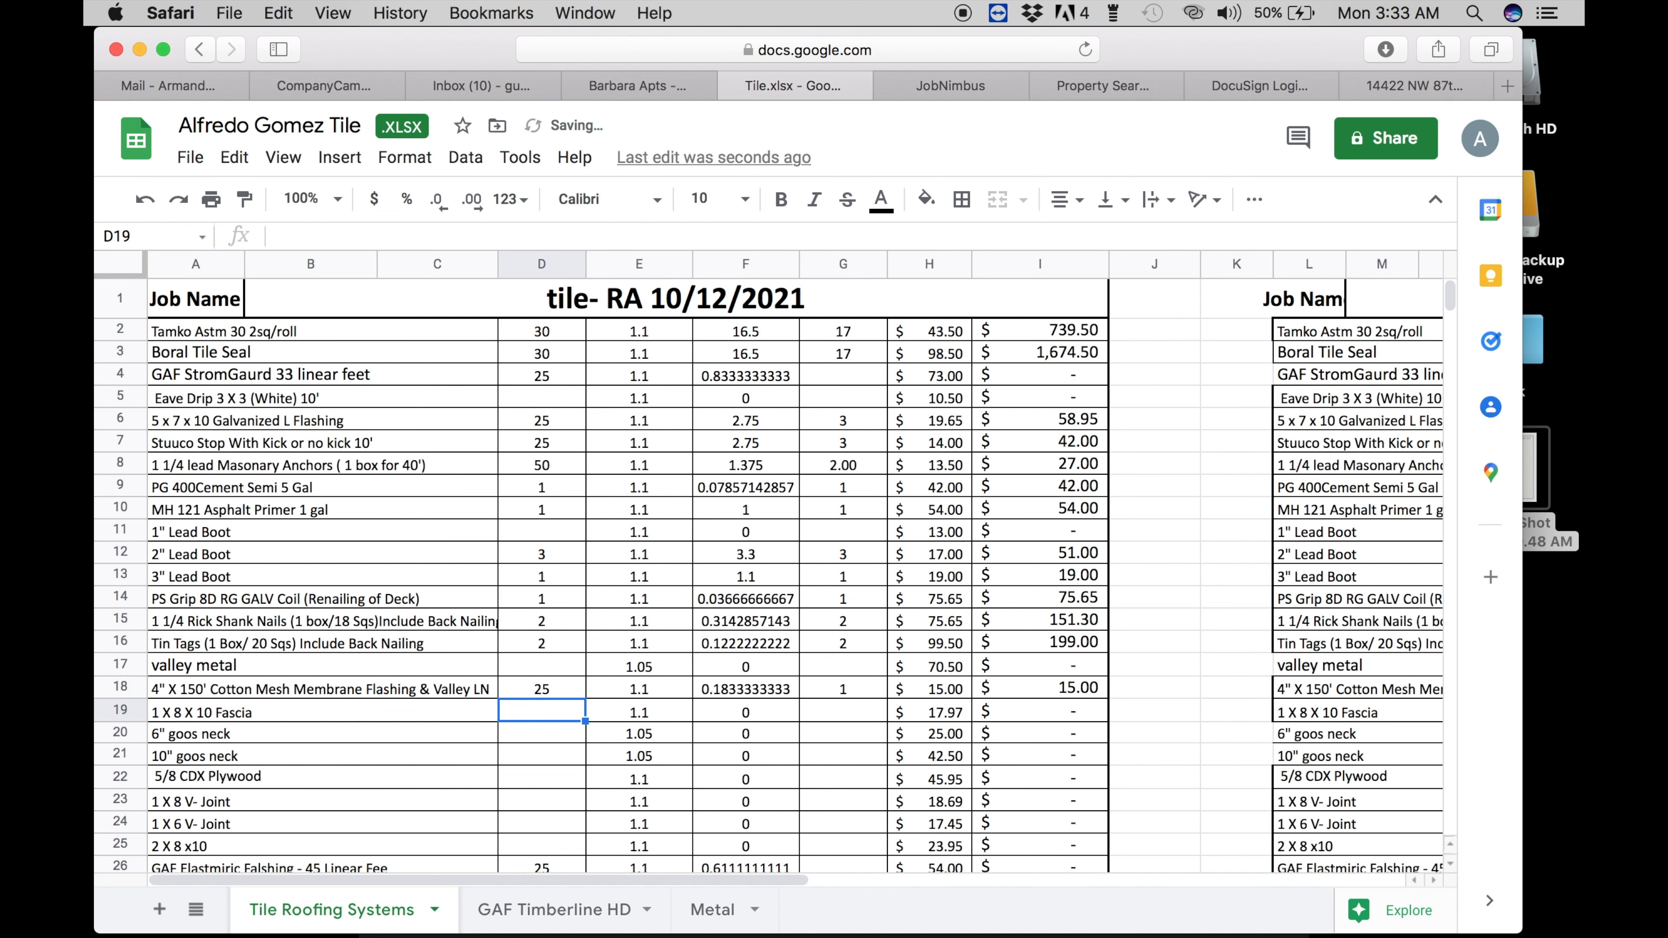
- Enter 10 for the 2 X 8 x10 quantity and order, and 1 for the GAF flashing order
scroll(555, 647, down, 5)
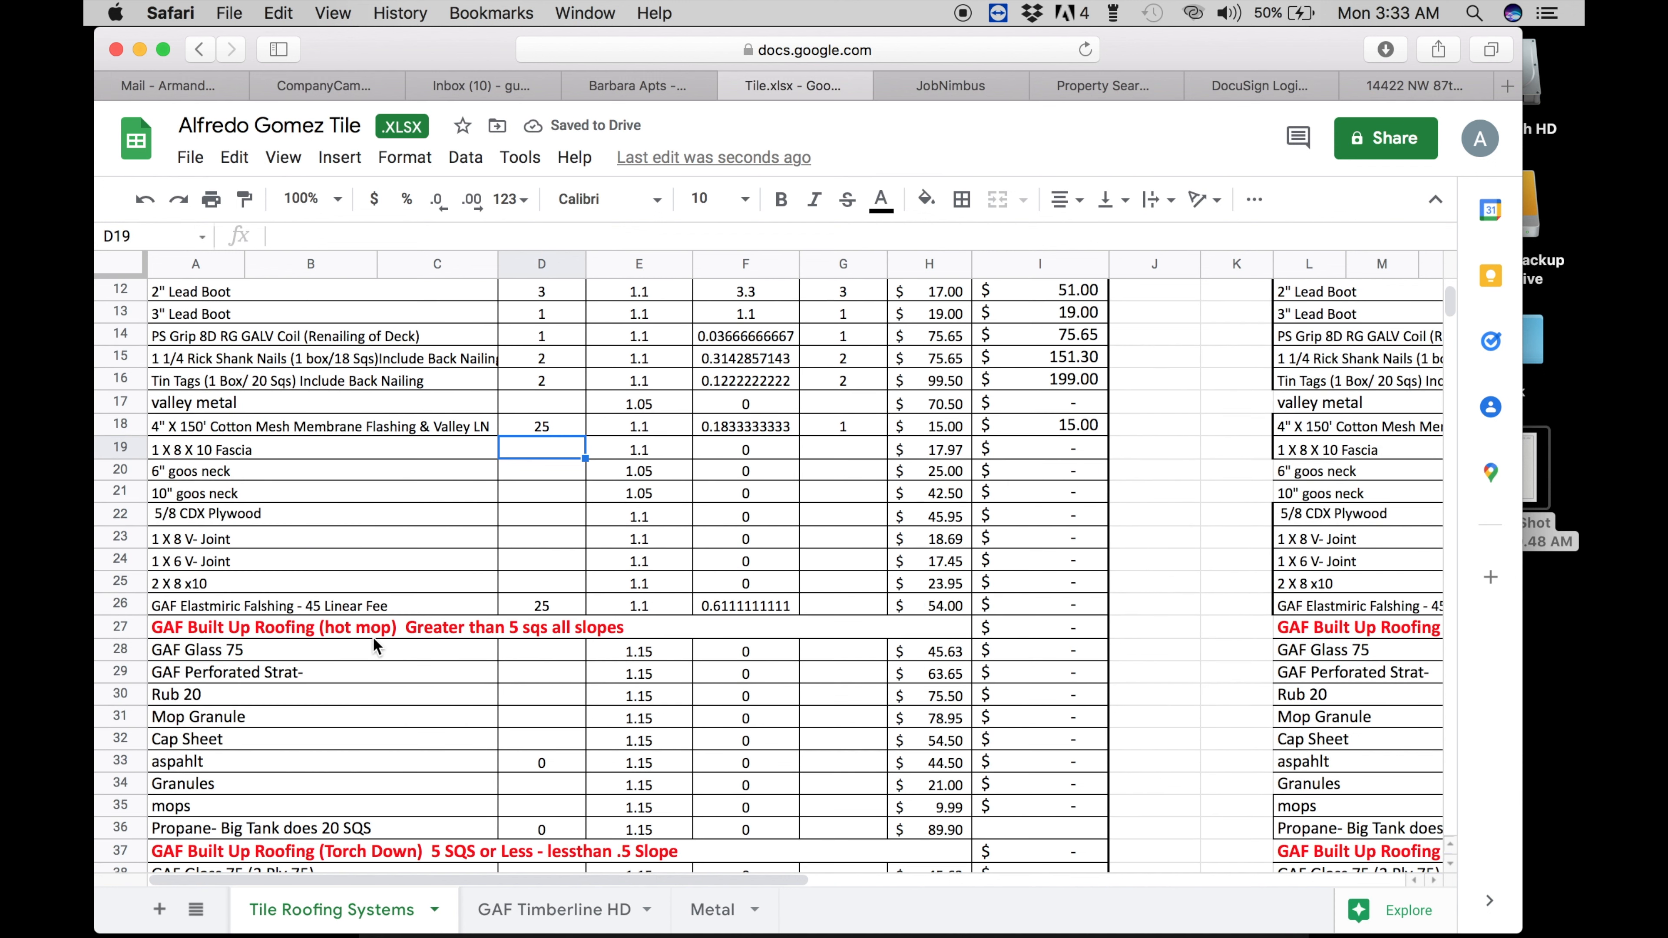
click(548, 585)
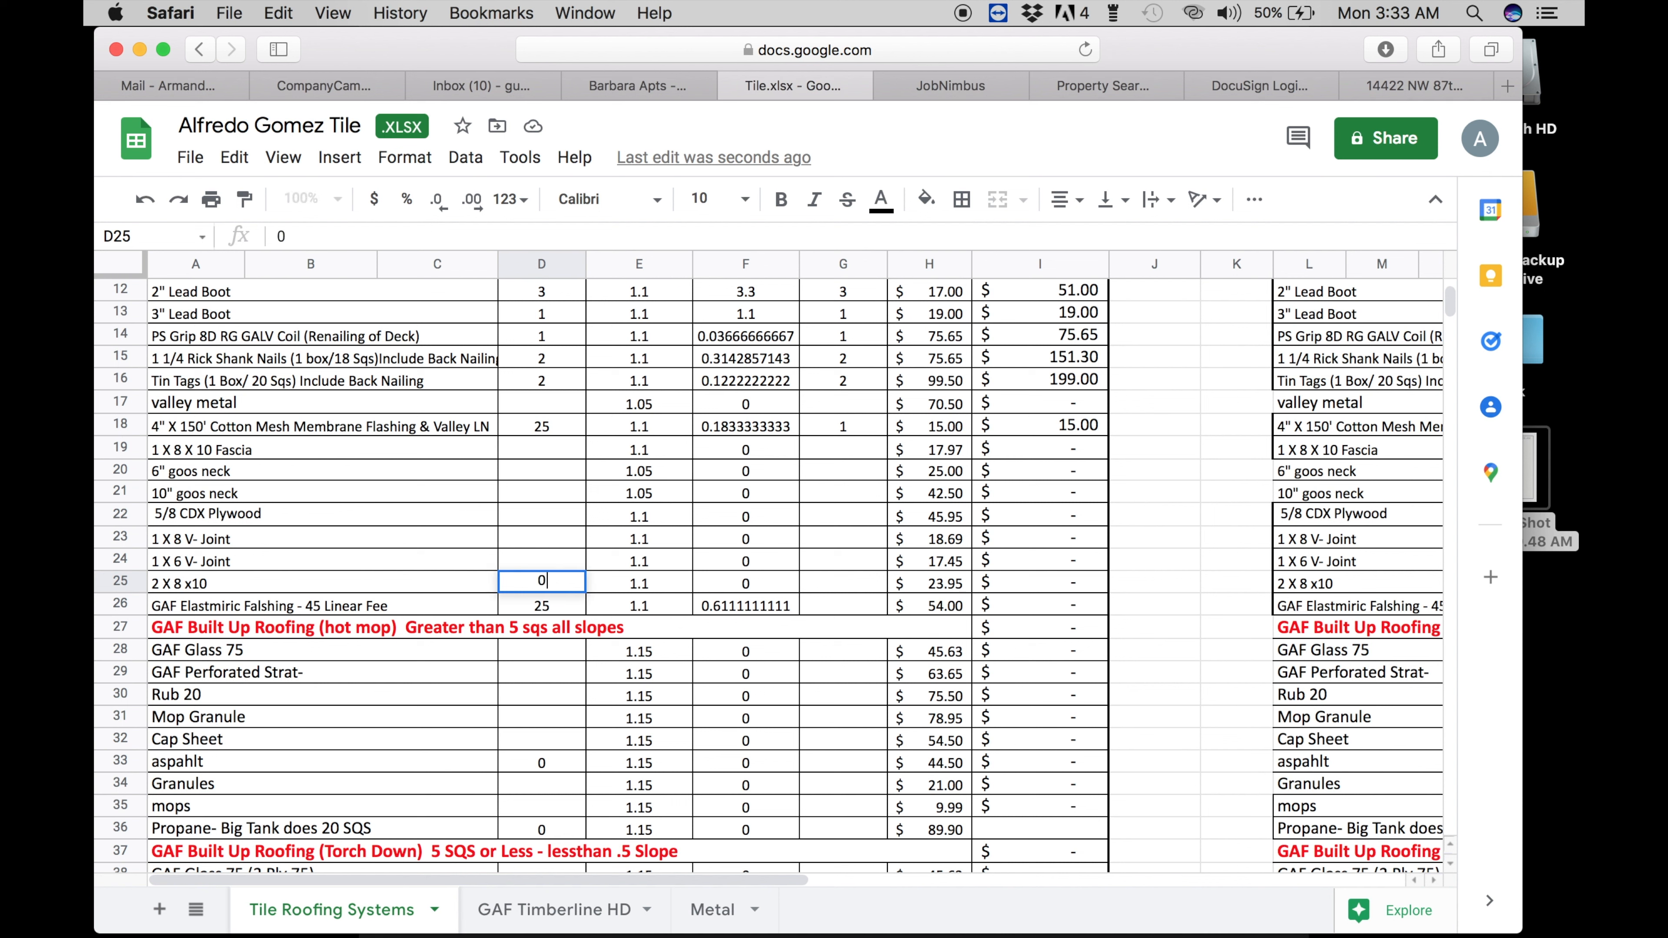
text(10)
key(Return)
key(Up)
key(Right)
key(Right)
key(Right)
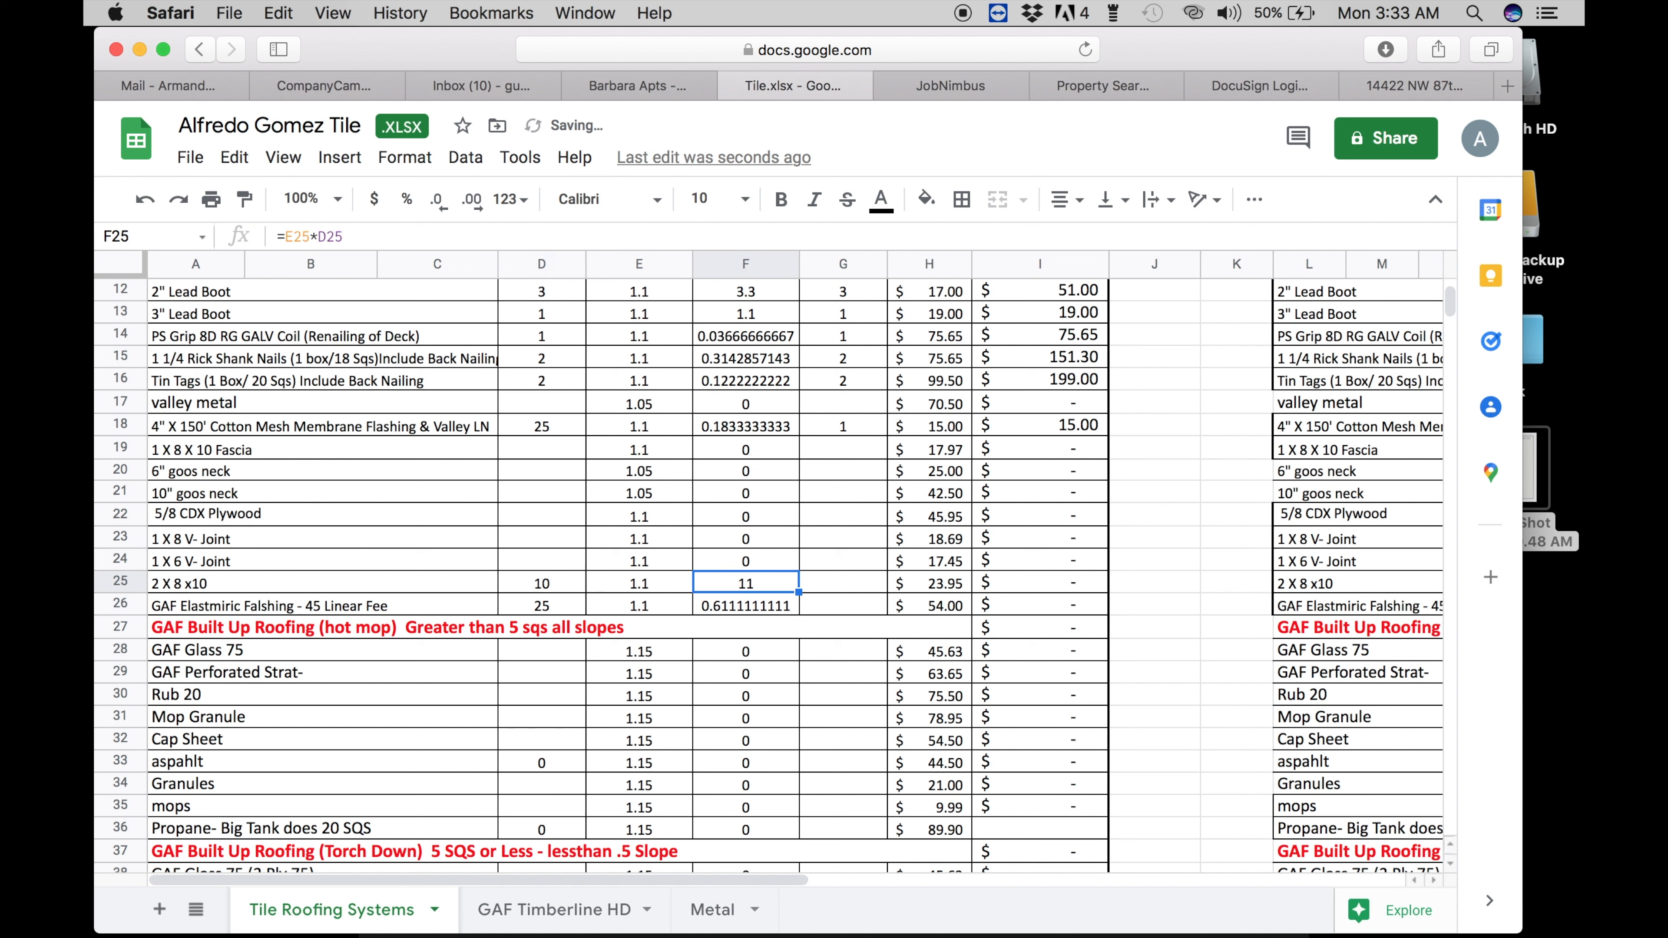
text(10)
key(Return)
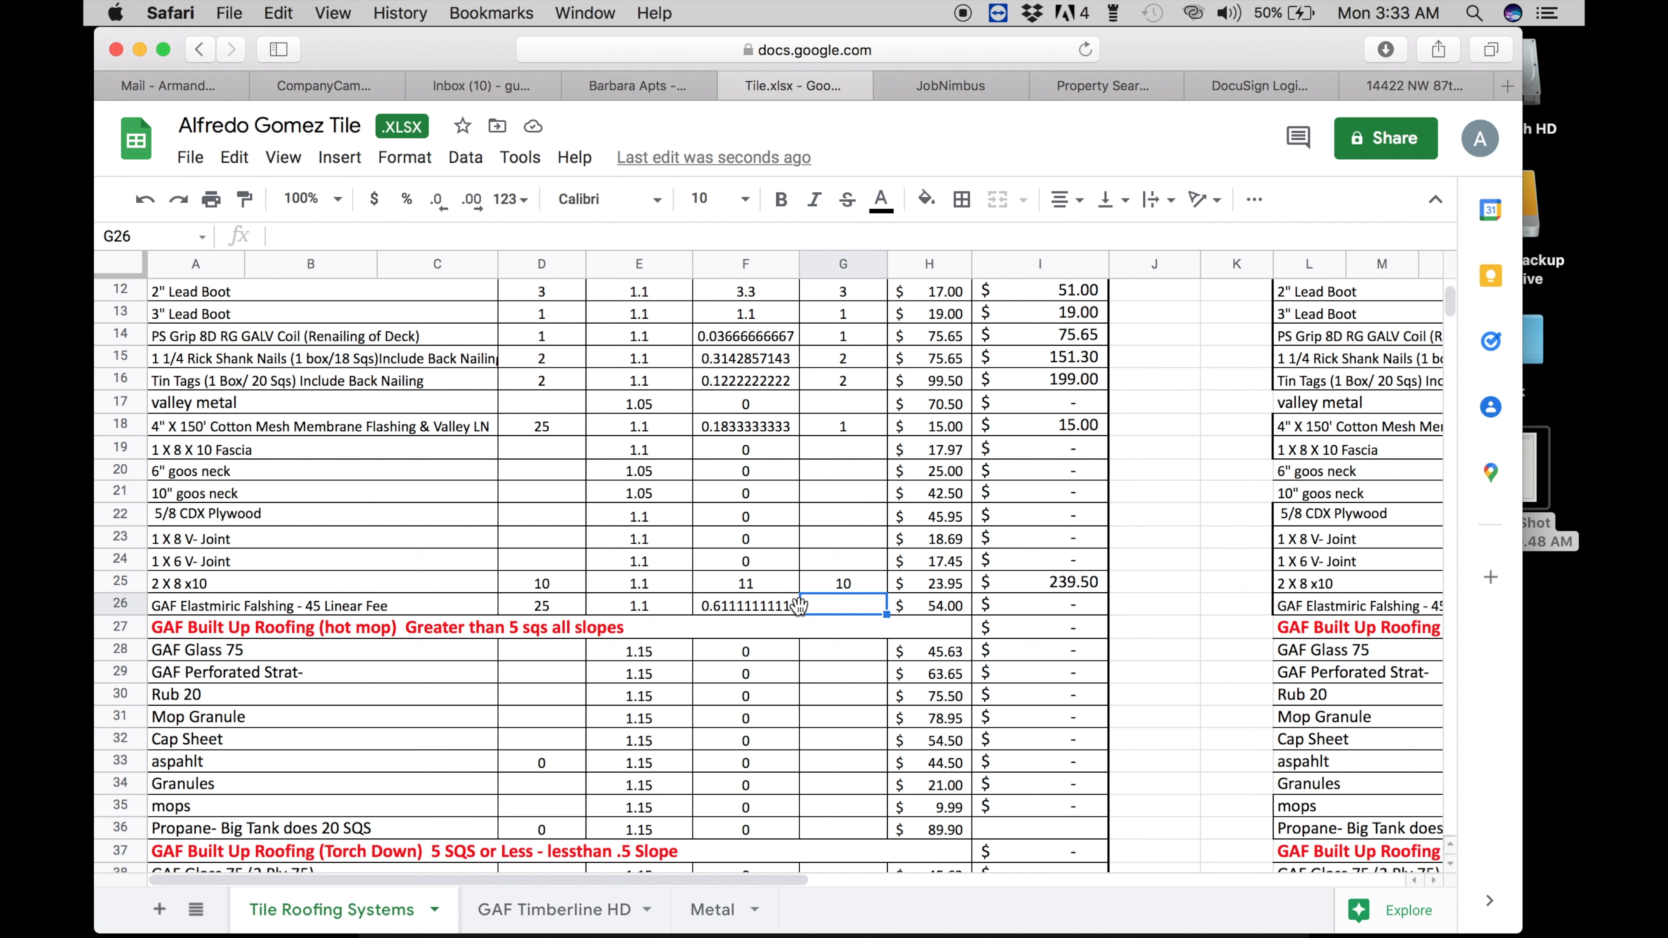
text(2)
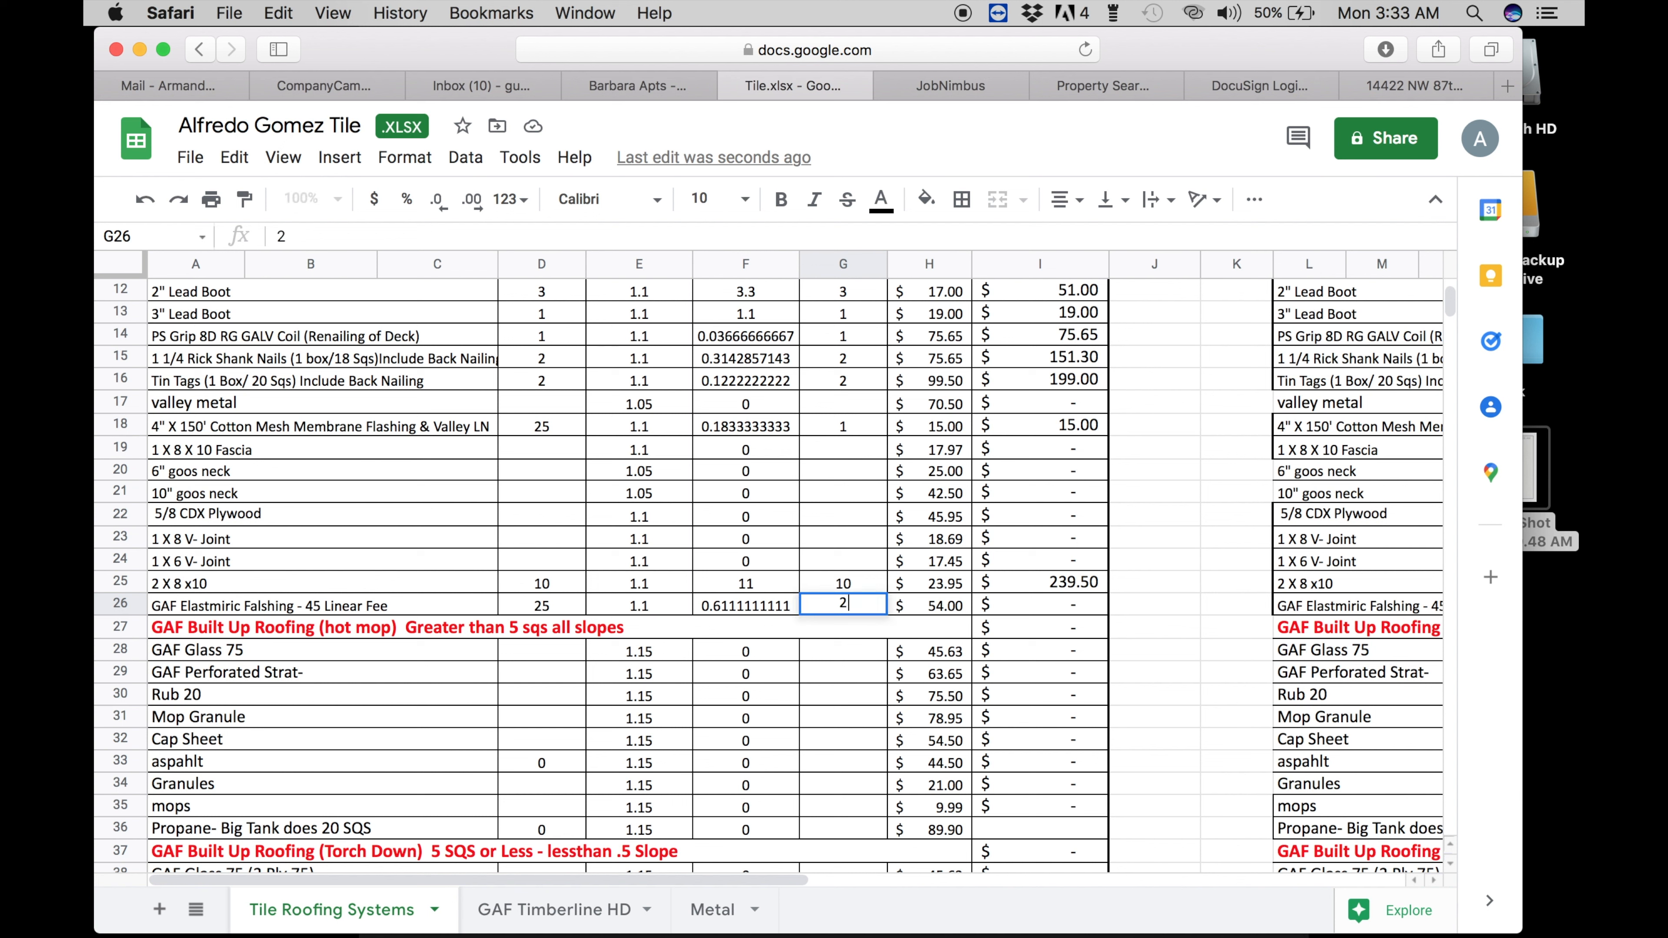
key(BackSpace)
text(1)
key(Return)
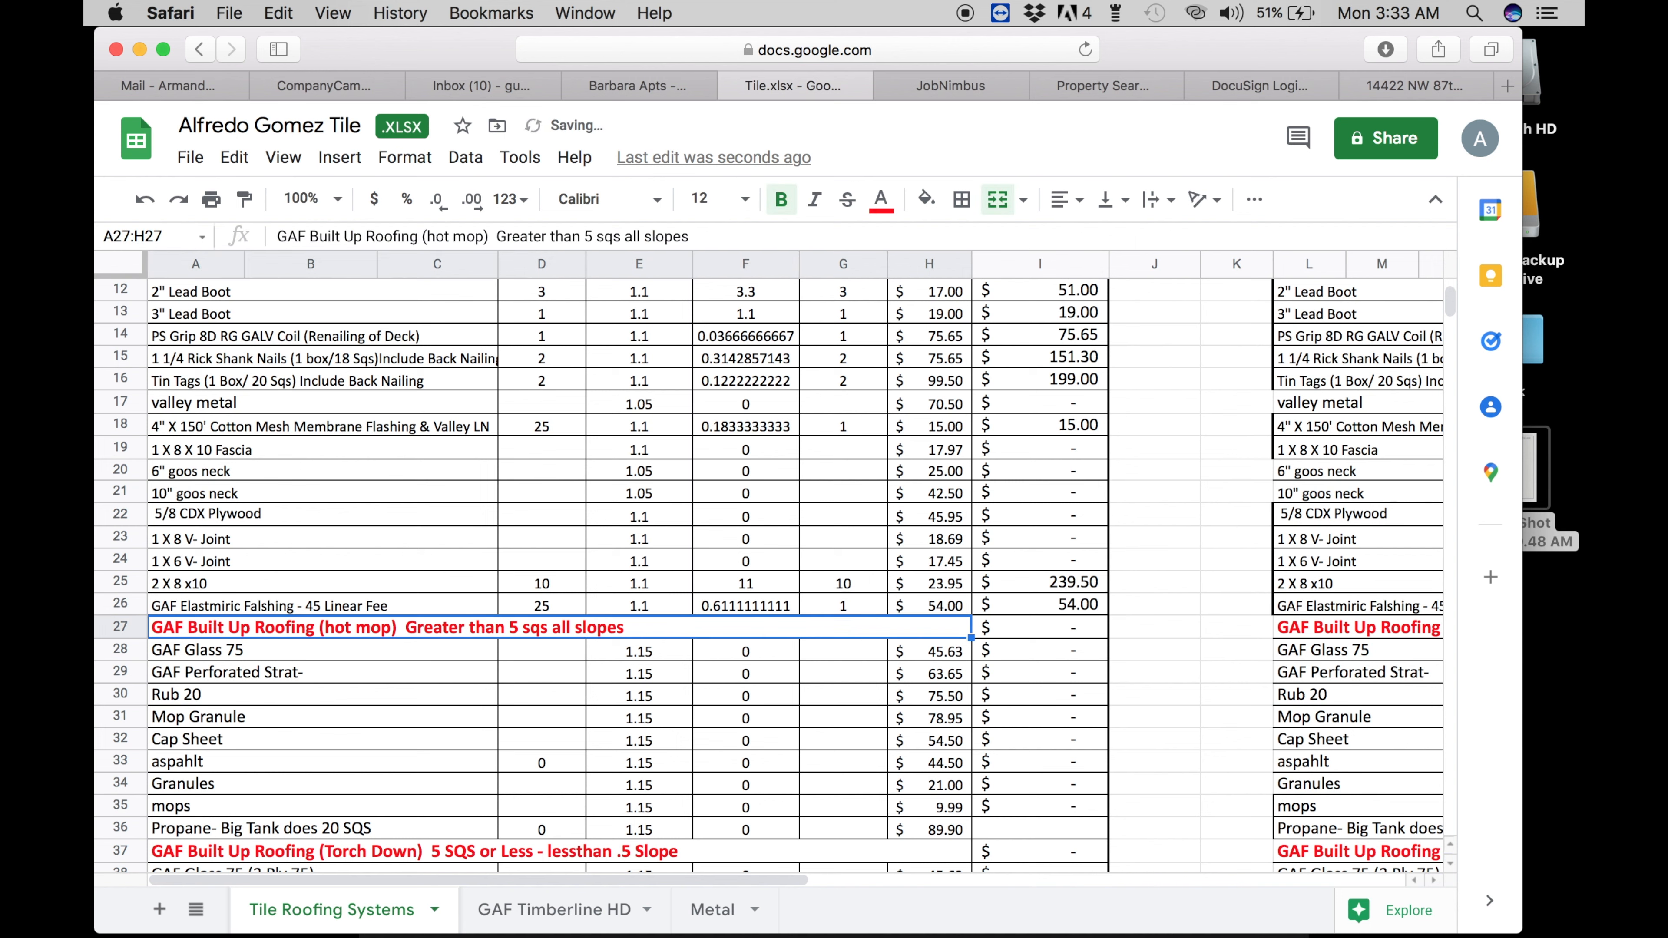
- Set the Concrete Tile squares in D61 to 30, correcting an initial 20
scroll(526, 637, down, 1)
scroll(526, 637, down, 2)
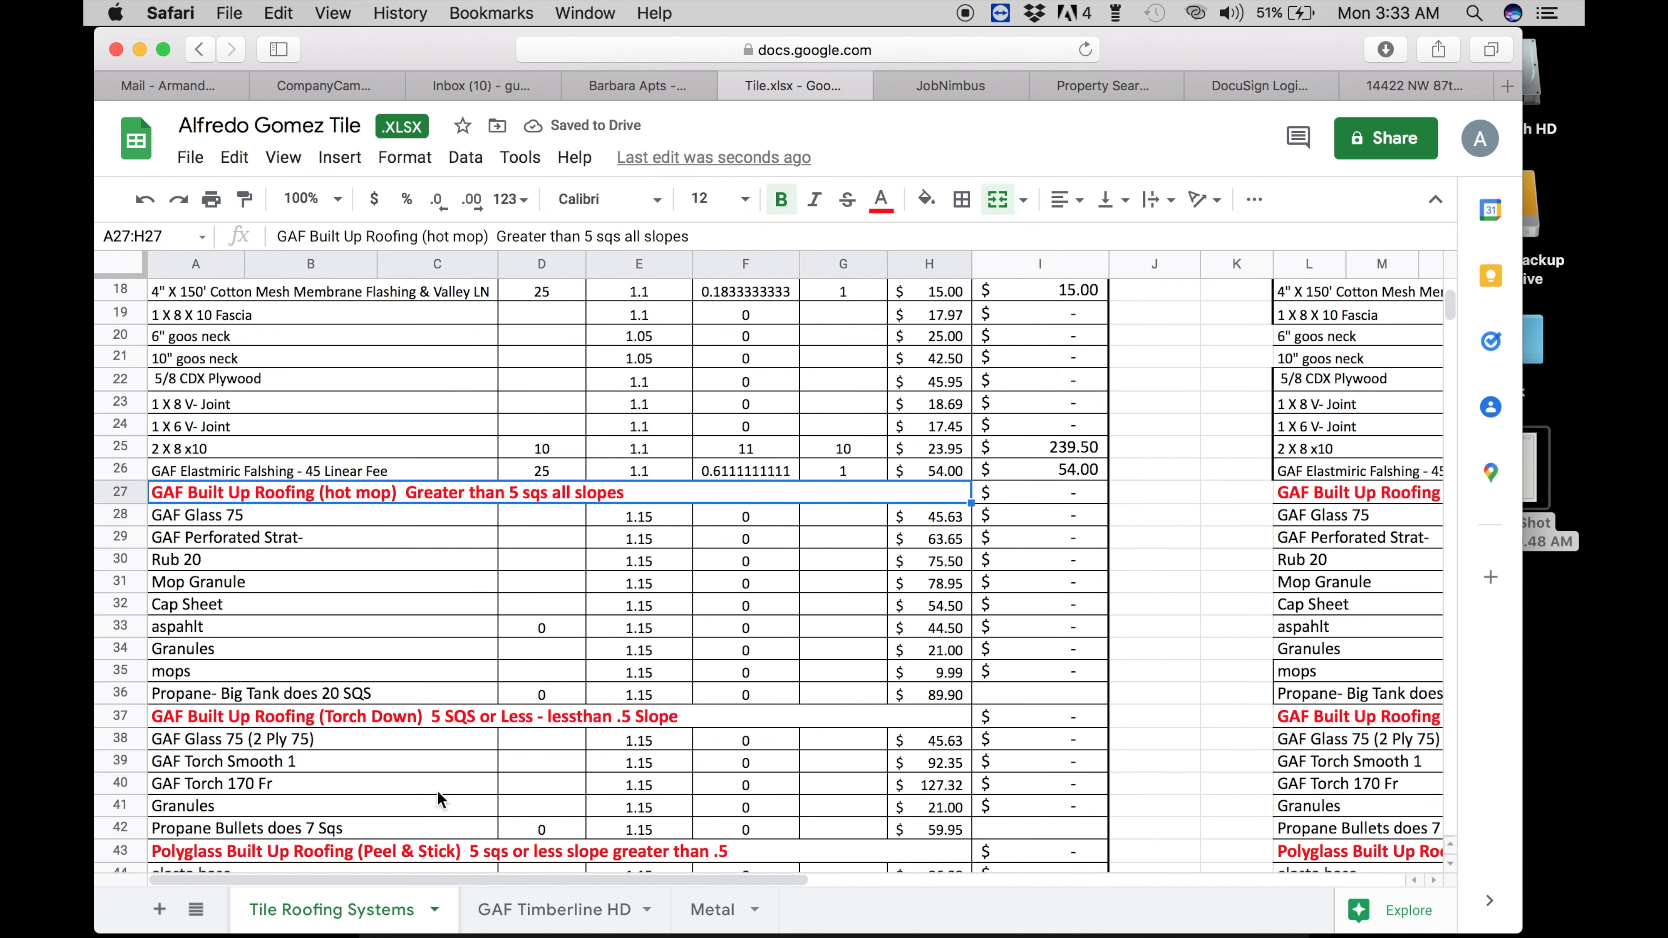
scroll(445, 807, down, 3)
scroll(445, 807, down, 8)
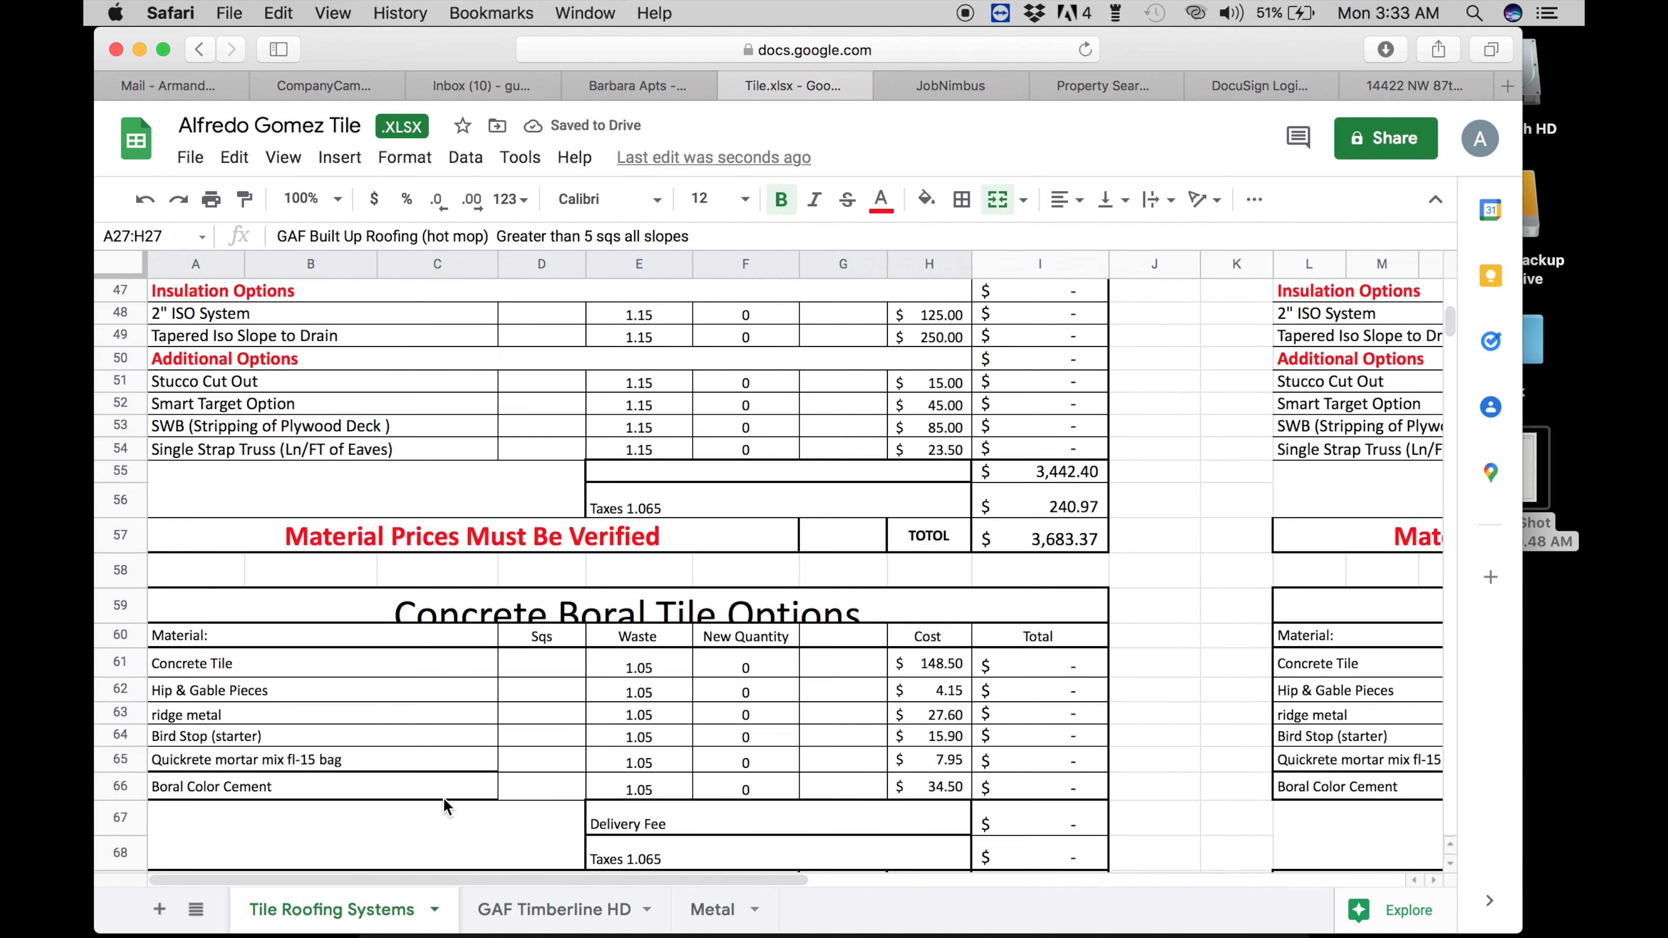
click(543, 573)
text(20)
key(Return)
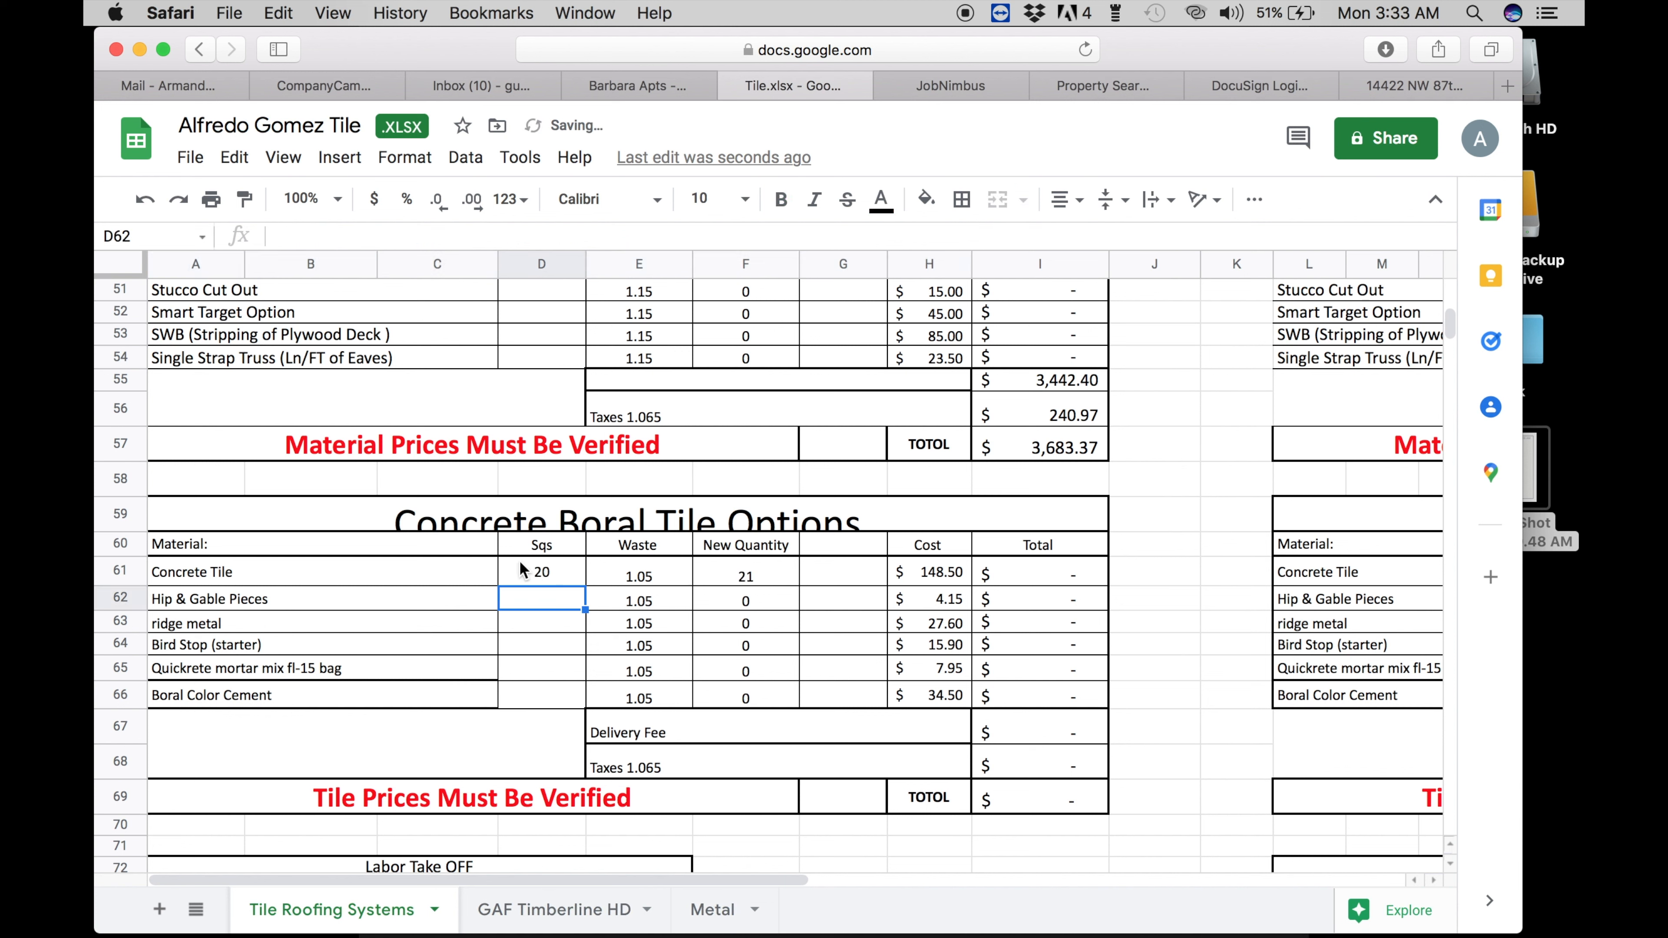
click(542, 569)
text(30)
key(Return)
key(Up)
scroll(352, 496, up, 15)
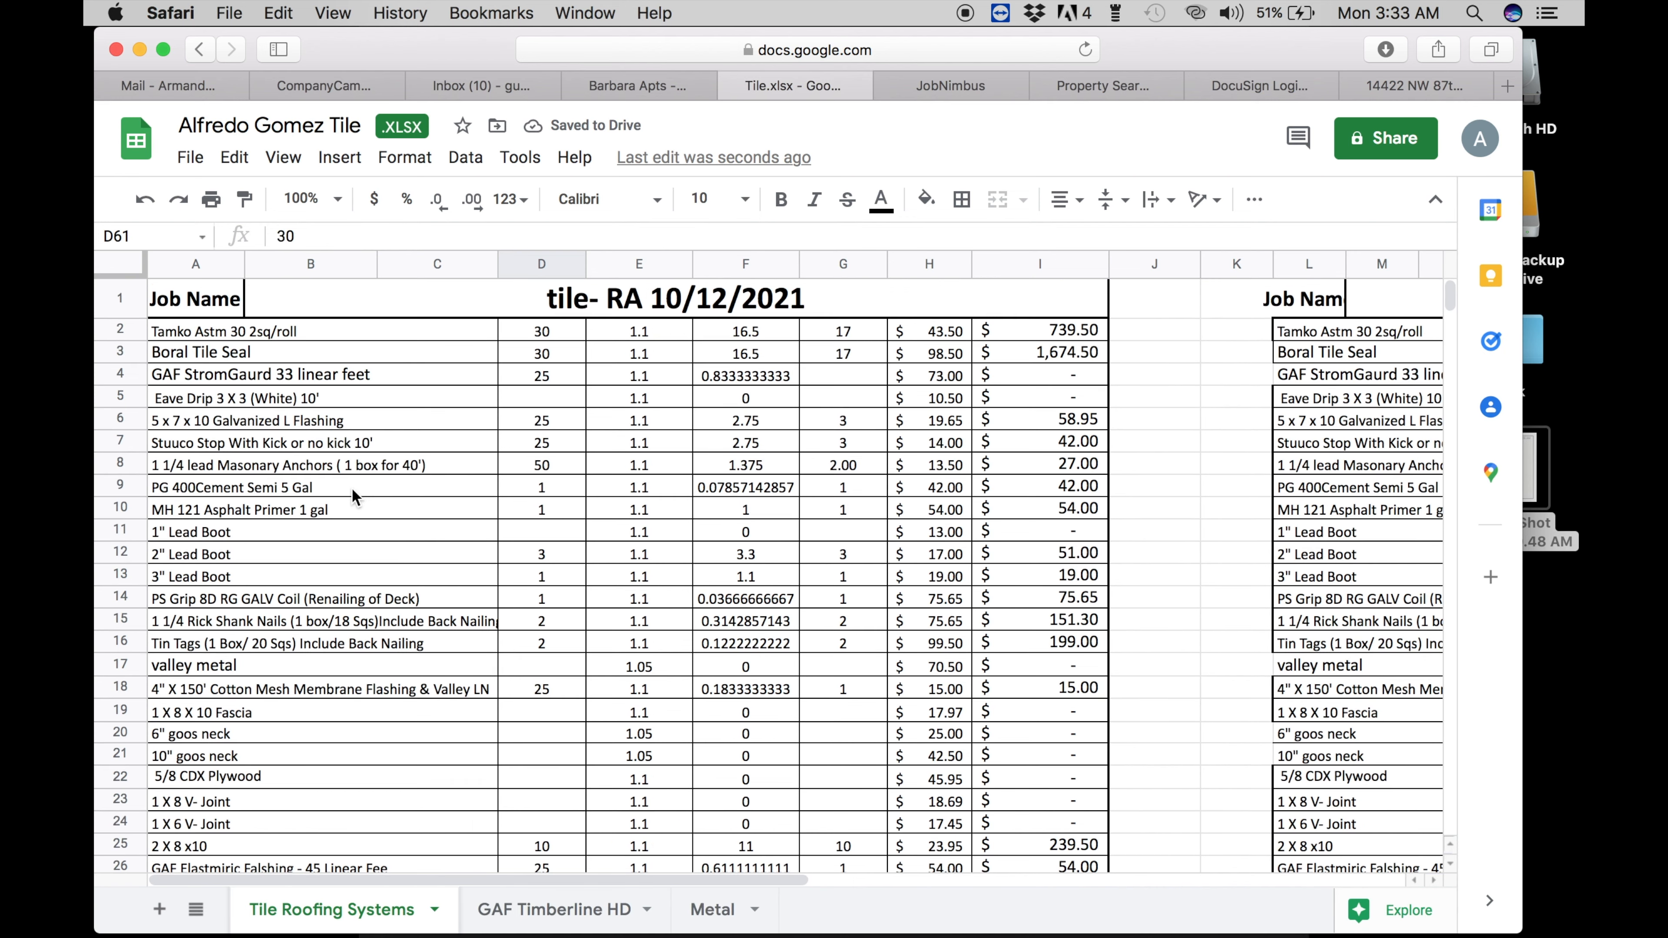
click(540, 333)
- Enter 32 as the Concrete Tile order in G61
scroll(537, 625, down, 2)
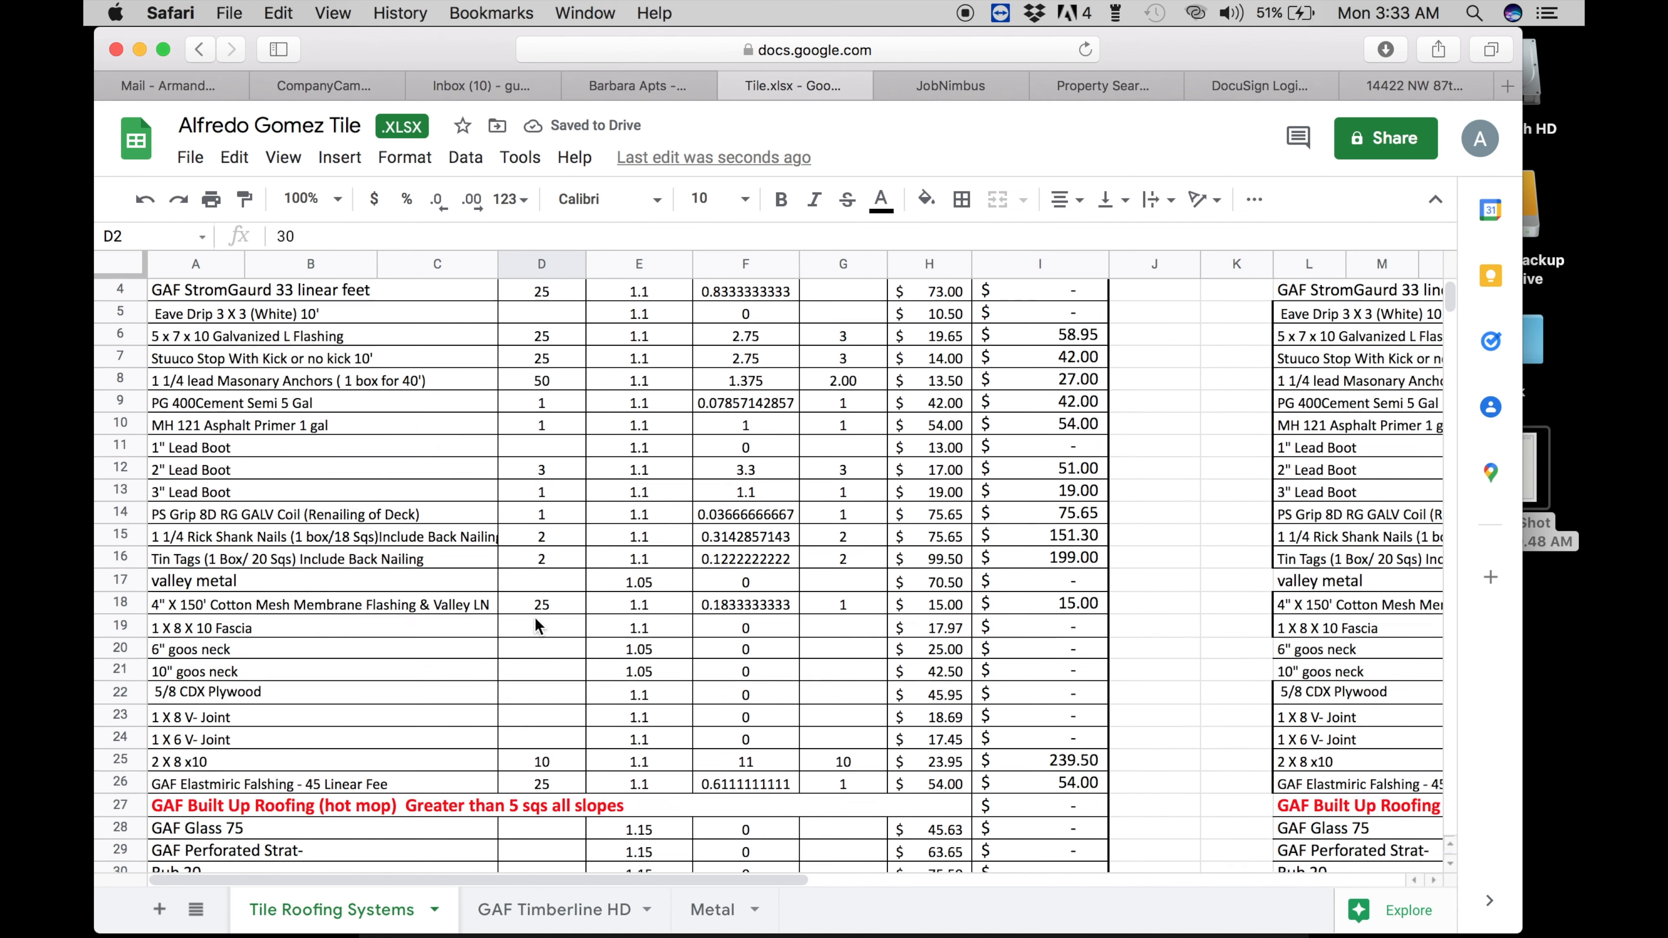
scroll(537, 626, down, 15)
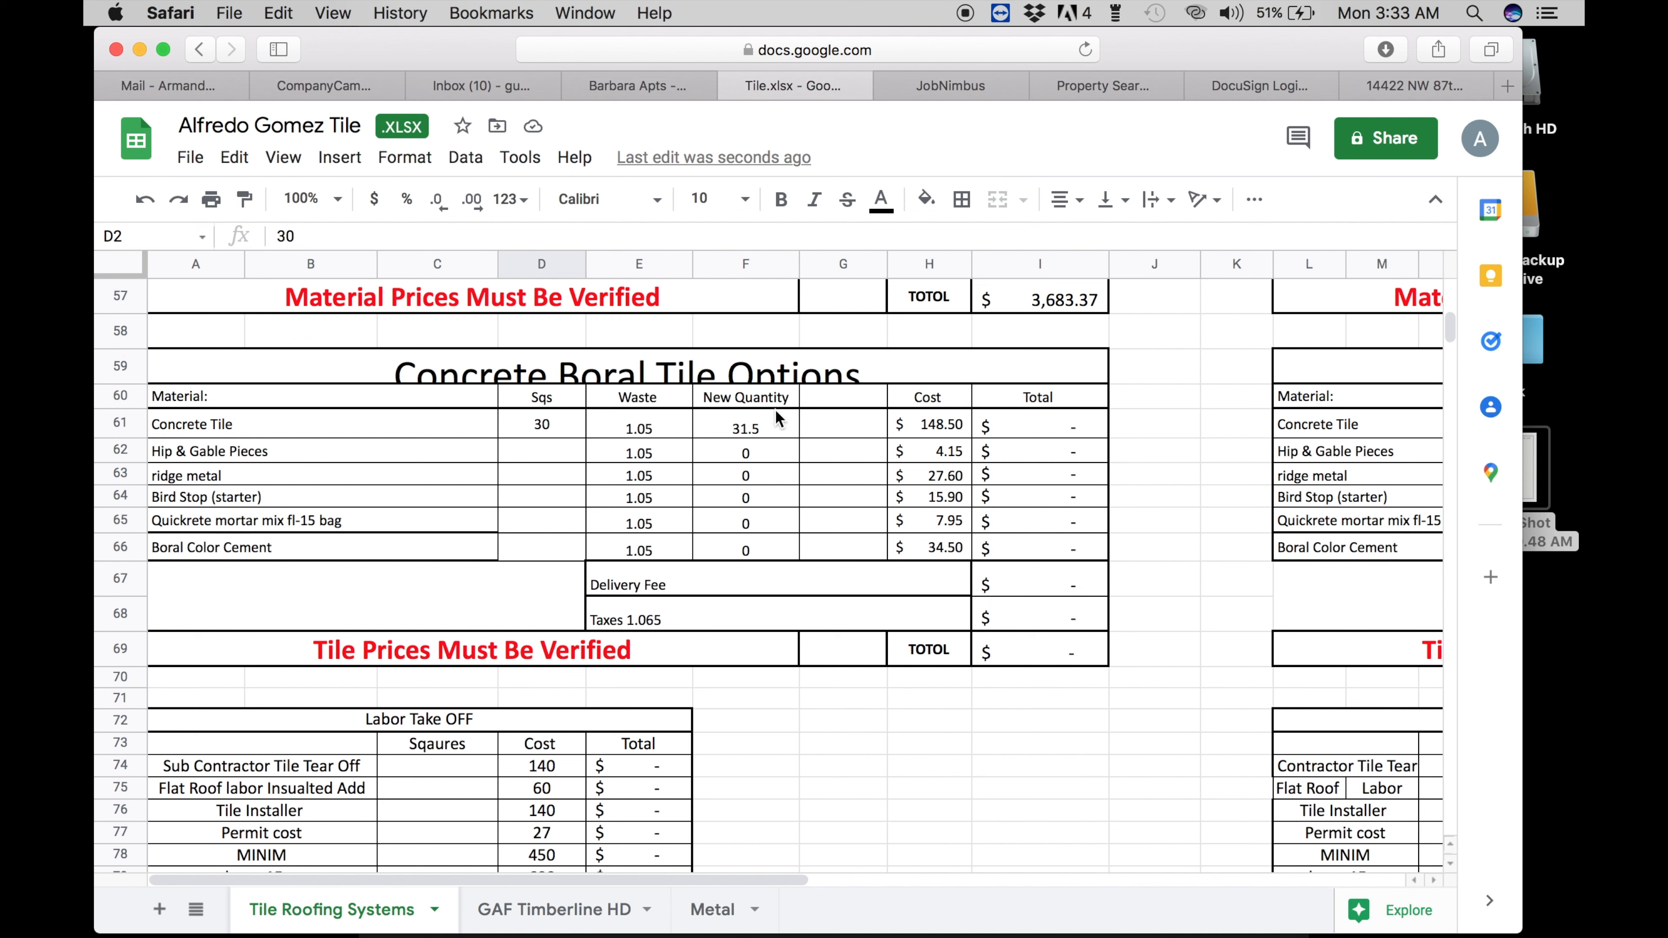
click(827, 426)
text(32)
key(Return)
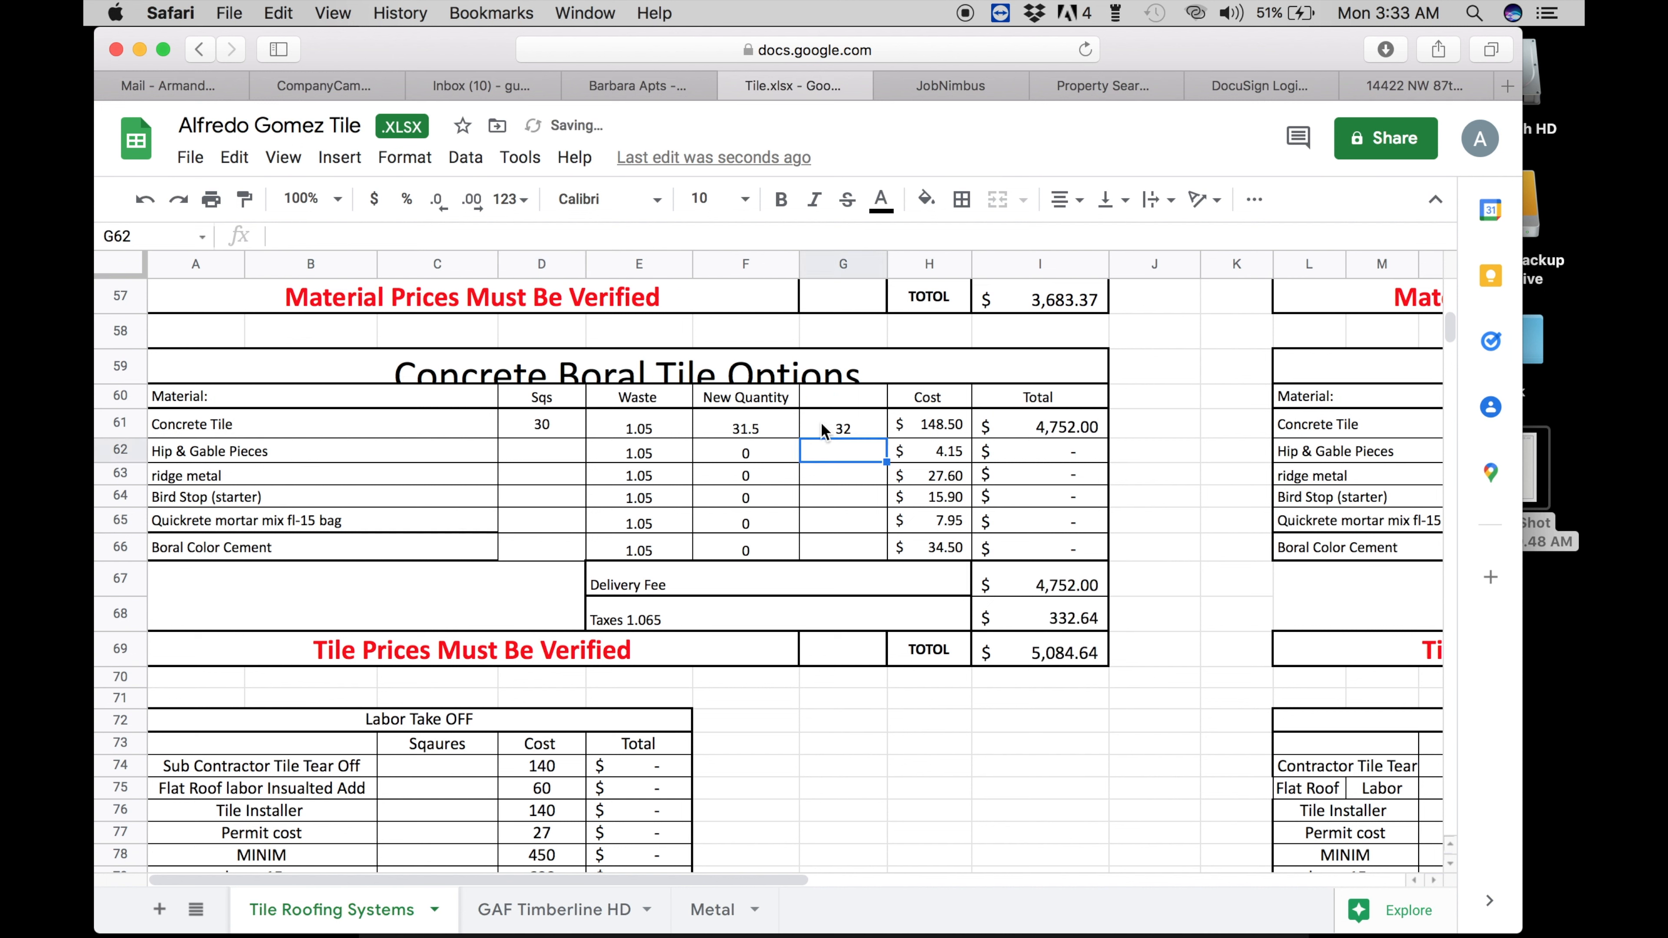
click(526, 451)
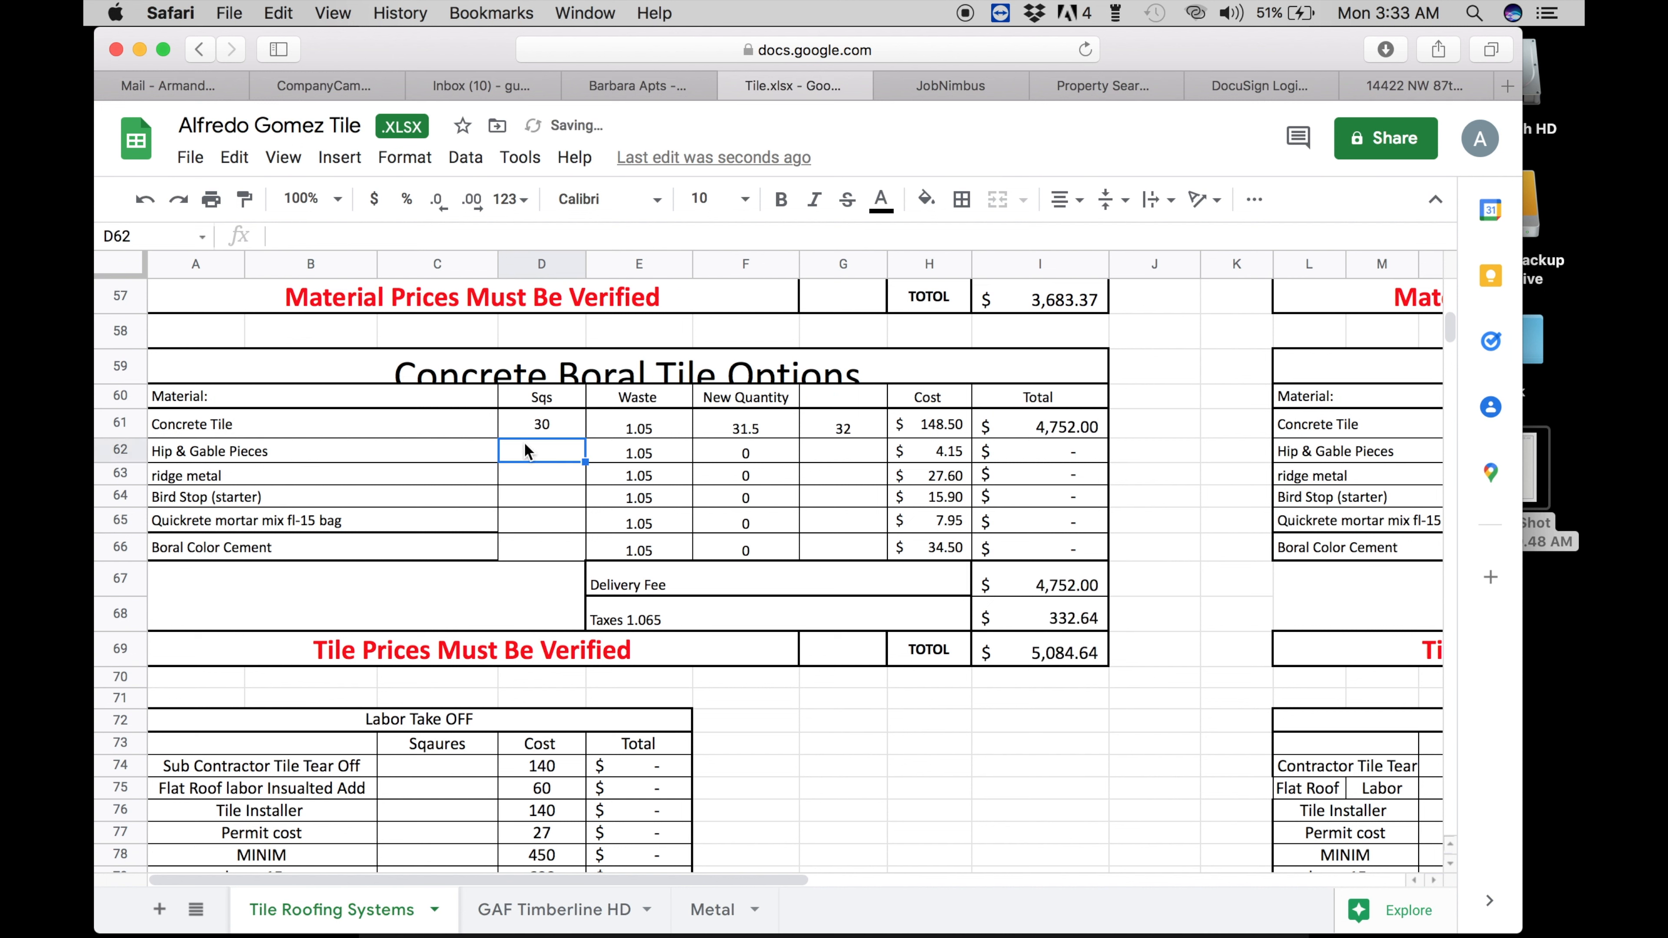
- Check the roof measurements screenshot, then enter Hip & Gable pieces as 136 with 129 ordered
click(1532, 473)
key(space)
key(space)
key(space)
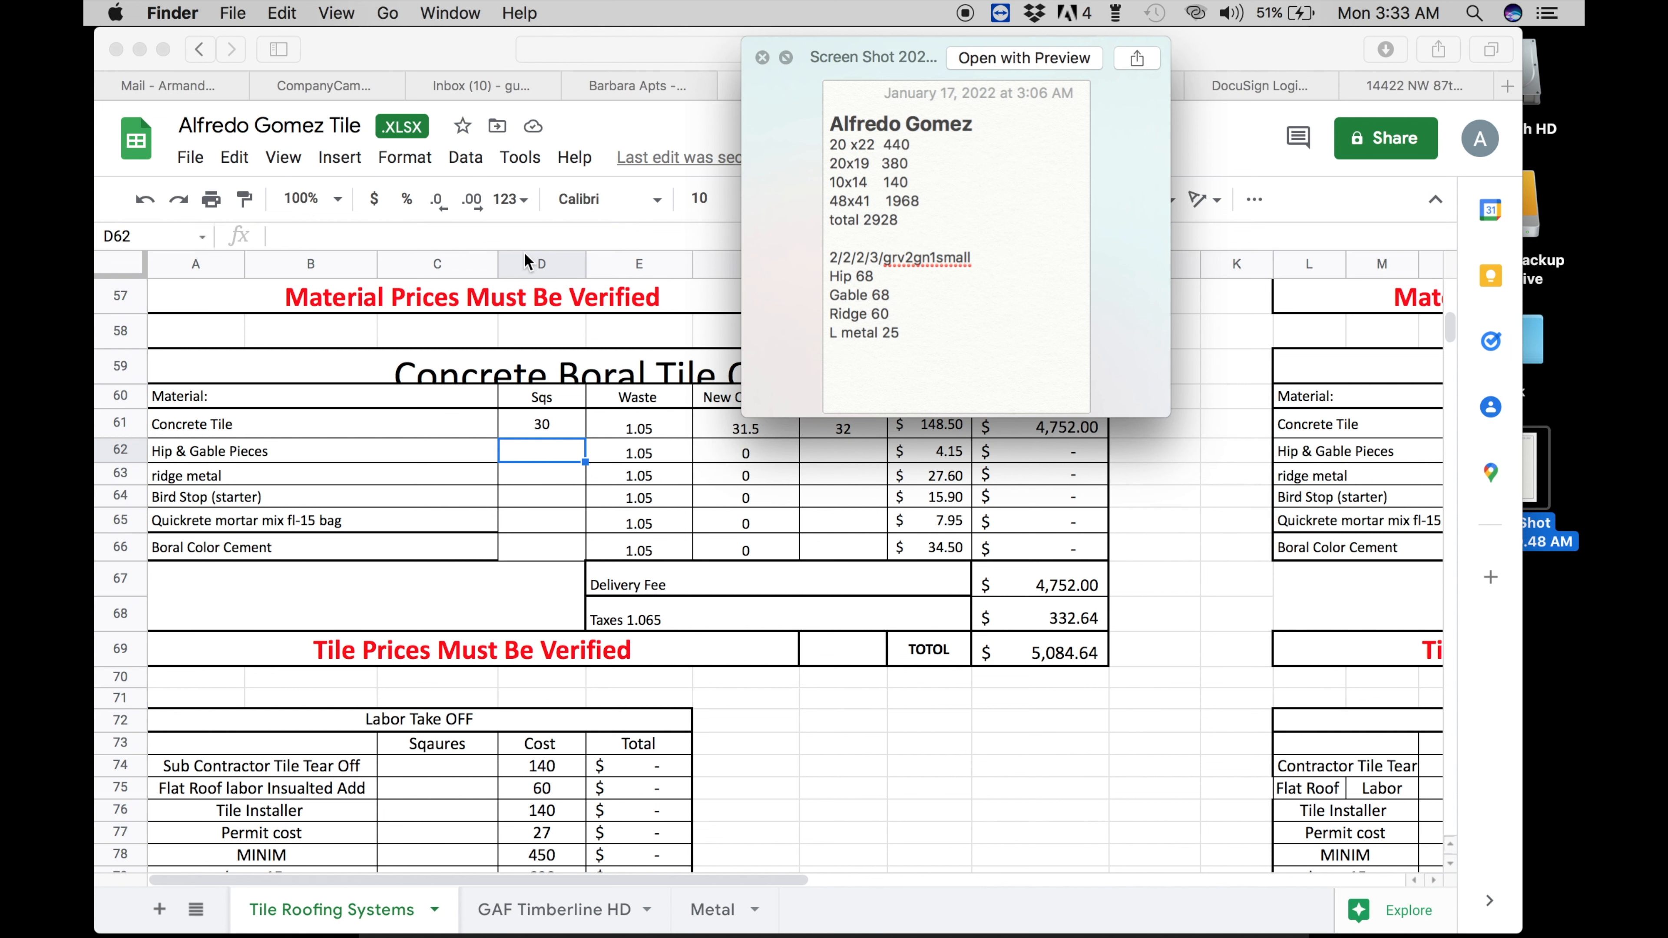
click(536, 447)
text(136)
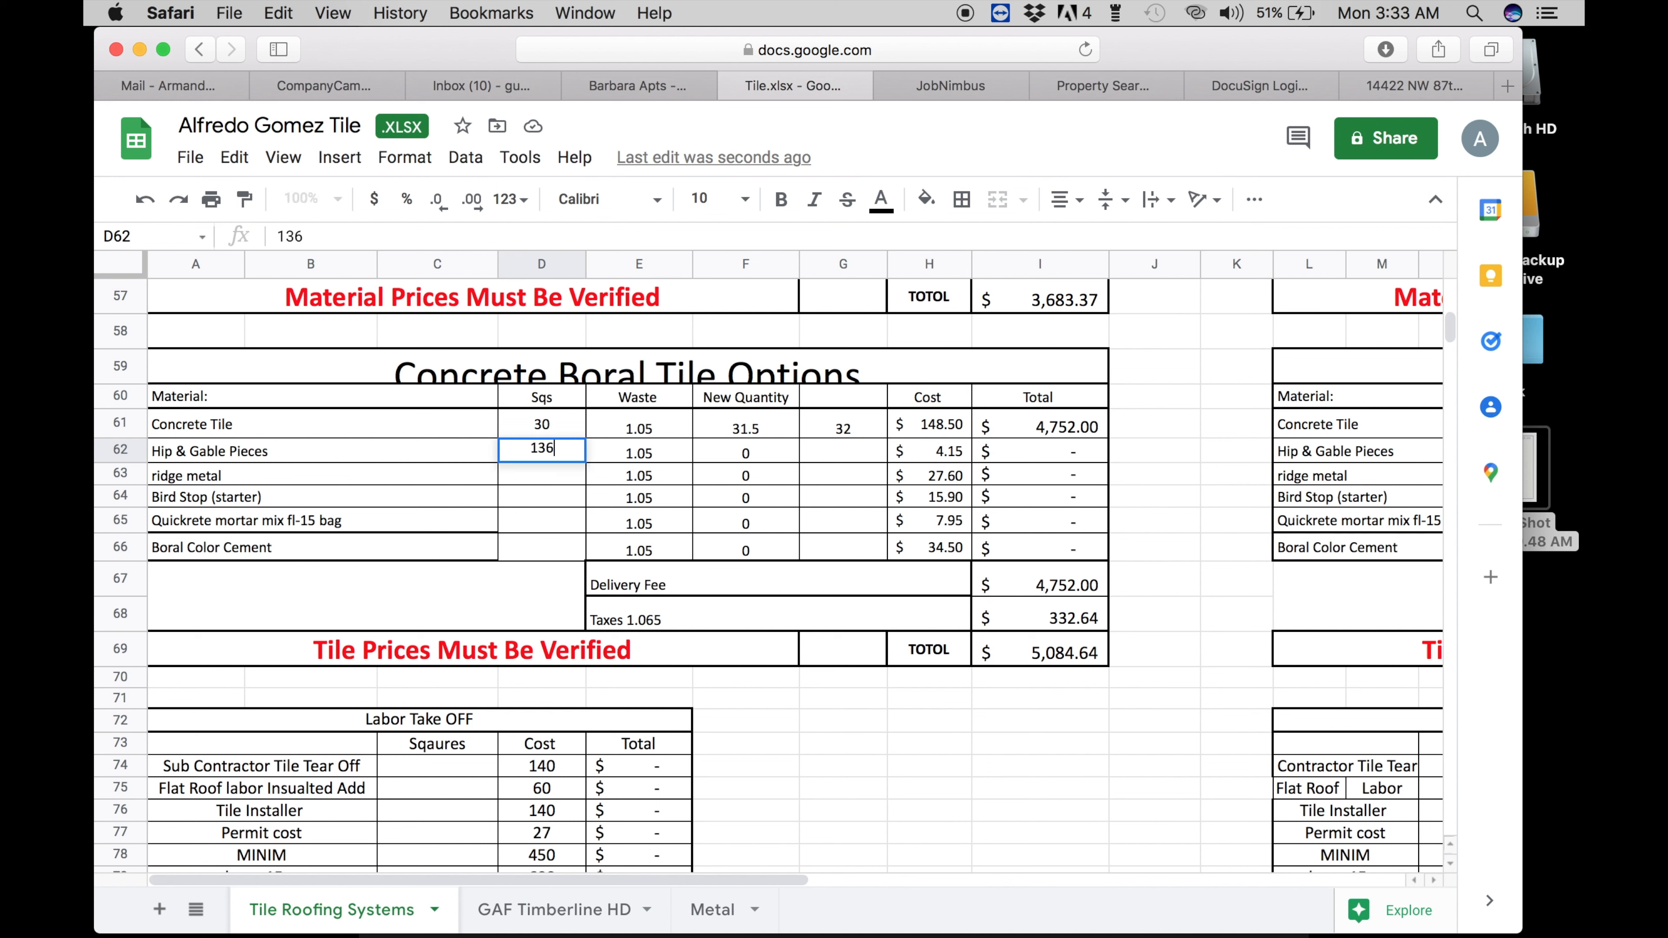
key(Return)
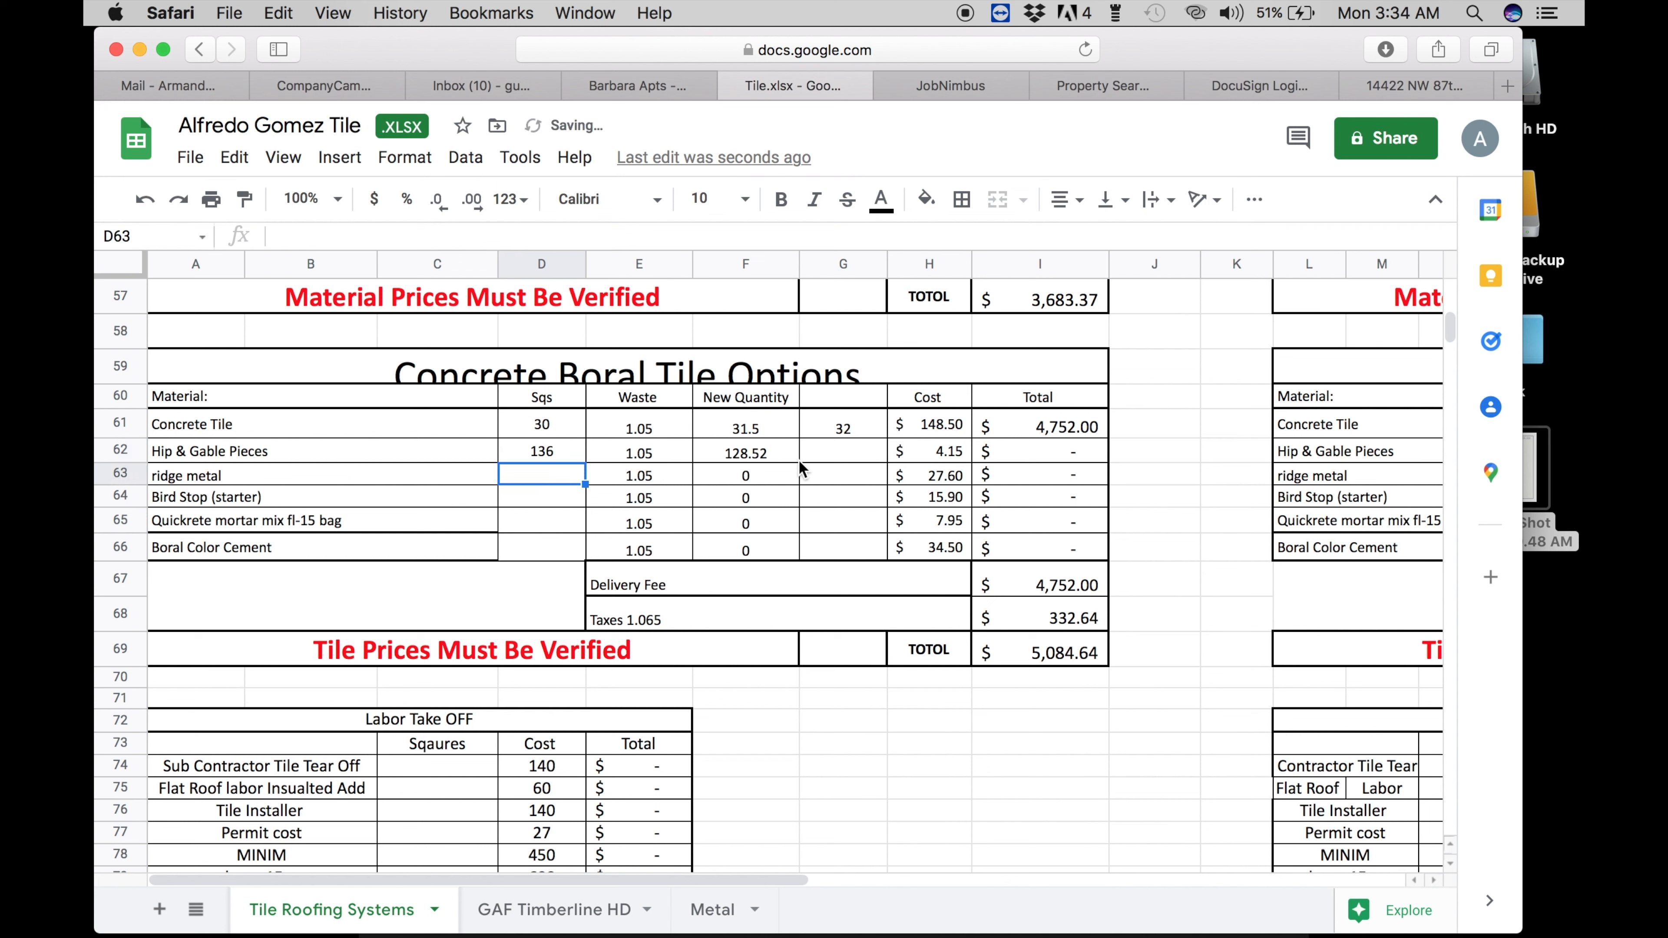
click(827, 468)
text(129)
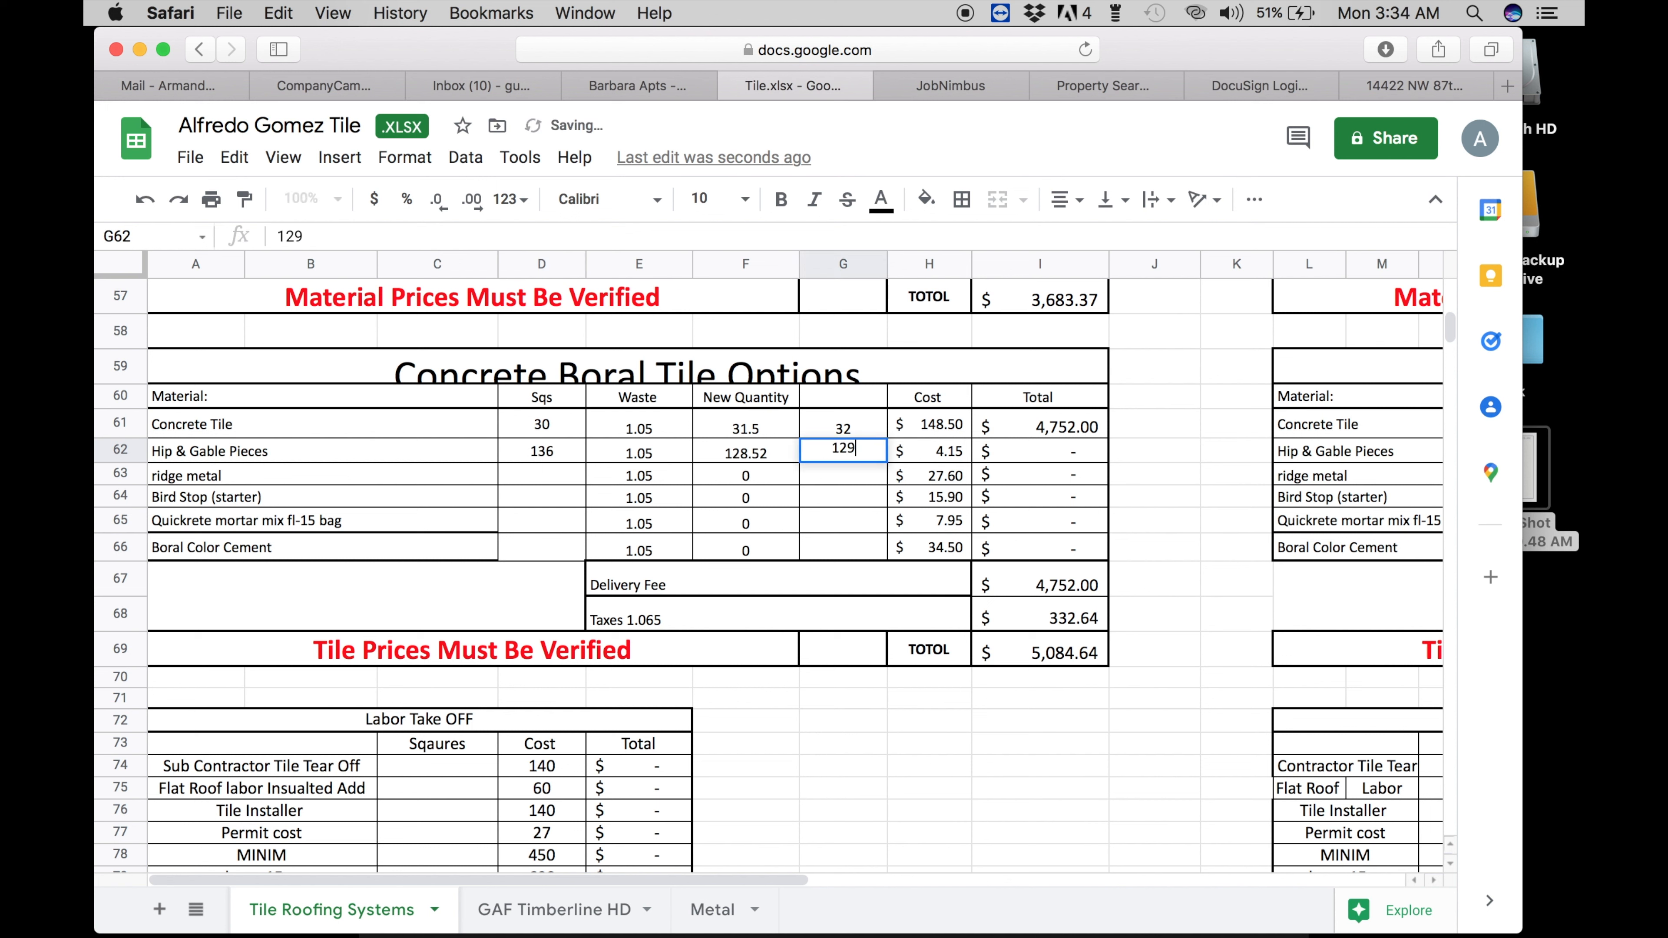
key(Return)
- Recheck the screenshot and enter ridge metal as 196 Sqs with 21 ordered
click(512, 480)
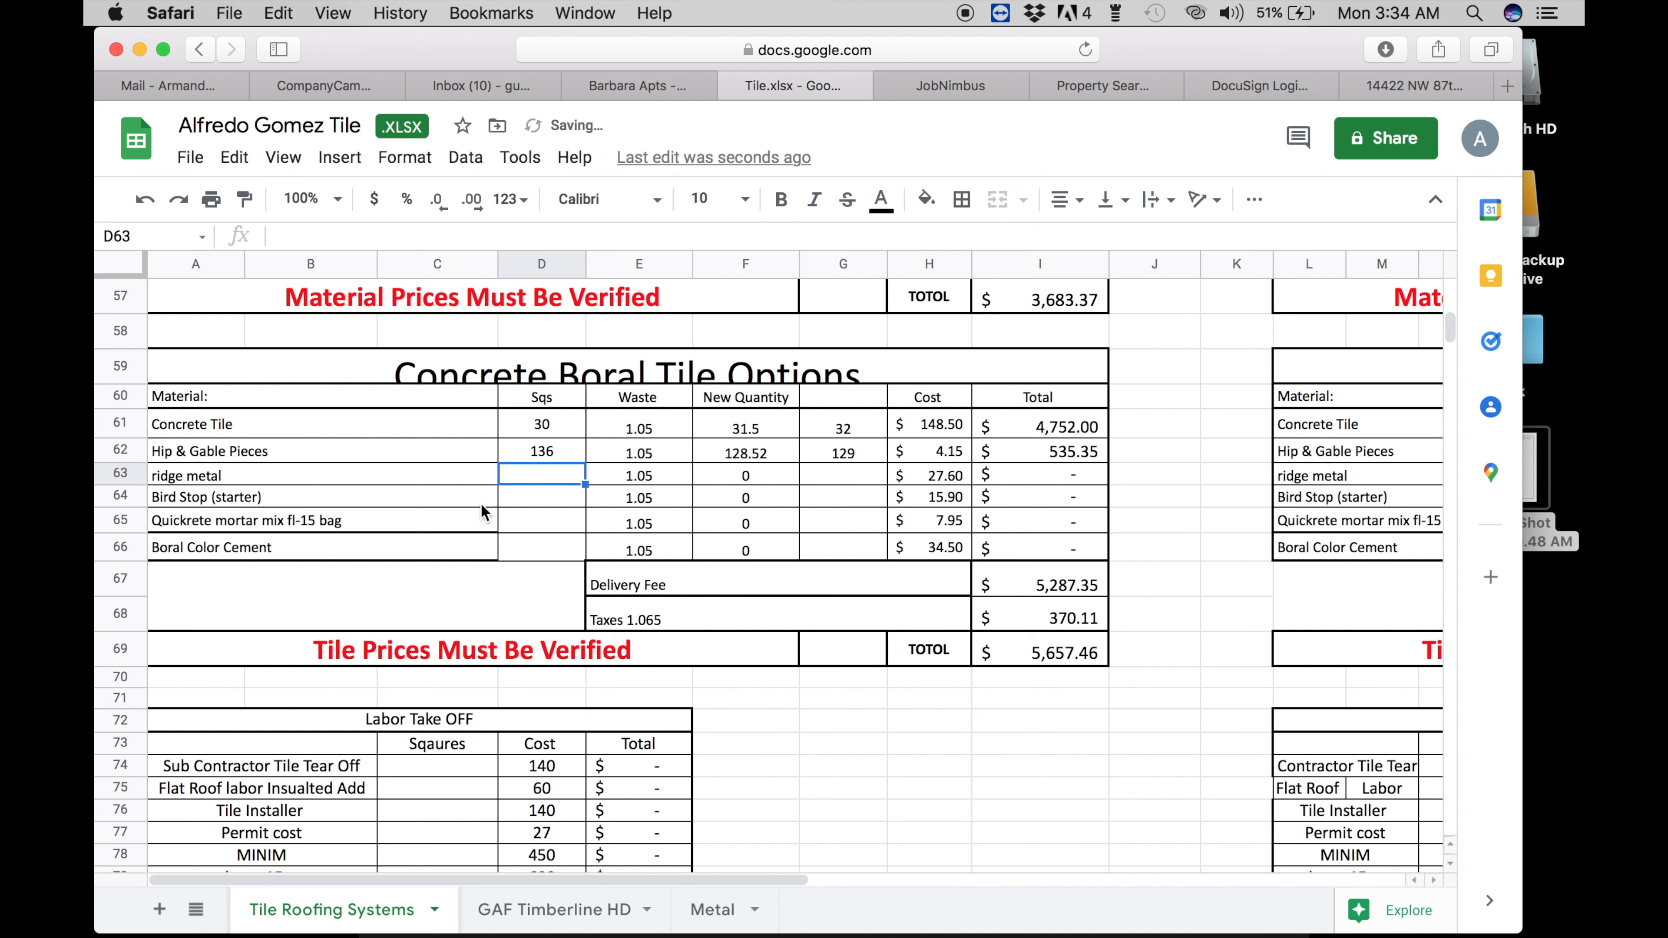
click(1540, 485)
key(space)
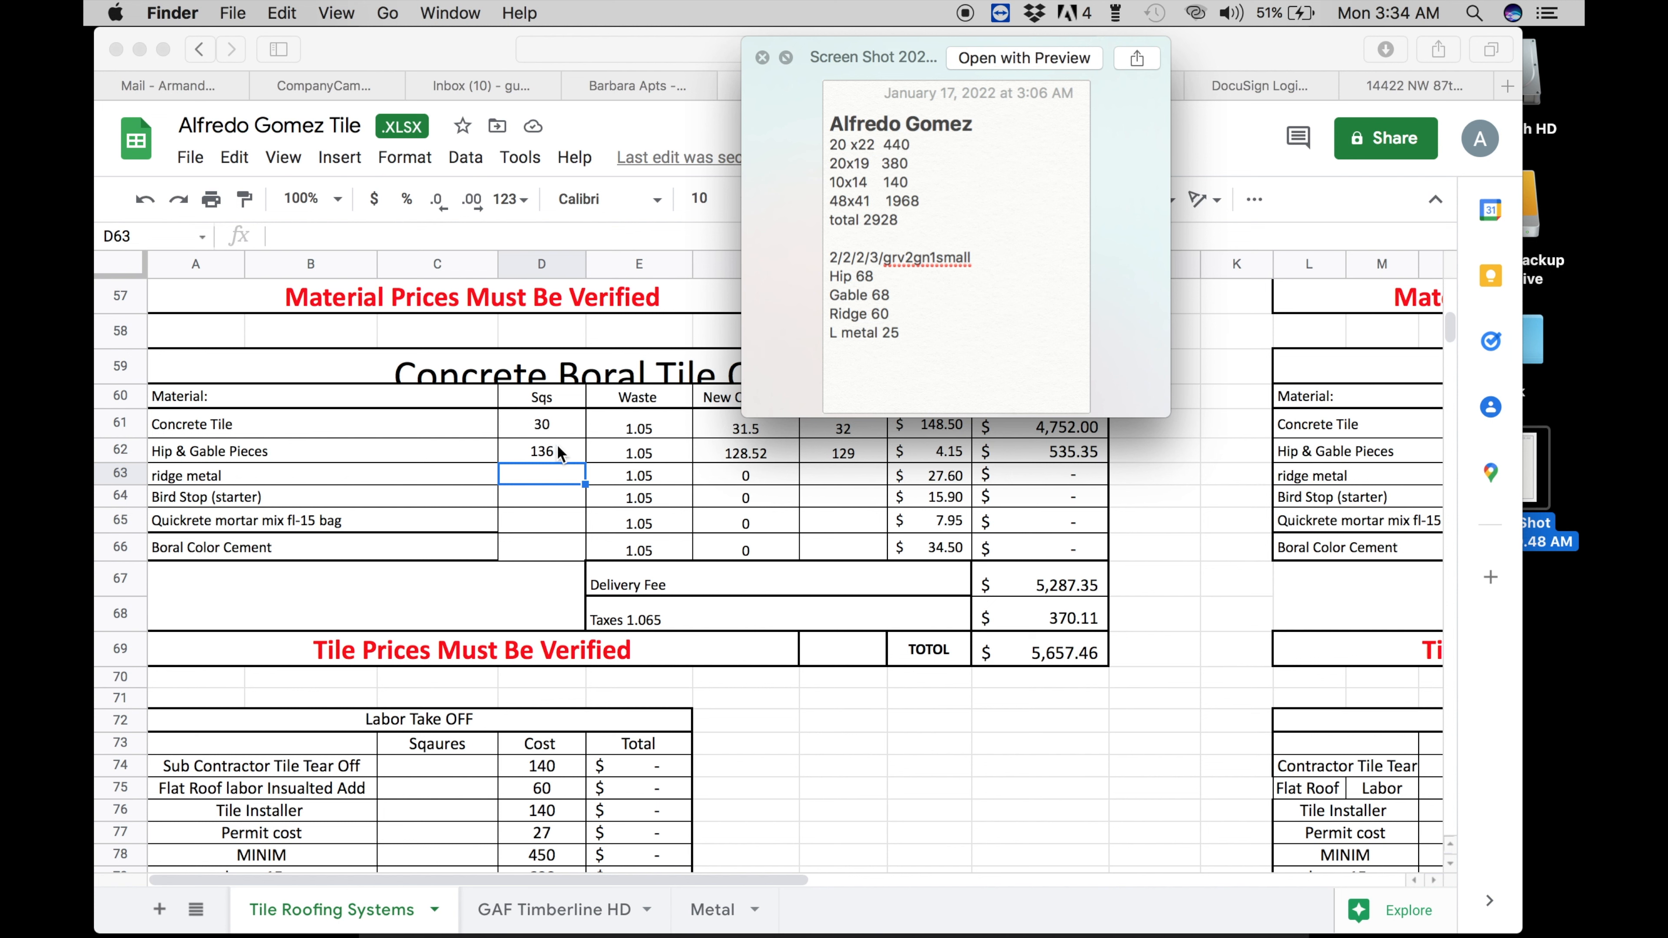
click(551, 468)
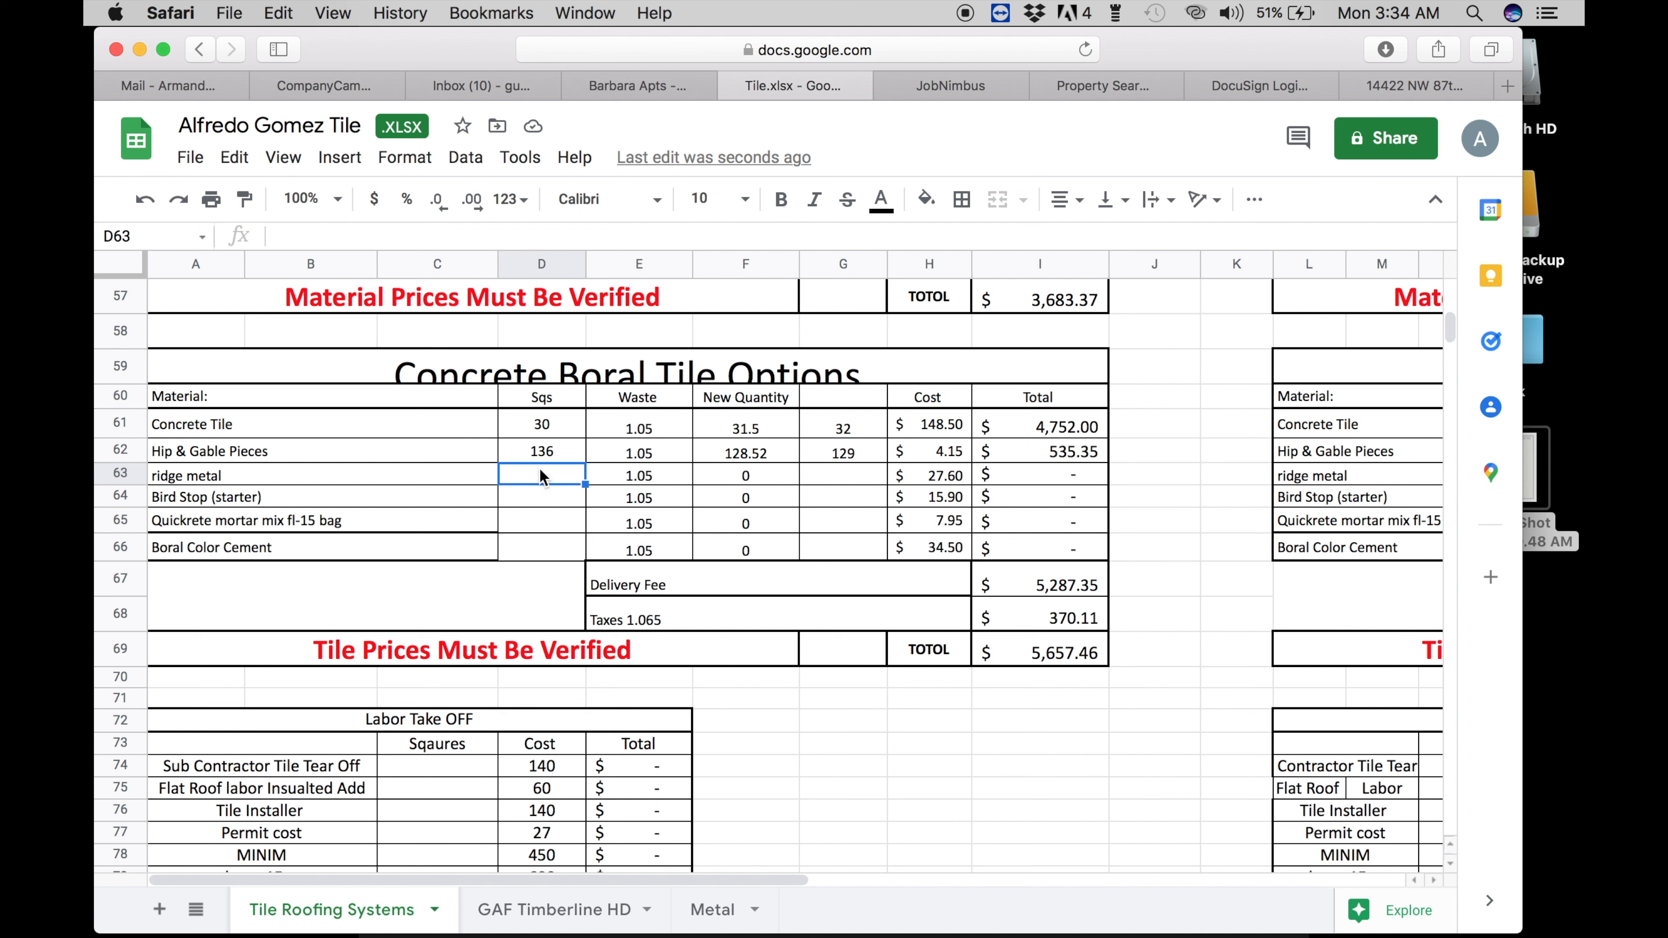
text(196)
key(Return)
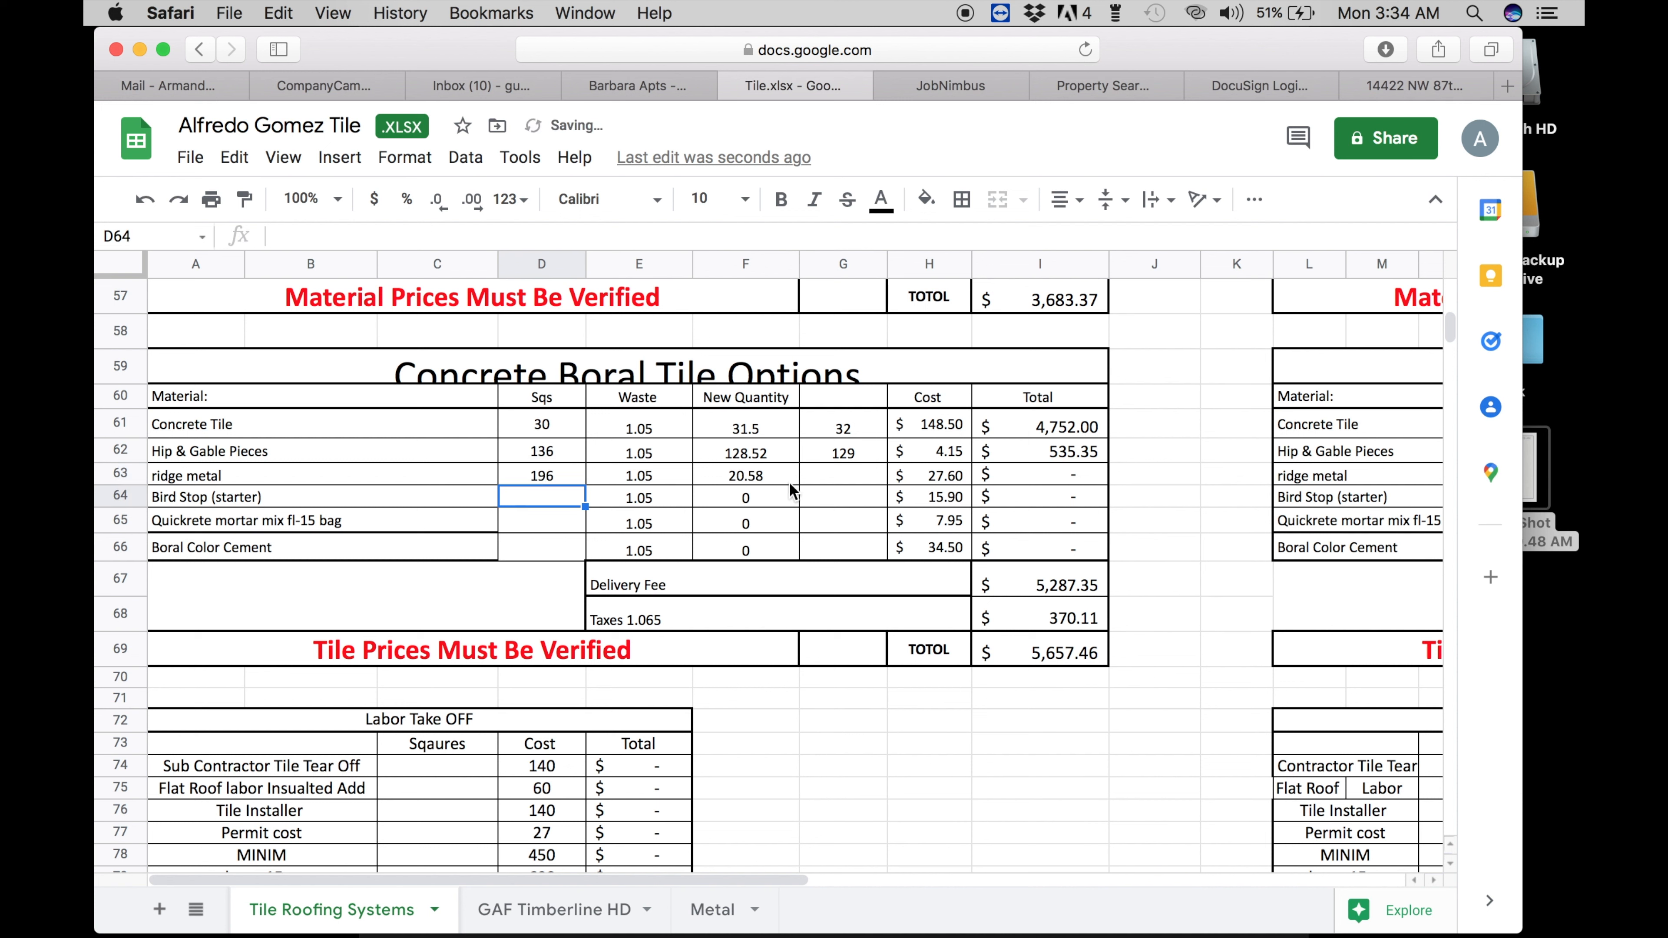
click(818, 480)
text(21)
key(Return)
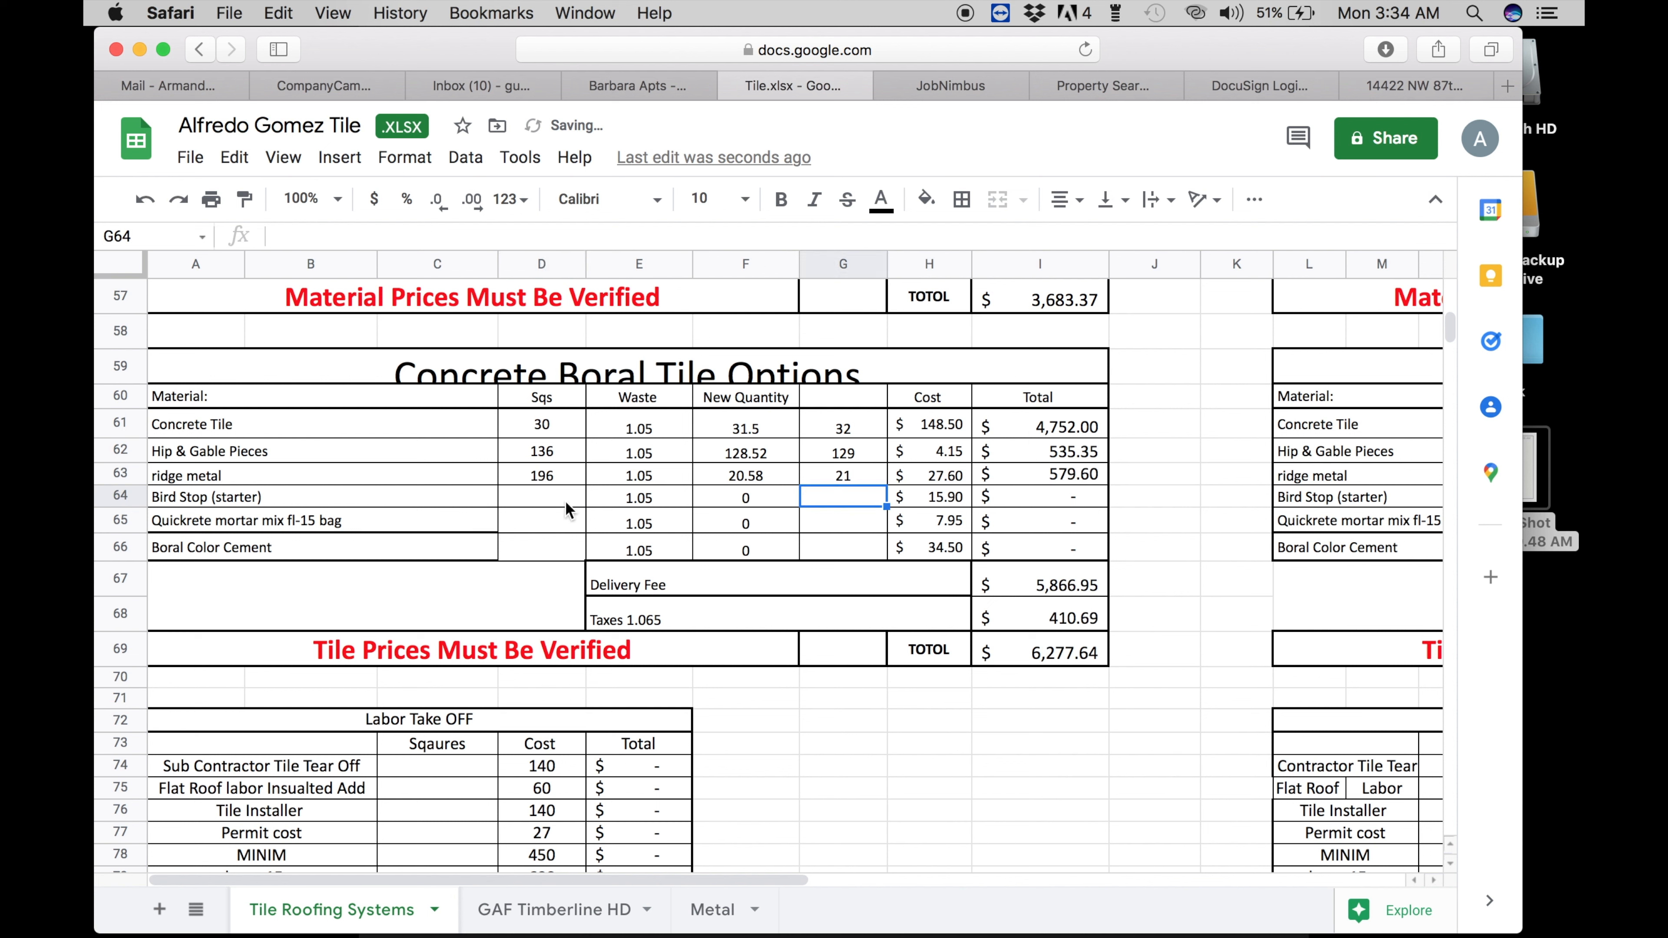
- Select the Bird Stop Sqs cell and preview the roof measurements screenshot
click(515, 500)
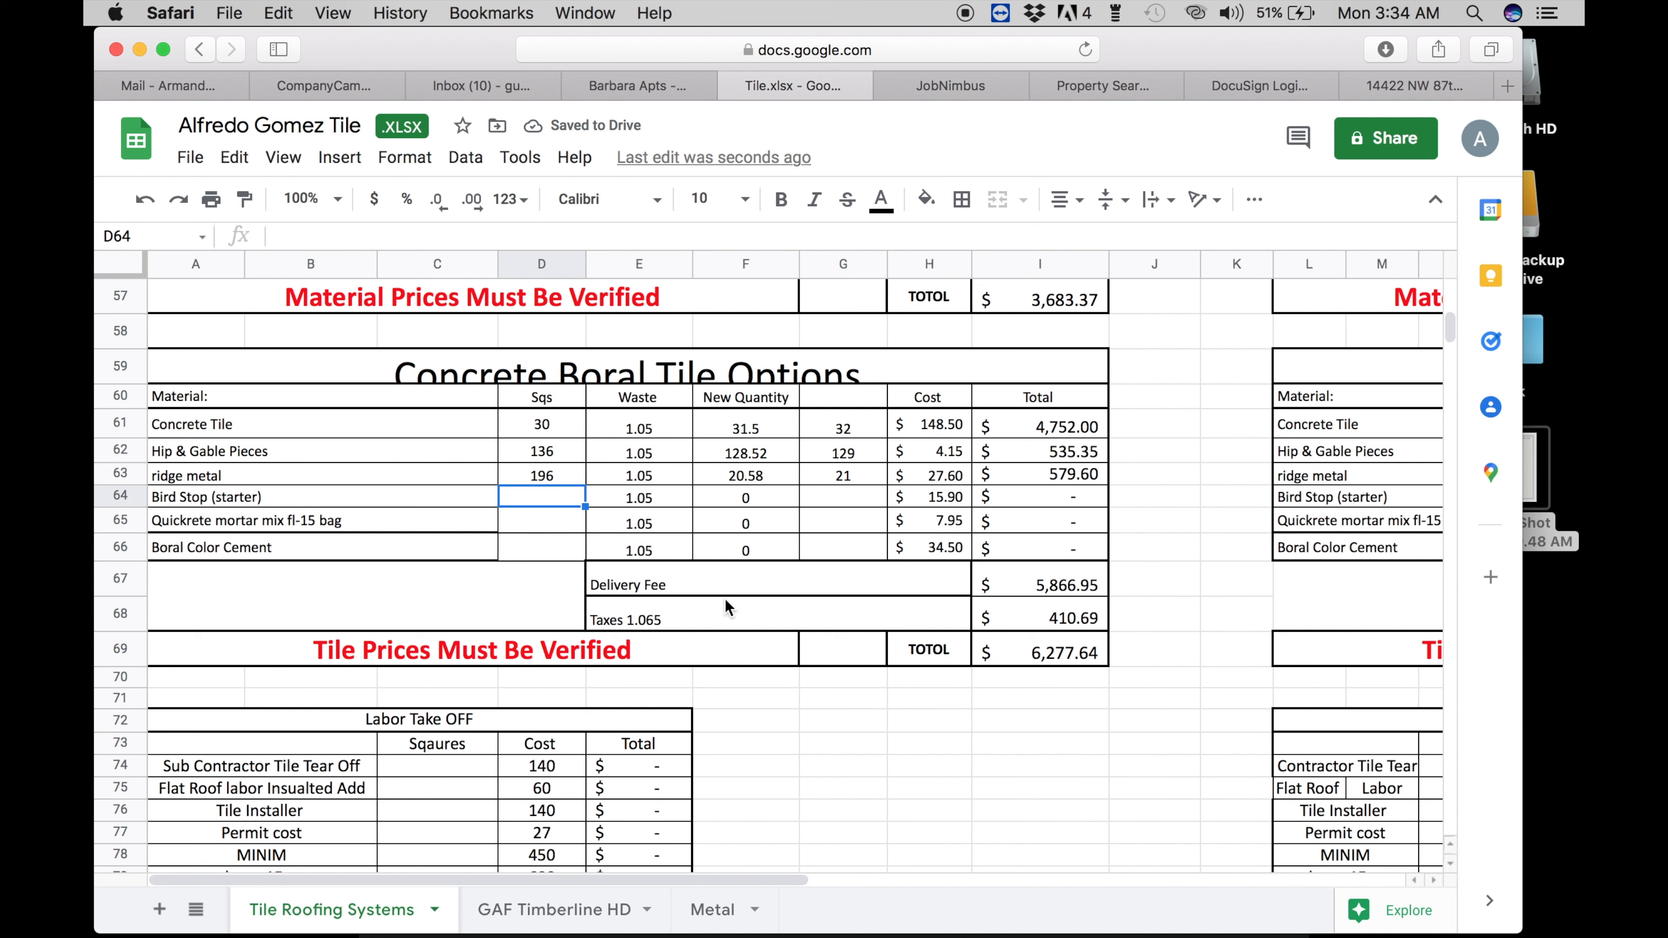
click(1532, 506)
key(space)
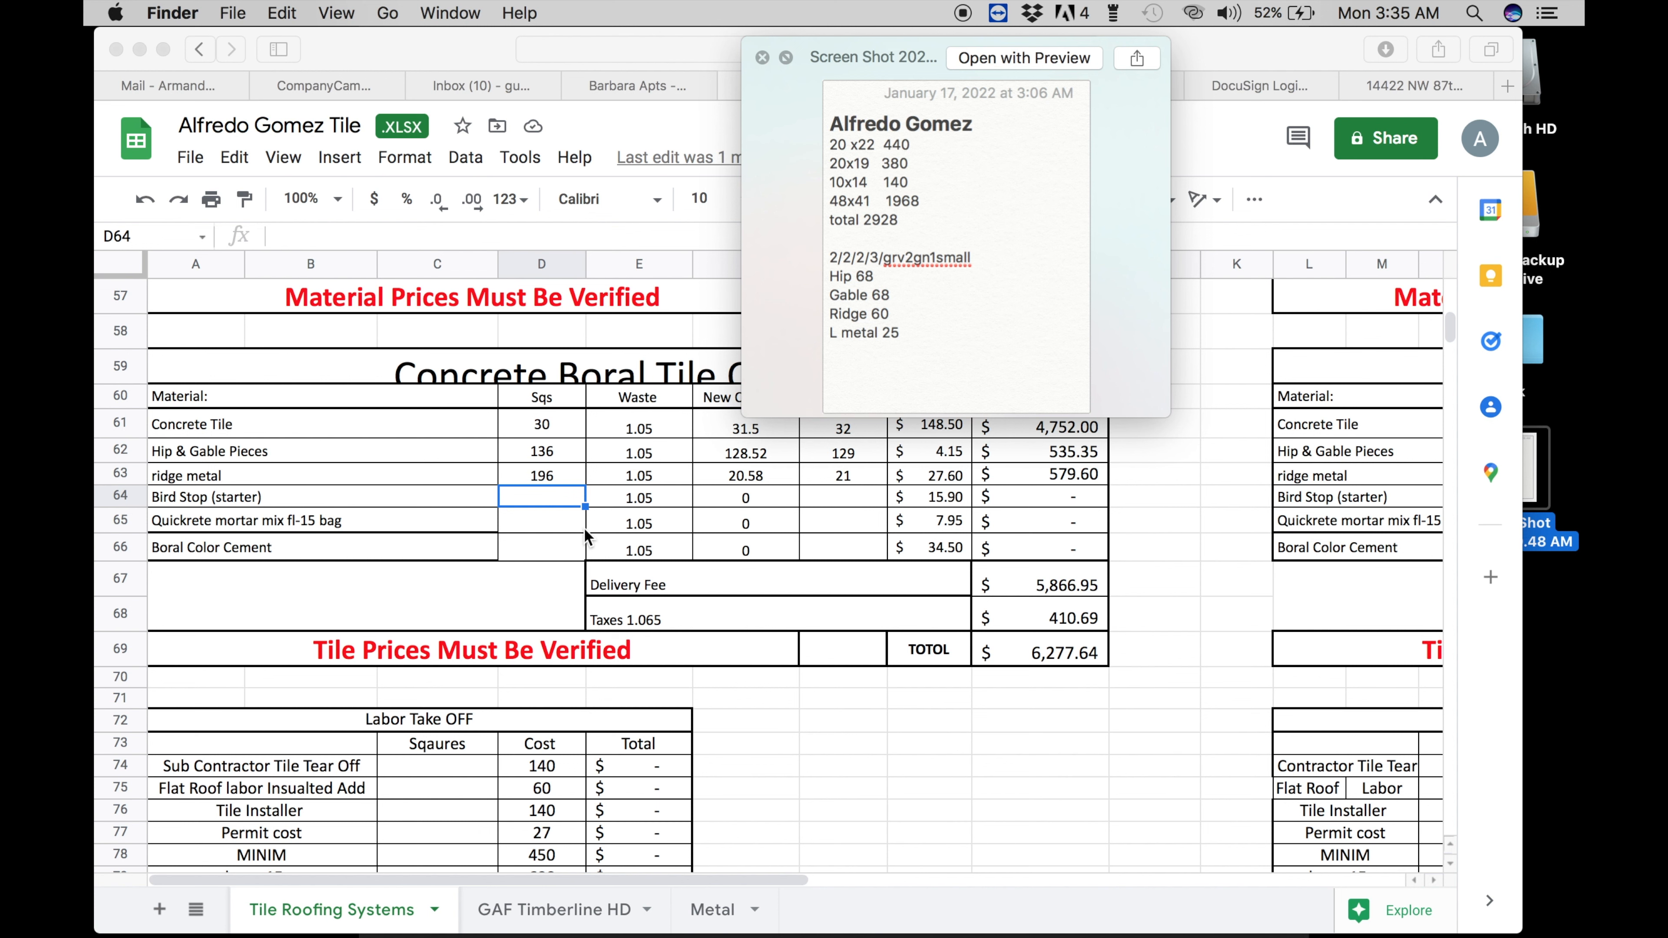
- Enter Bird Stop as 230 Sqs with 25 ordered
key(Up)
click(550, 497)
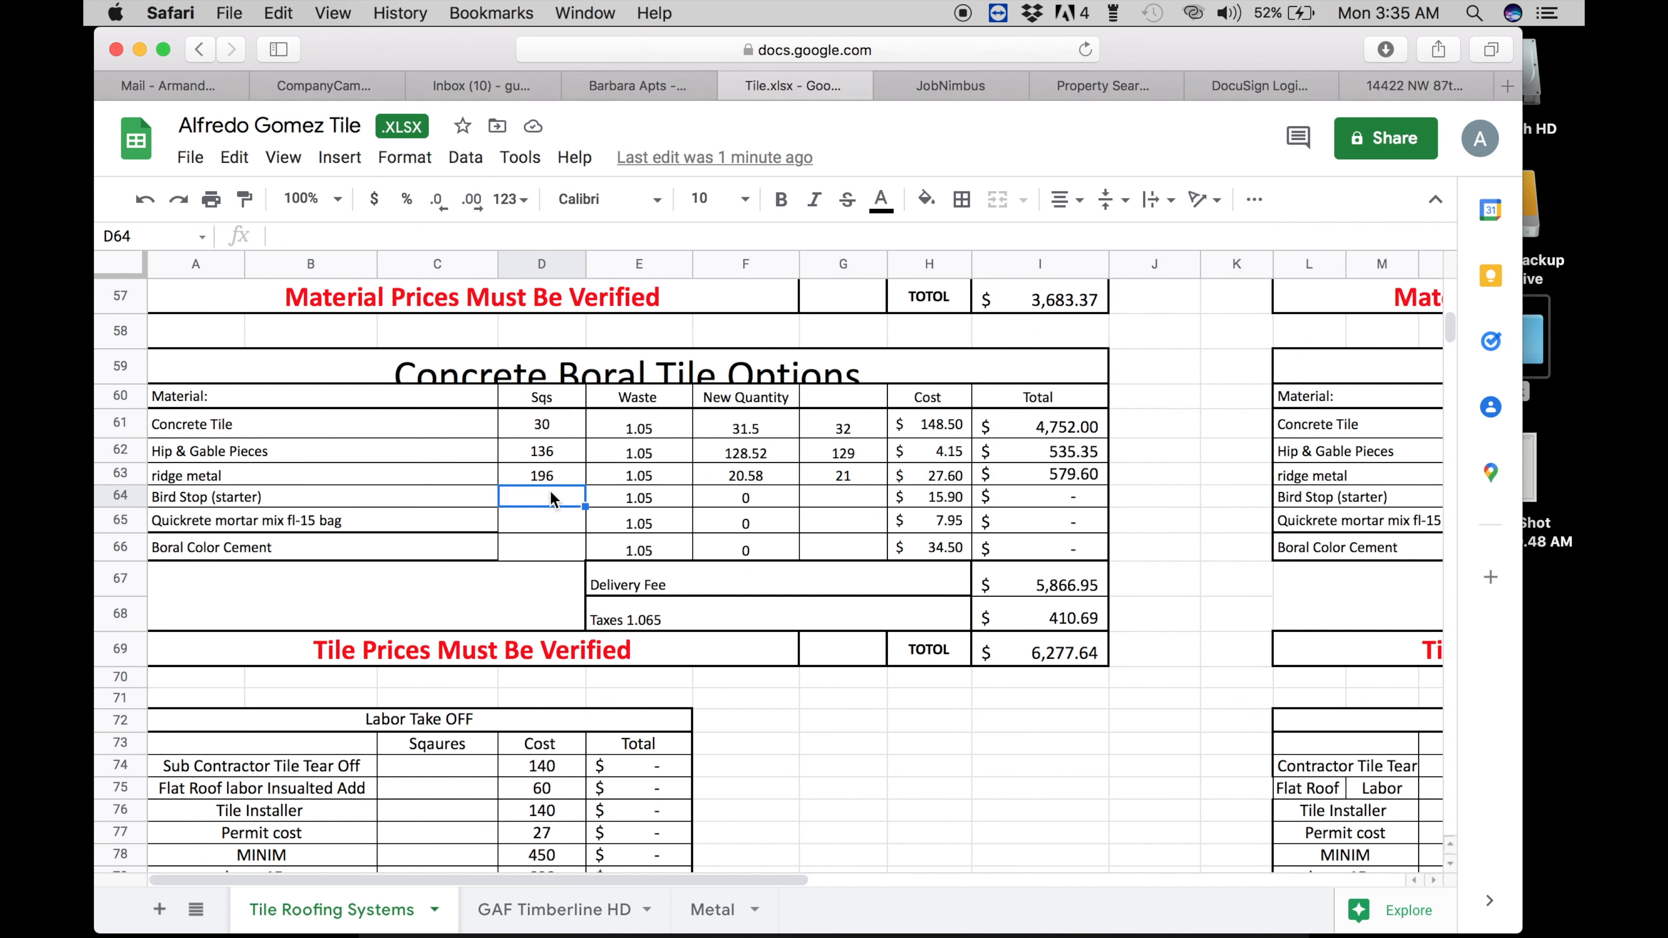
text(230)
key(Return)
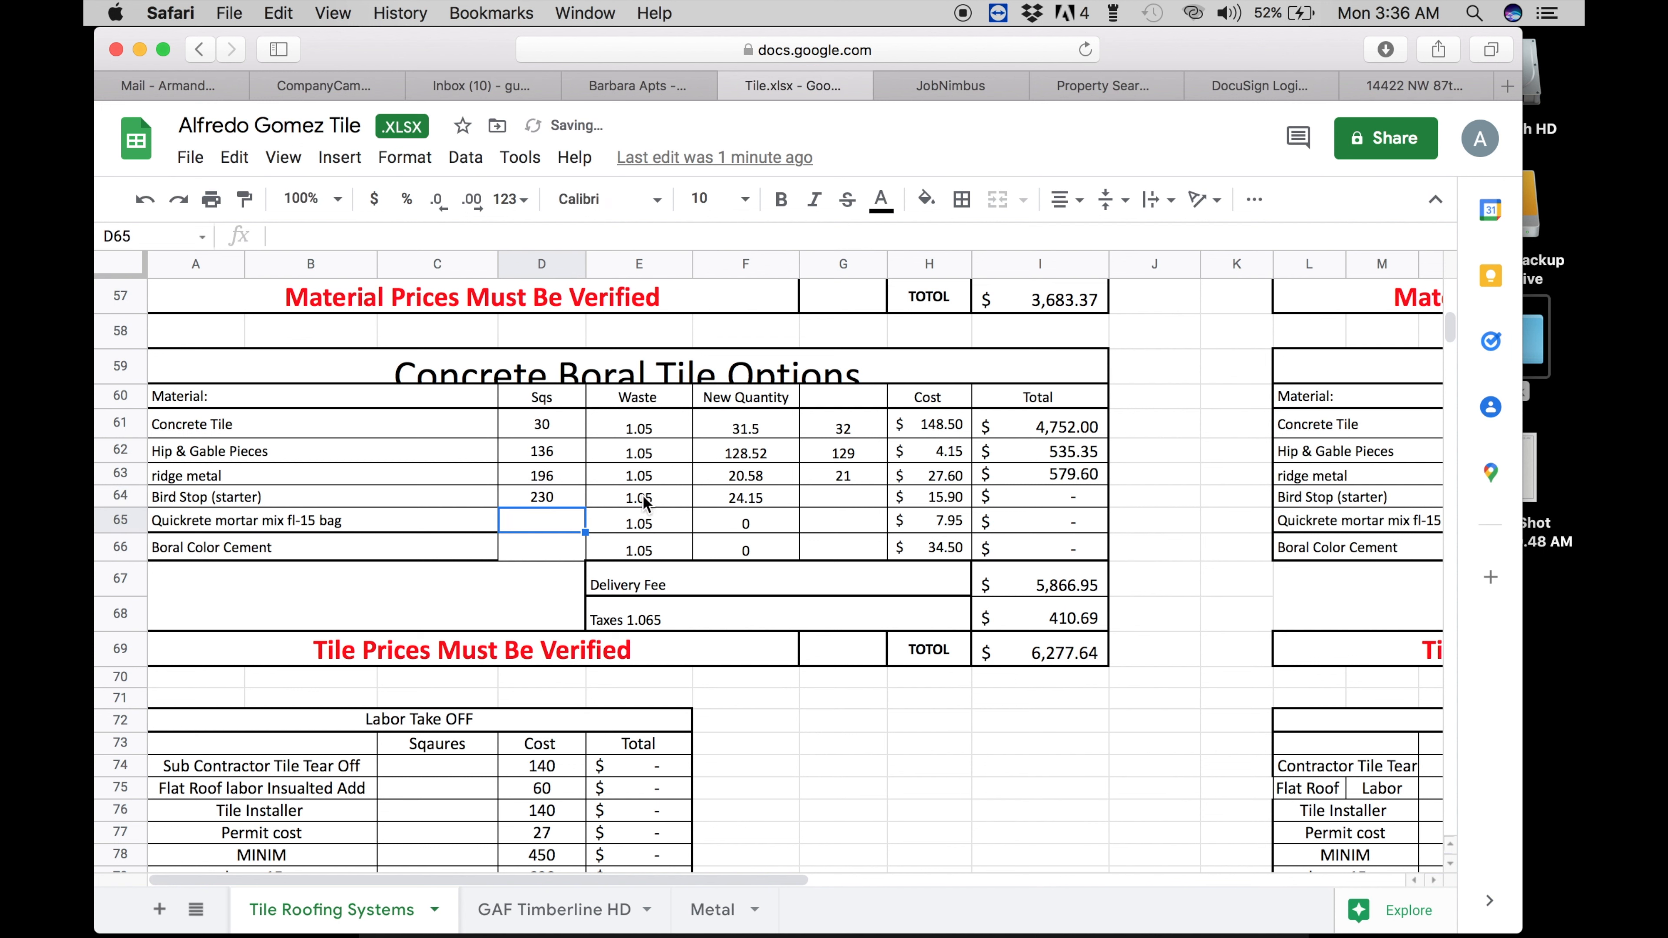
click(818, 501)
text(25)
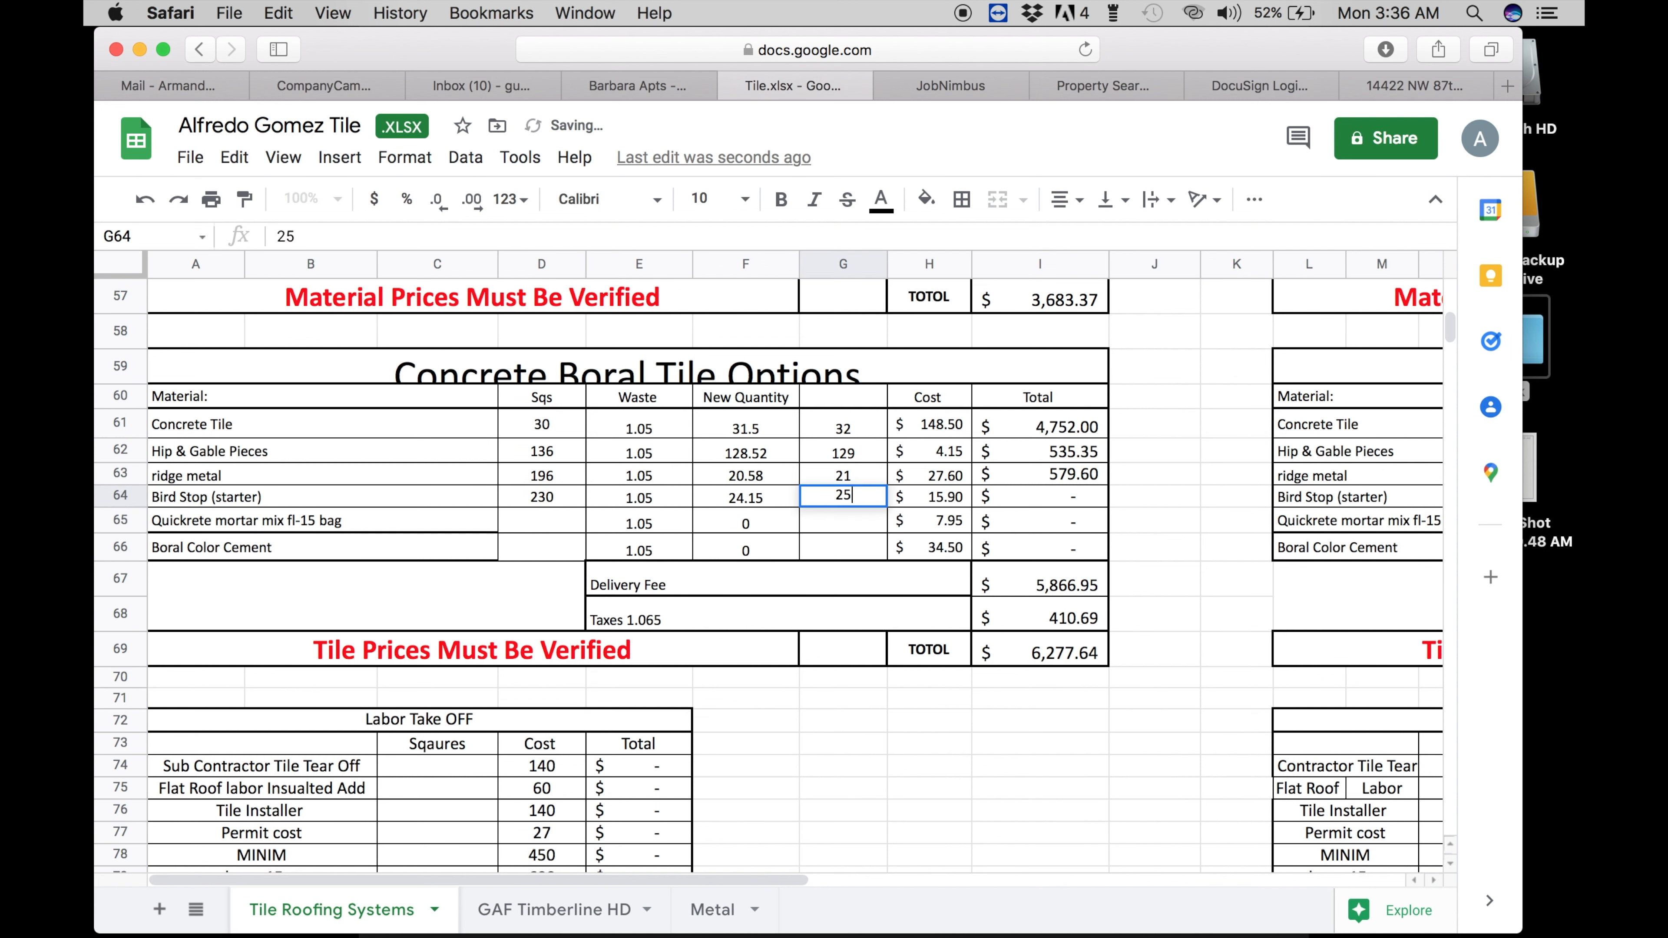
key(Return)
click(519, 527)
click(560, 500)
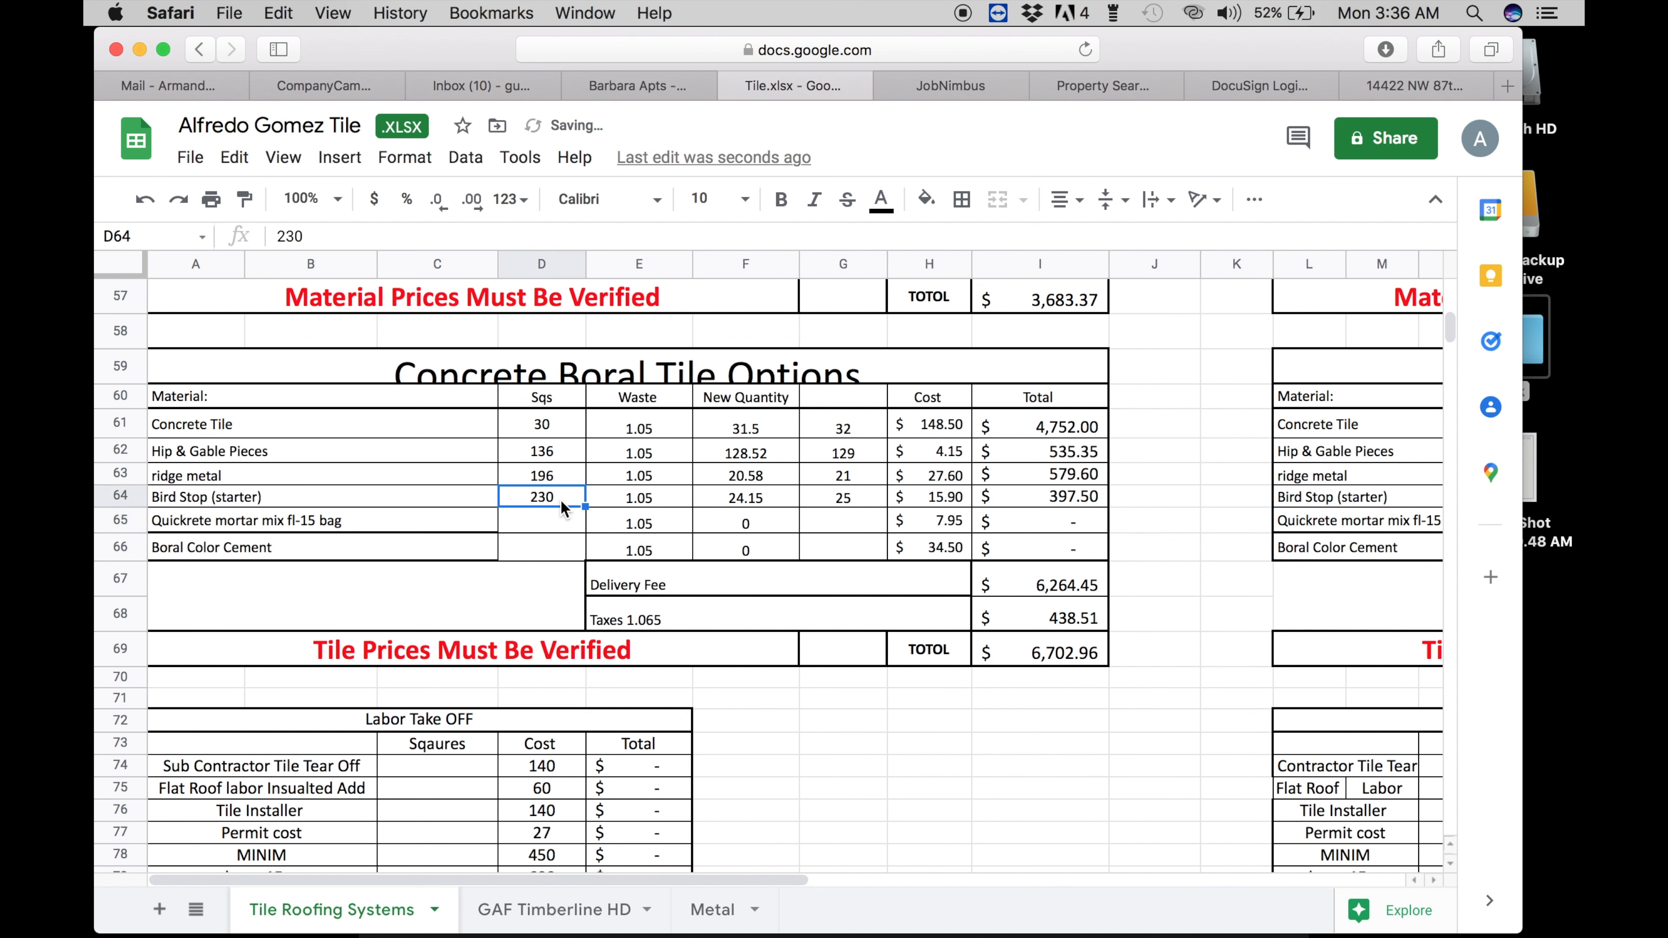
- Scroll up and enter Eave Drip as 250 Sqs with 28 ordered
scroll(522, 488, up, 5)
scroll(522, 488, up, 12)
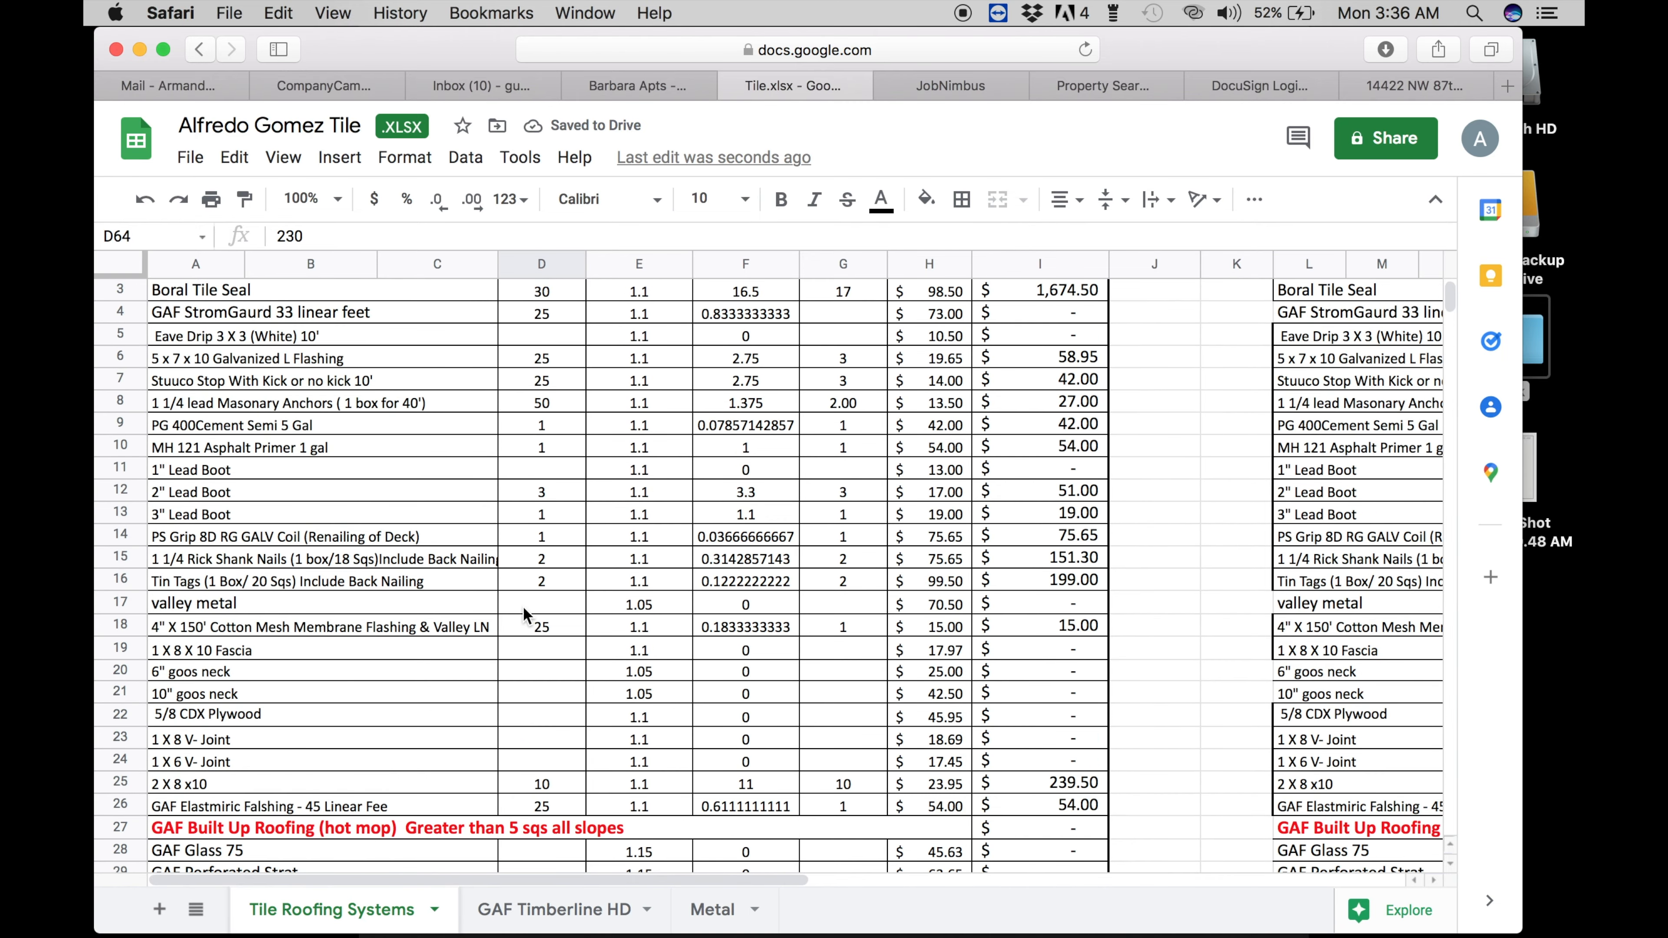
click(533, 401)
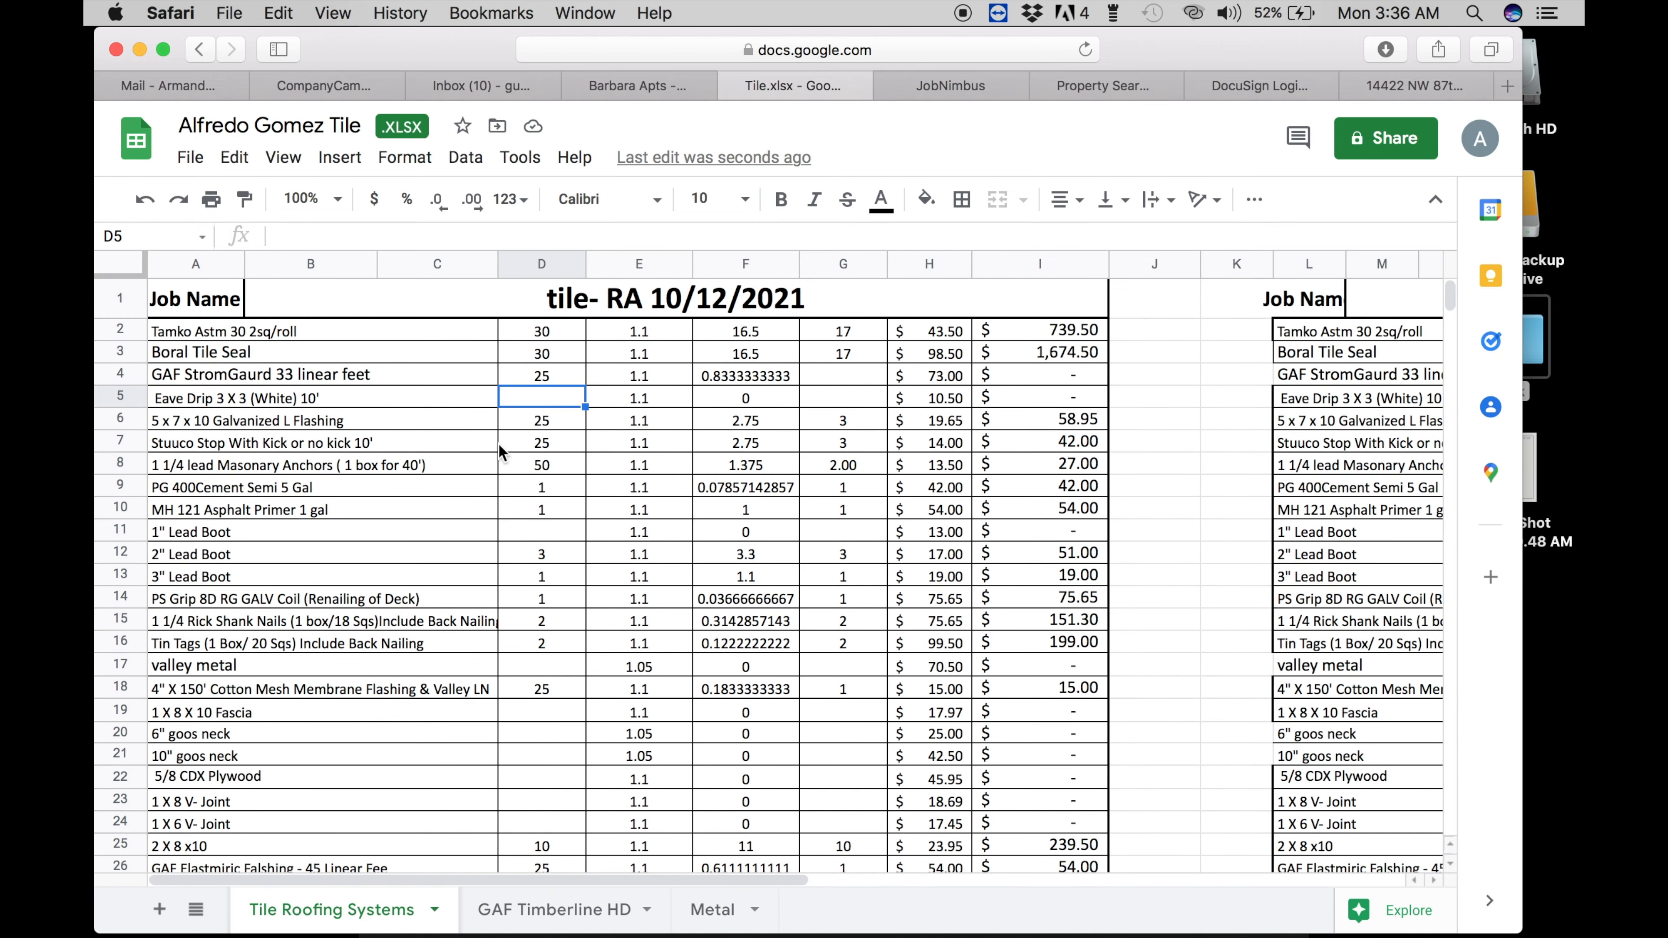
text(230)
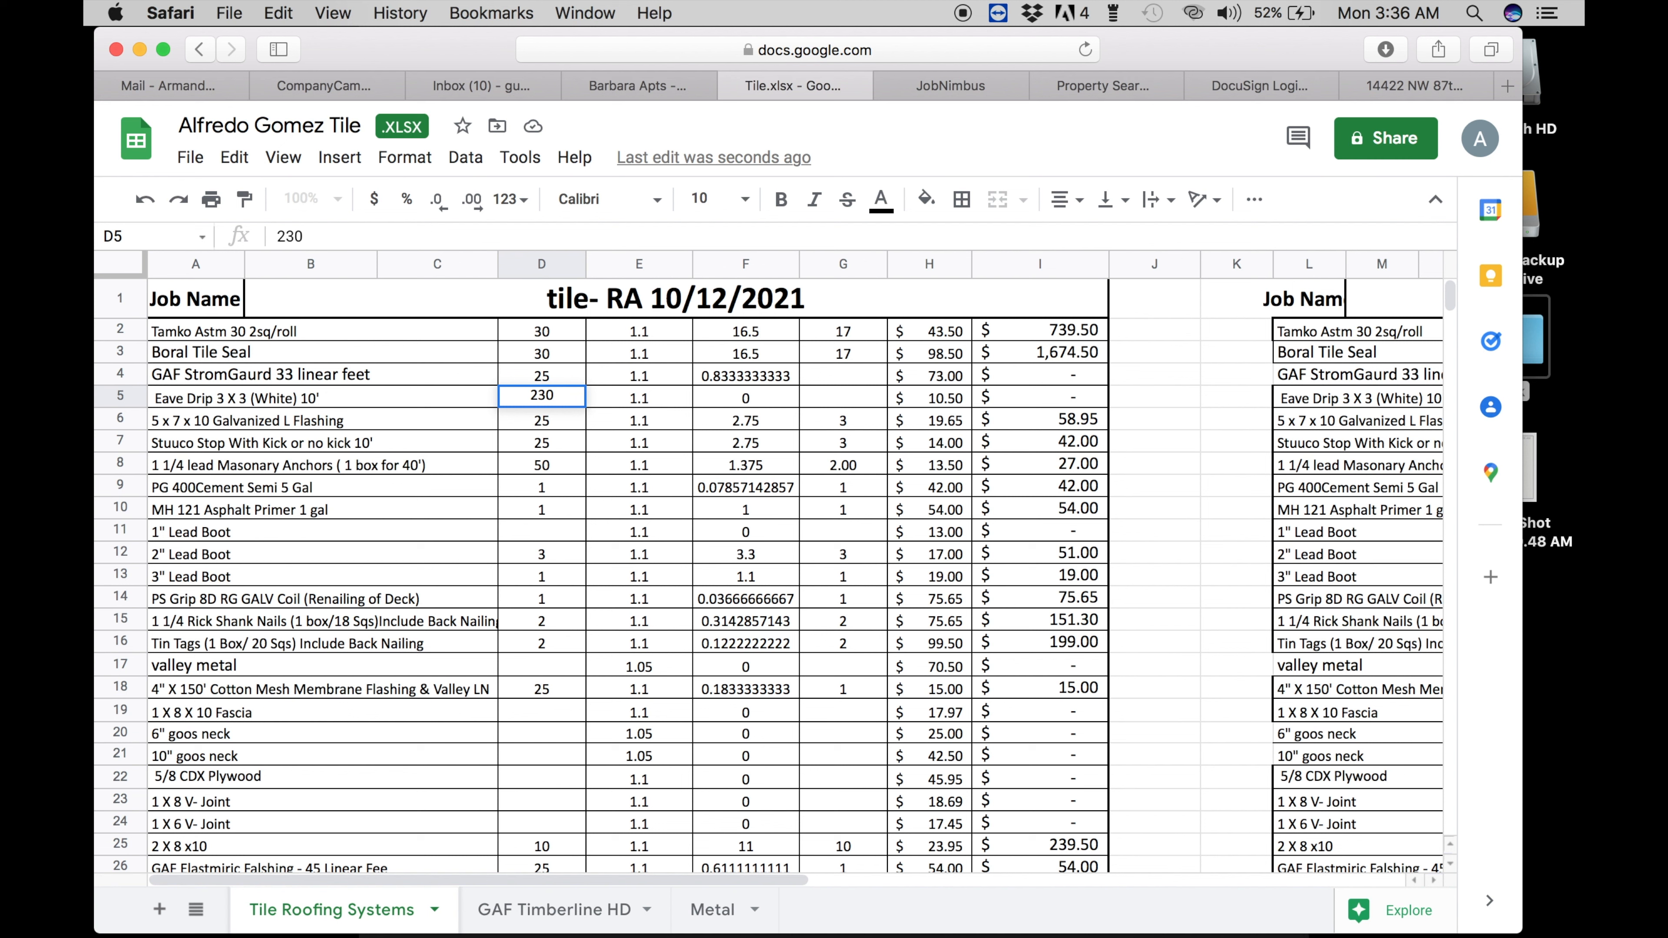
key(BackSpace)
key(BackSpace)
text(50)
key(Return)
click(843, 402)
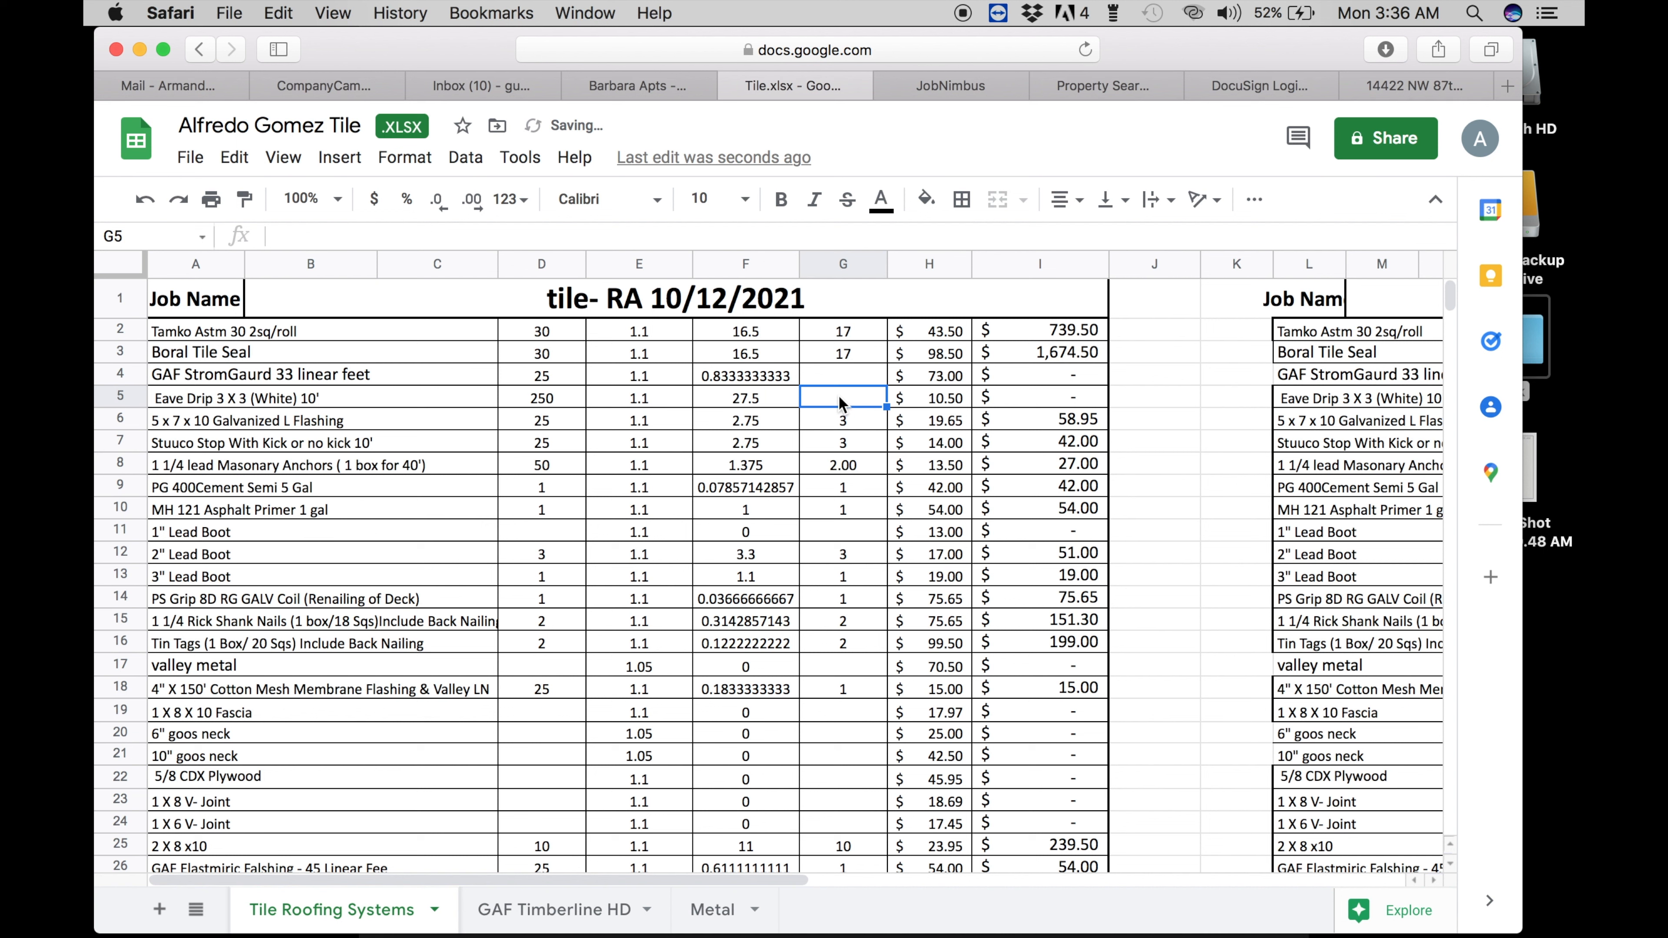
text(28)
key(Return)
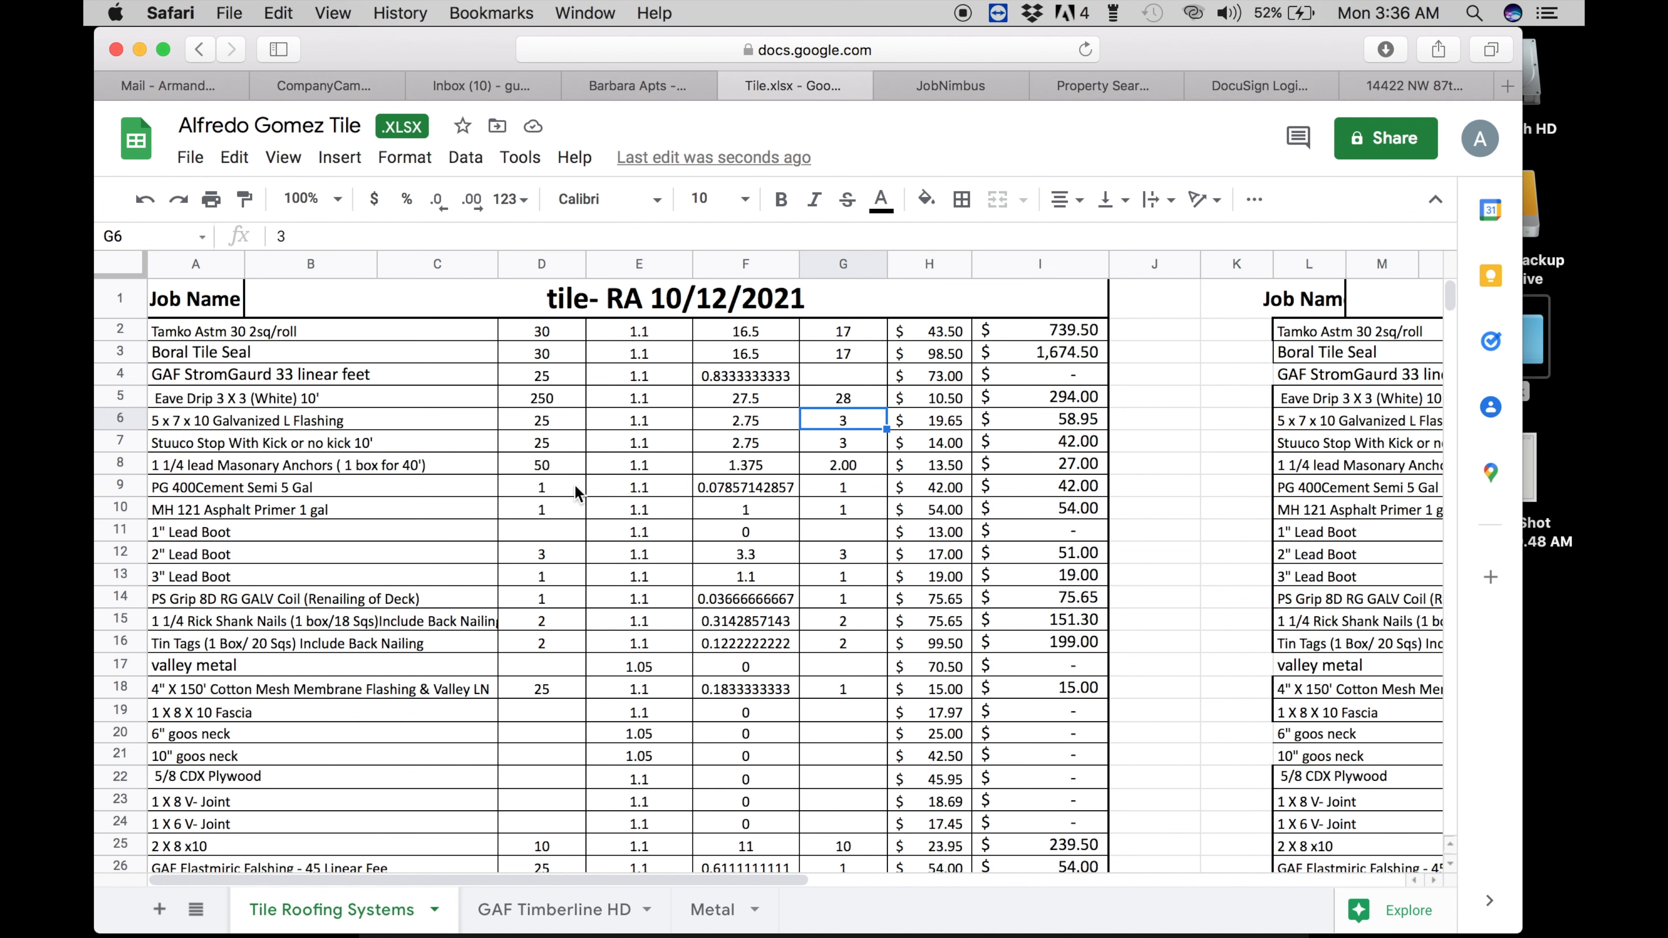
- Scroll down to the Quickrete mortar mix row and enter 20 Sqs with 21 bags ordered
scroll(508, 547, down, 5)
scroll(508, 548, up, 5)
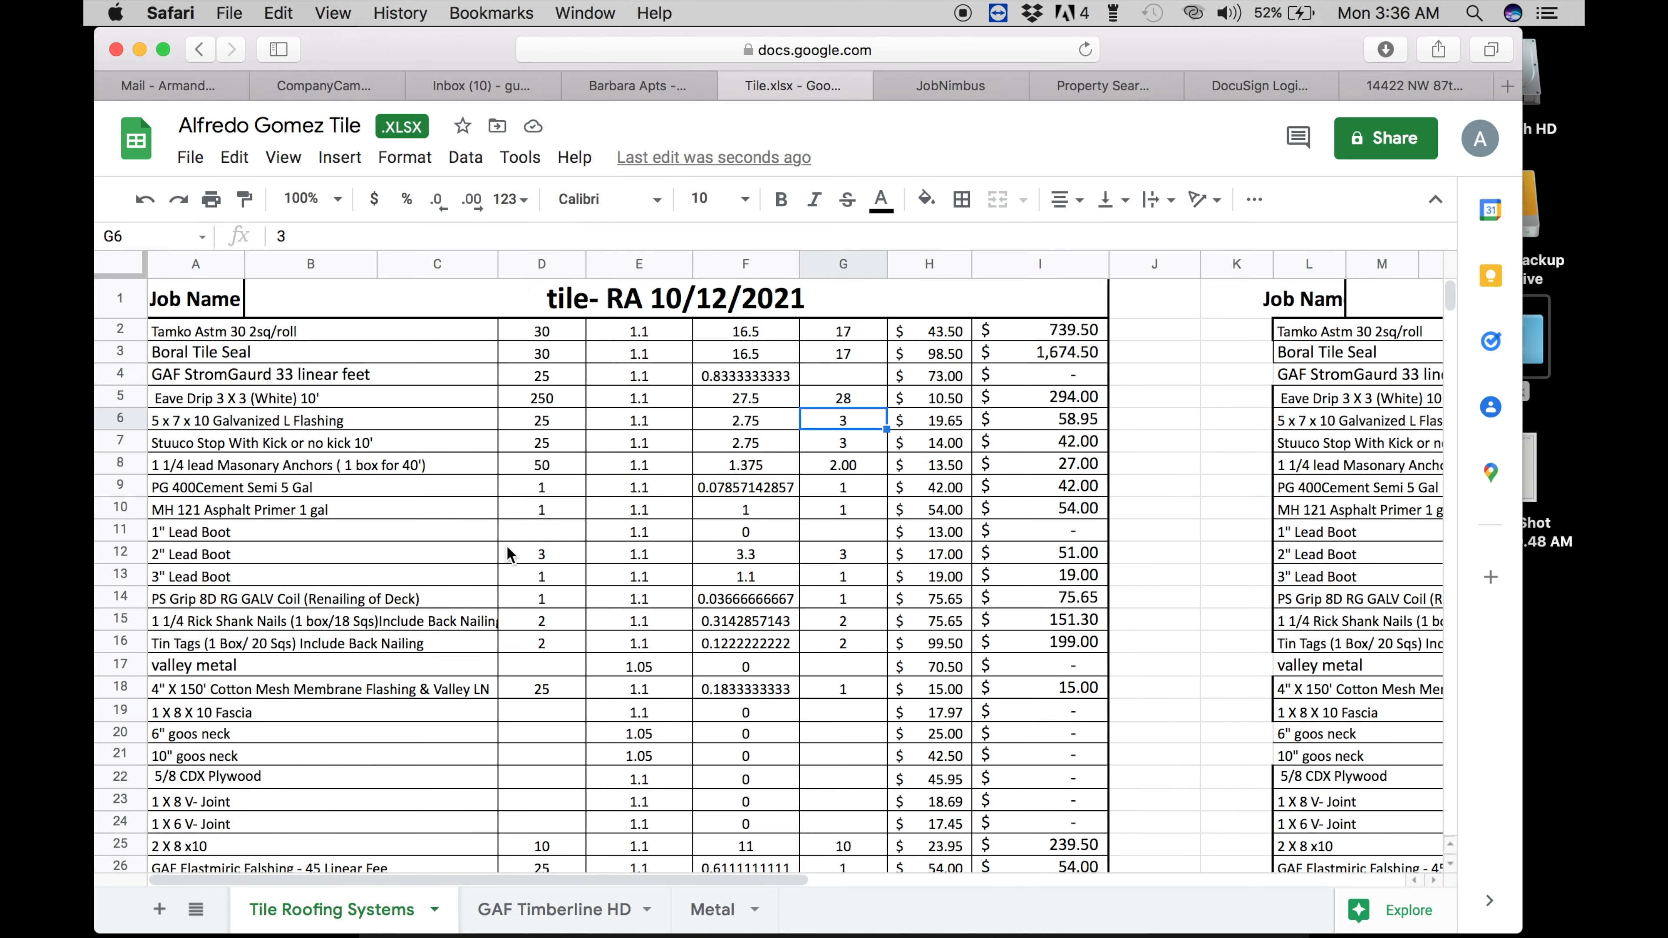
scroll(507, 551, down, 3)
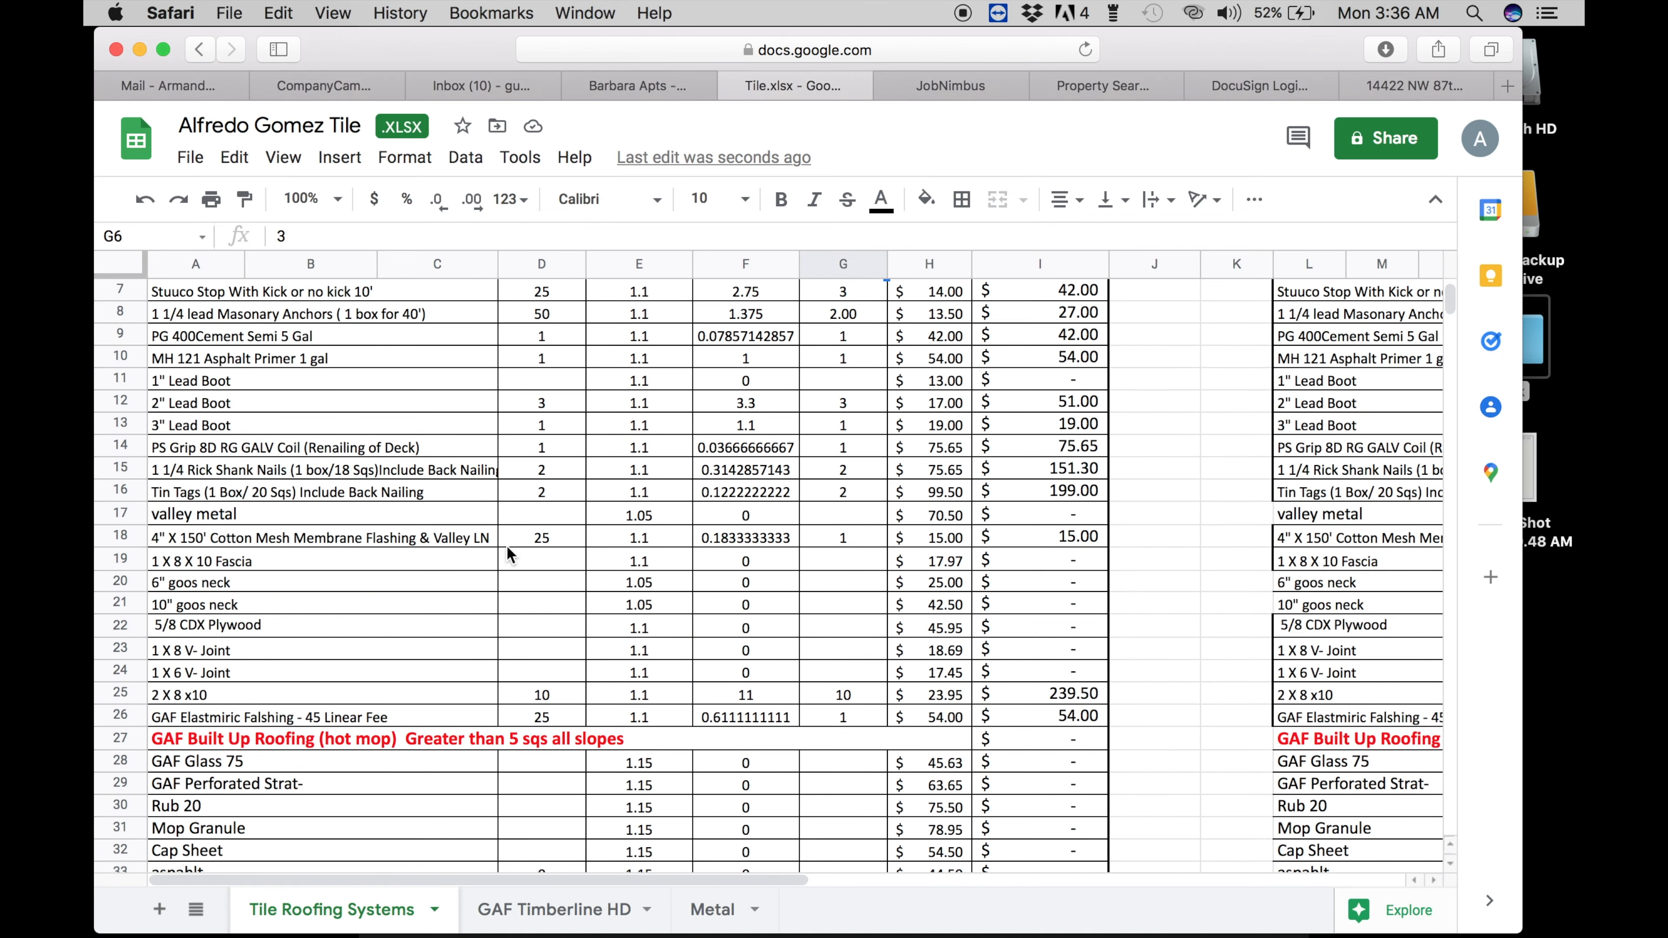
scroll(508, 554, down, 1)
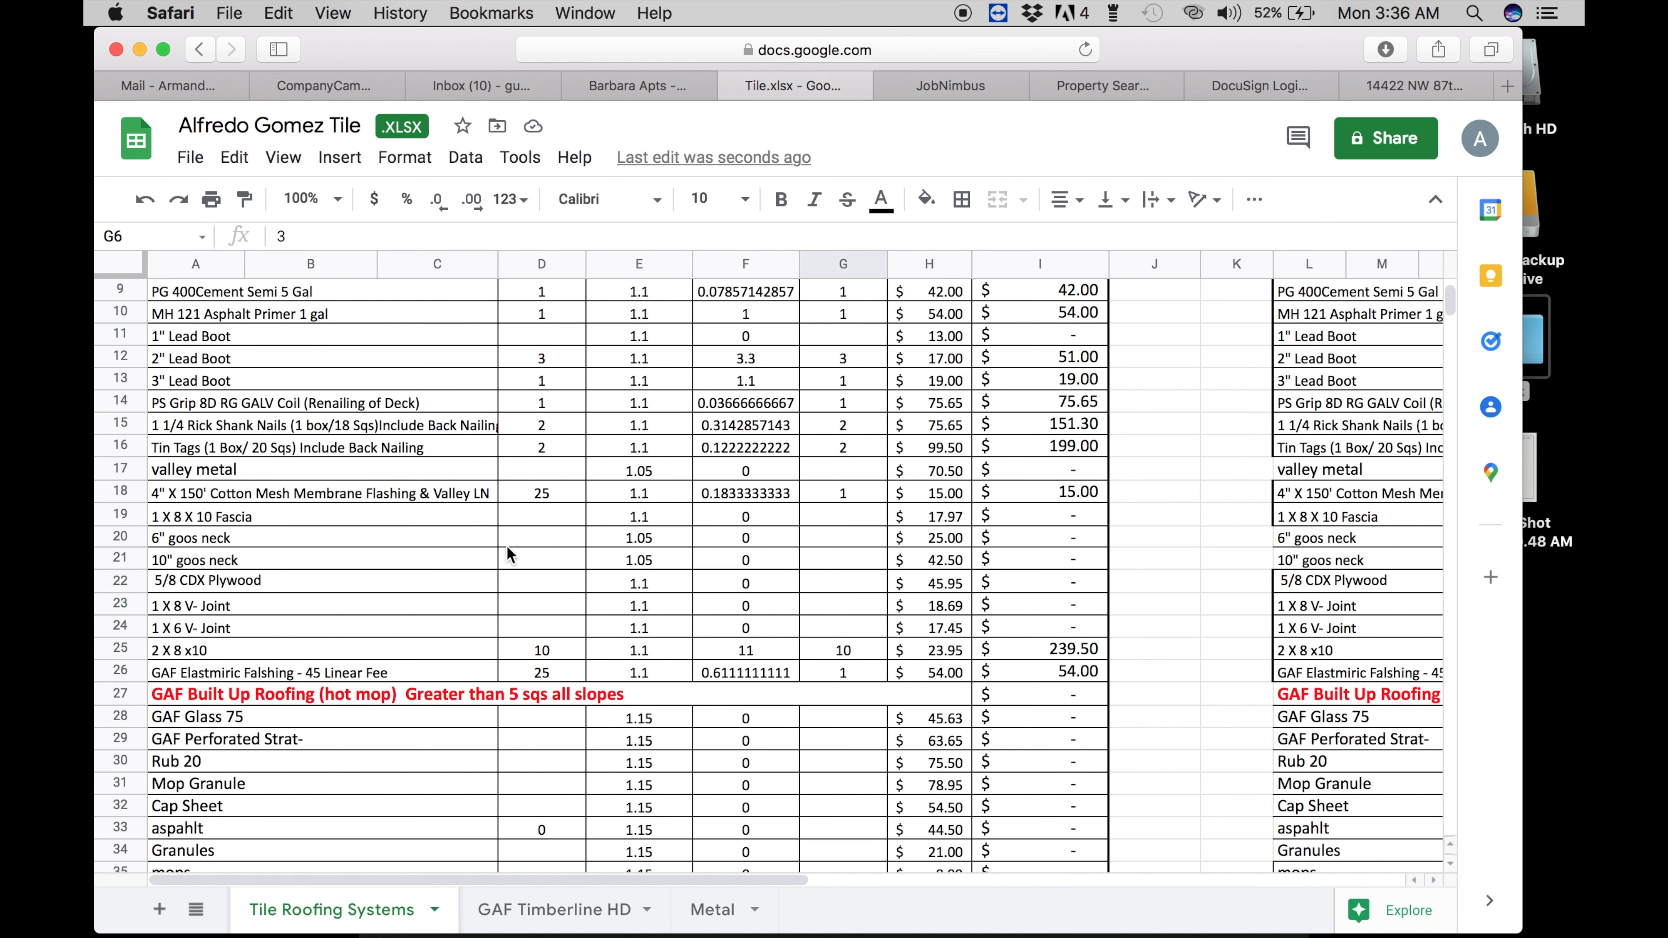
scroll(508, 554, down, 1)
scroll(509, 556, down, 1)
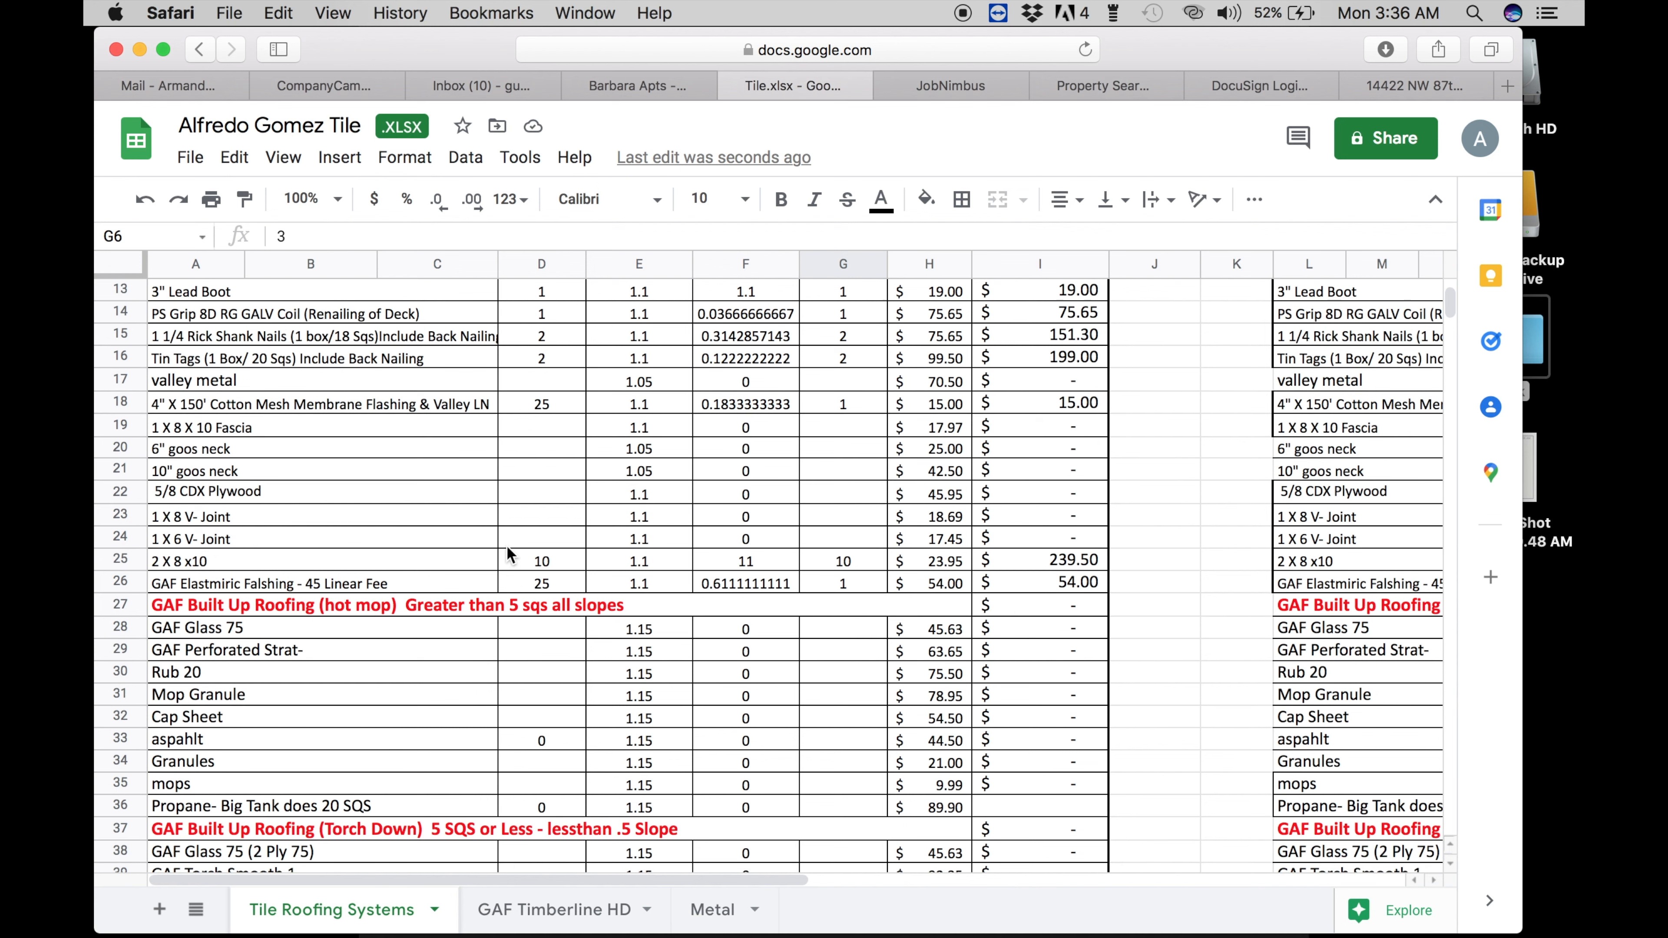
scroll(507, 554, down, 5)
scroll(508, 551, down, 12)
scroll(507, 553, down, 4)
click(542, 580)
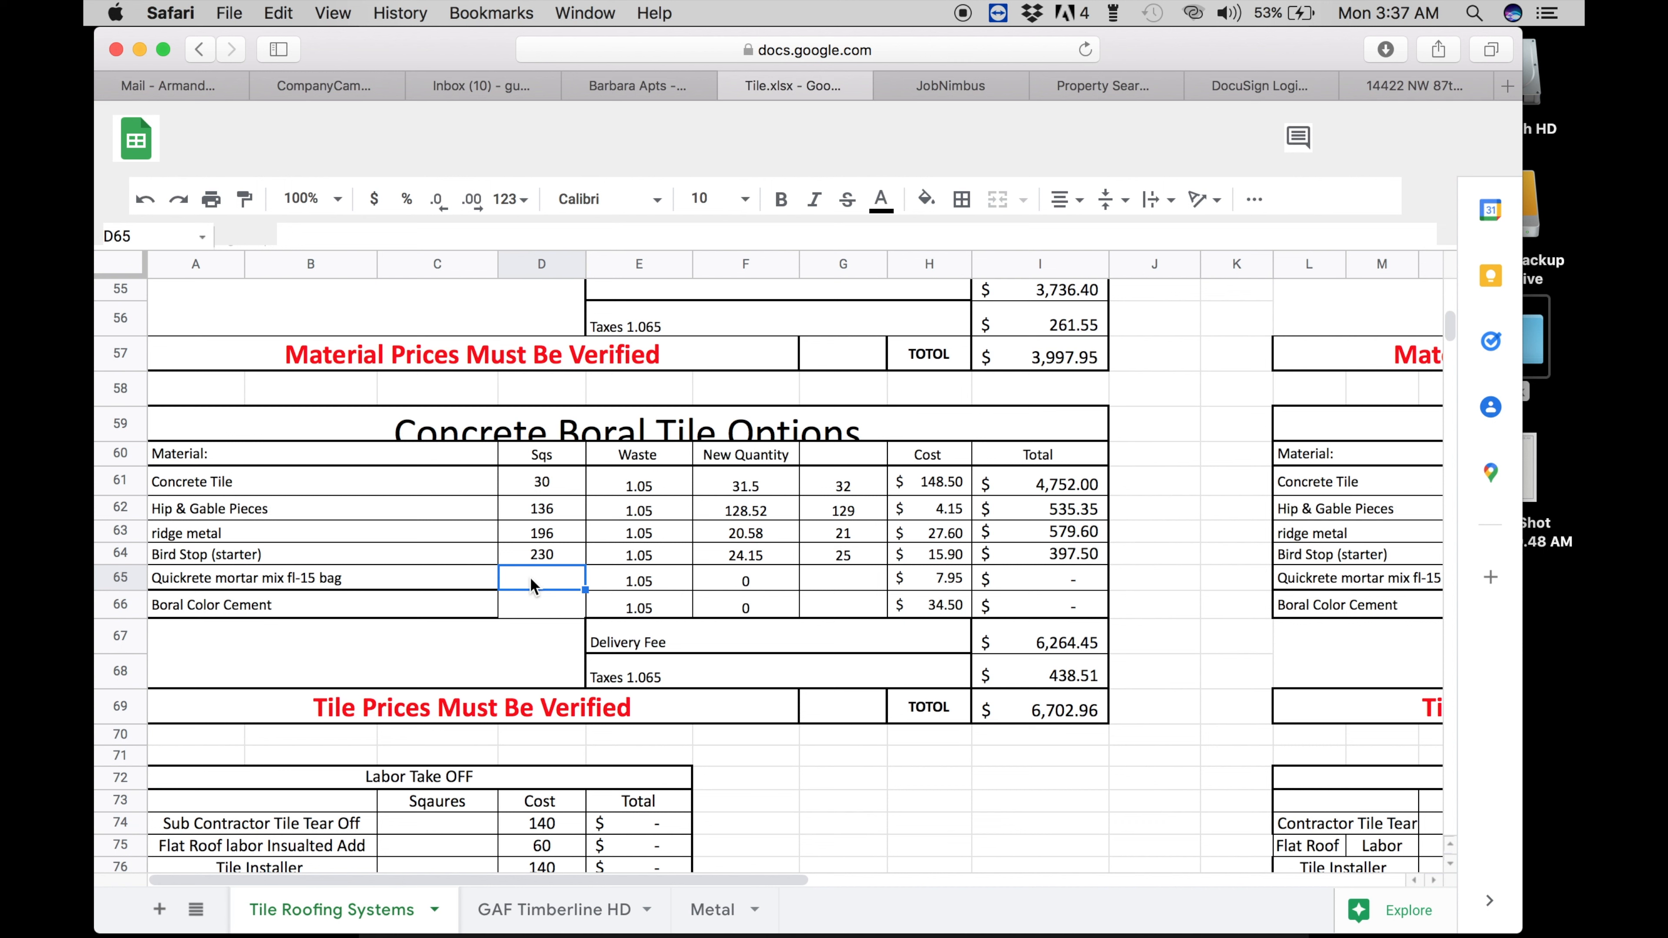
text(20)
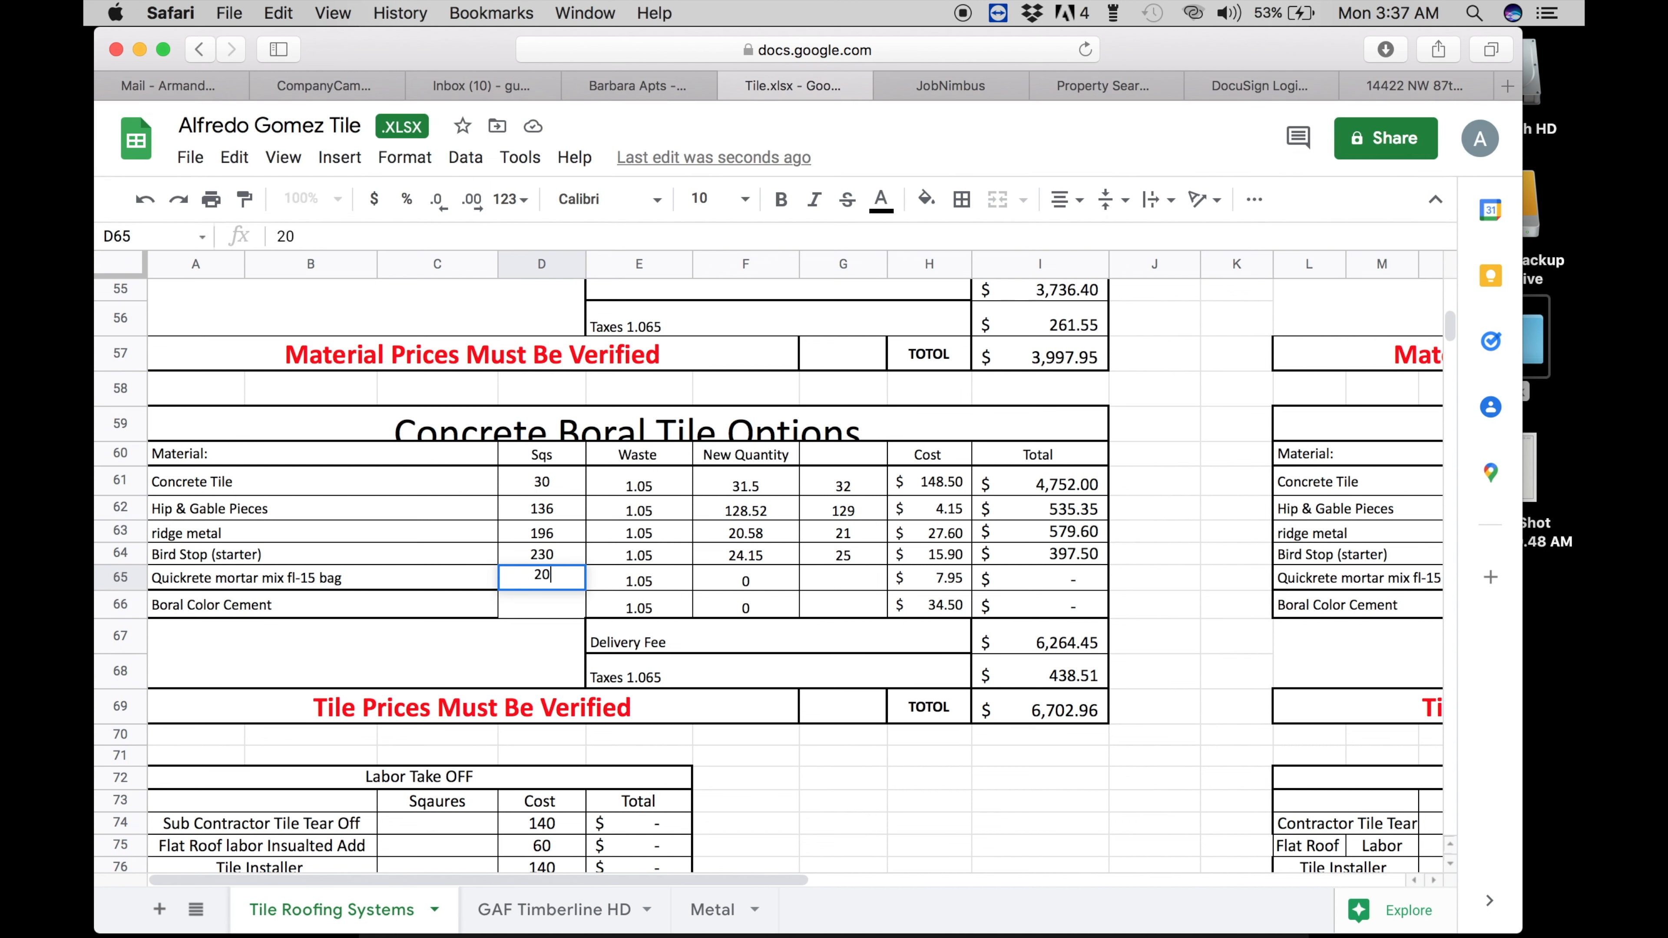
key(Return)
key(Up)
key(Right)
key(Right)
key(Right)
text(22)
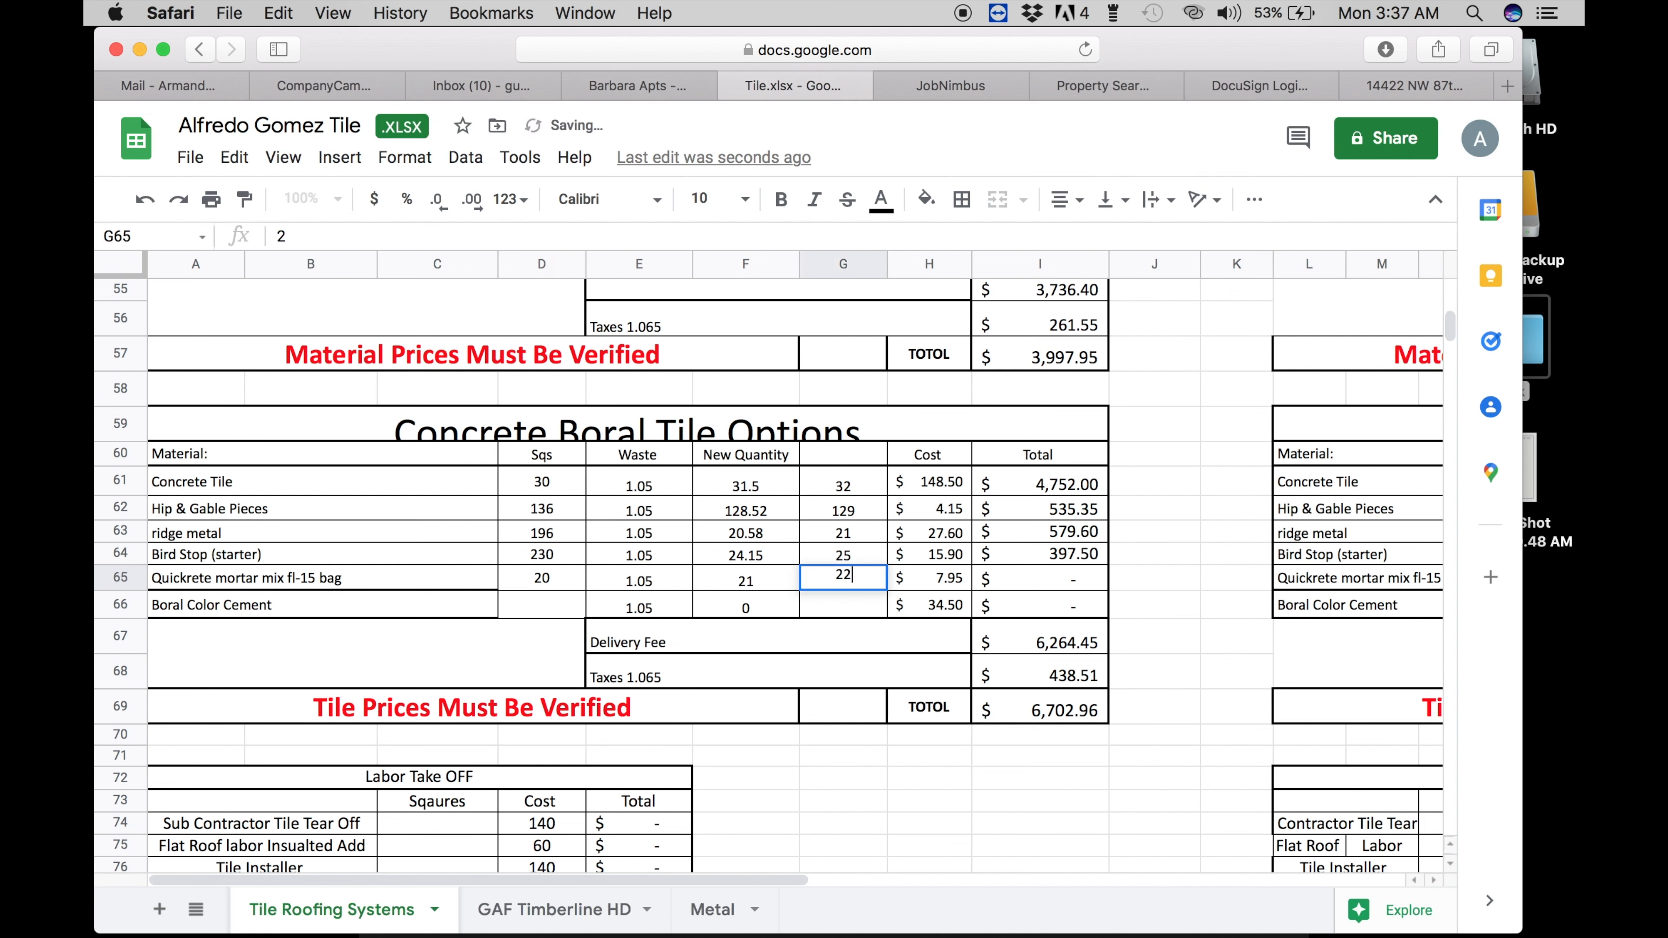
key(BackSpace)
text(1)
key(Return)
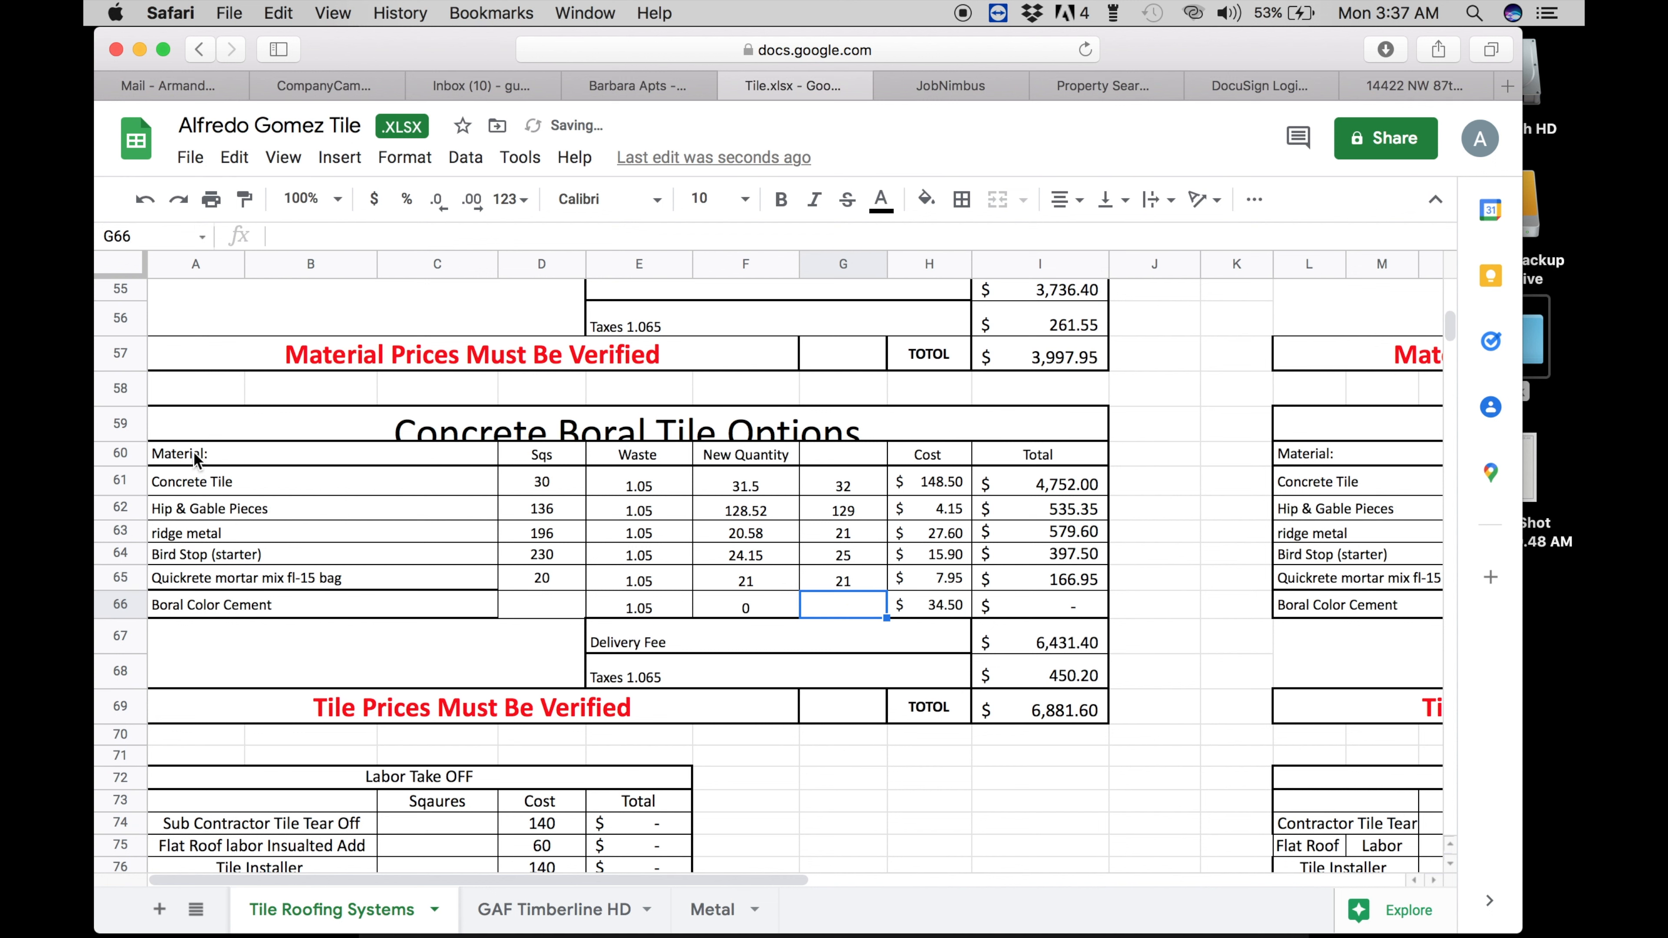
scroll(262, 535, down, 5)
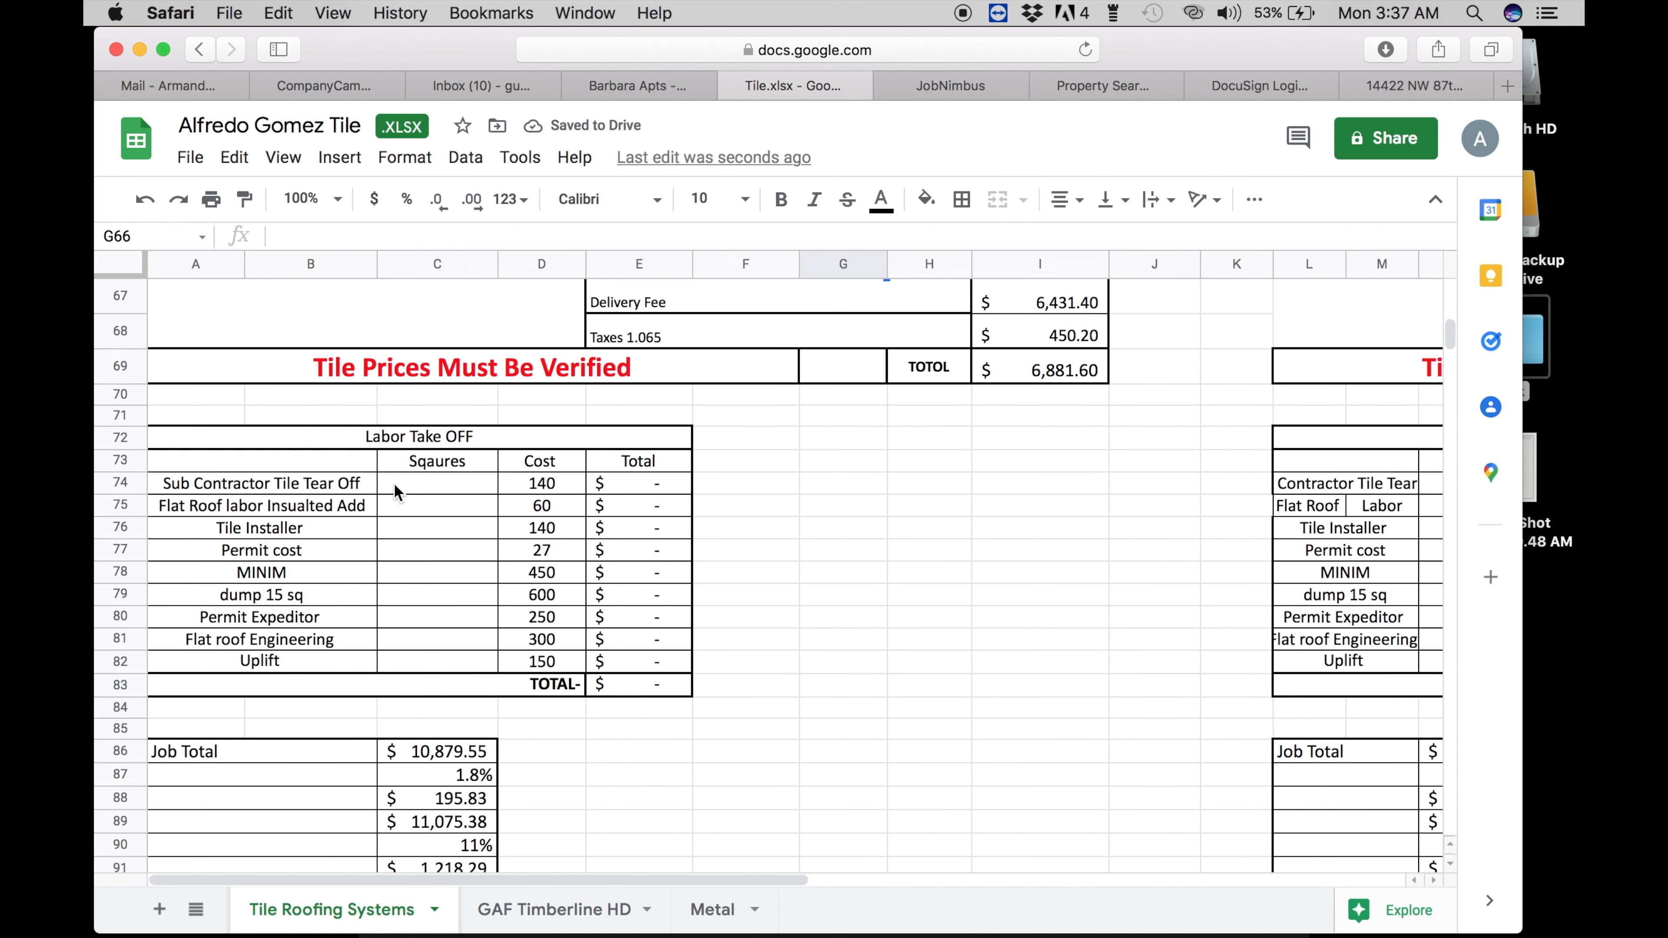
- Enter labor quantities: 30 for tile tear-off, 0 for flat roof insulated, 30 installer, 30 permit
click(394, 482)
text(30)
key(Return)
text(0)
key(Return)
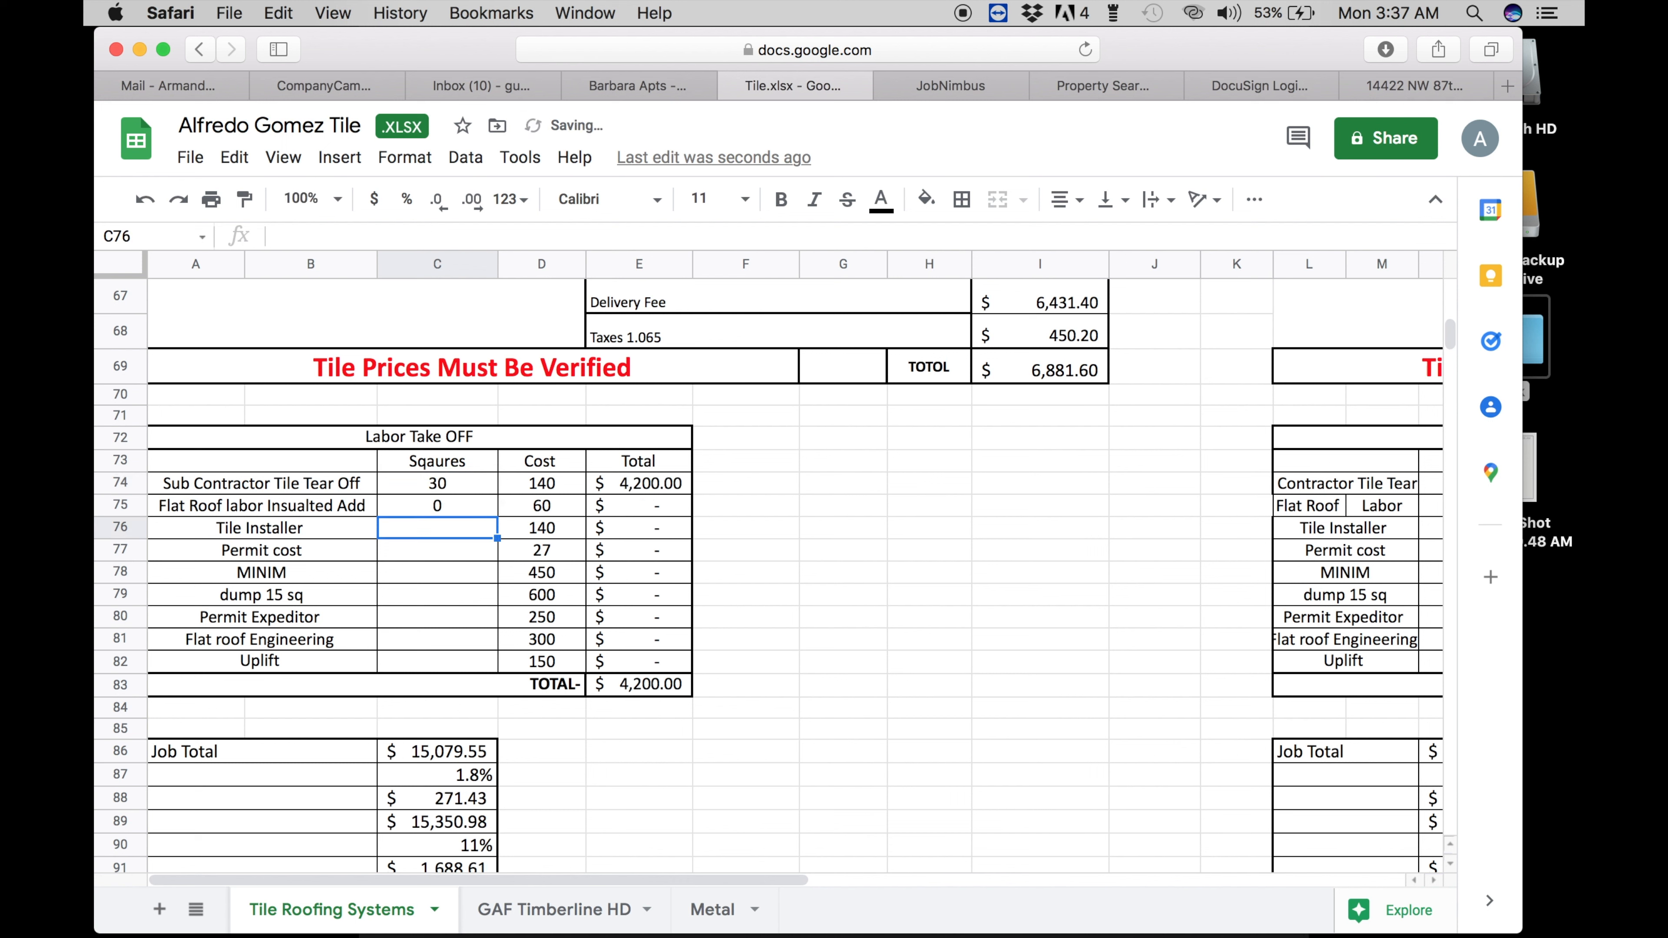
text(30)
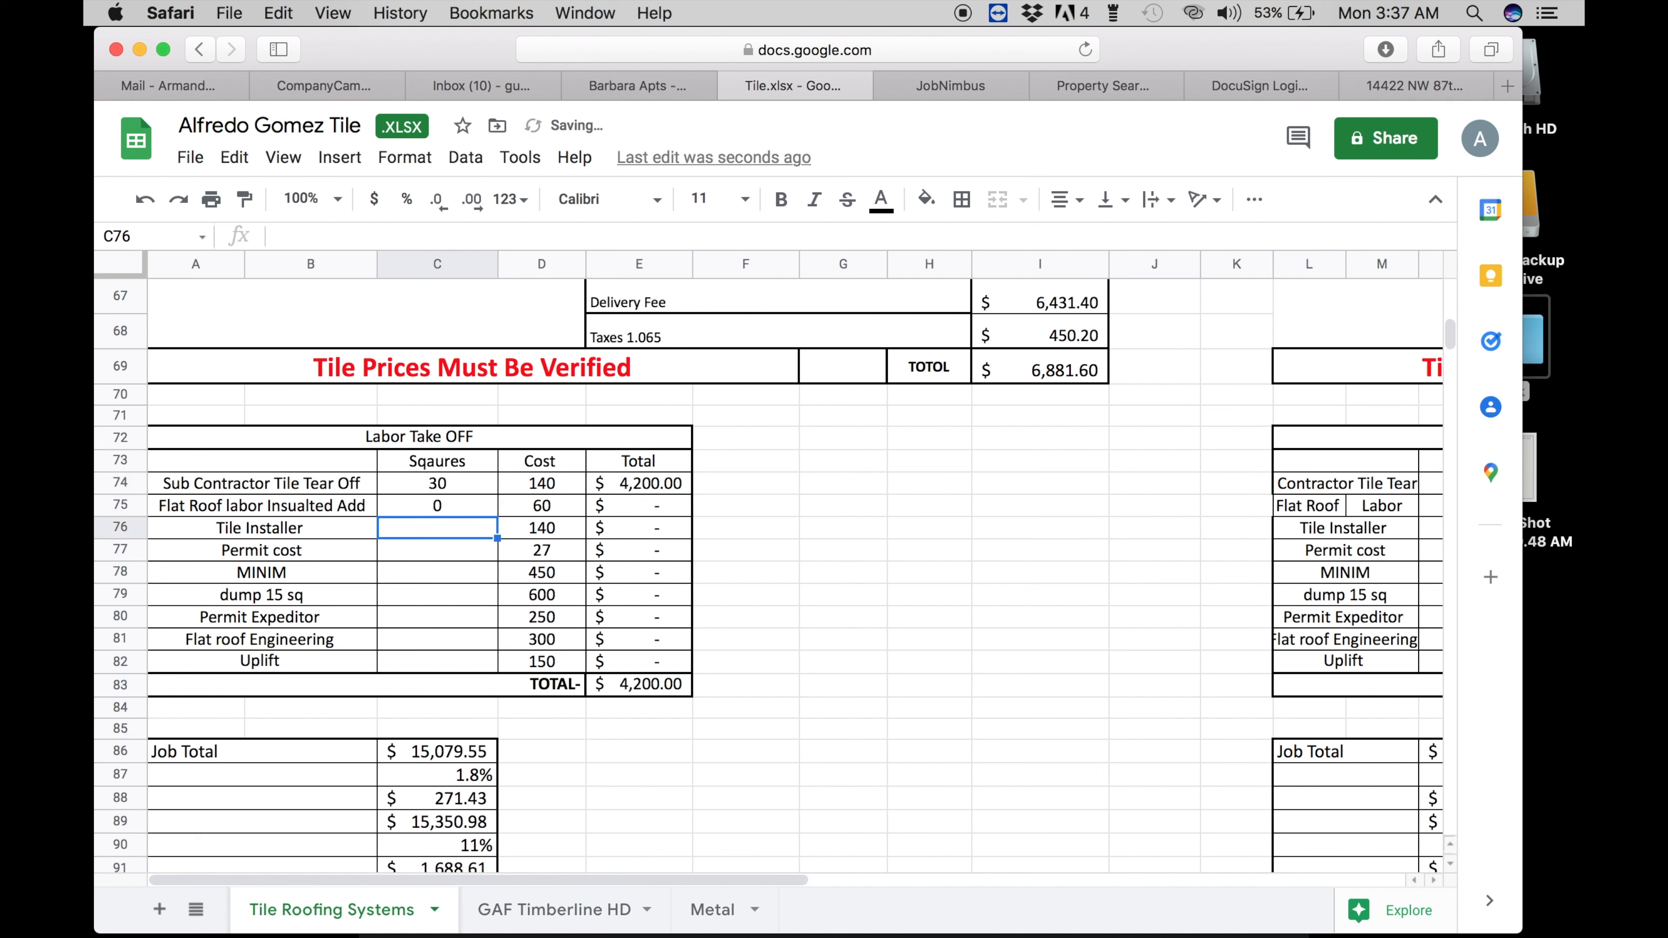
key(Return)
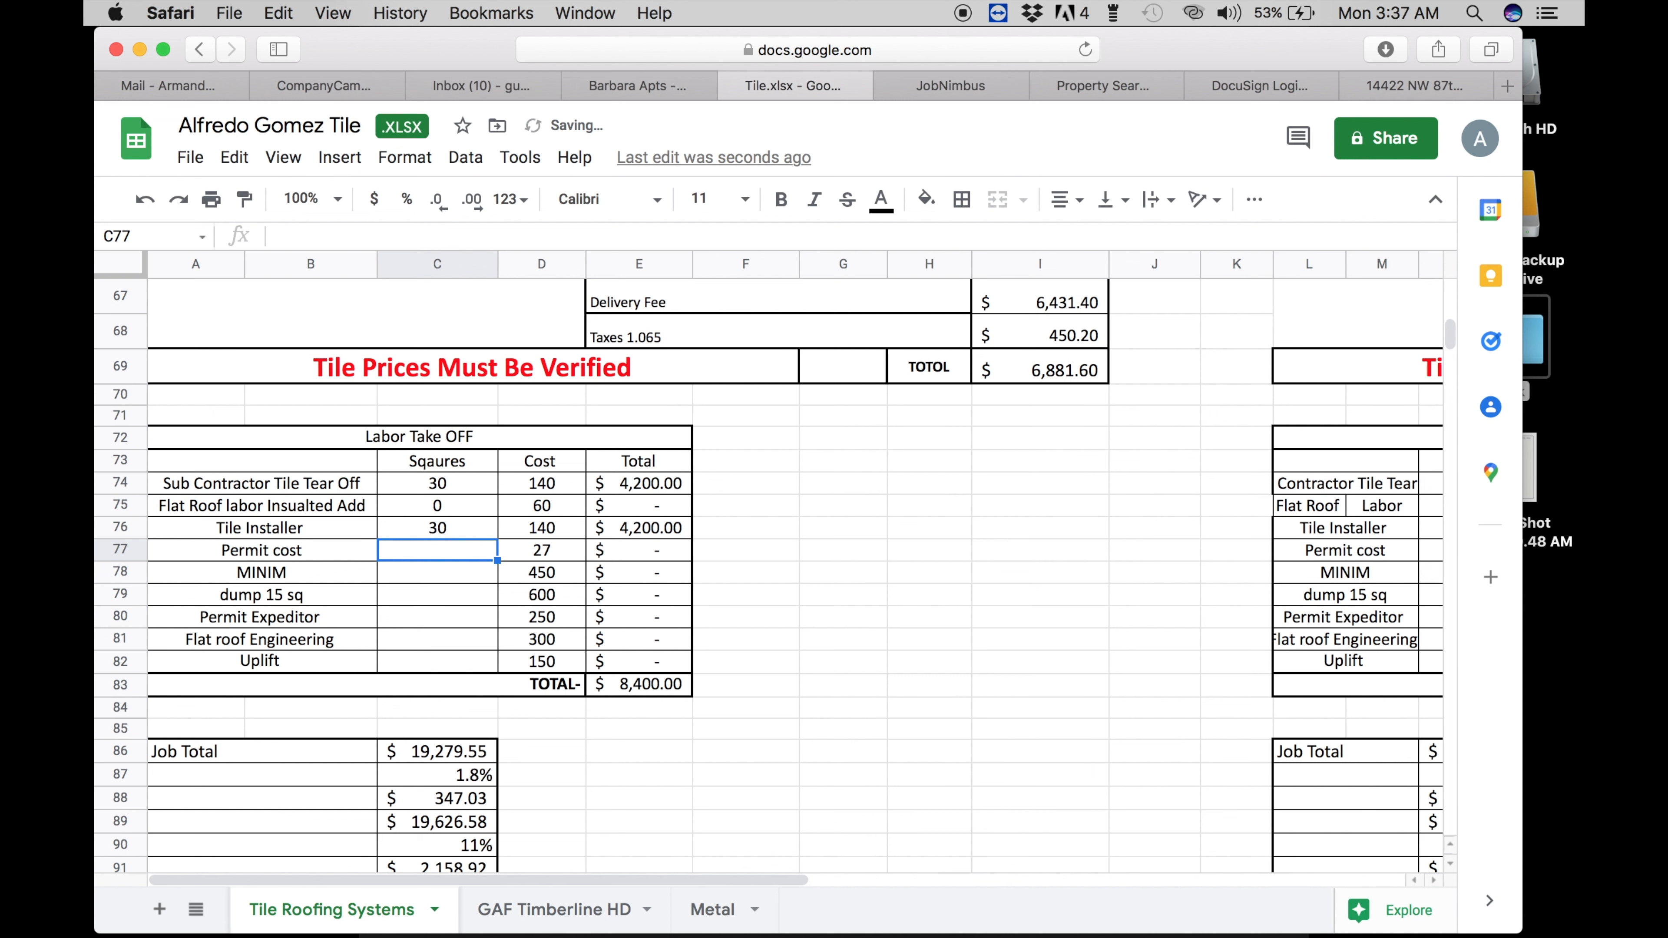
text(30)
key(Return)
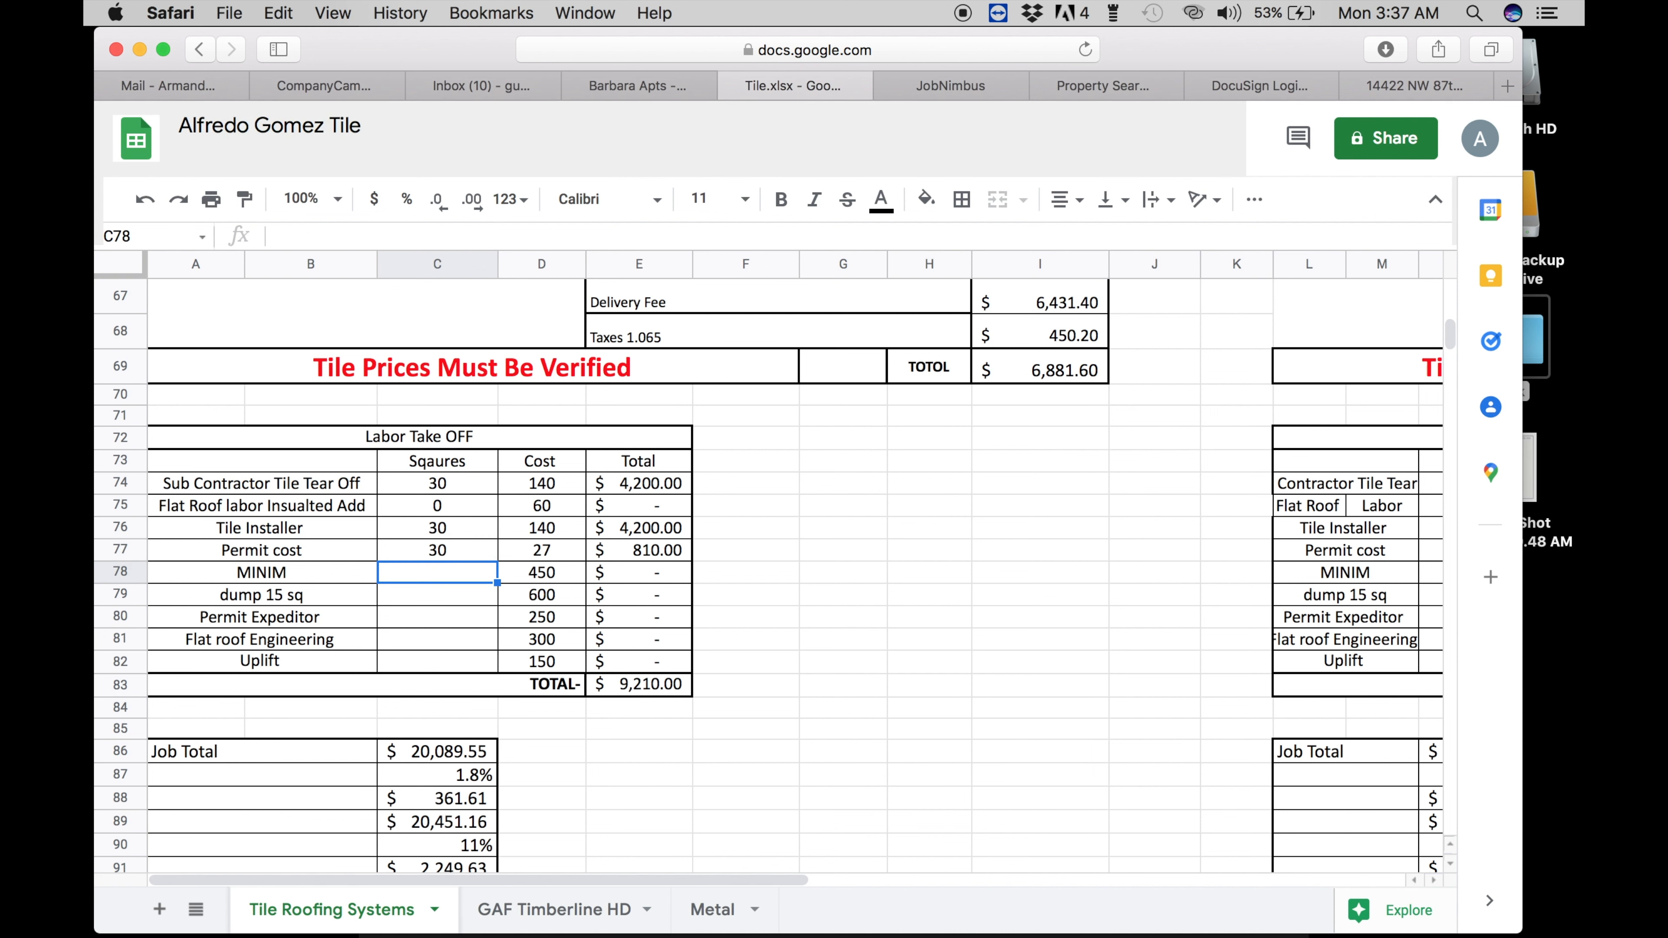
- Set dump 15 sq to 2, Permit Expeditor and Uplift to 1, leaving Flat roof Engineering empty
key(Down)
text(2)
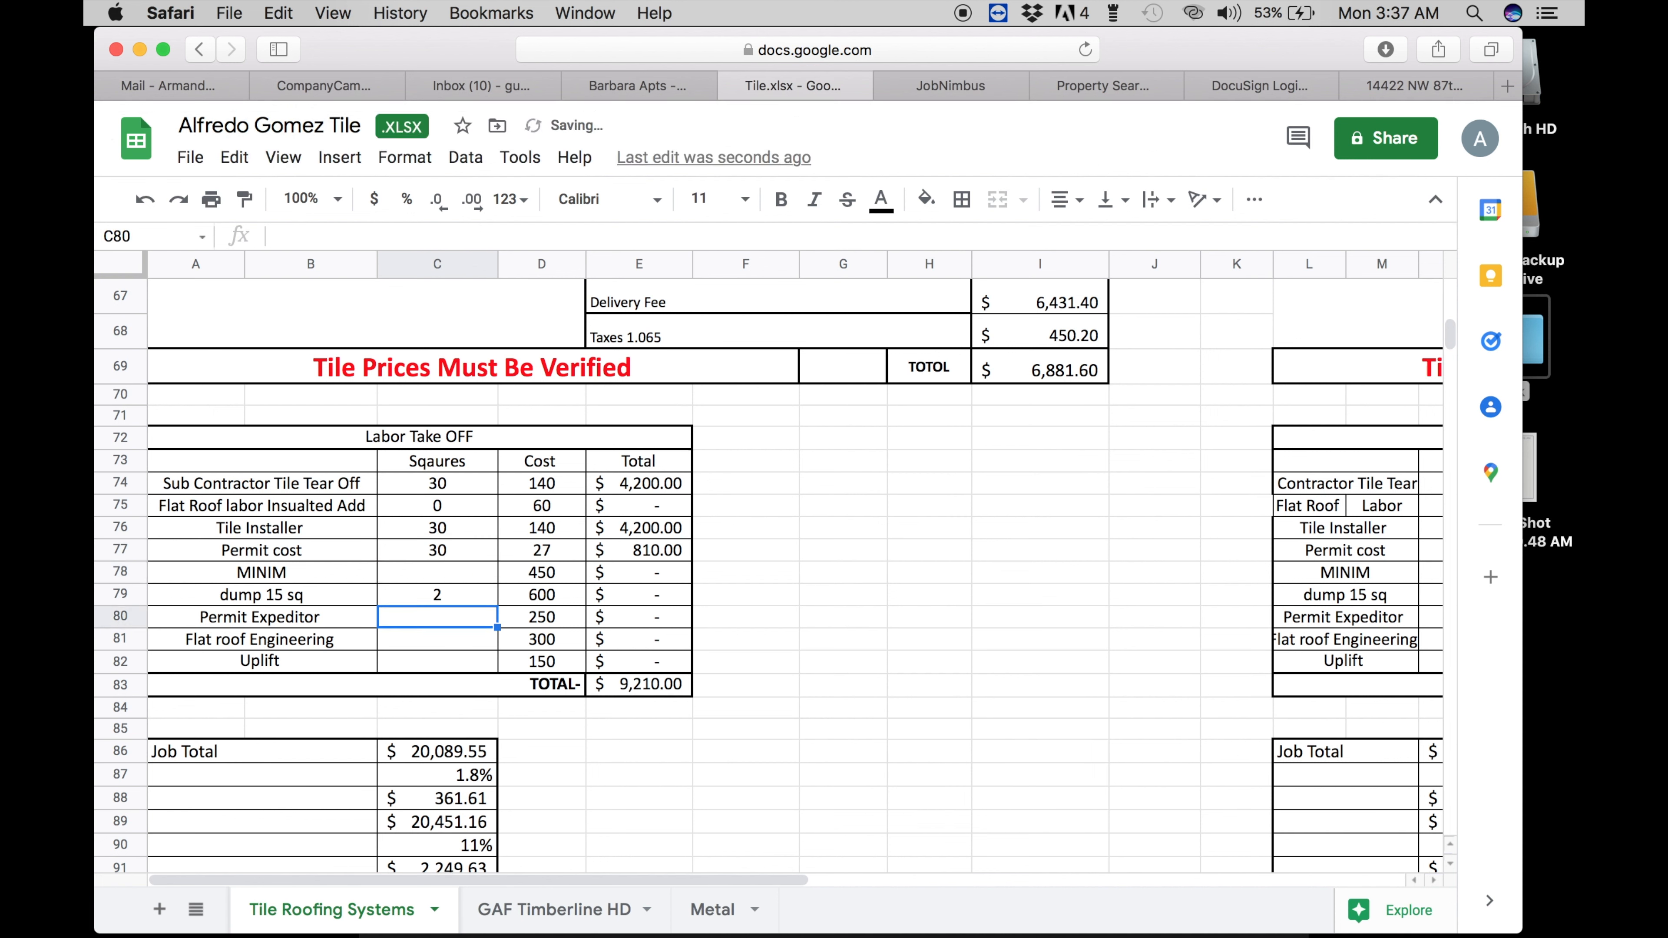
key(Return)
text(1)
key(Return)
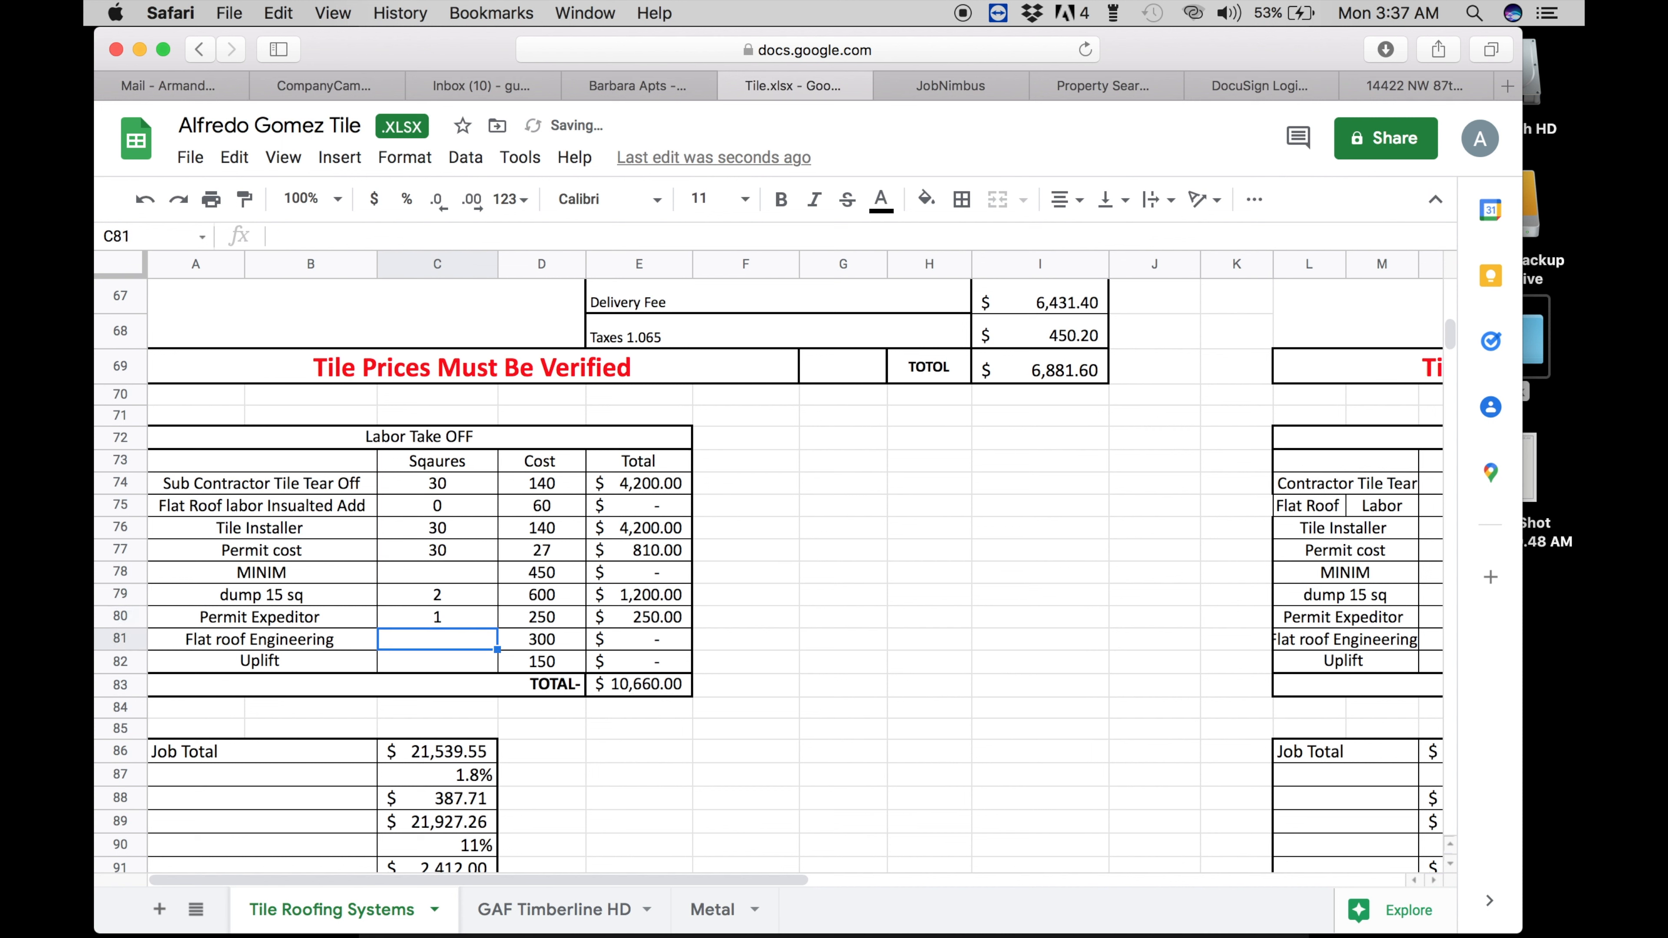
text(1)
key(BackSpace)
key(Return)
text(1)
key(Return)
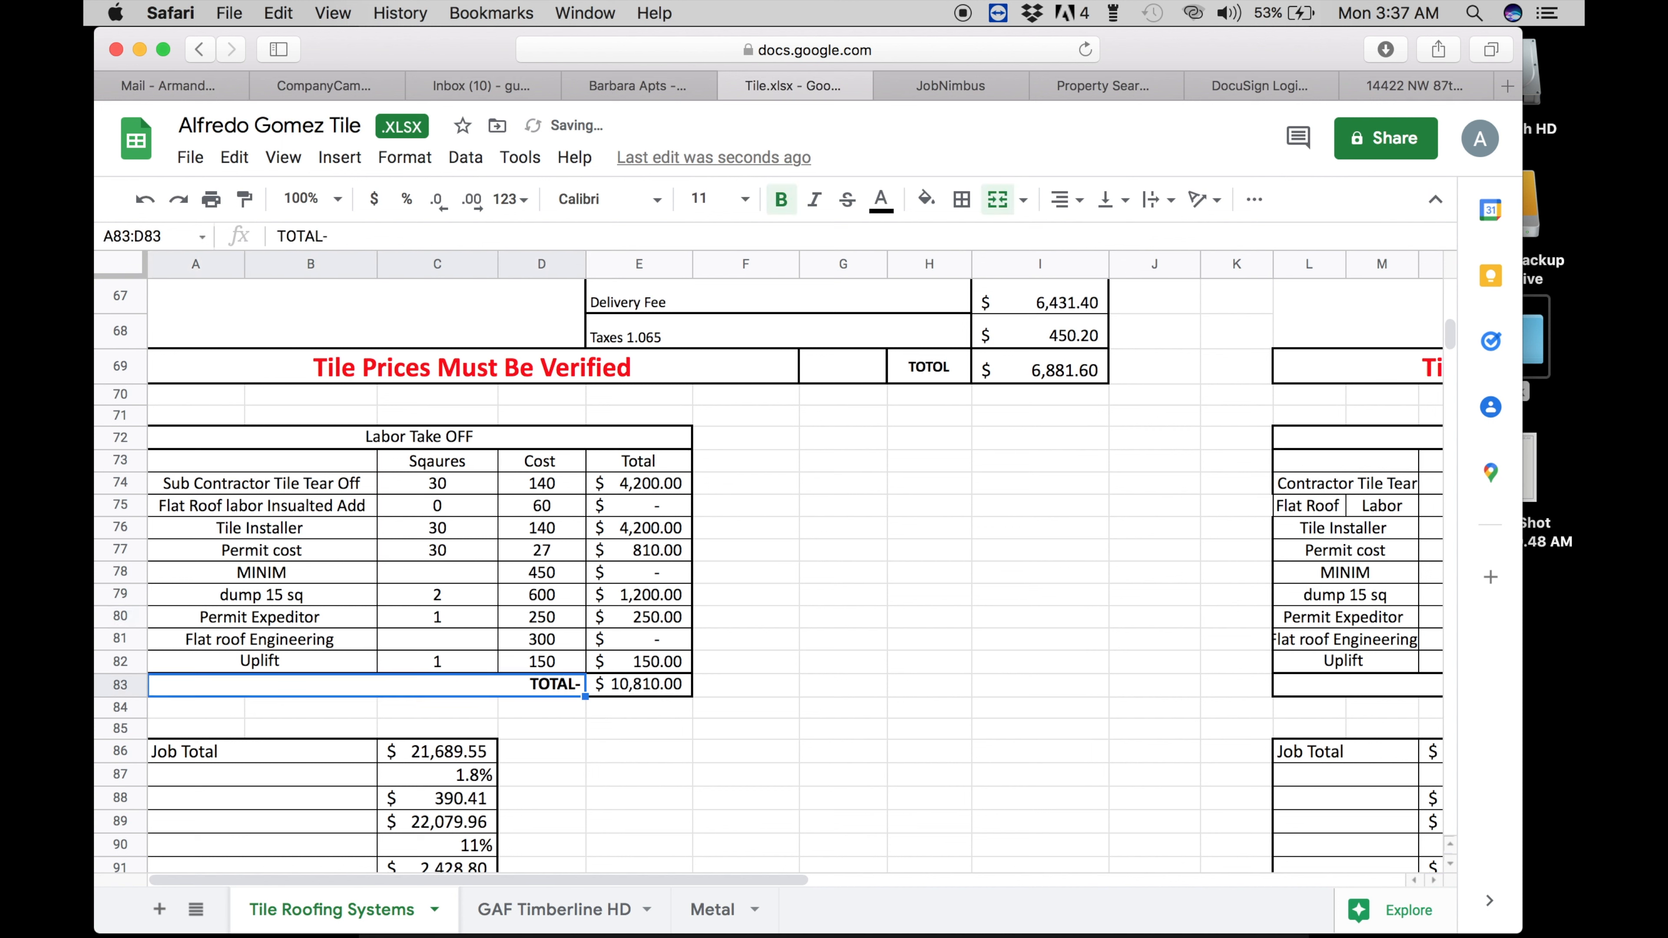
scroll(400, 595, down, 10)
scroll(400, 594, up, 3)
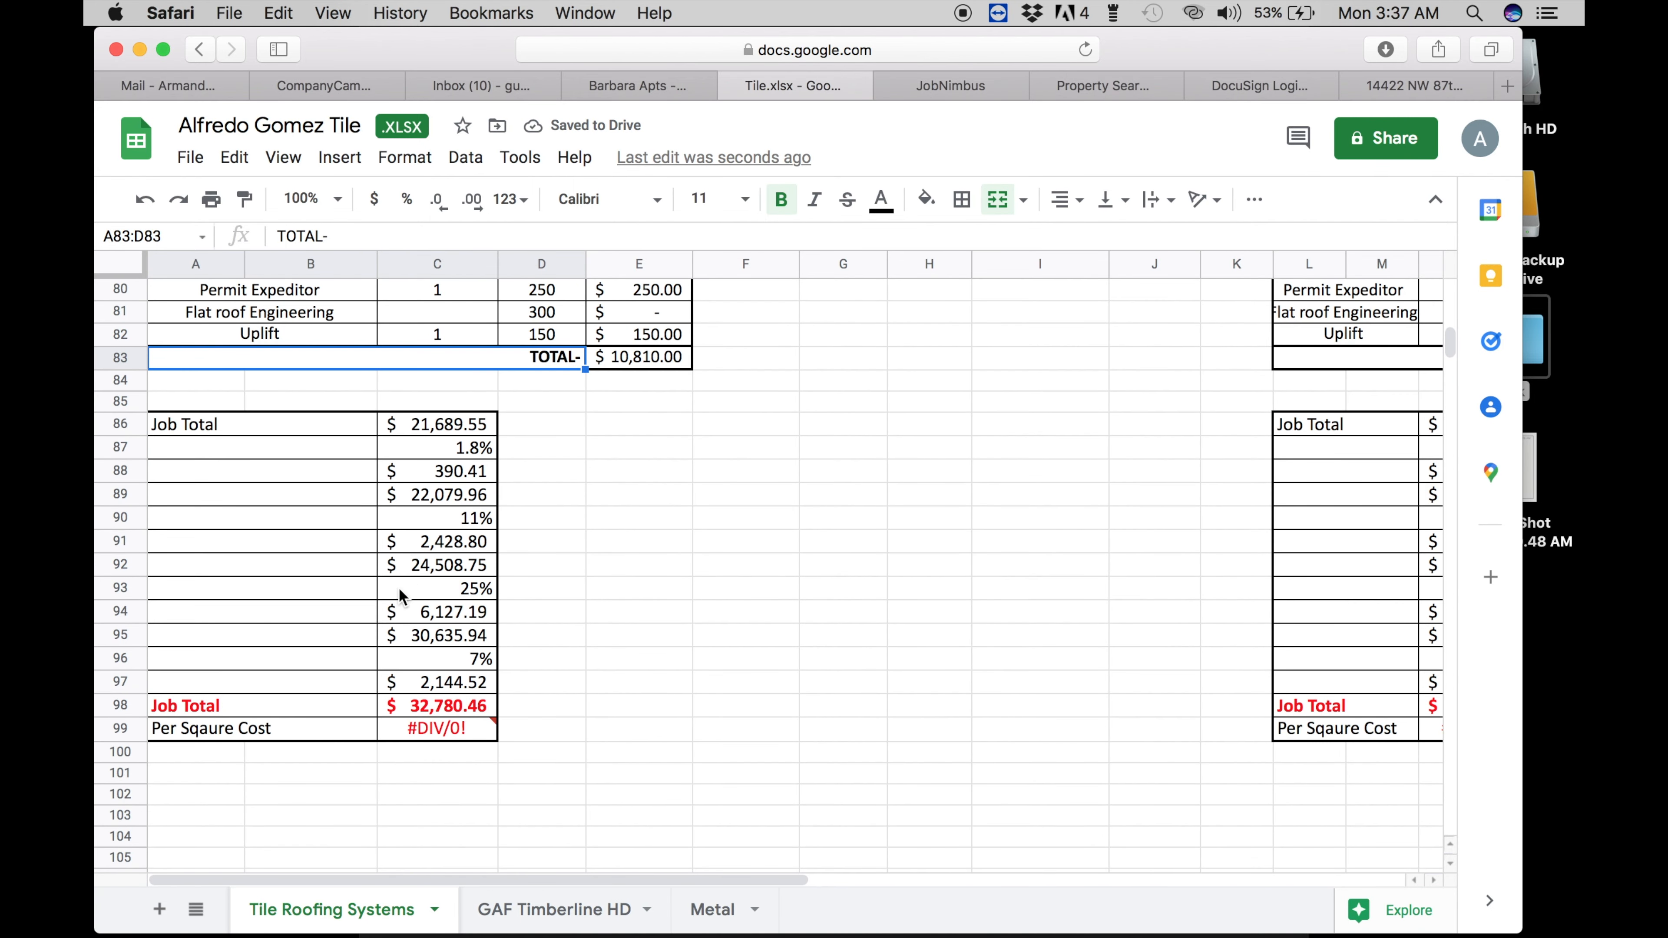
- Fix the per-square cost formula to divide the job total by 30
click(437, 731)
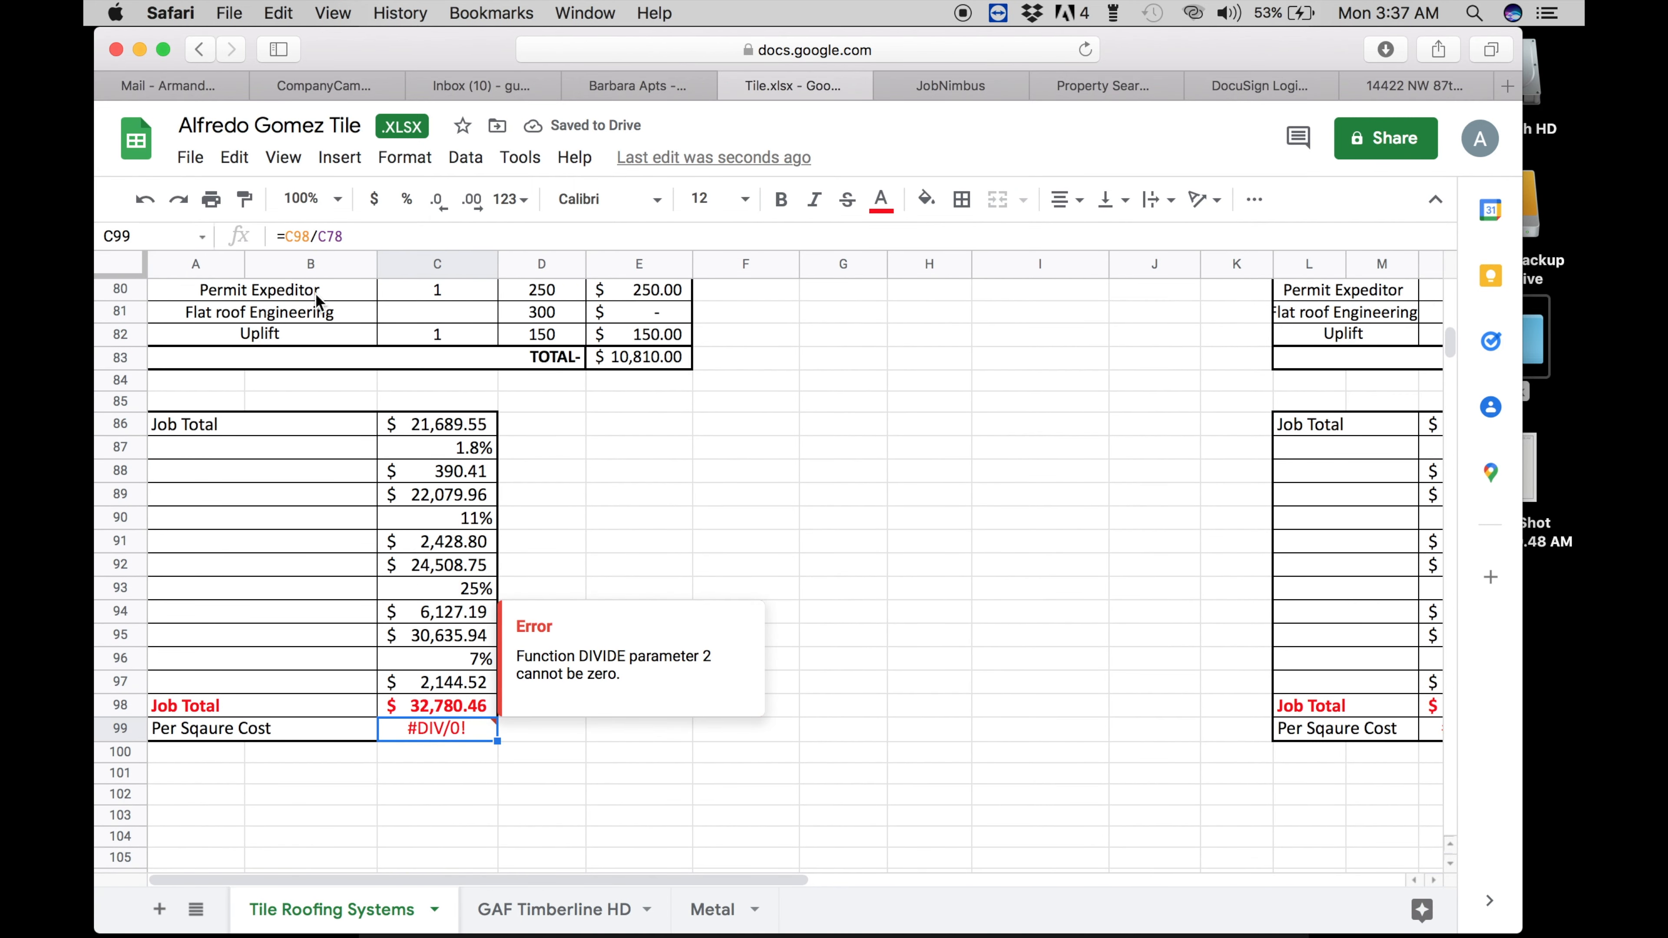
click(344, 236)
key(BackSpace)
key(BackSpace)
key(BackSpace)
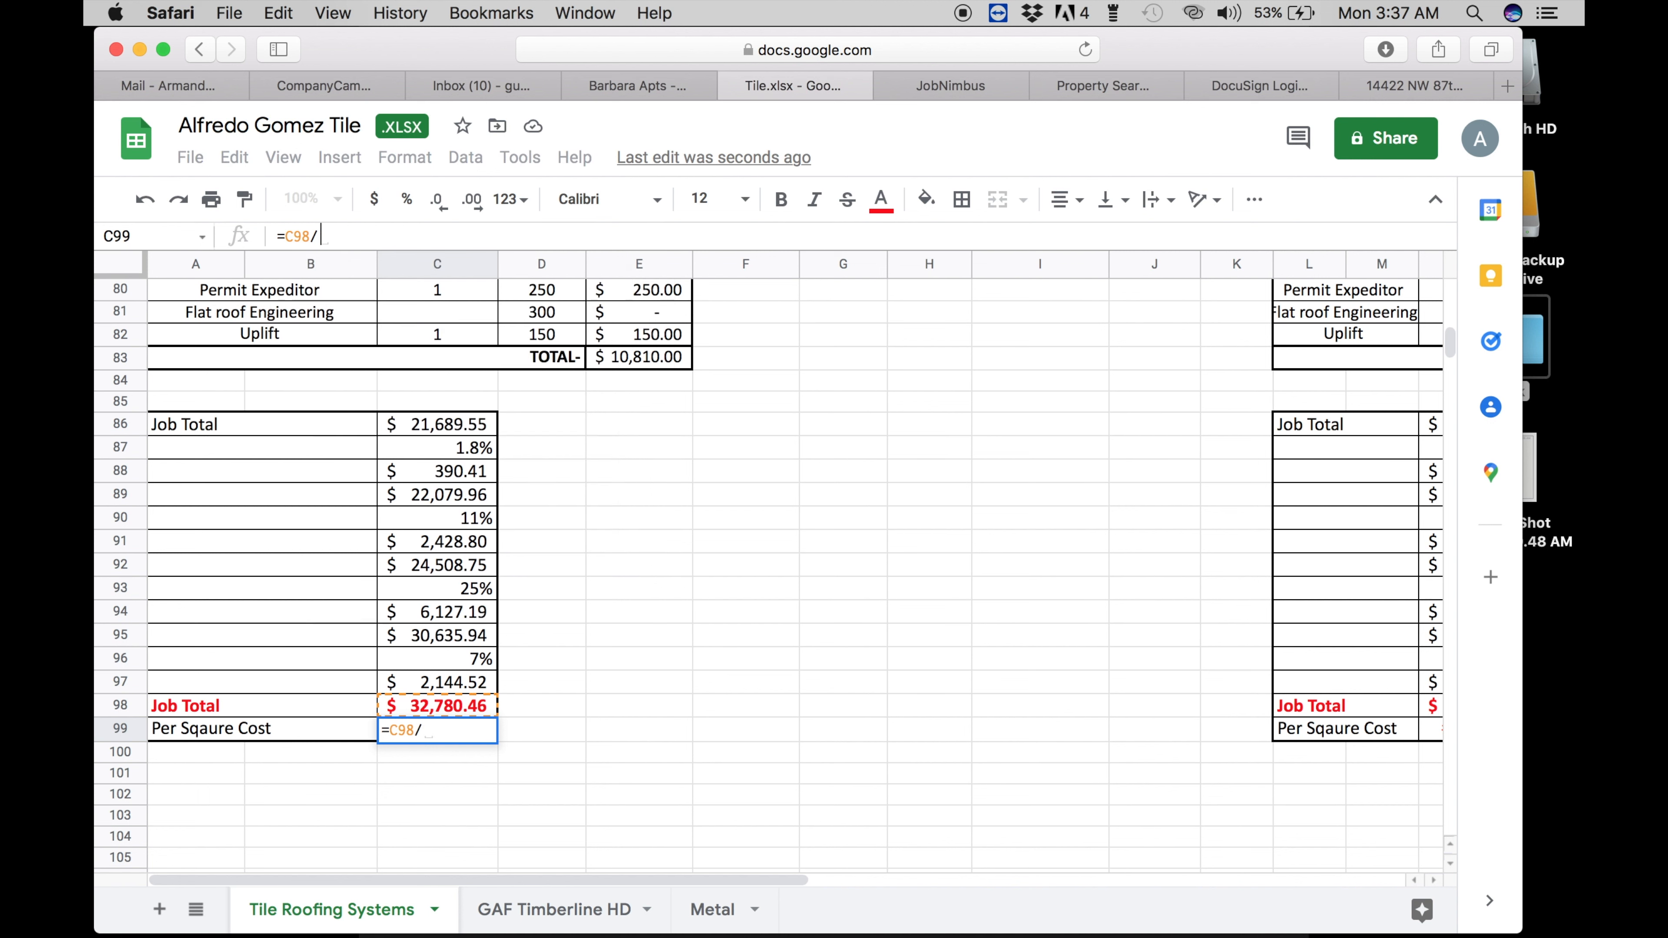
text(30)
key(Return)
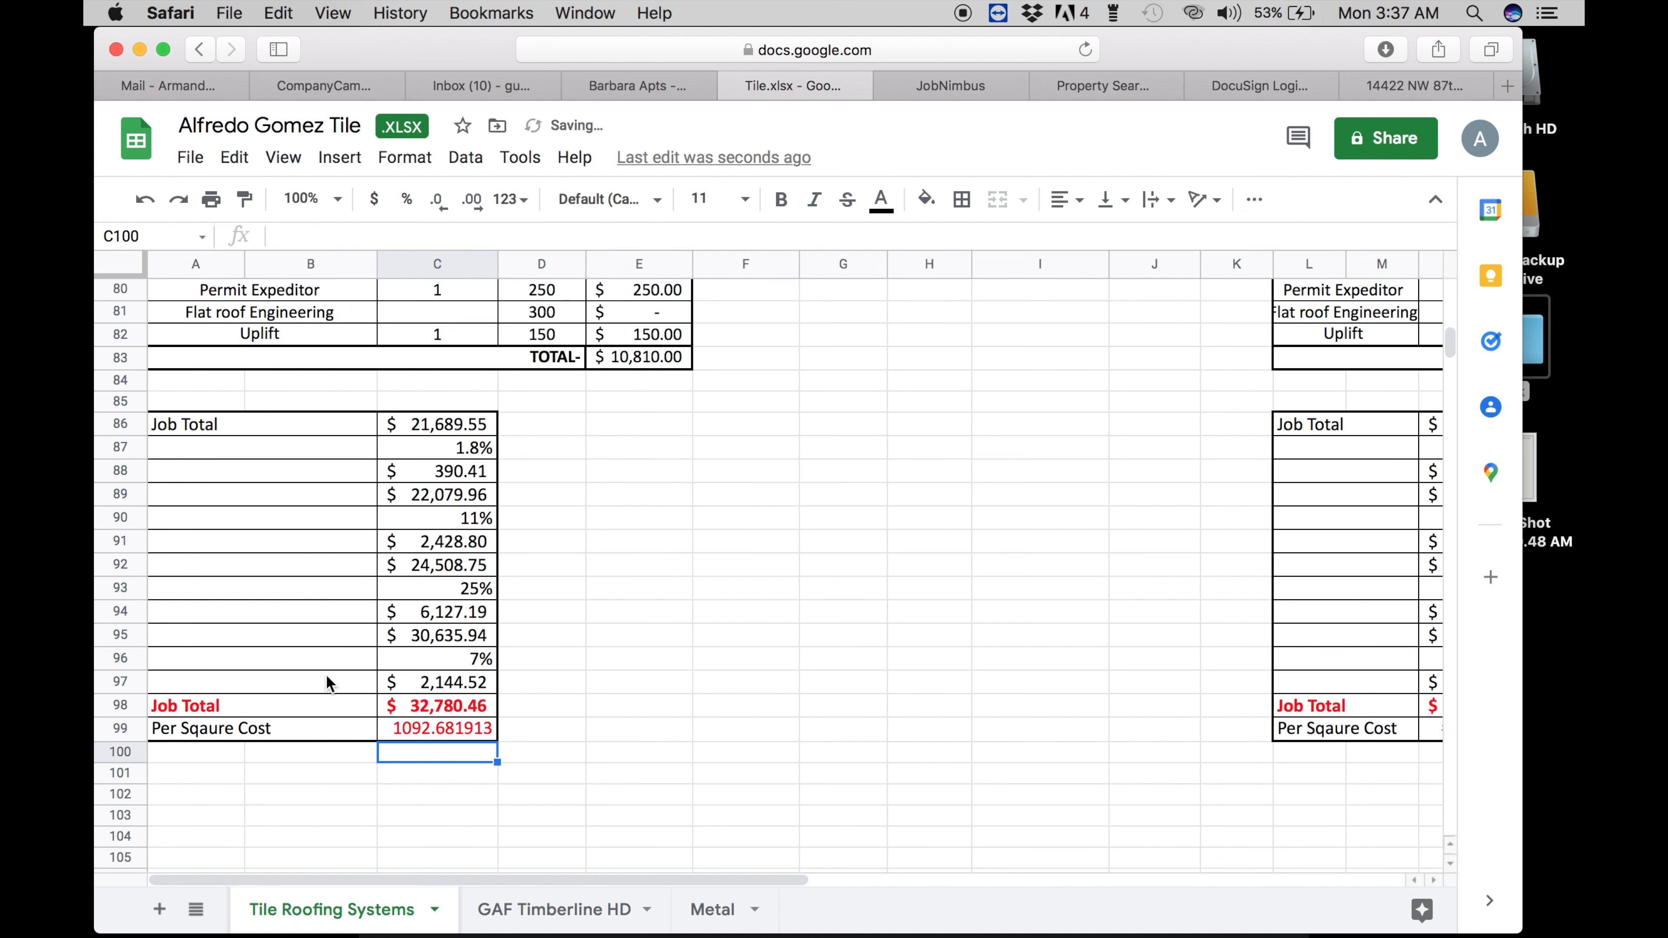
click(416, 731)
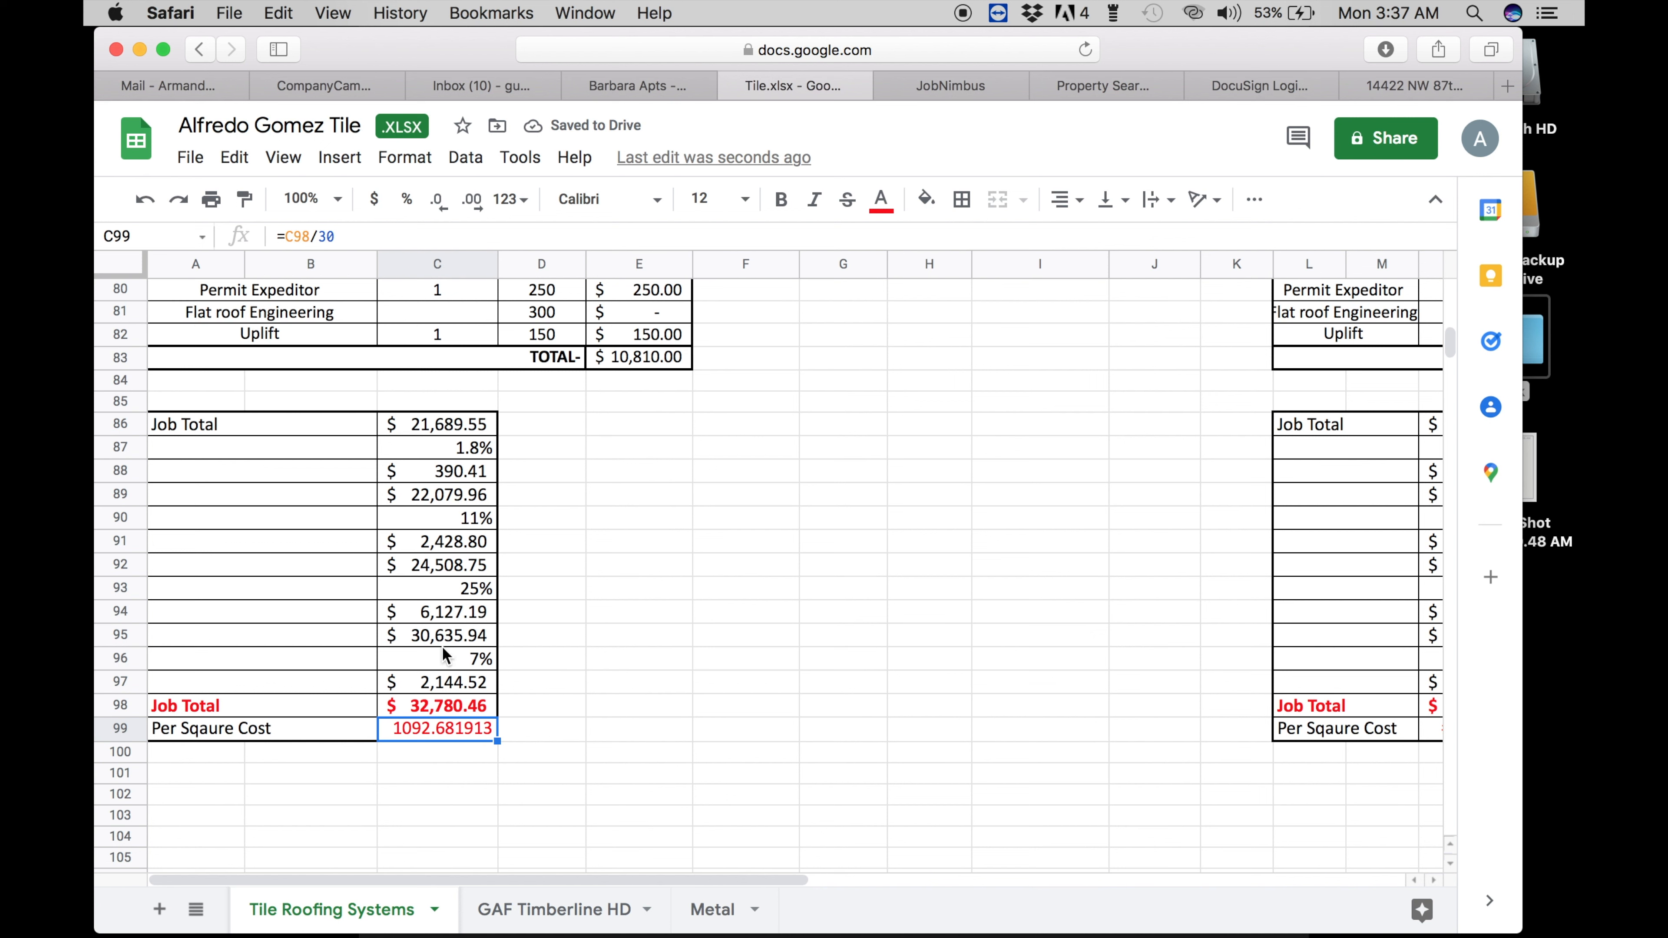
- Lower the rate in C96 from 7% to 5%
click(471, 661)
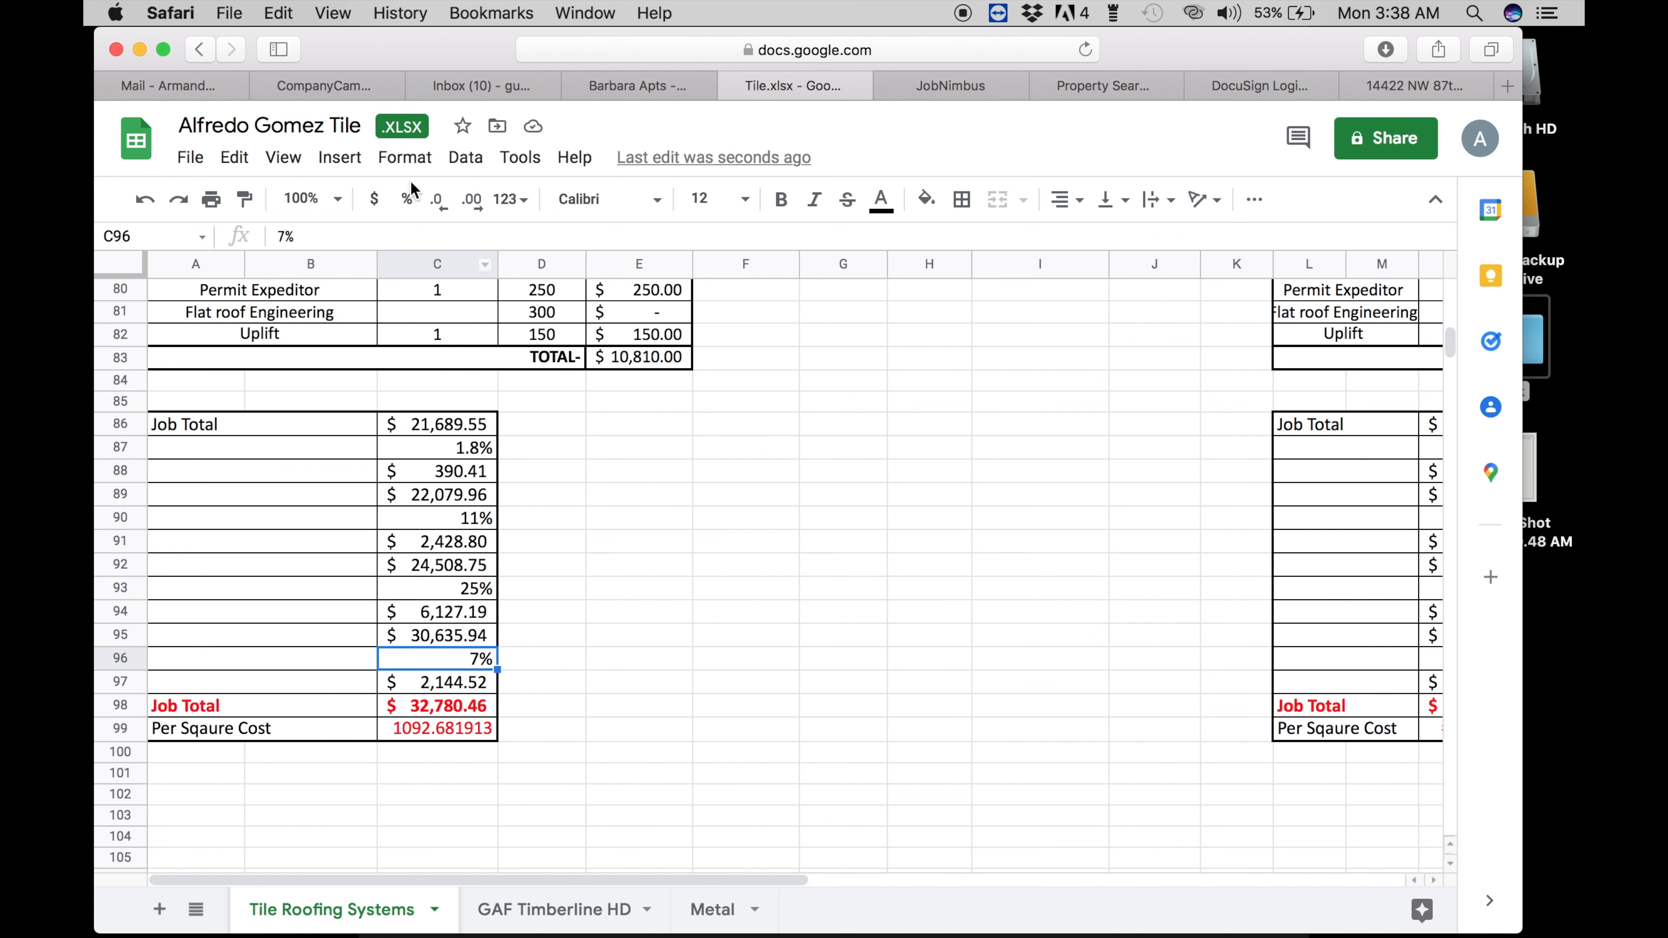
click(286, 235)
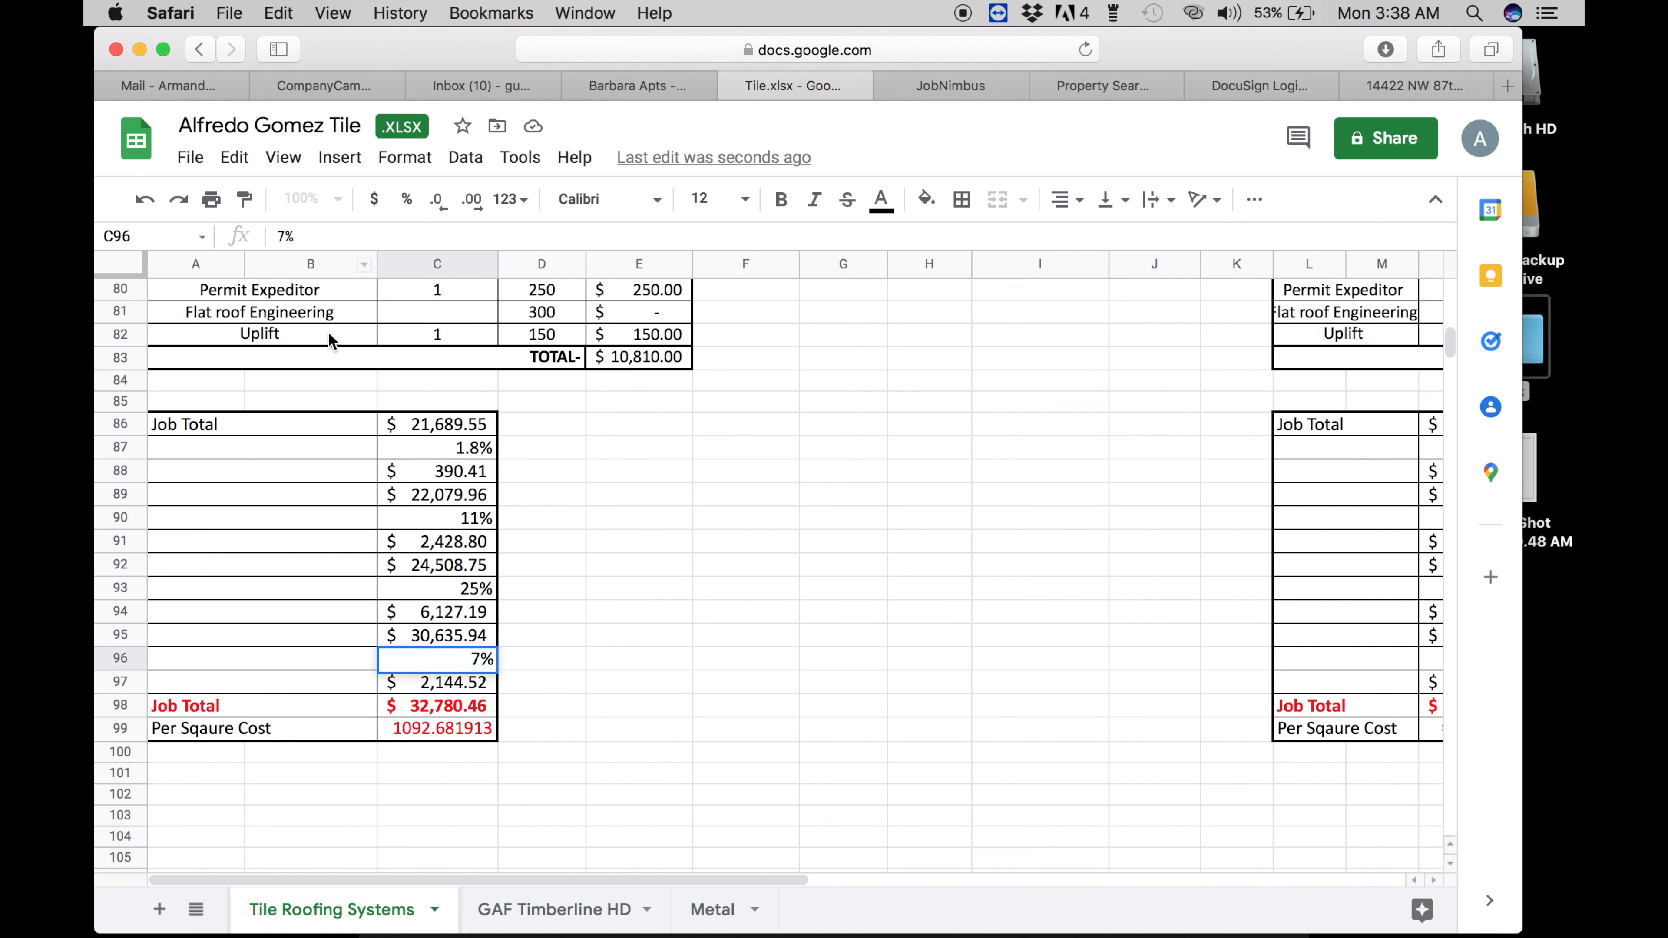
key(BackSpace)
text(5)
key(Return)
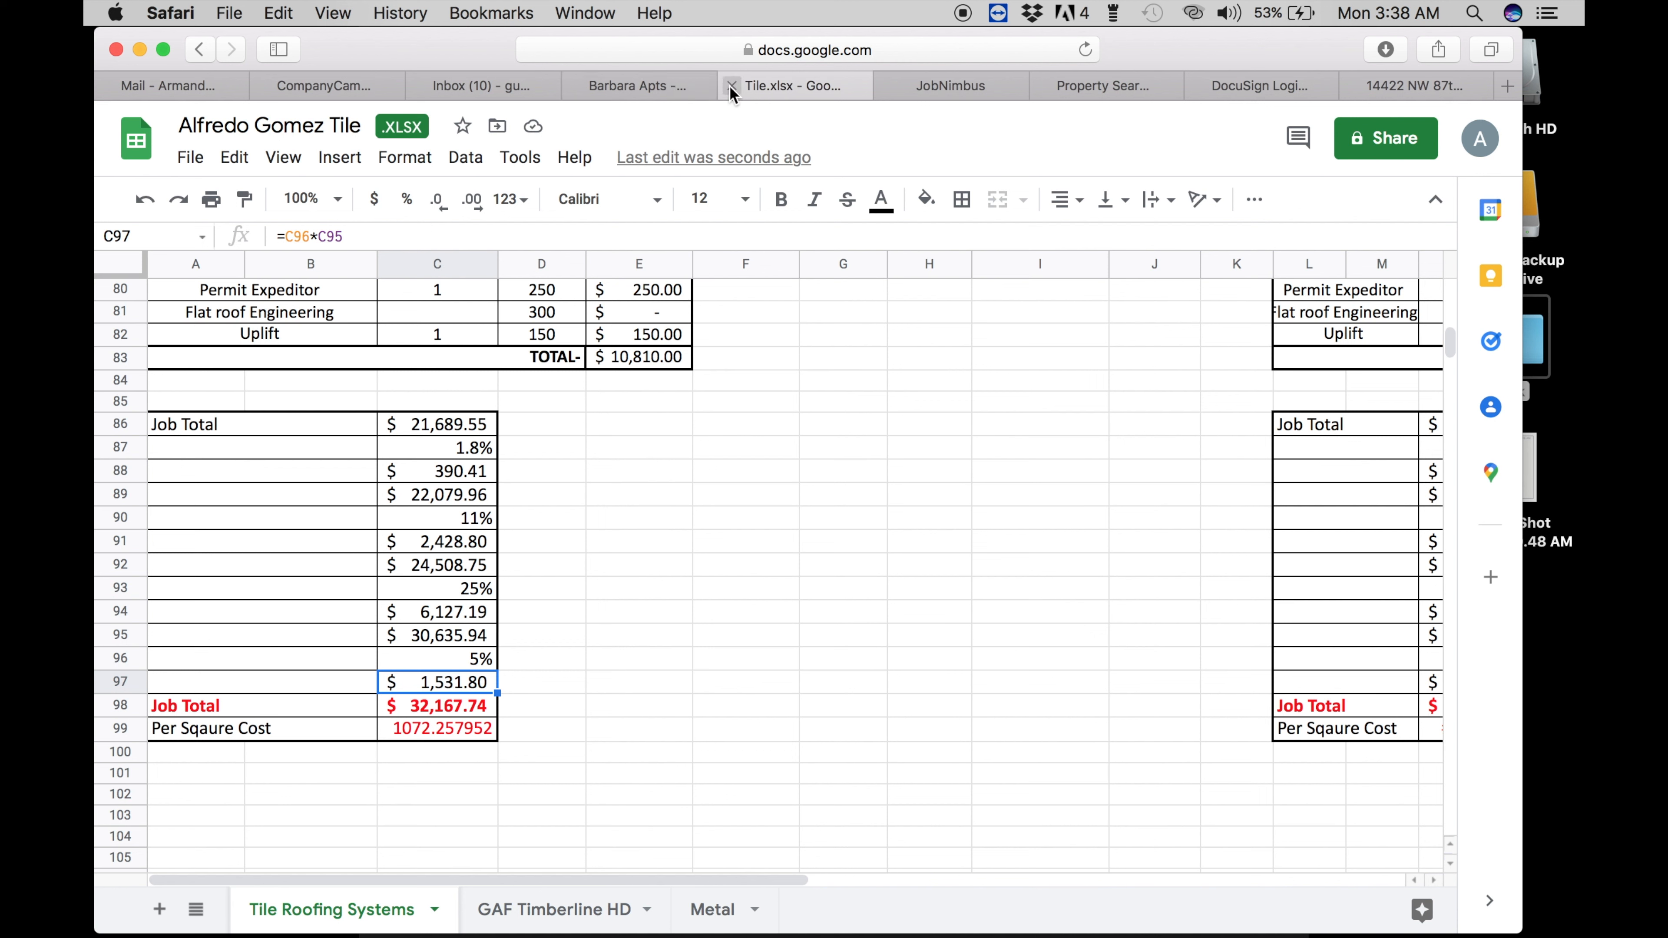
- Copy the $32,167.74 job total from cell C98
click(409, 705)
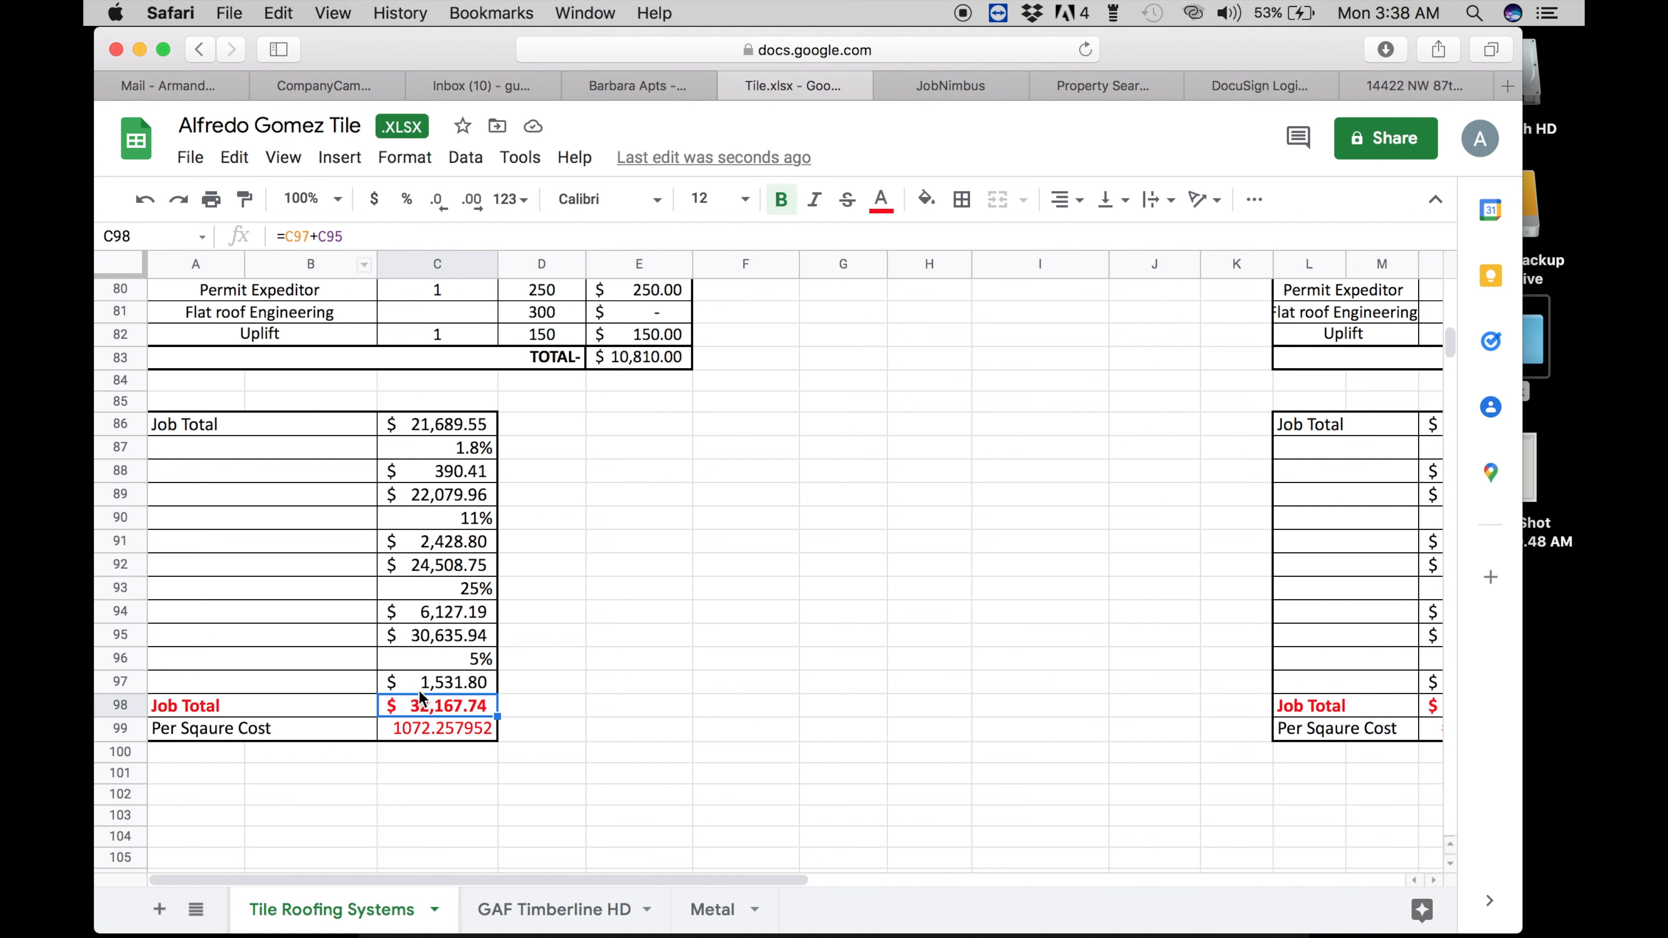
double_click(423, 708)
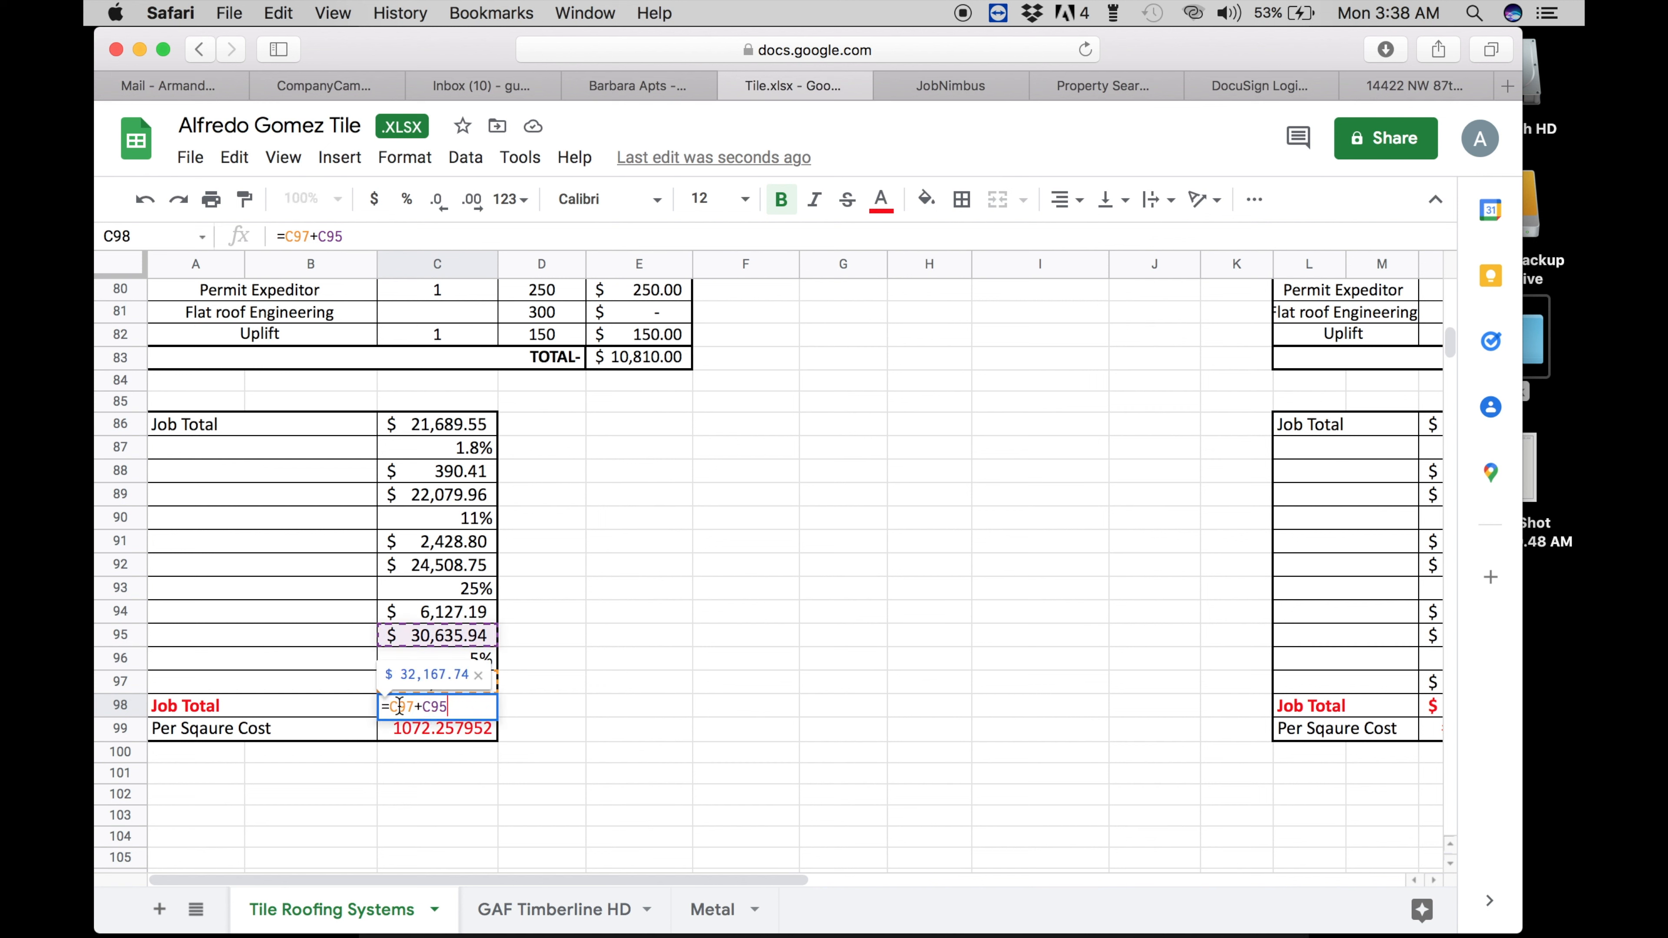
double_click(425, 675)
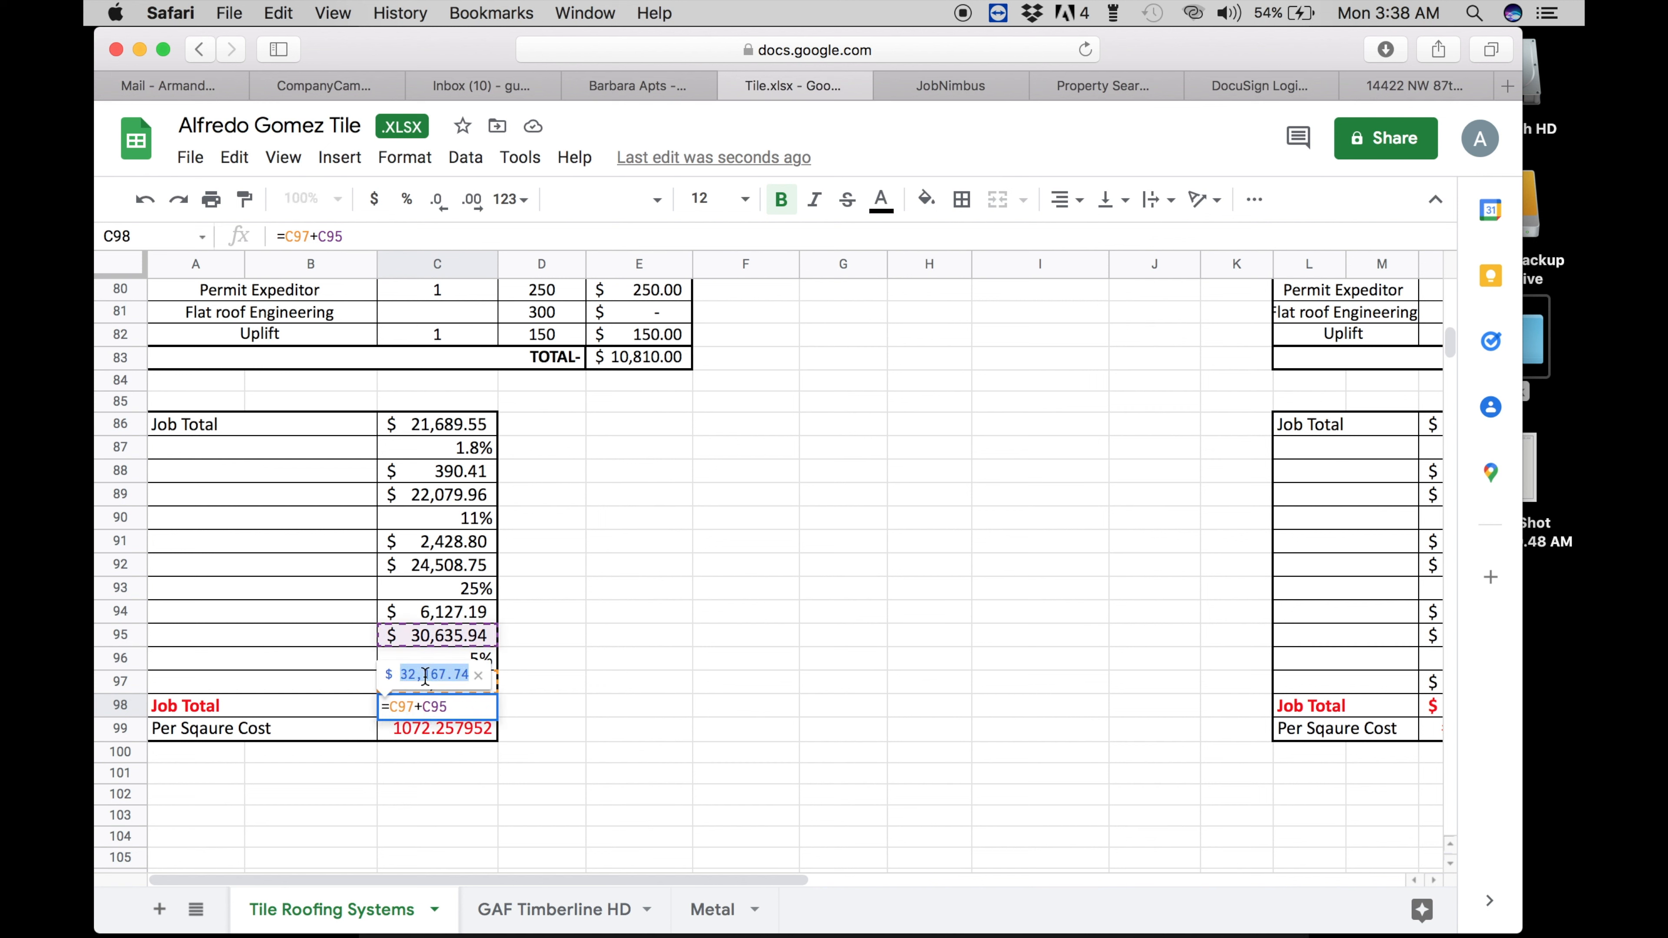
key(super+c)
- Close the spreadsheet, leaving the page, and open the tile roof proposal from Drive
click(730, 87)
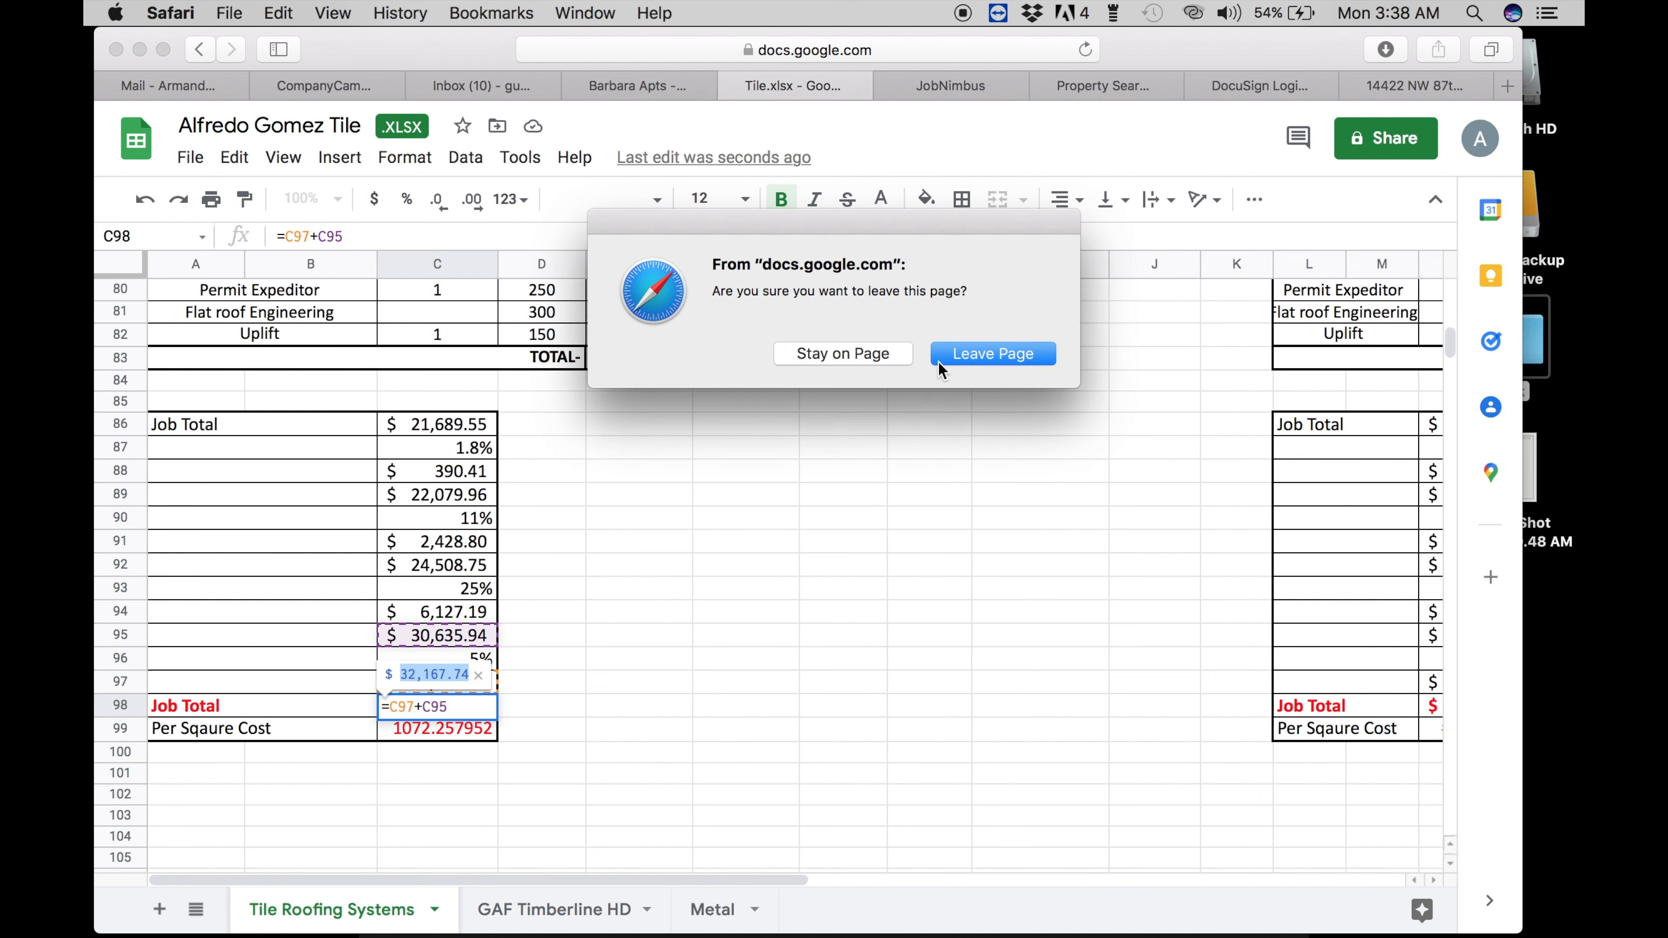
click(954, 359)
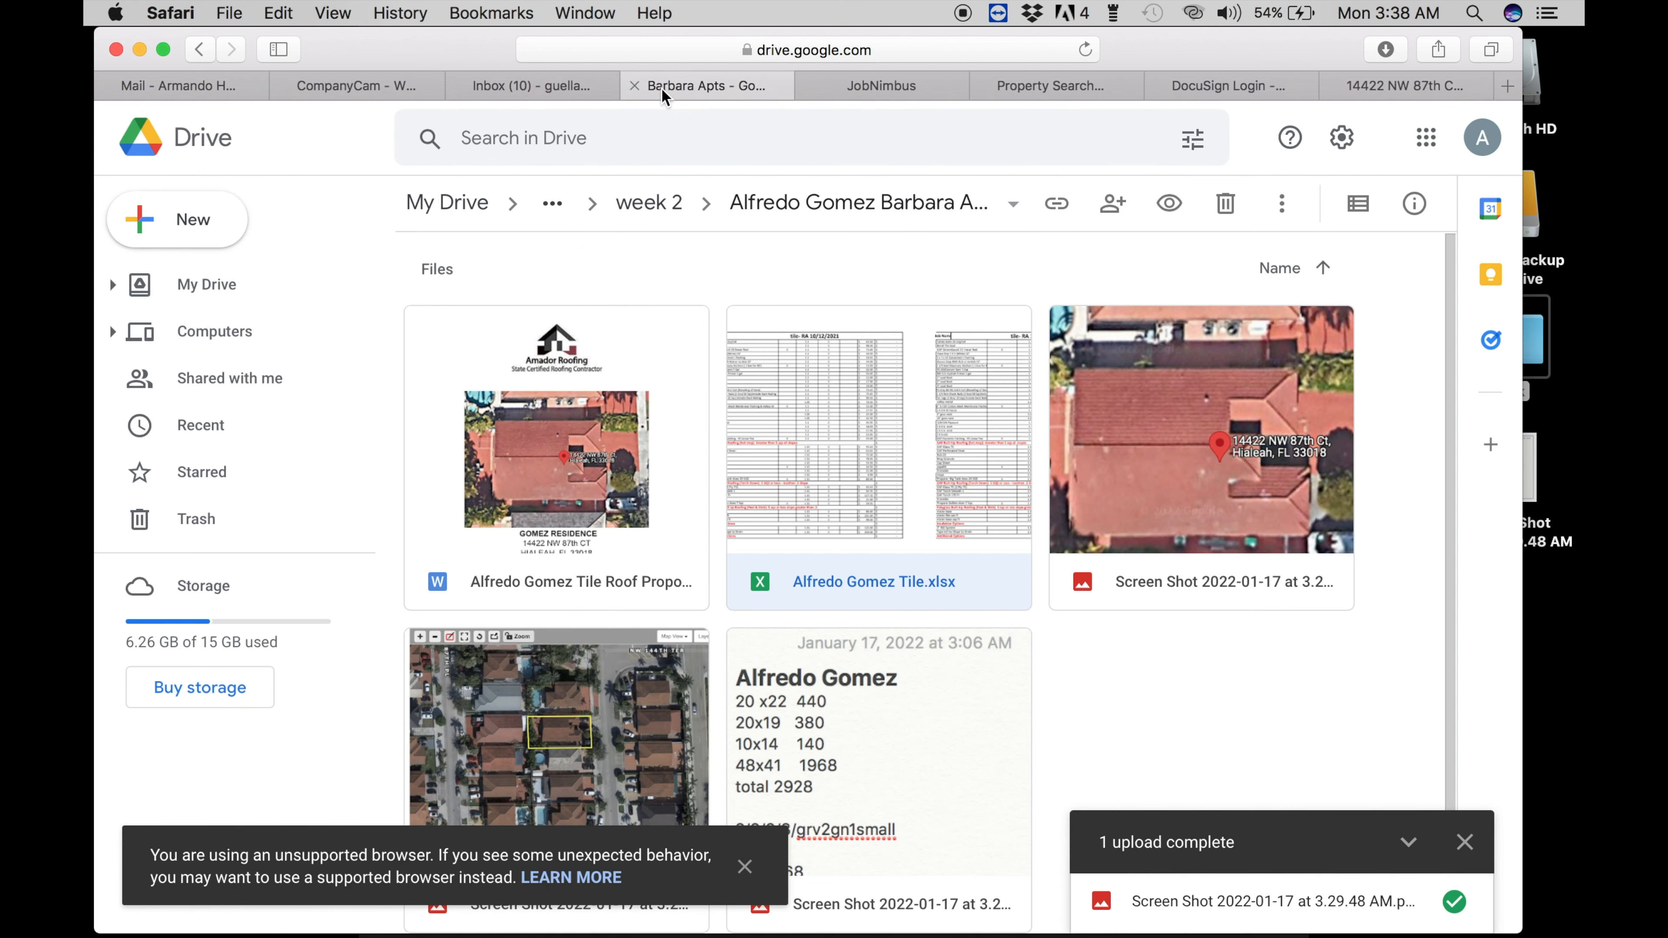
double_click(603, 563)
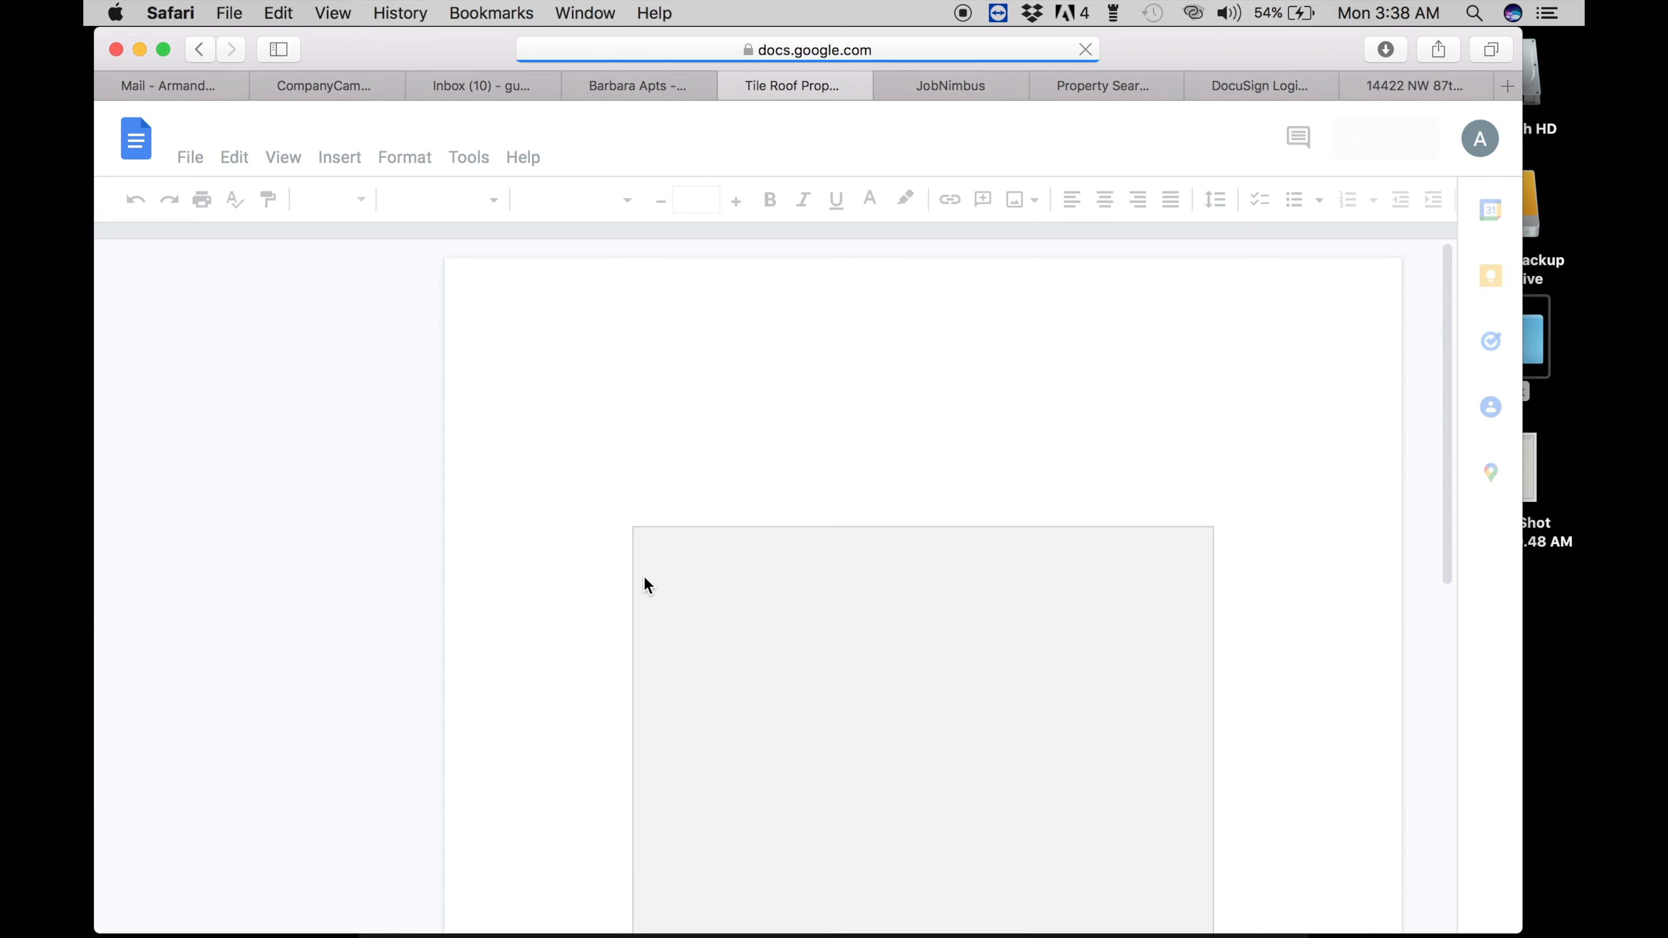
- Scroll the proposal down to the 'New Boral Tile Roof System- $' price line above Payment terms
scroll(646, 585, down, 10)
scroll(646, 583, down, 15)
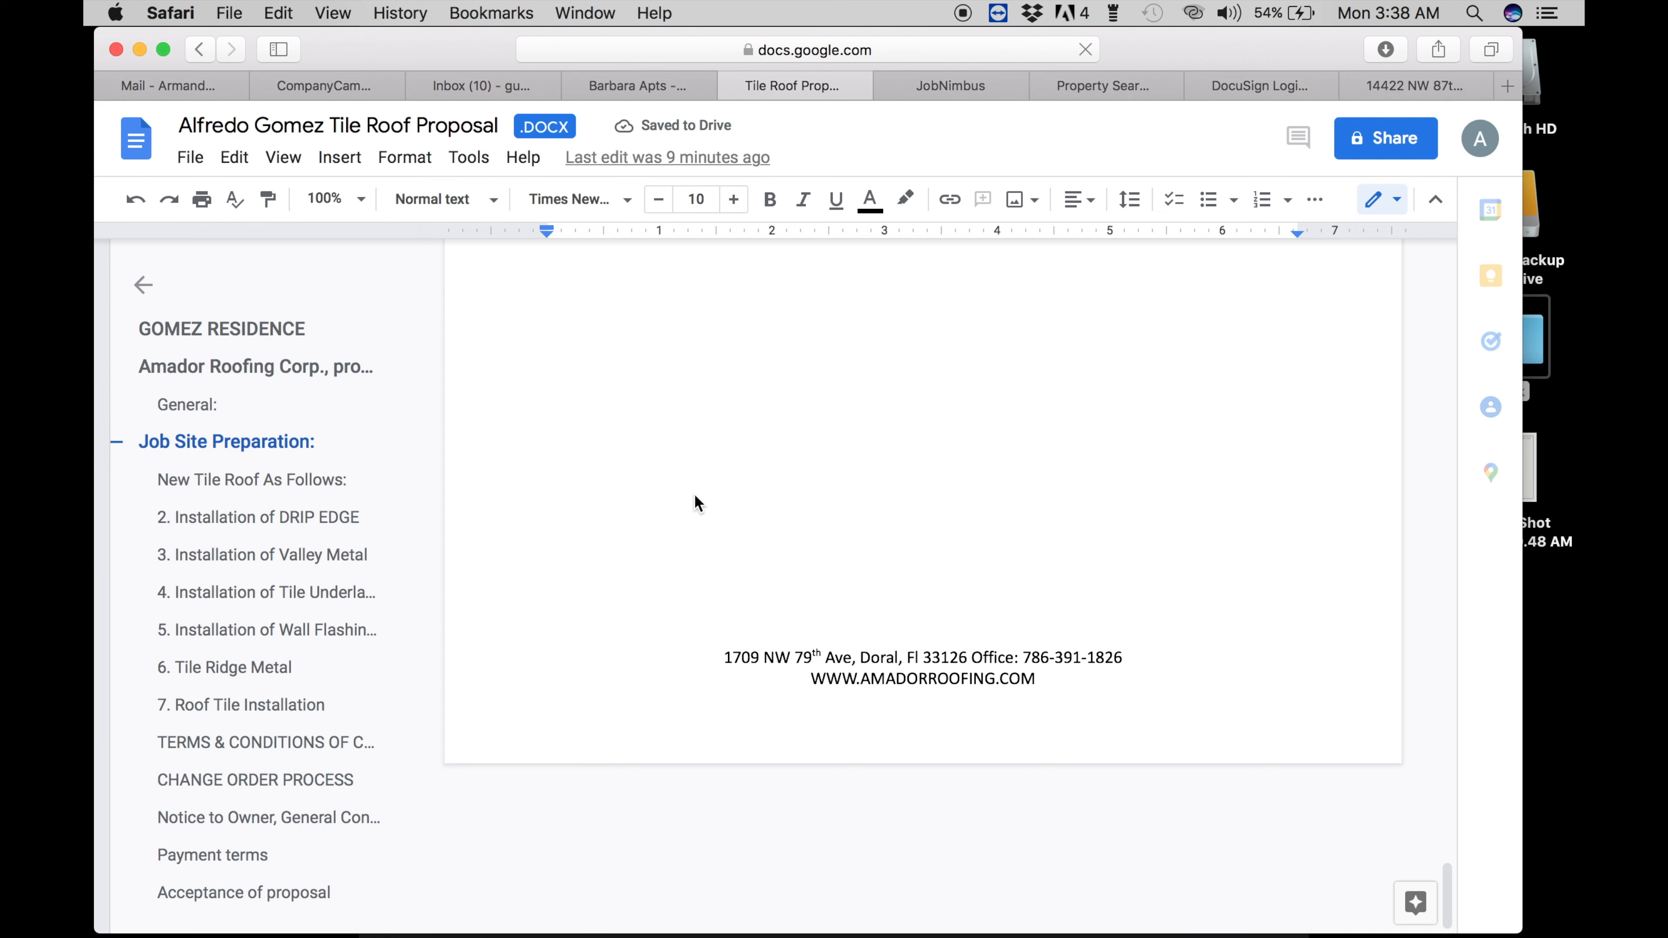
scroll(707, 521, down, 5)
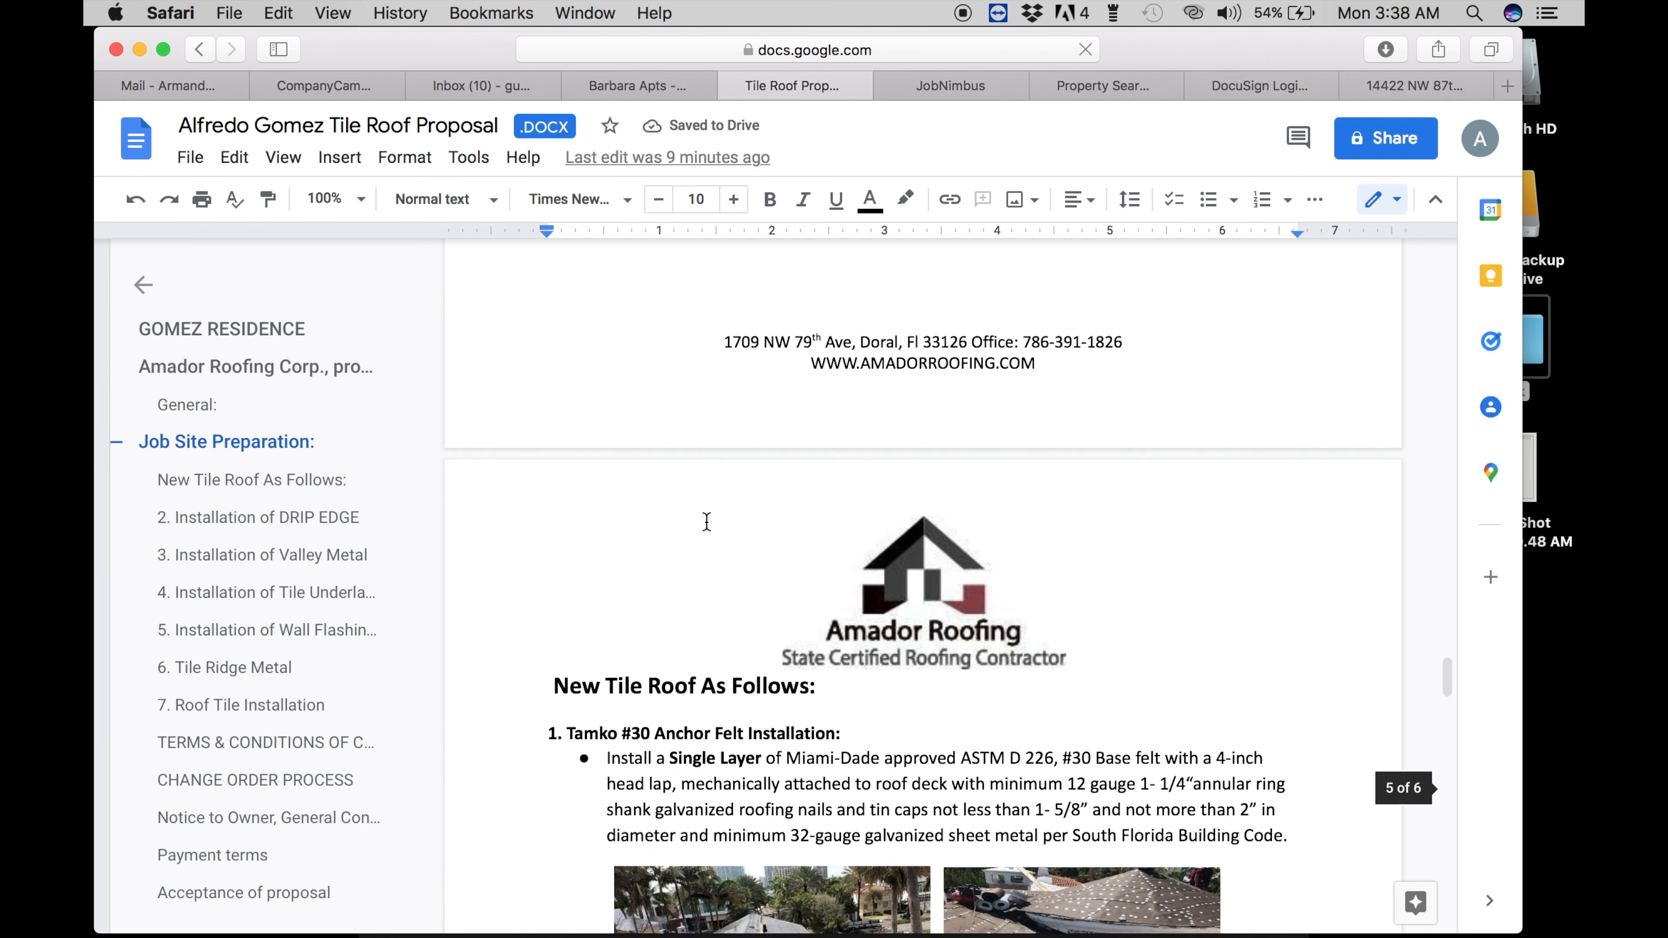
scroll(707, 522, down, 20)
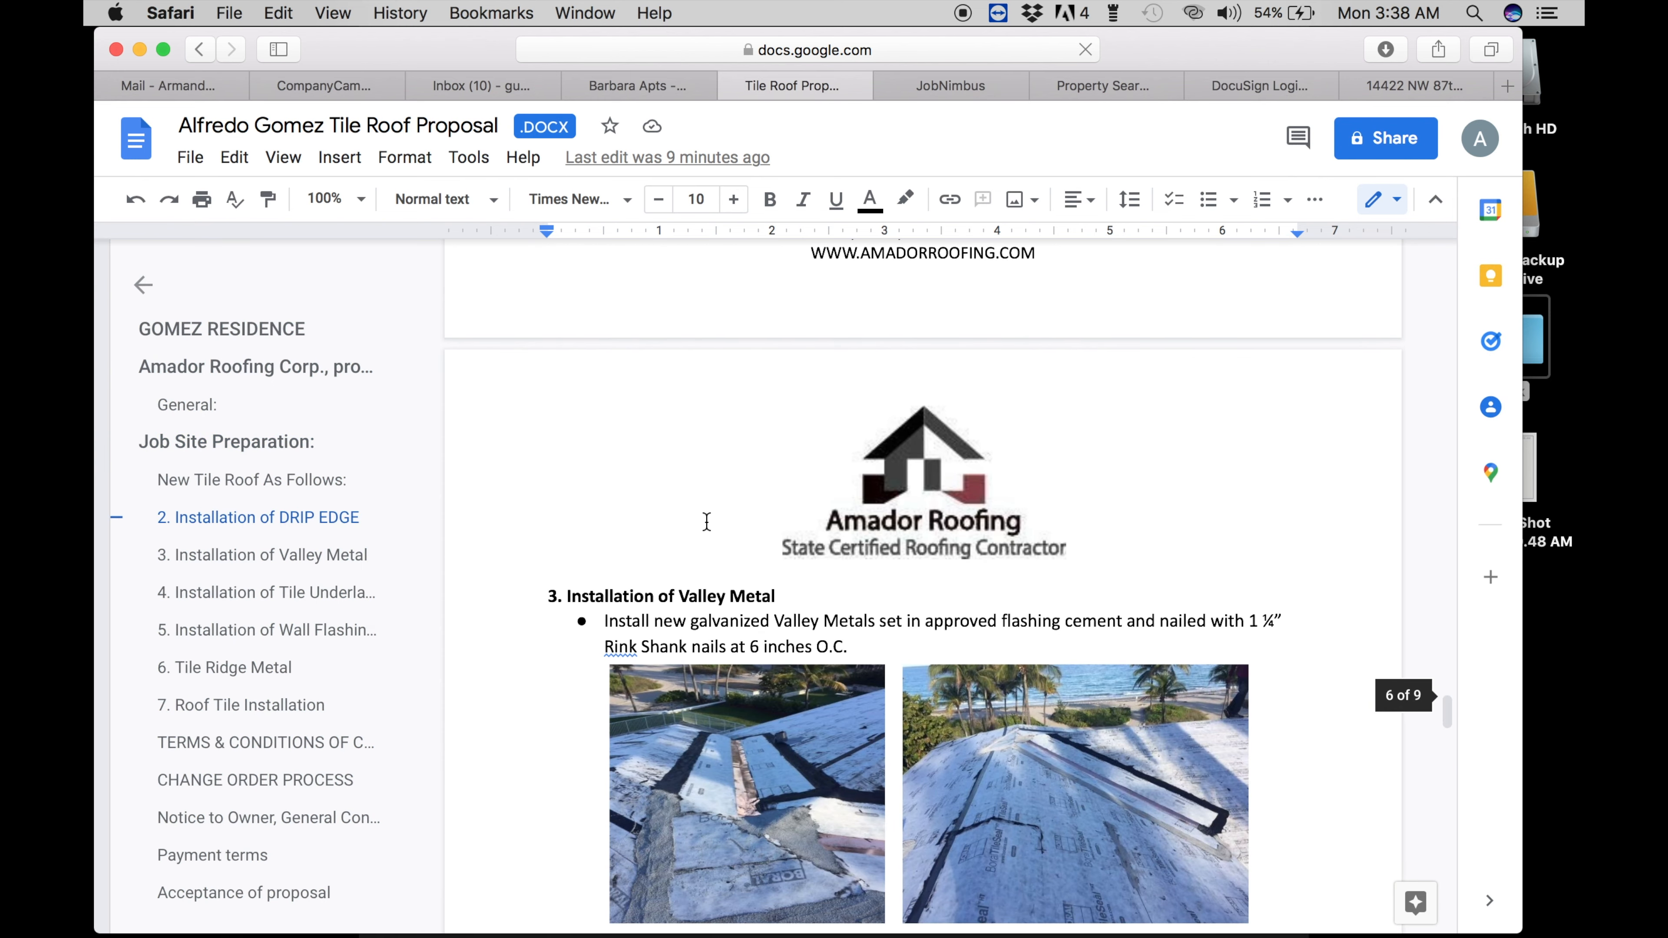
scroll(706, 522, down, 20)
scroll(707, 522, down, 15)
scroll(706, 522, down, 15)
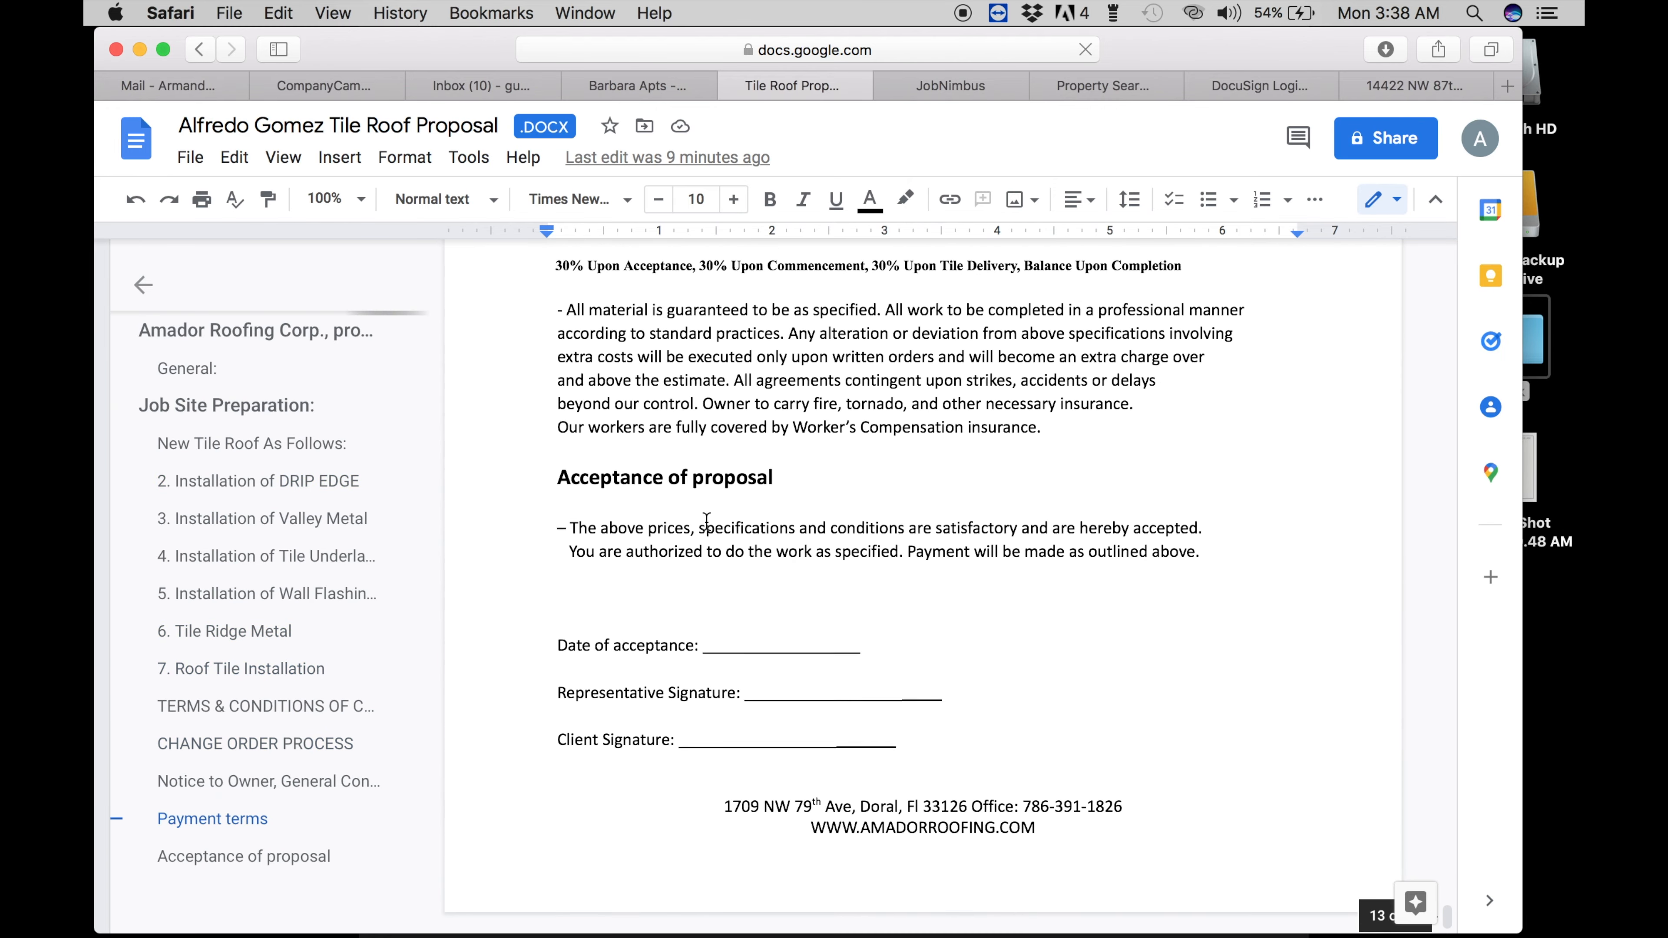
scroll(706, 522, up, 6)
- Enter $32,167.74 on the New Boral Tile Roof System line, retyped to match its formatting
scroll(707, 522, up, 2)
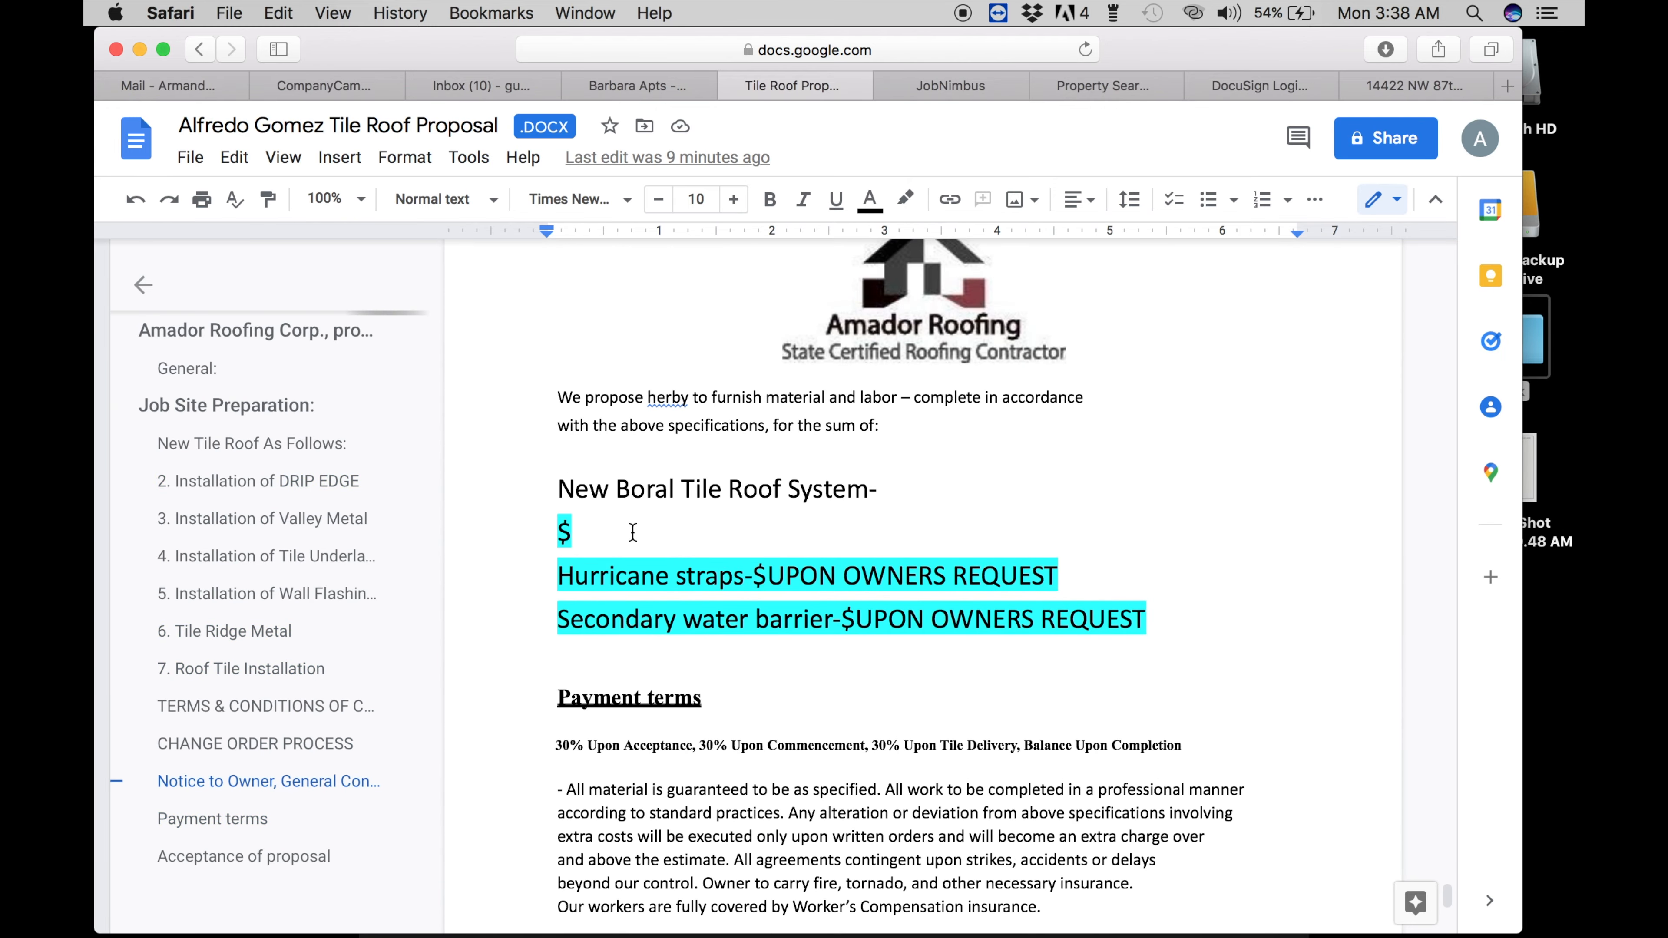
click(613, 531)
key(super+v)
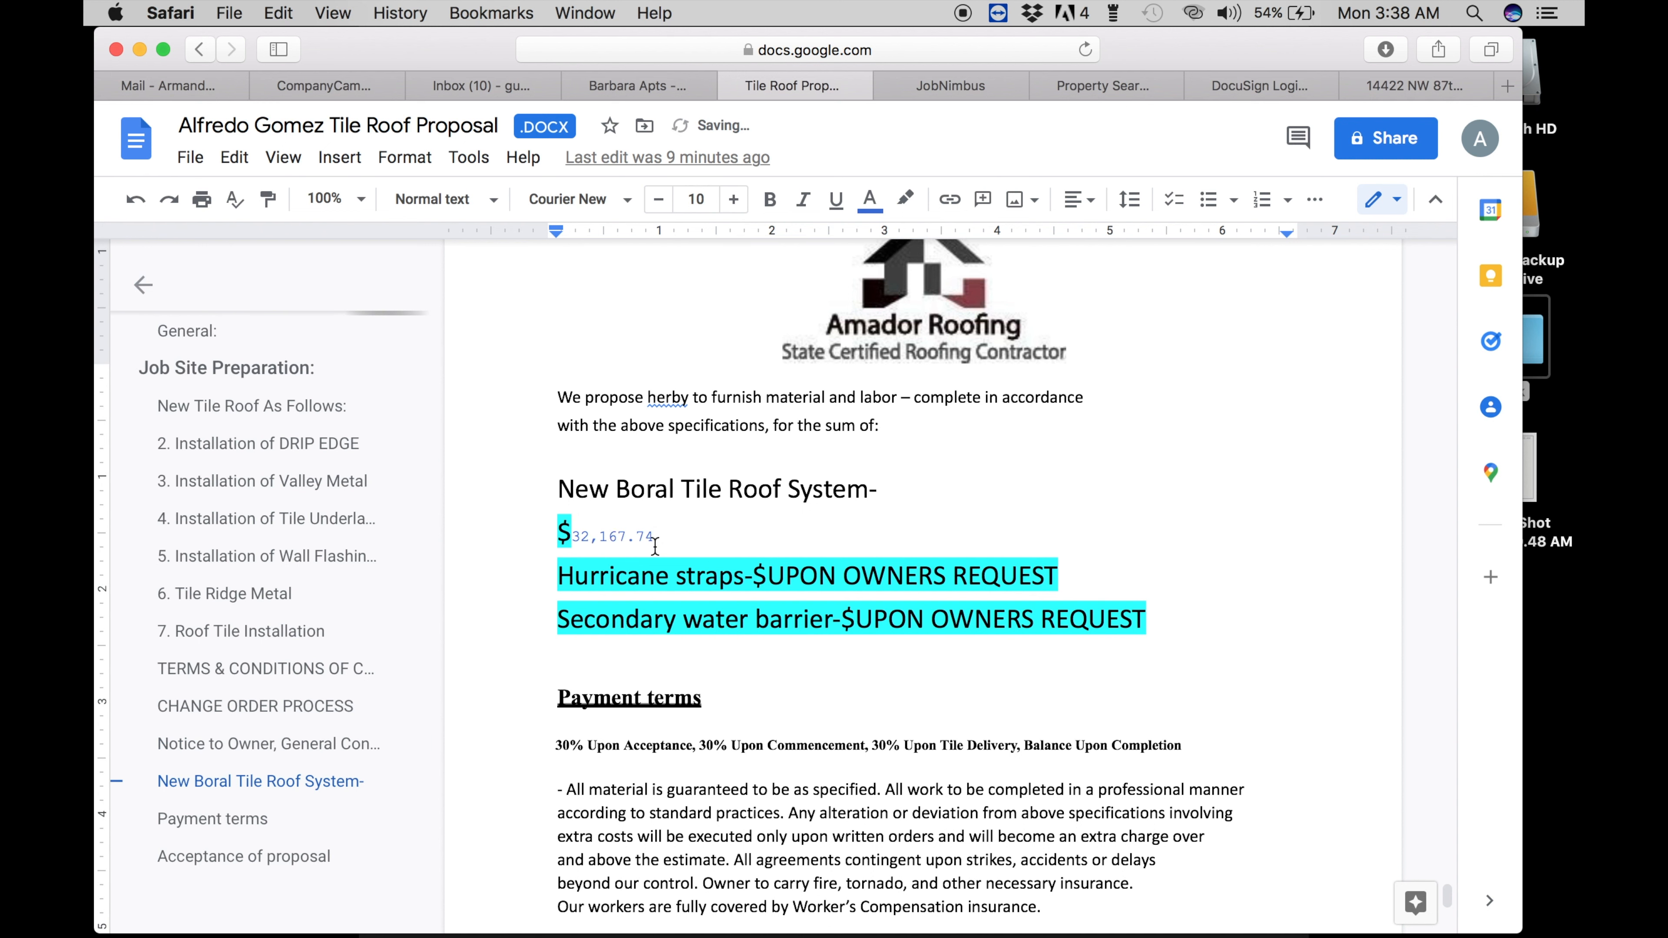
drag(655, 546, 582, 542)
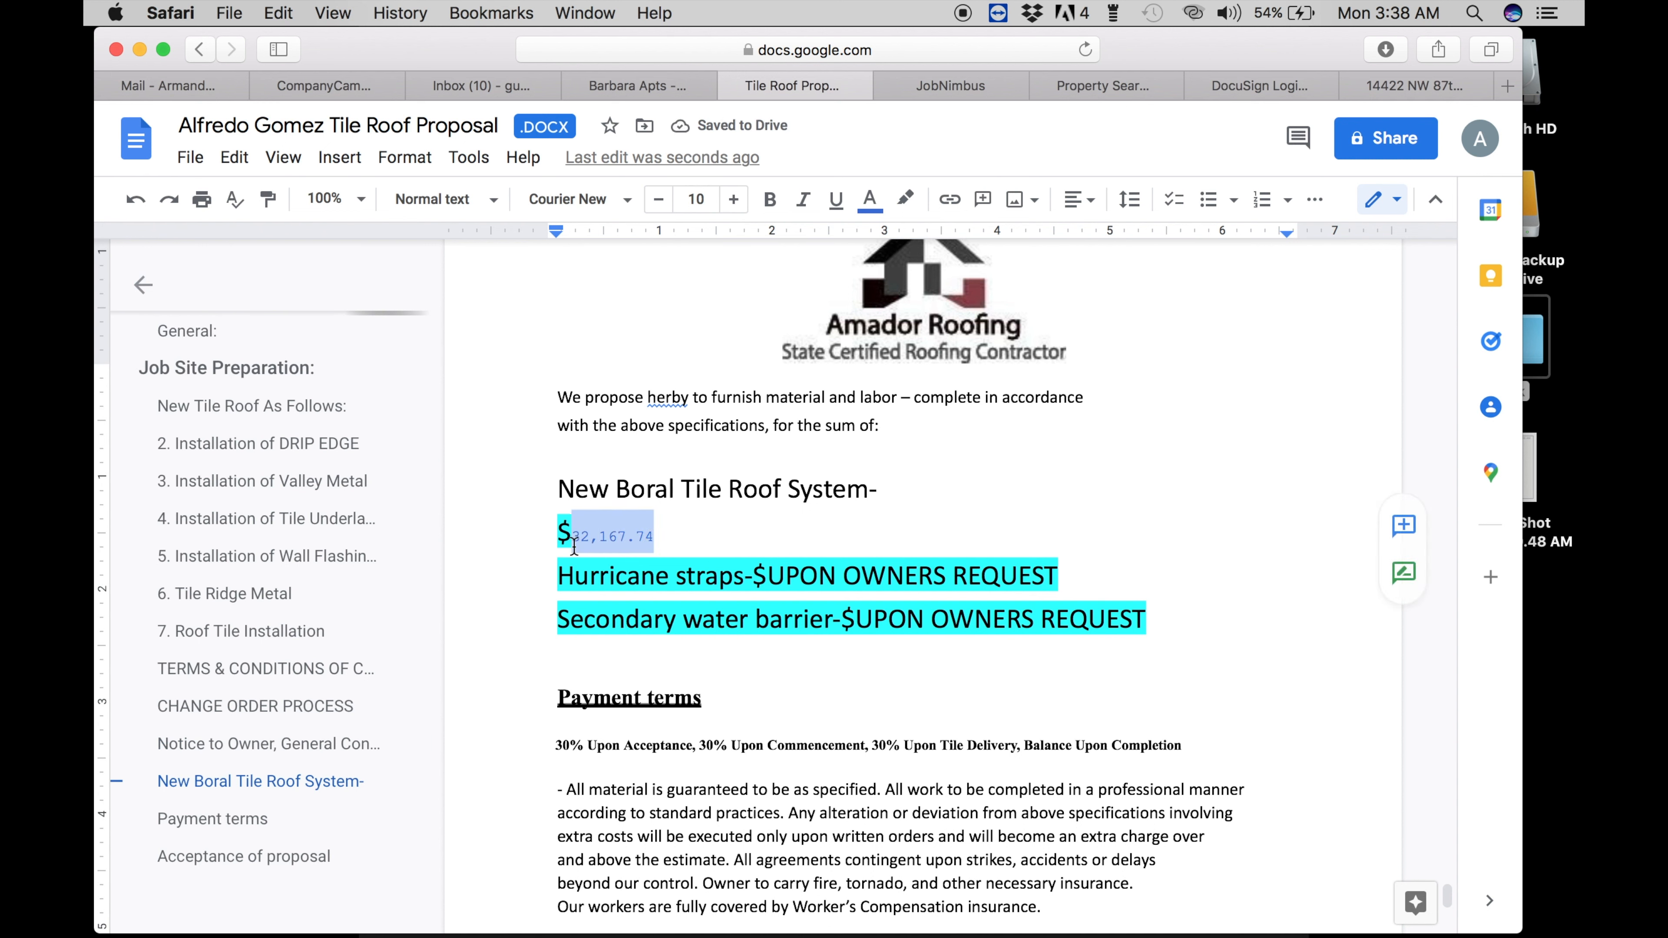
key(BackSpace)
text(32)
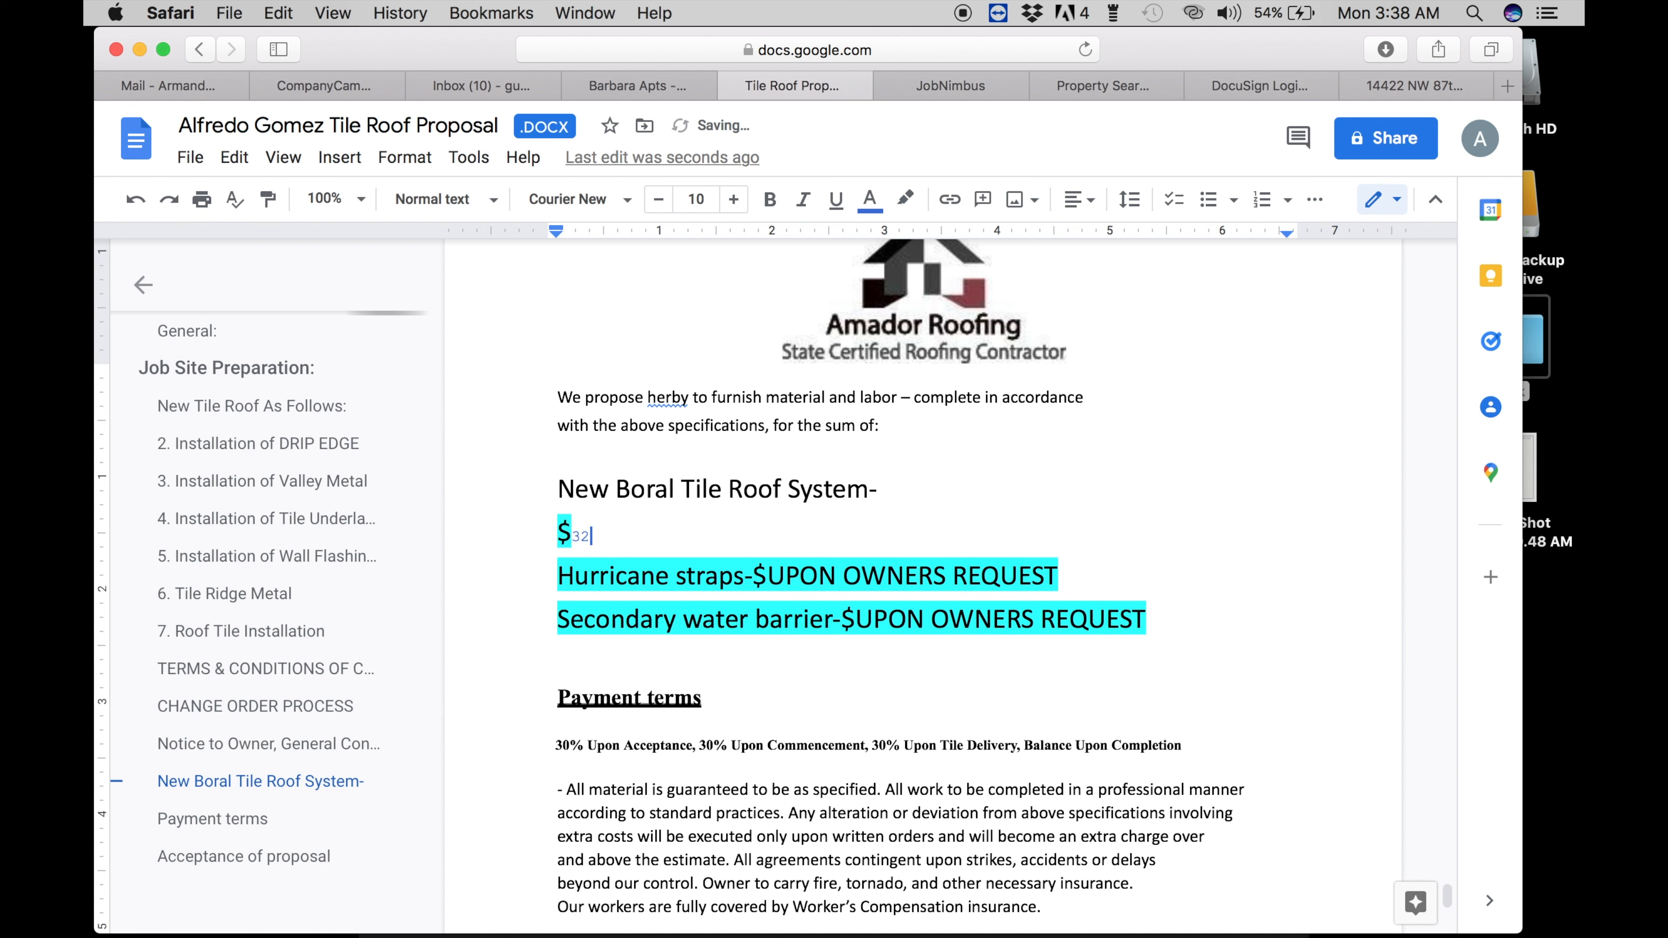
key(BackSpace)
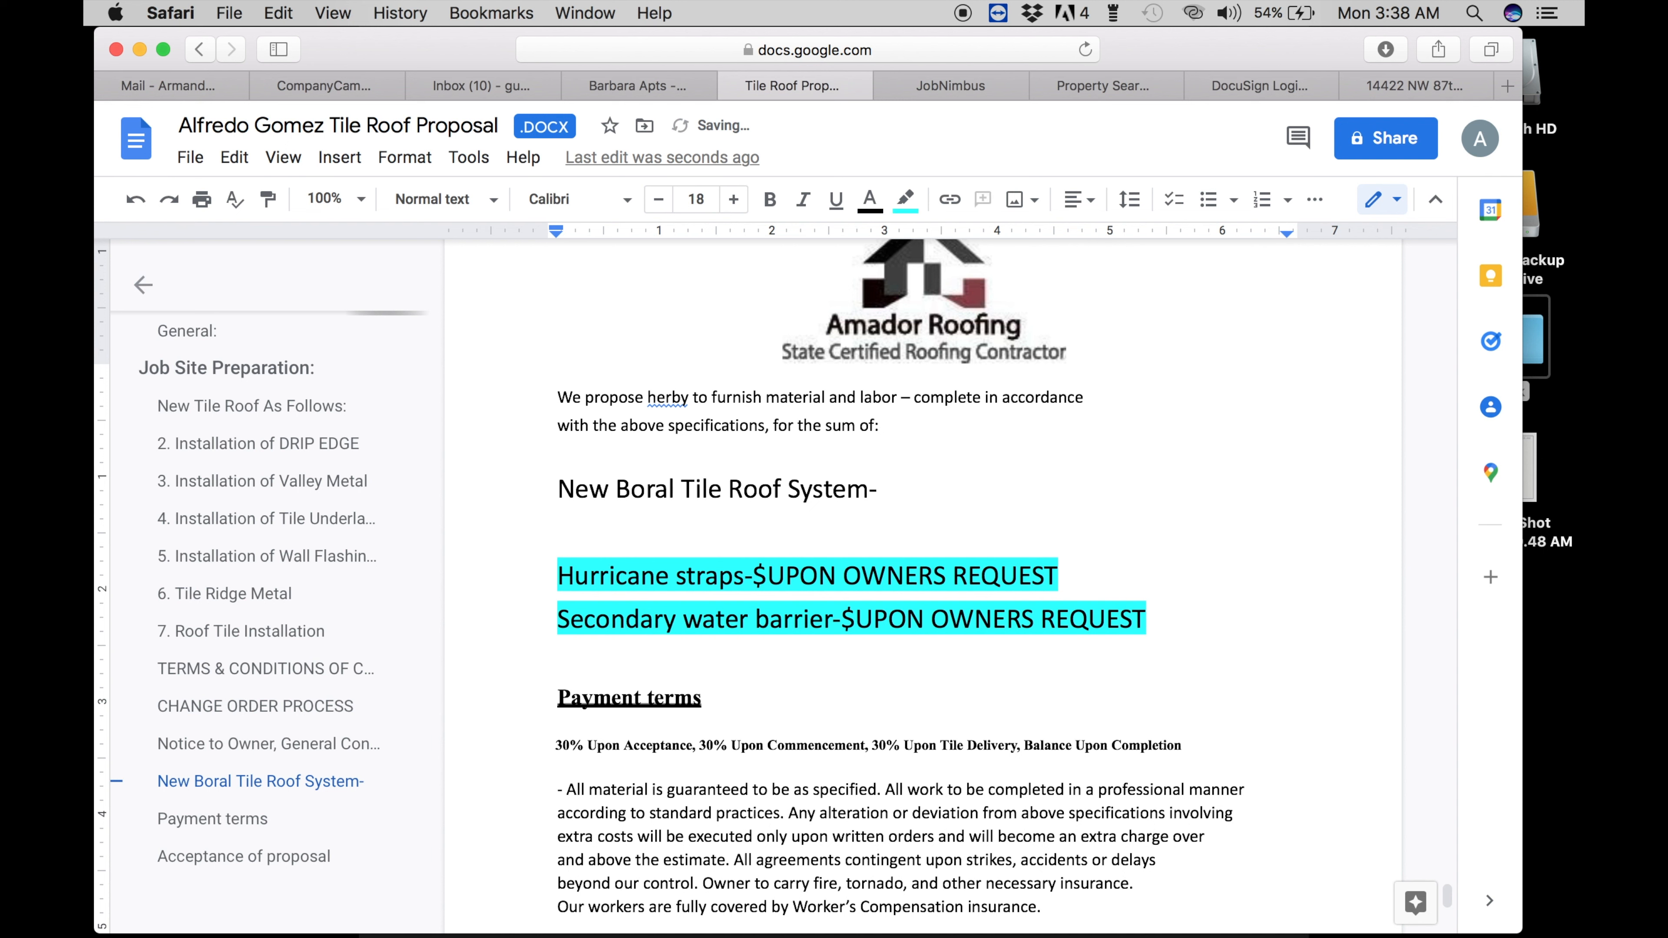
text($32 )
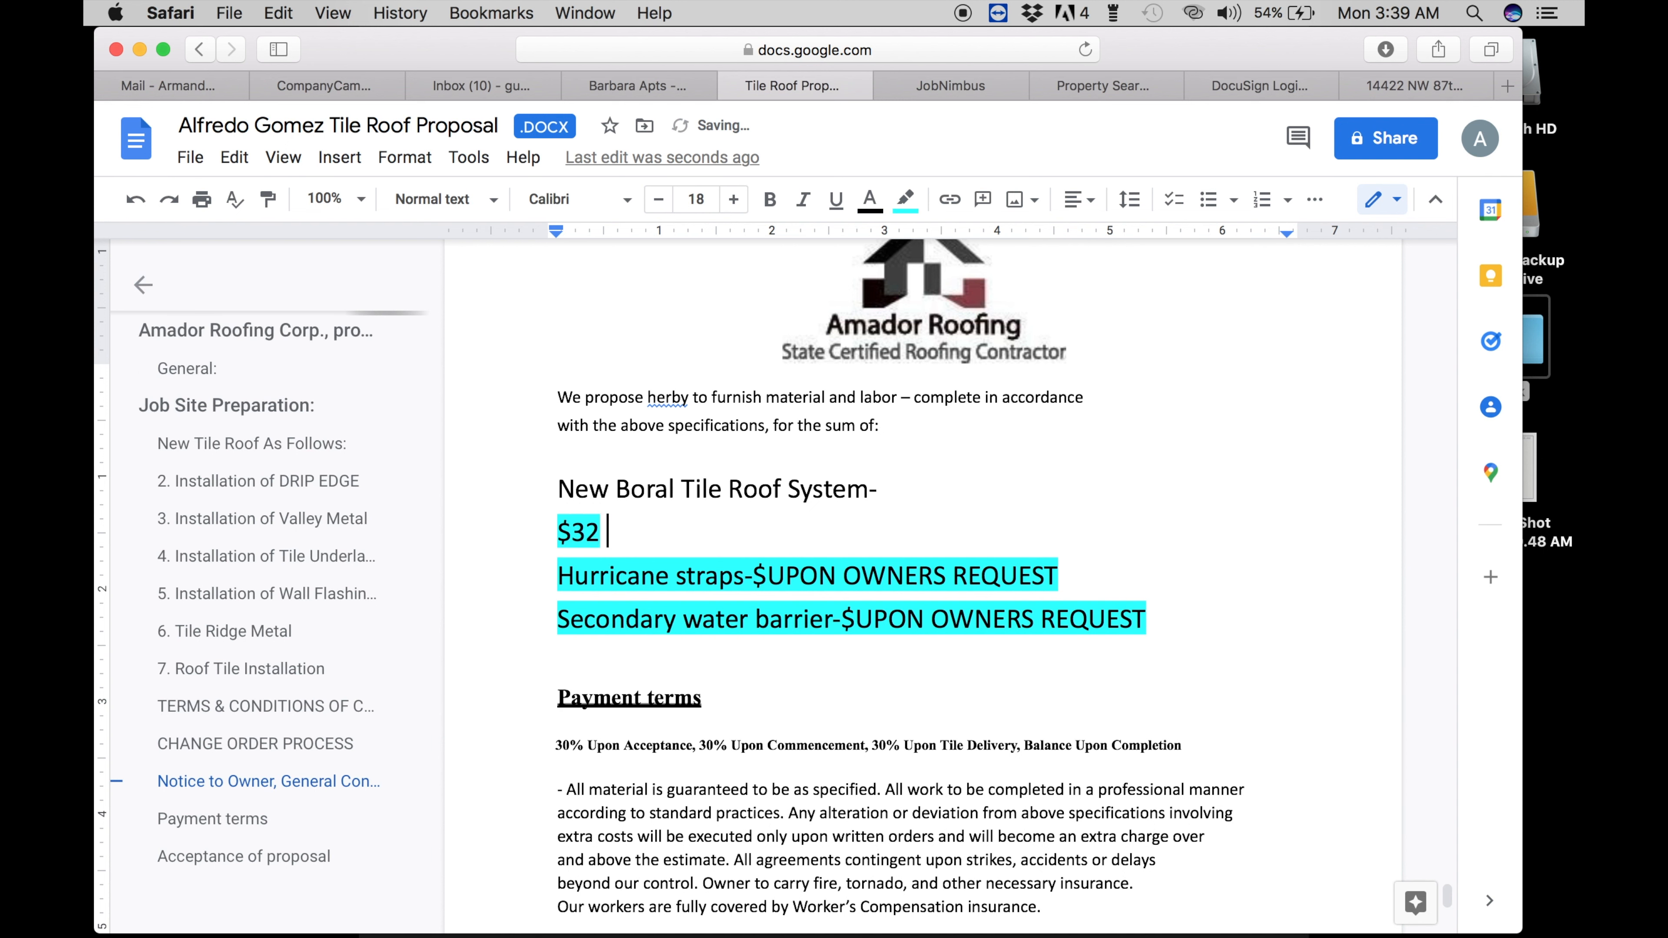
text(167.74)
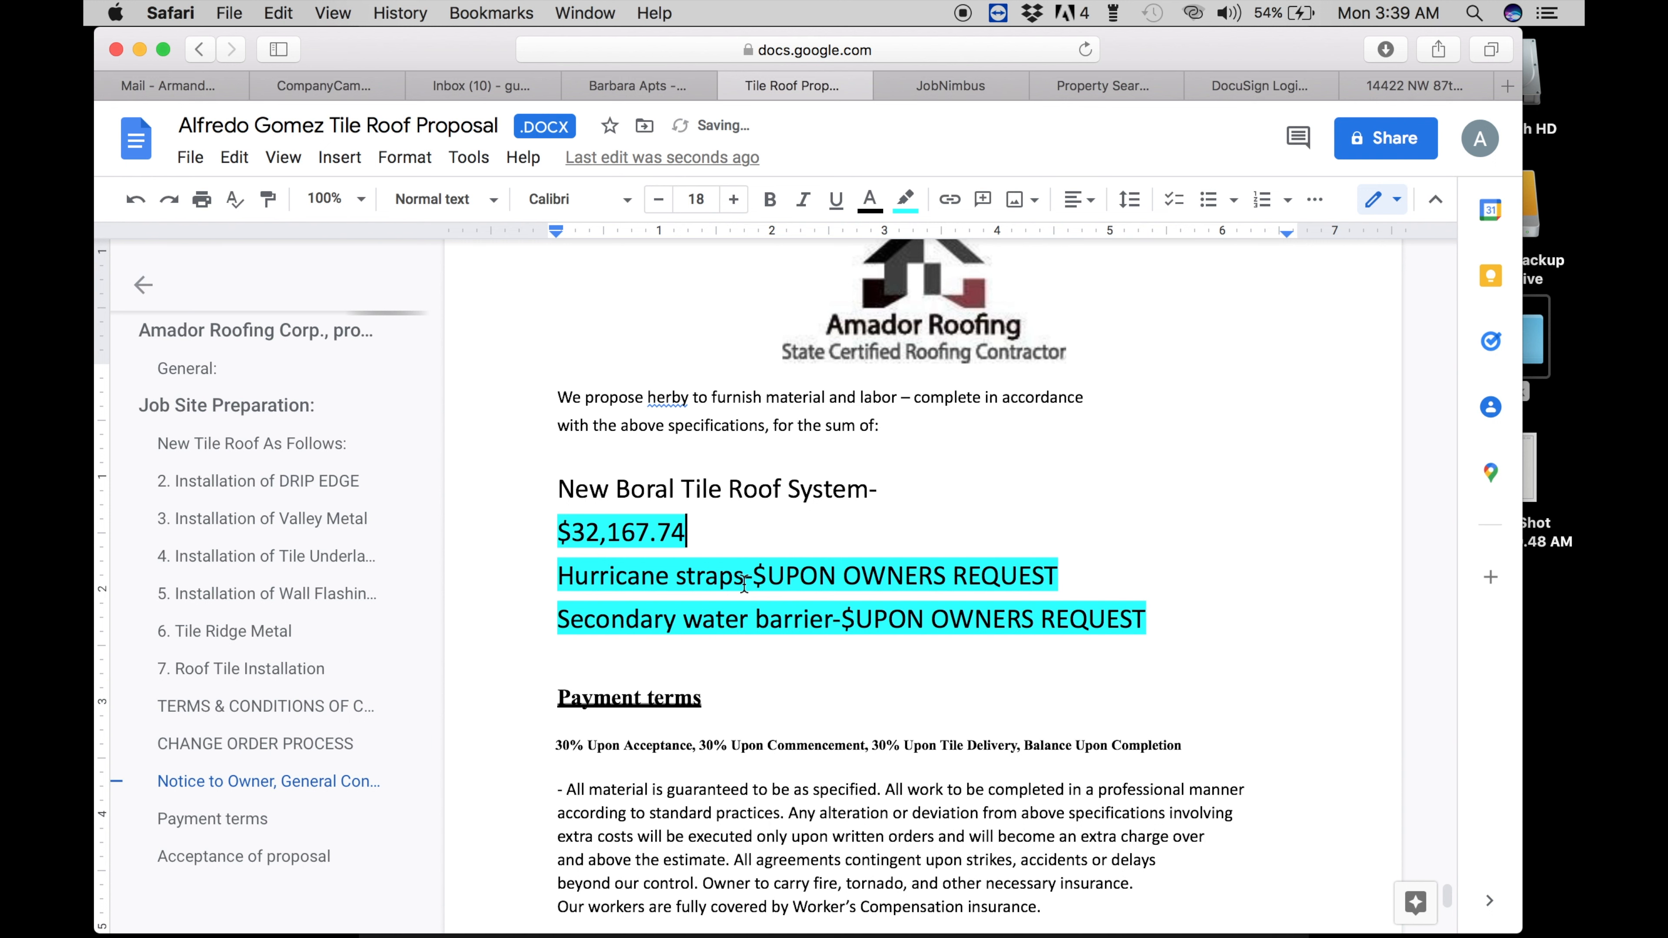
scroll(744, 583, down, 10)
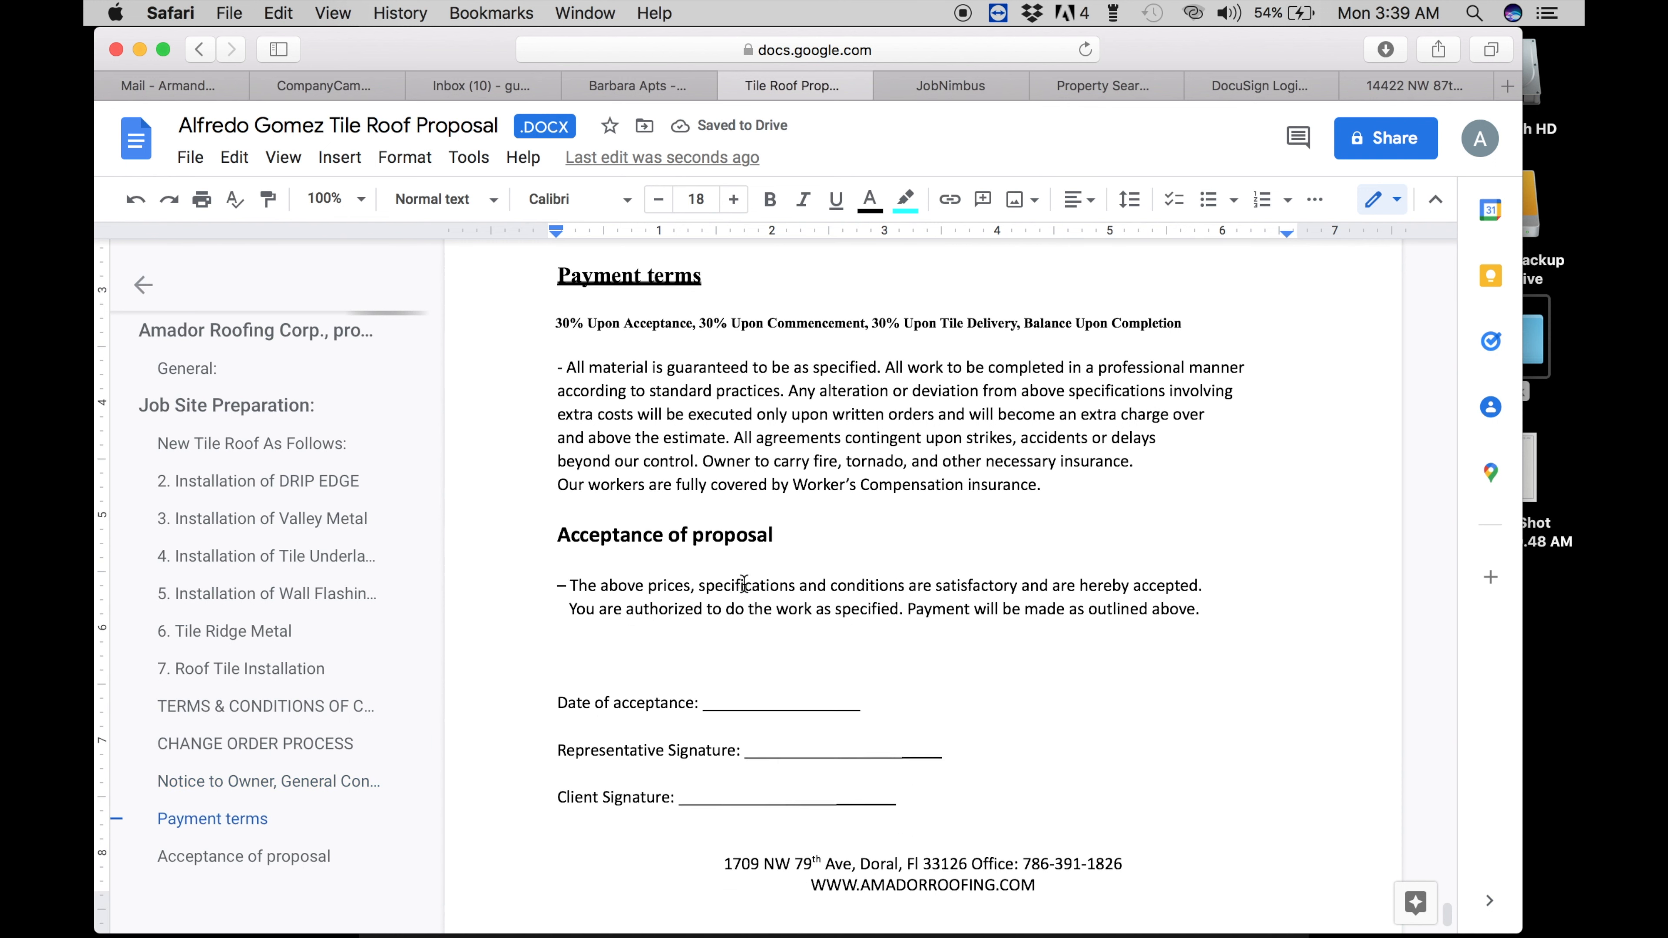
scroll(744, 583, up, 15)
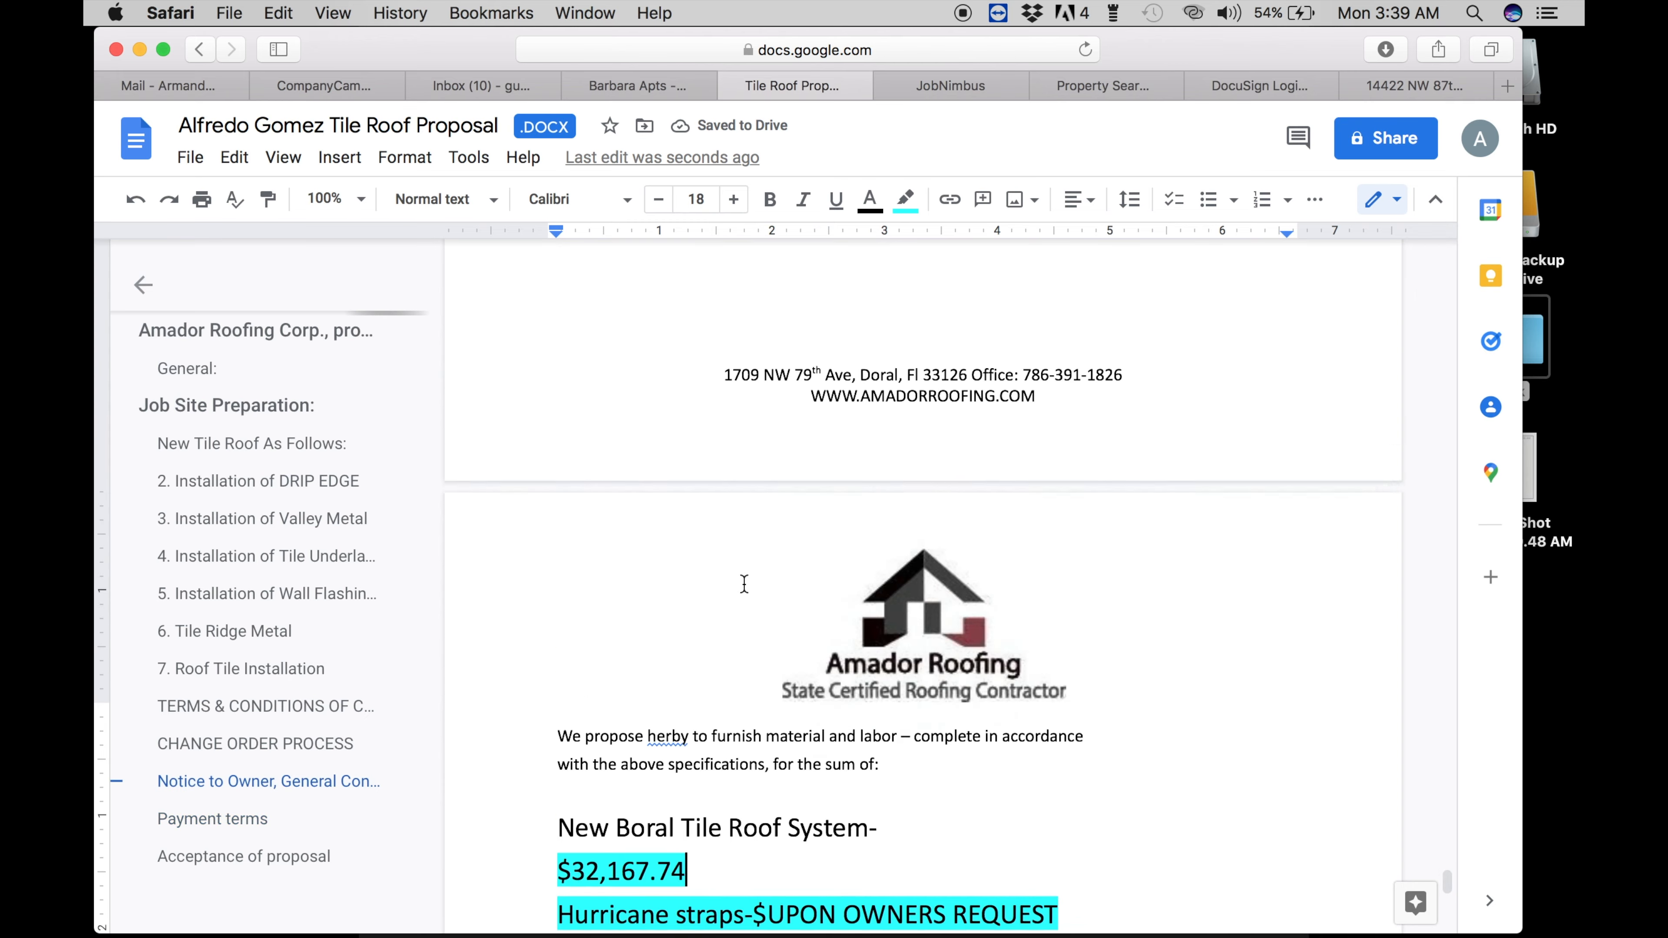
scroll(744, 583, up, 20)
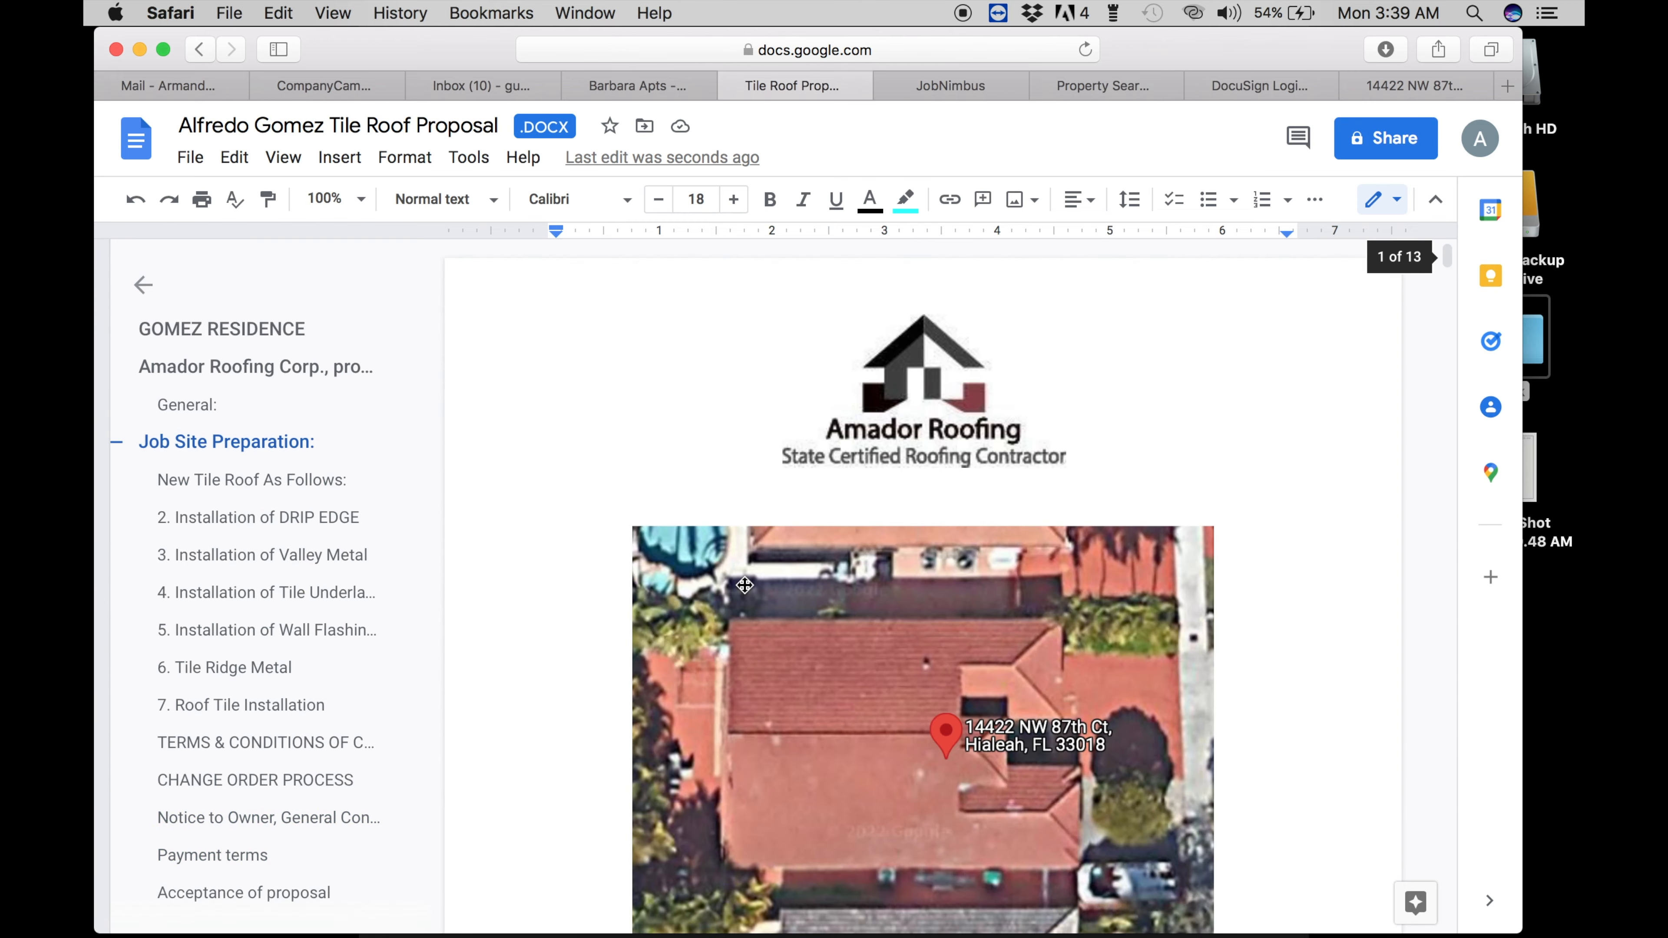
scroll(745, 584, down, 12)
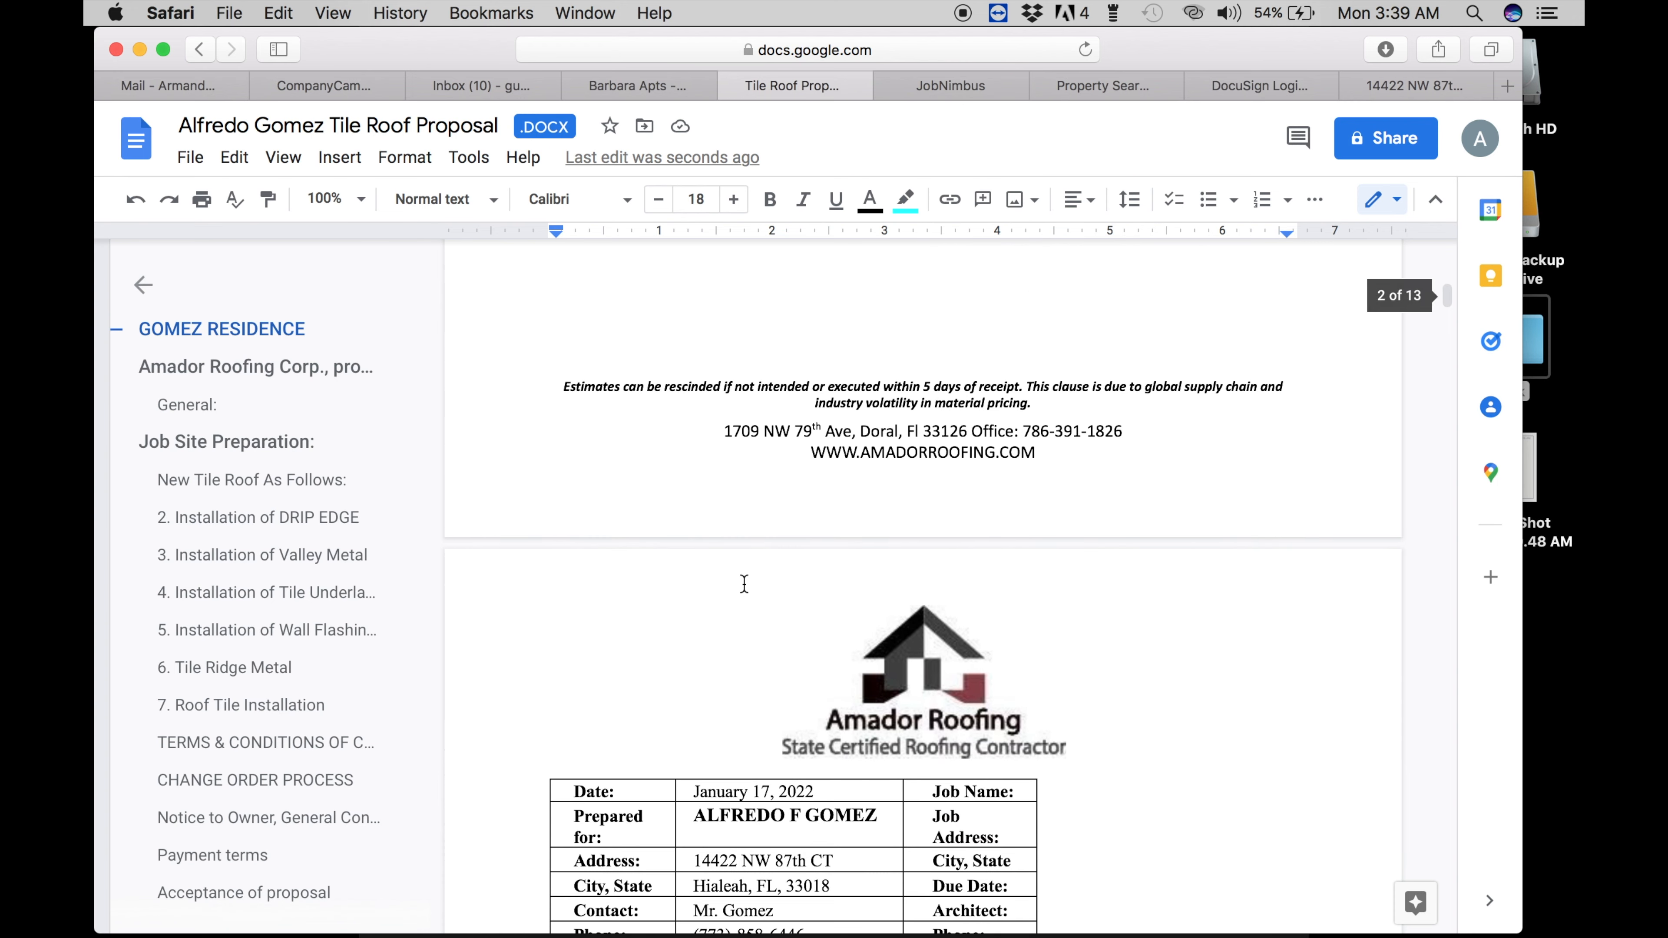
scroll(744, 584, up, 5)
drag(1046, 707, 803, 629)
scroll(803, 629, down, 12)
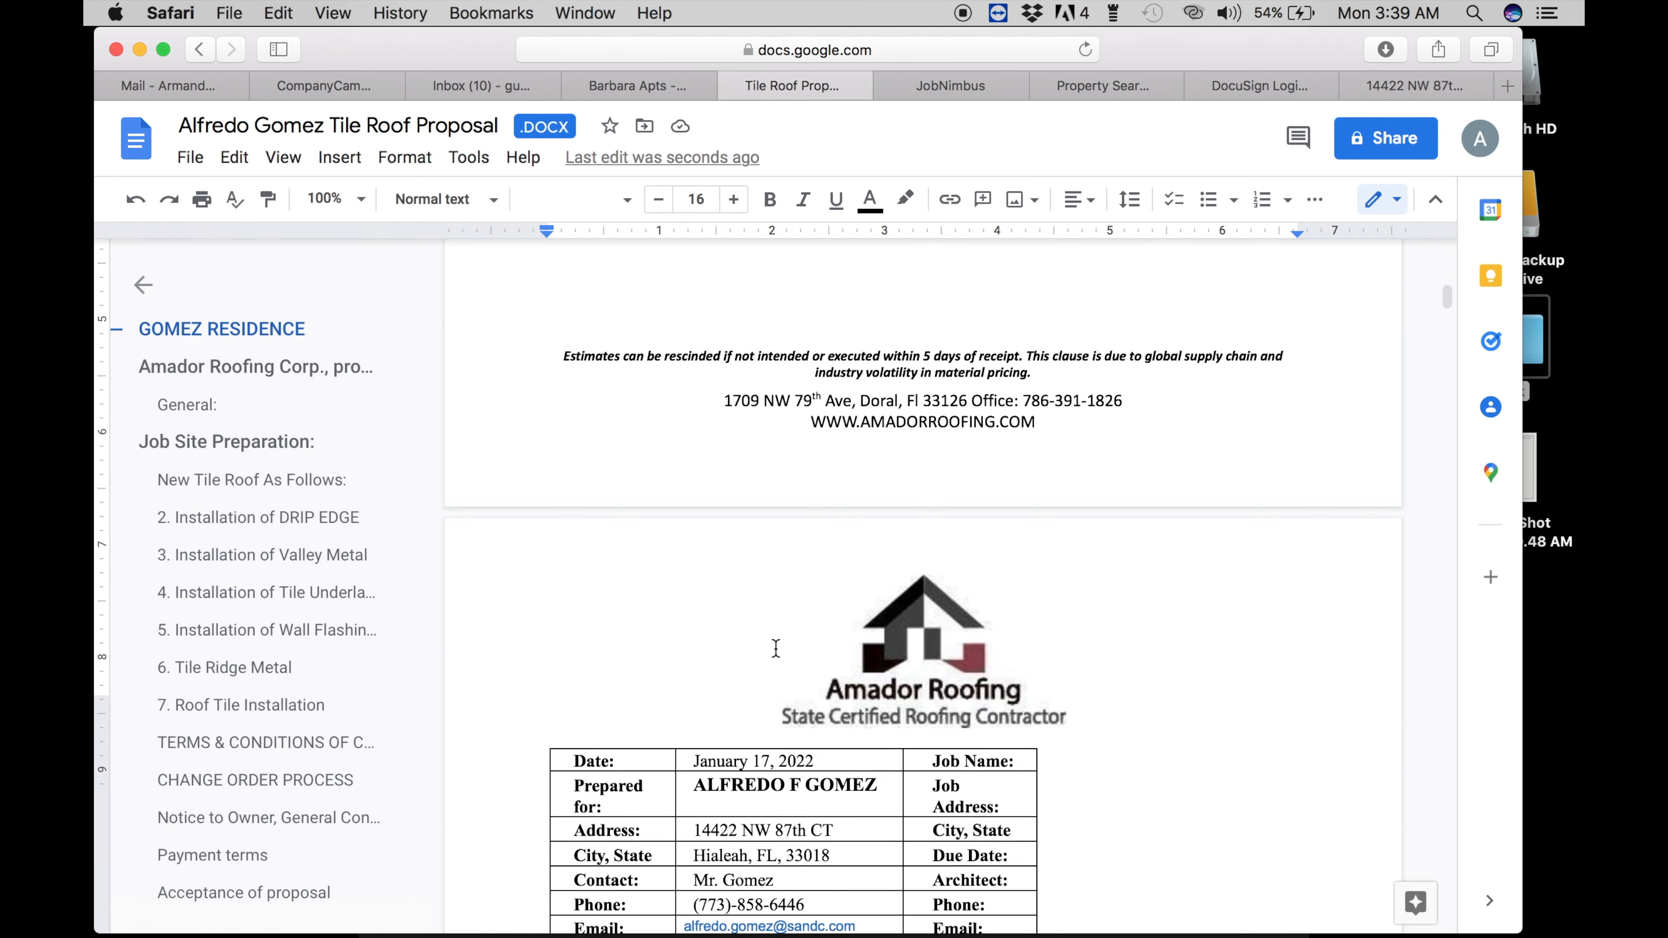
drag(697, 660, 834, 659)
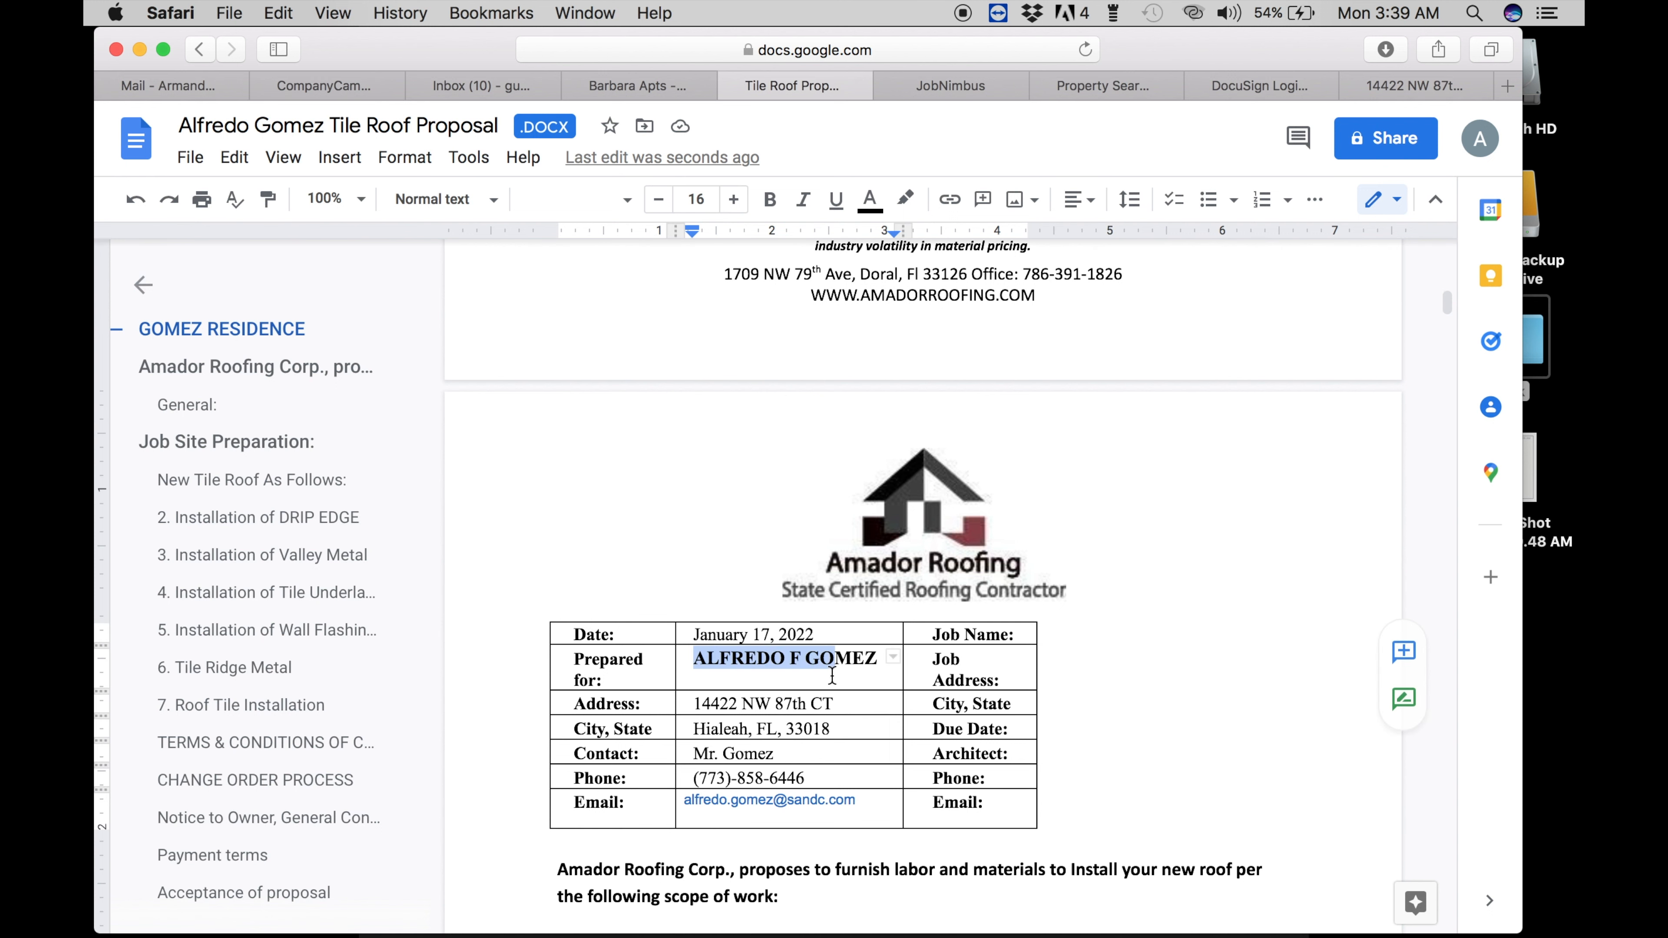
click(750, 764)
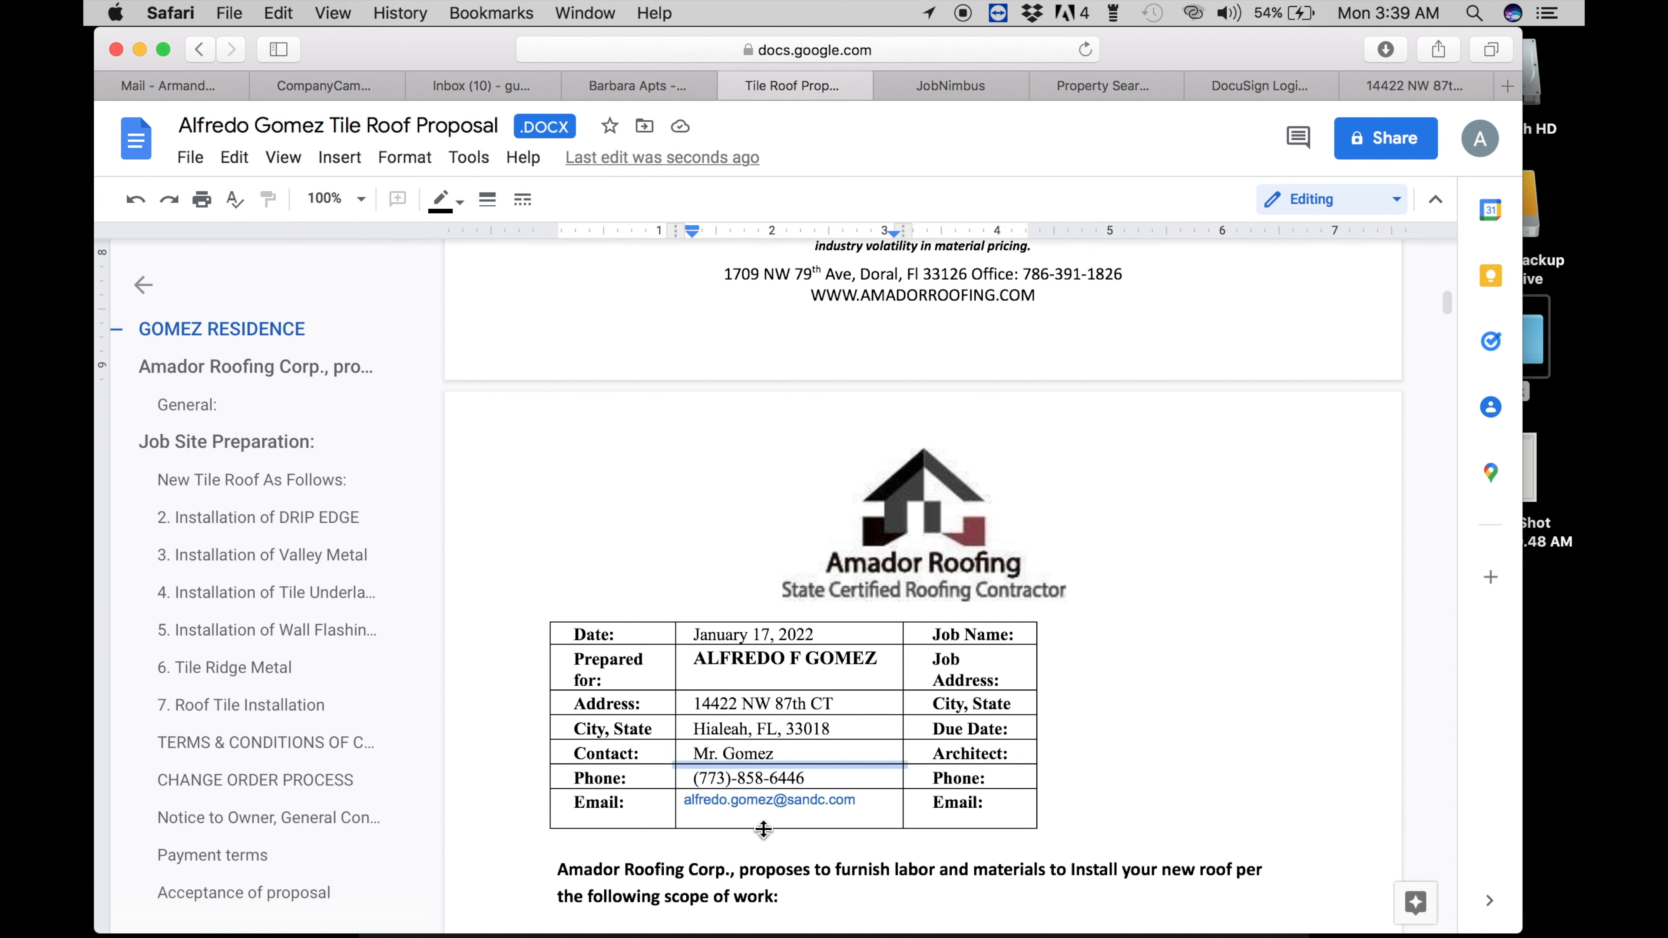
scroll(763, 829, down, 5)
click(872, 778)
scroll(867, 779, down, 20)
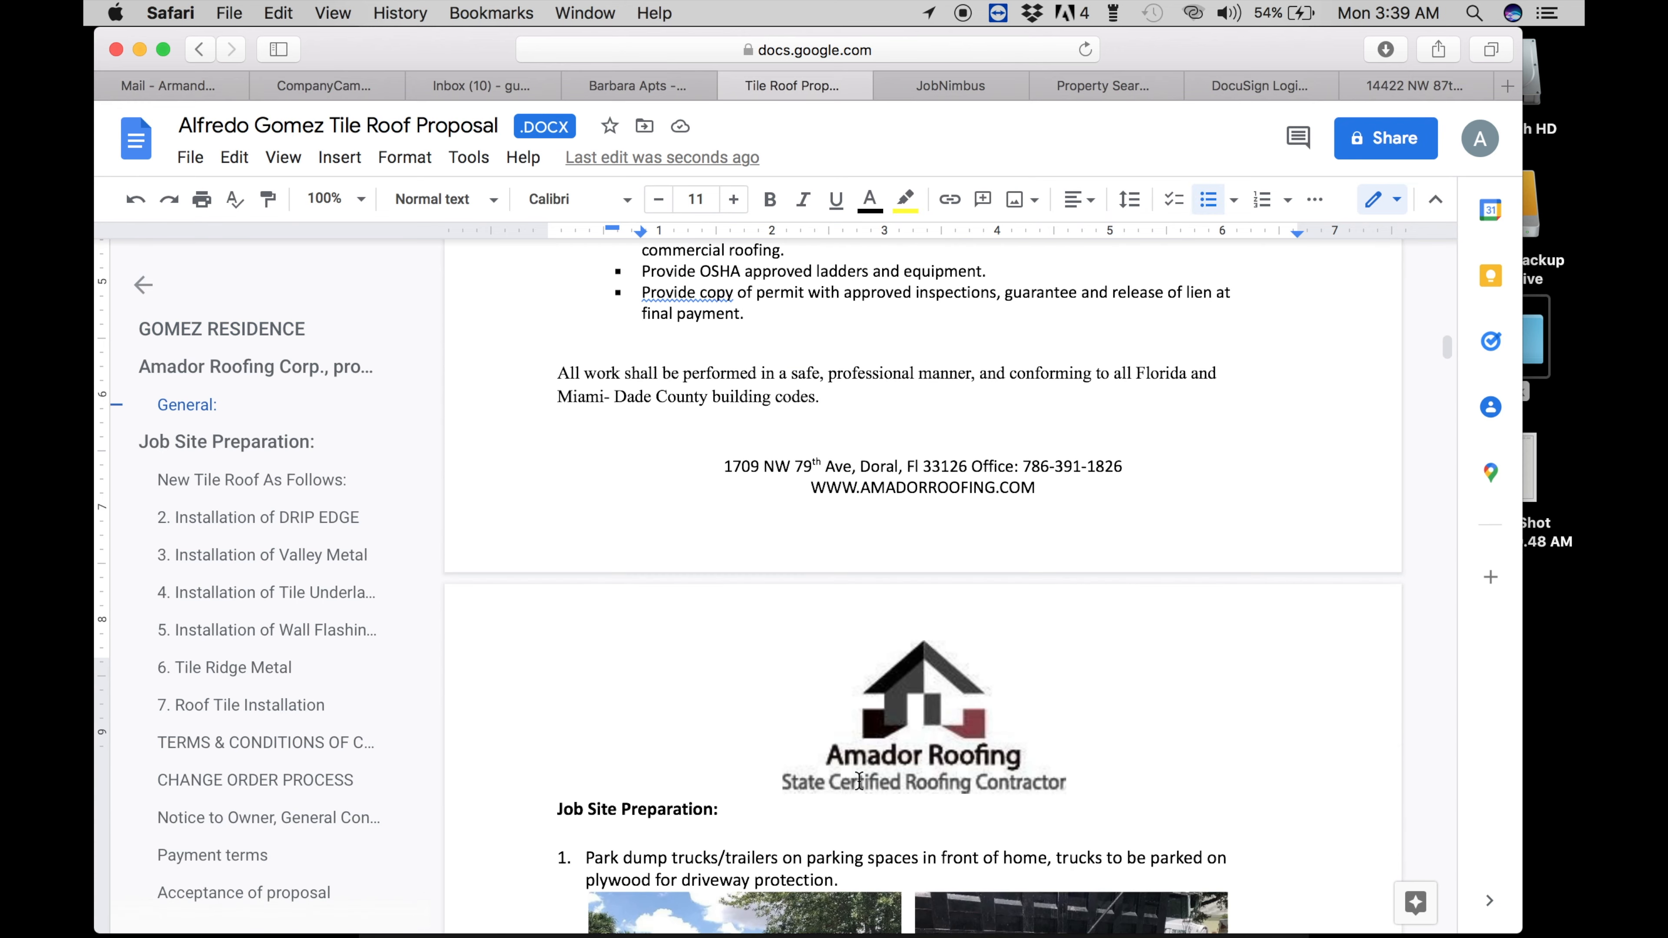
scroll(859, 782, down, 15)
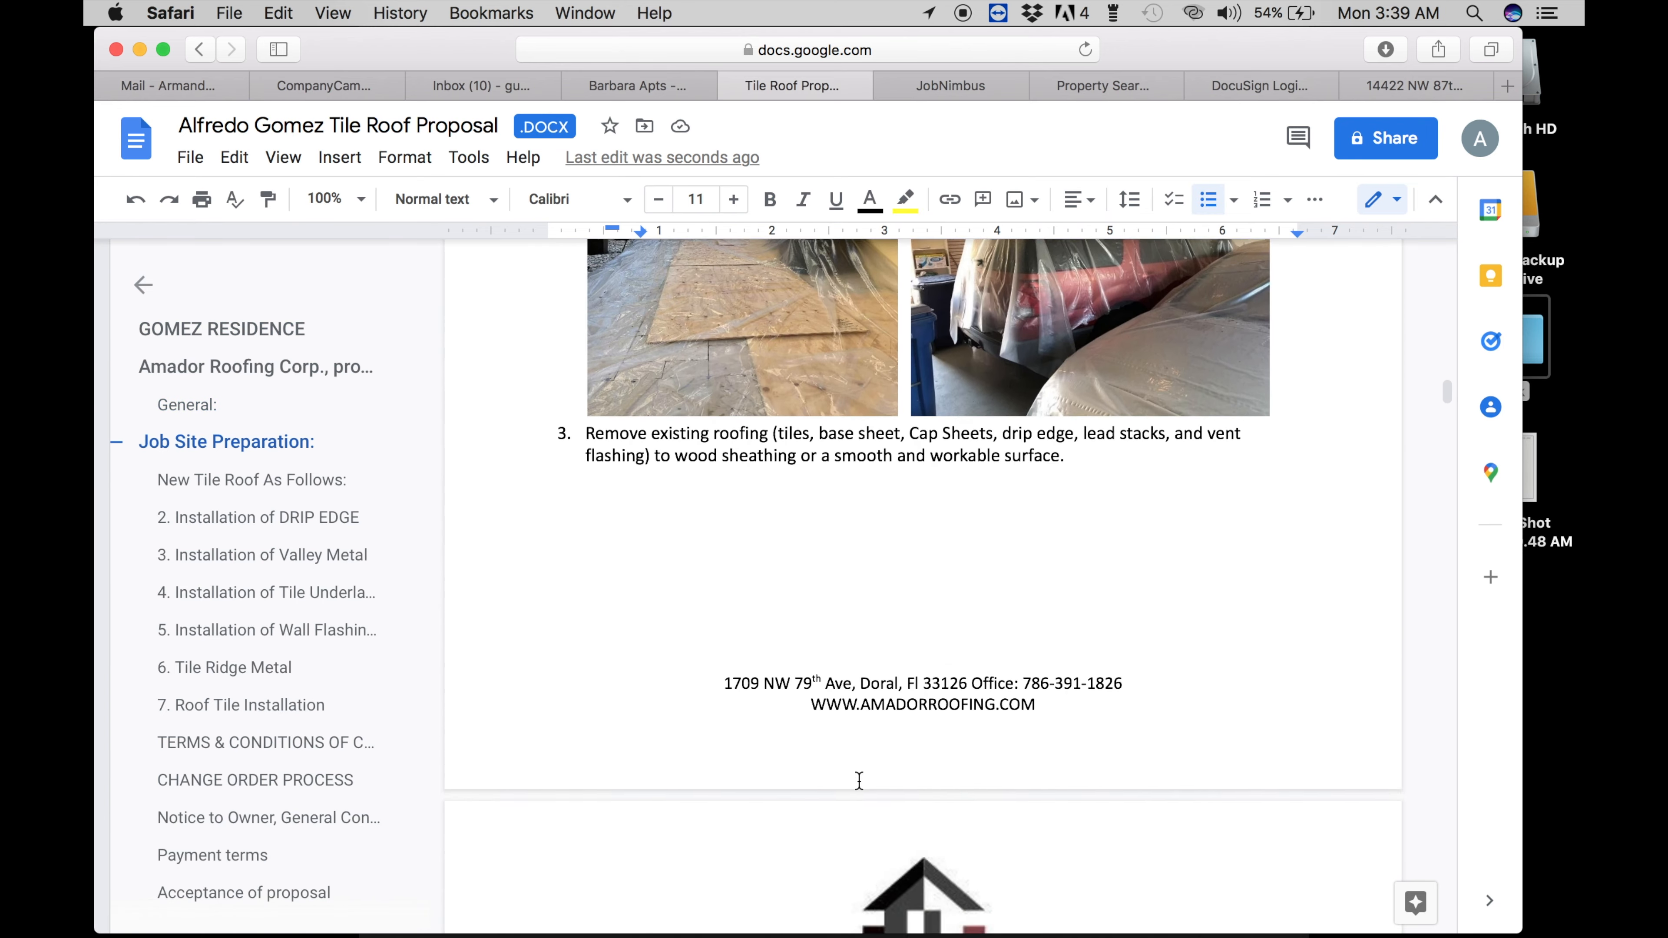
scroll(859, 783, down, 12)
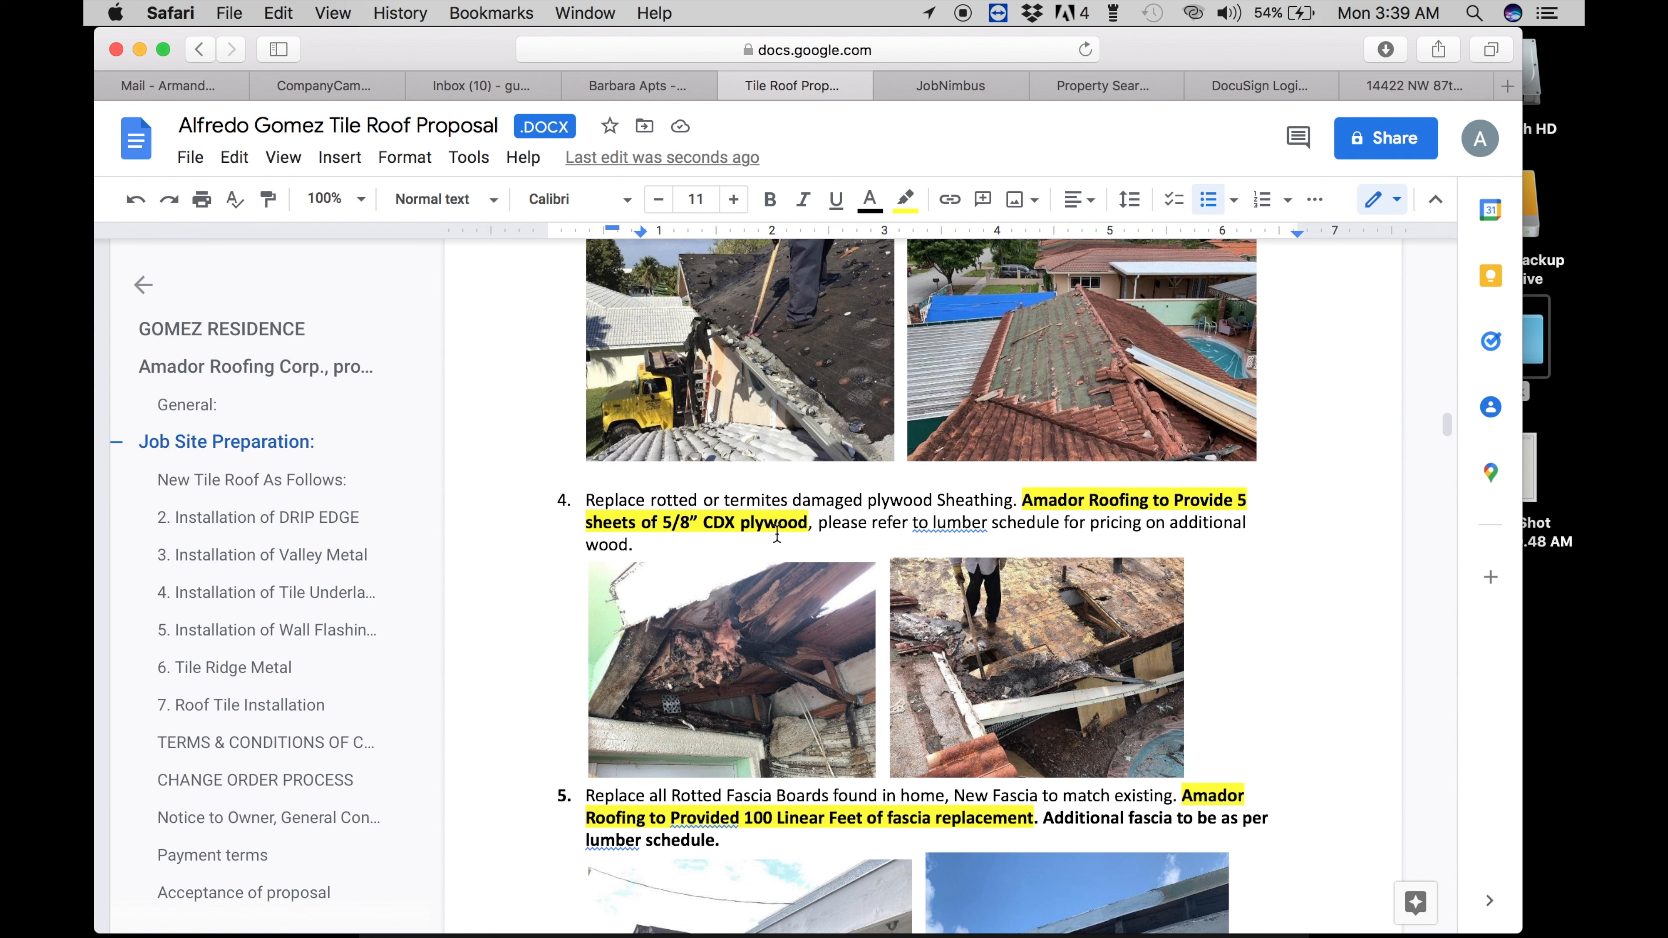
drag(1210, 498, 1248, 498)
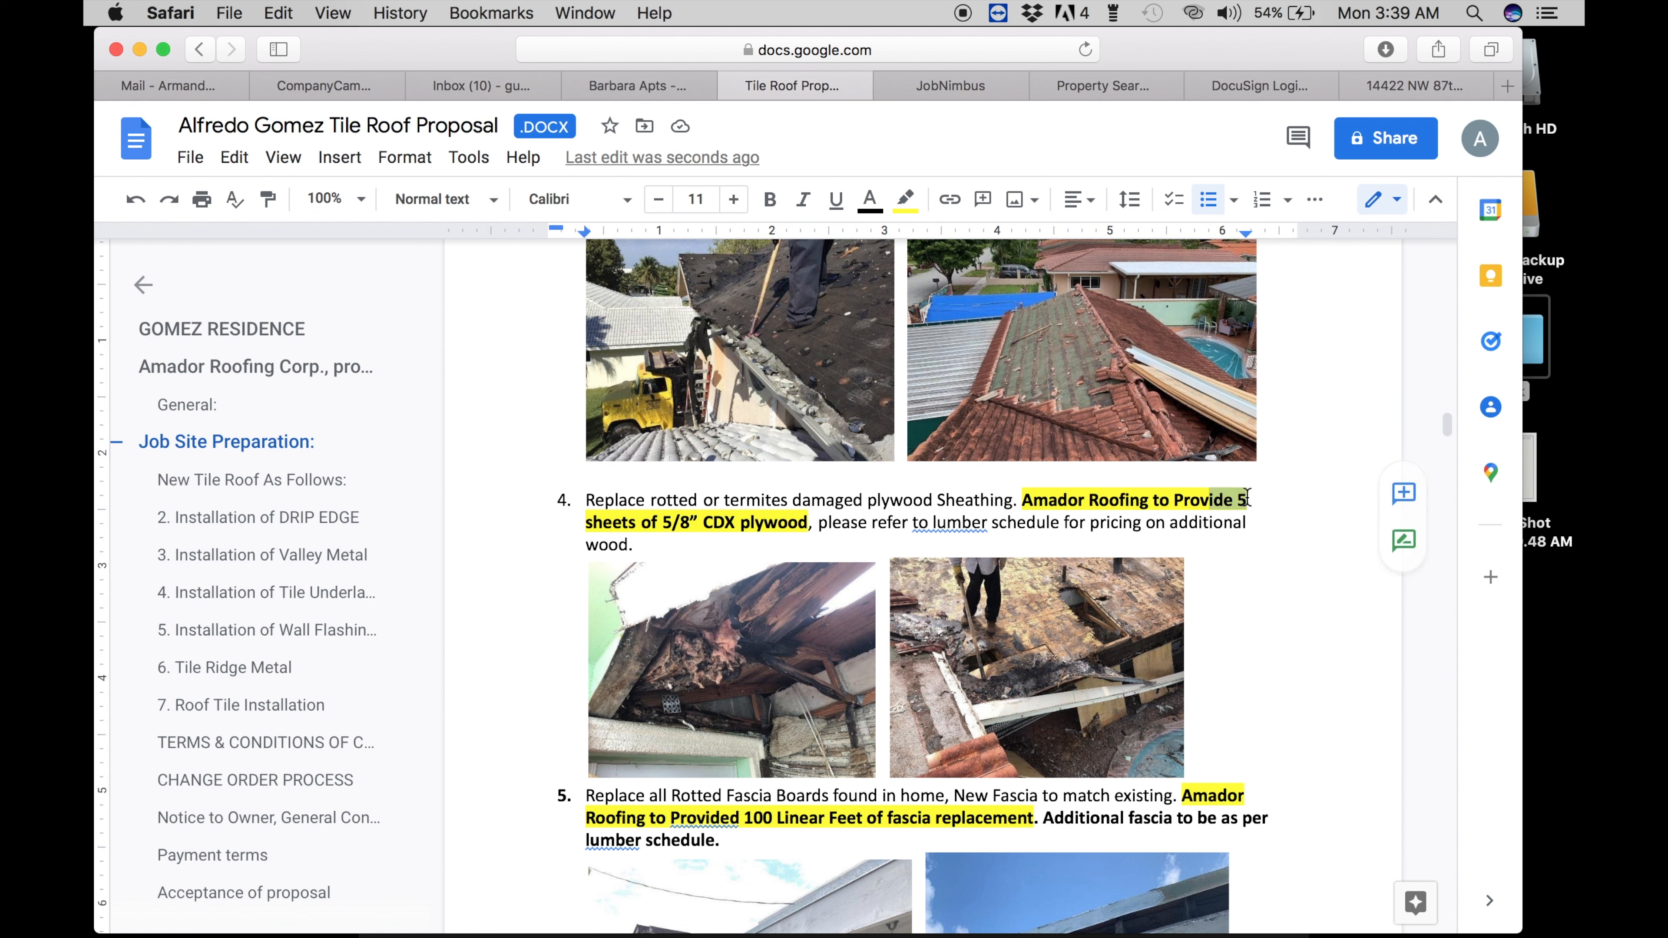
click(792, 819)
drag(741, 819, 788, 820)
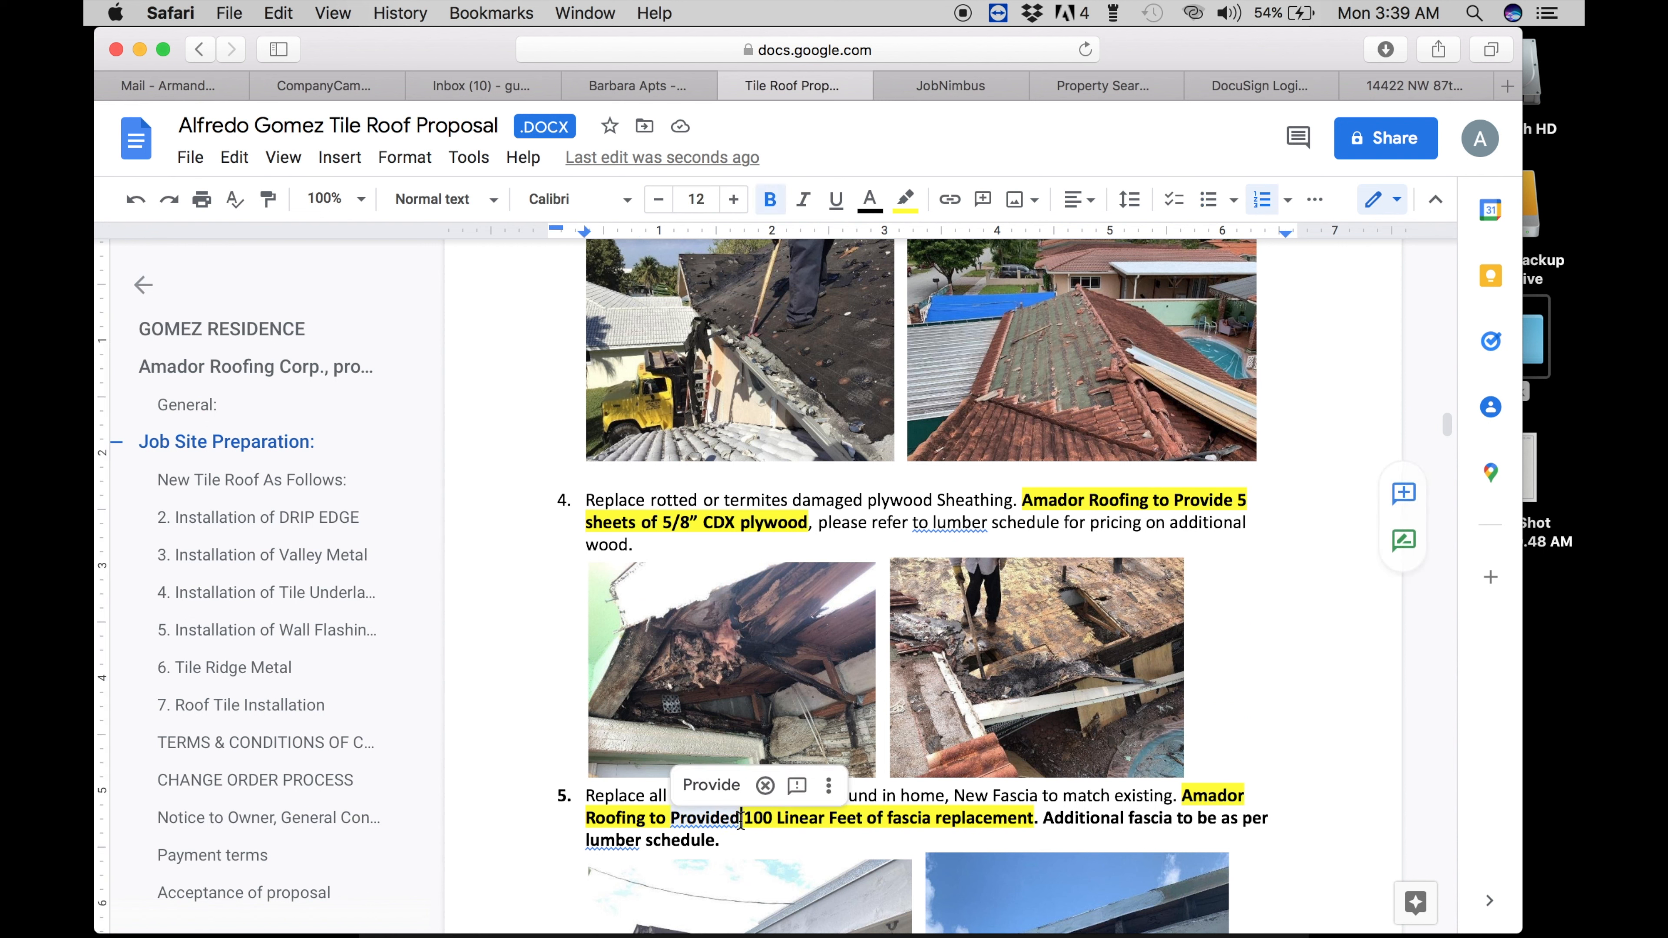
scroll(791, 821, down, 4)
scroll(793, 821, down, 20)
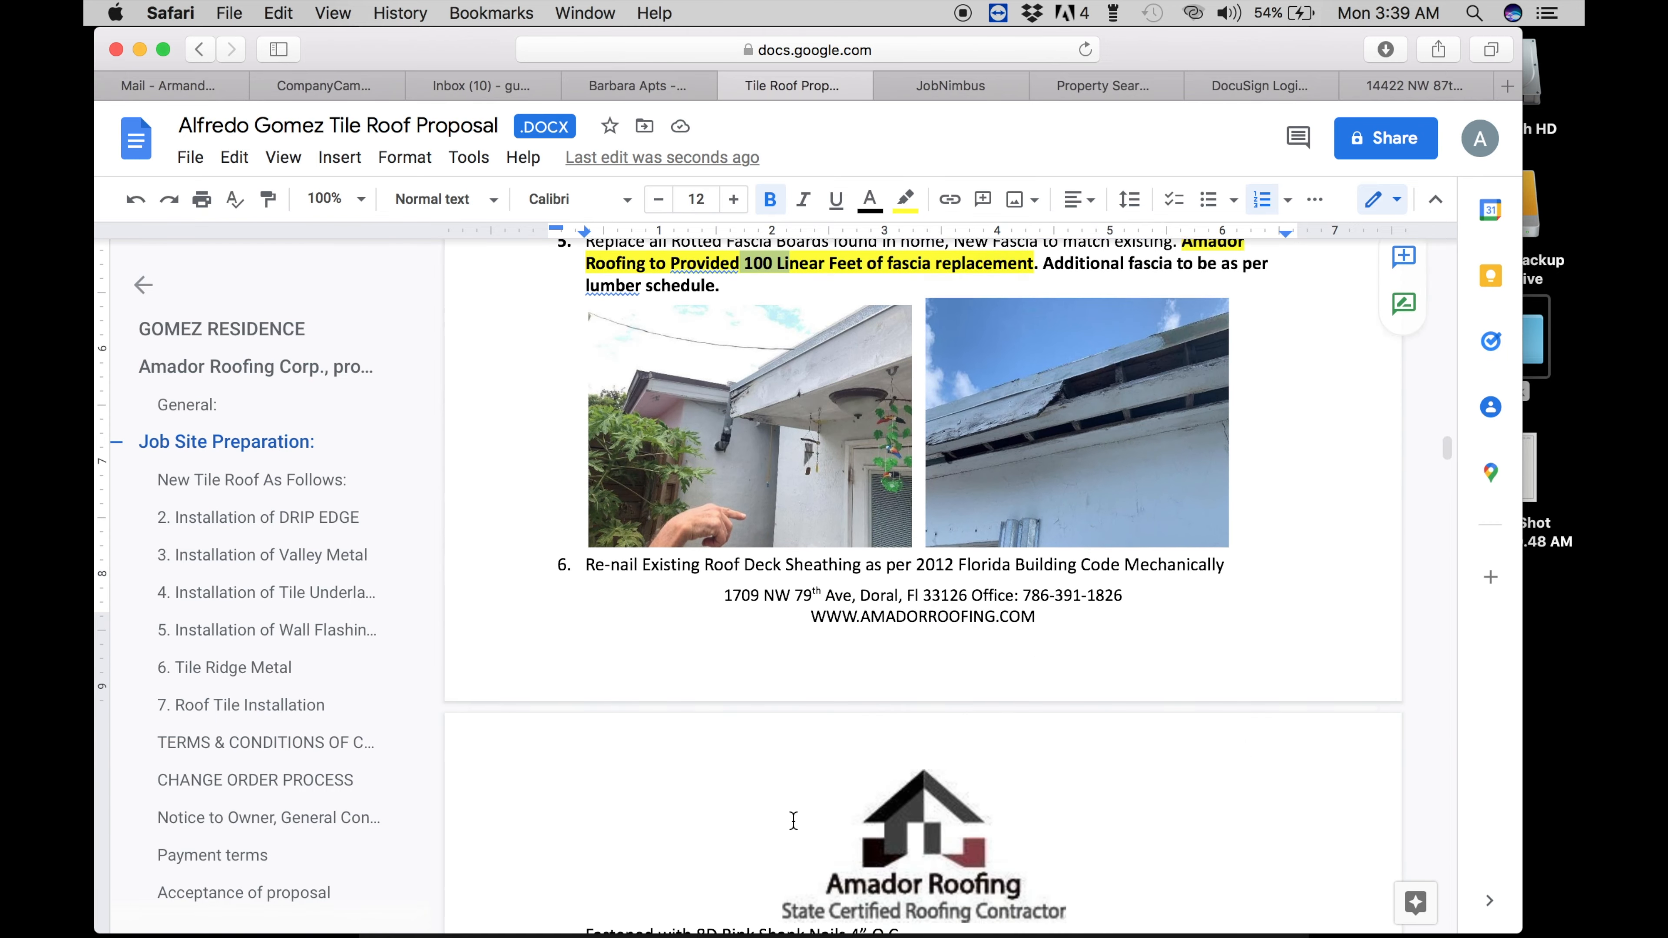
scroll(793, 822, down, 10)
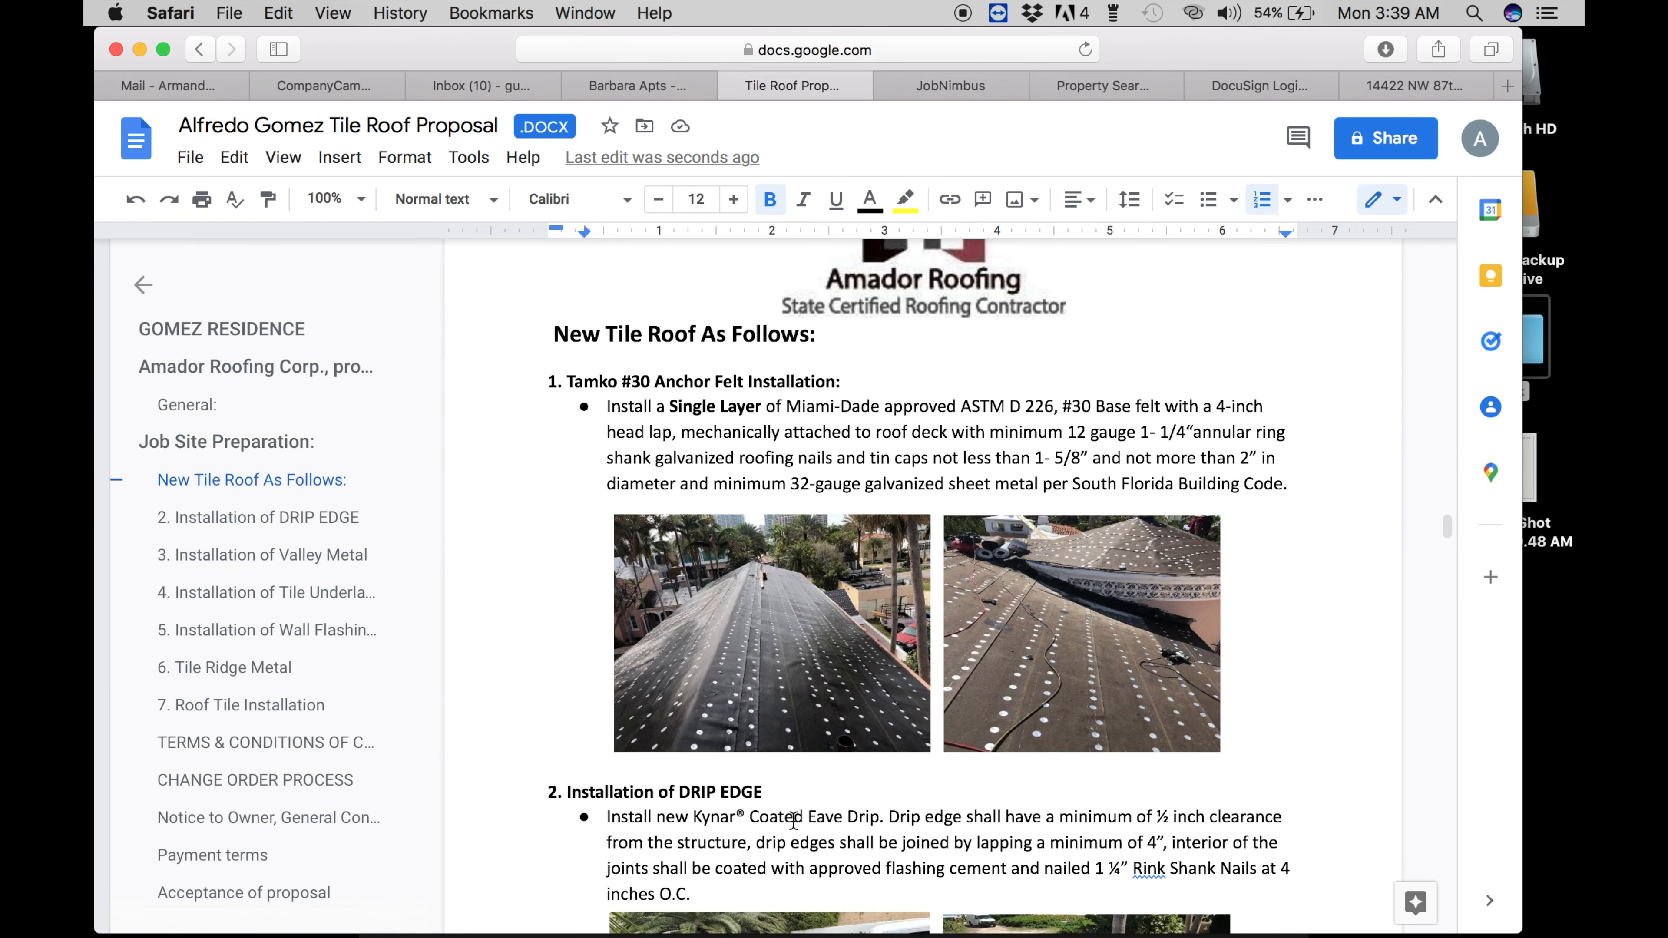
scroll(793, 821, down, 12)
scroll(793, 821, down, 20)
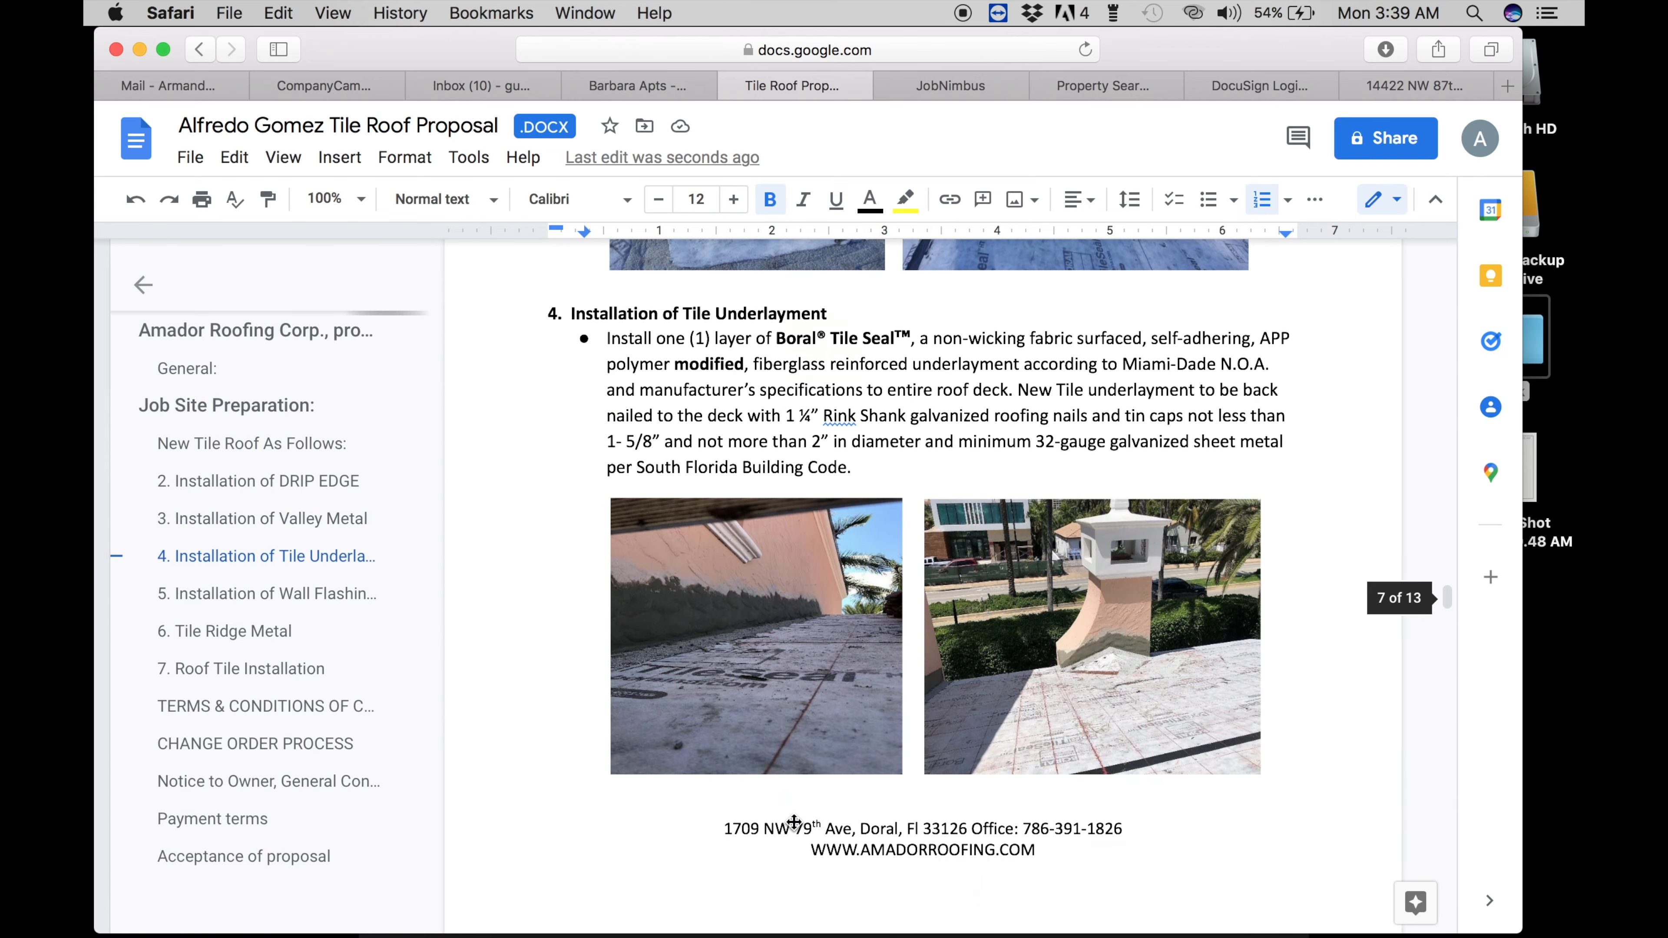
scroll(793, 821, up, 1)
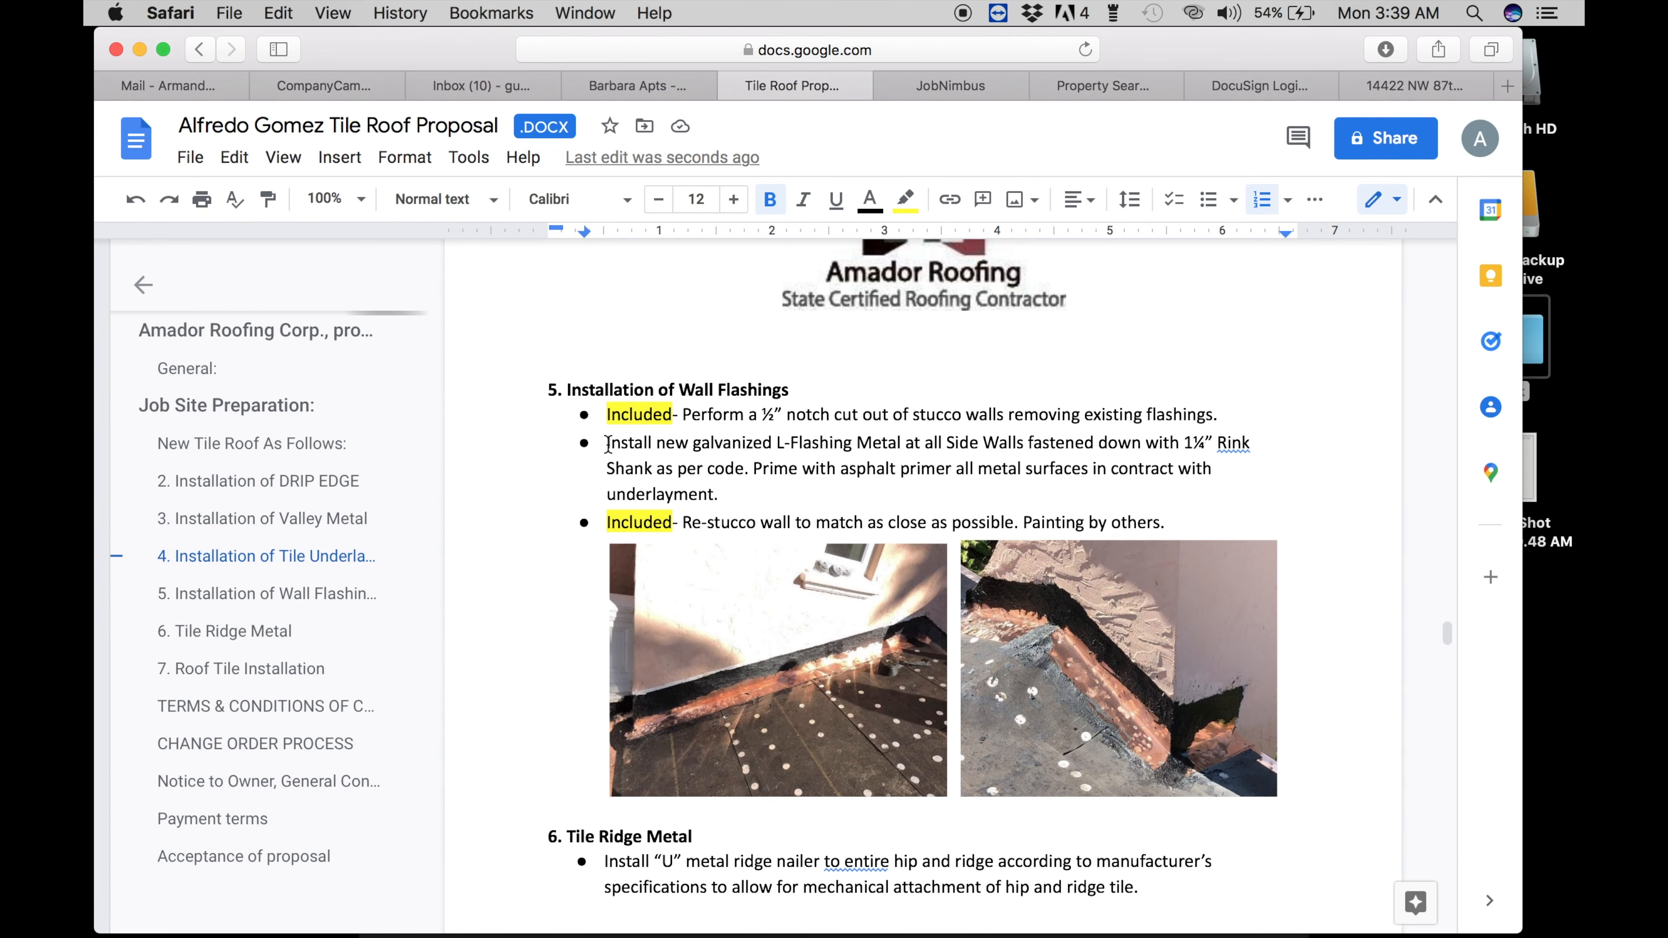
drag(672, 415, 607, 421)
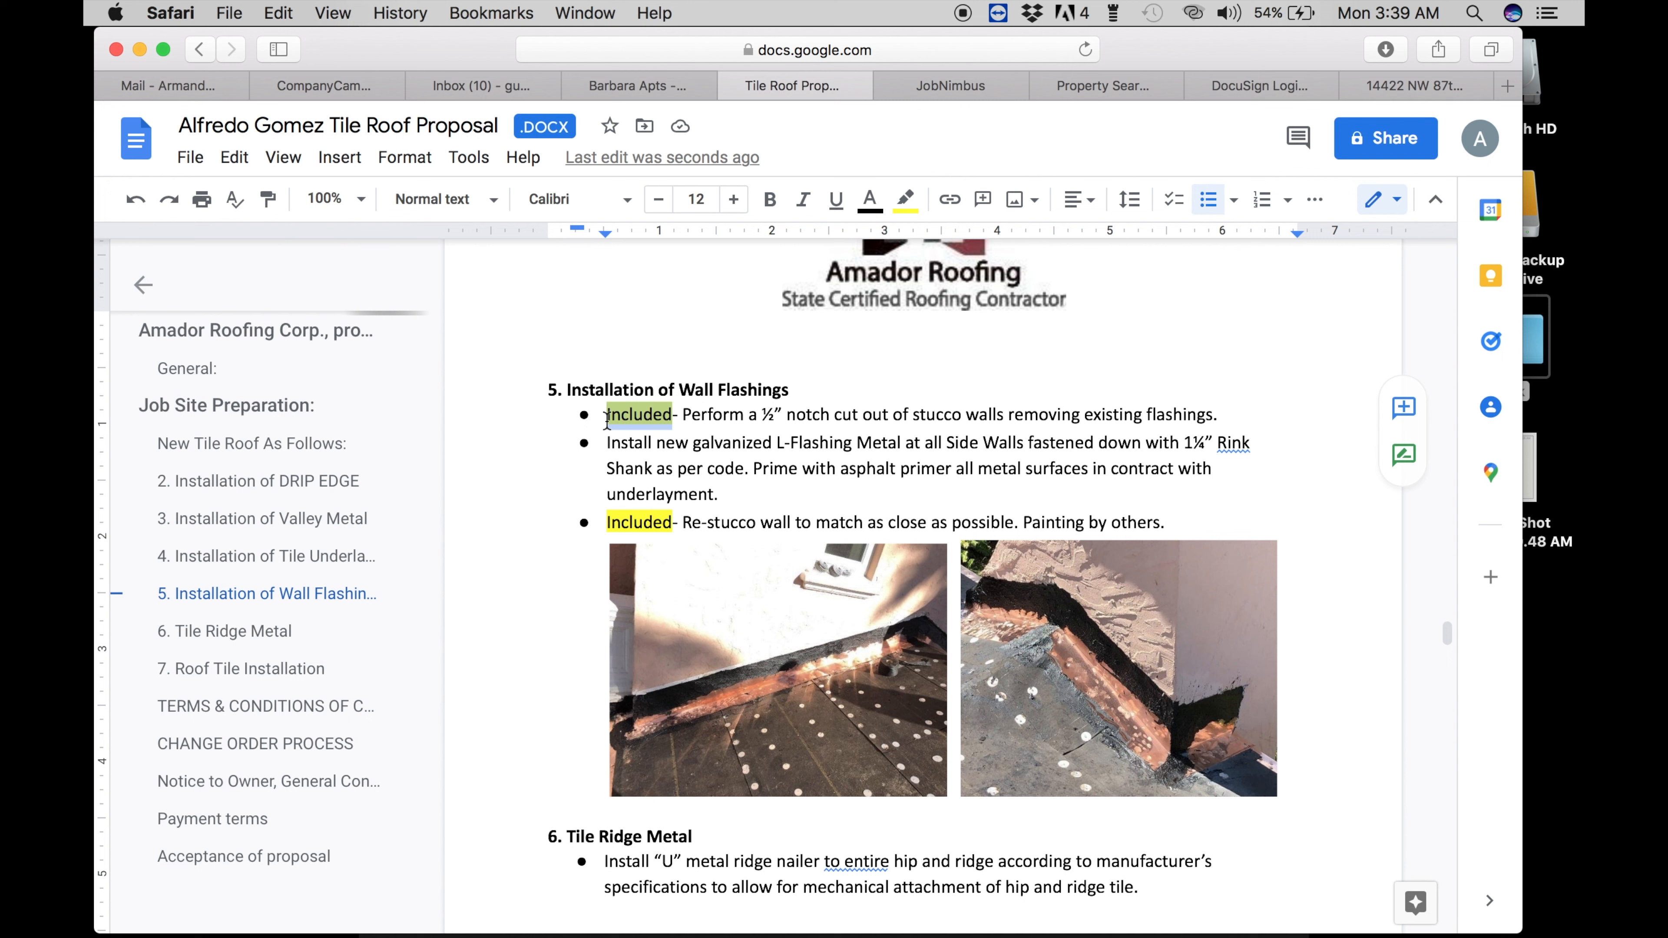
click(641, 447)
scroll(642, 447, down, 15)
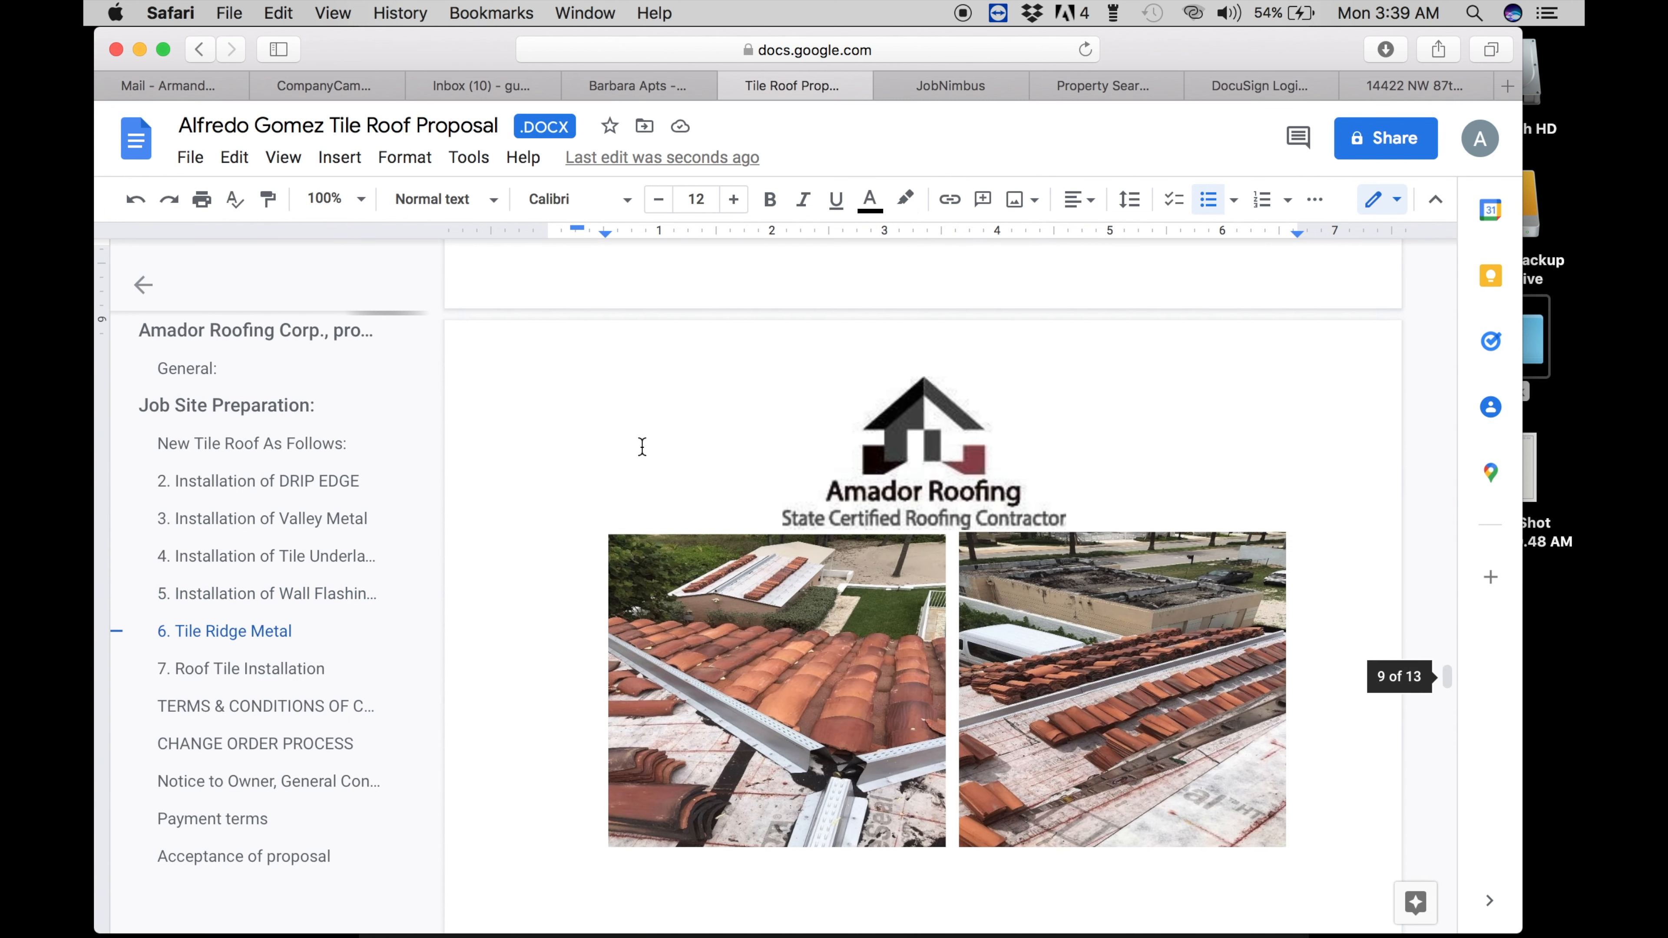
scroll(642, 447, down, 8)
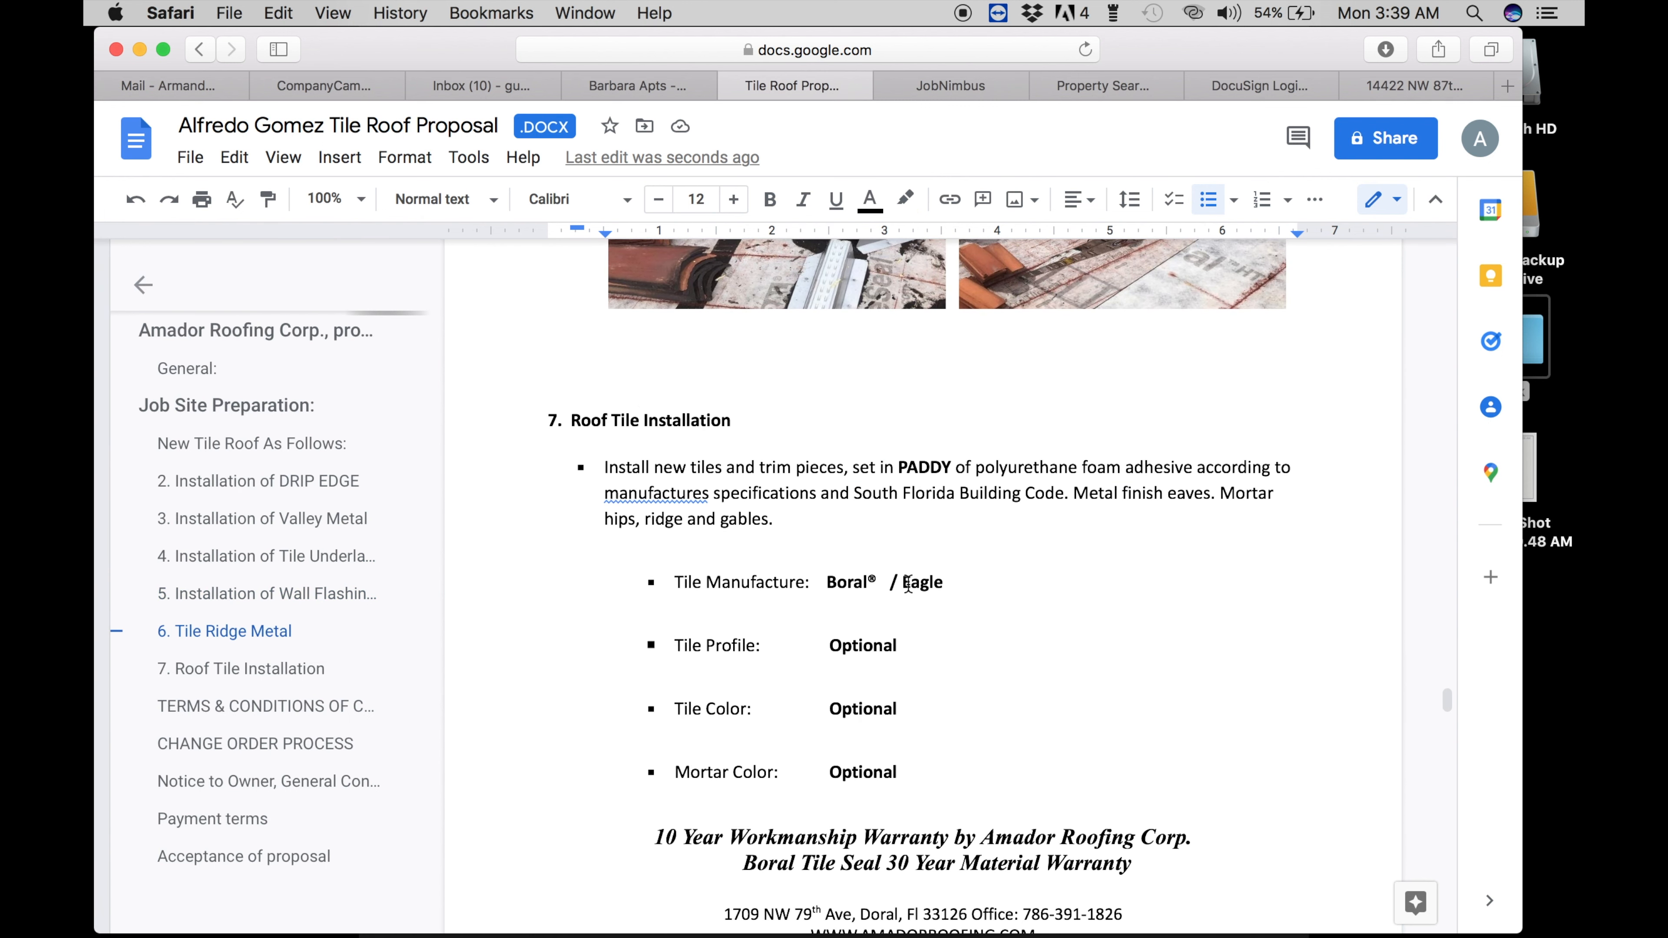
drag(934, 583, 817, 583)
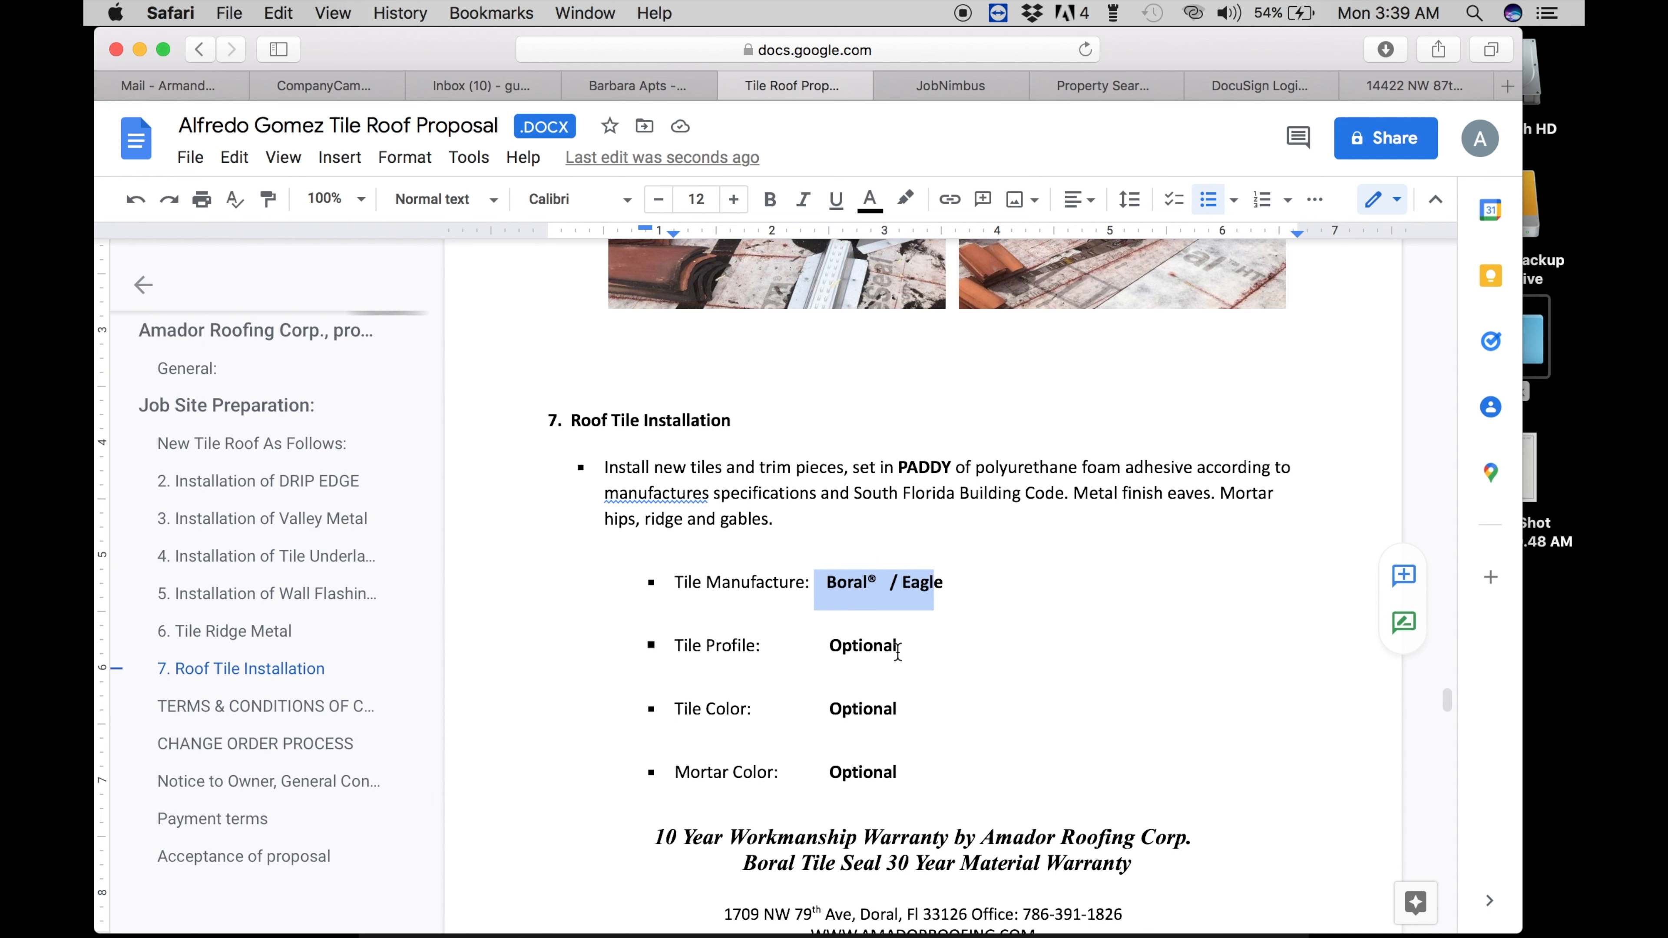
drag(898, 652, 807, 653)
drag(896, 711, 830, 714)
drag(903, 775, 853, 774)
scroll(860, 769, down, 2)
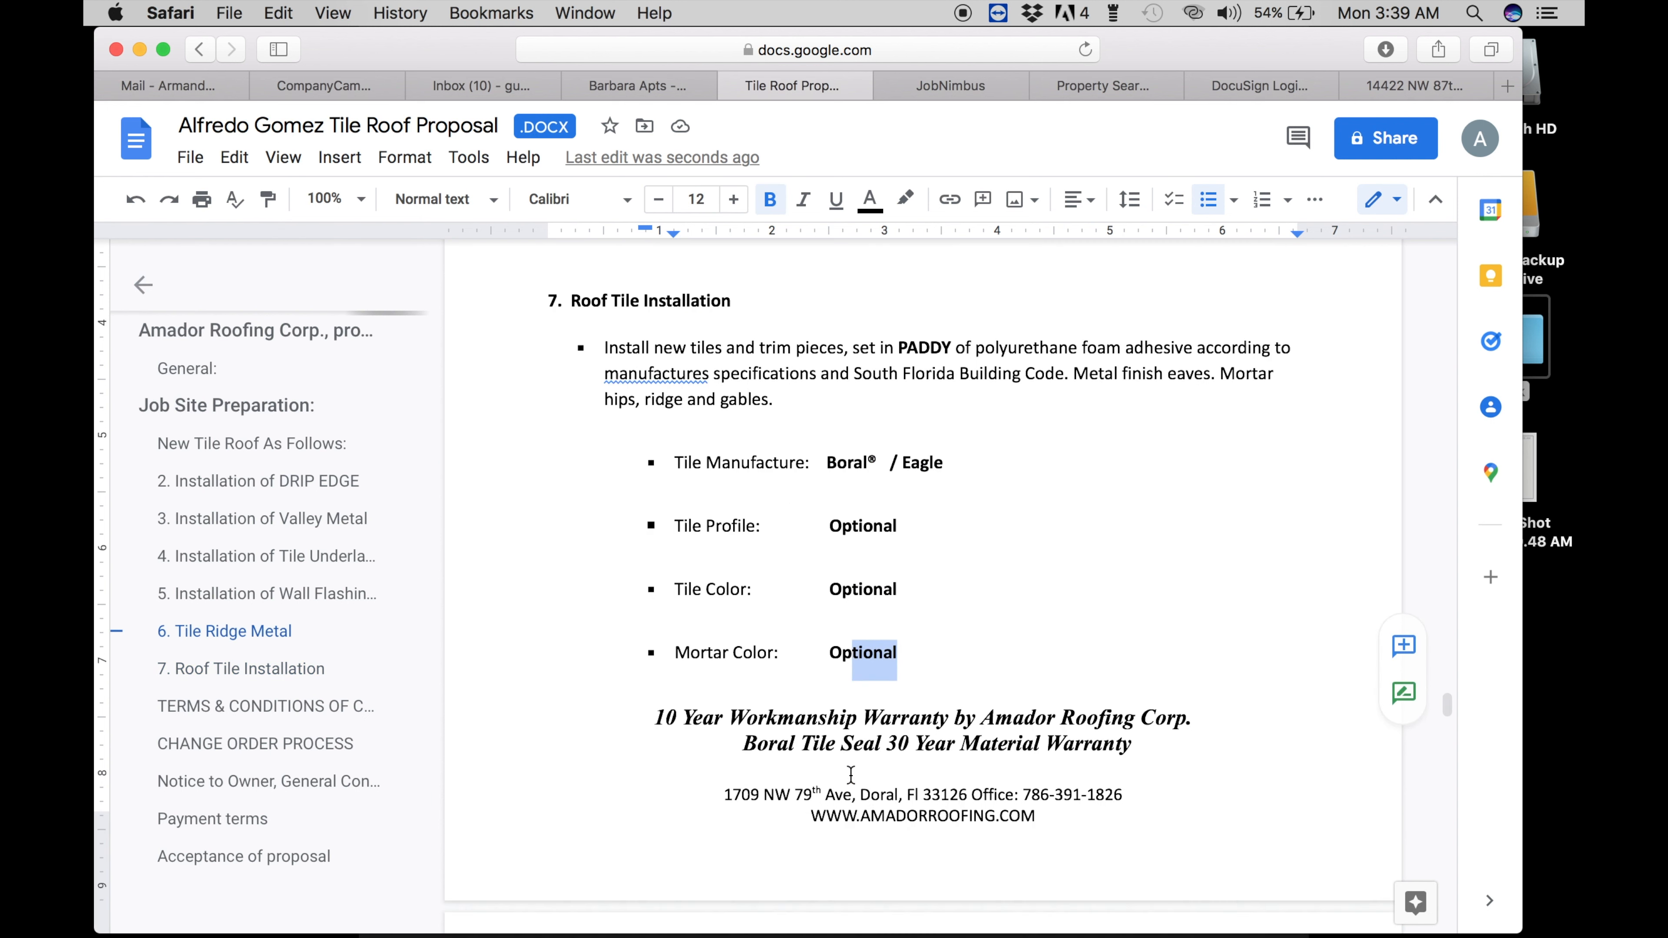
click(884, 756)
scroll(874, 769, down, 5)
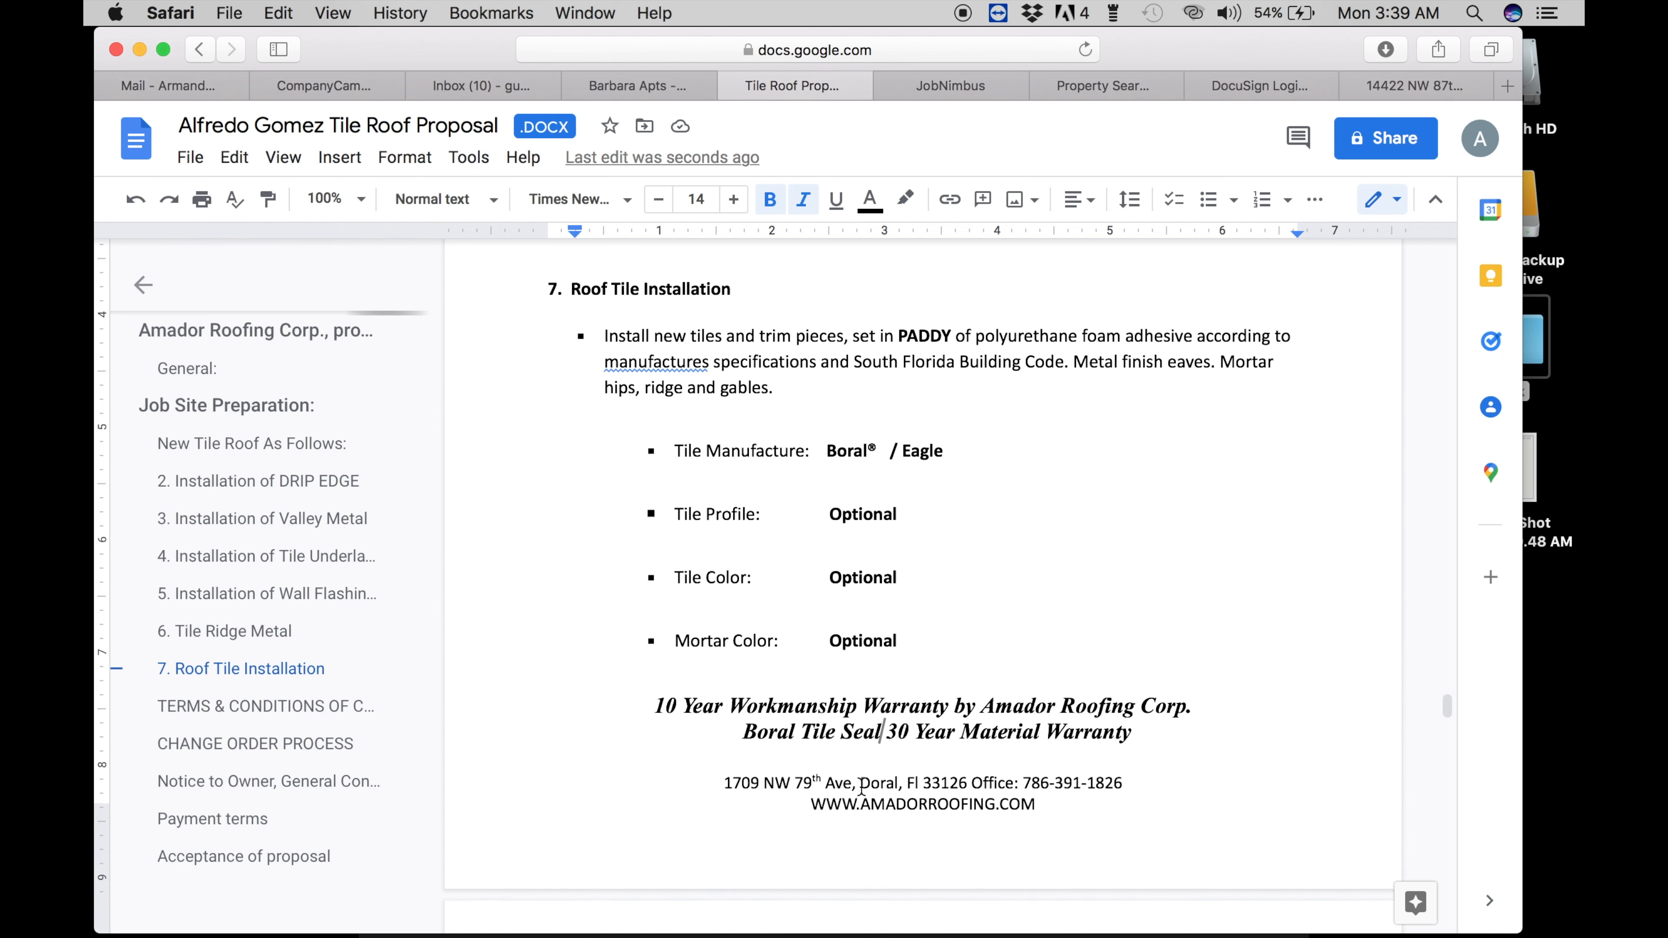
scroll(862, 786, down, 14)
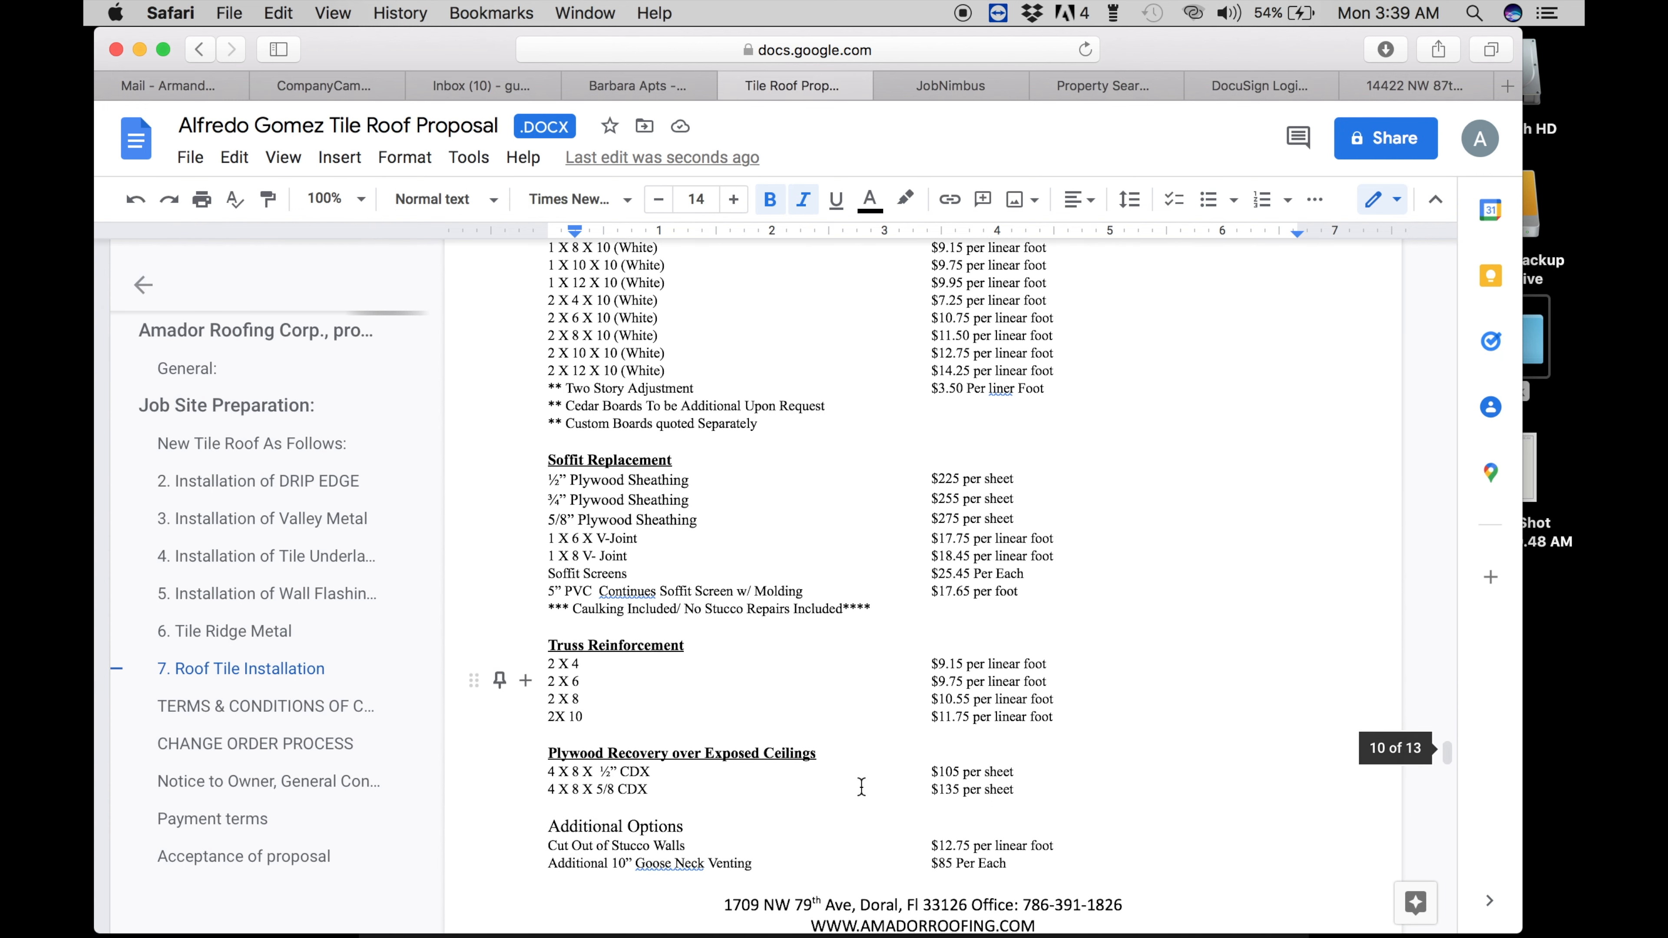
scroll(861, 786, down, 20)
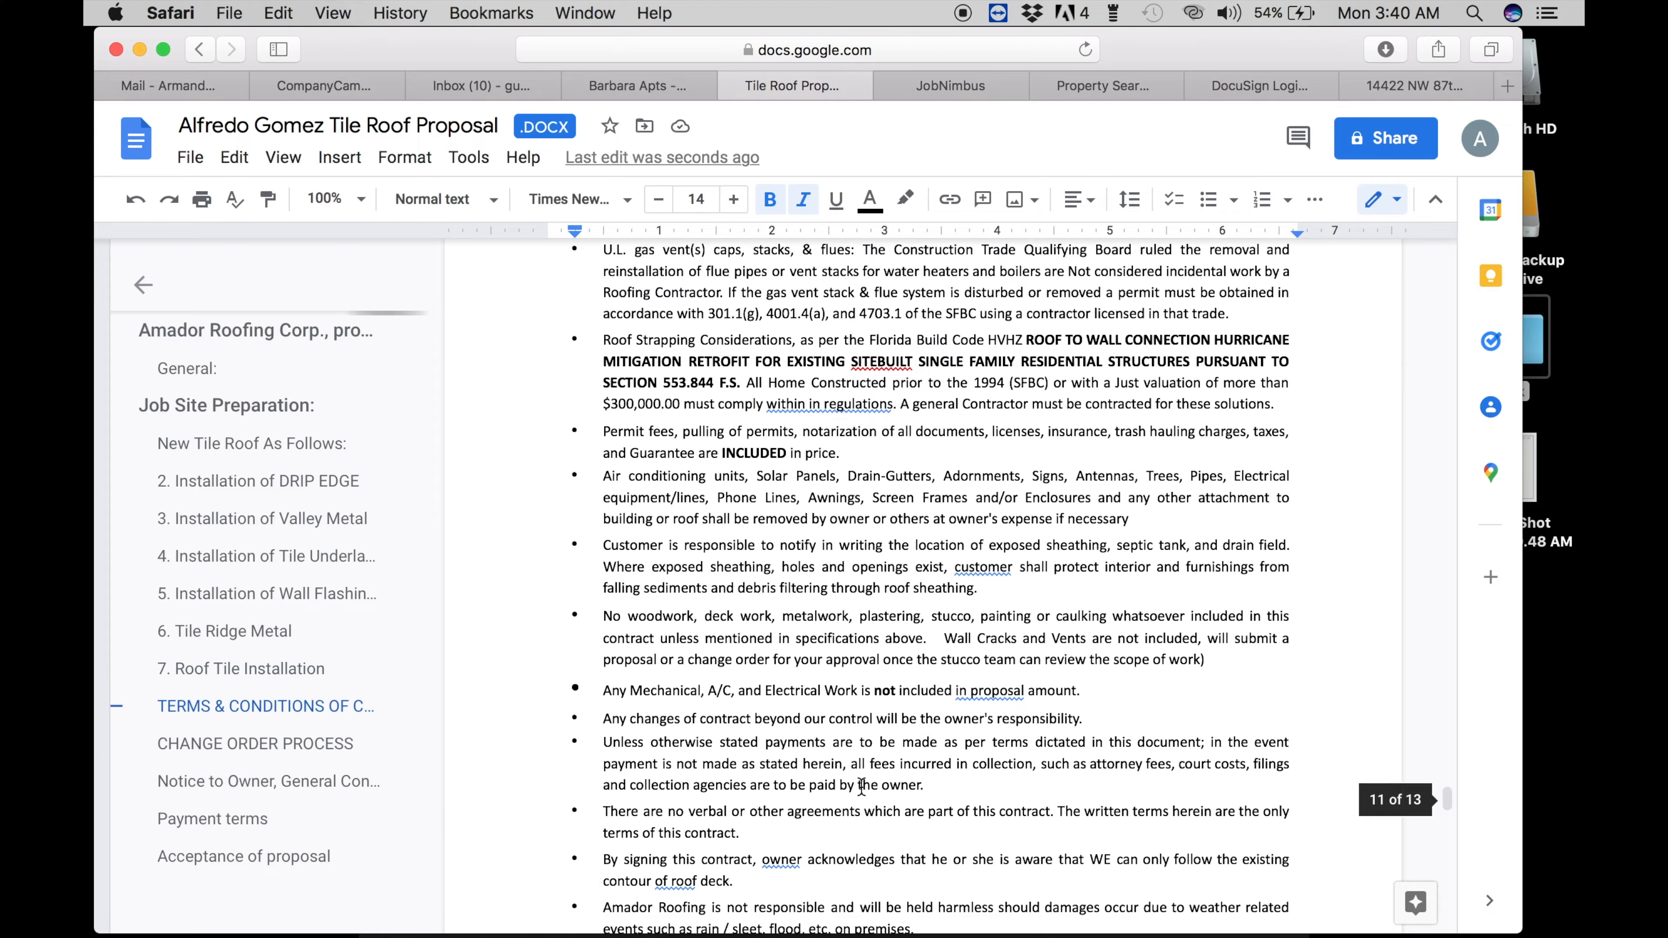
scroll(861, 787, down, 20)
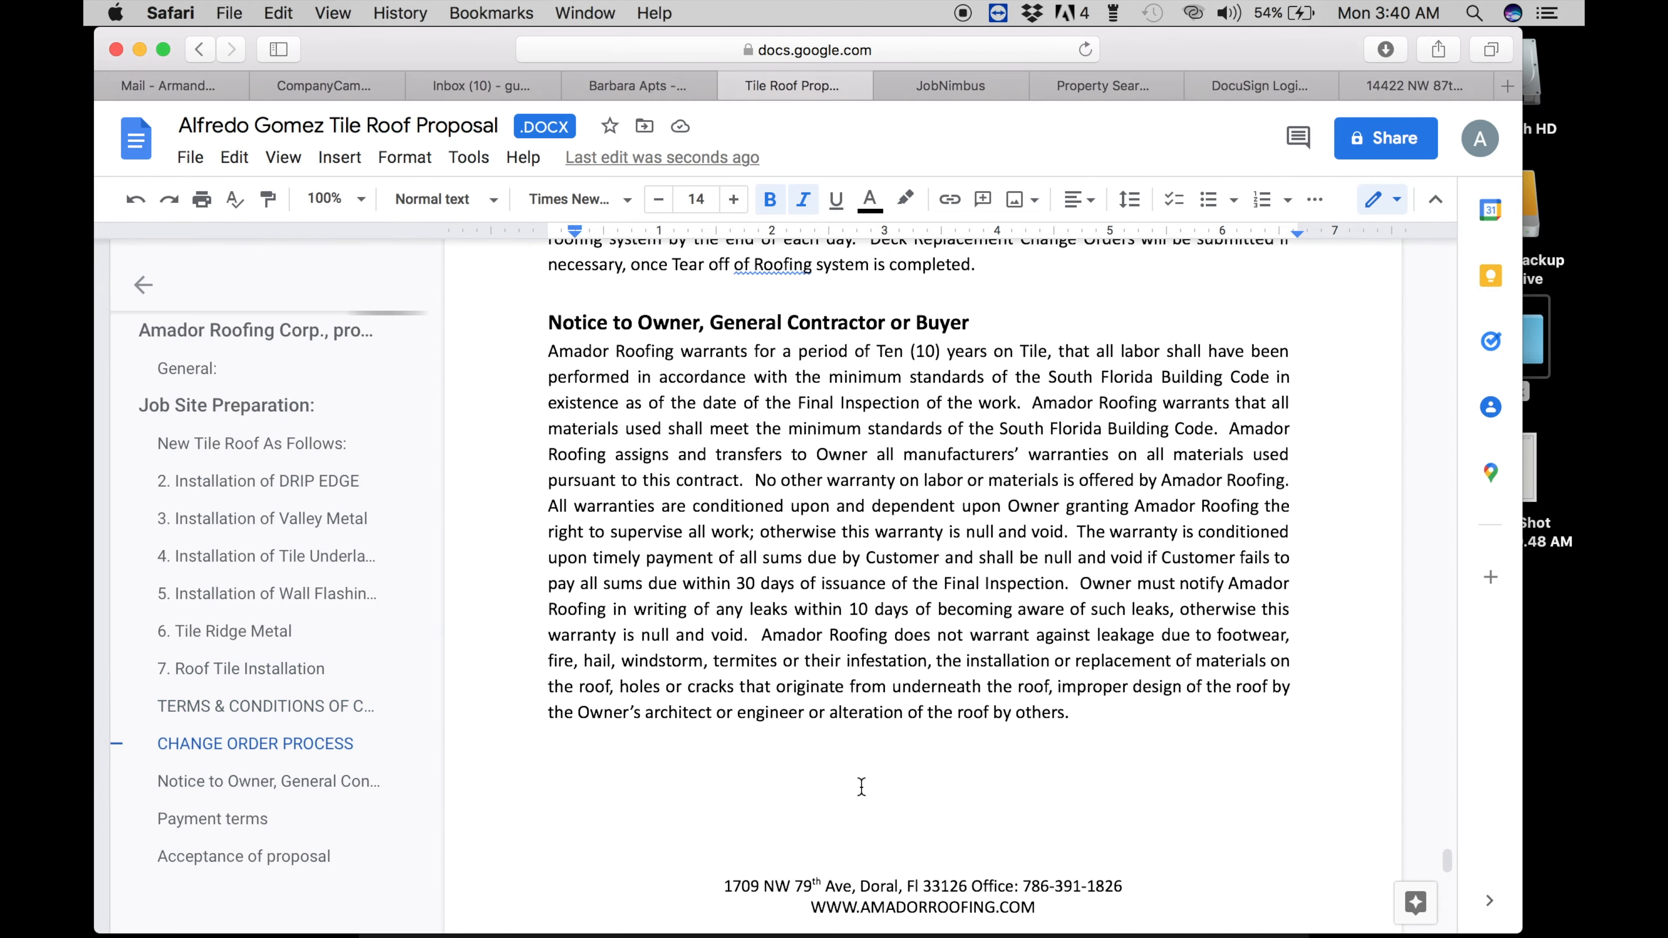
scroll(862, 787, down, 9)
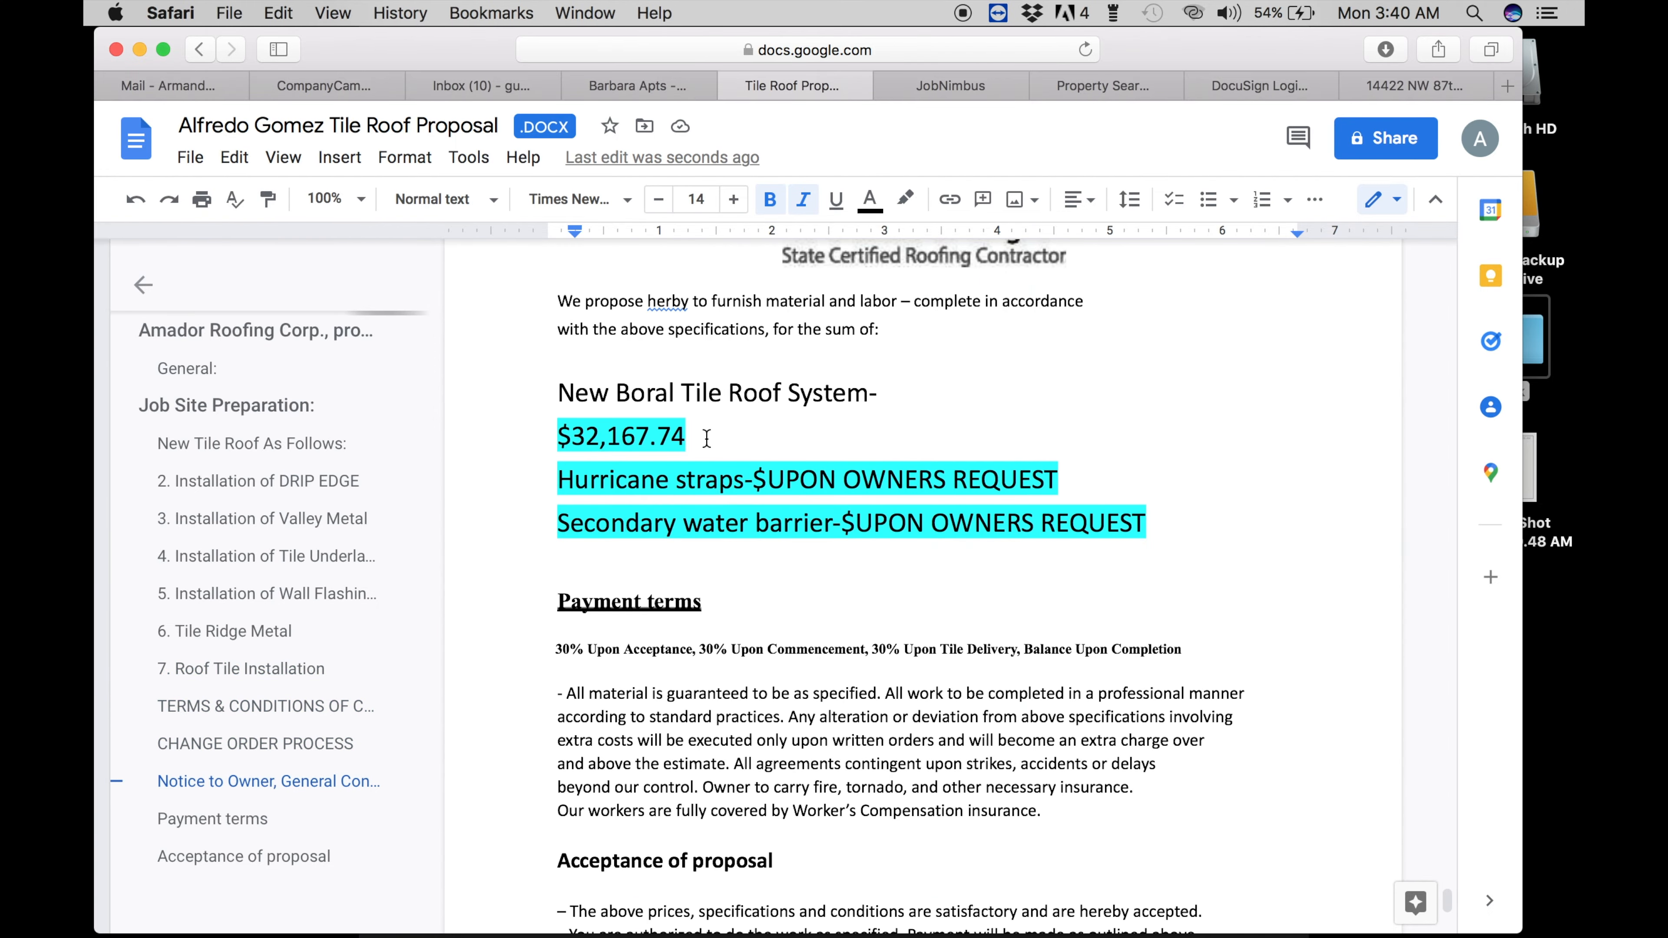
- Correct 'herby' to 'hereby' and review the price and payment schedule lines
click(706, 439)
drag(685, 437, 570, 444)
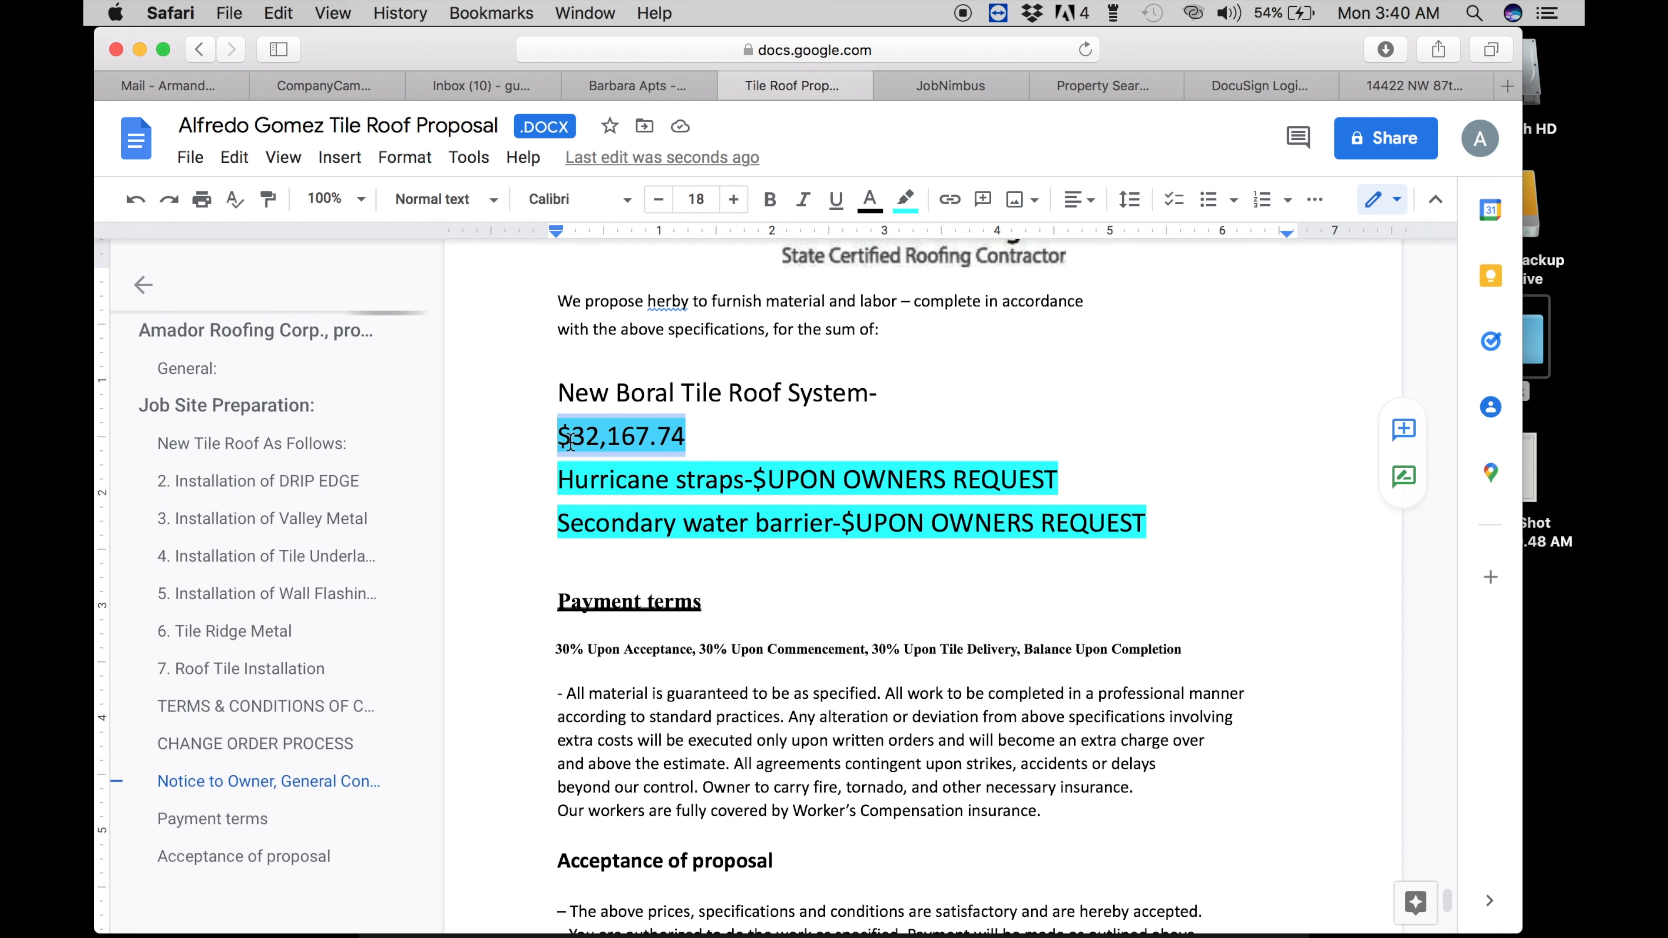
click(671, 297)
text(e)
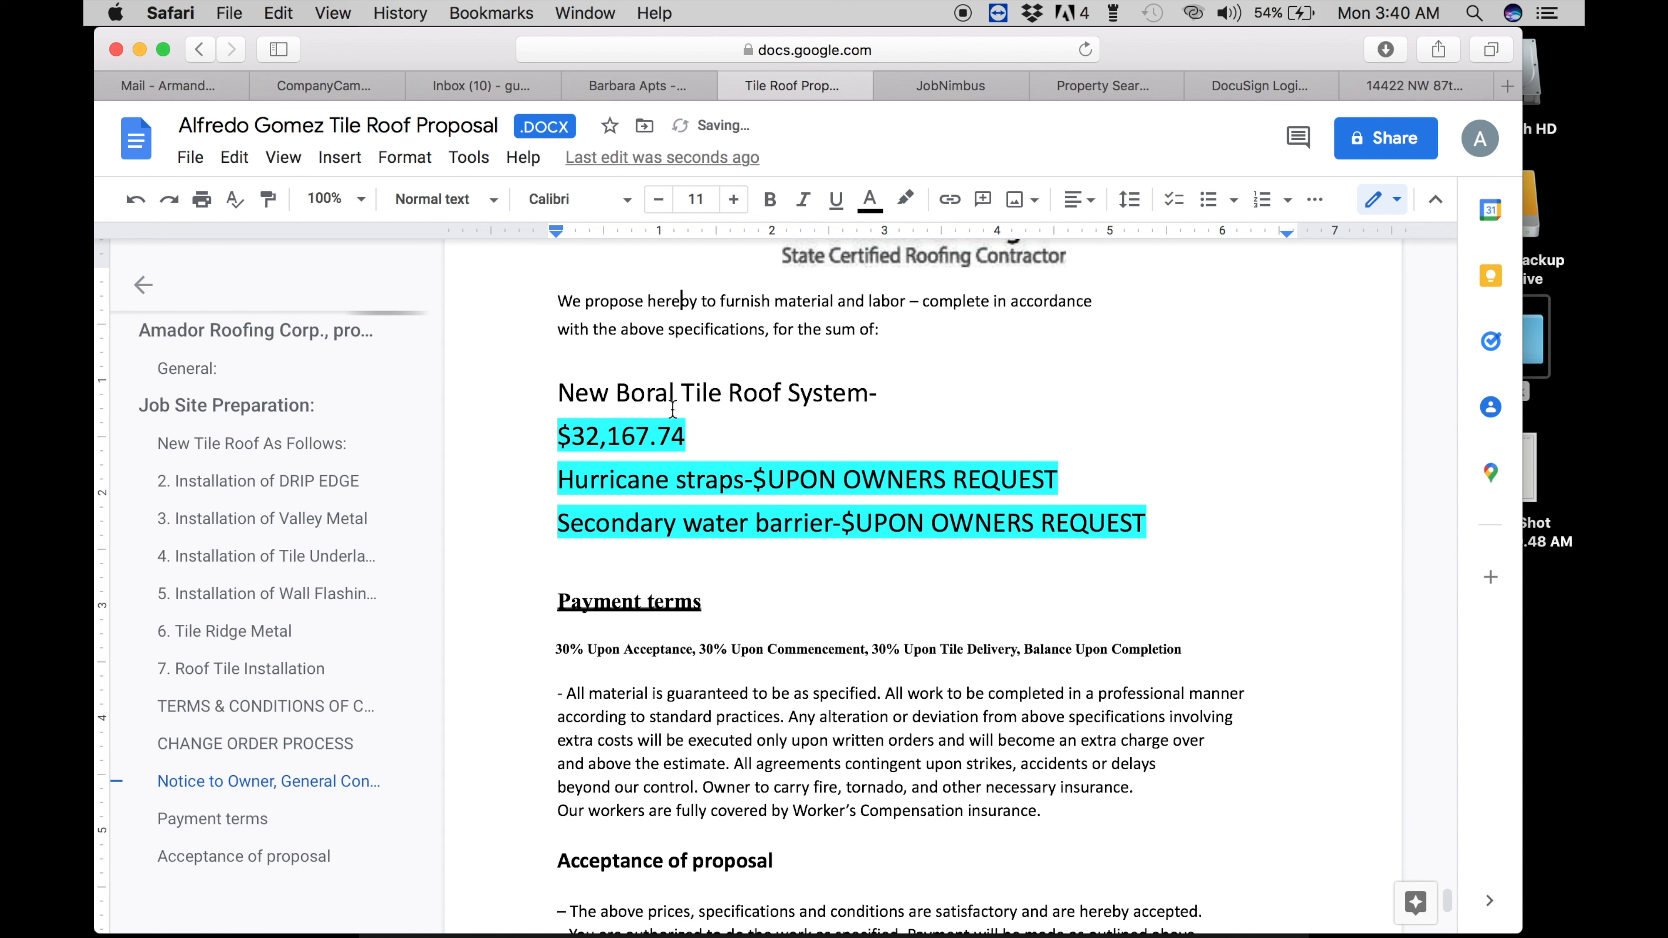
drag(590, 478, 923, 468)
click(773, 524)
drag(615, 524, 1008, 525)
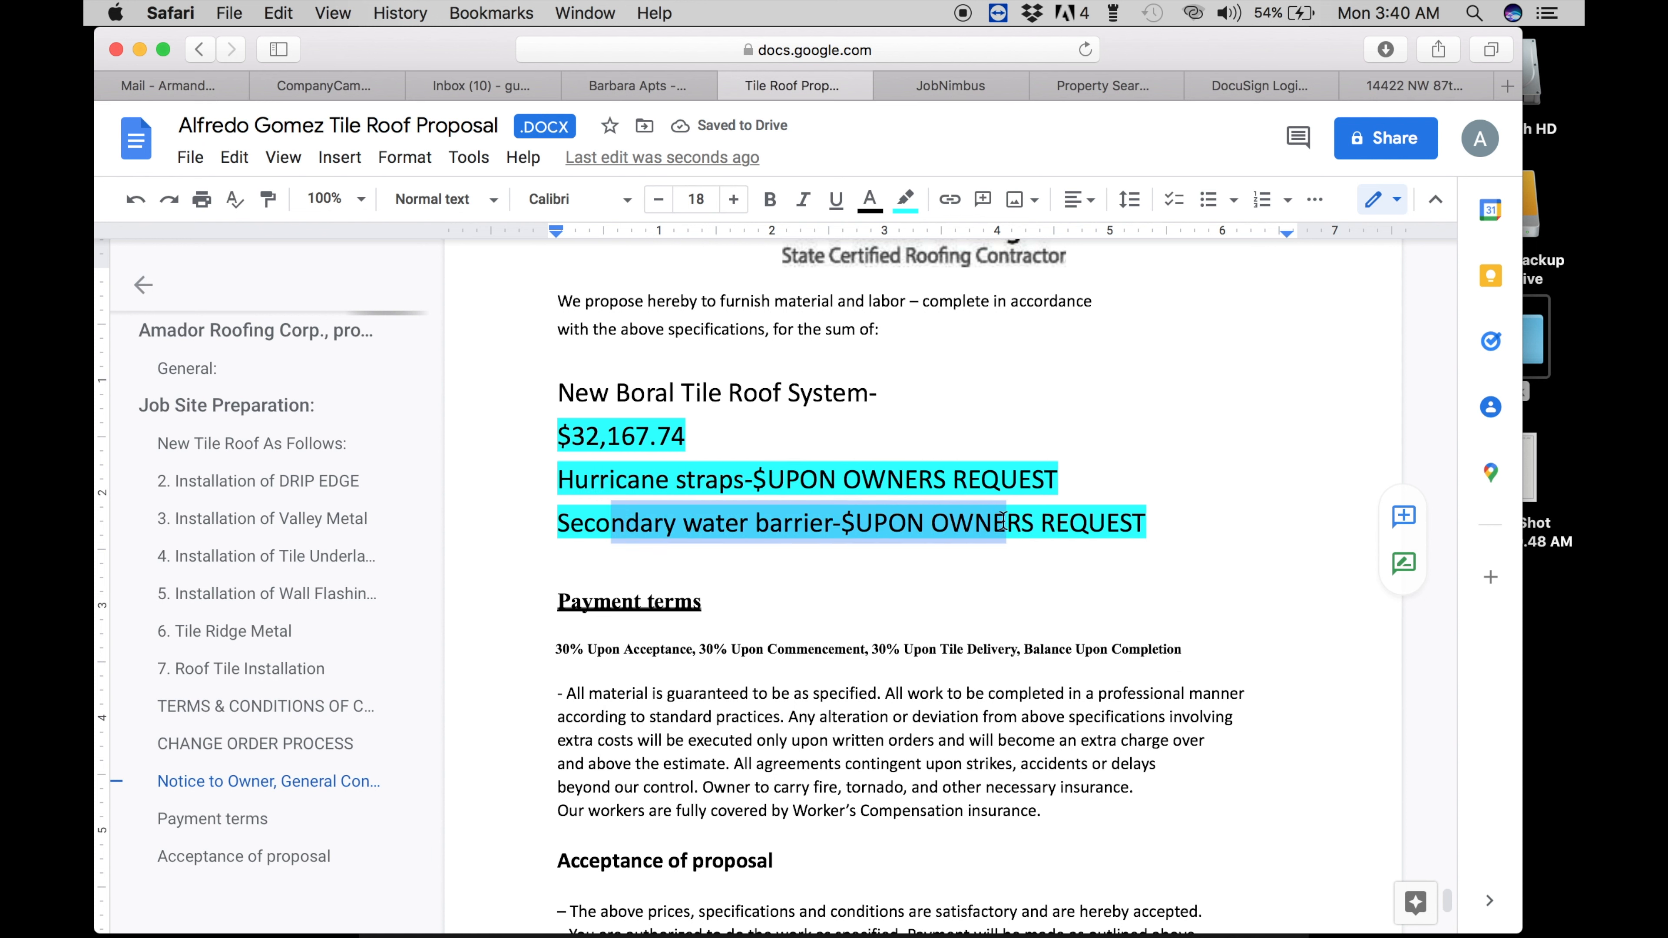
click(803, 678)
drag(558, 645, 1182, 638)
scroll(829, 729, down, 5)
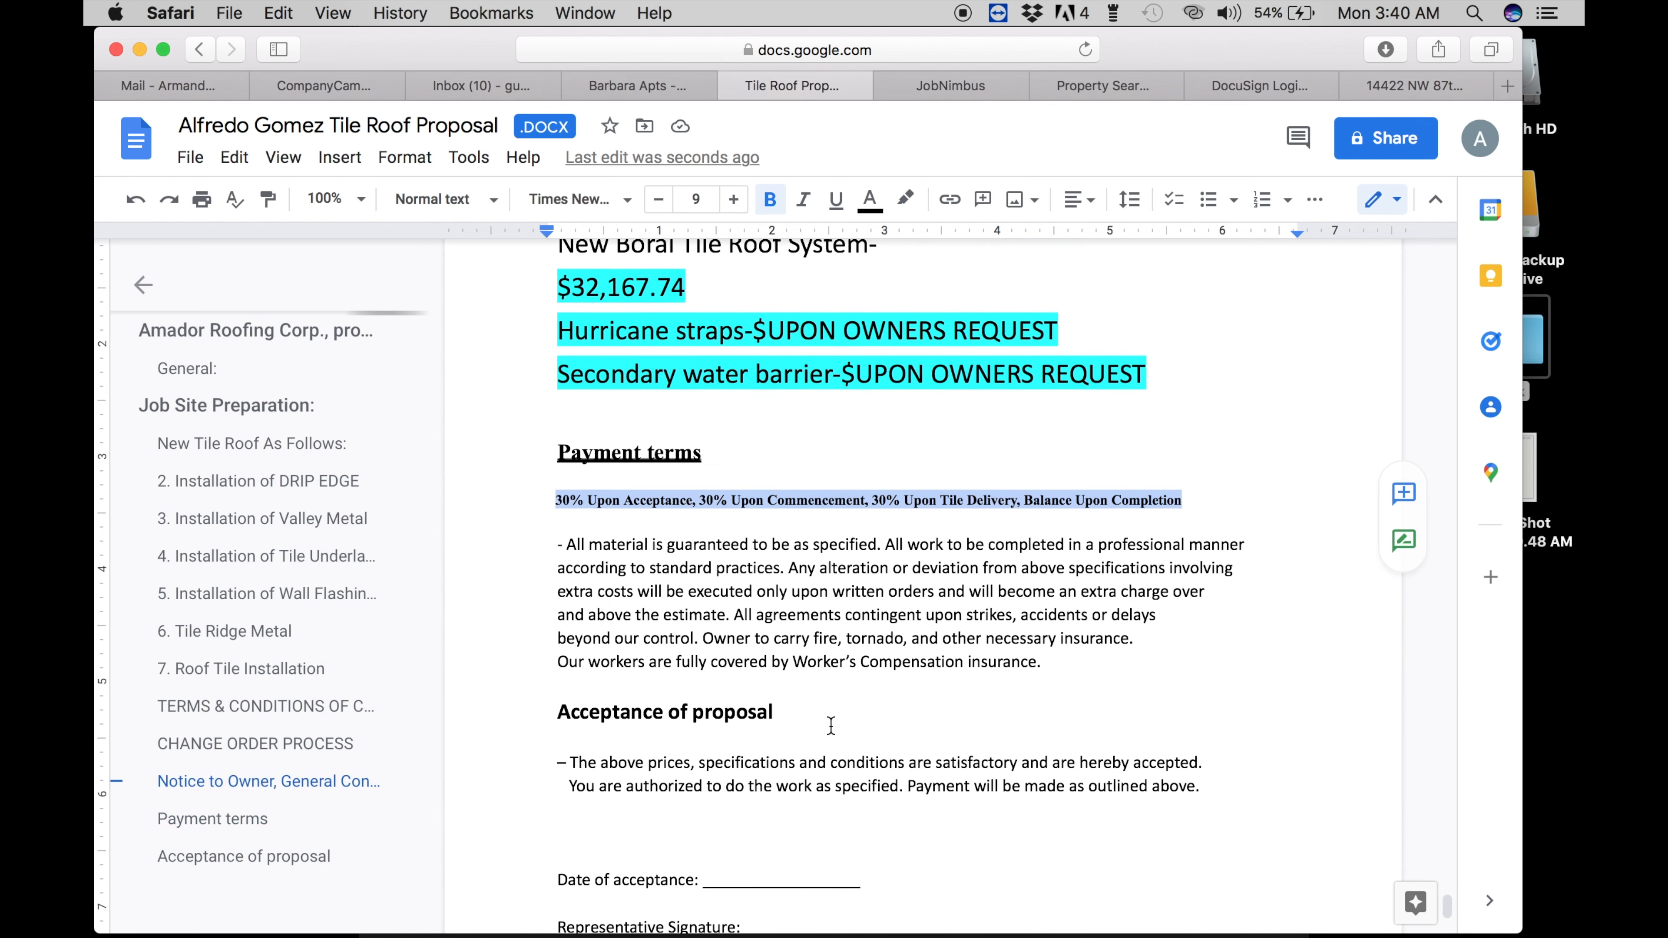
scroll(815, 753, down, 1)
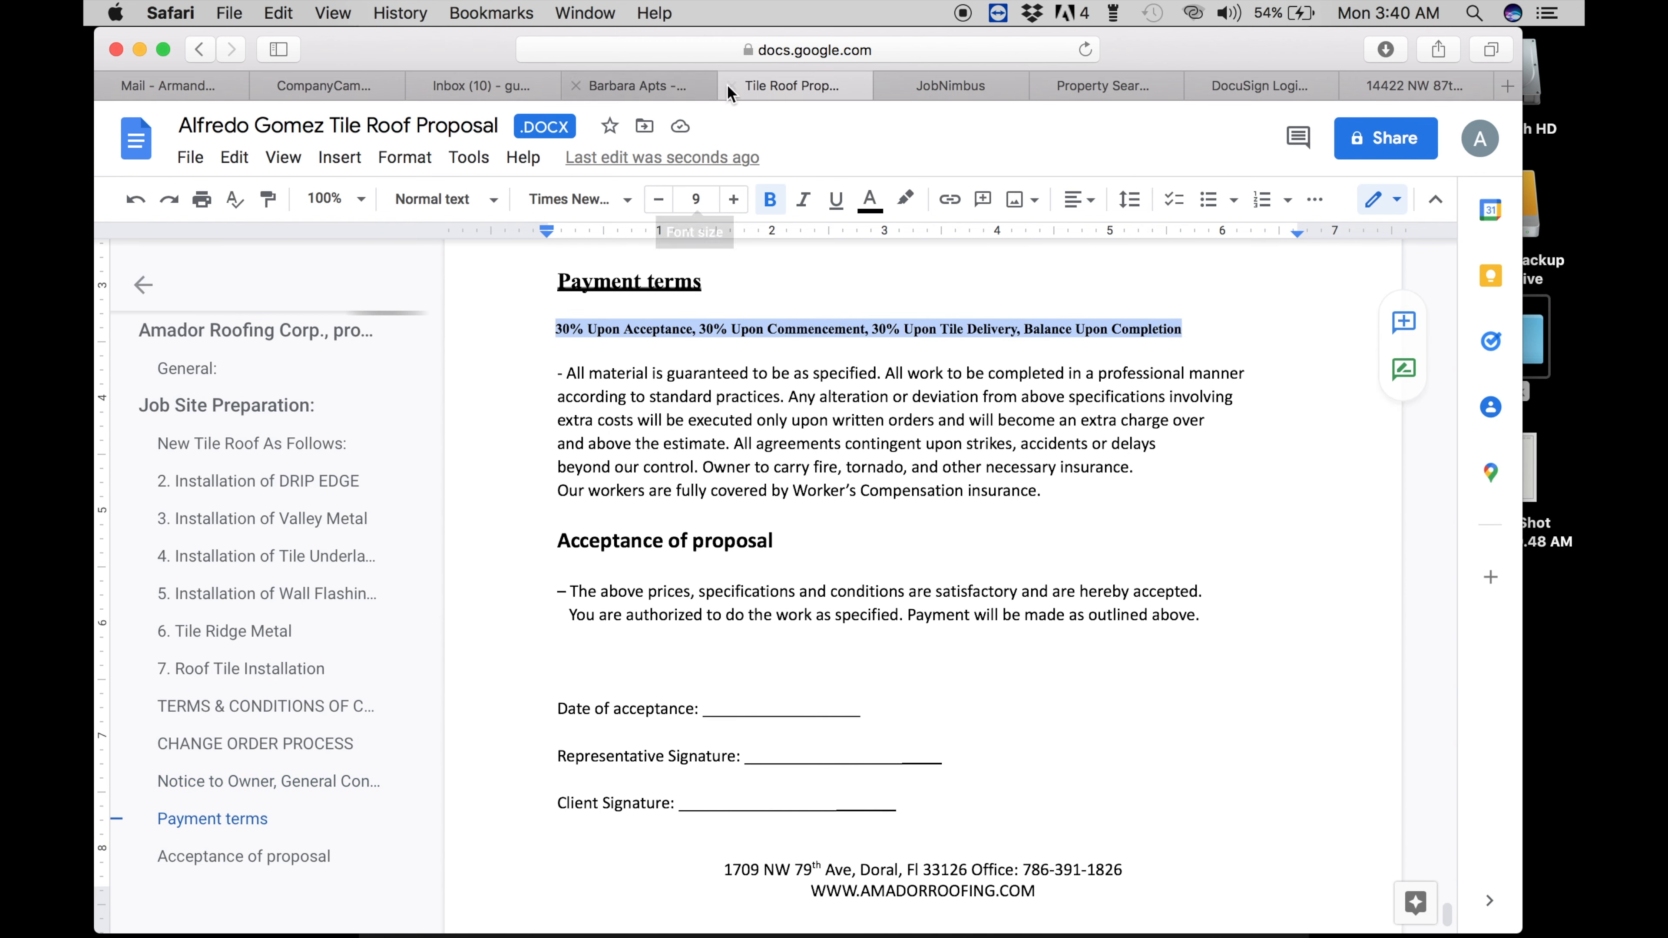
click(512, 349)
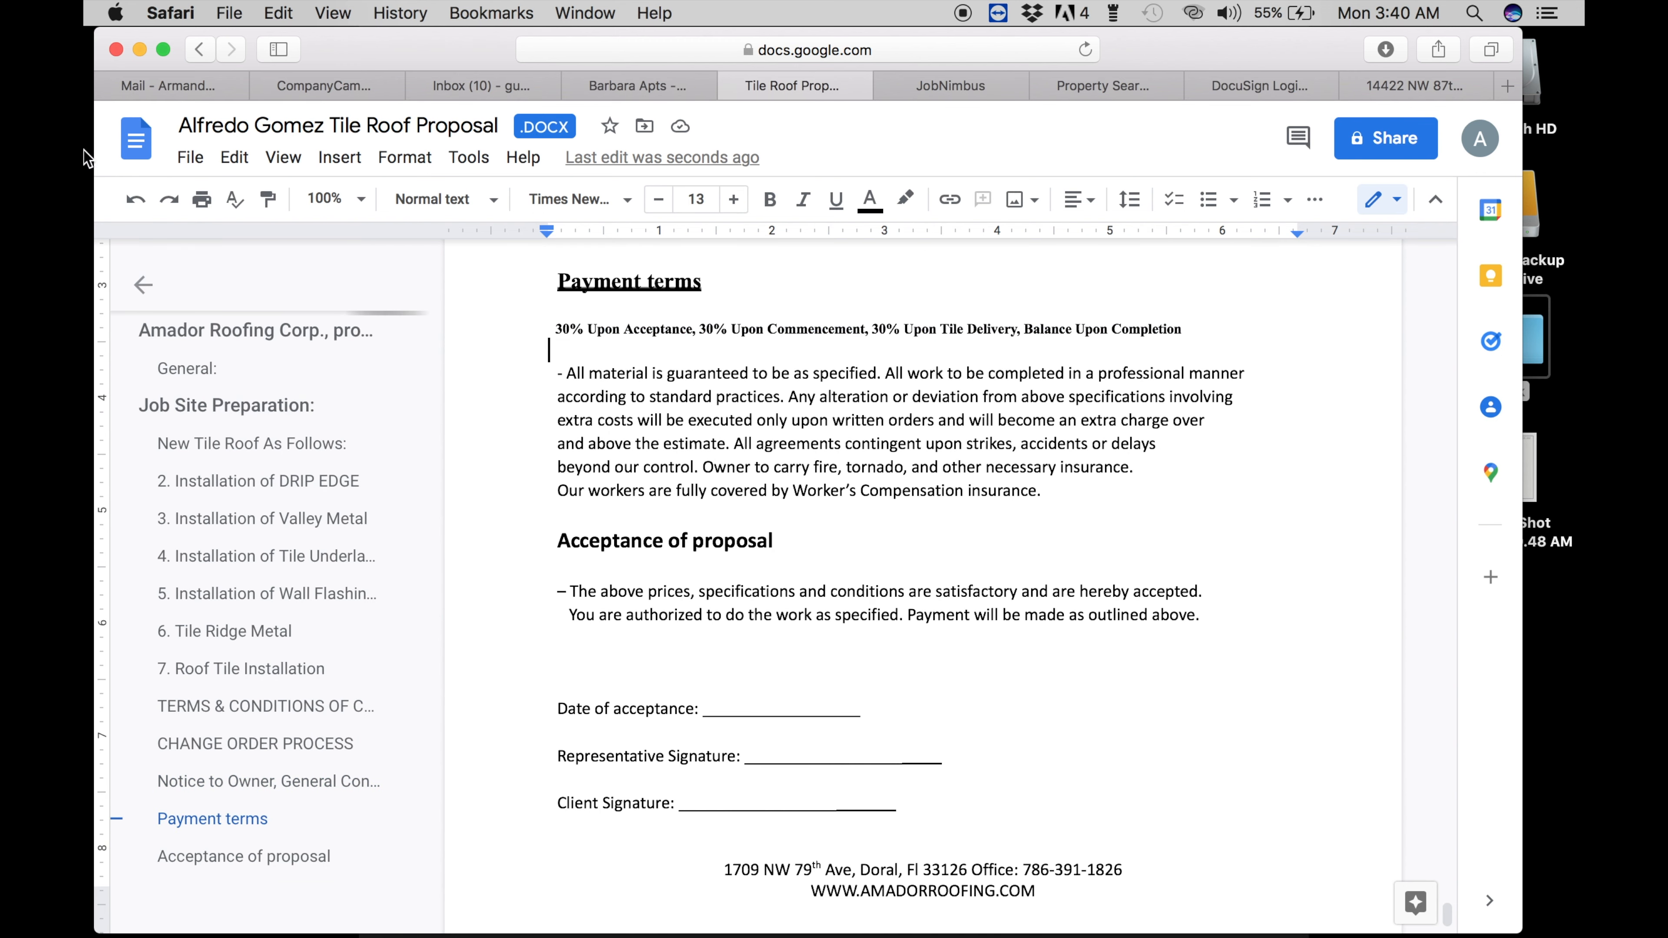
- Download the proposal as a PDF Document (.pdf)
click(184, 163)
mouse_move(355, 488)
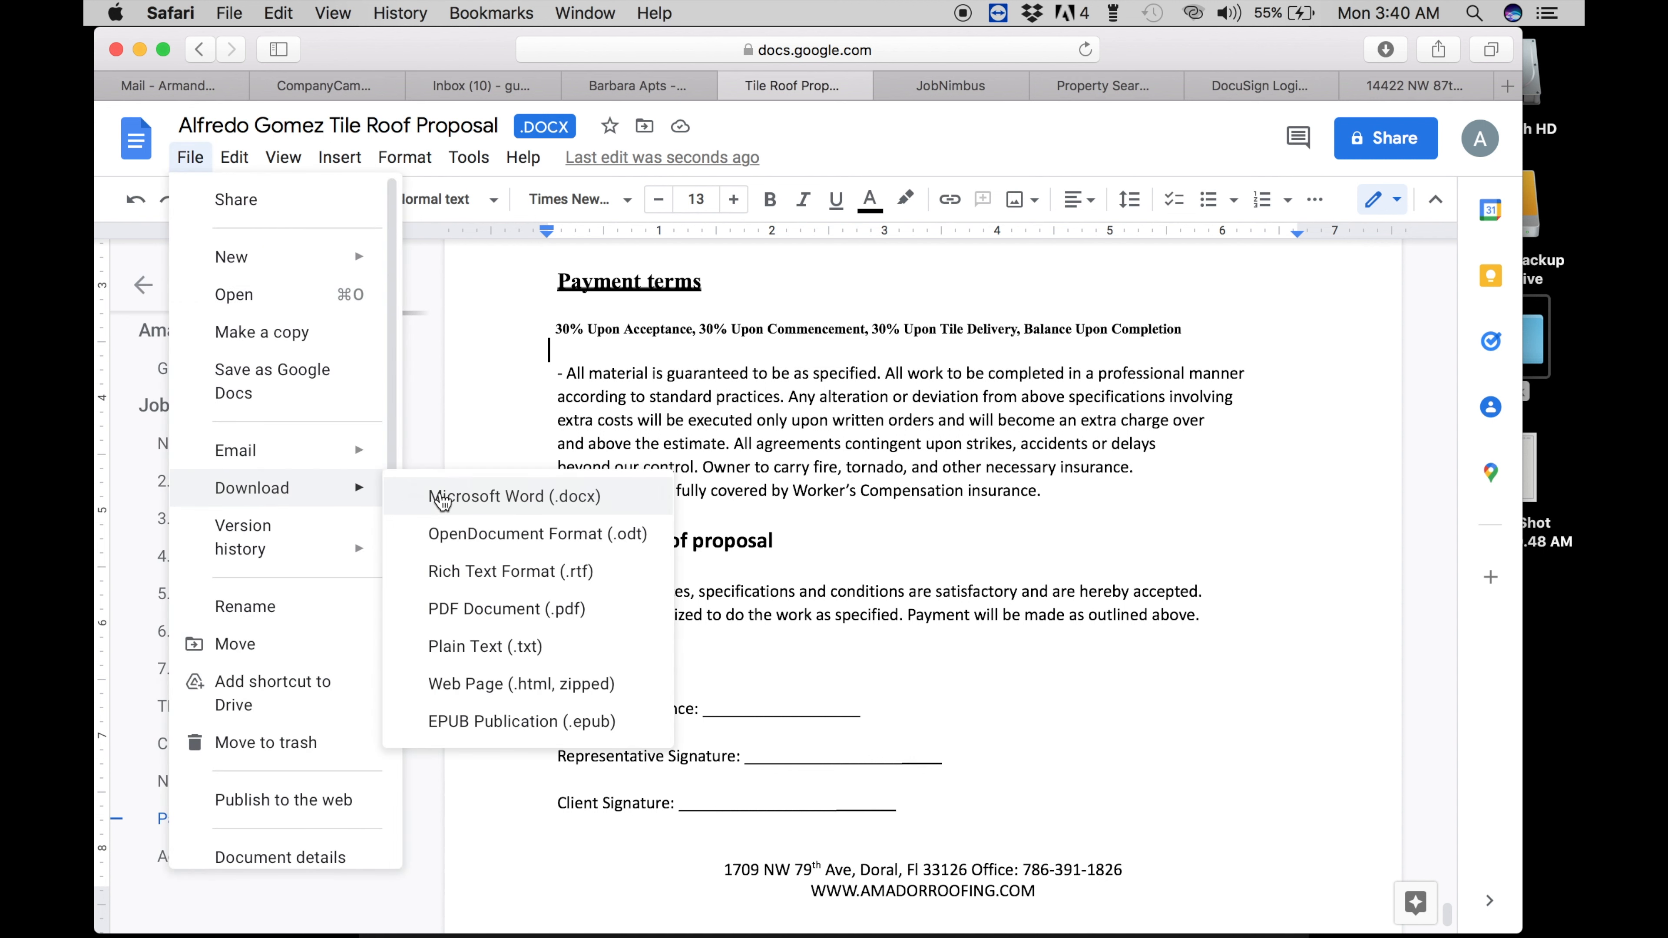
click(463, 608)
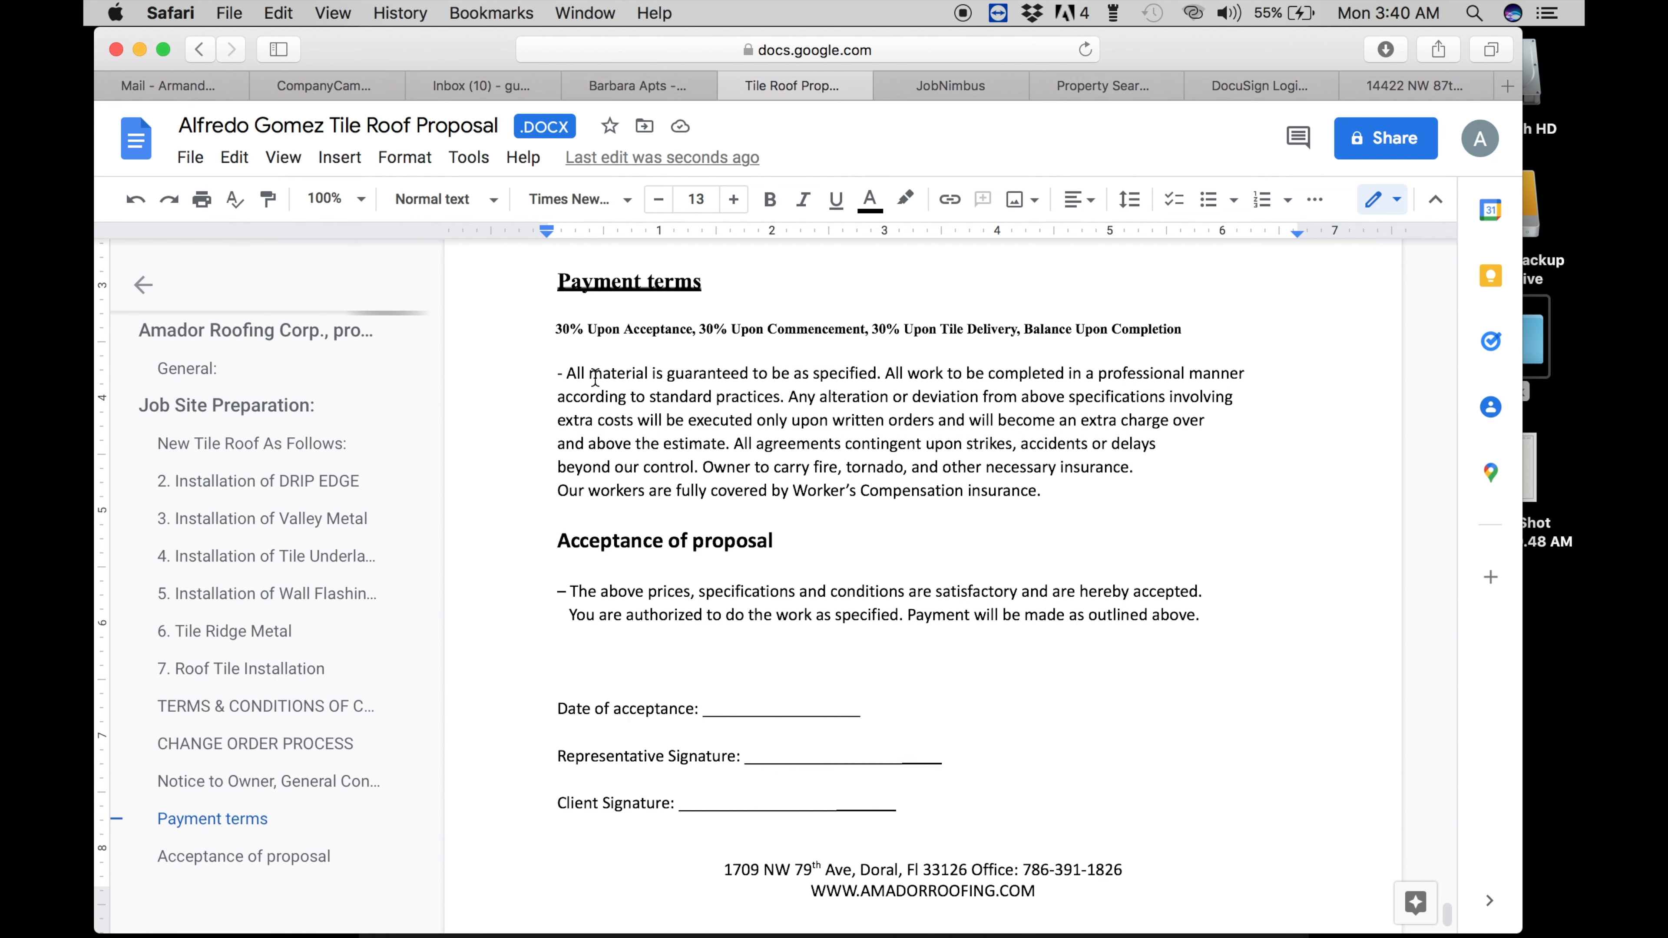
- Close the proposal, return to Outlook, and close Acrobat's licence-limit window
click(731, 85)
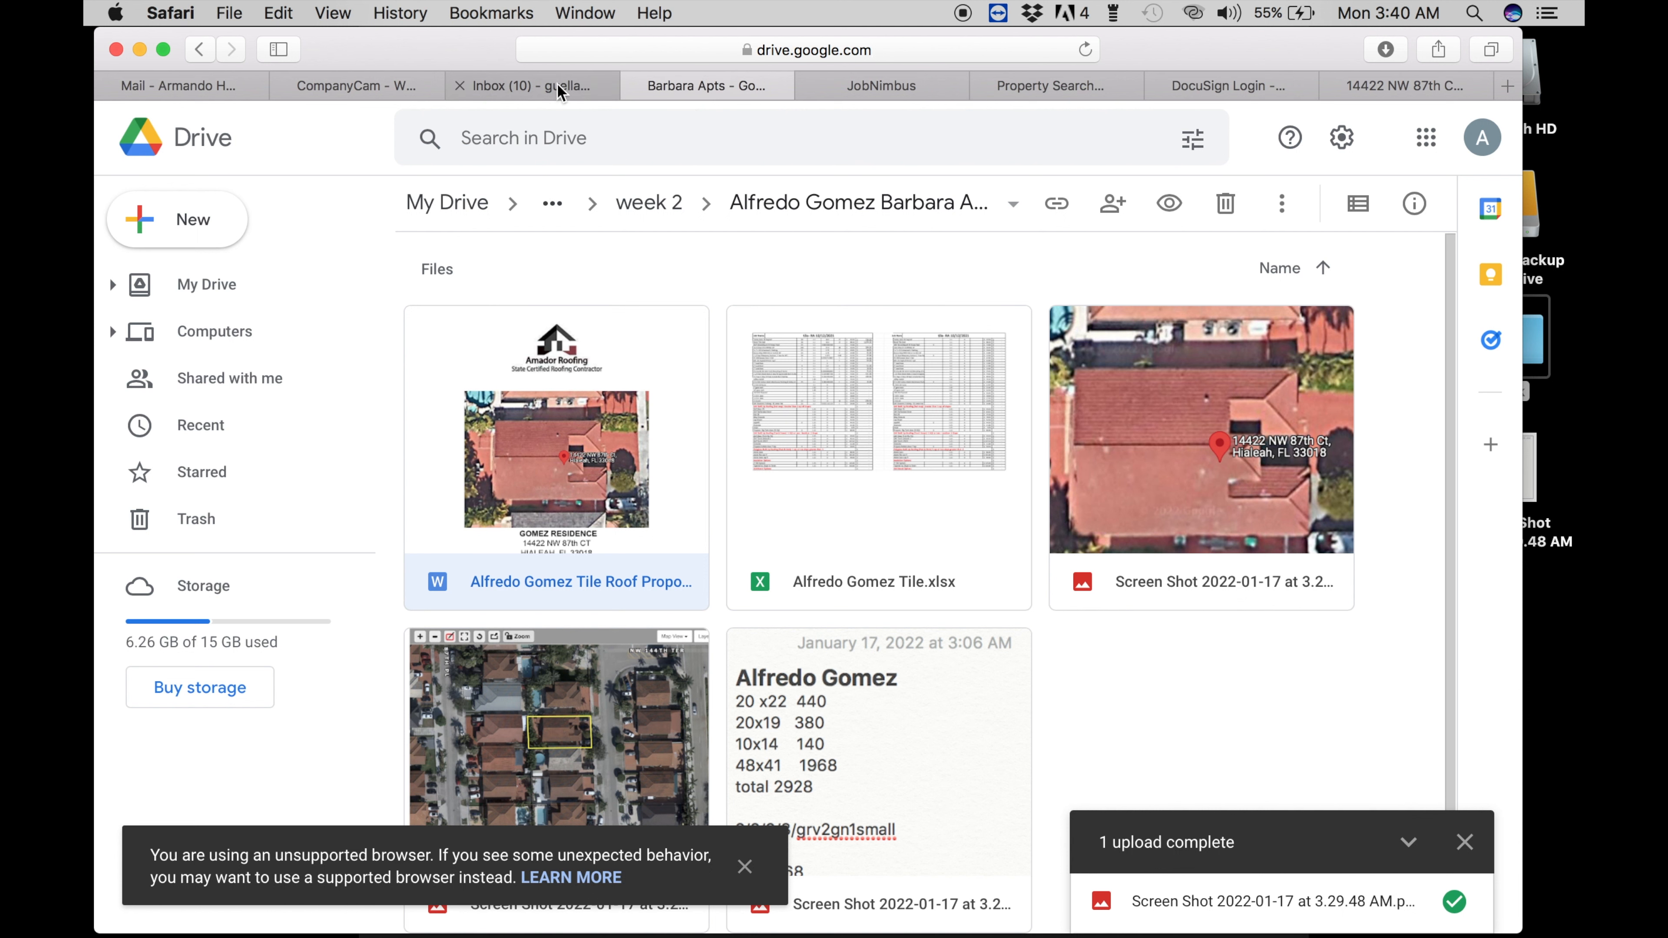
click(160, 87)
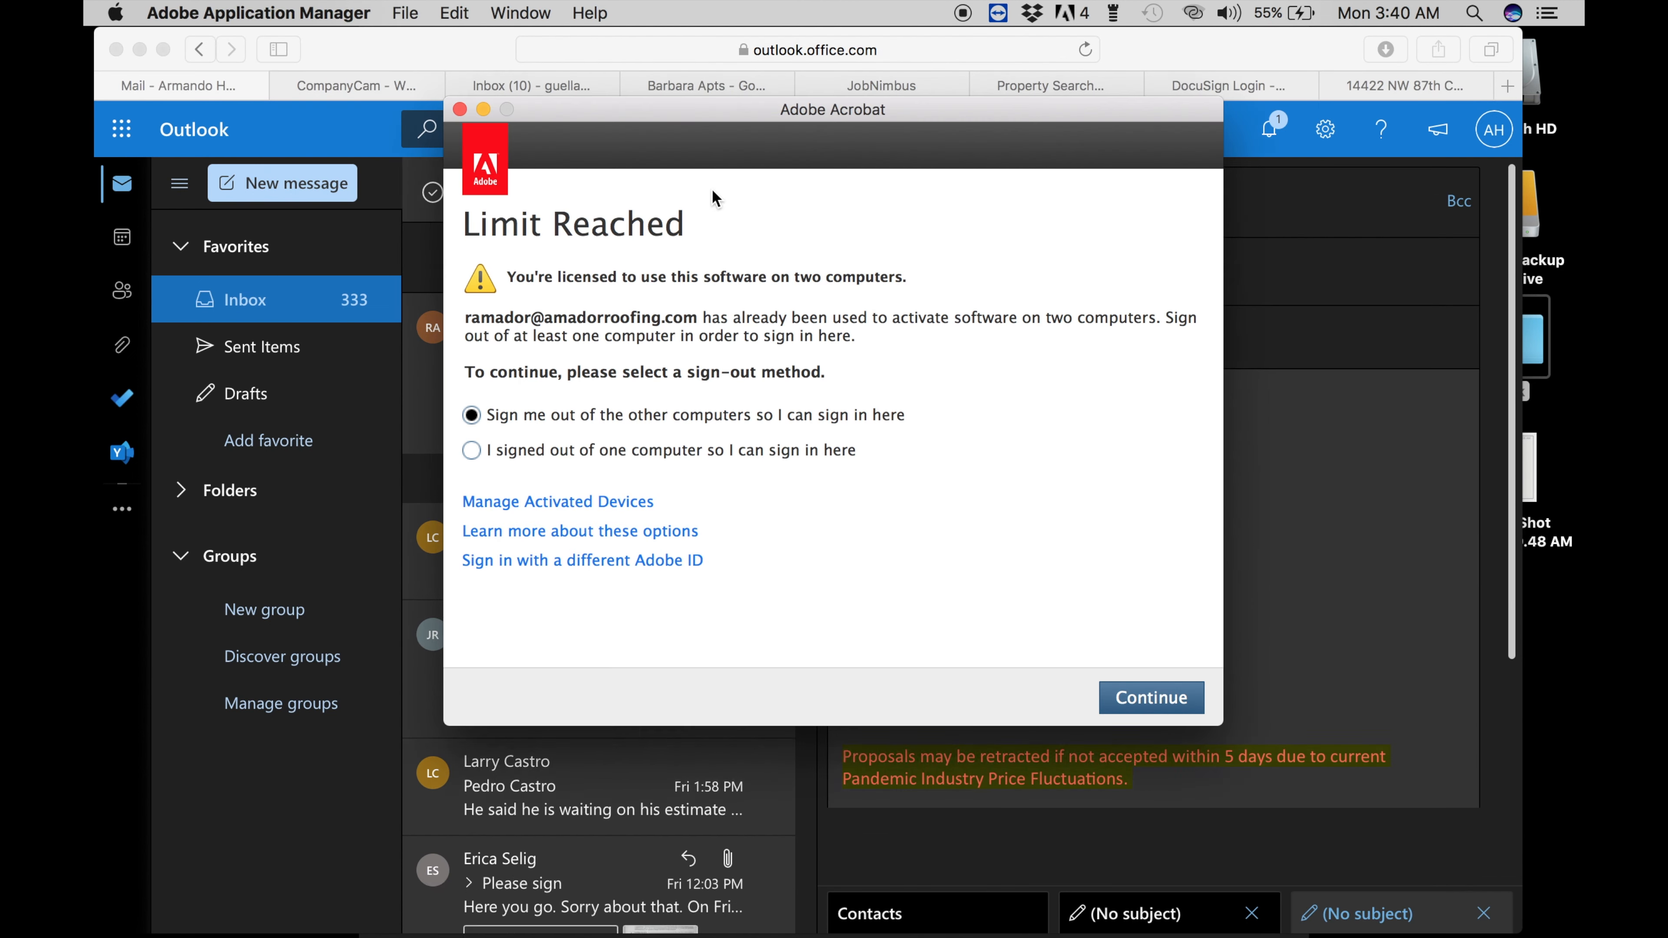
click(460, 110)
- Quit Acrobat, type the roof-proposal subject, and begin the body with a greeting to the client
click(961, 515)
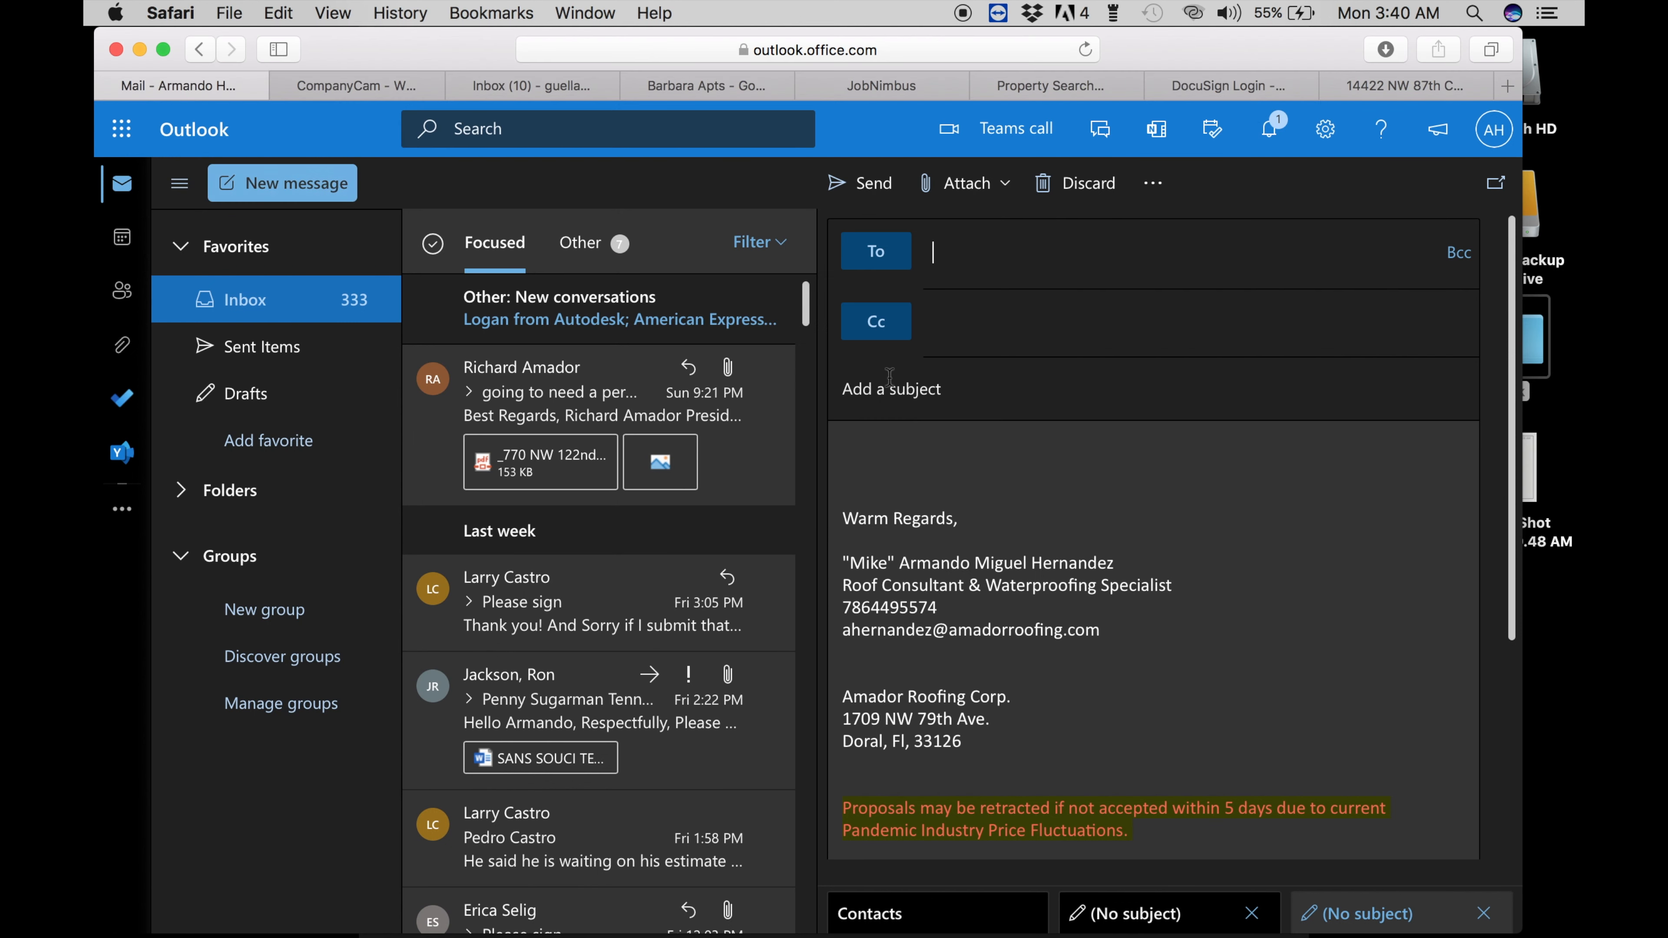
text(YO)
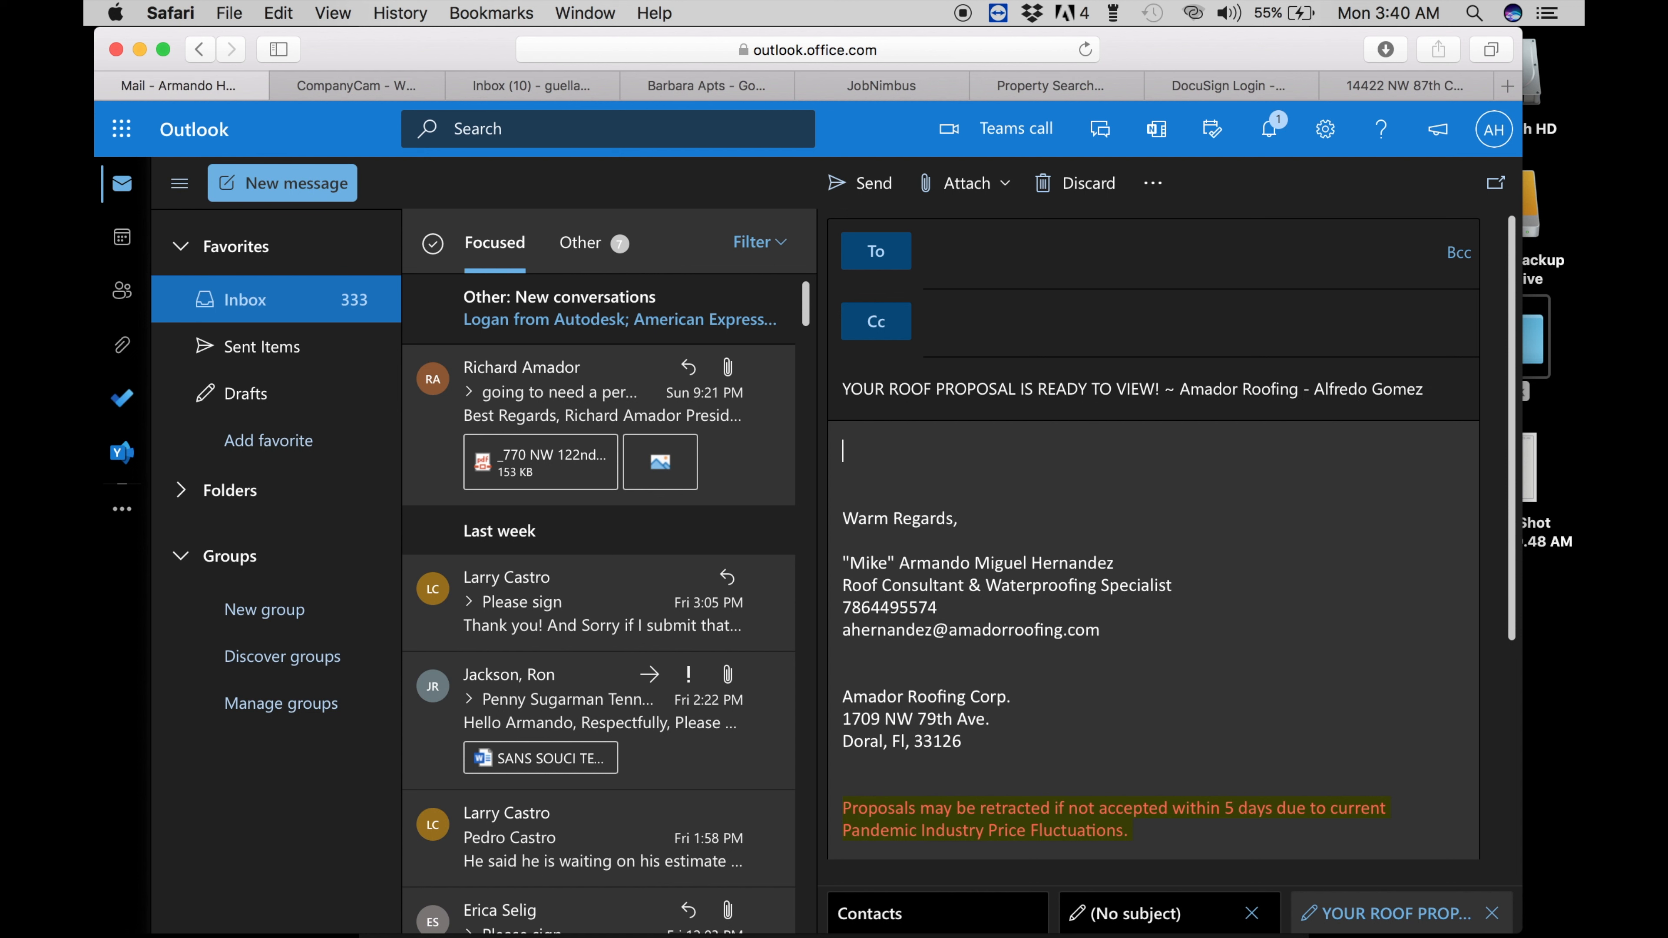
text(Gome)
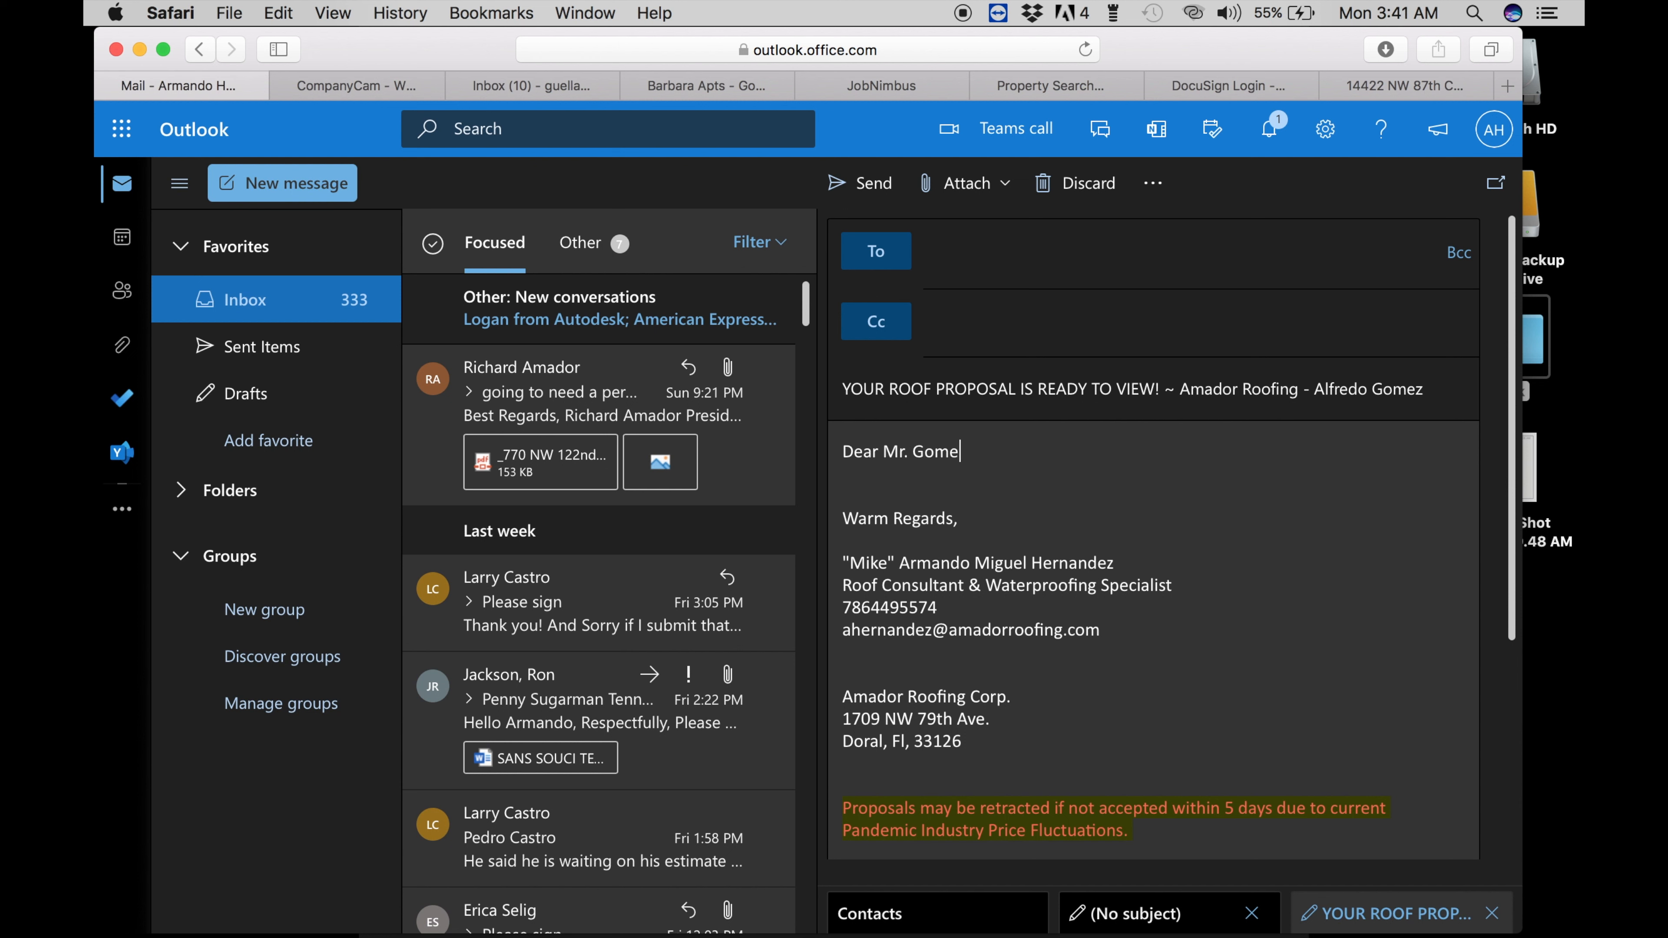
text(z,)
key(Return)
key(Return)
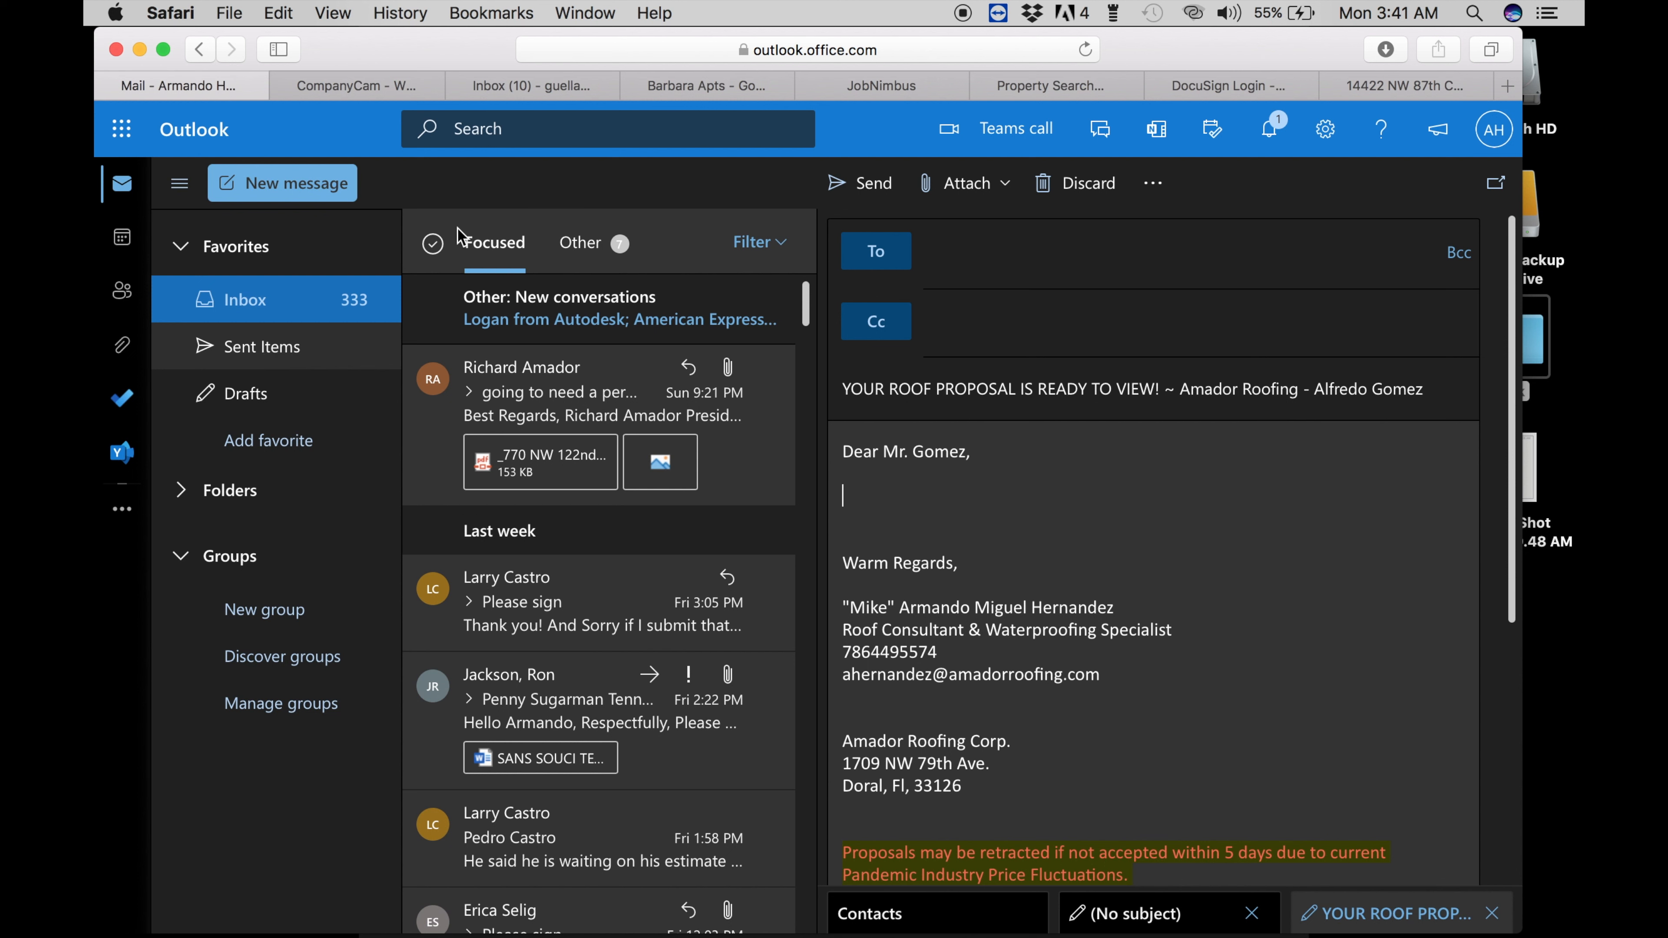
- Browse the Sent Items folder for an earlier proposal email
click(472, 141)
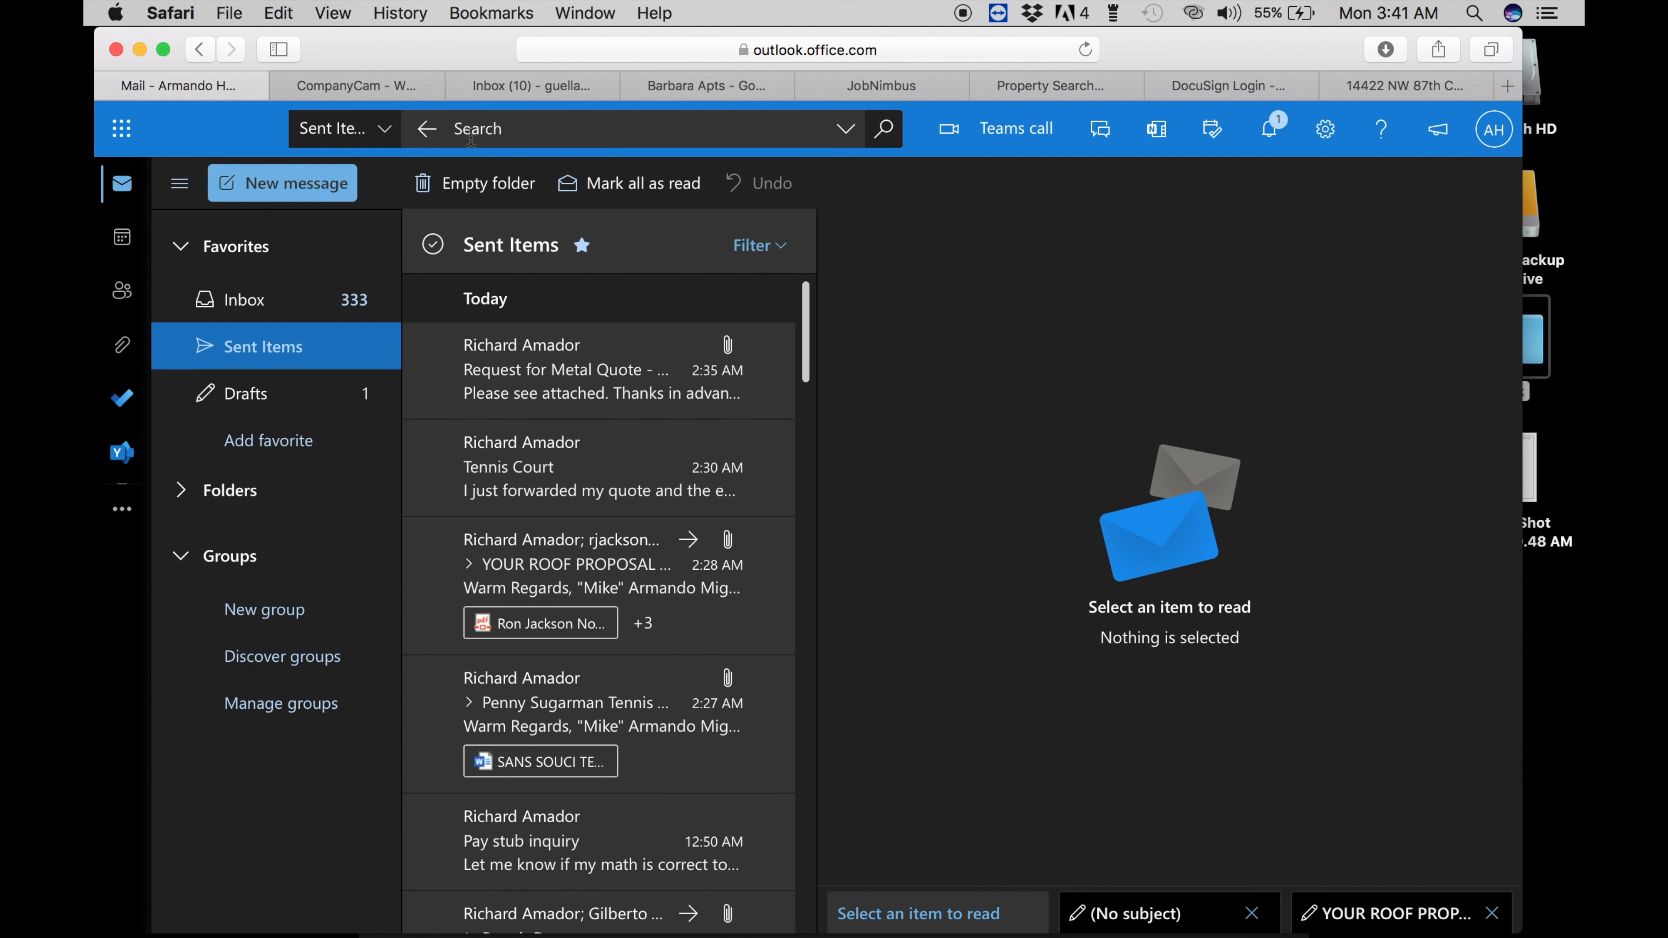
scroll(557, 571, down, 5)
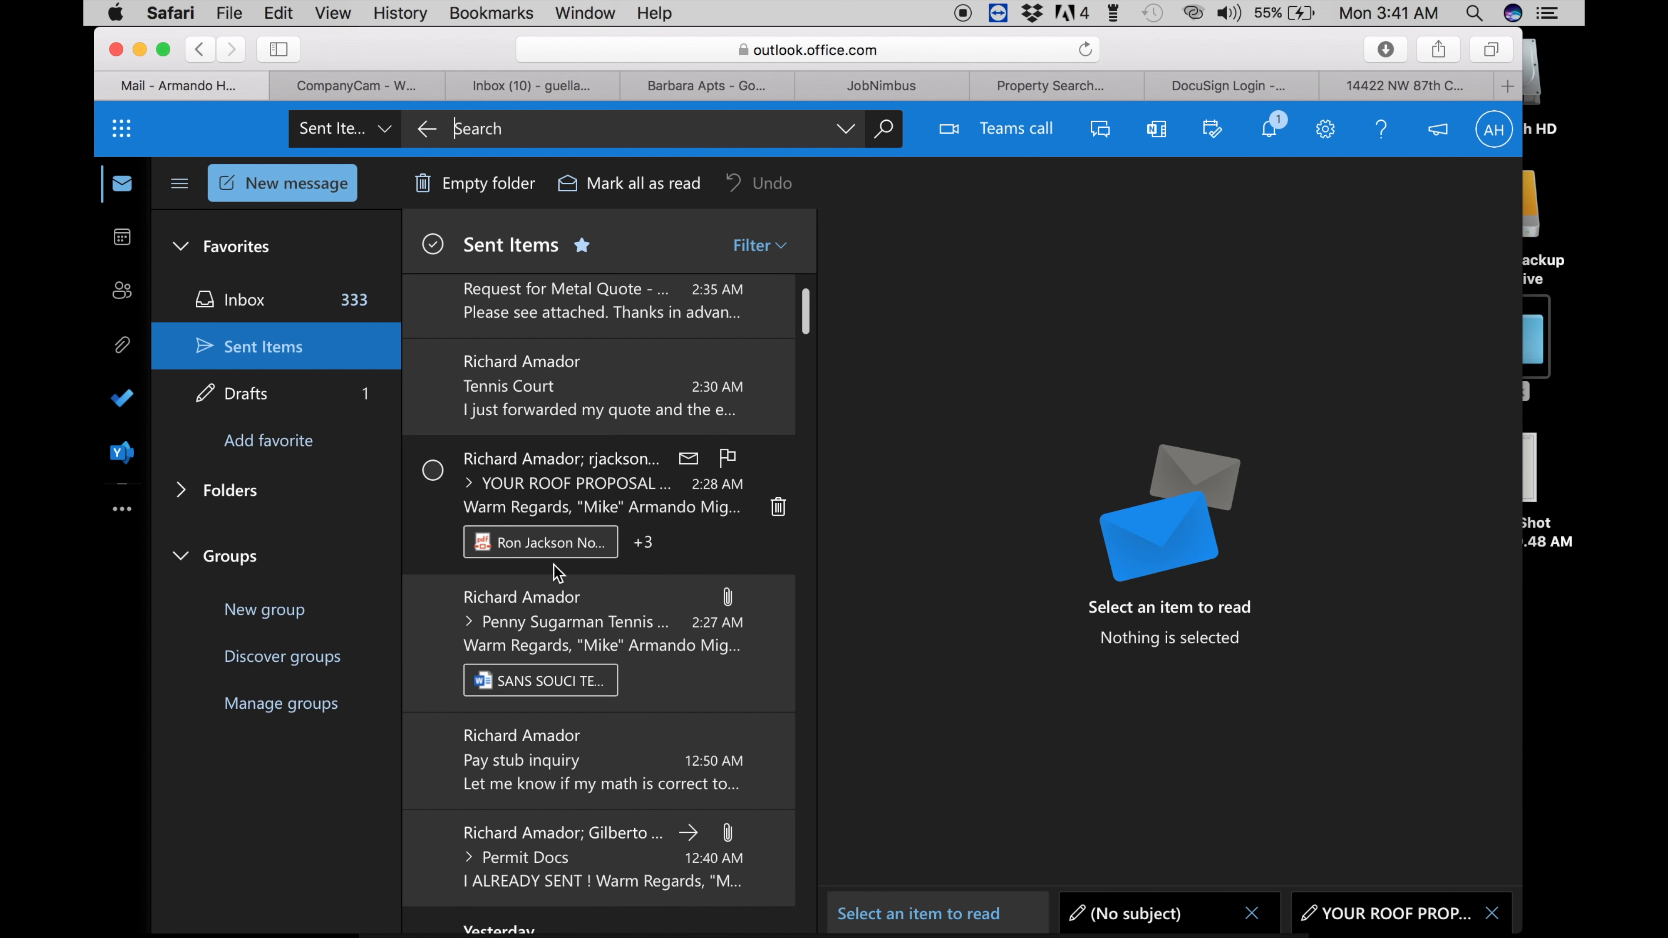
scroll(545, 749, down, 5)
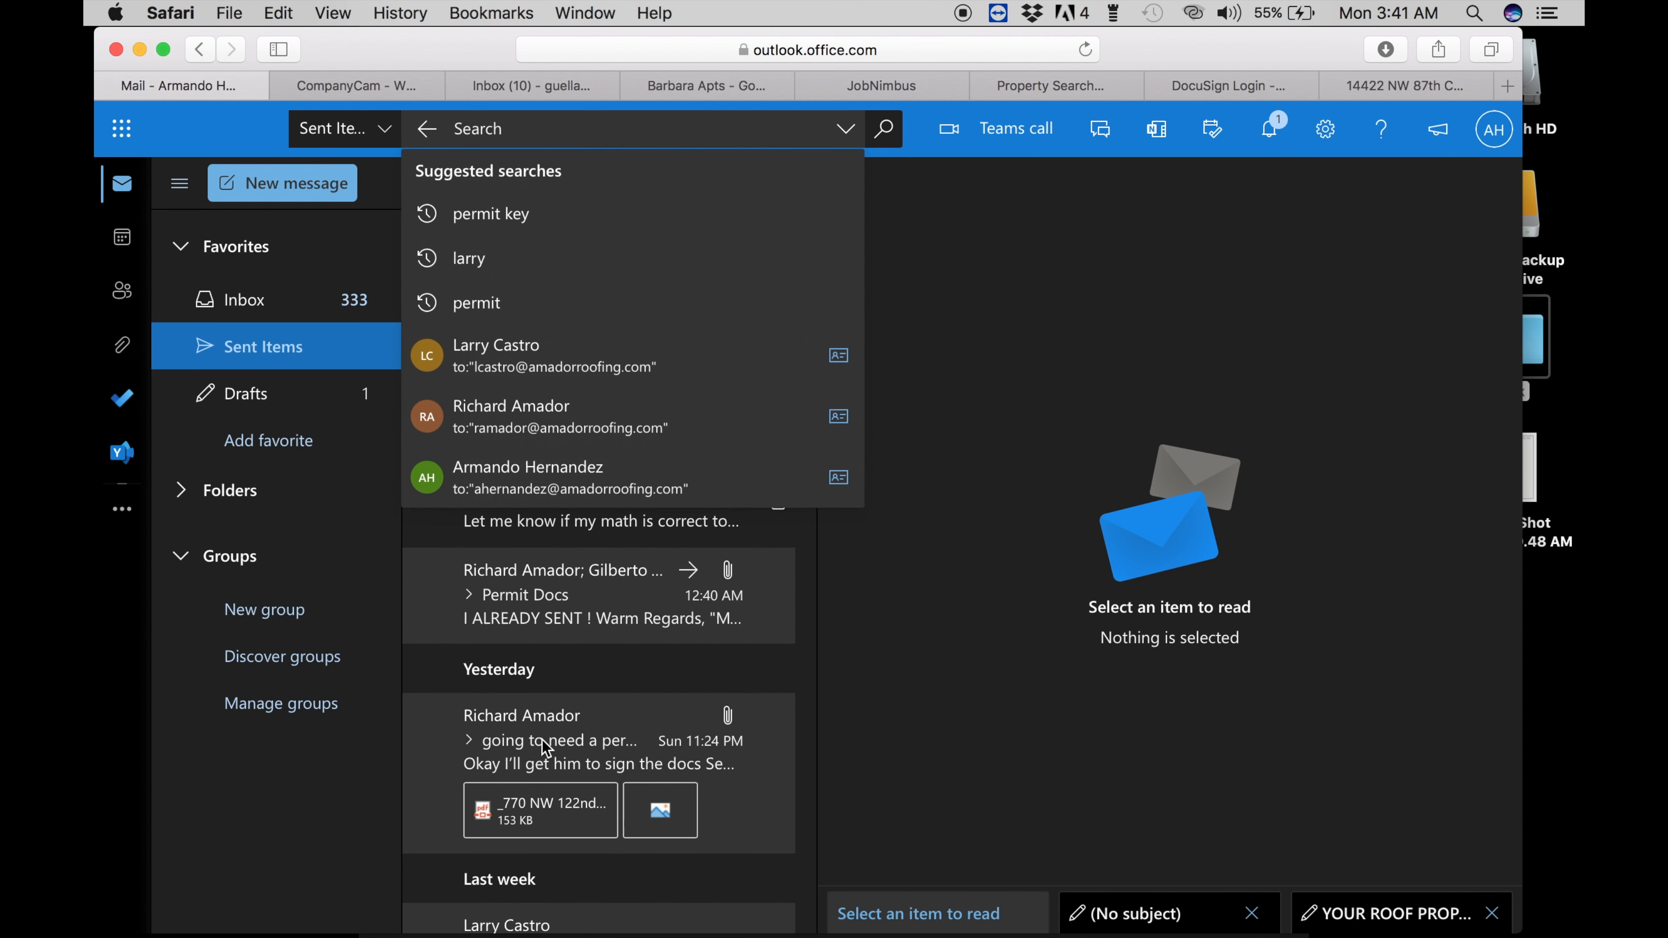
scroll(545, 749, down, 6)
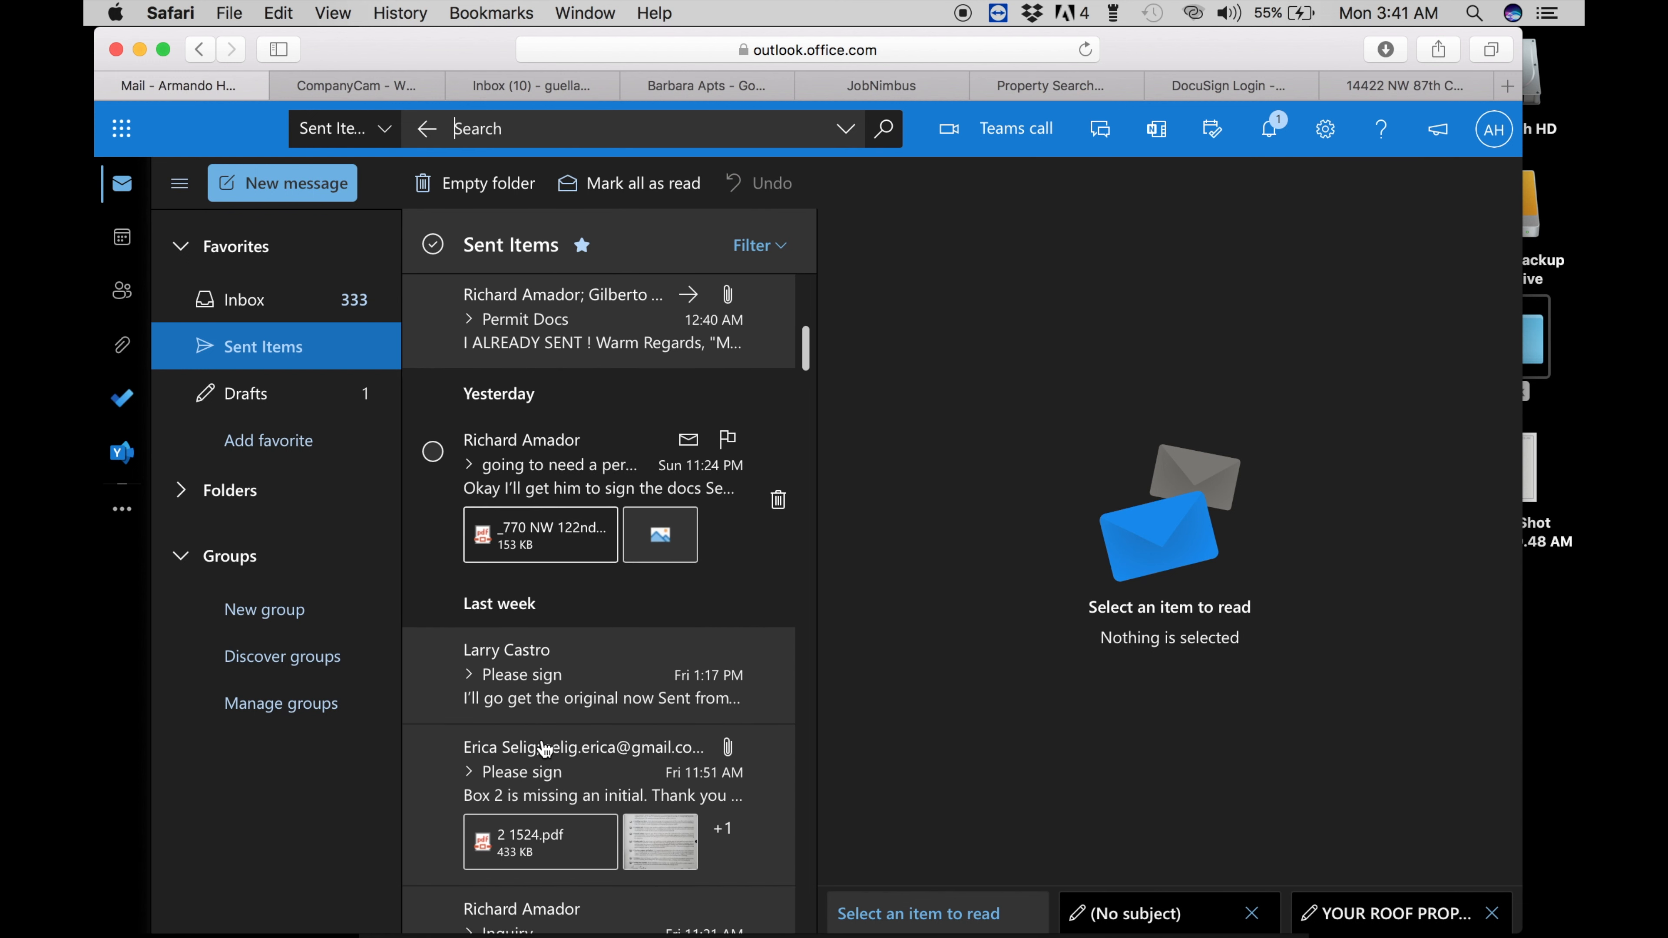
scroll(535, 828, down, 2)
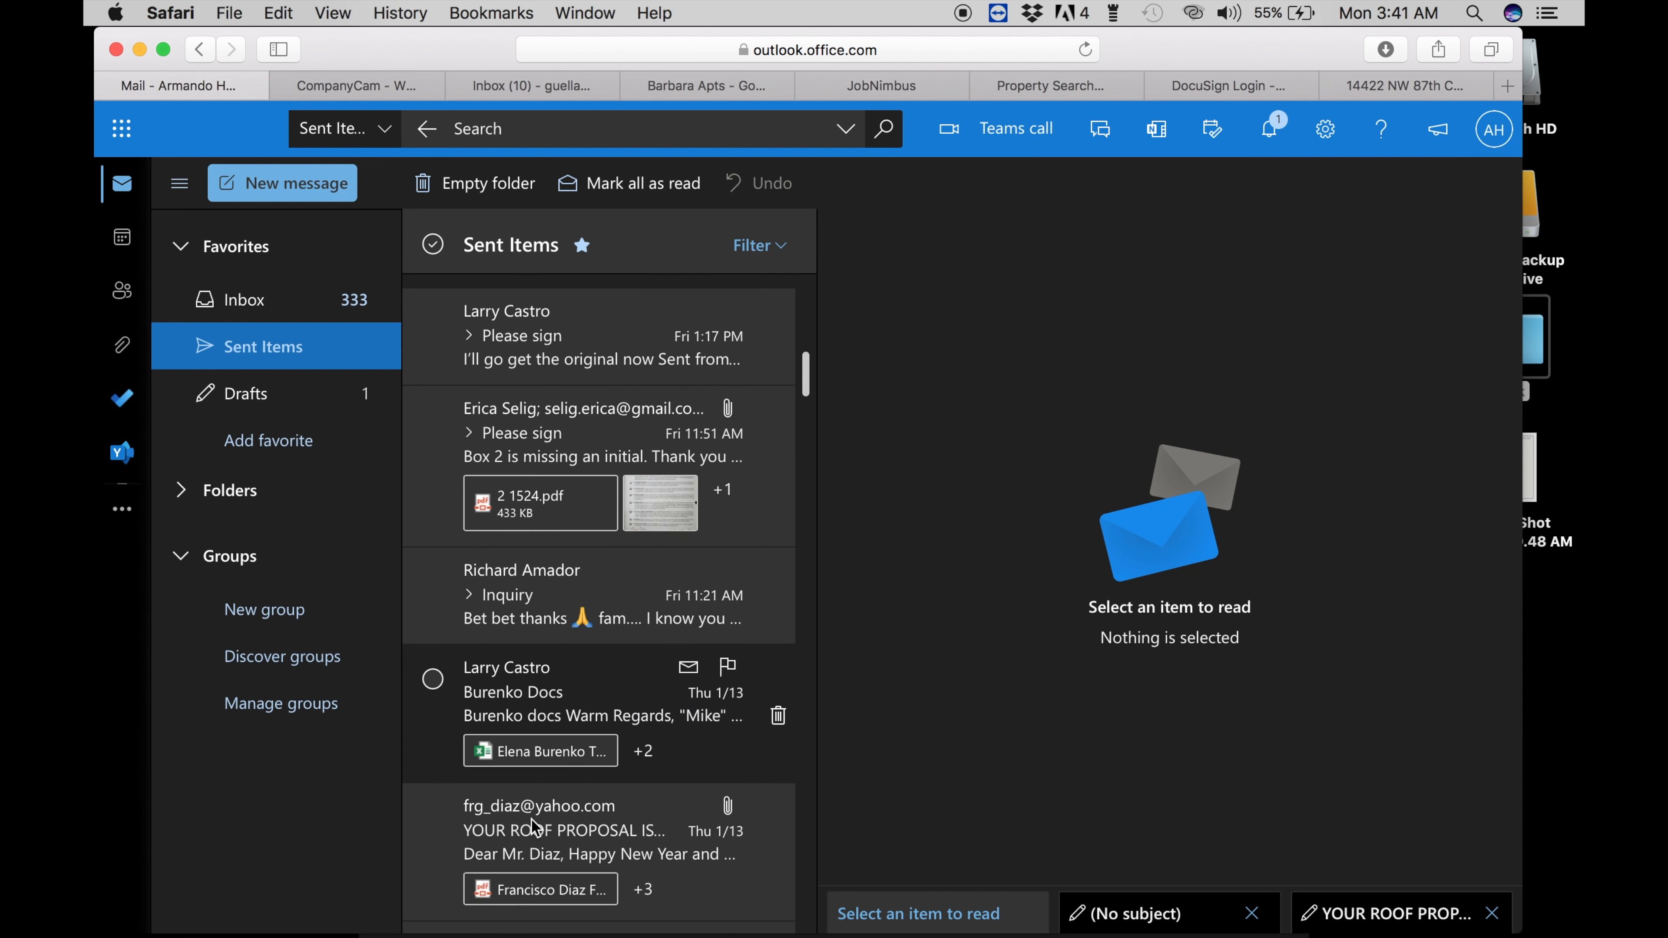
scroll(559, 828, down, 2)
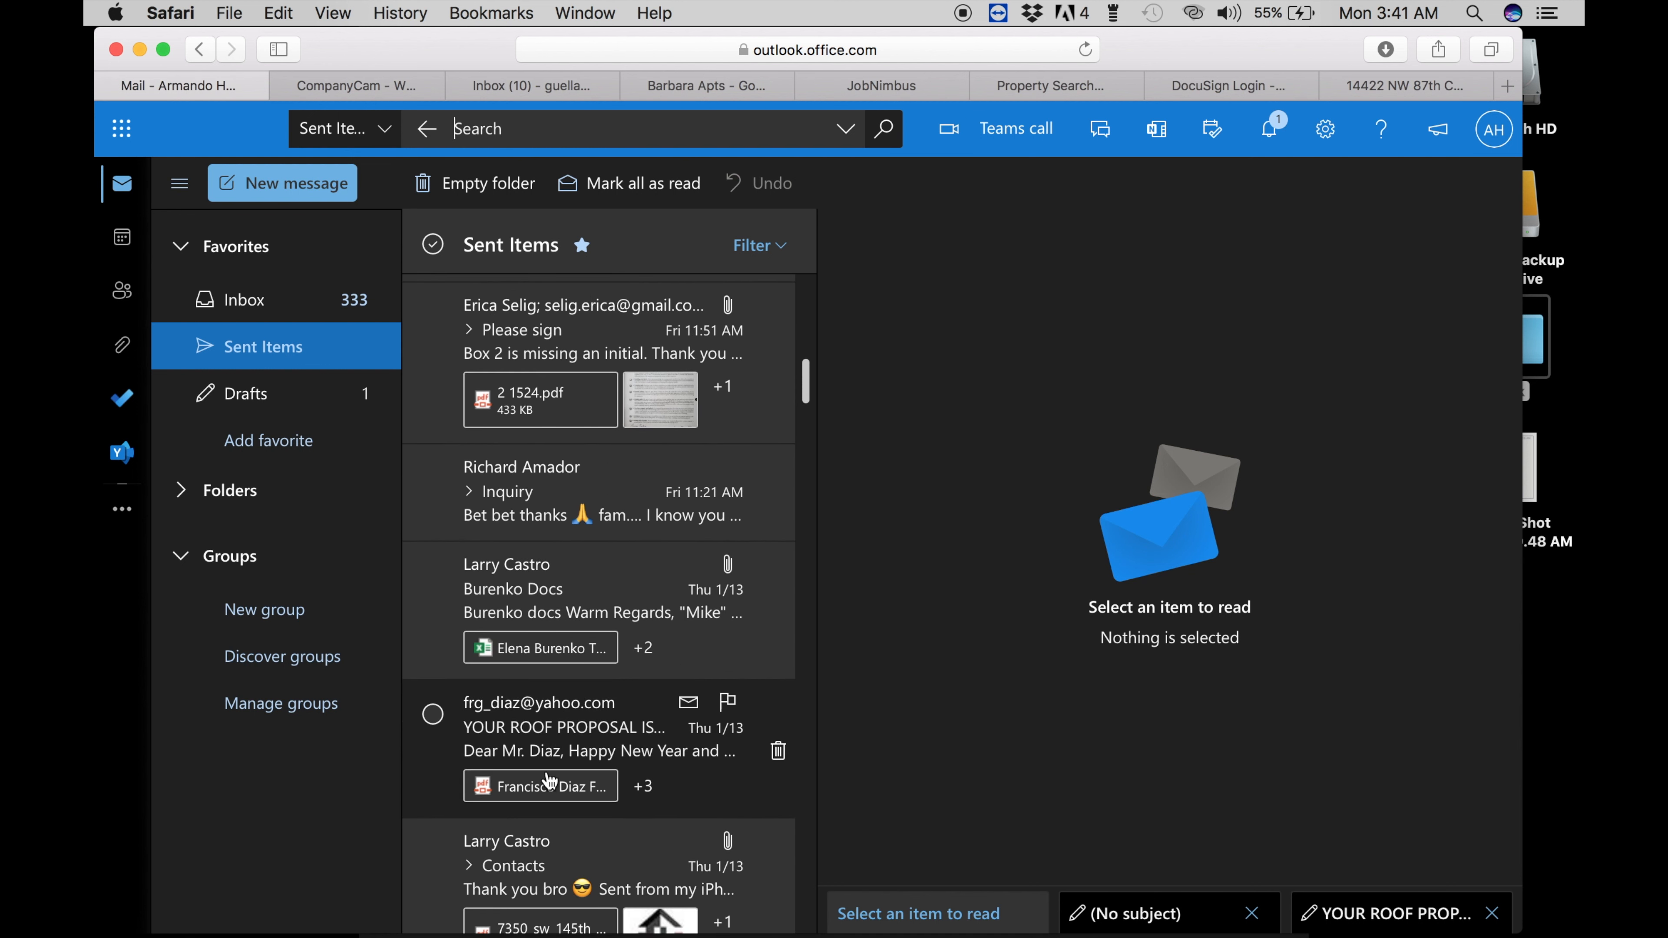
scroll(543, 764, down, 5)
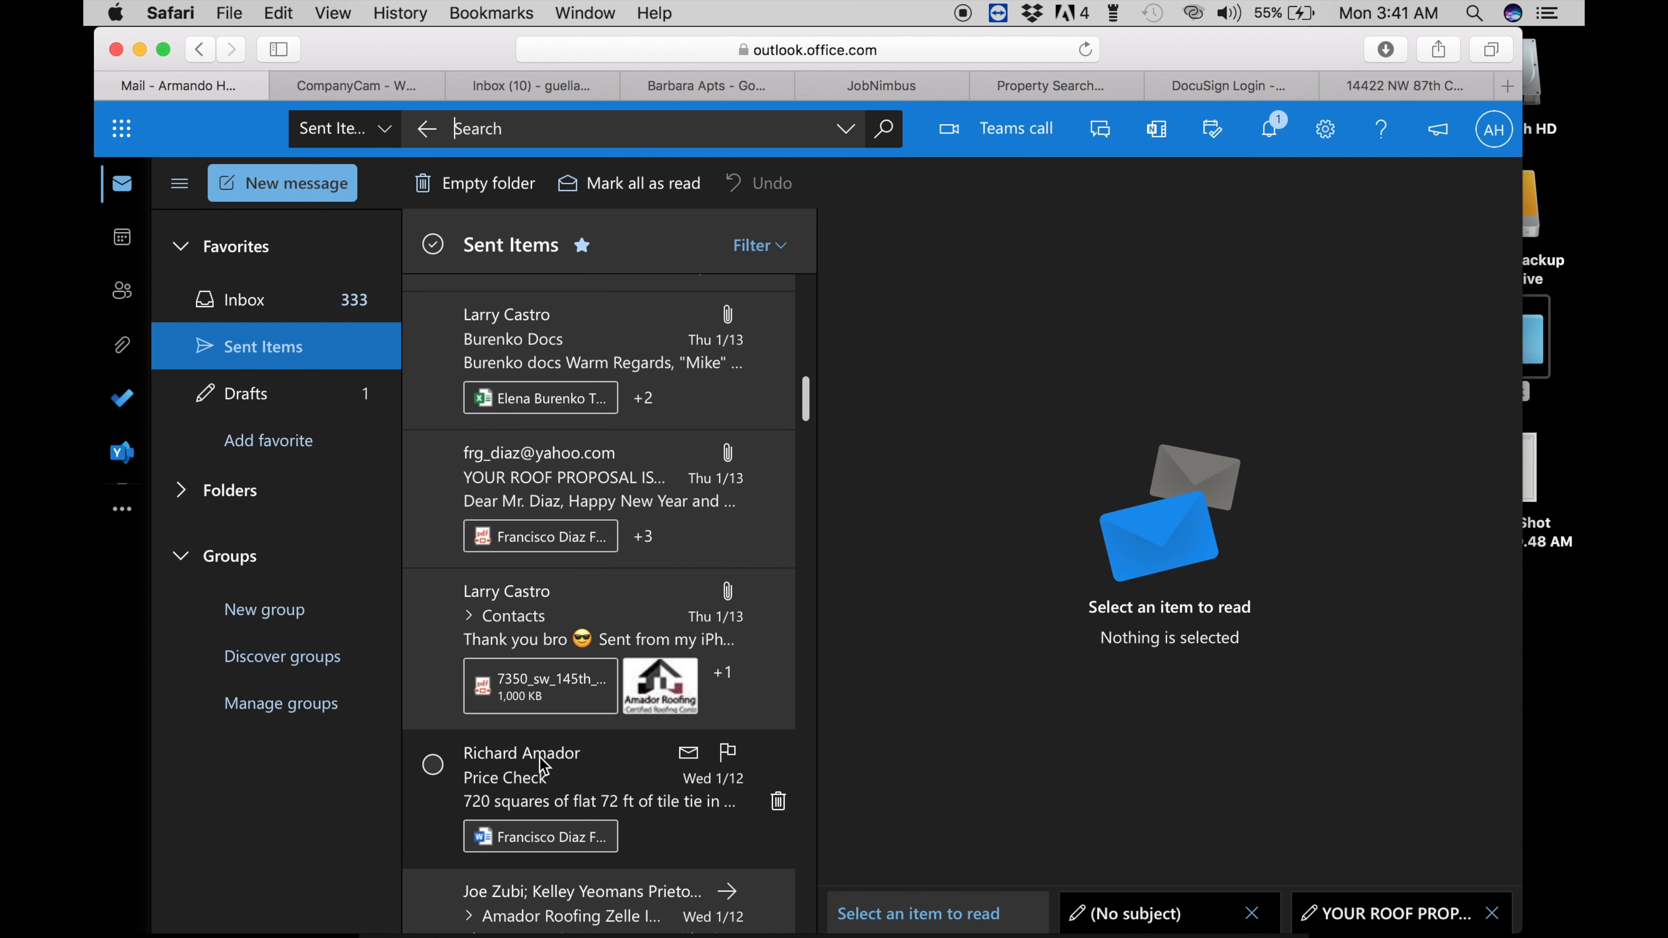
scroll(539, 759, down, 10)
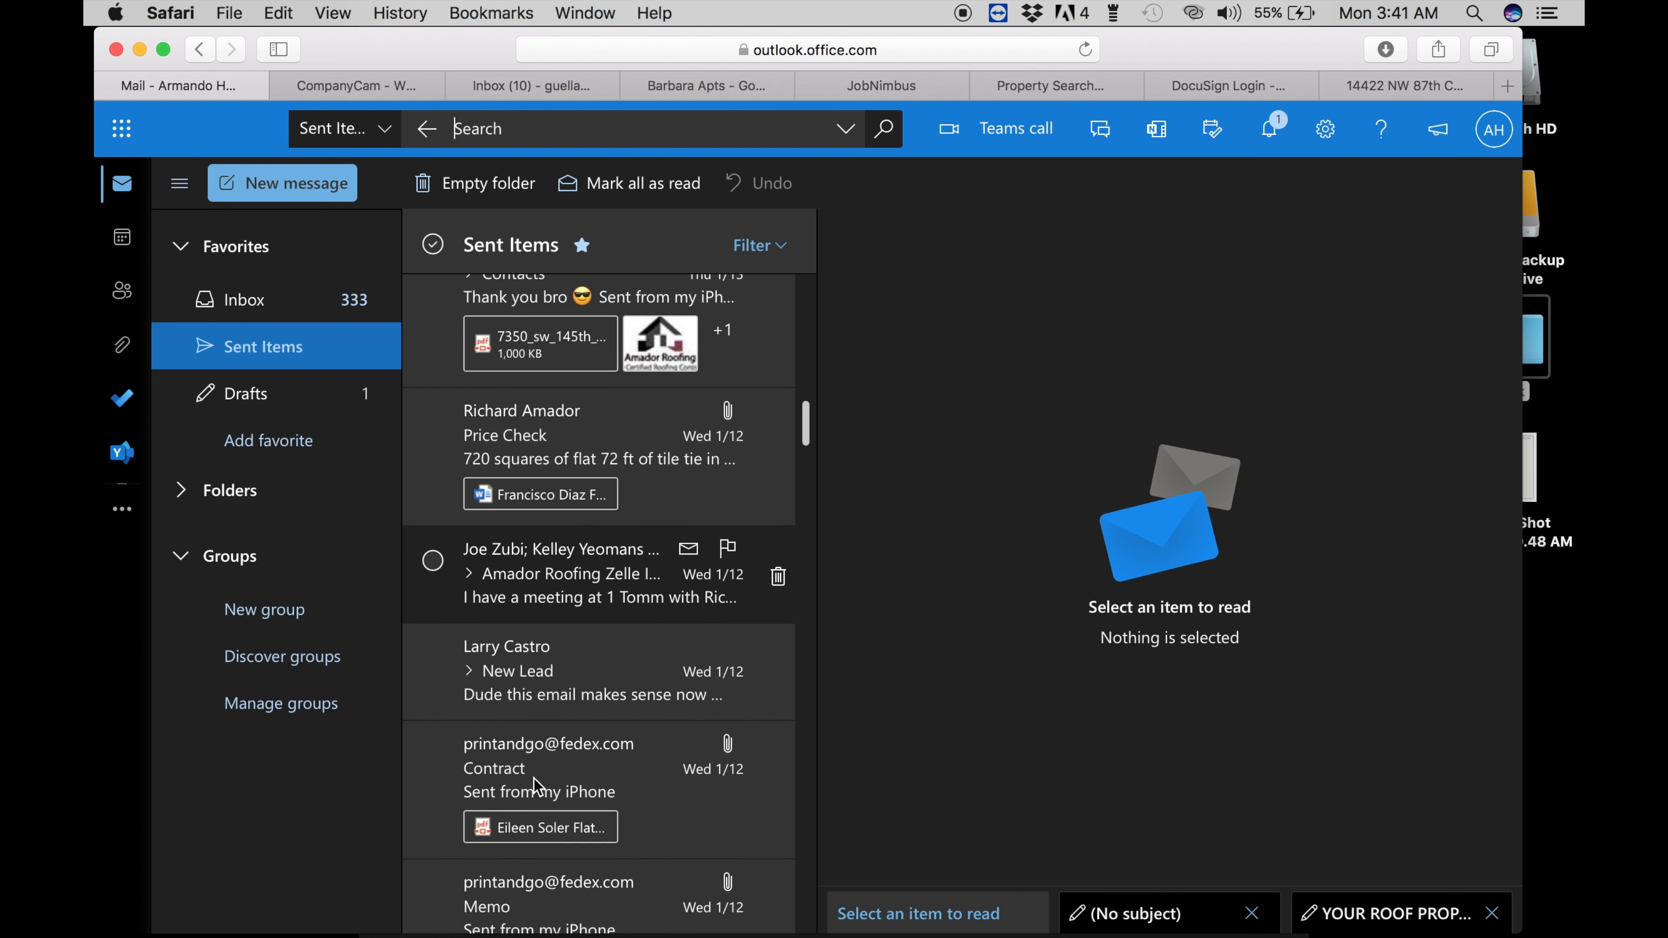
scroll(537, 785, down, 4)
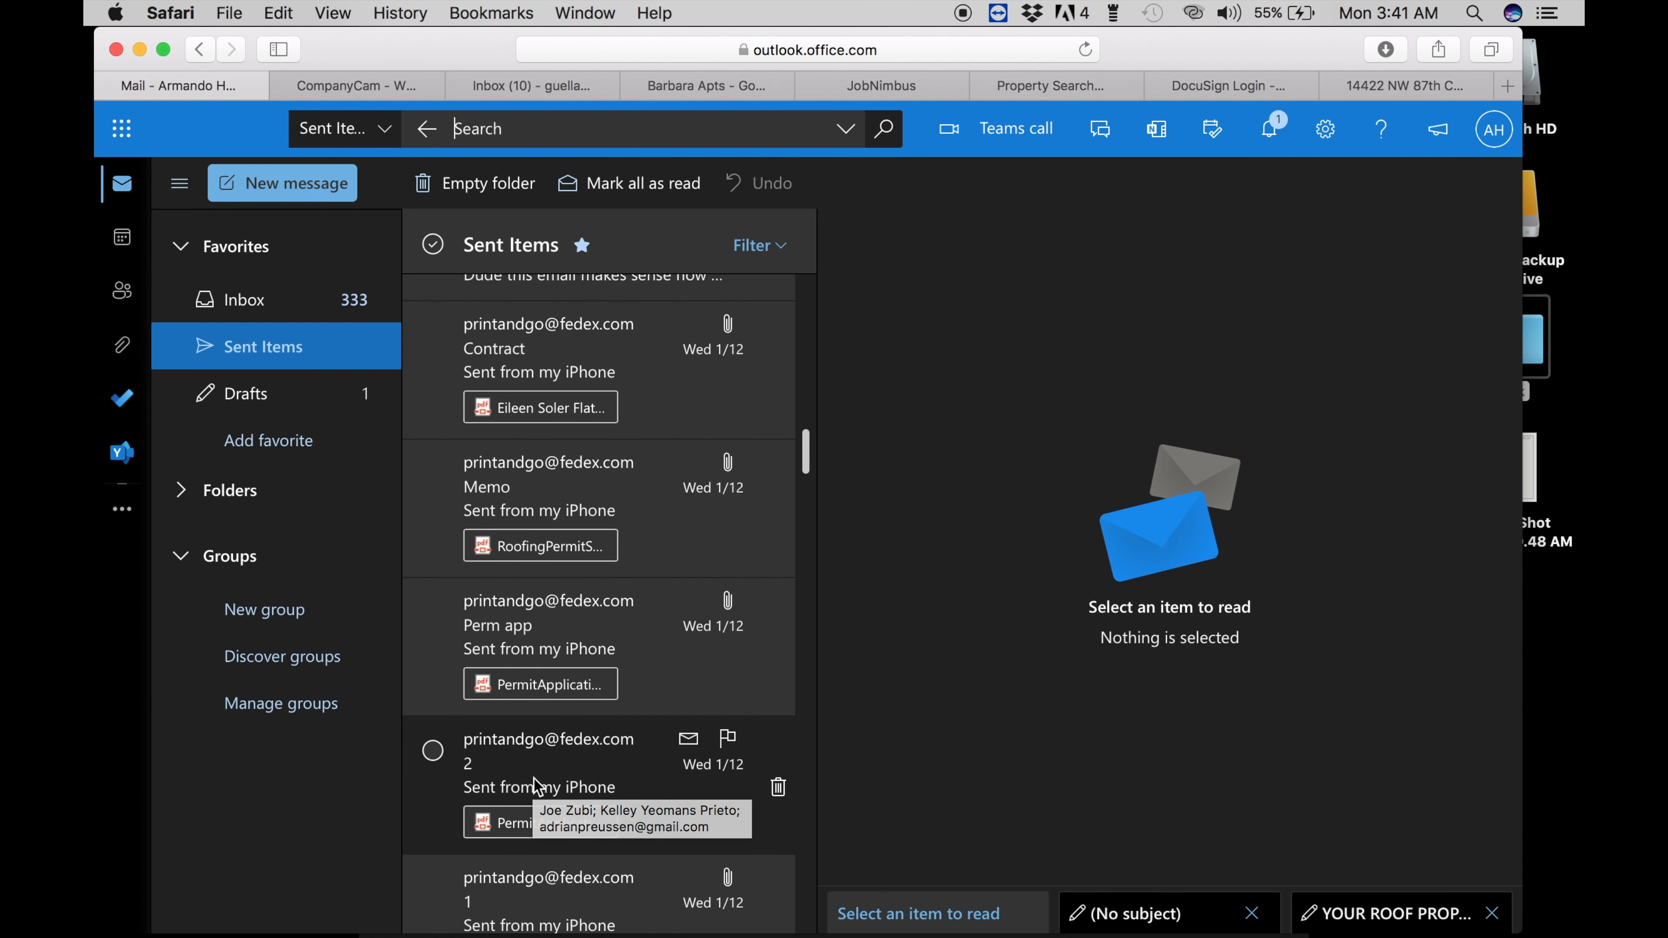
scroll(538, 785, up, 5)
- Search sent mail for 'thank you', open the roof repair proposal, and select its thank-you paragraph
click(544, 139)
text(thank you for)
key(Return)
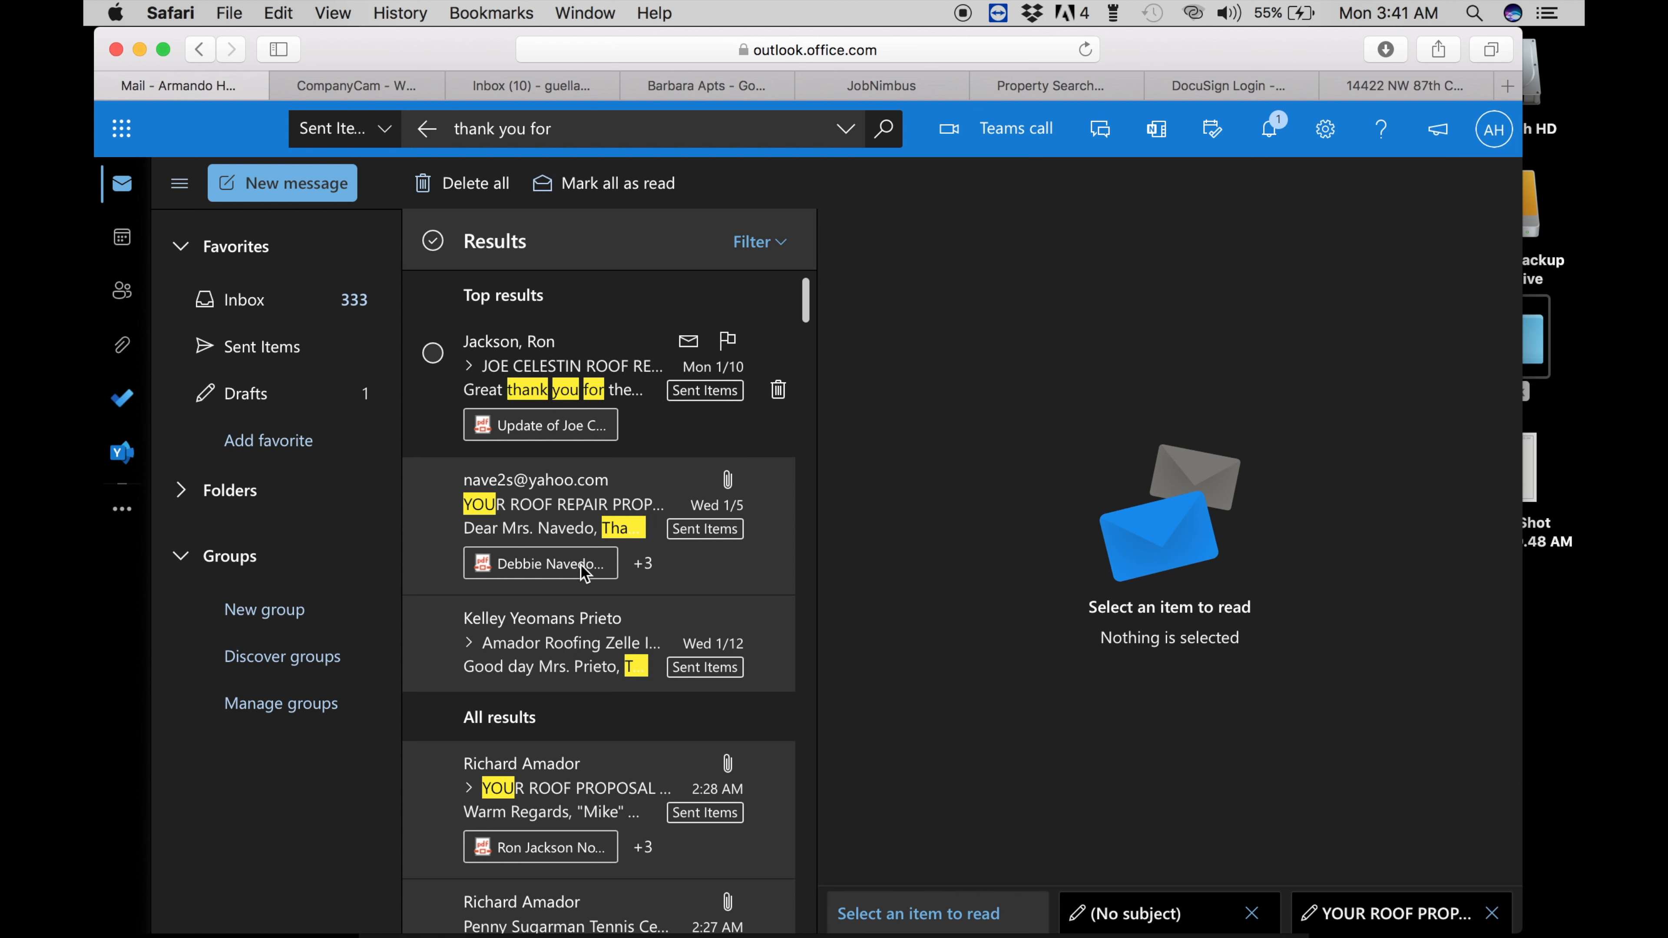
click(563, 520)
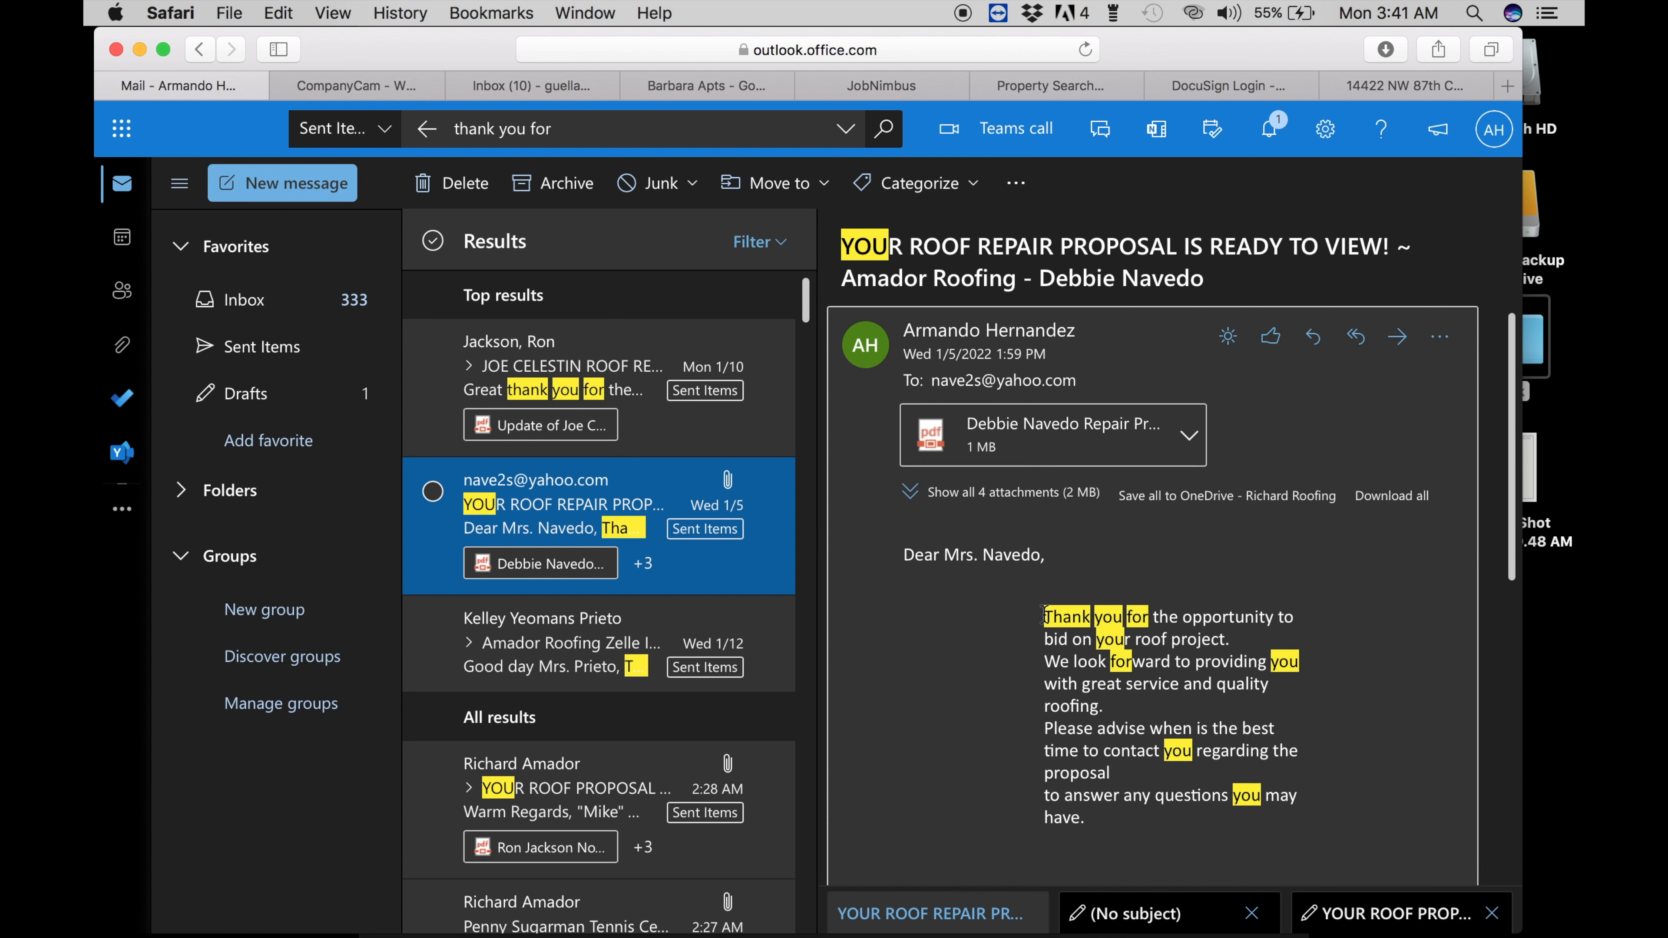
drag(1043, 616, 1182, 818)
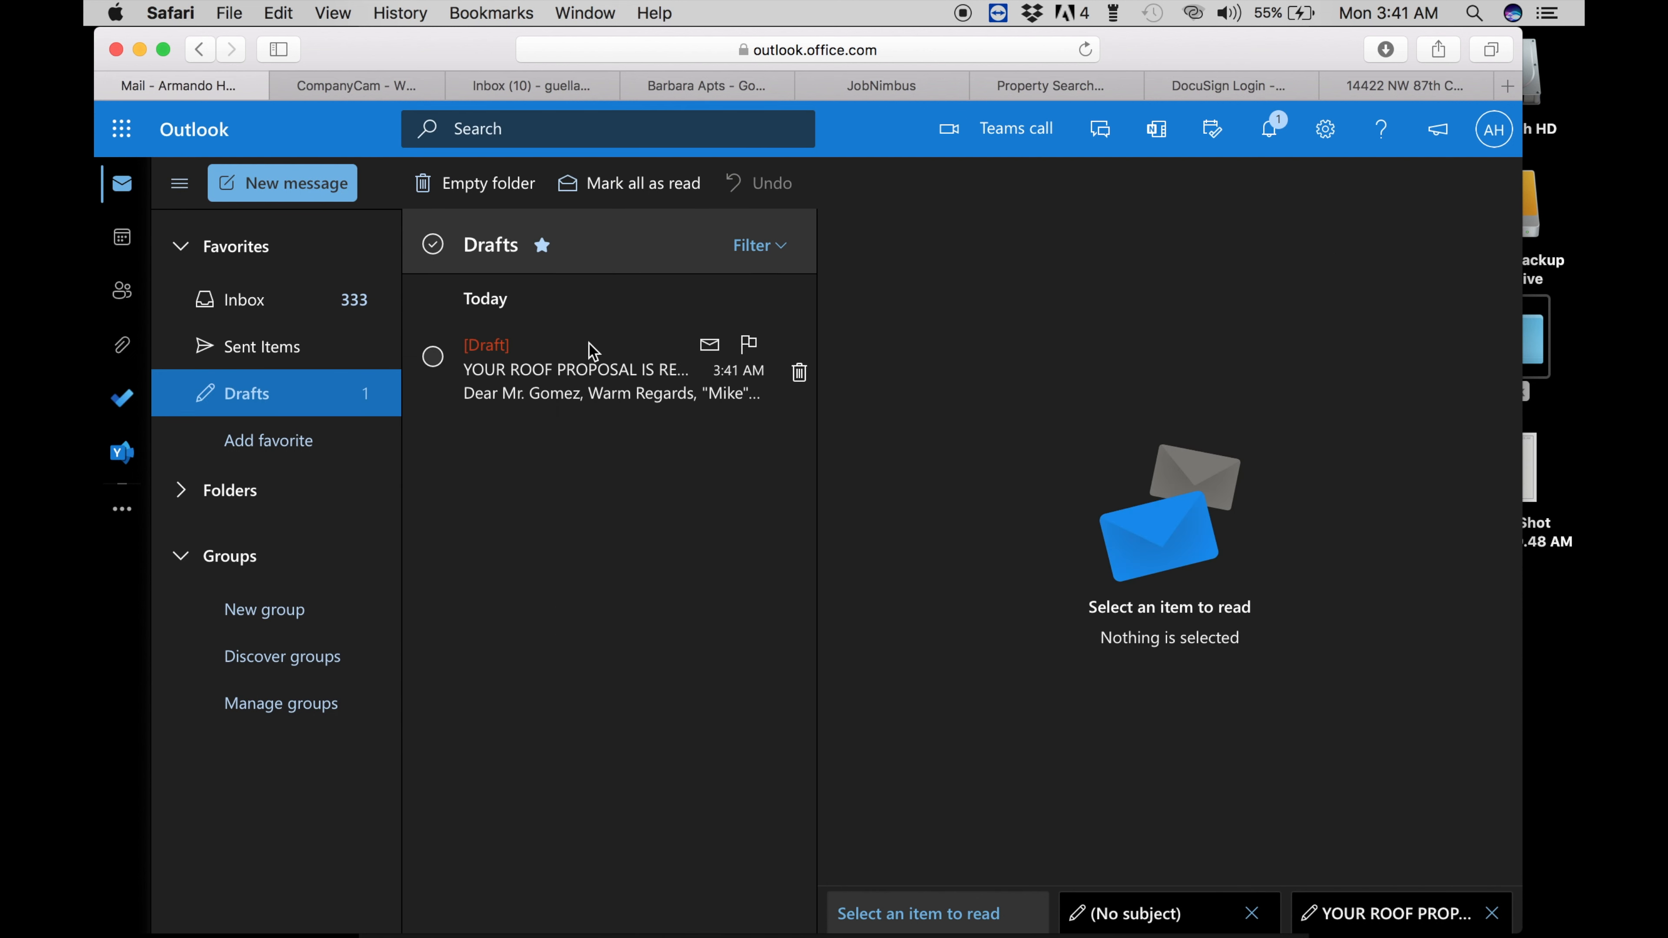
- Paste the thank-you paragraph into the roof proposal draft and address it to the client's JobNimbus email
click(589, 346)
key(super+v)
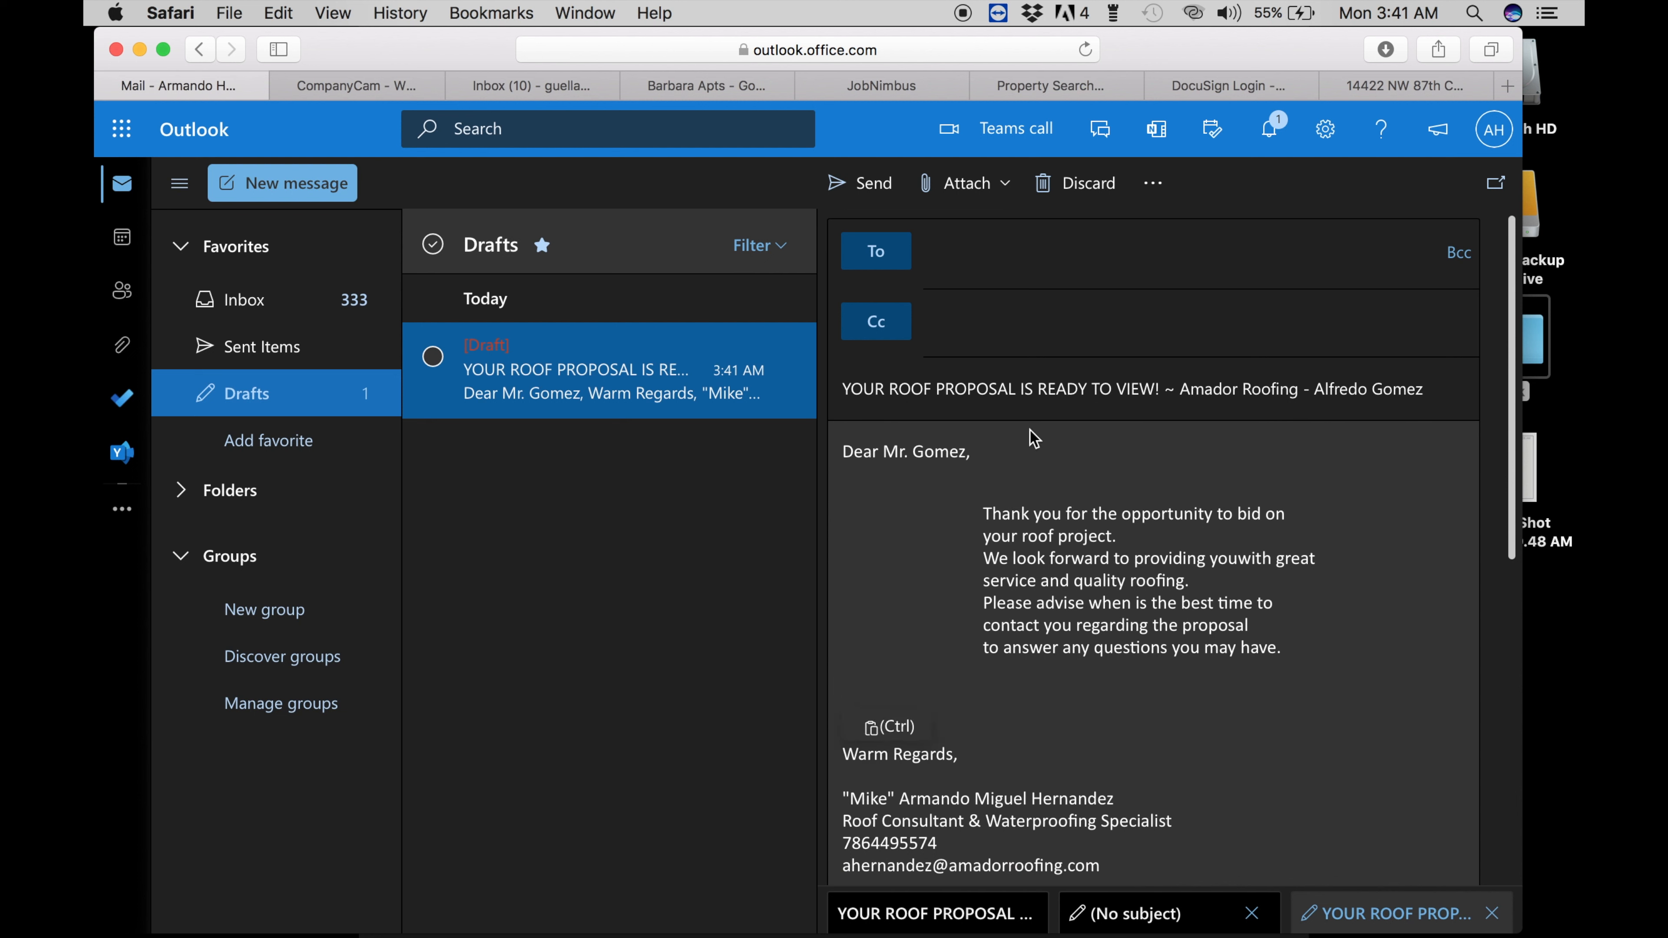
click(952, 255)
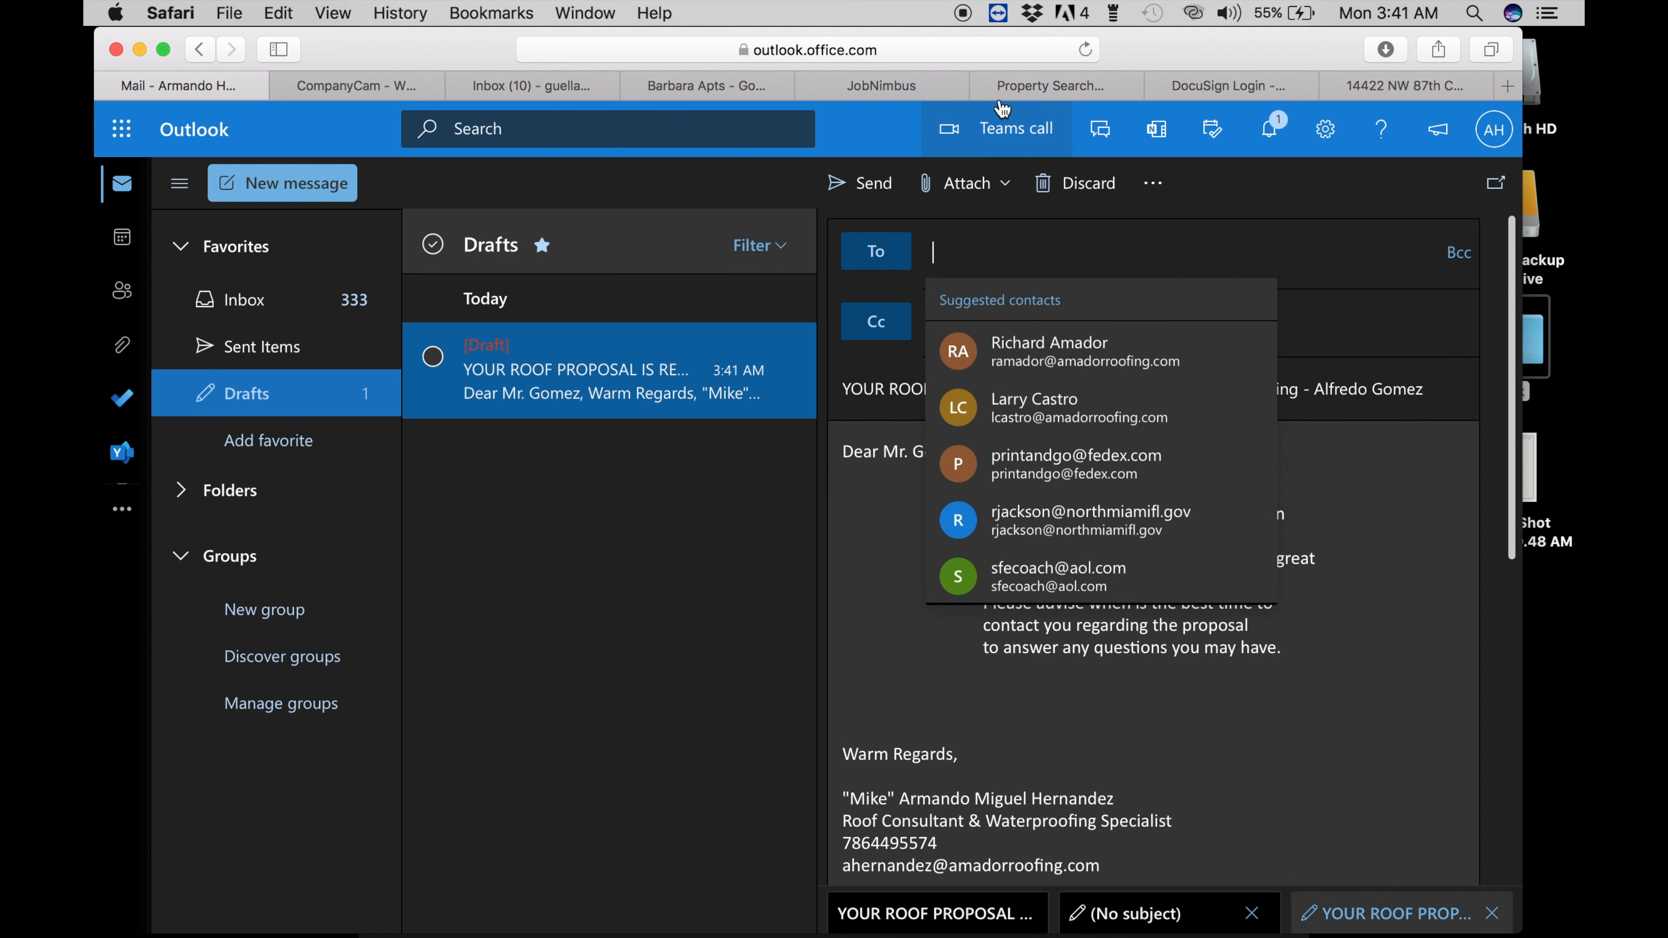
click(864, 92)
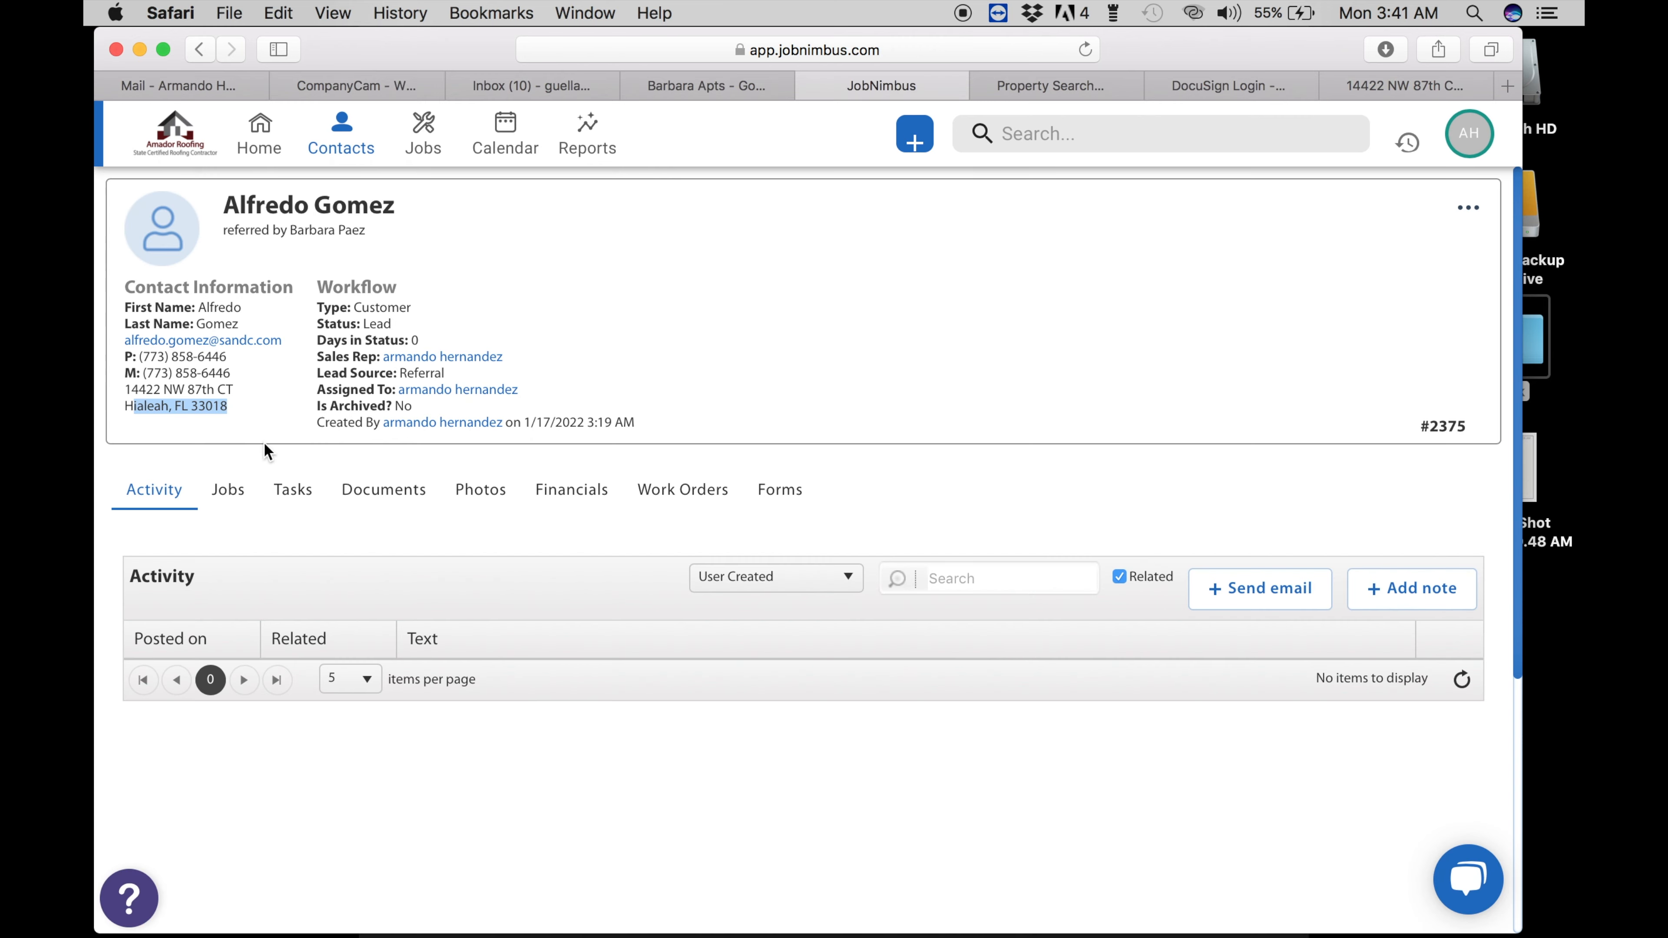
mouse_move(265, 326)
mouse_down()
mouse_move(213, 340)
mouse_move(126, 286)
mouse_move(282, 338)
mouse_up()
key(super+c)
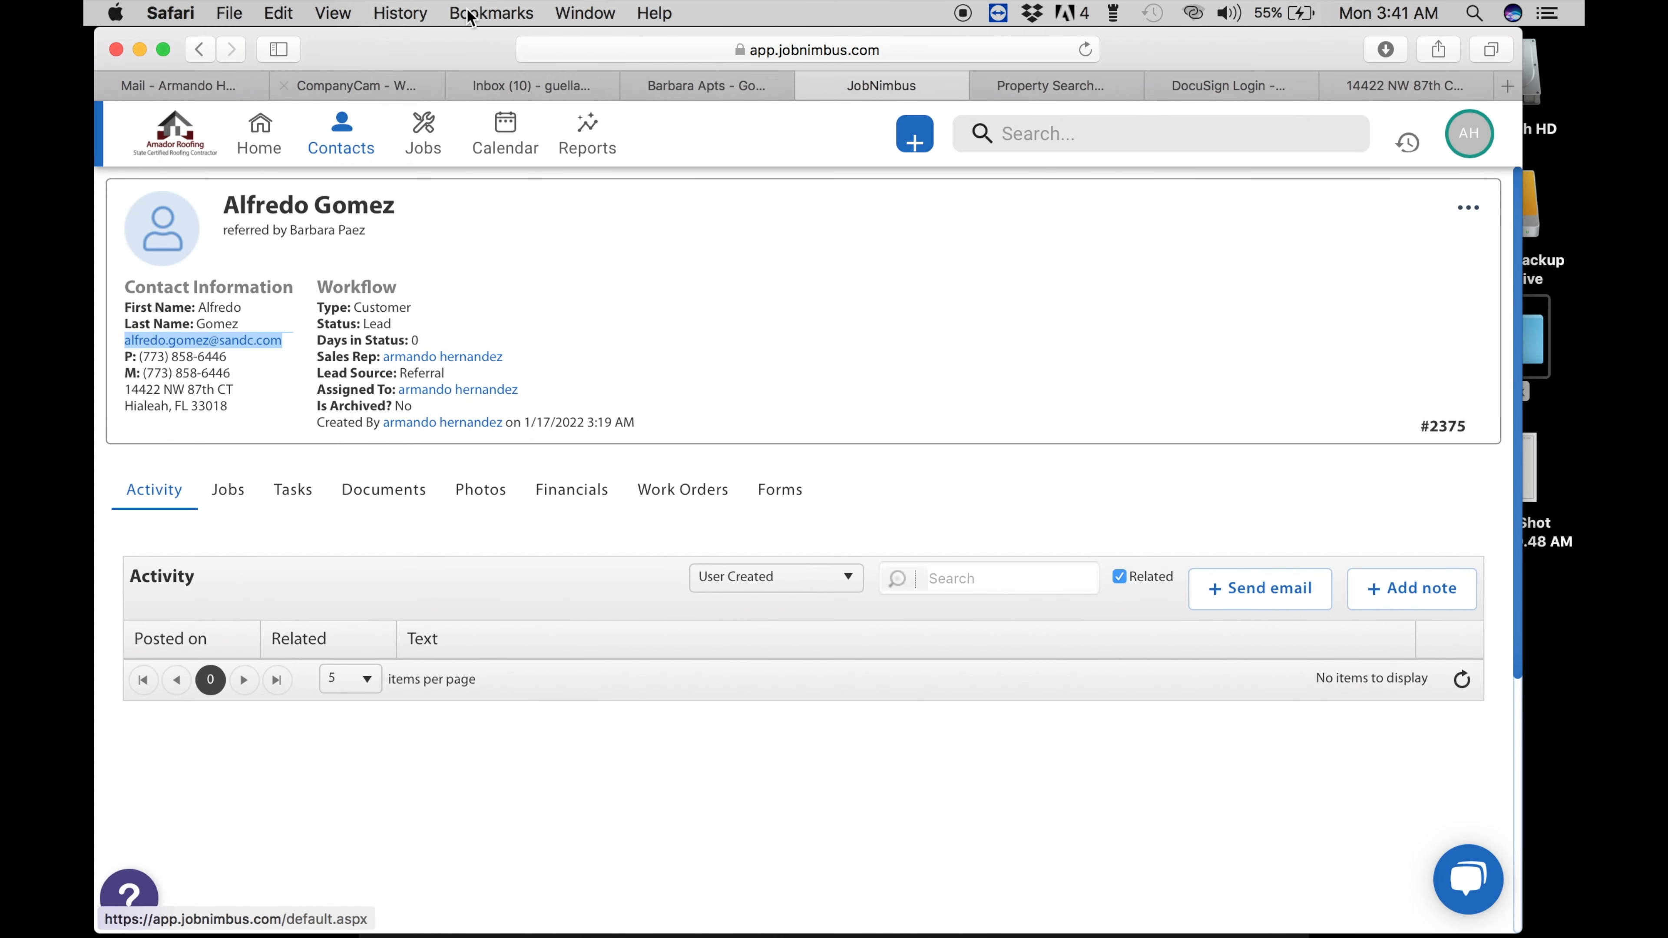
click(176, 80)
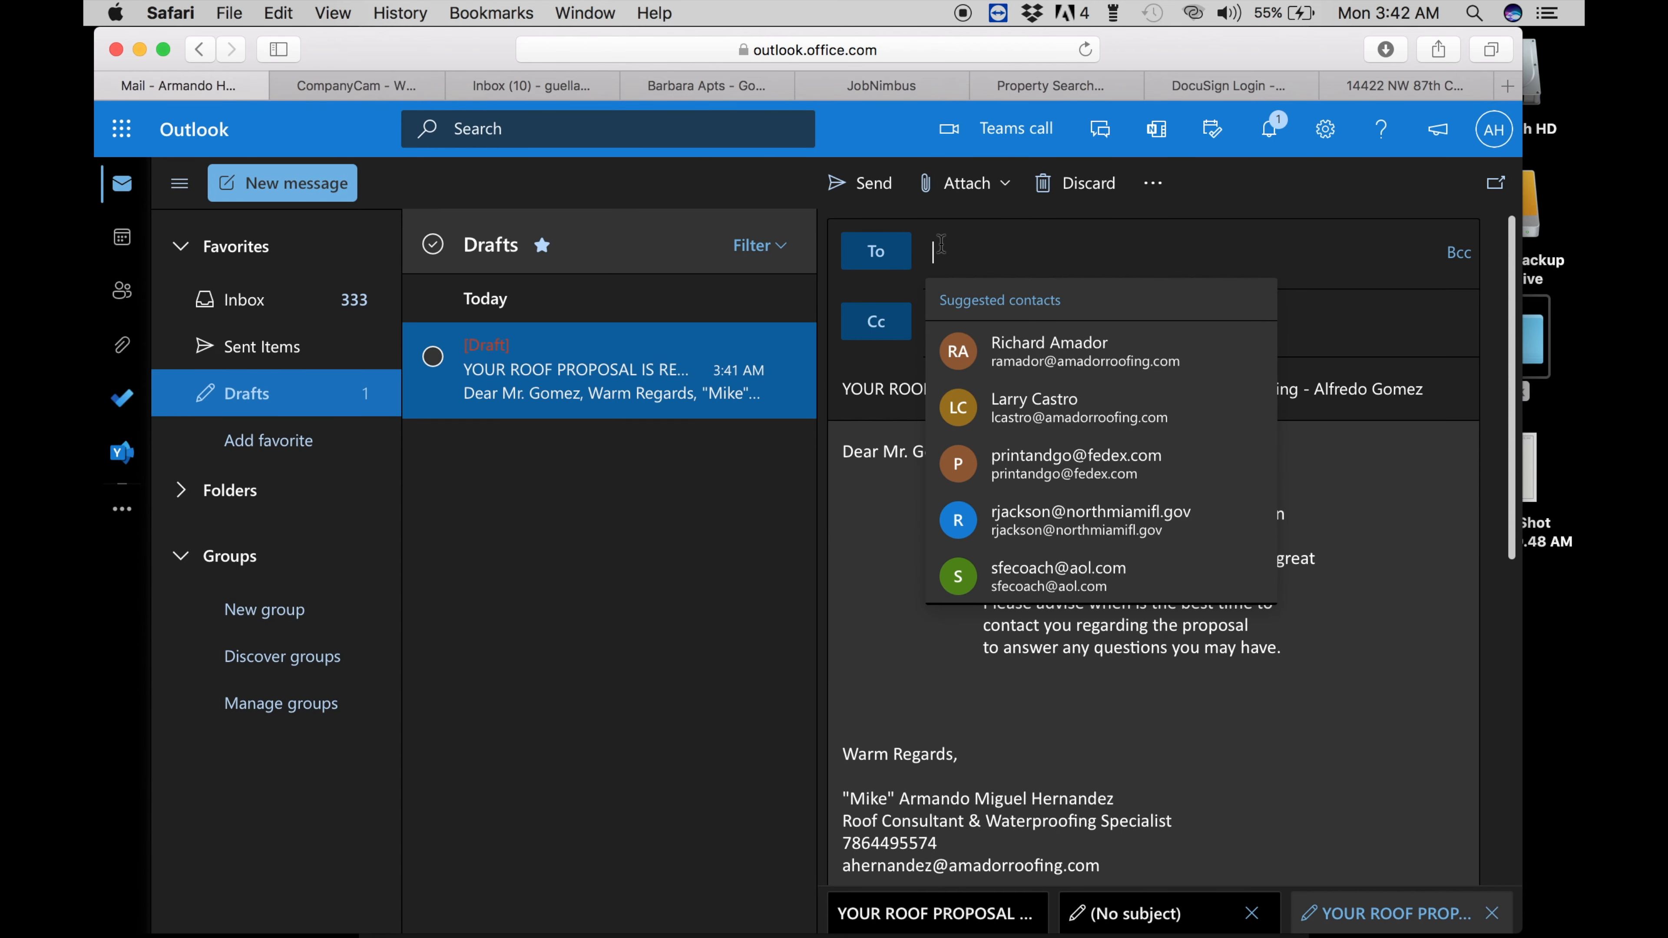
key(super+v)
click(864, 542)
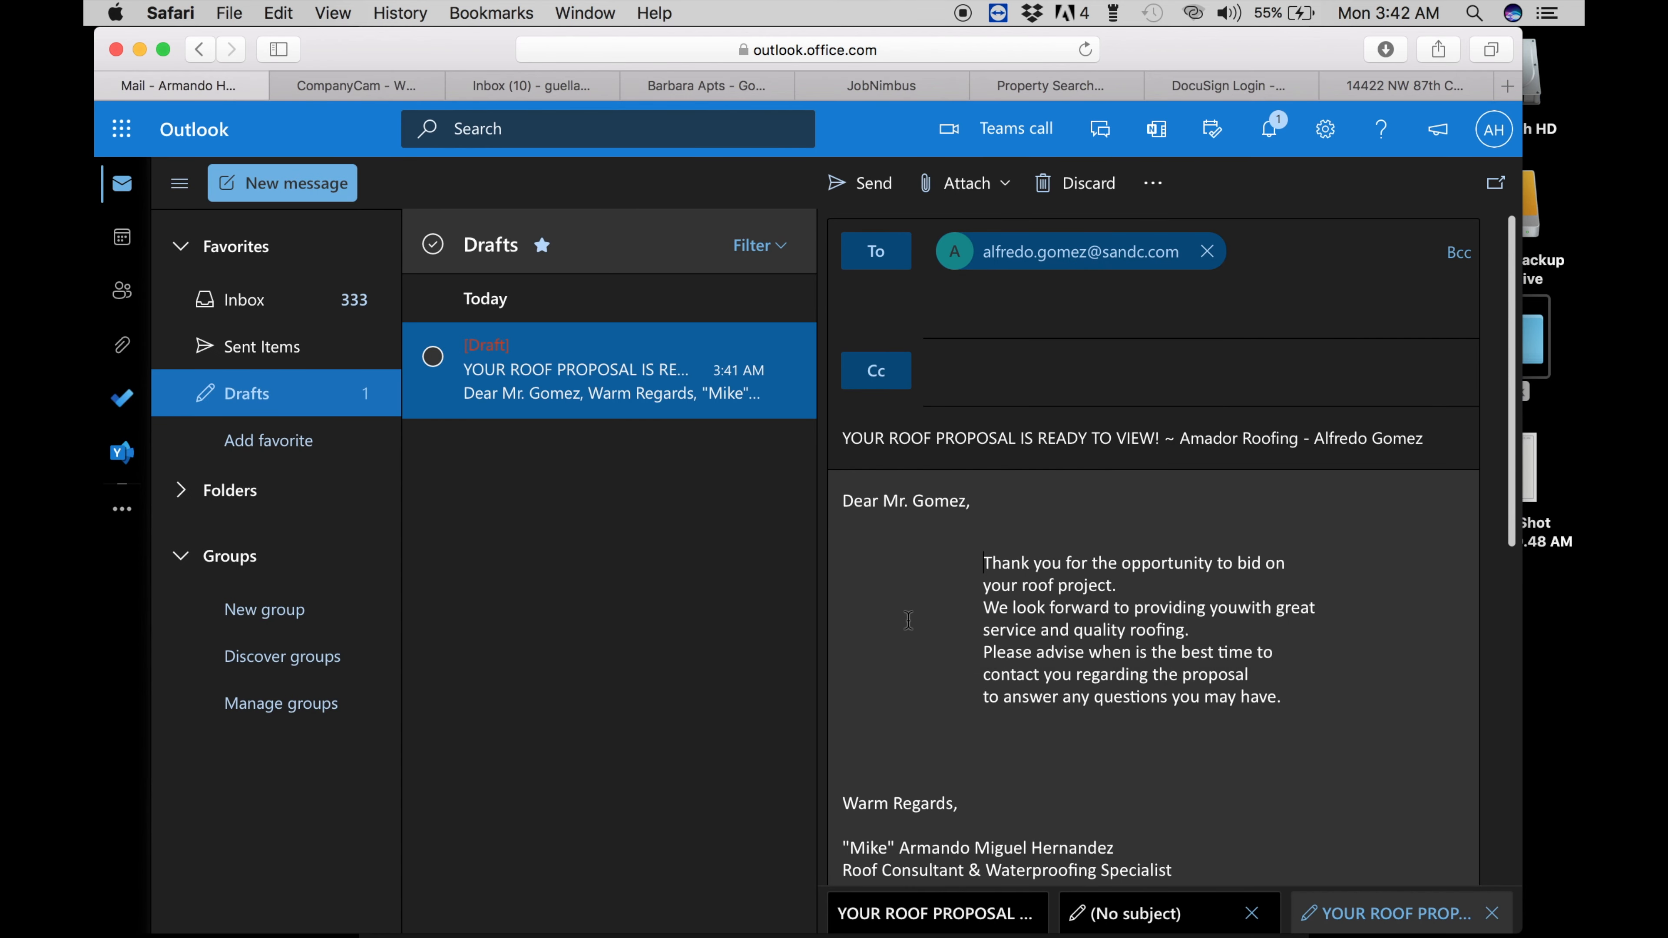
drag(1150, 33, 1164, 304)
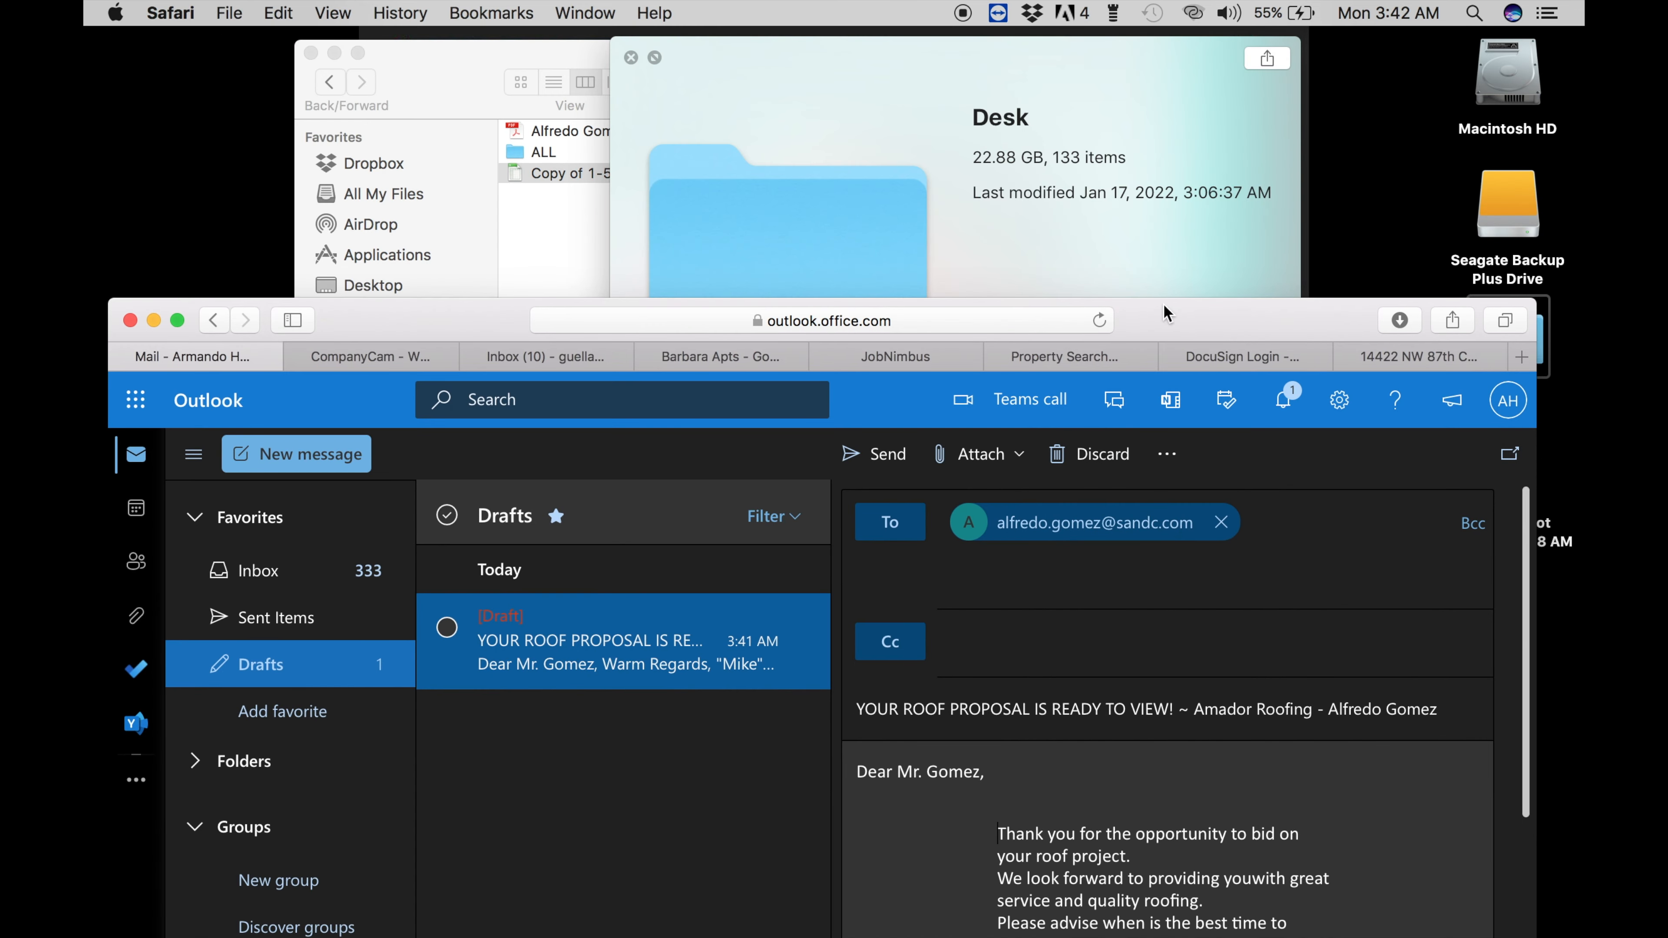
- Attach the client's tile roof proposal PDF from Downloads to the Outlook draft
click(524, 207)
click(546, 131)
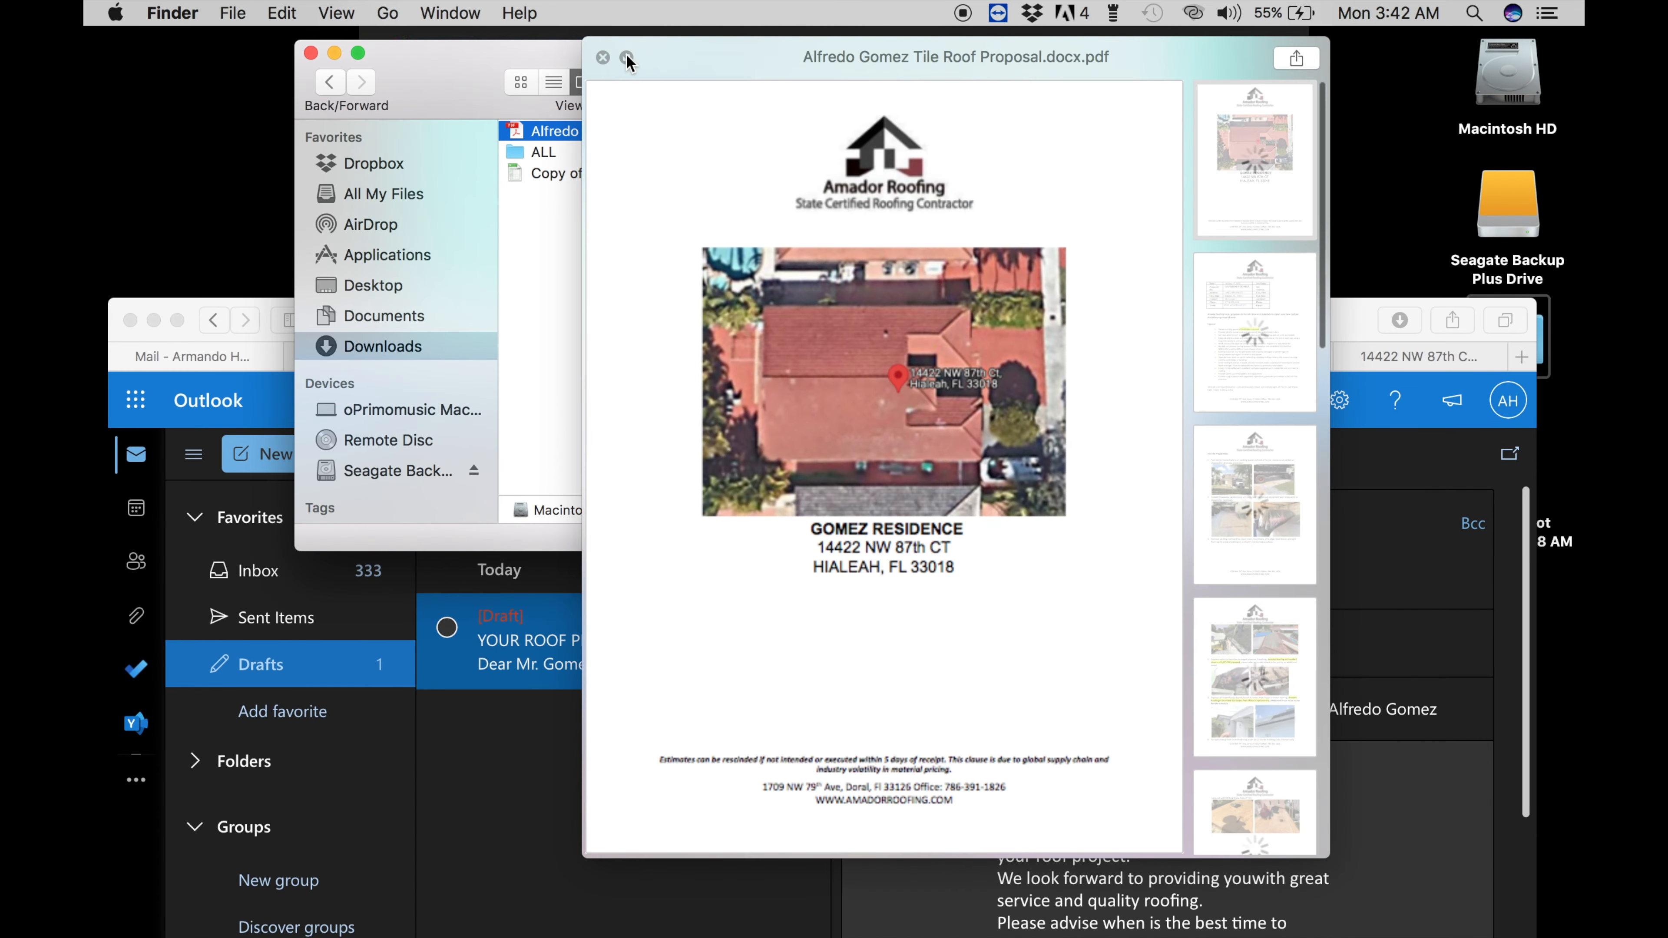
click(654, 57)
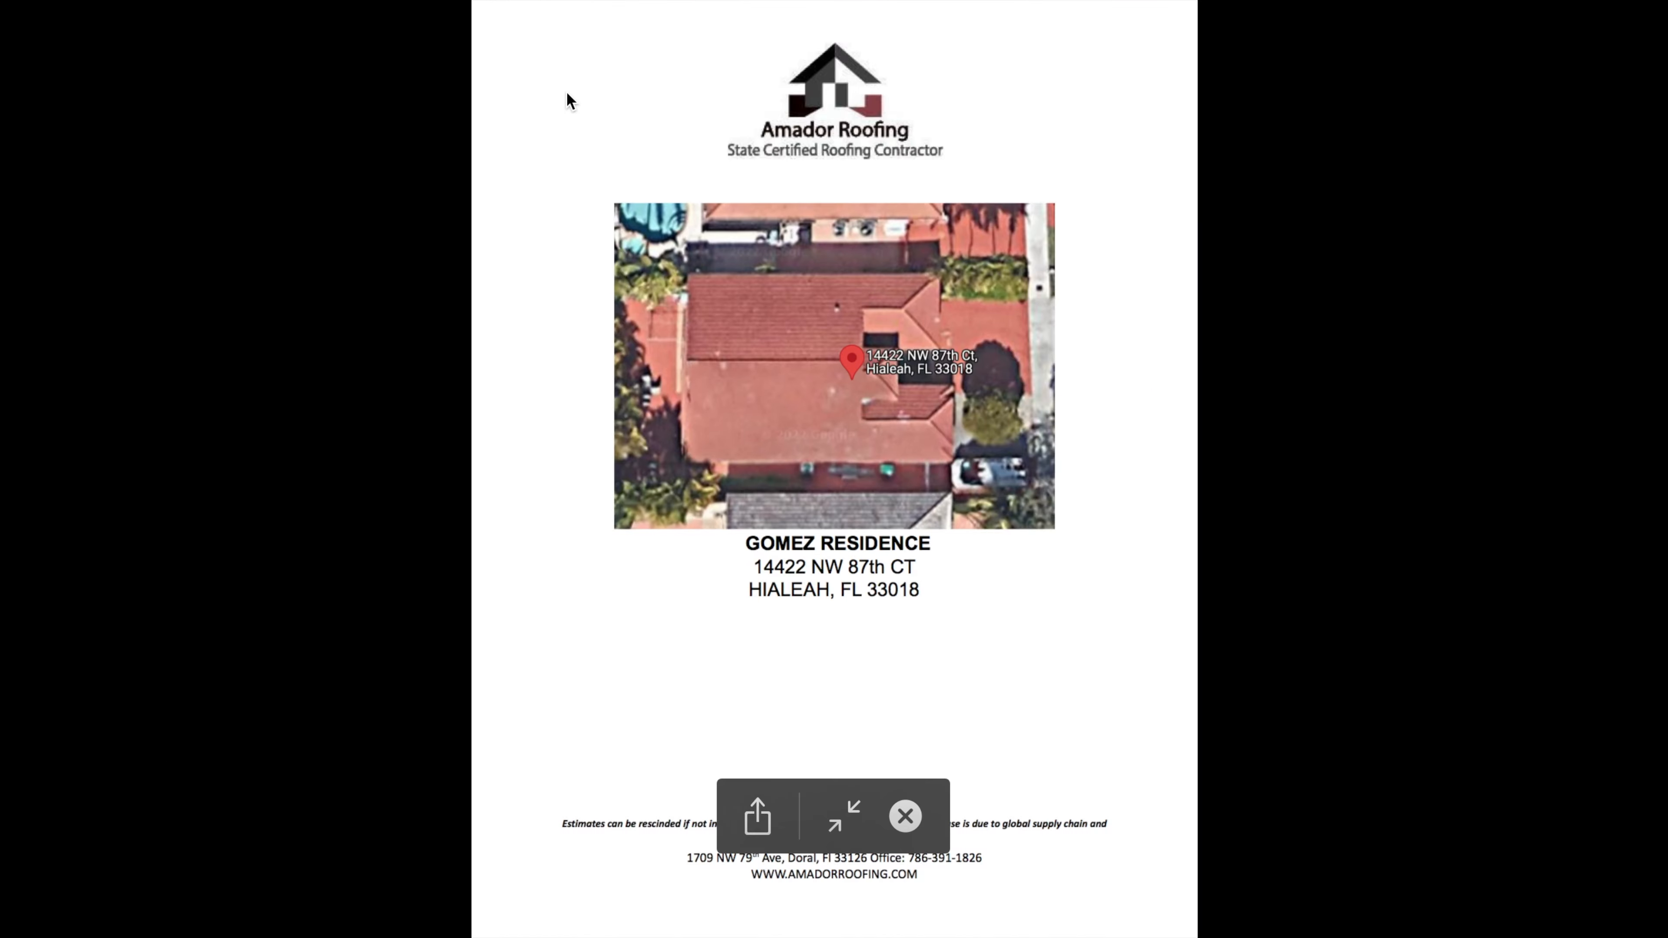
key(Escape)
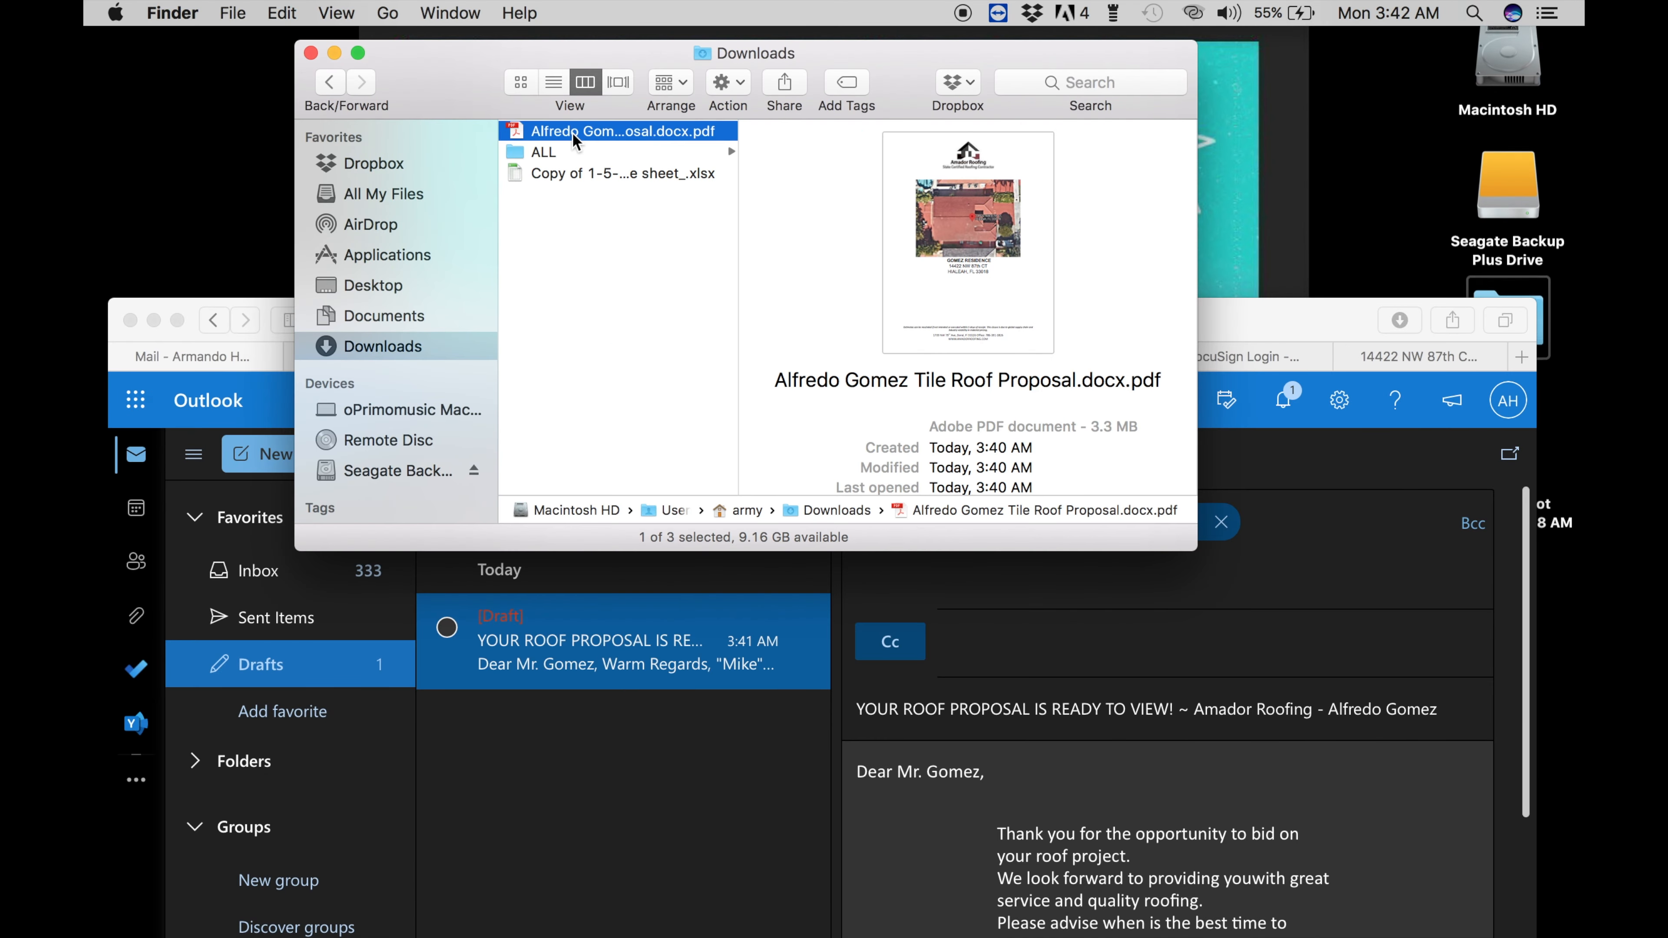
drag(572, 132, 1069, 839)
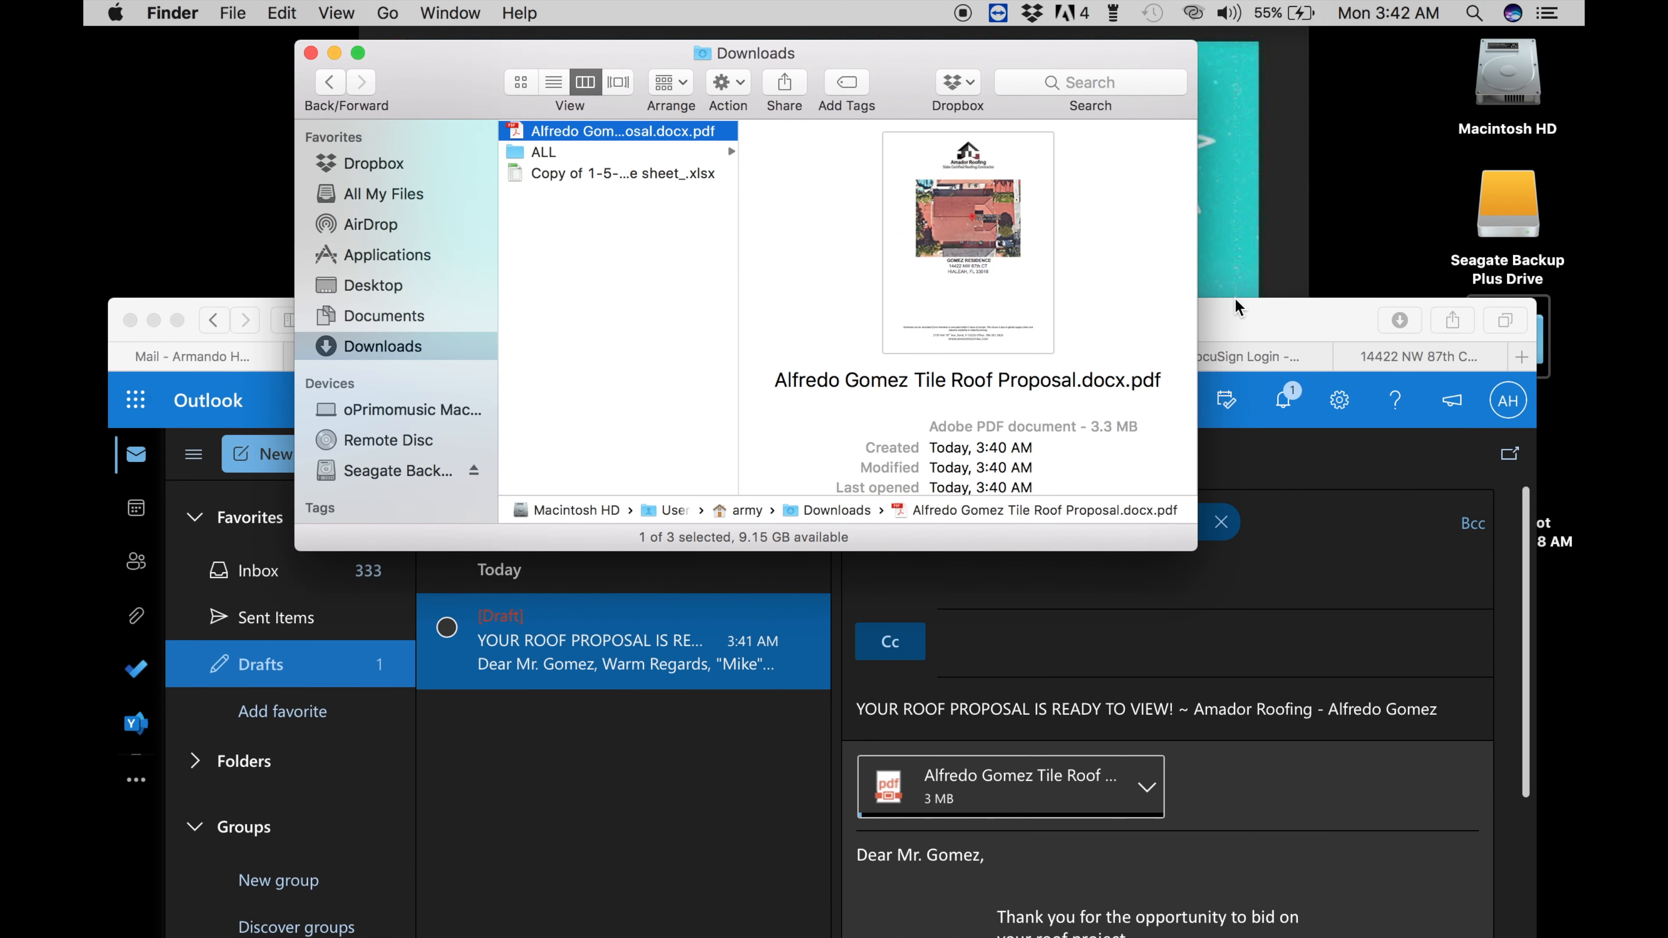
- Preview the proposal PDF in Quick Look, reading down to its price page
key(space)
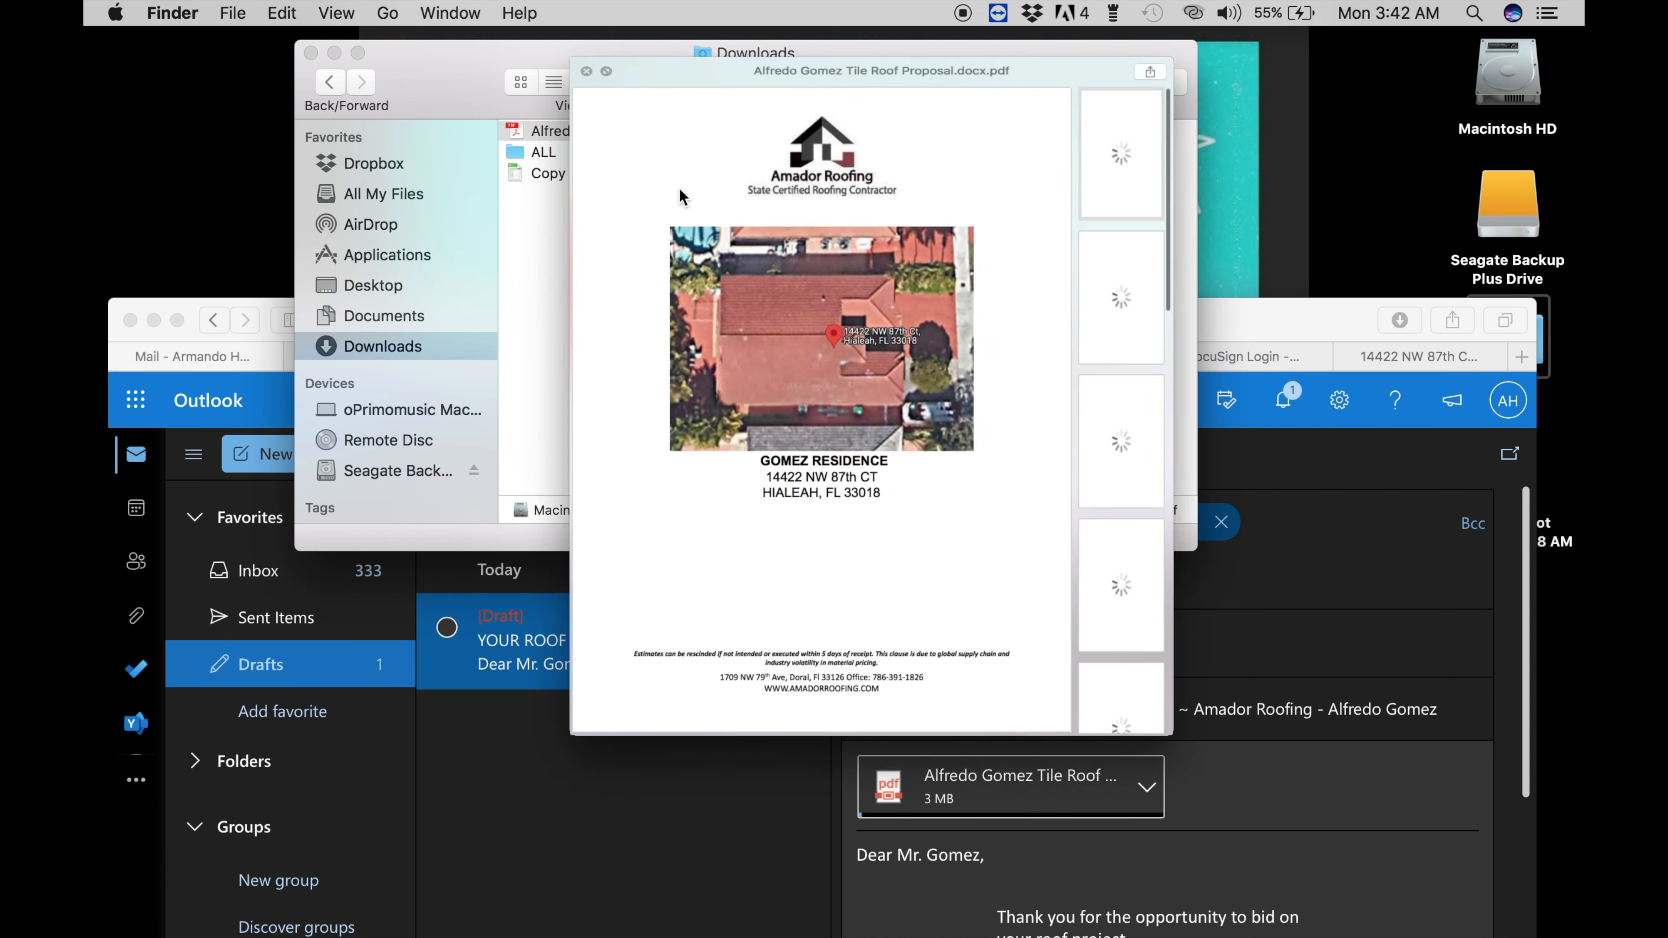
scroll(739, 241, down, 10)
scroll(739, 241, down, 15)
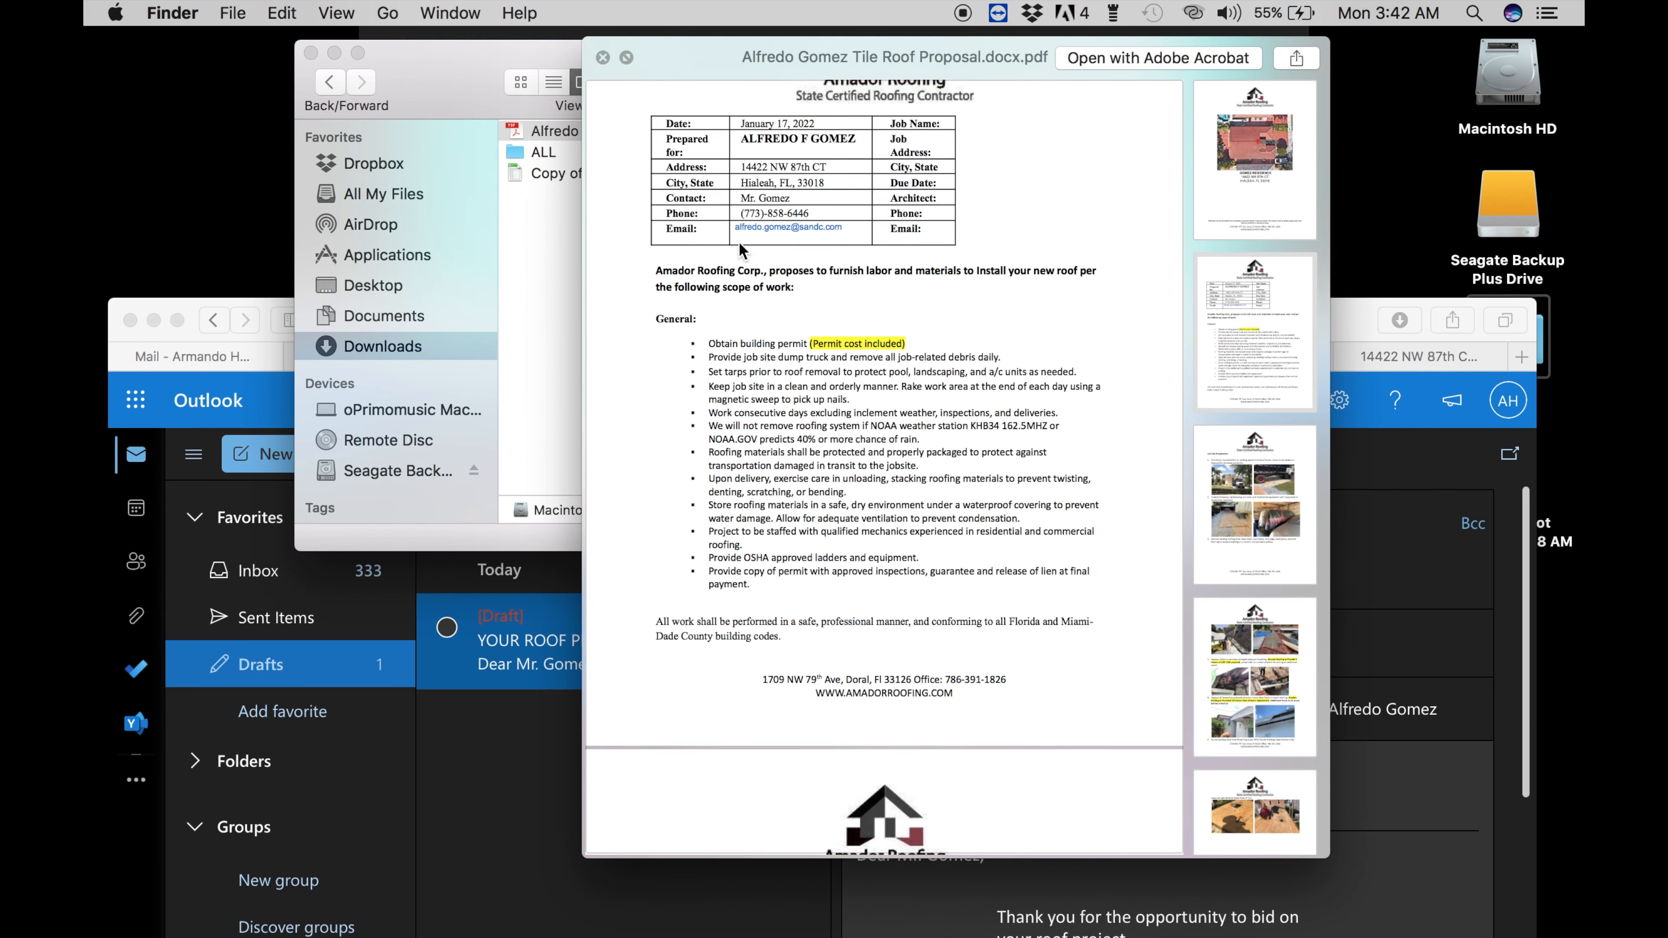
scroll(739, 241, down, 15)
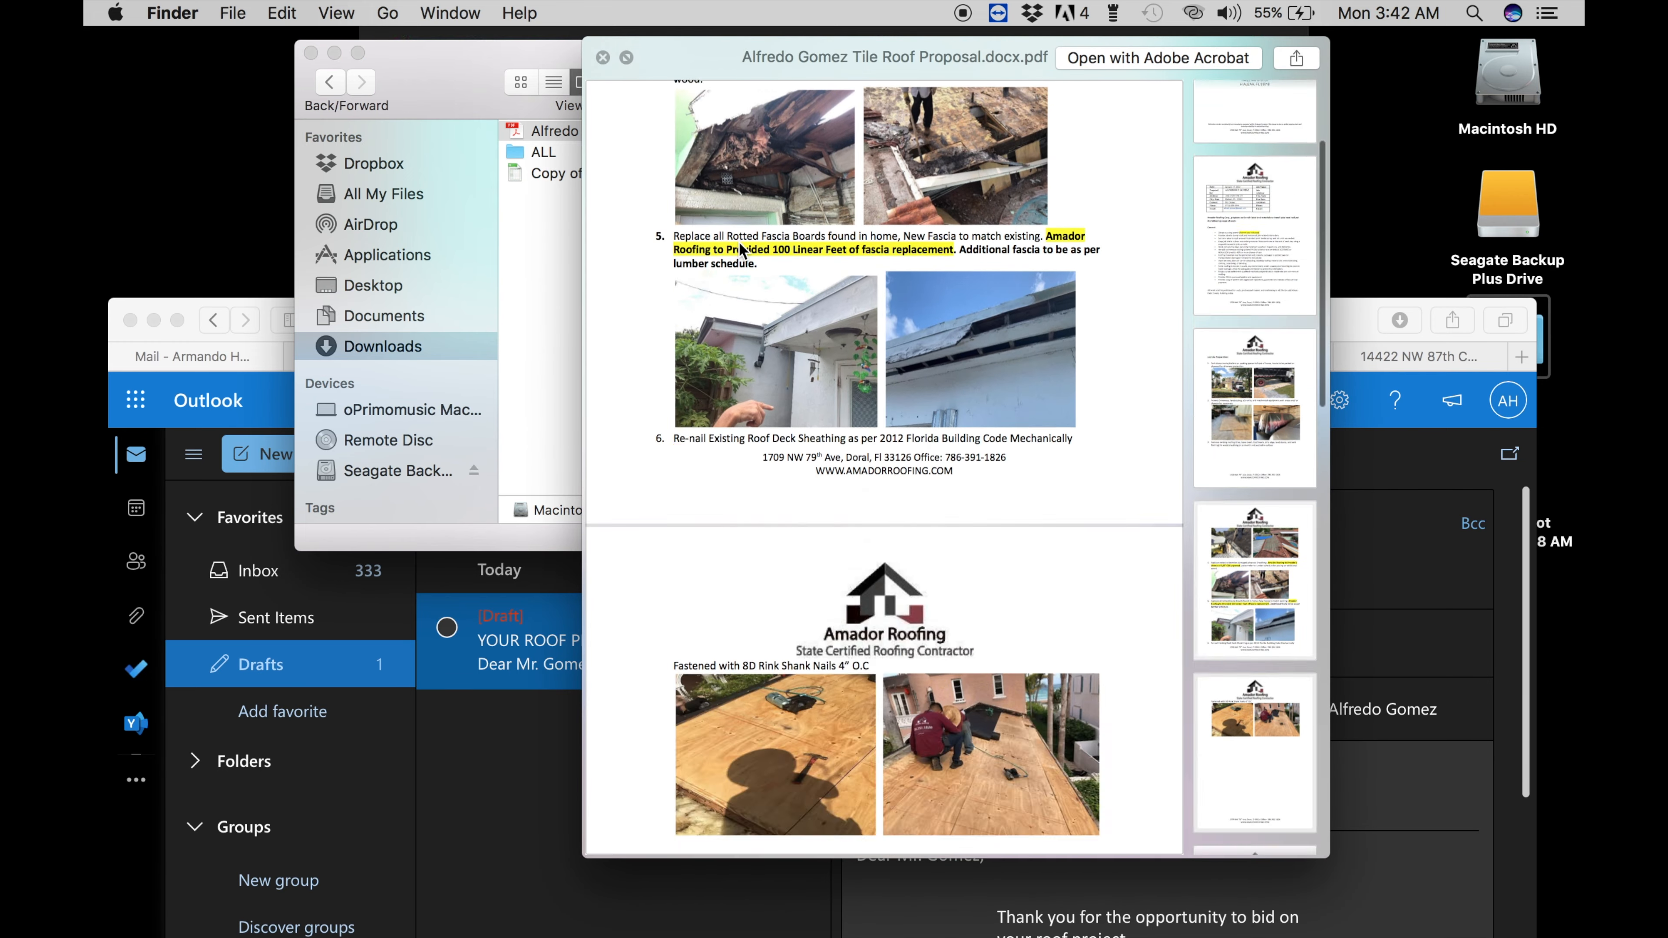
scroll(739, 241, down, 15)
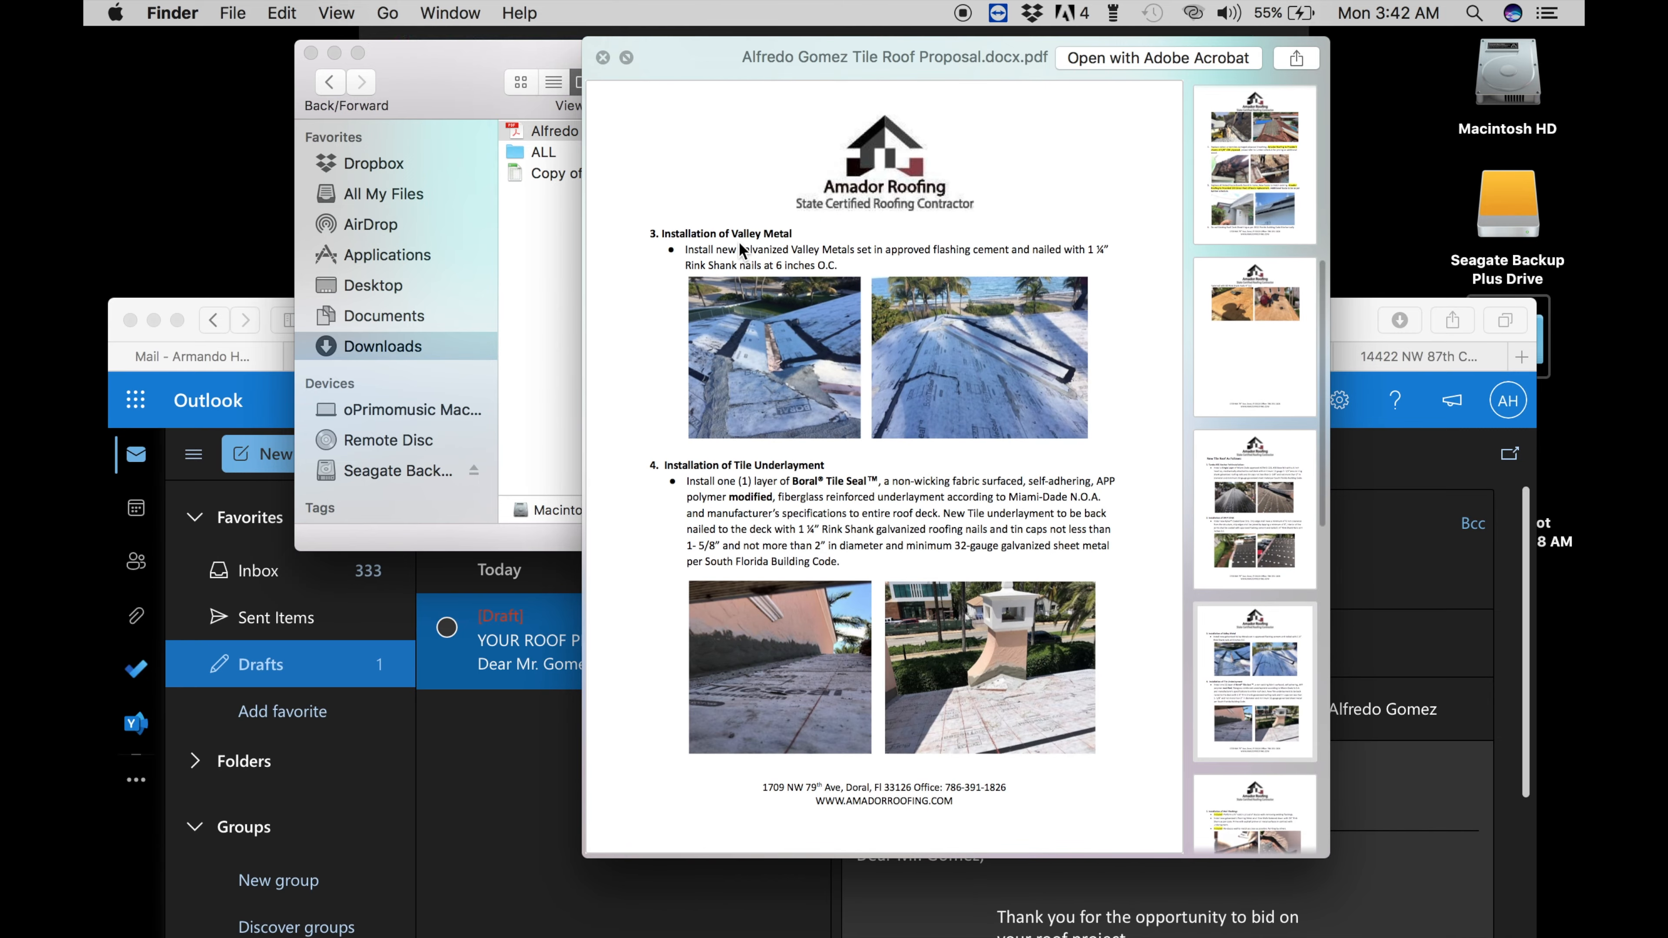
scroll(739, 241, down, 15)
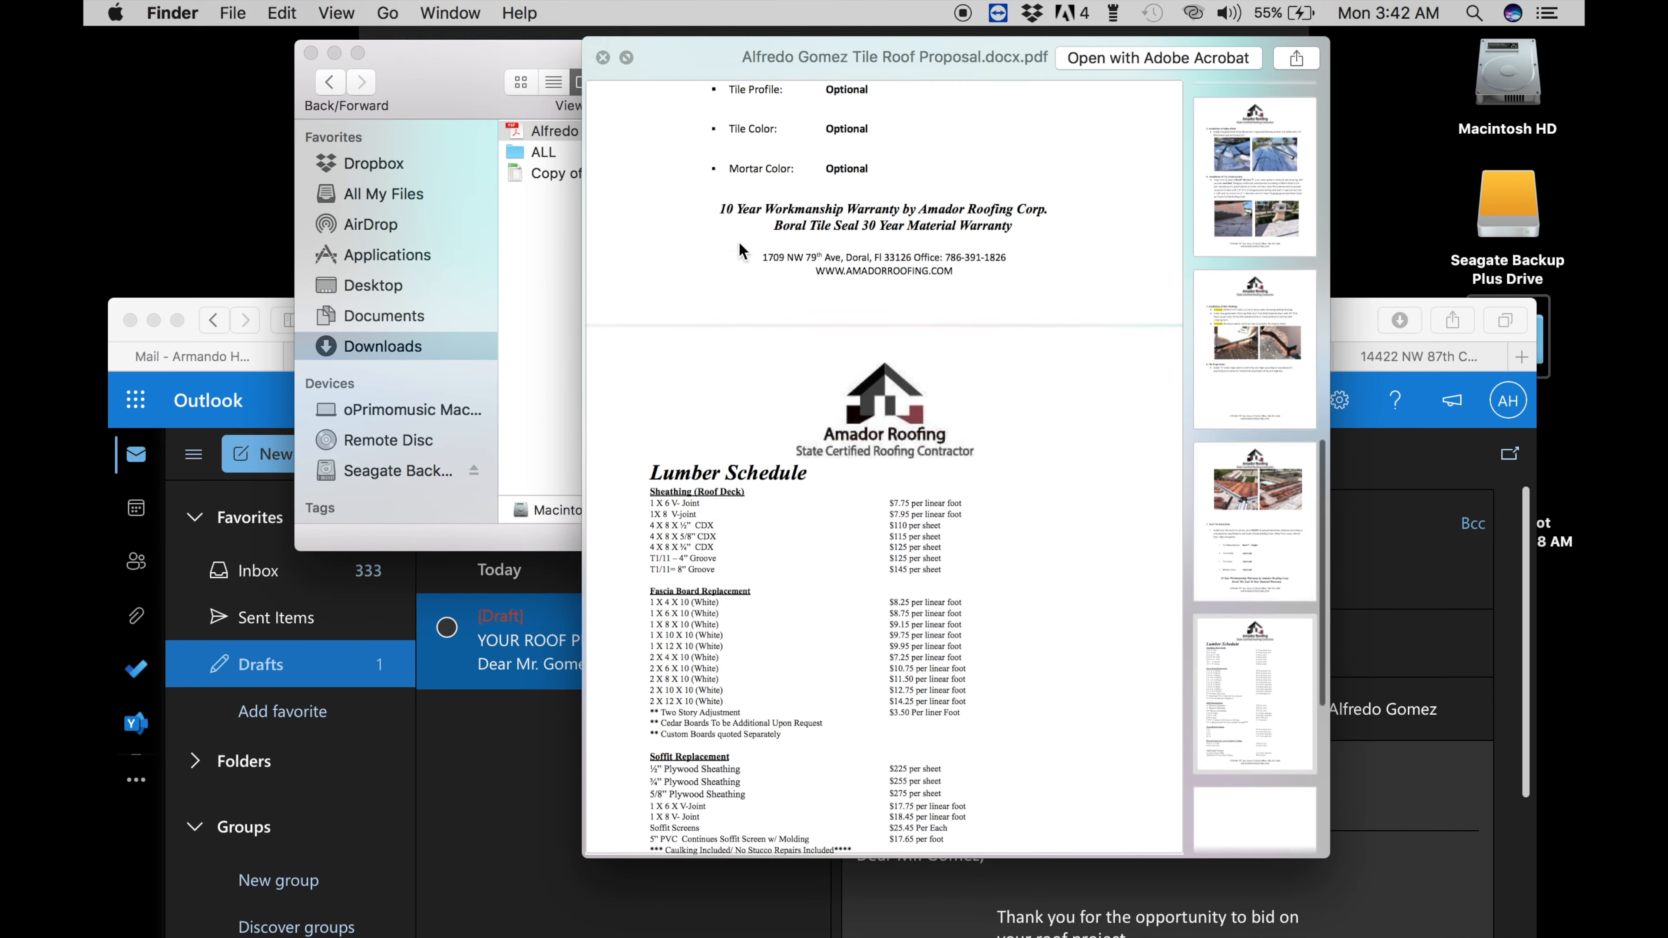
scroll(739, 245, down, 15)
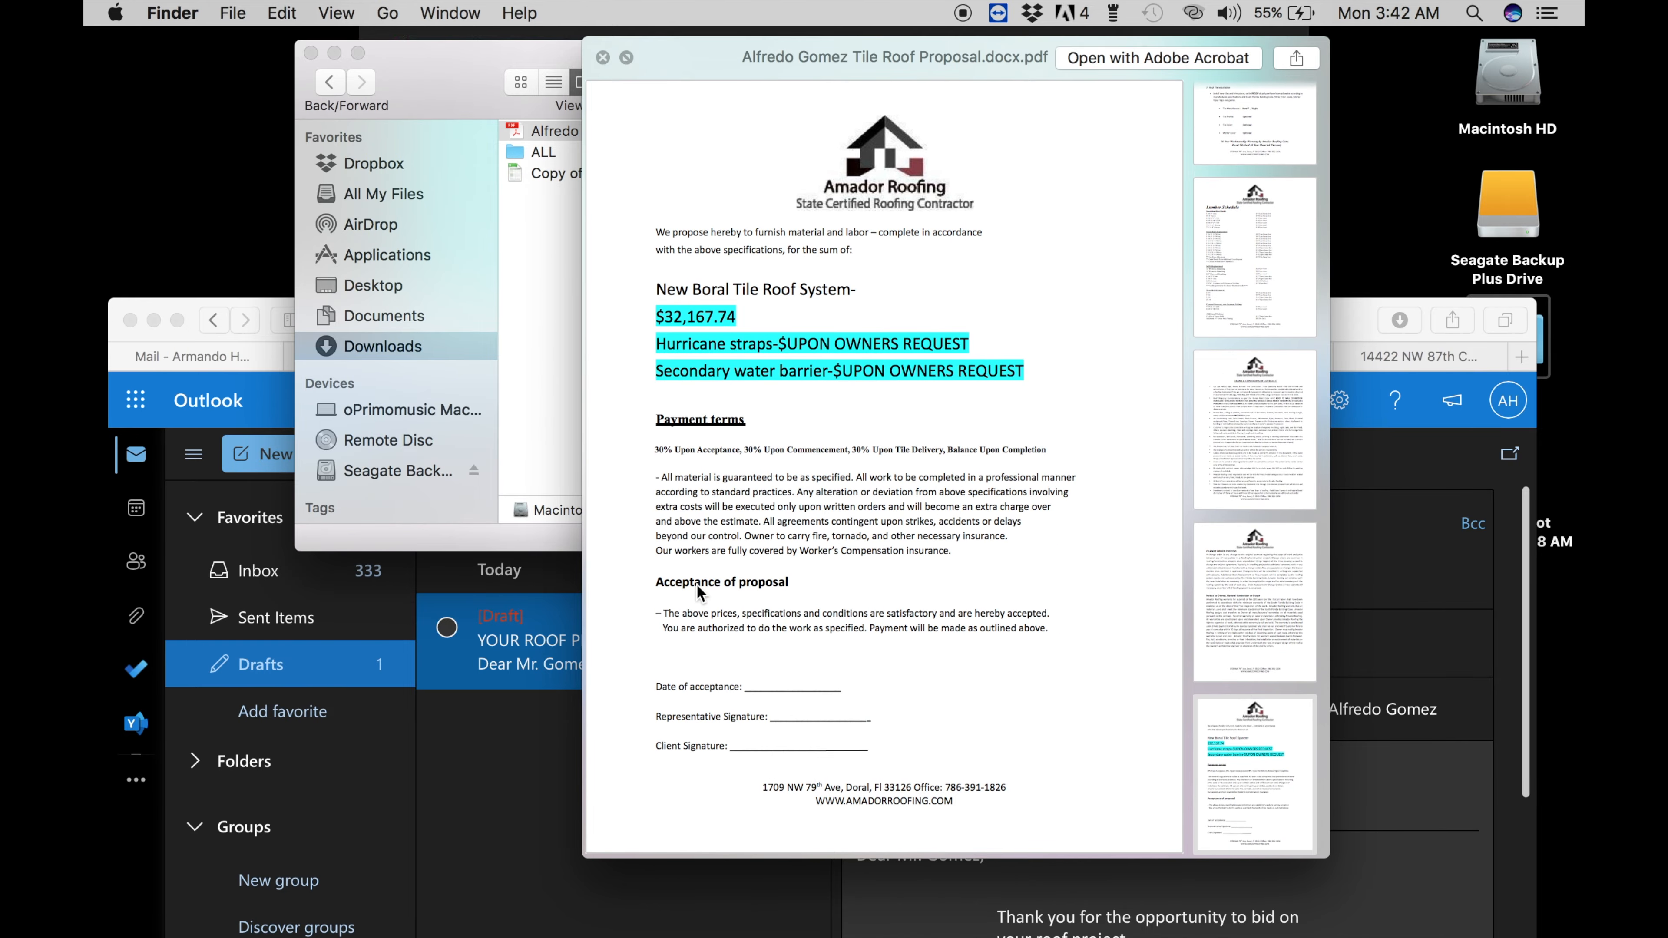
key(space)
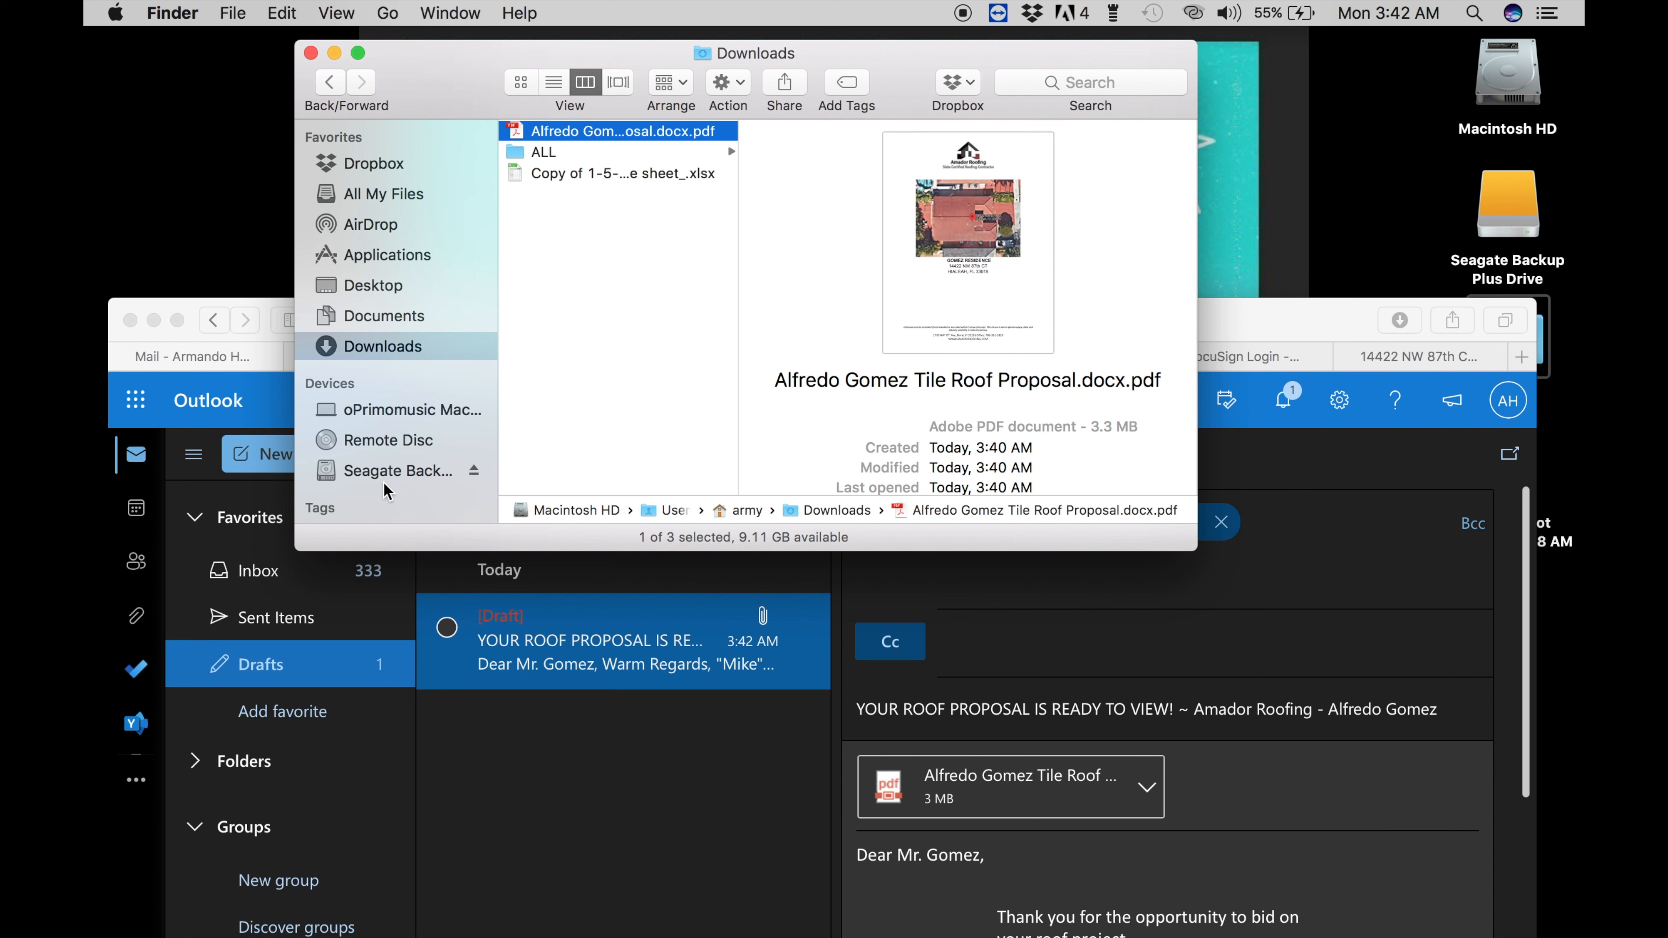
- Attach Roofing License 2020, 2021 GL and 2021 Worker Comp PDFs from the Efficiency folder
click(387, 470)
click(559, 238)
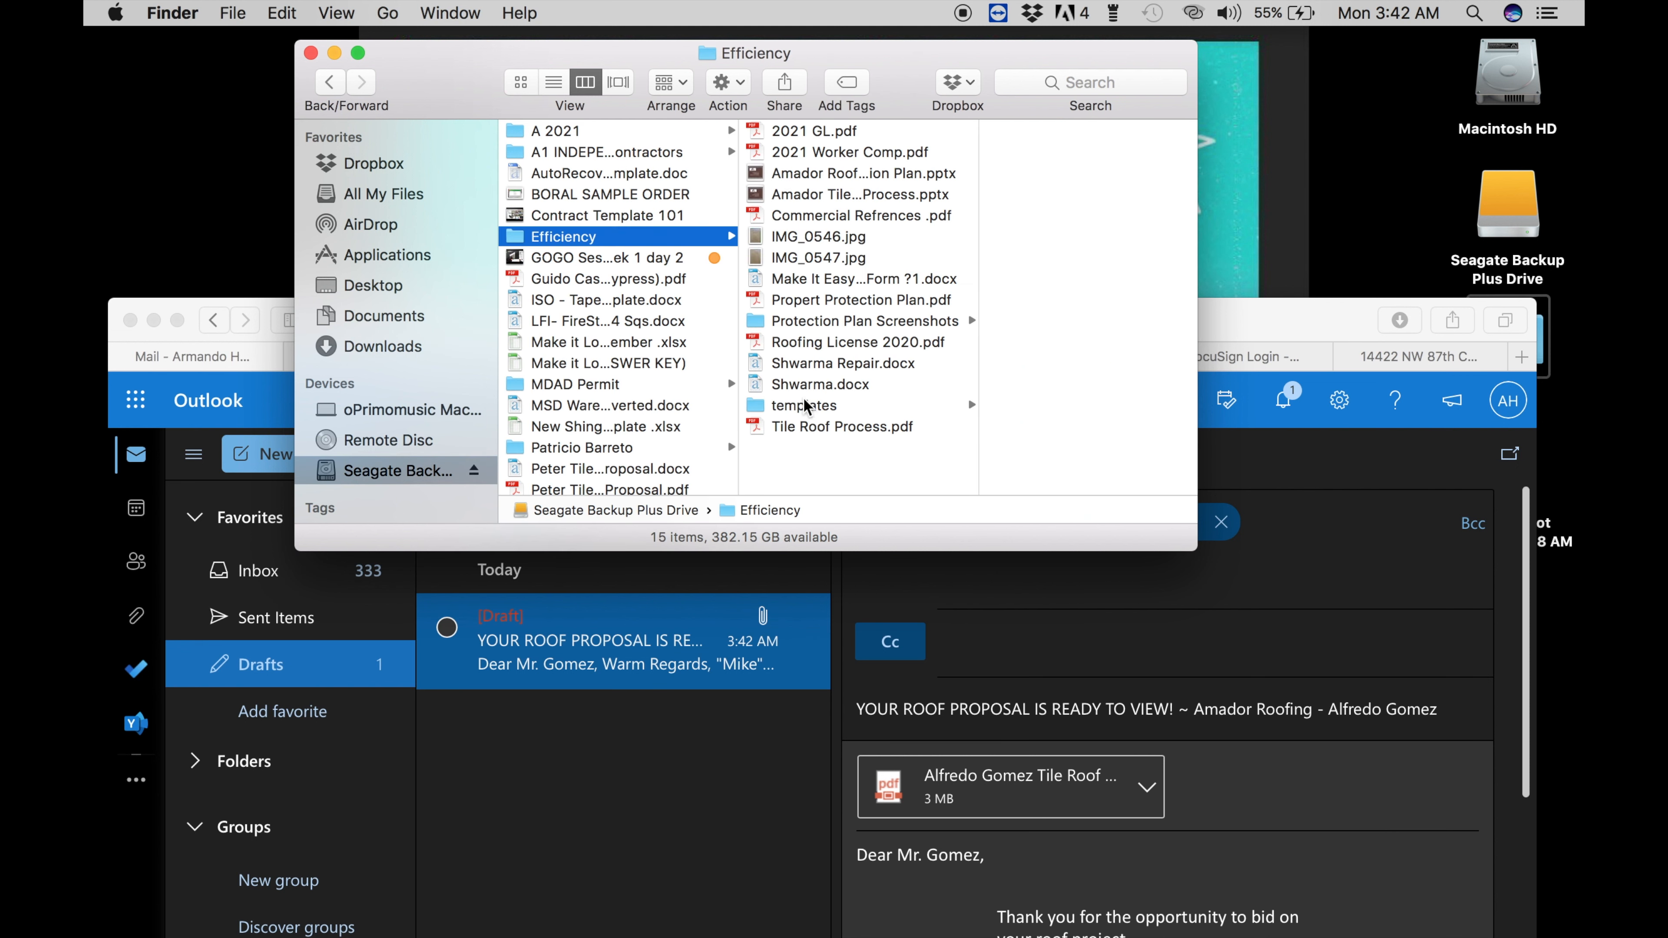
drag(808, 343, 1235, 805)
click(920, 132)
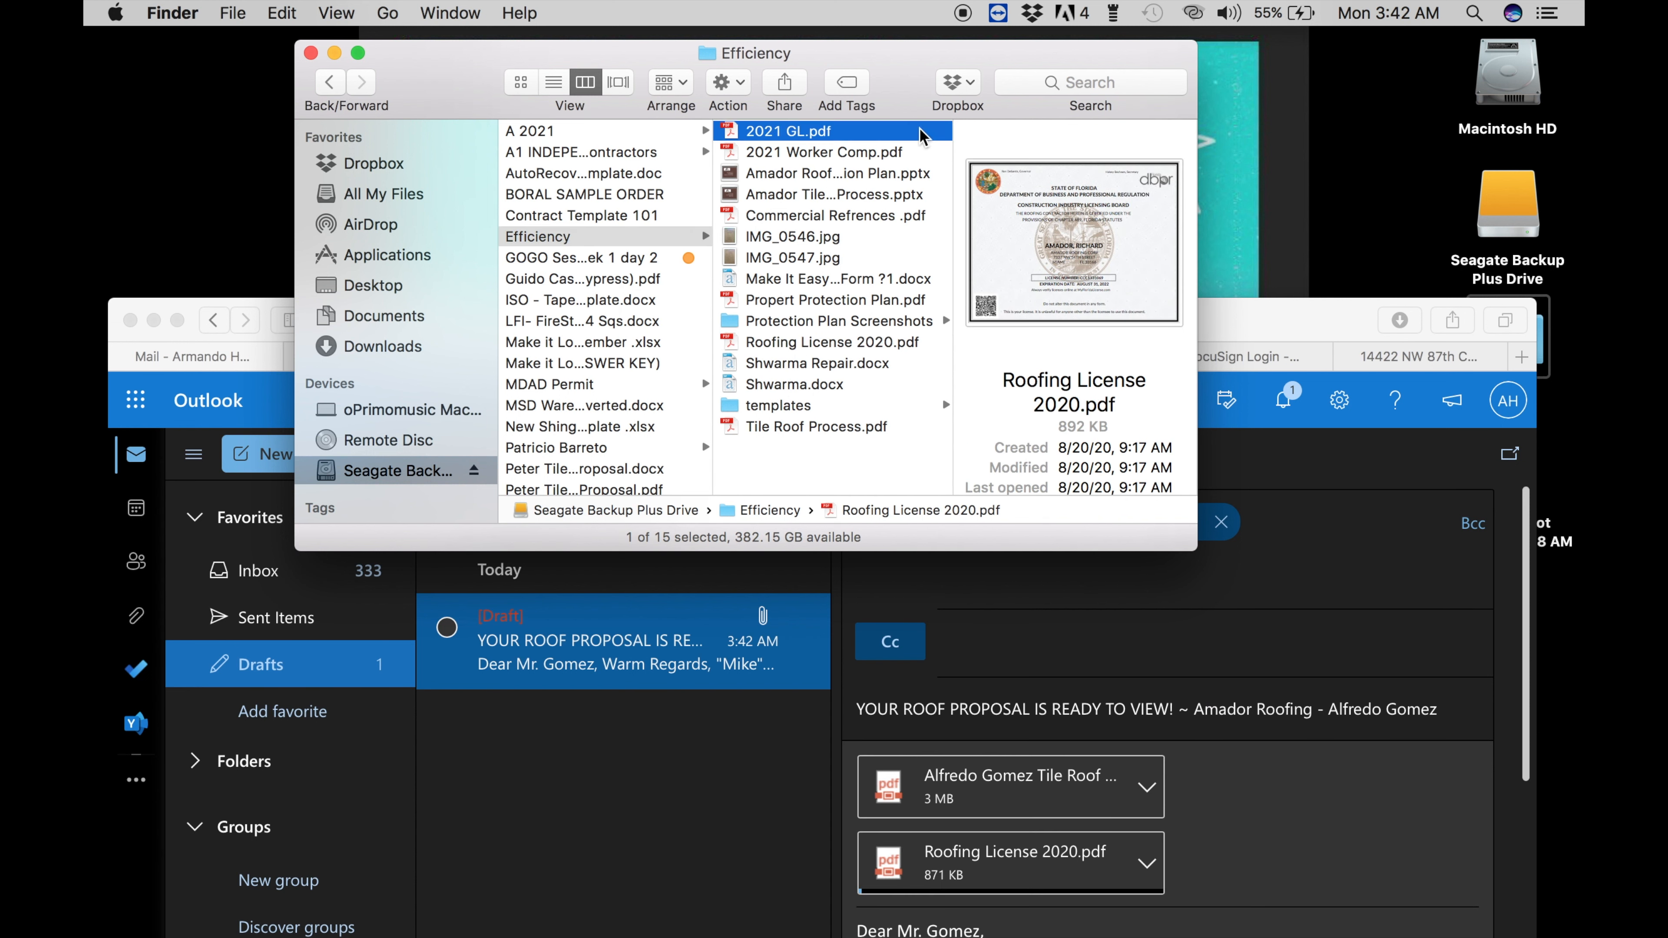
shift+click(922, 152)
drag(931, 161, 1250, 799)
- Attach the tile roof installation and property protection plan presentations as copies
click(796, 194)
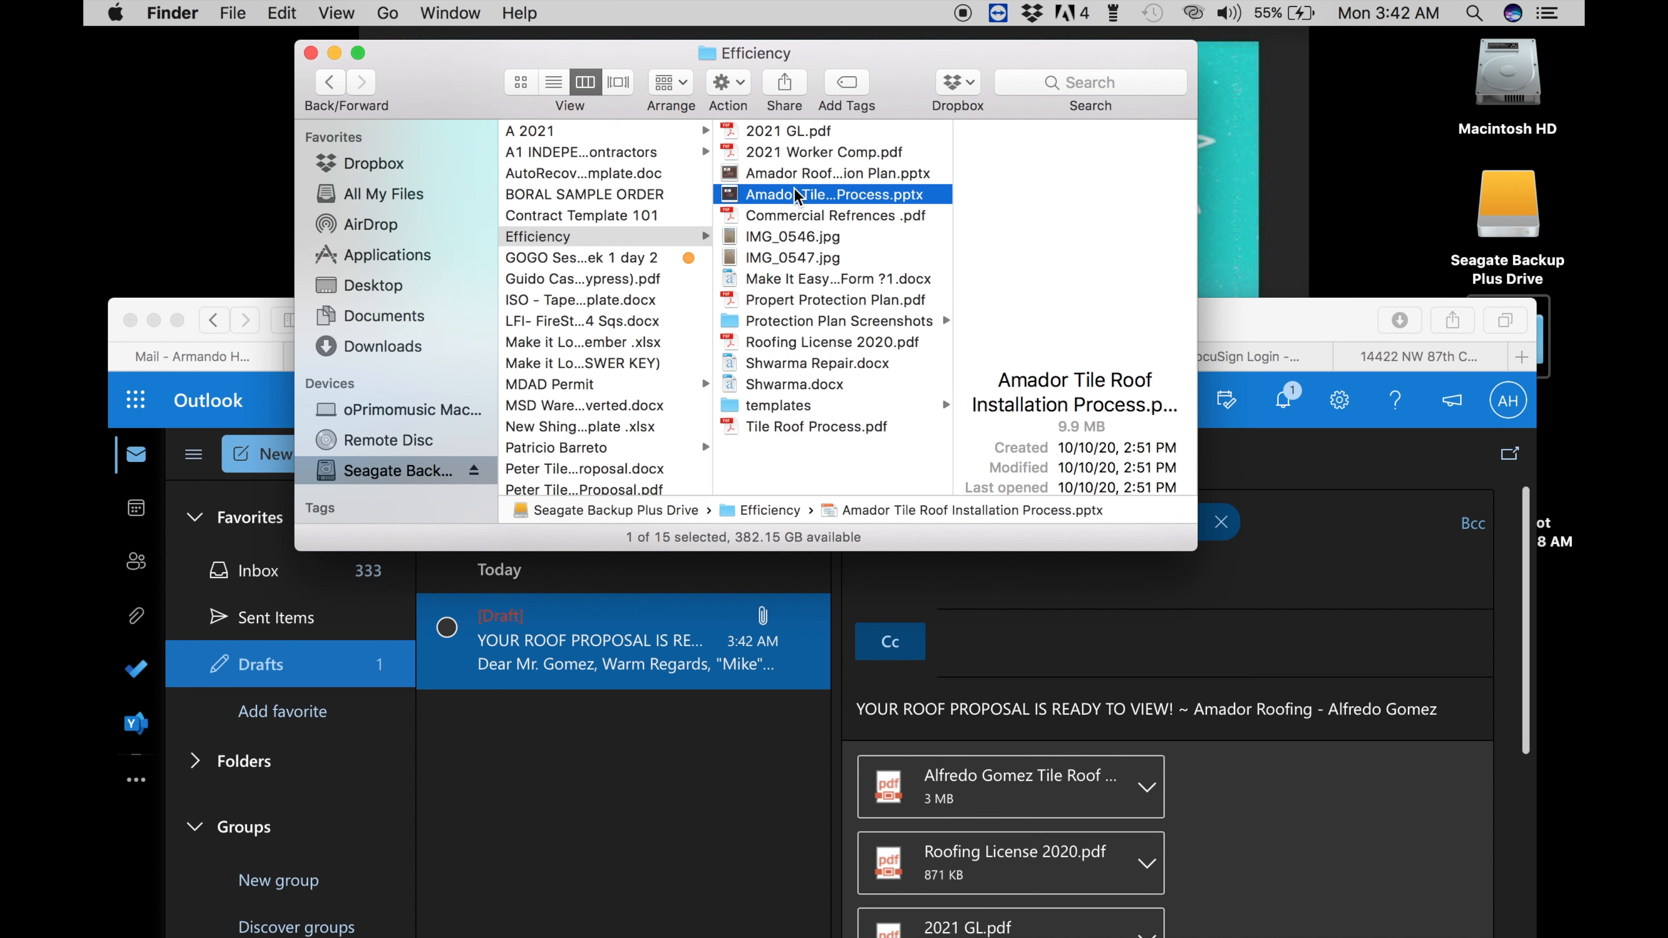
drag(797, 194, 1211, 789)
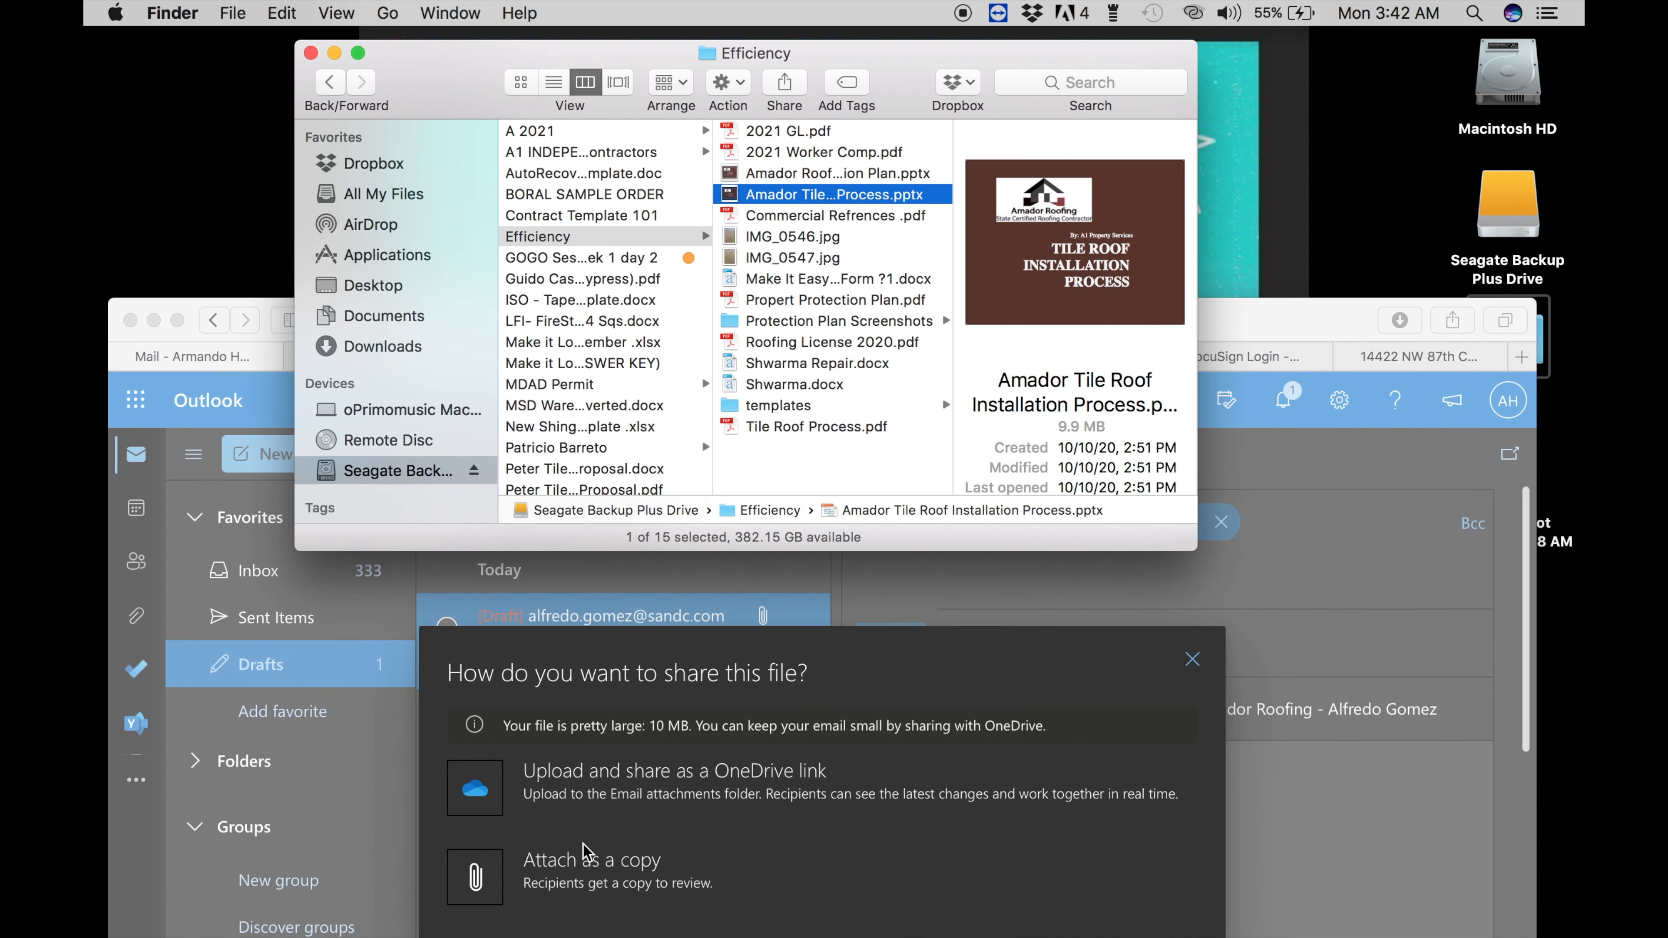
click(591, 854)
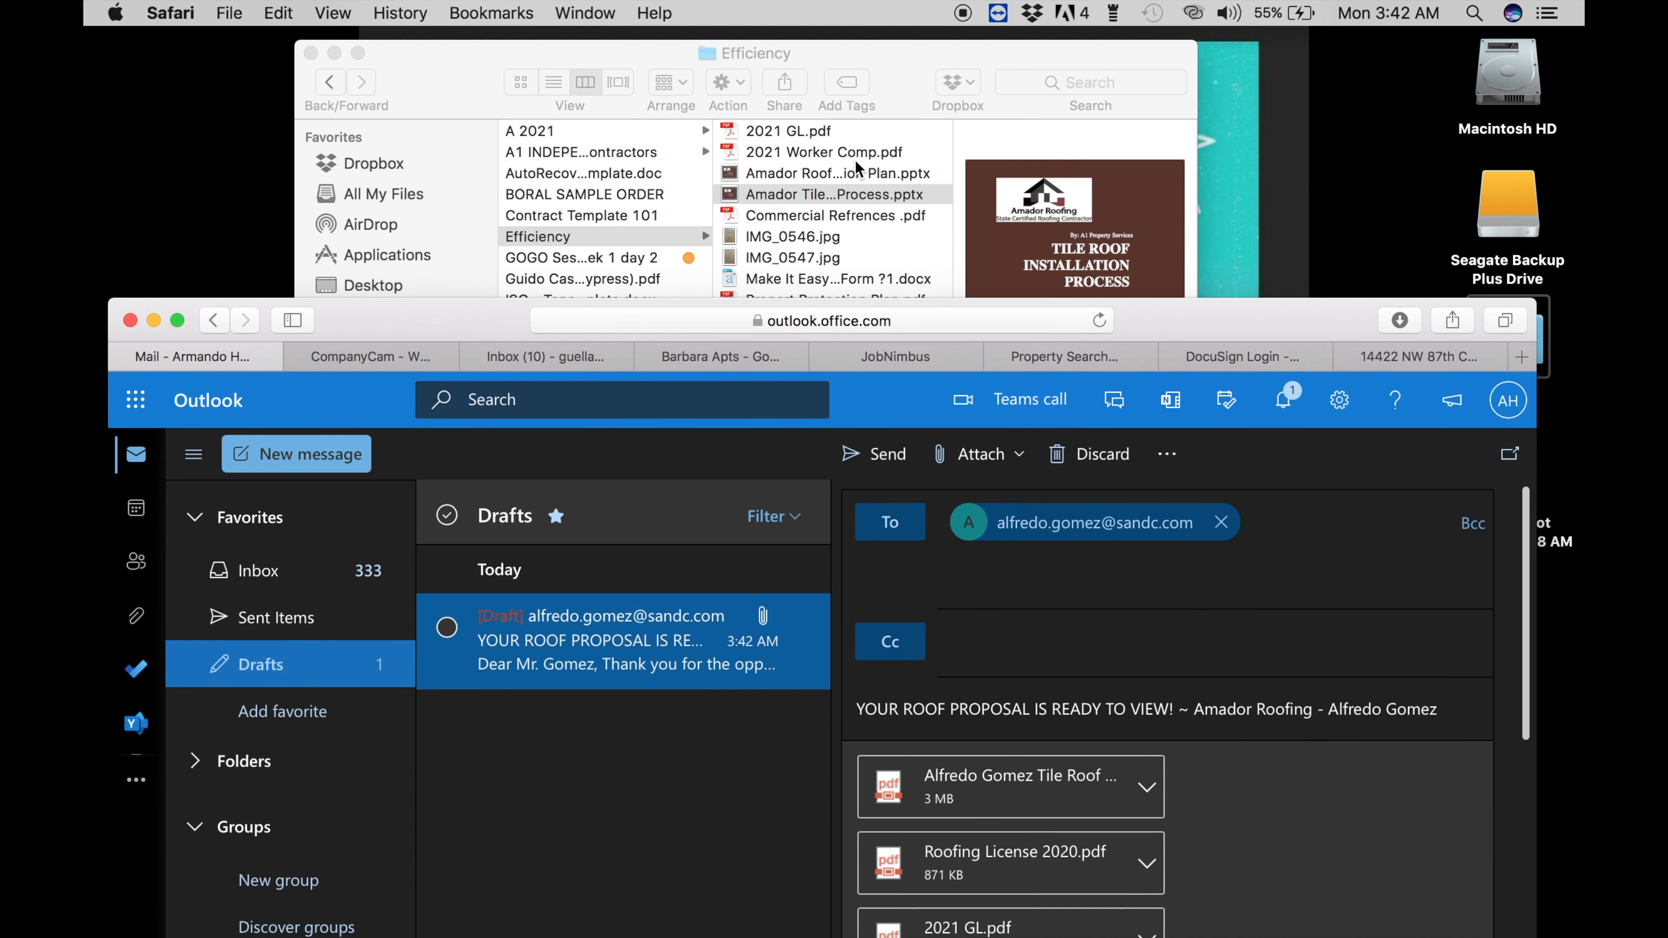
click(857, 172)
drag(857, 172, 1151, 849)
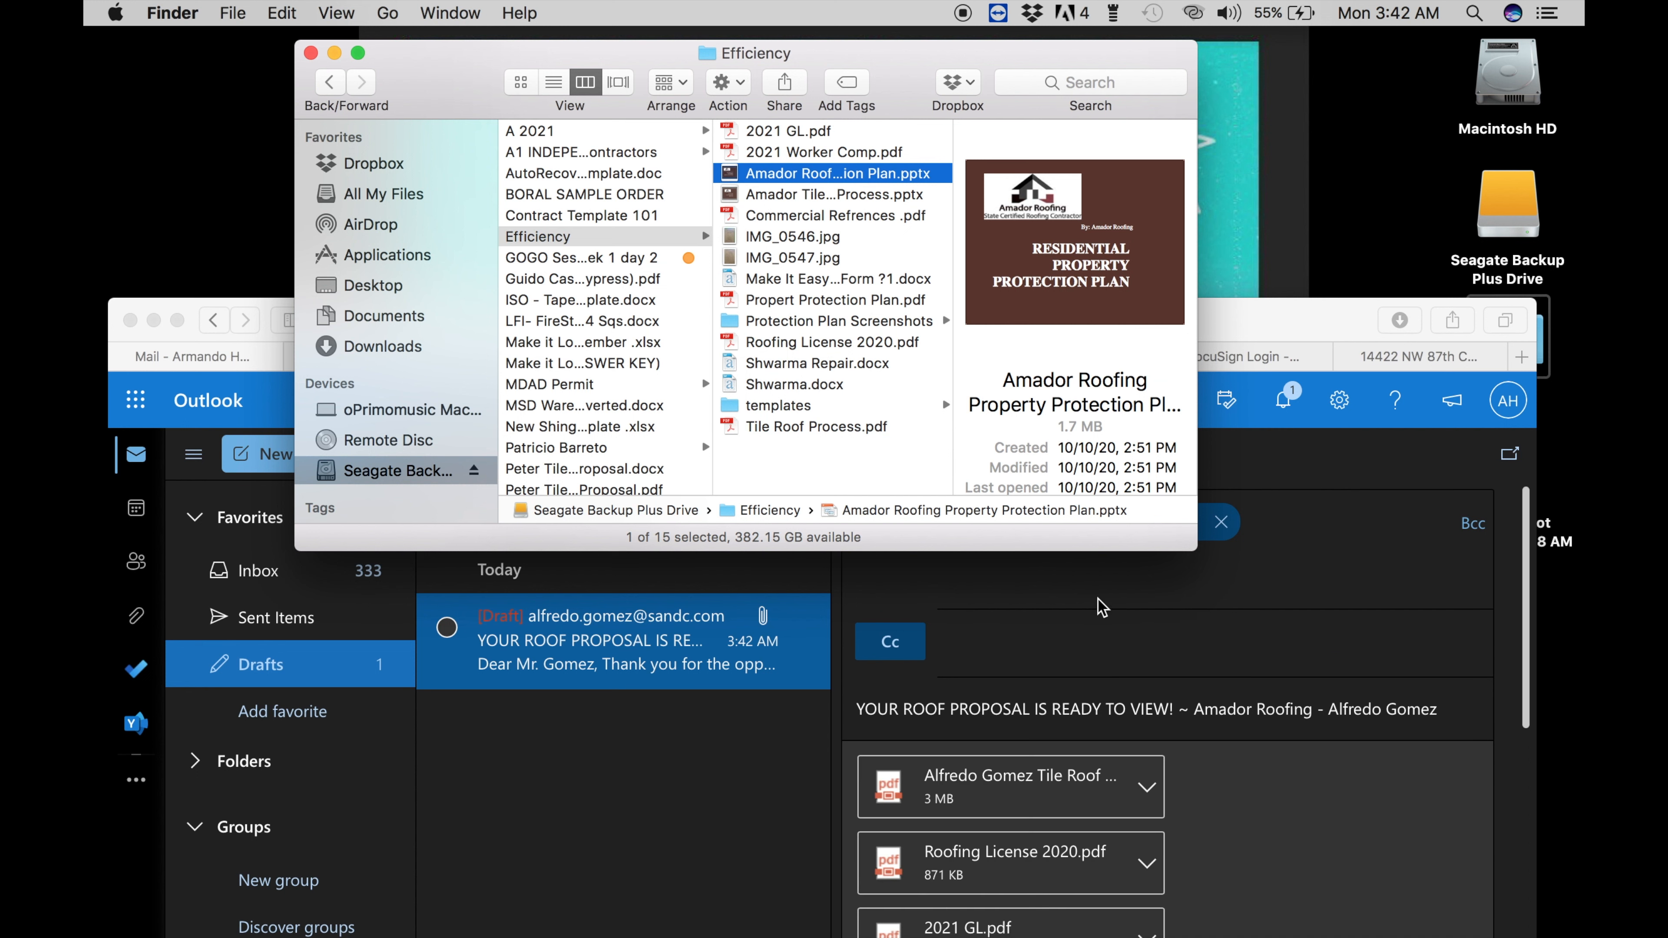
drag(1228, 334, 1204, 72)
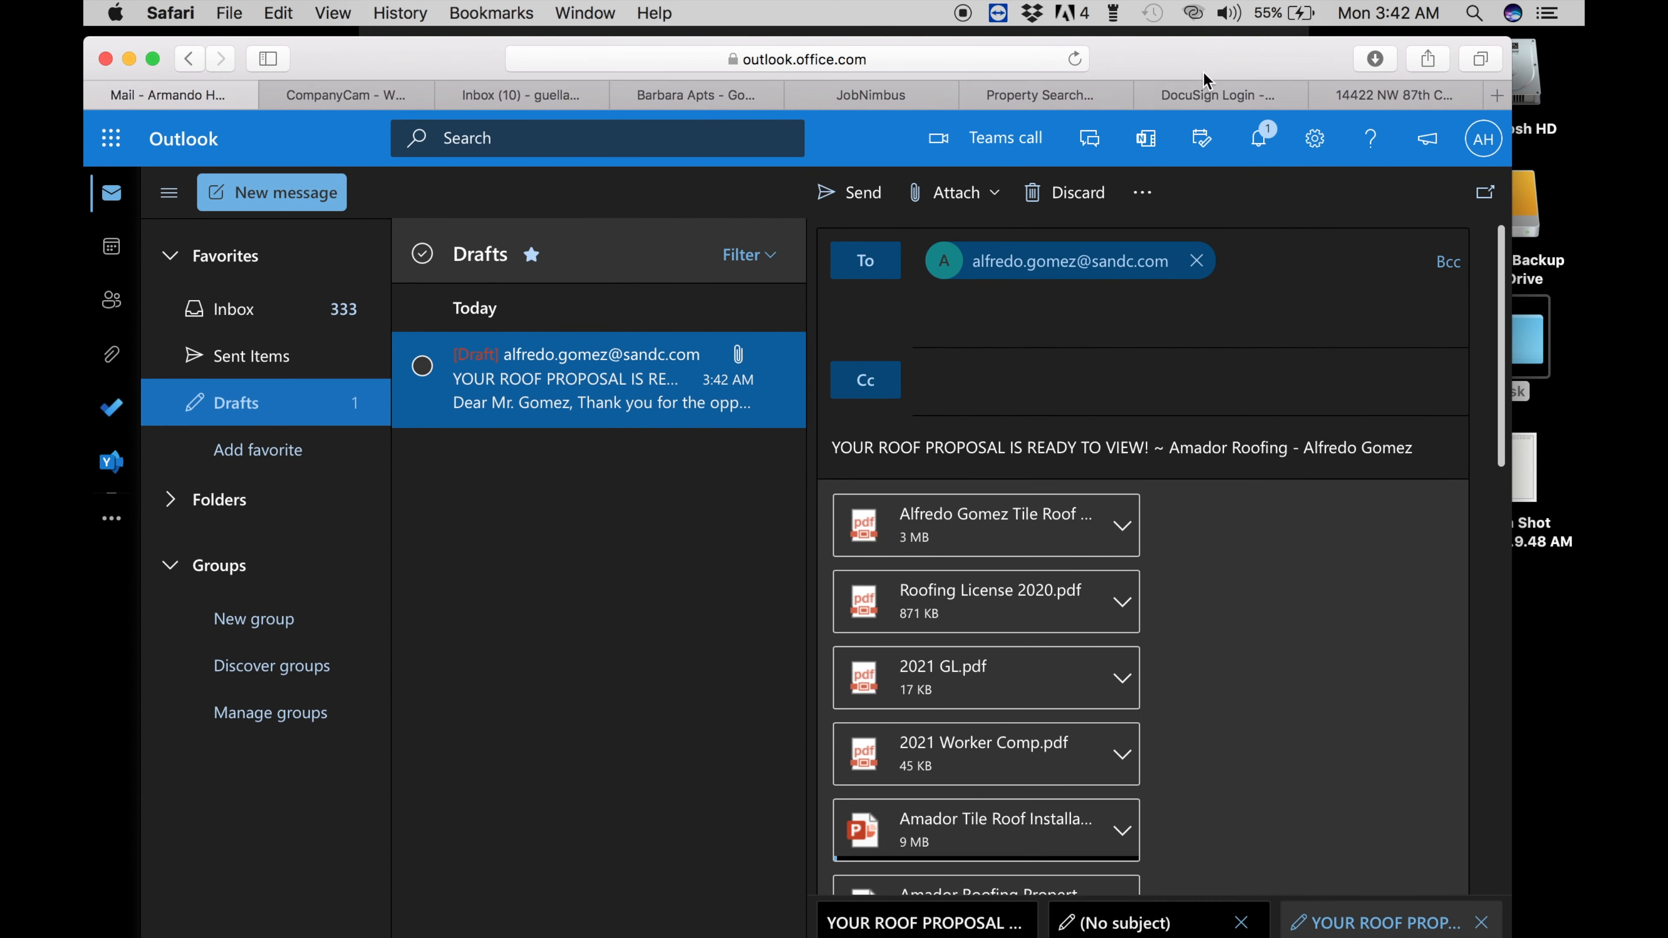
- Review the roof proposal draft and its attachments, then return to the Mail tab via Drive
scroll(835, 752, down, 10)
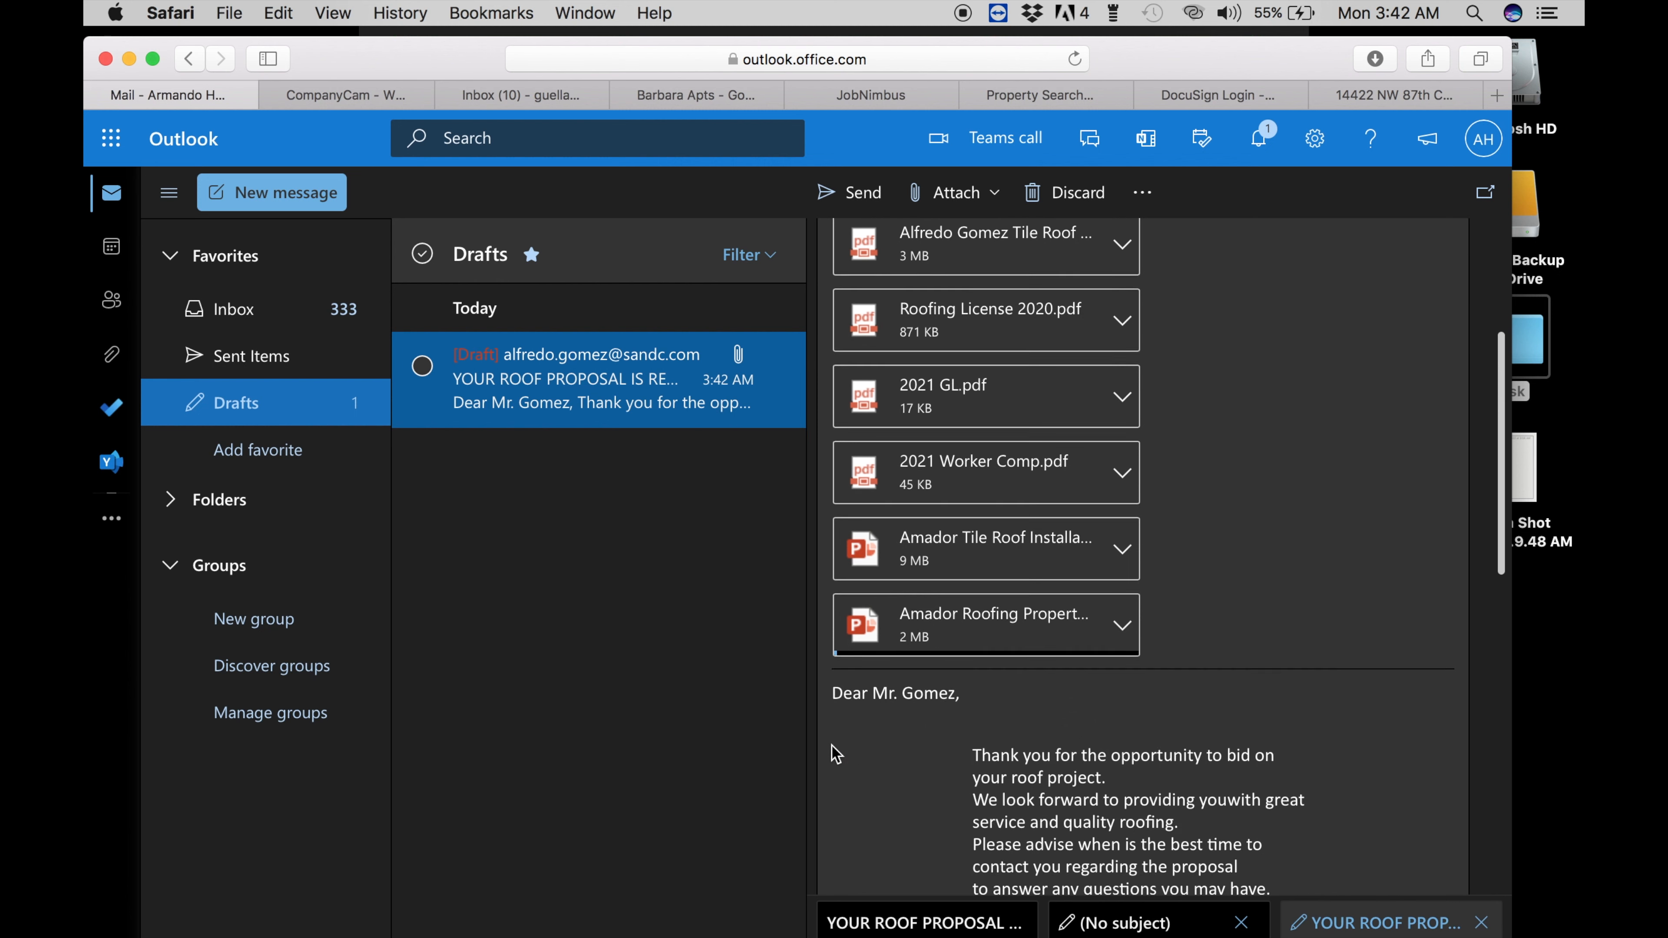
scroll(834, 752, down, 3)
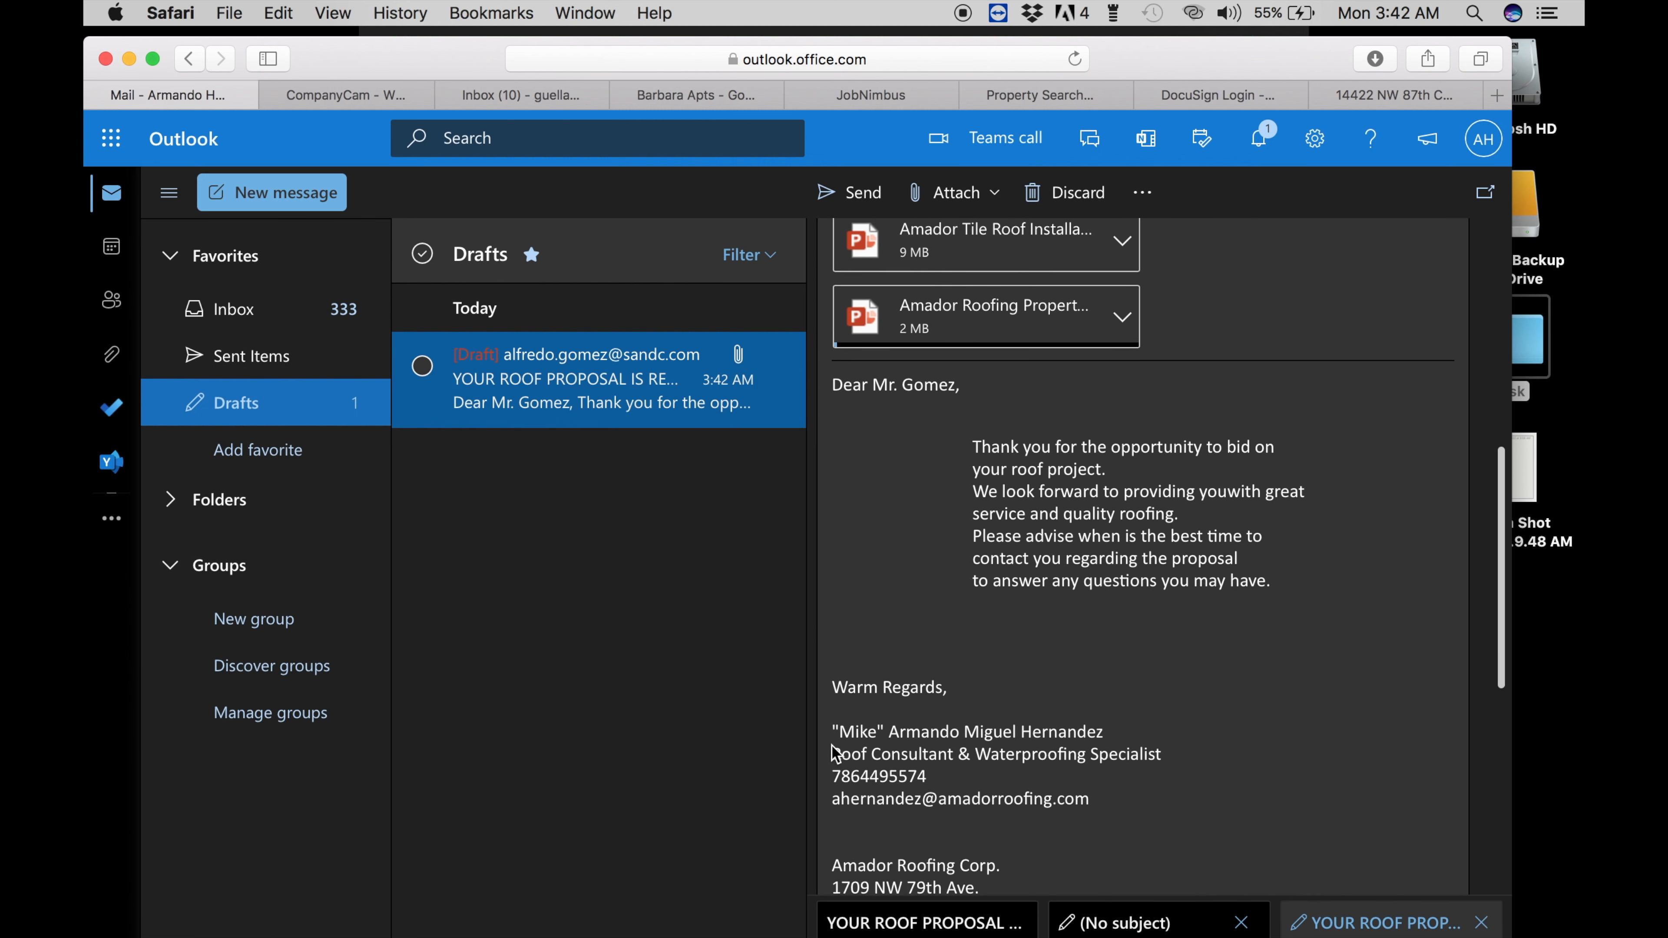
scroll(834, 753, up, 5)
scroll(834, 752, up, 2)
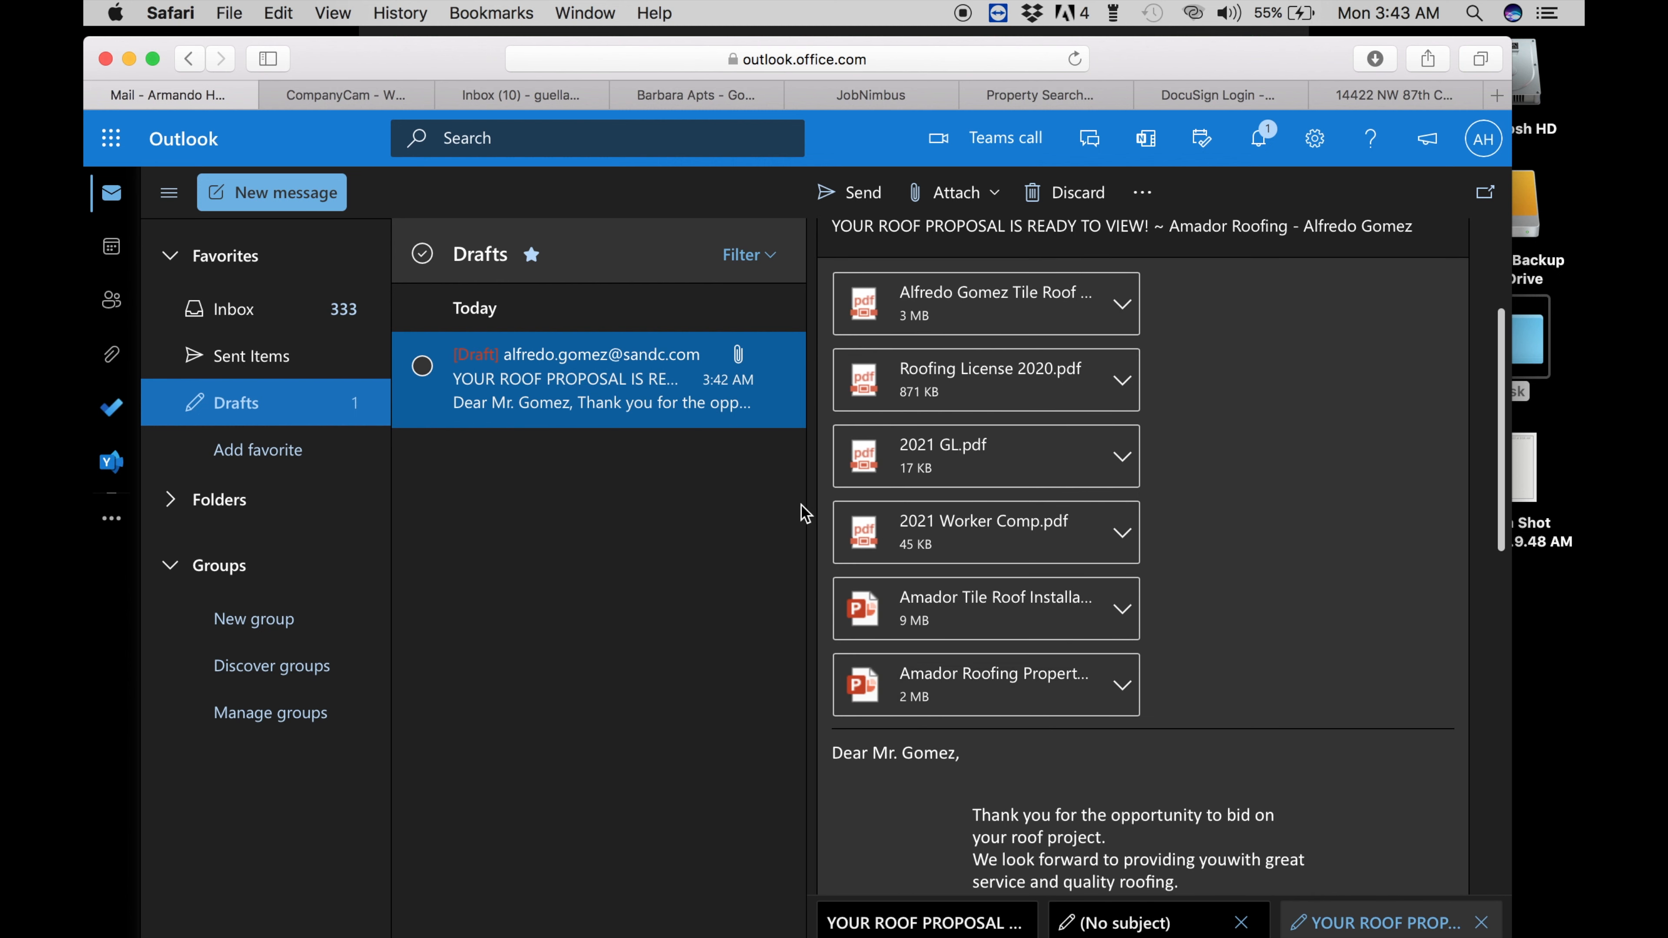
scroll(923, 496, up, 4)
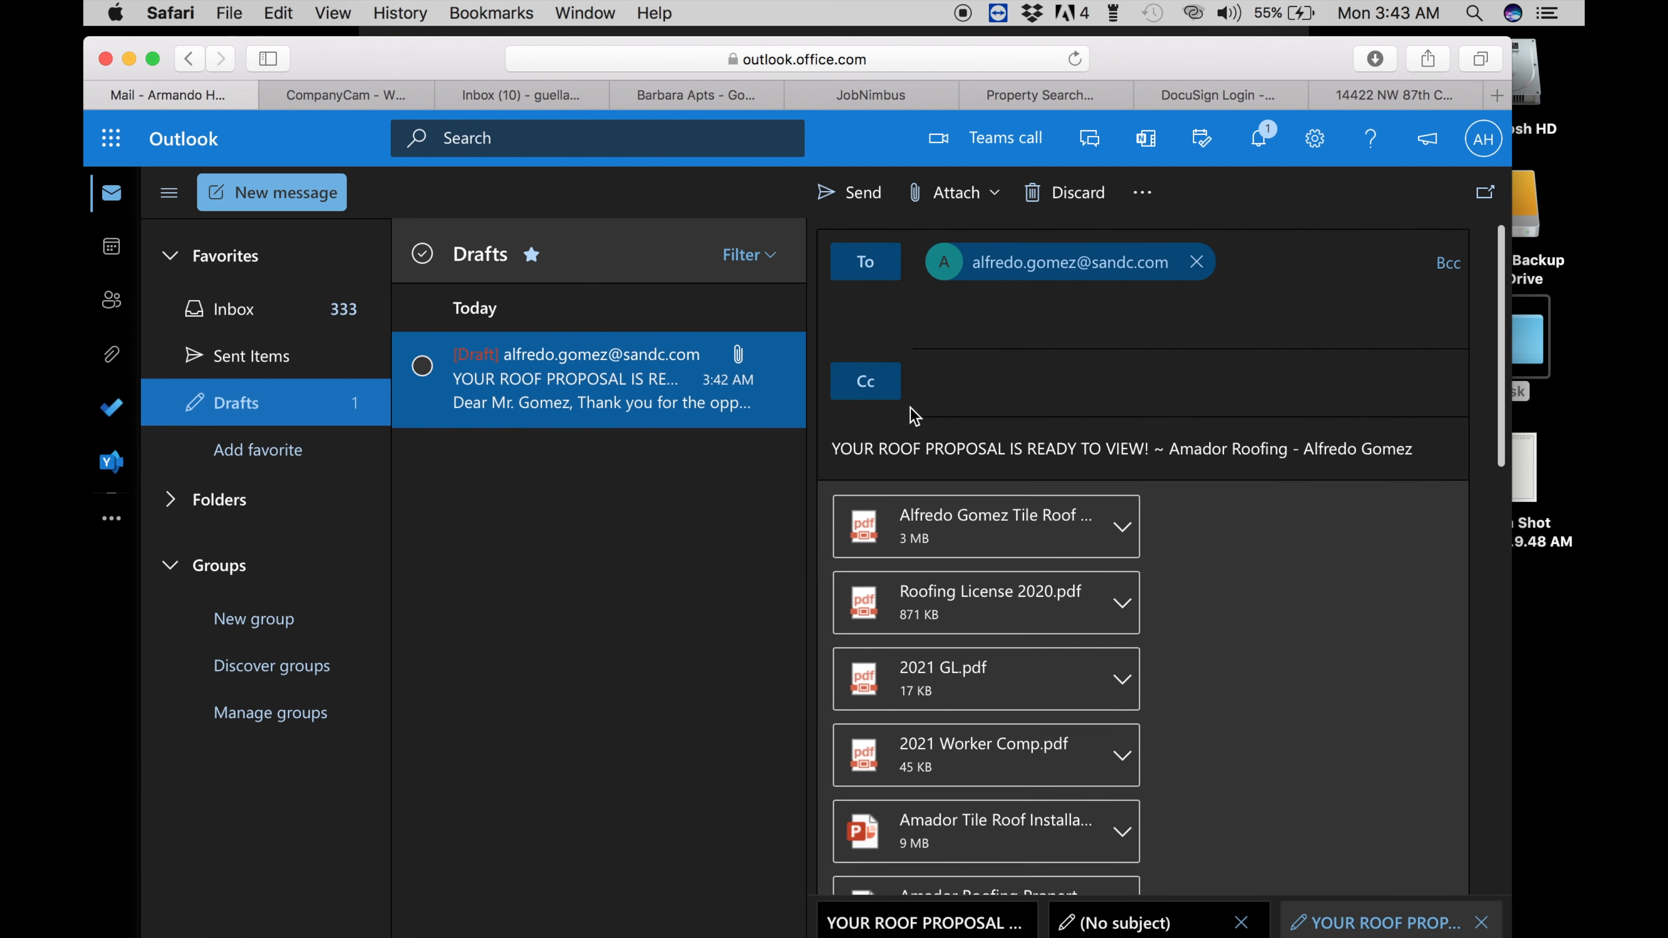
scroll(923, 486, down, 10)
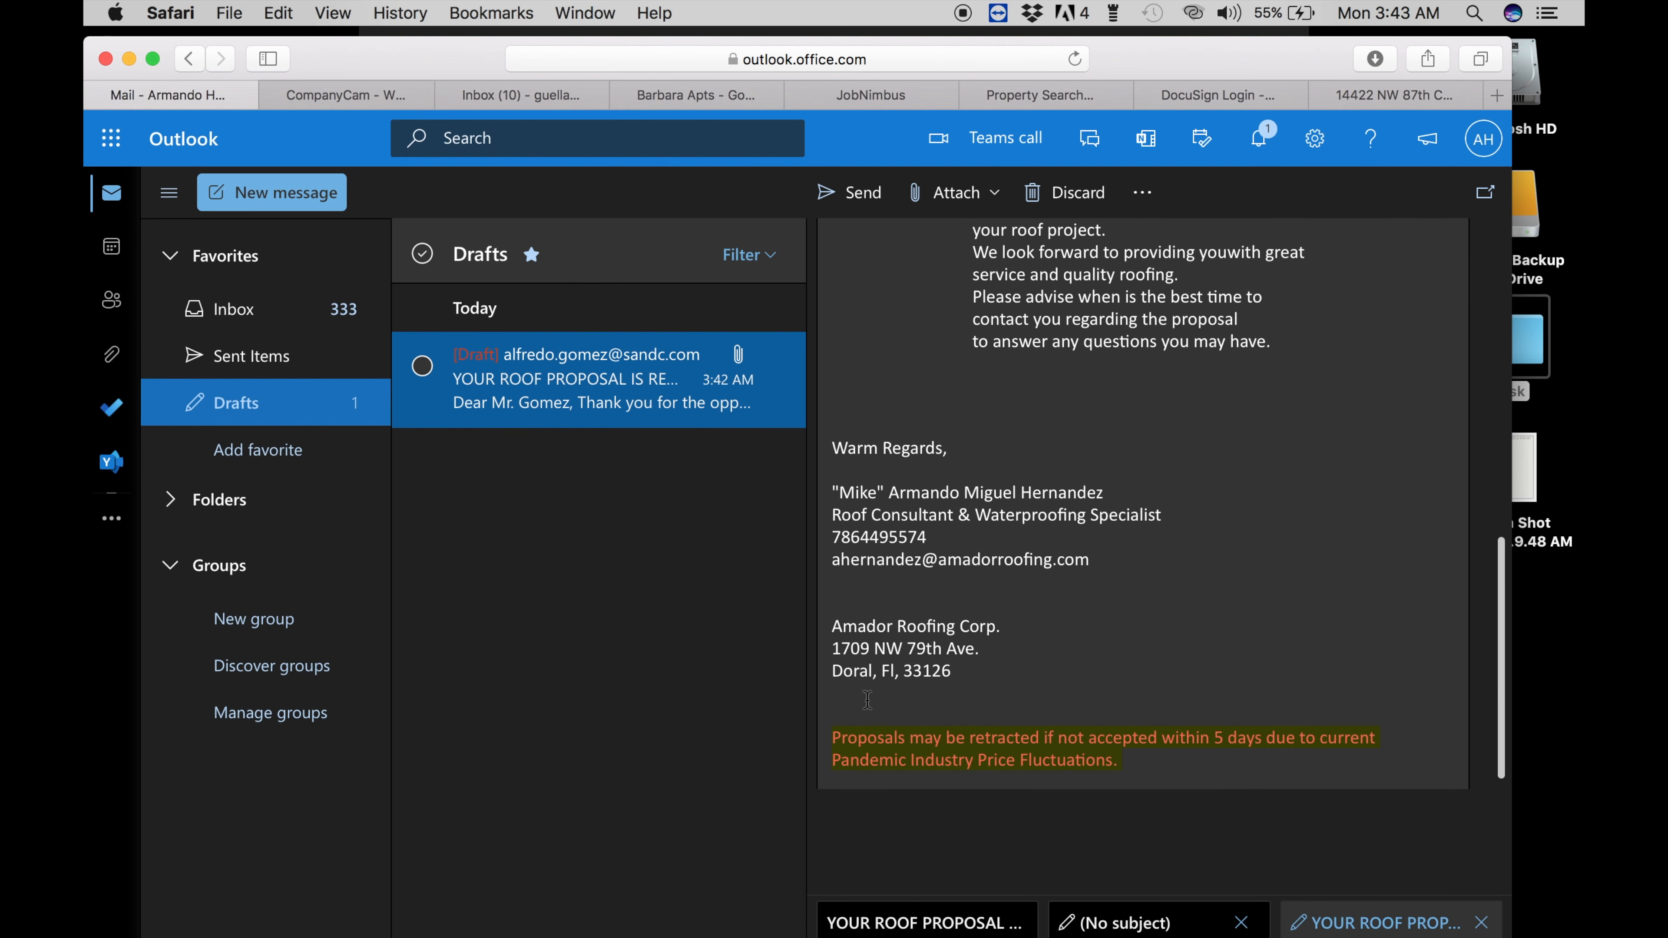
scroll(867, 700, down, 4)
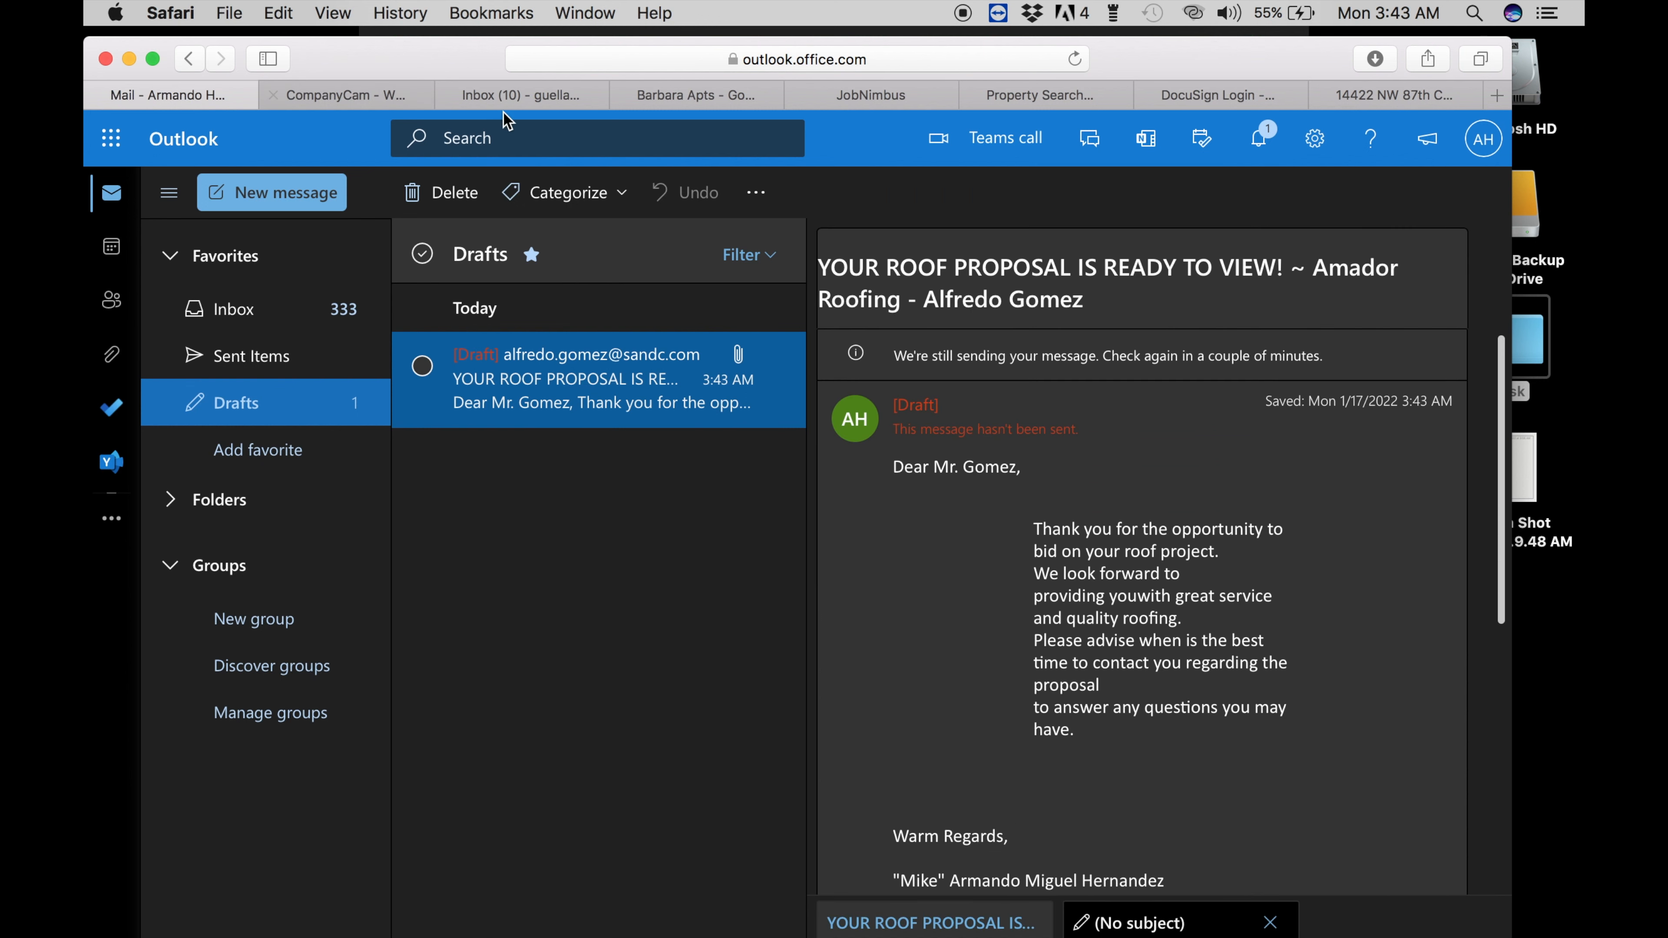
click(679, 99)
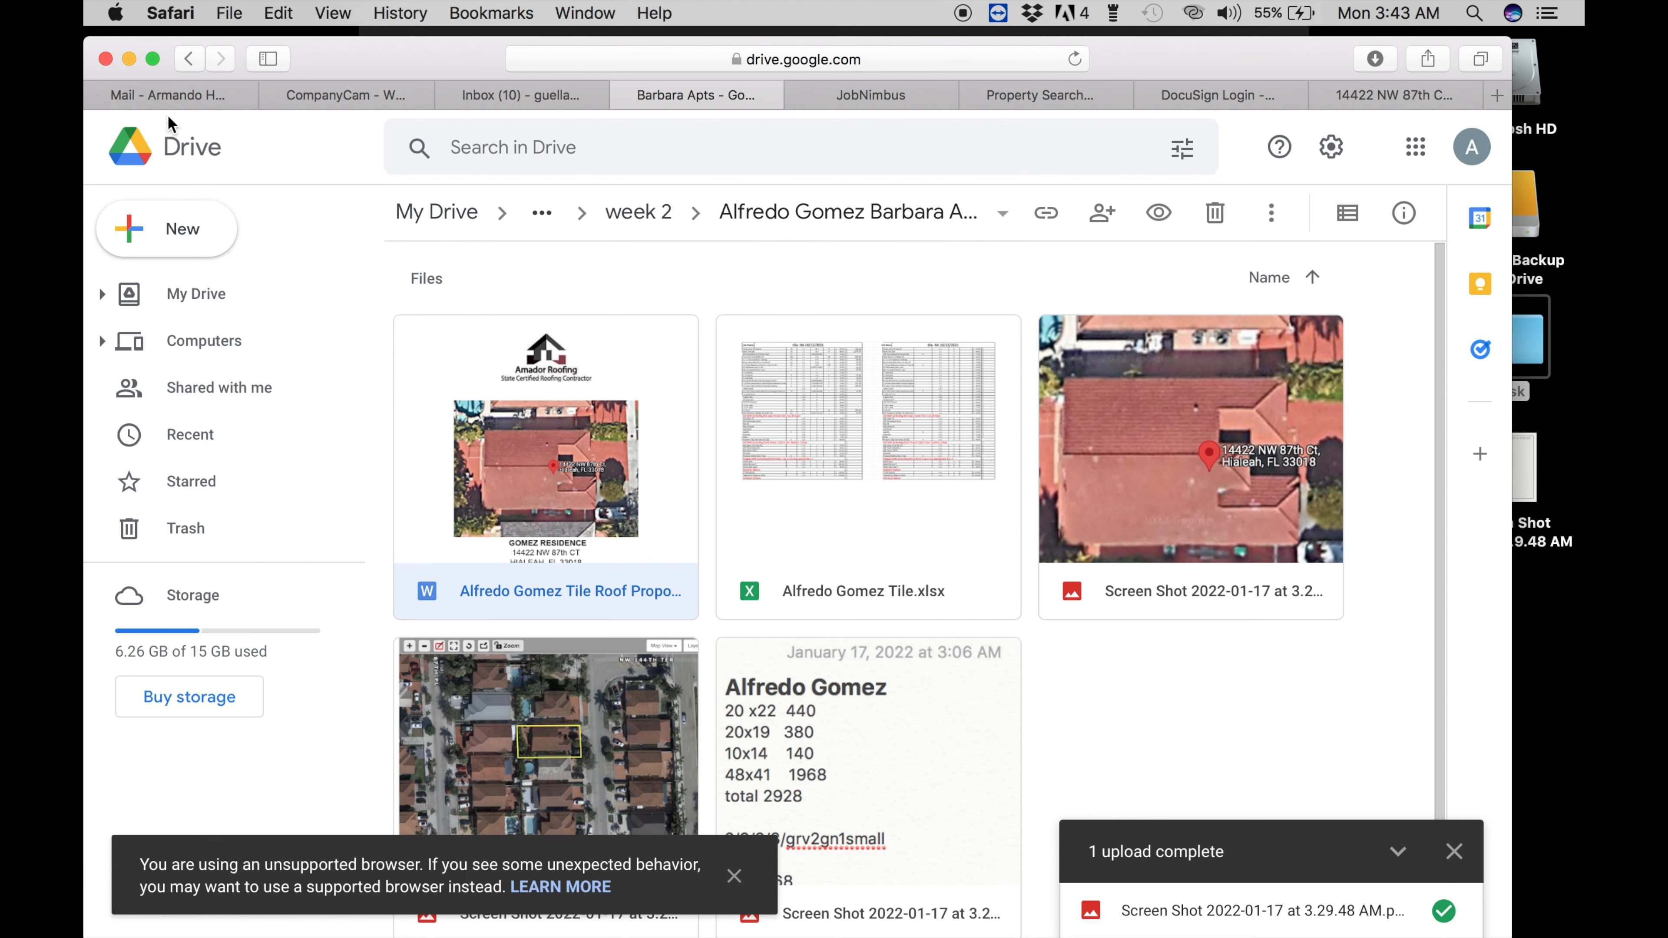
click(172, 99)
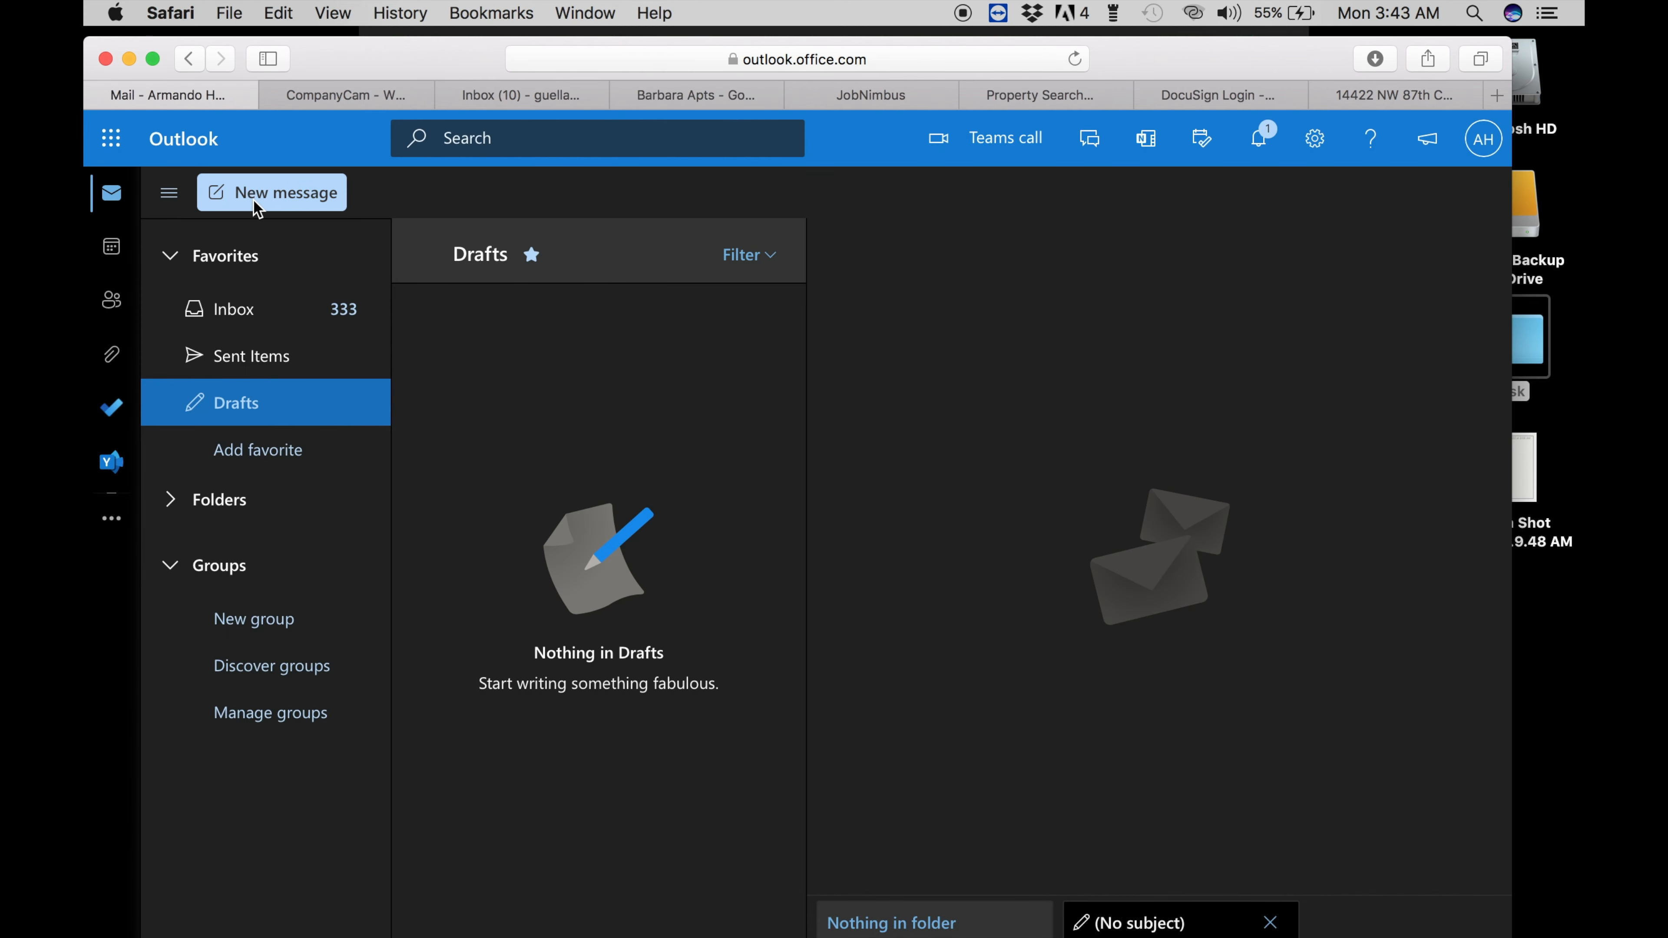
- Start a new email to the client with subject AMADOR ROOFING ESTIMATE SUPPLEMENTAL INFORMATION
click(323, 187)
key(super+v)
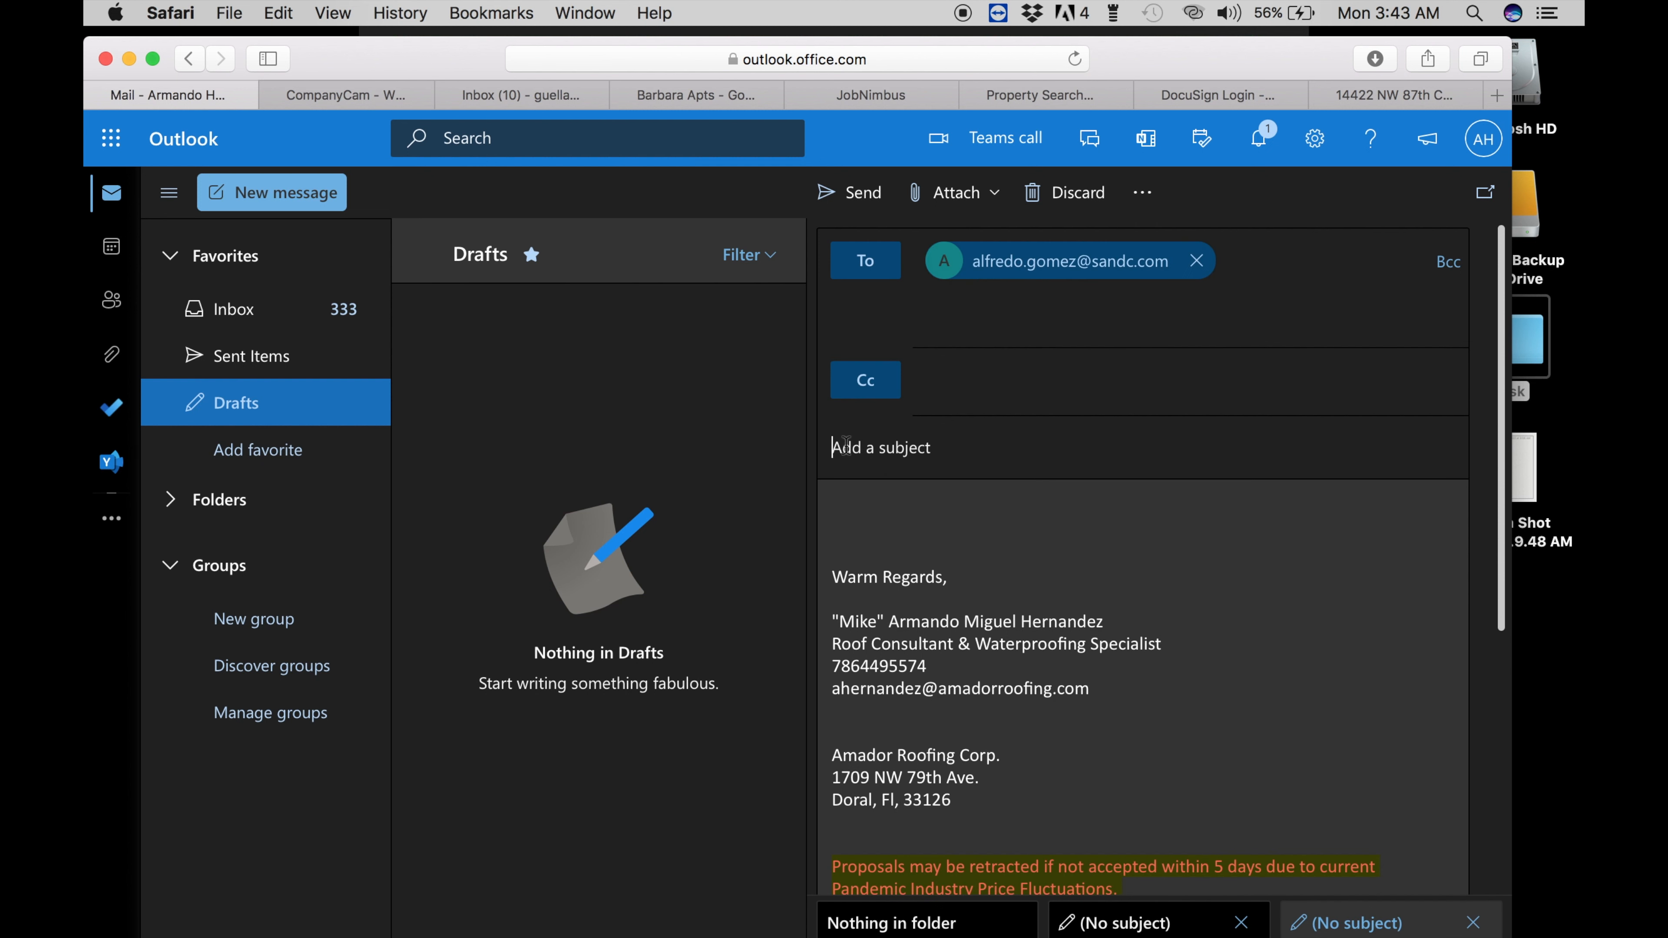
text(AMAFOR)
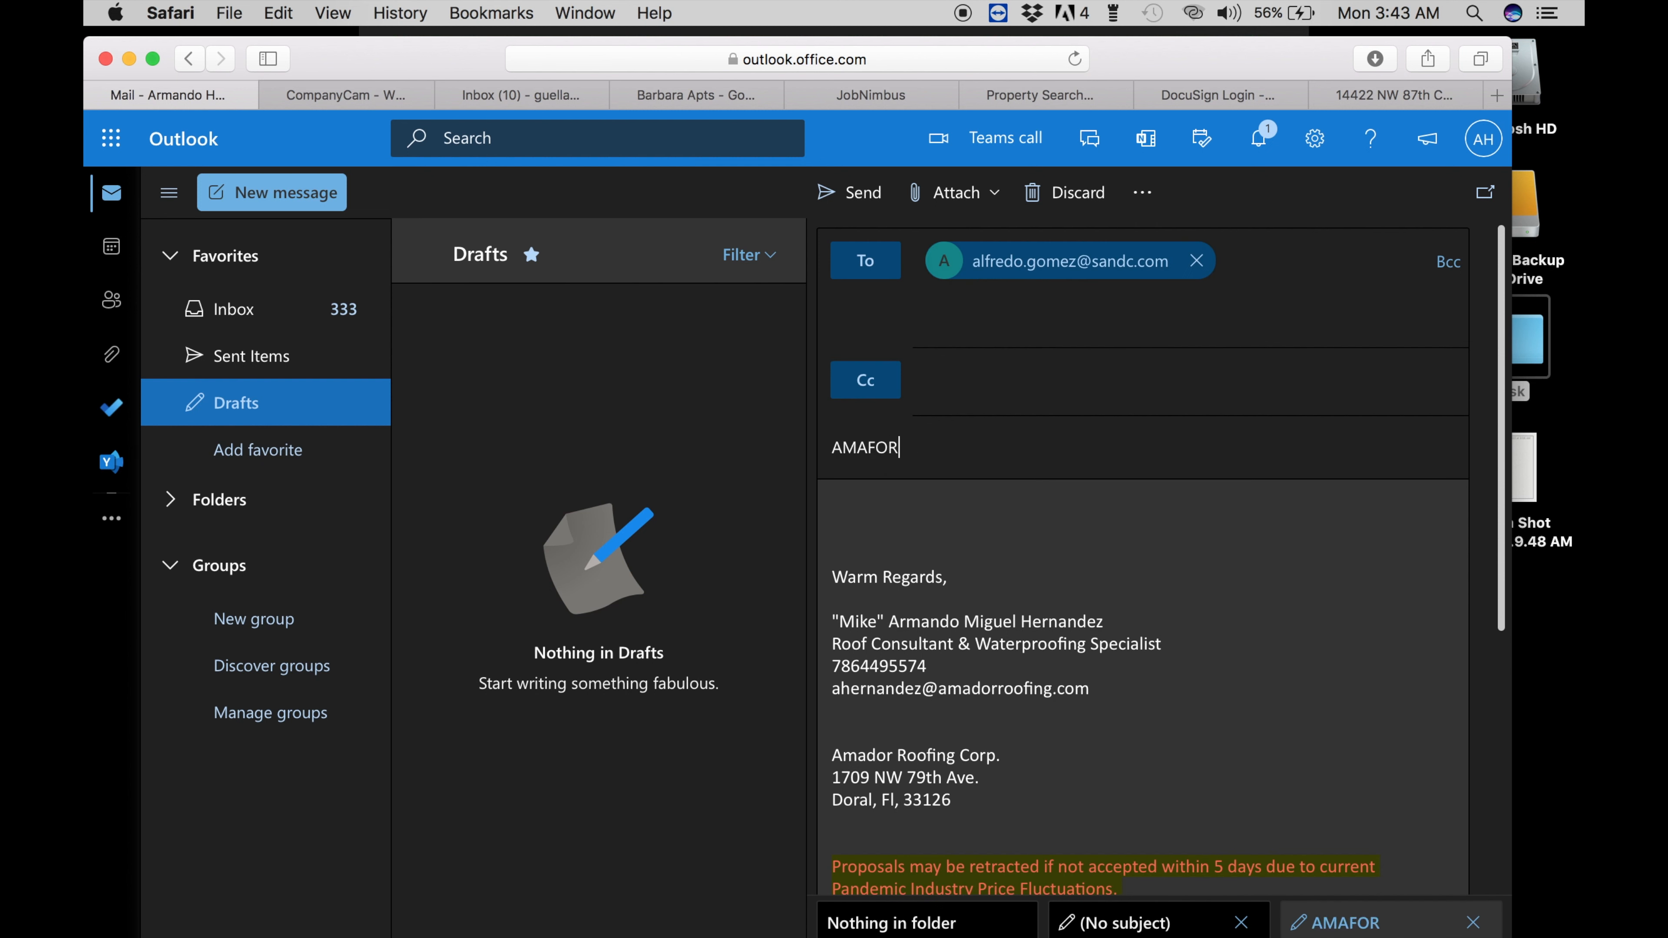
text(DOR ROO)
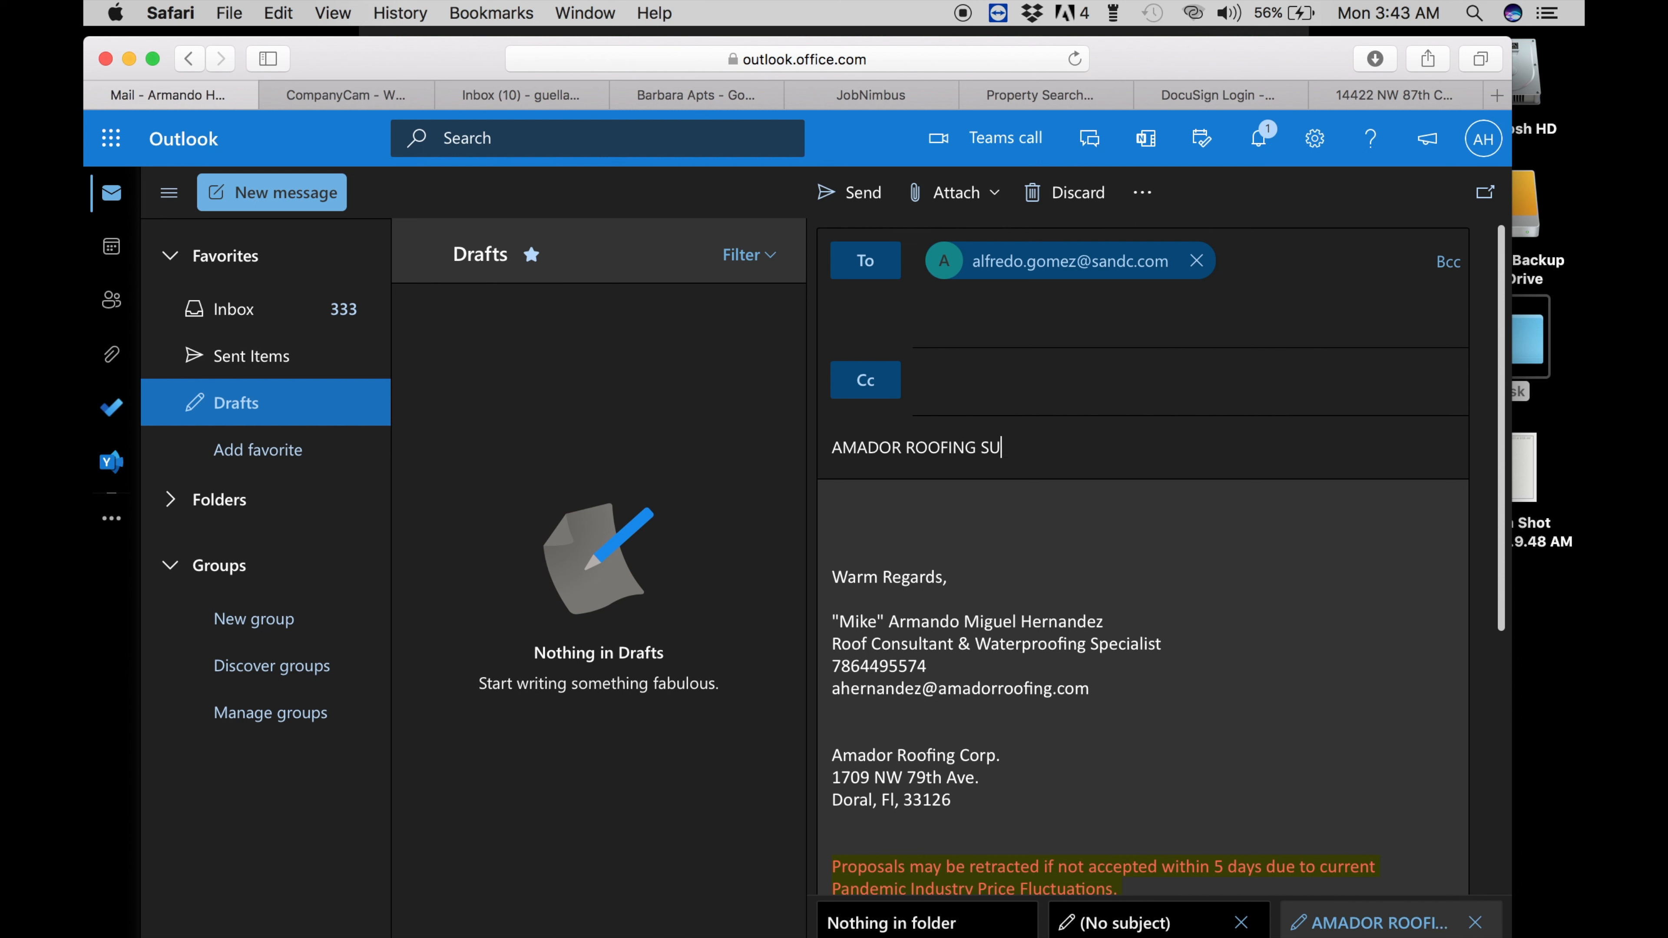
text(FING ESTIMATE SUPPLEMENTAL INFORM)
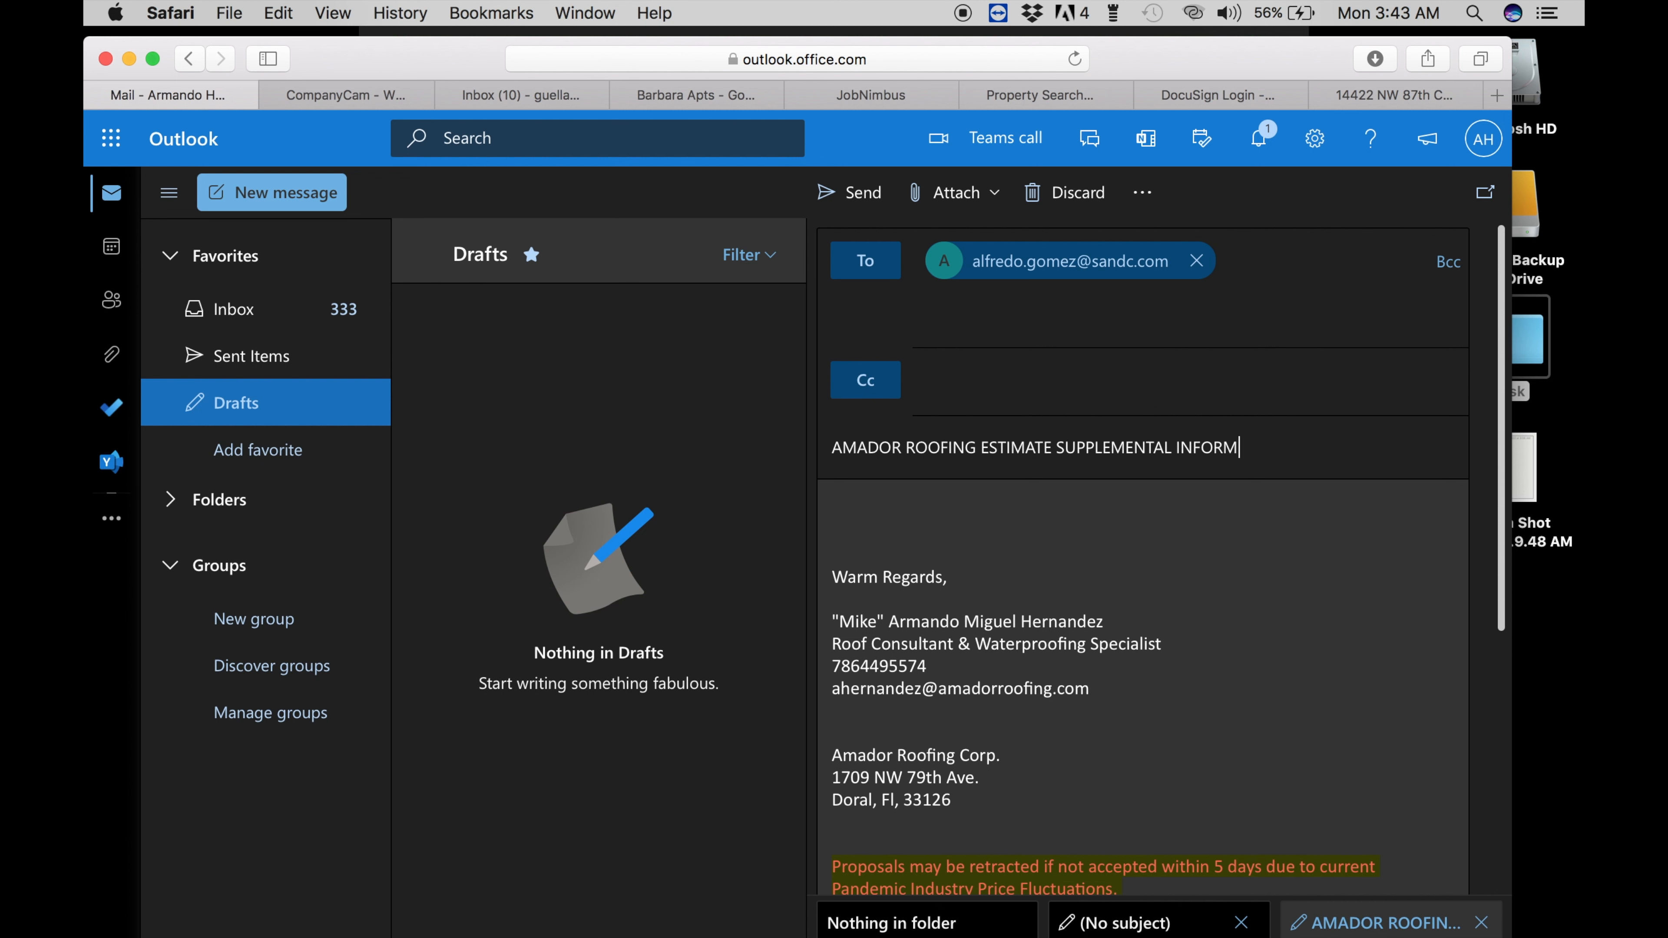
text(ON)
key(Tab)
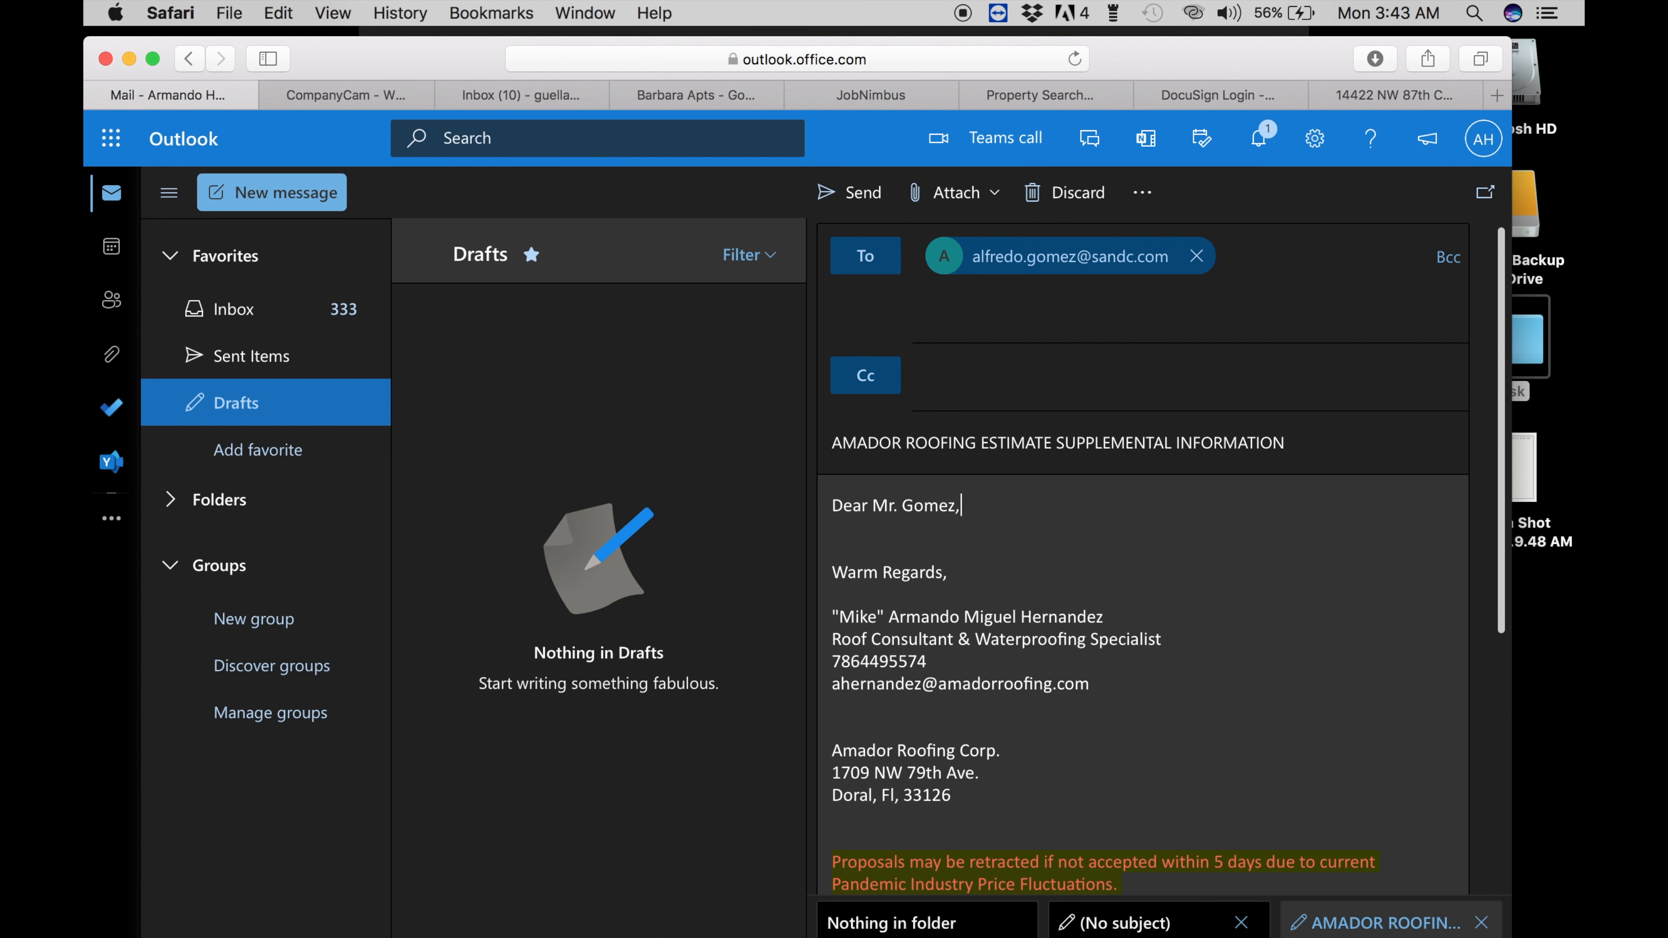
- Write 'Please see attached' in the body and go back to Google Drive
key(Return)
key(Return)
text(Please see)
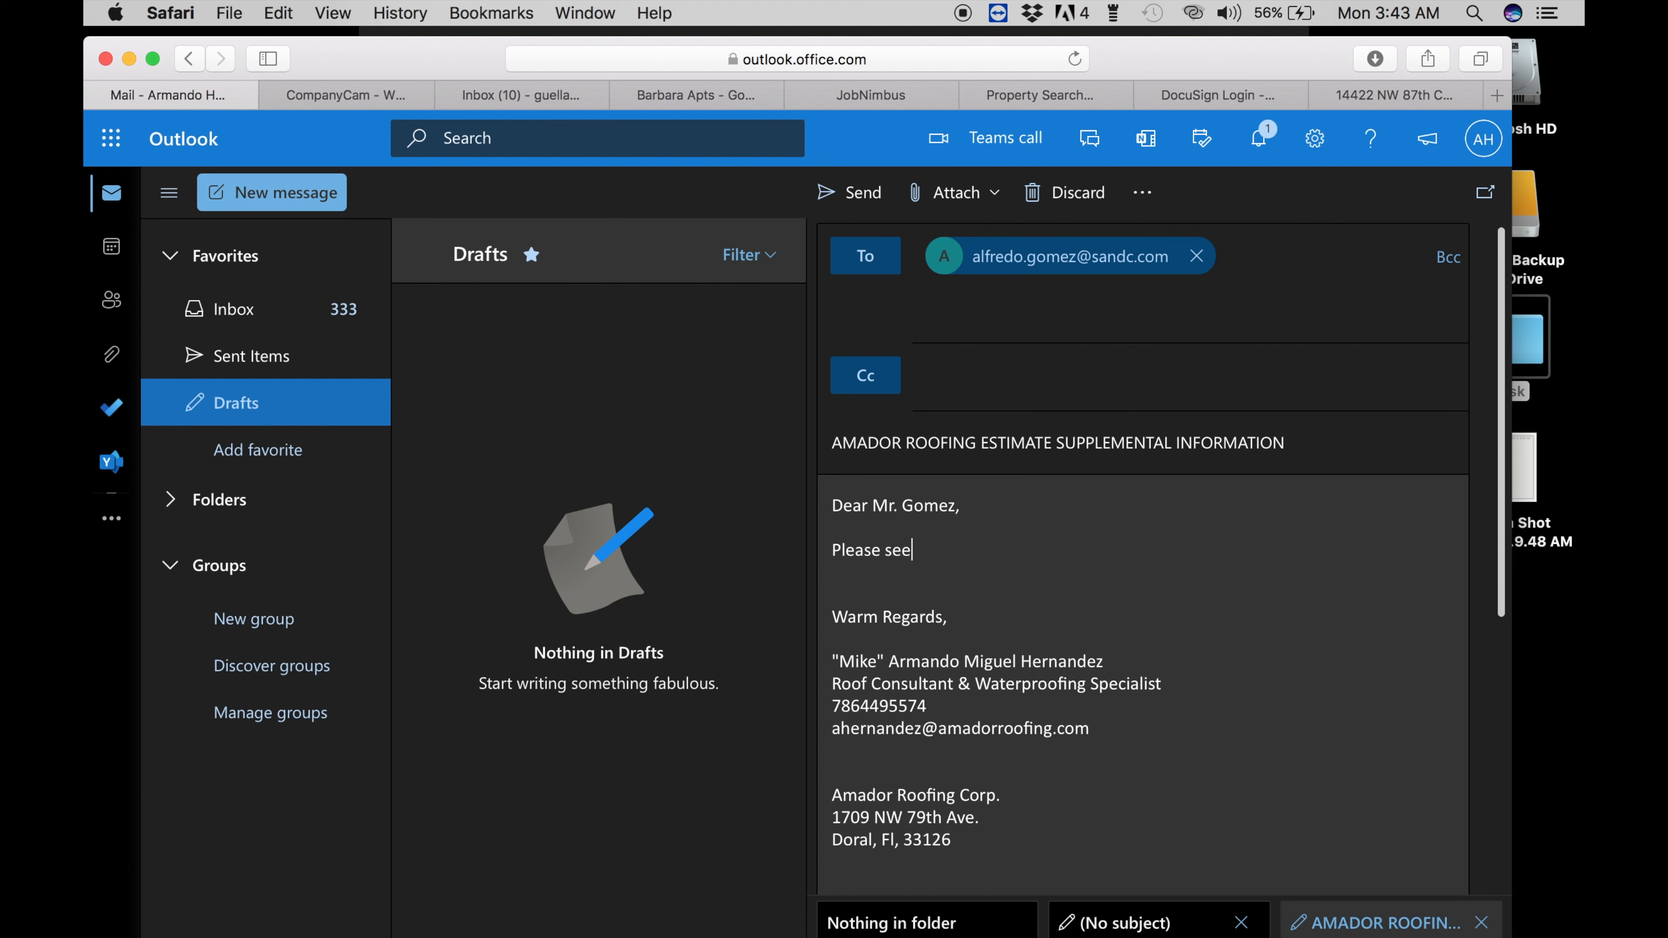
text( attached.)
drag(1168, 59, 1204, 48)
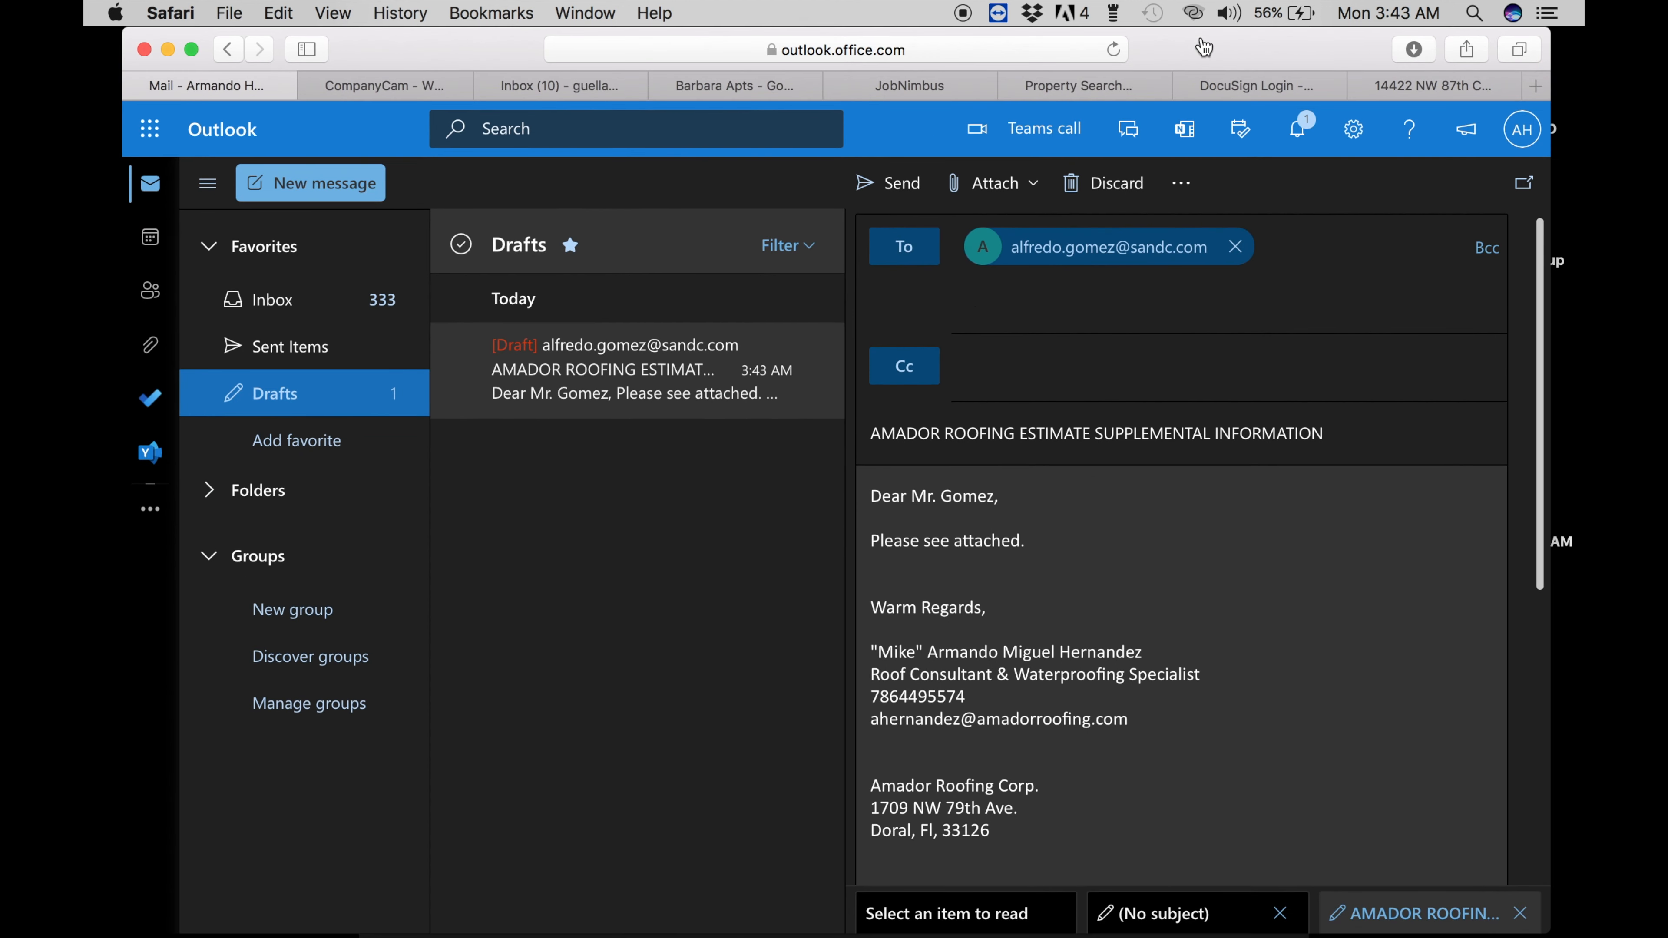
click(750, 88)
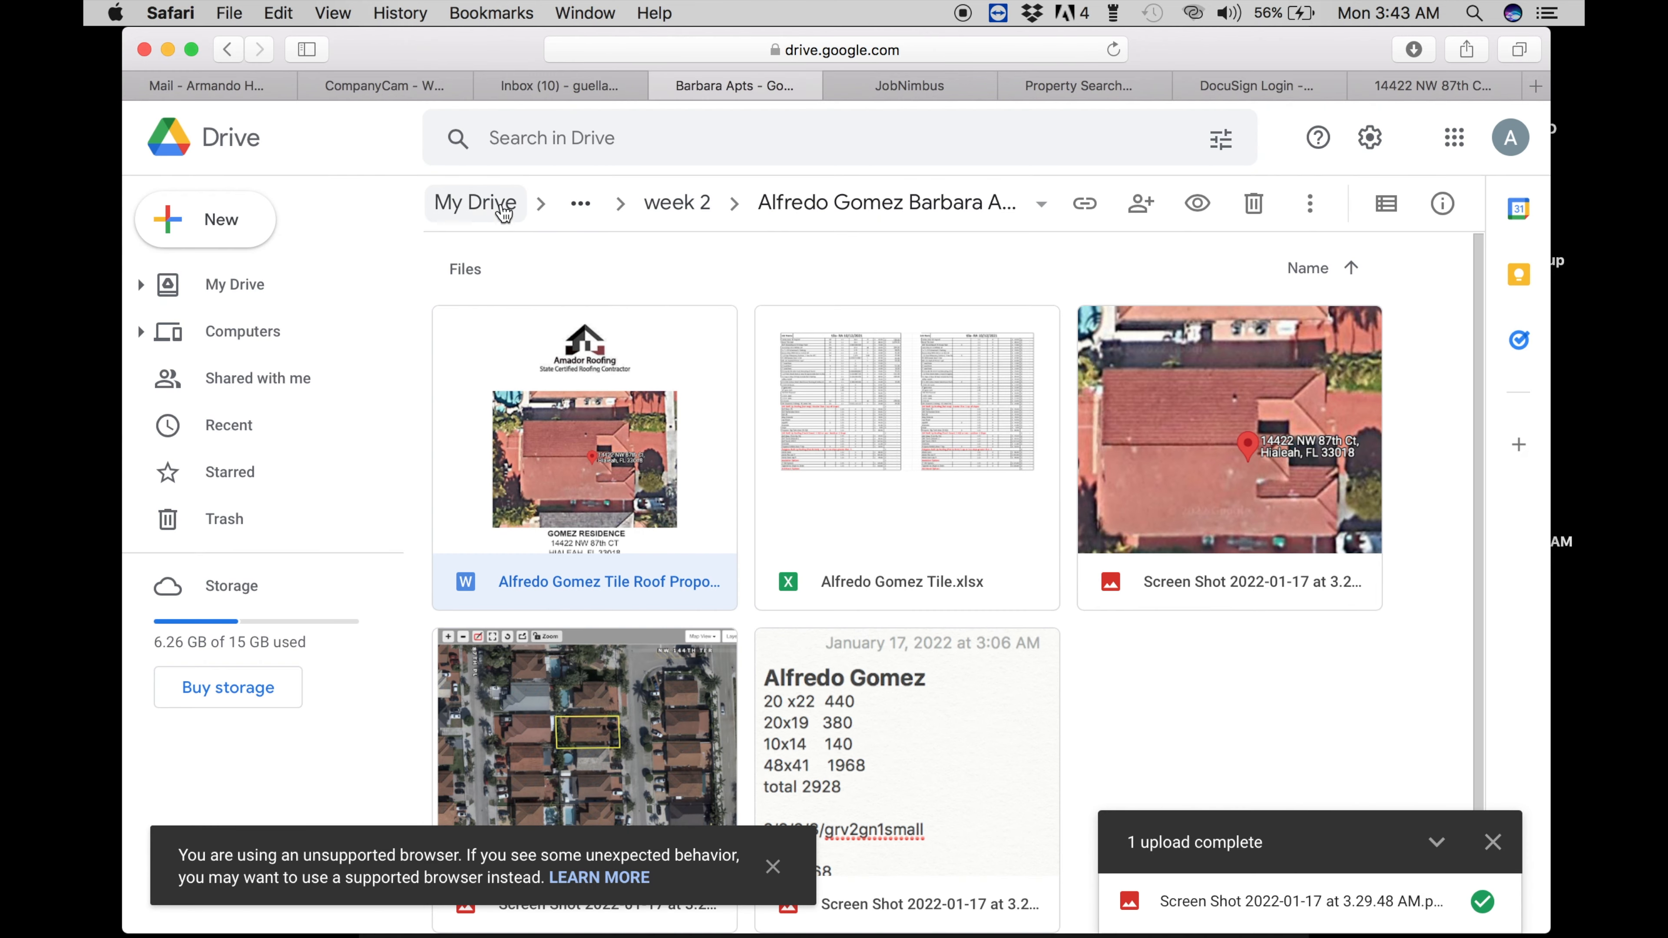
- Download Florida-Brochure-0120-1.pdf from Brochures › Tile-Boral, then open the Eagle brochures folder
click(484, 209)
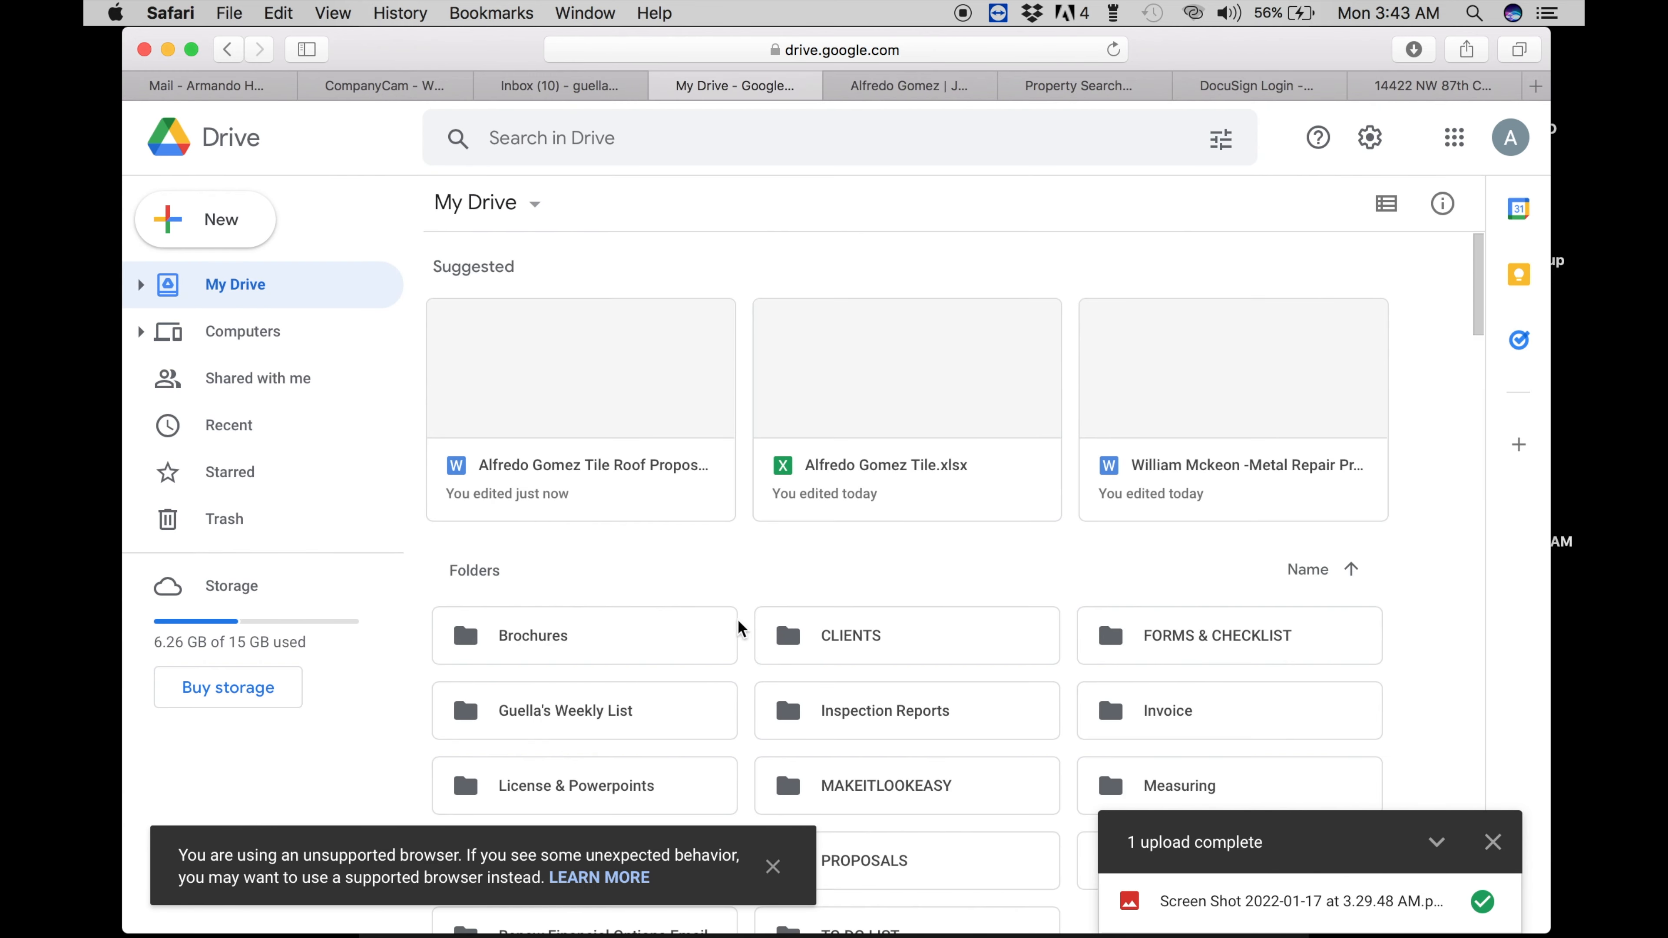
double_click(589, 634)
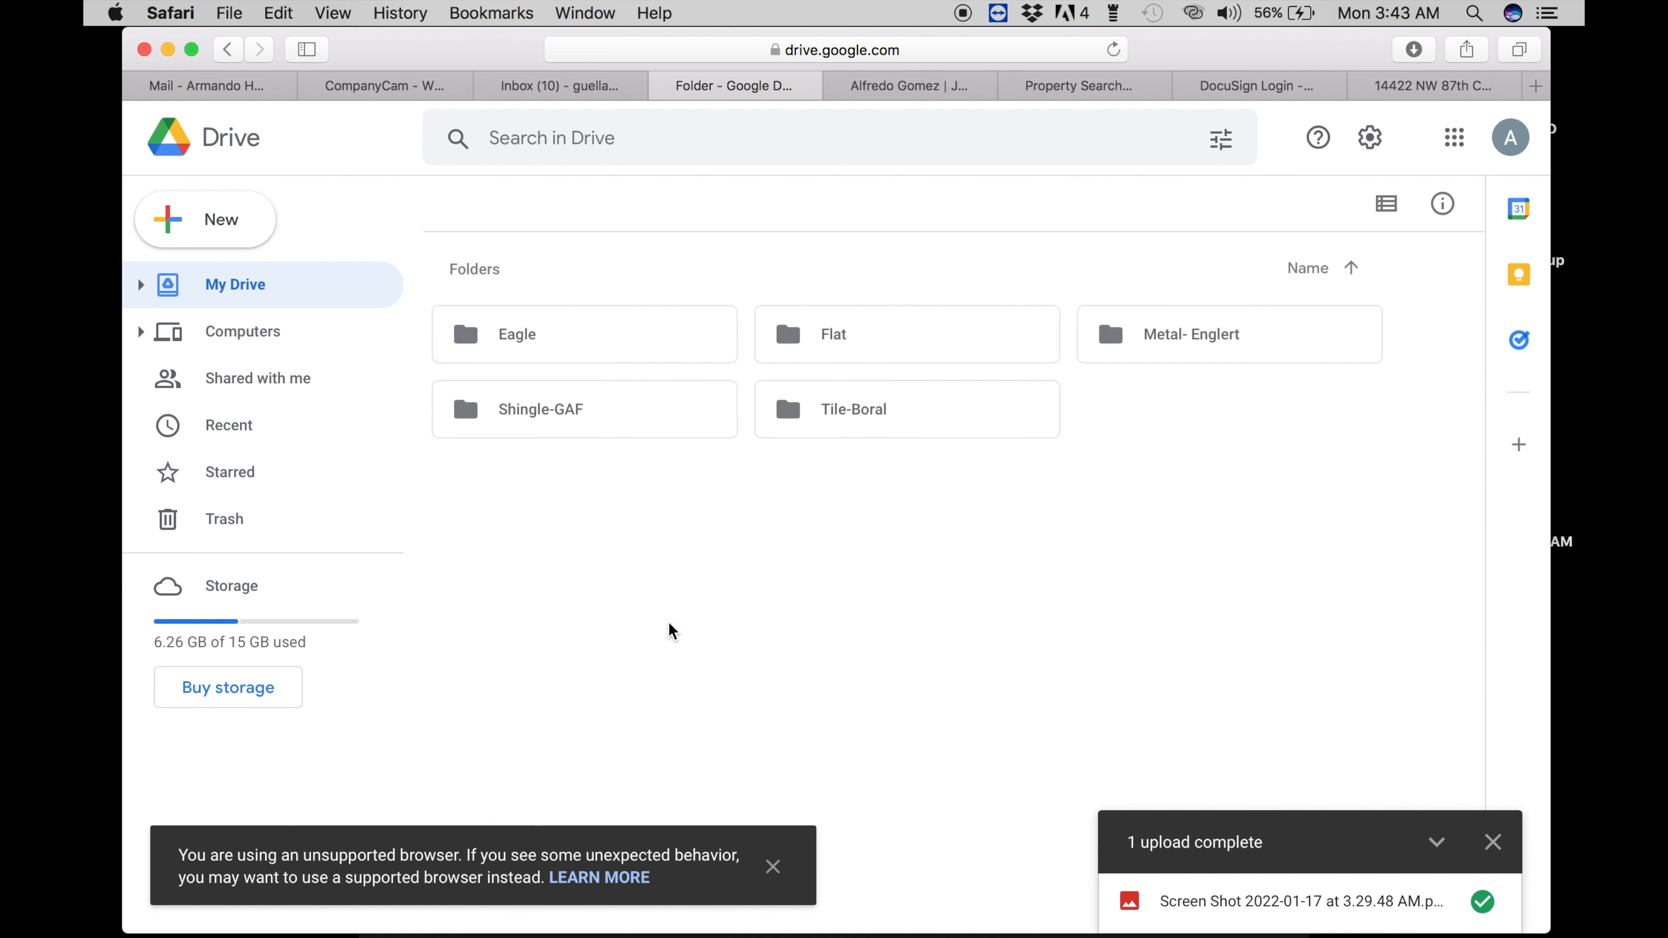
click(818, 428)
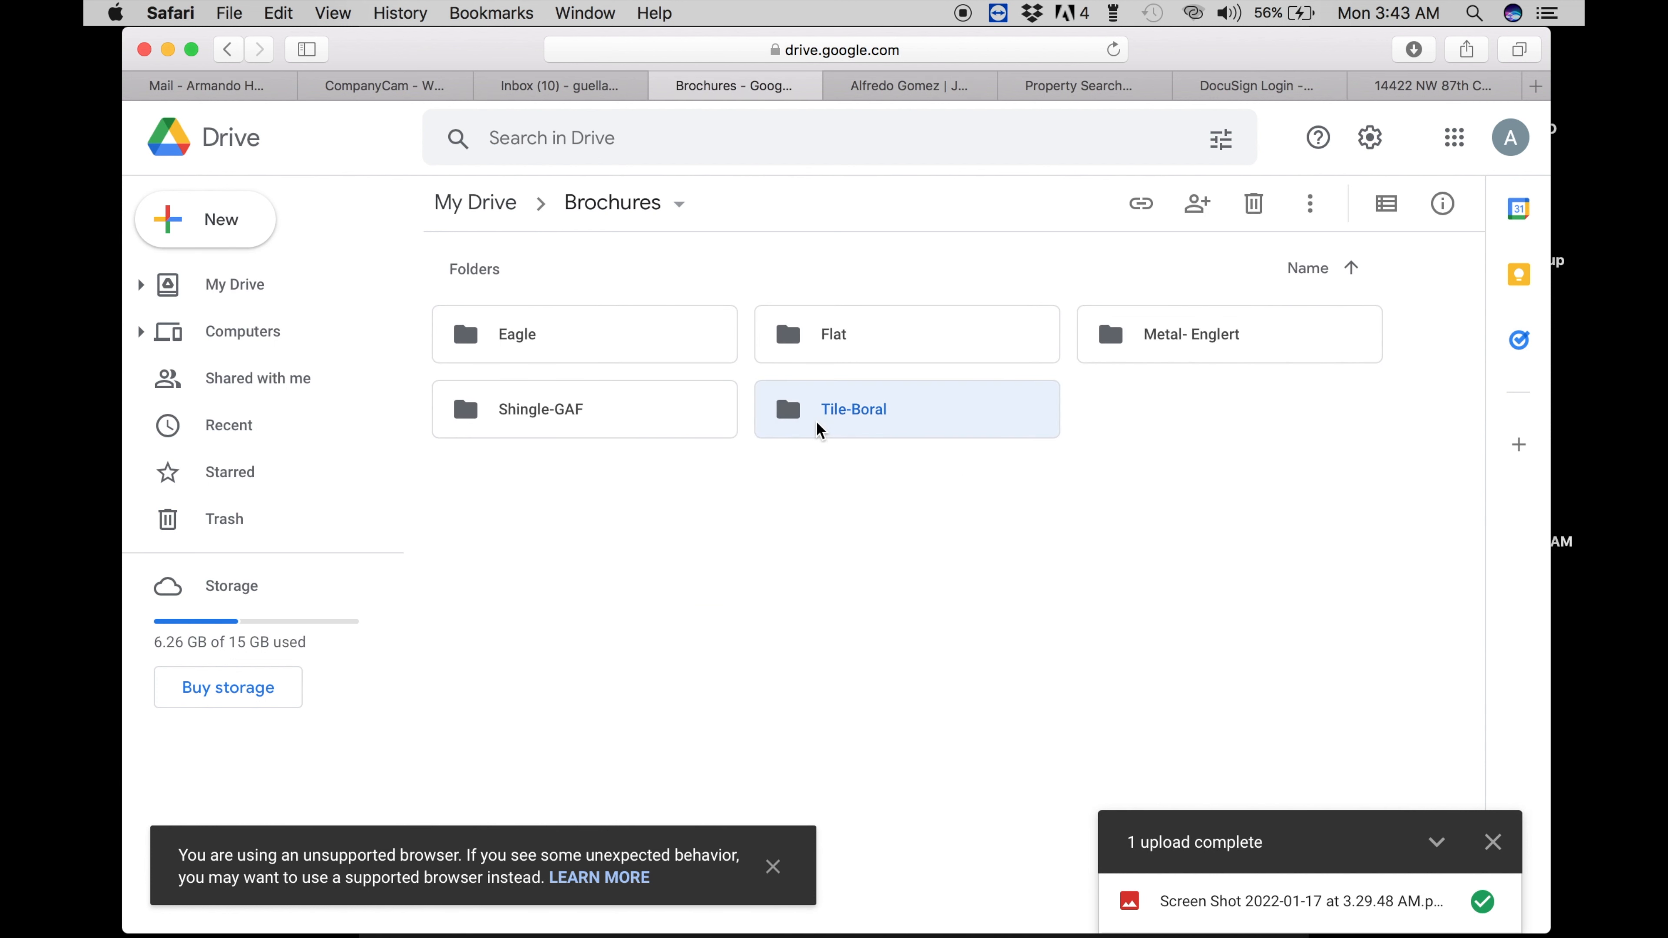
double_click(818, 429)
click(831, 587)
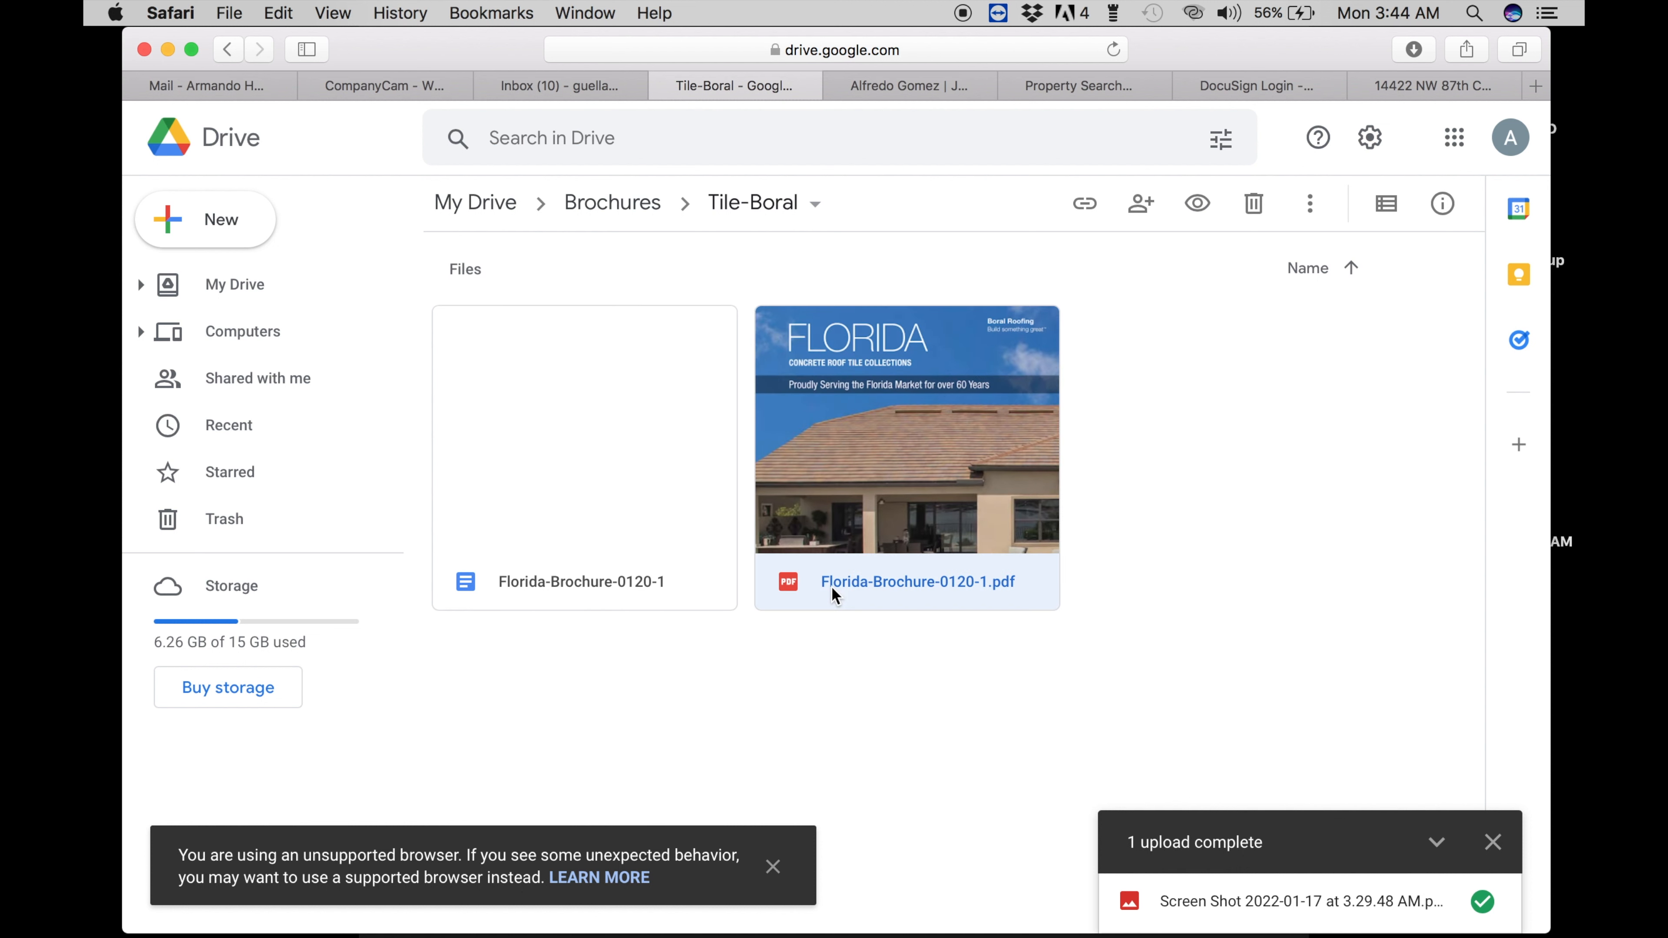
right_click(834, 587)
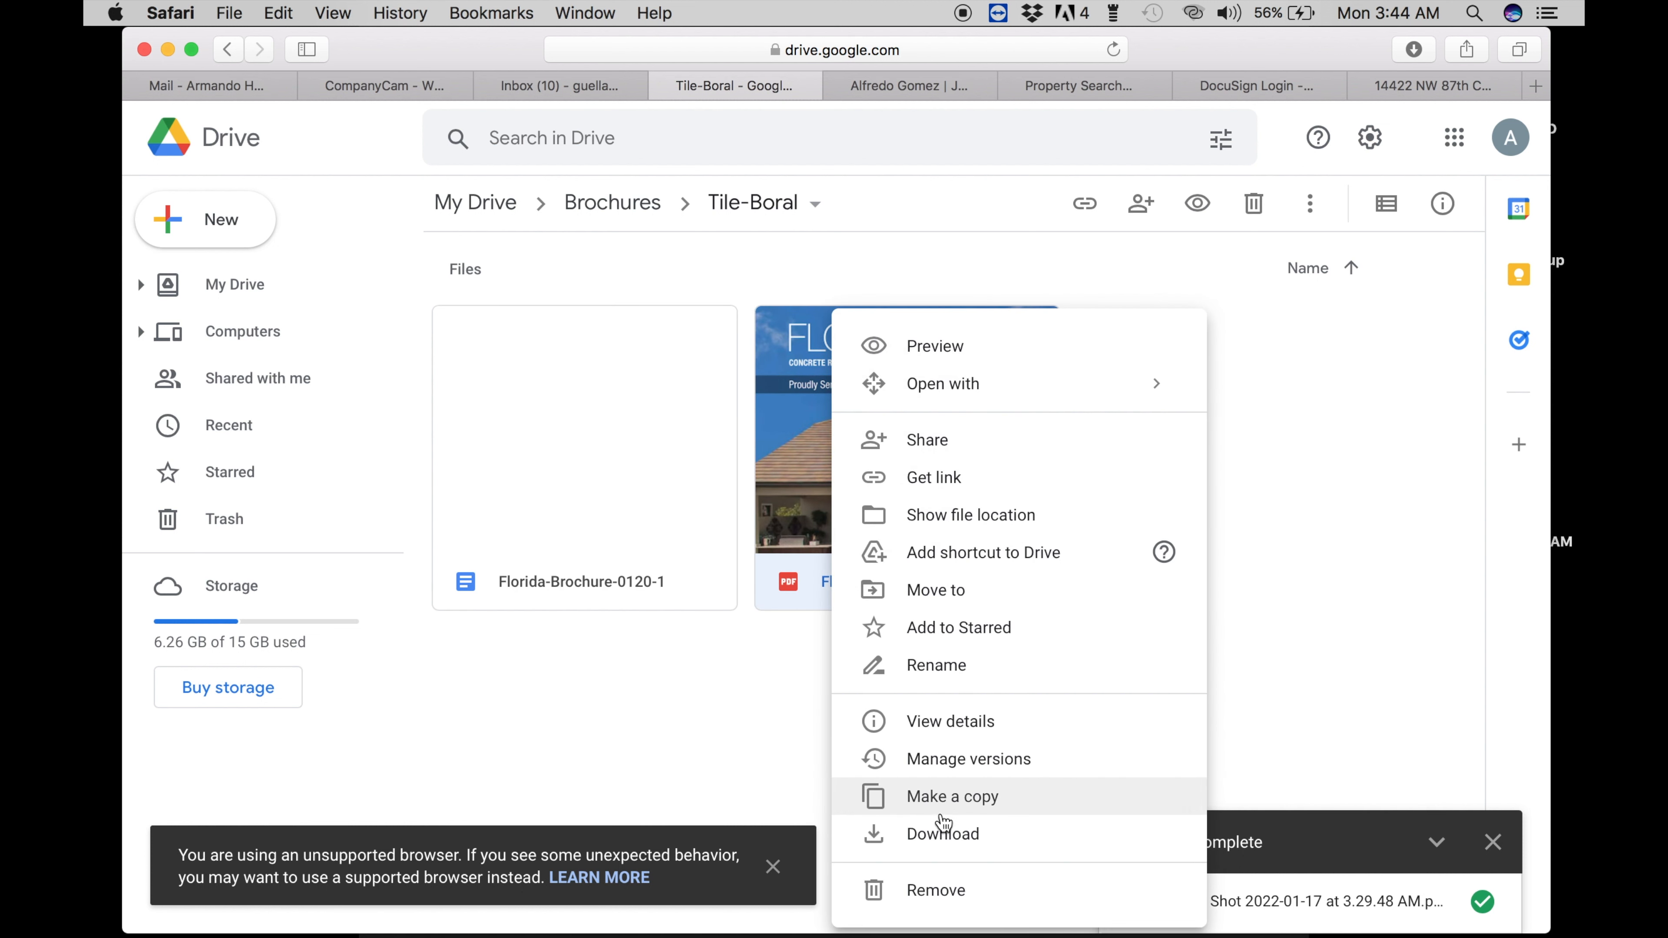
click(943, 836)
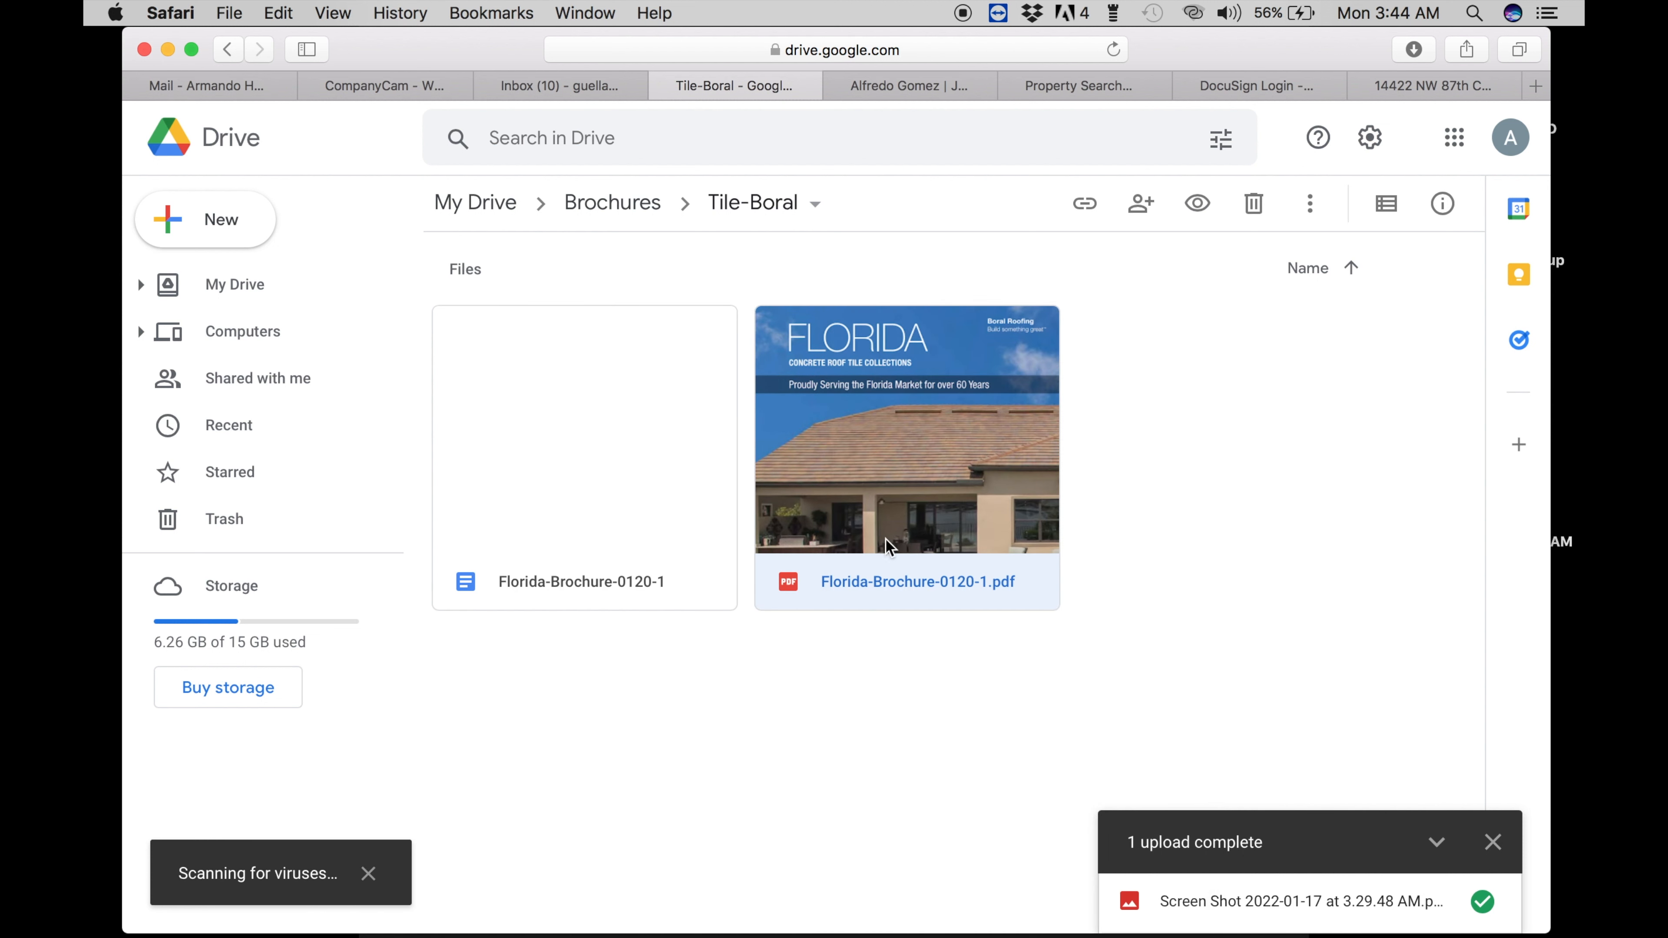
click(646, 204)
double_click(528, 342)
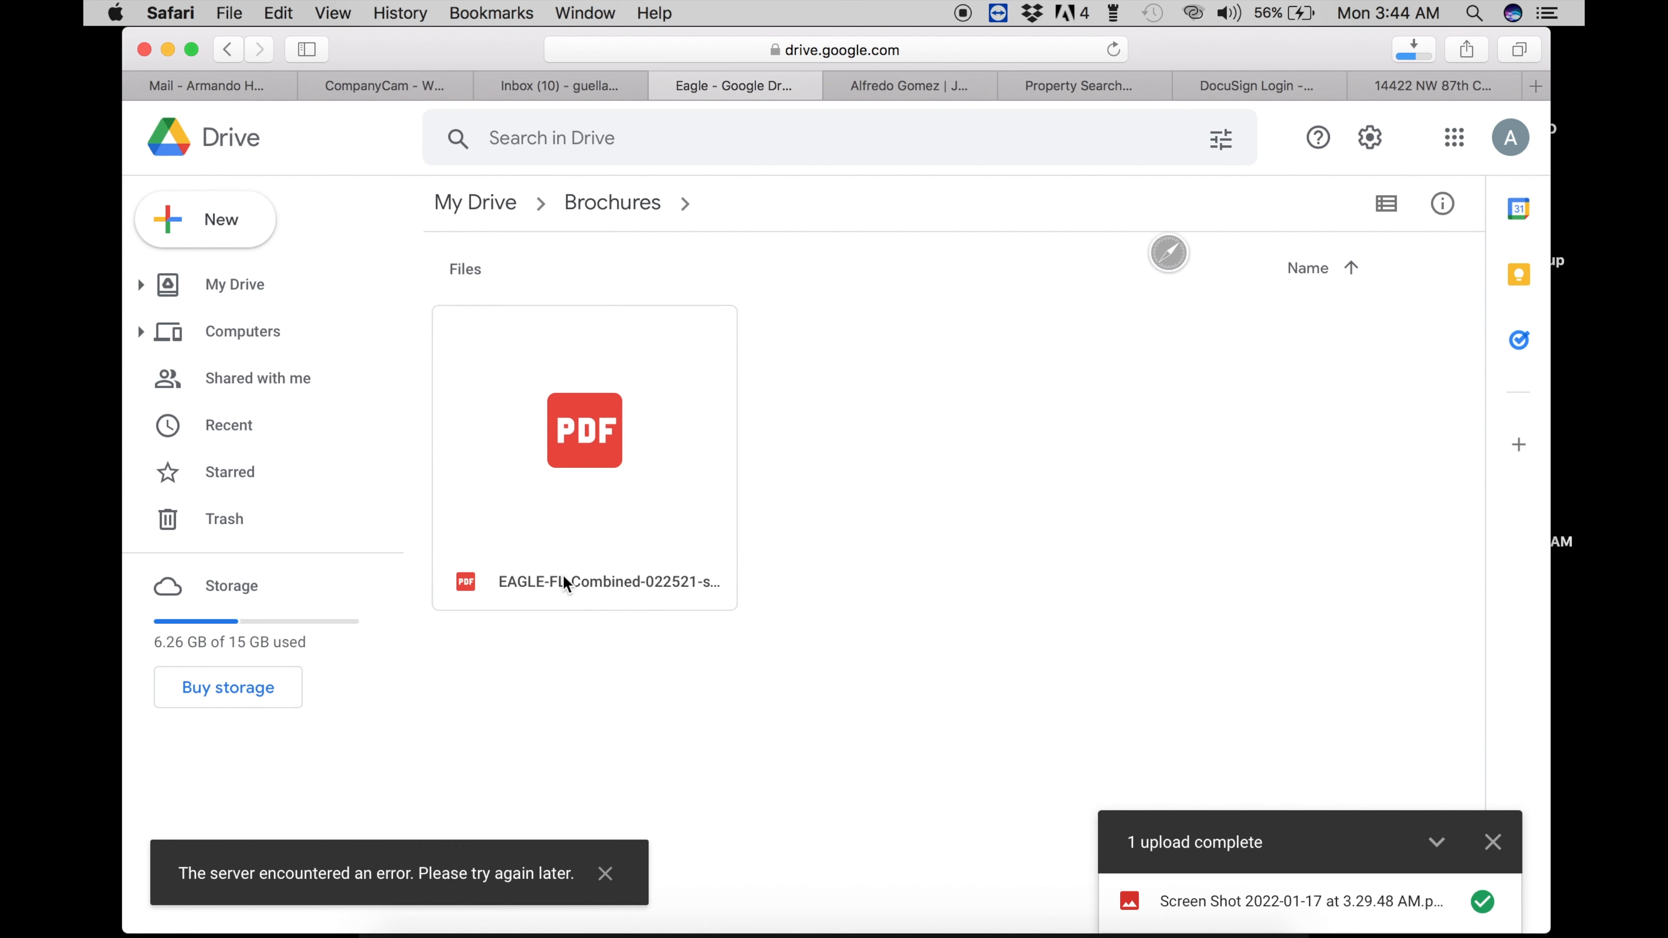
- Clear Safari's downloads list and dismiss the Adobe Acrobat and browser warning popups
click(1412, 50)
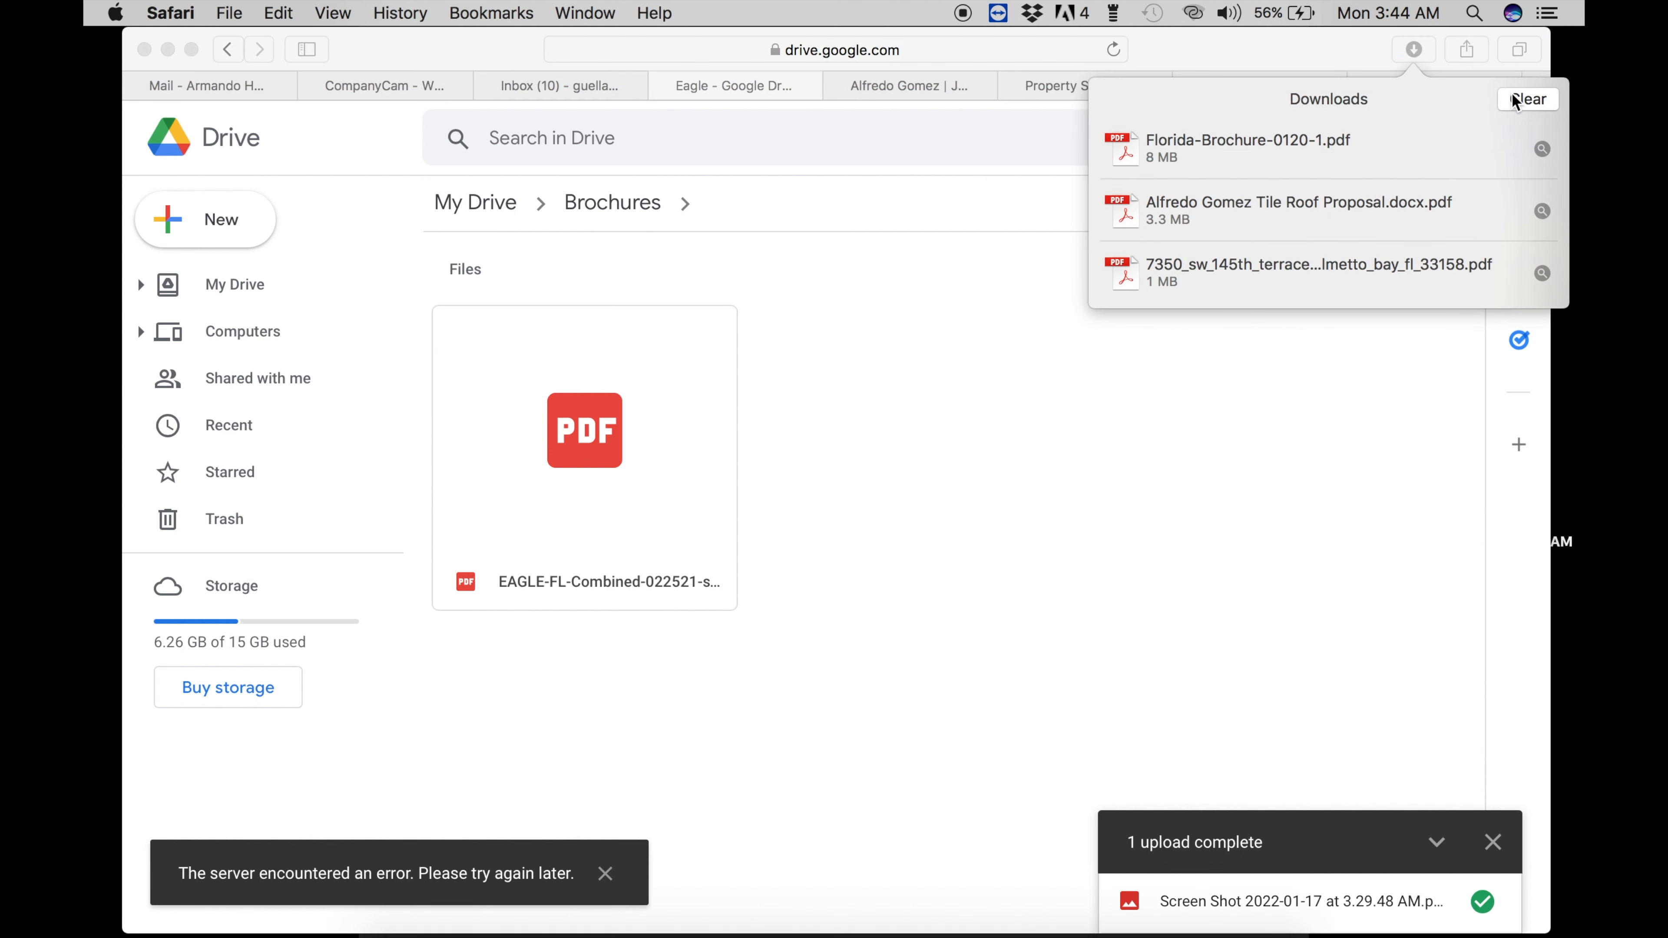
click(1517, 98)
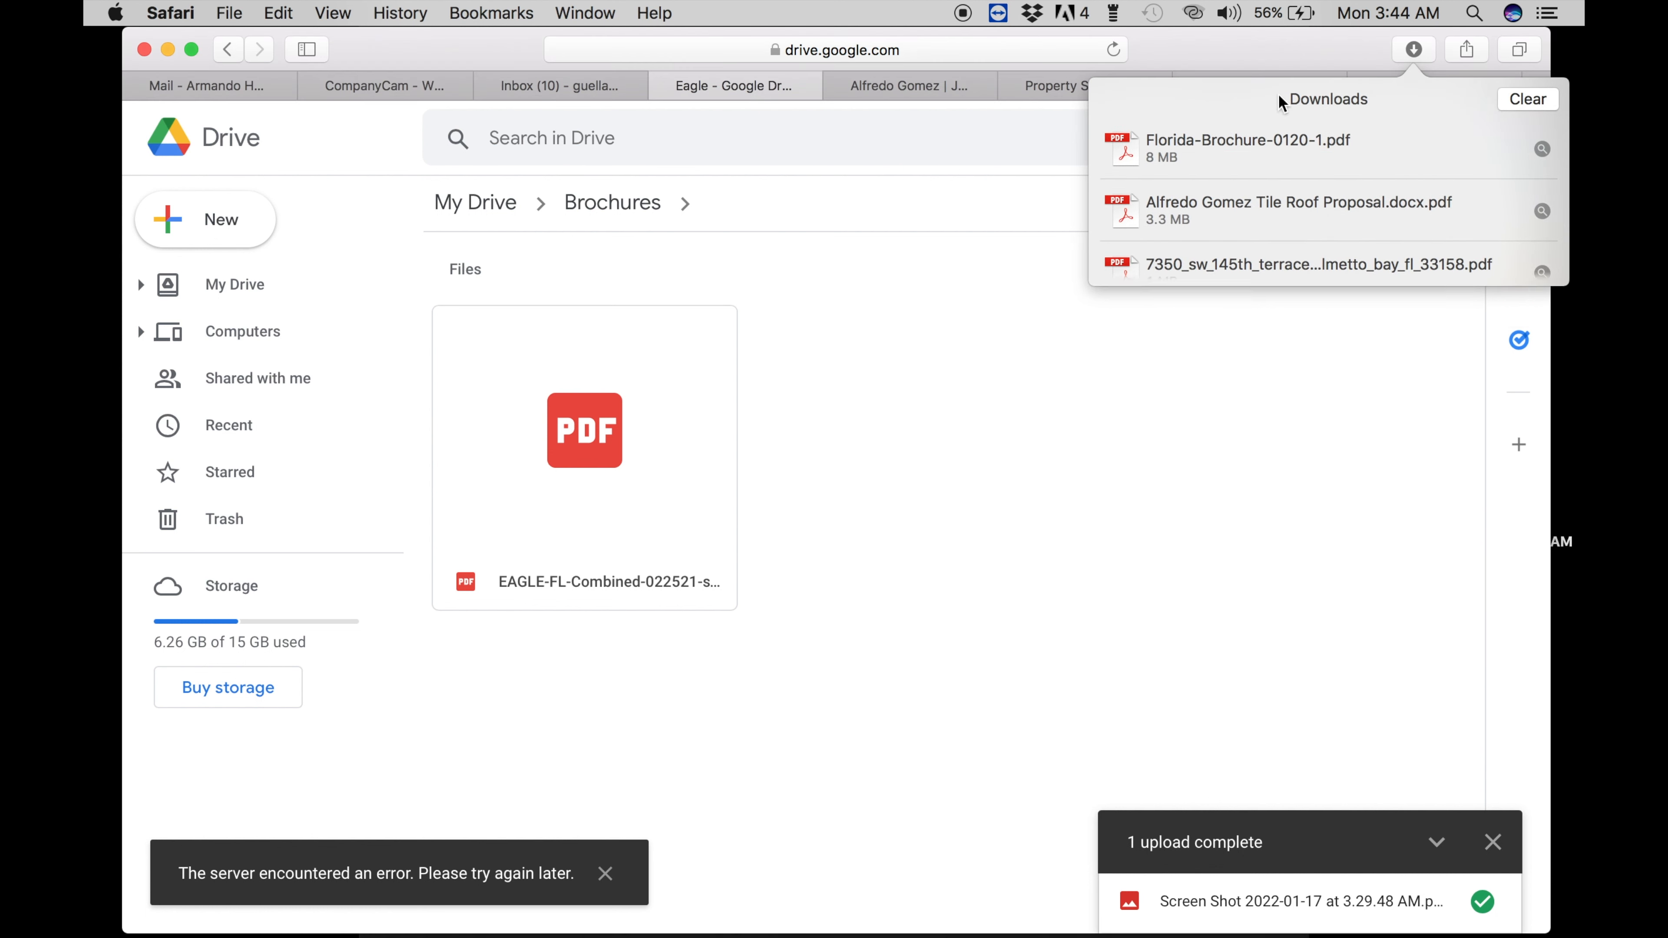
click(520, 530)
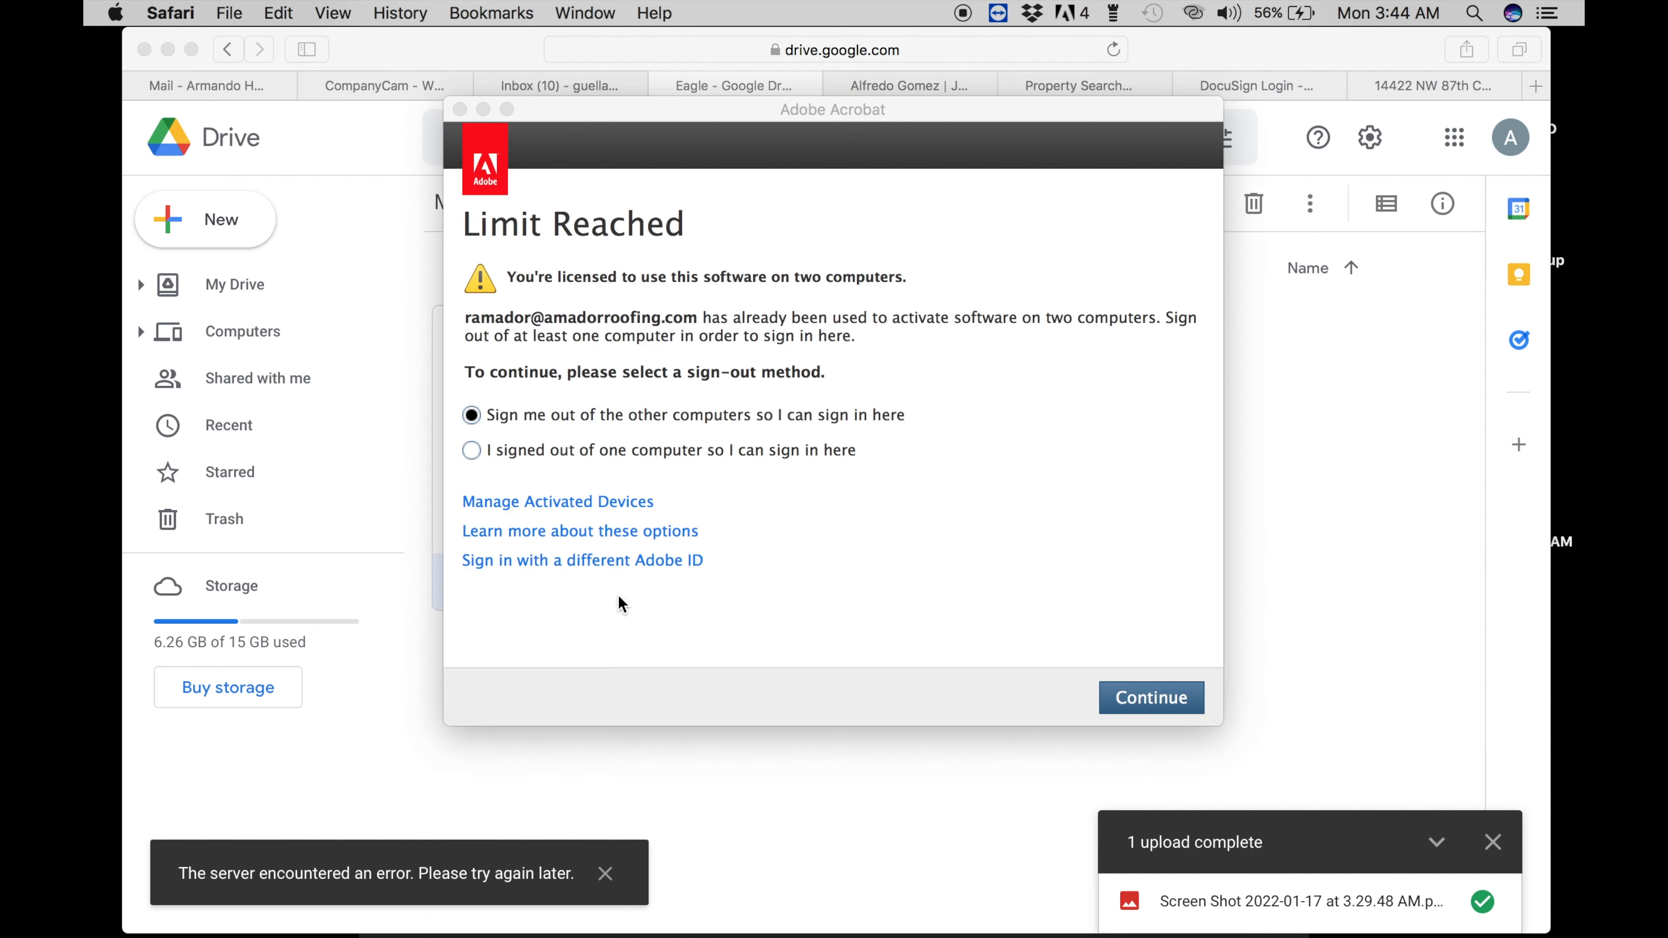
click(460, 109)
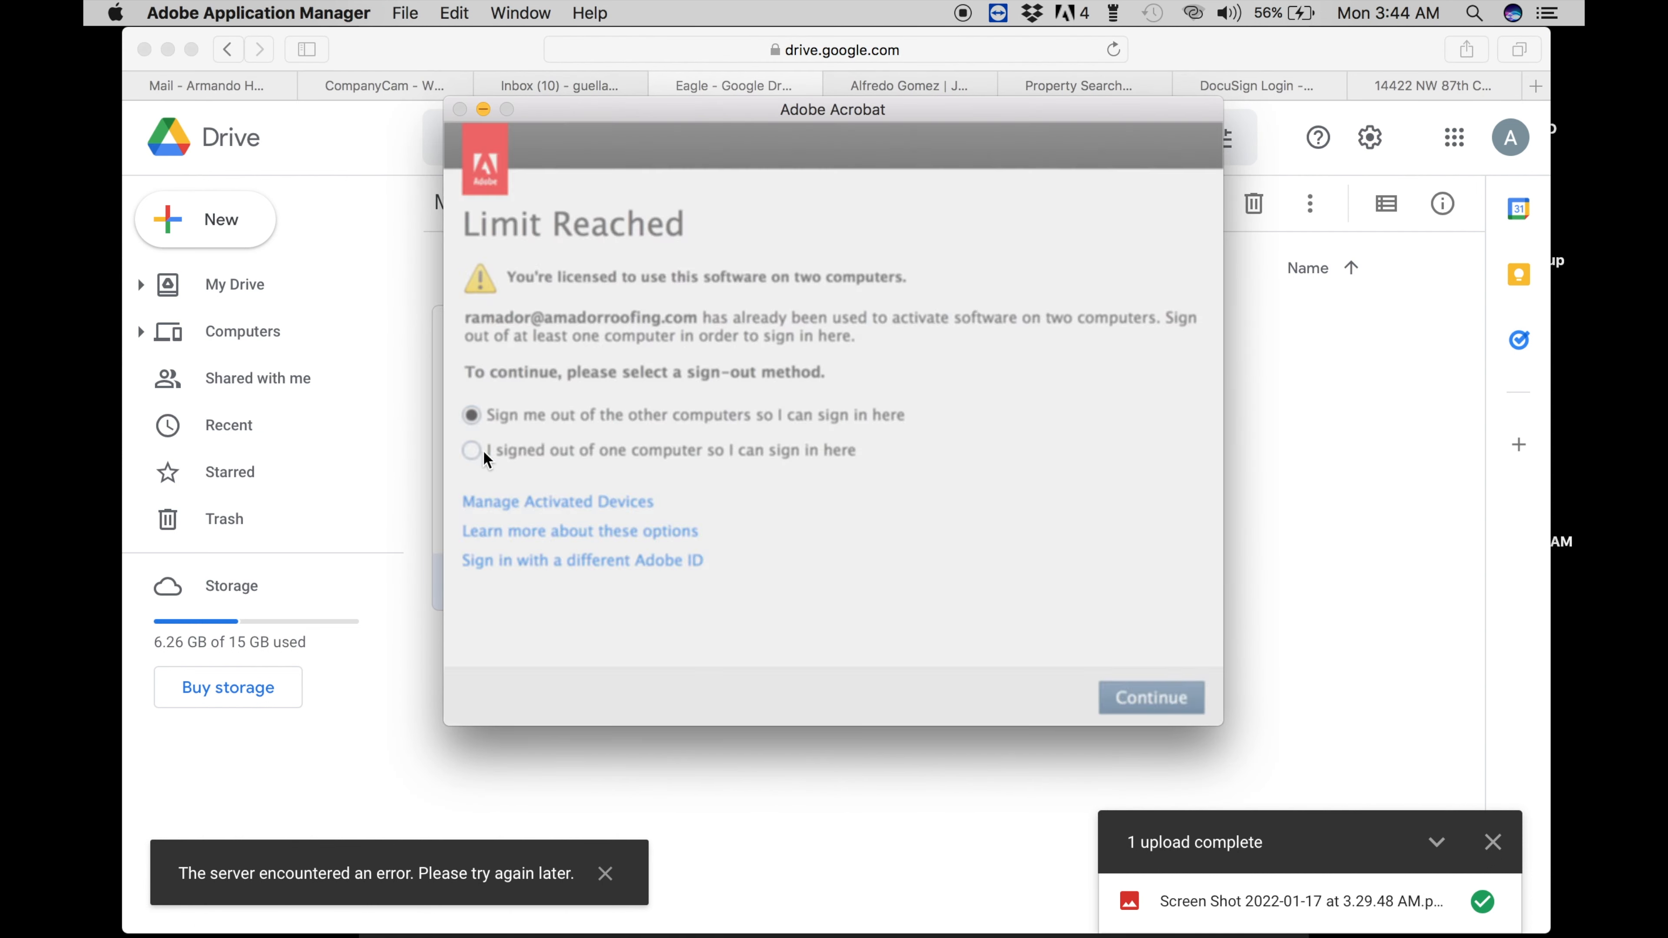
click(949, 503)
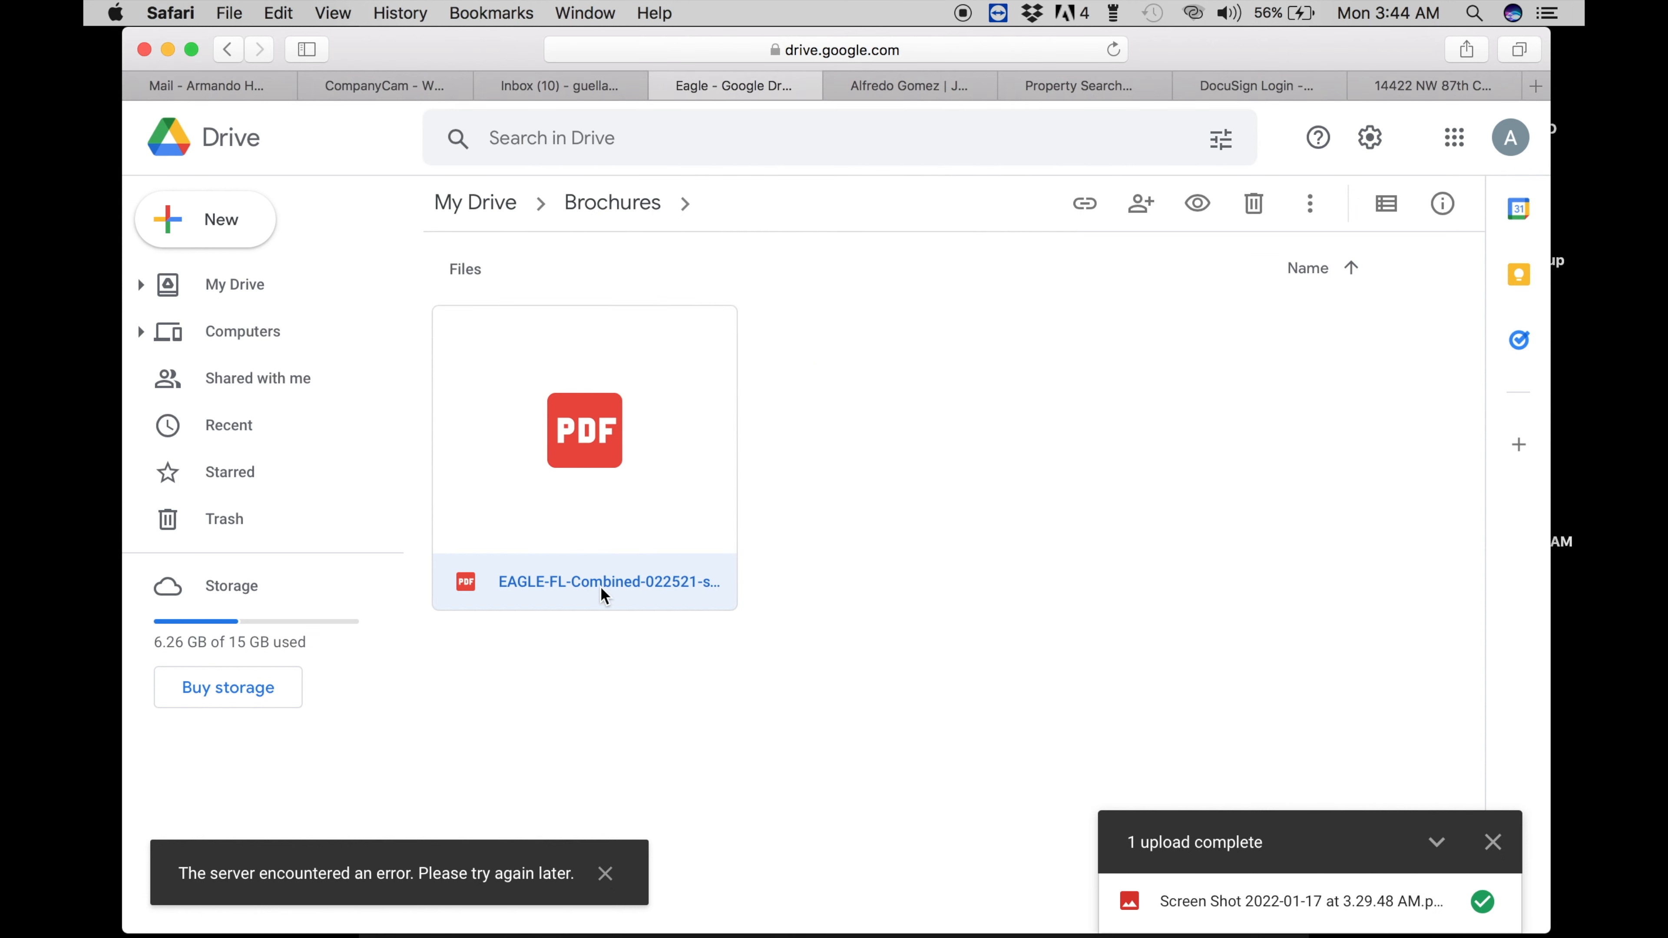
click(604, 875)
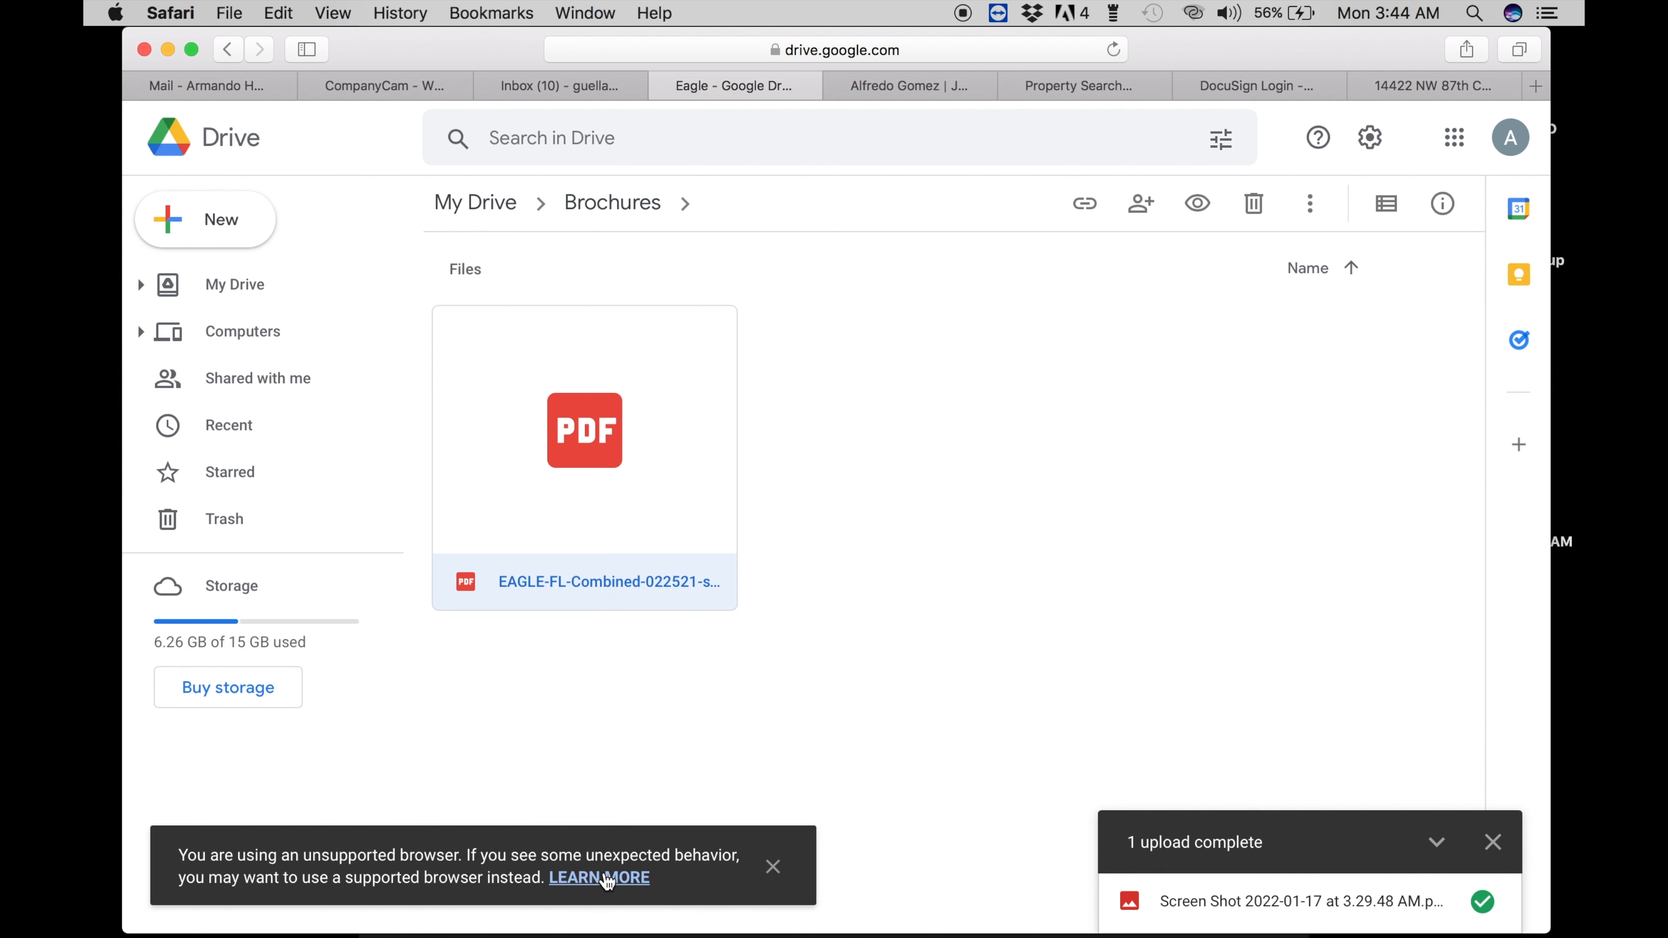
click(772, 868)
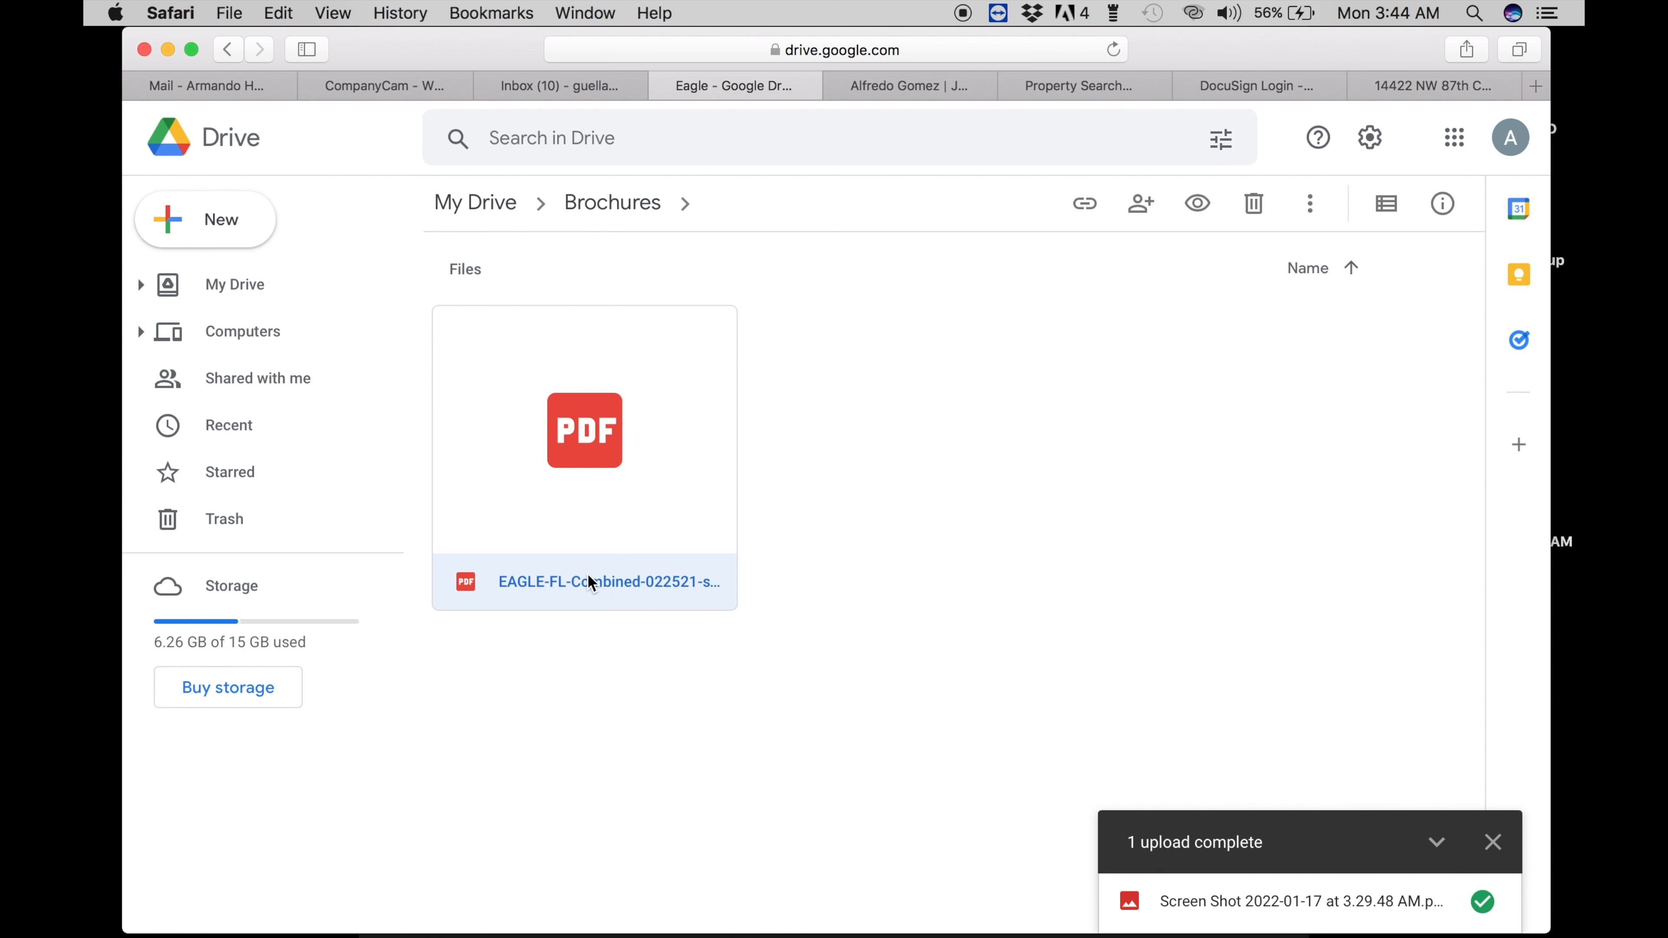
- Download EAGLE-FL-Combined-022521-singles-4.pdf from the Eagle brochures folder
click(589, 575)
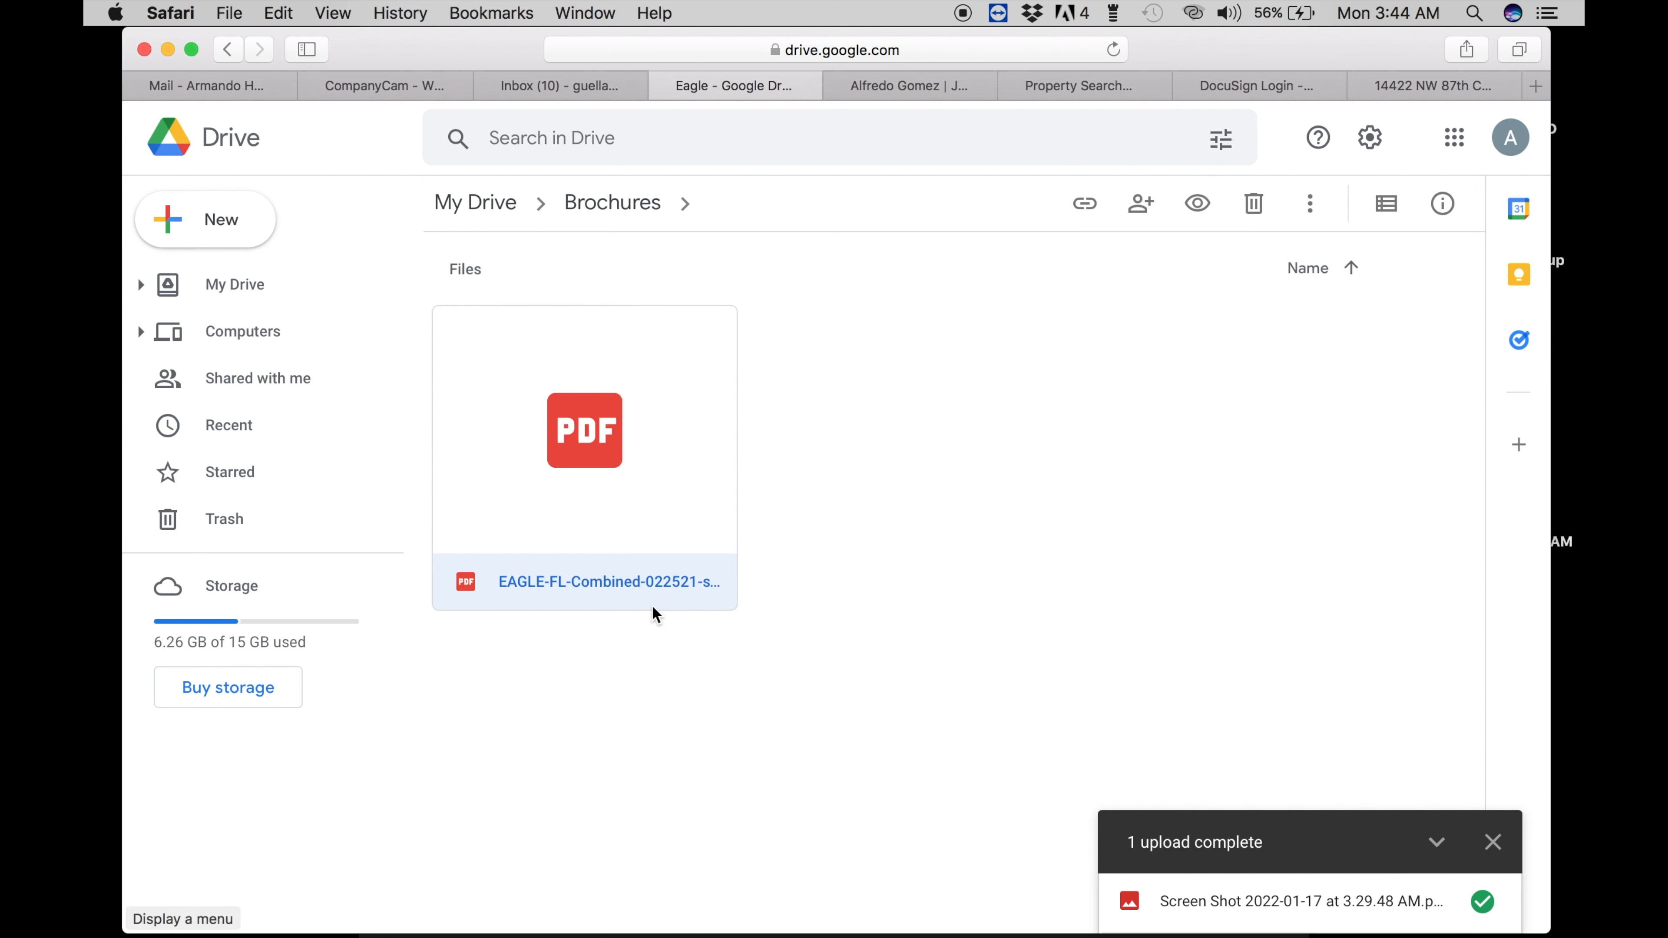
click(647, 578)
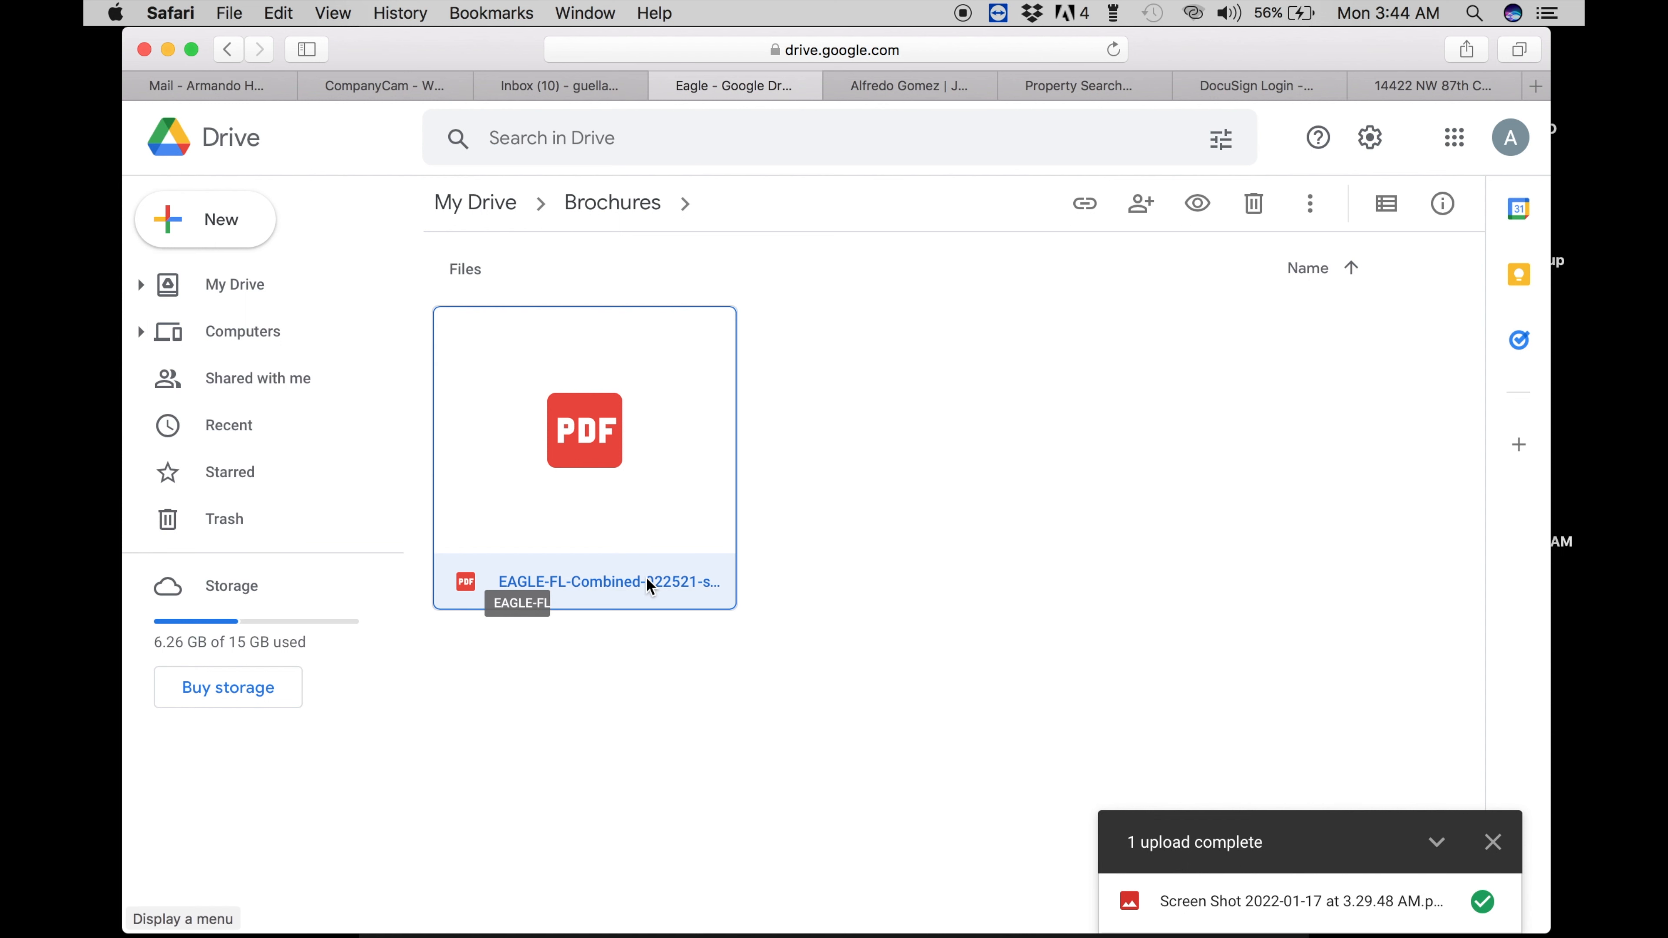
scroll(1517, 848, down, 1)
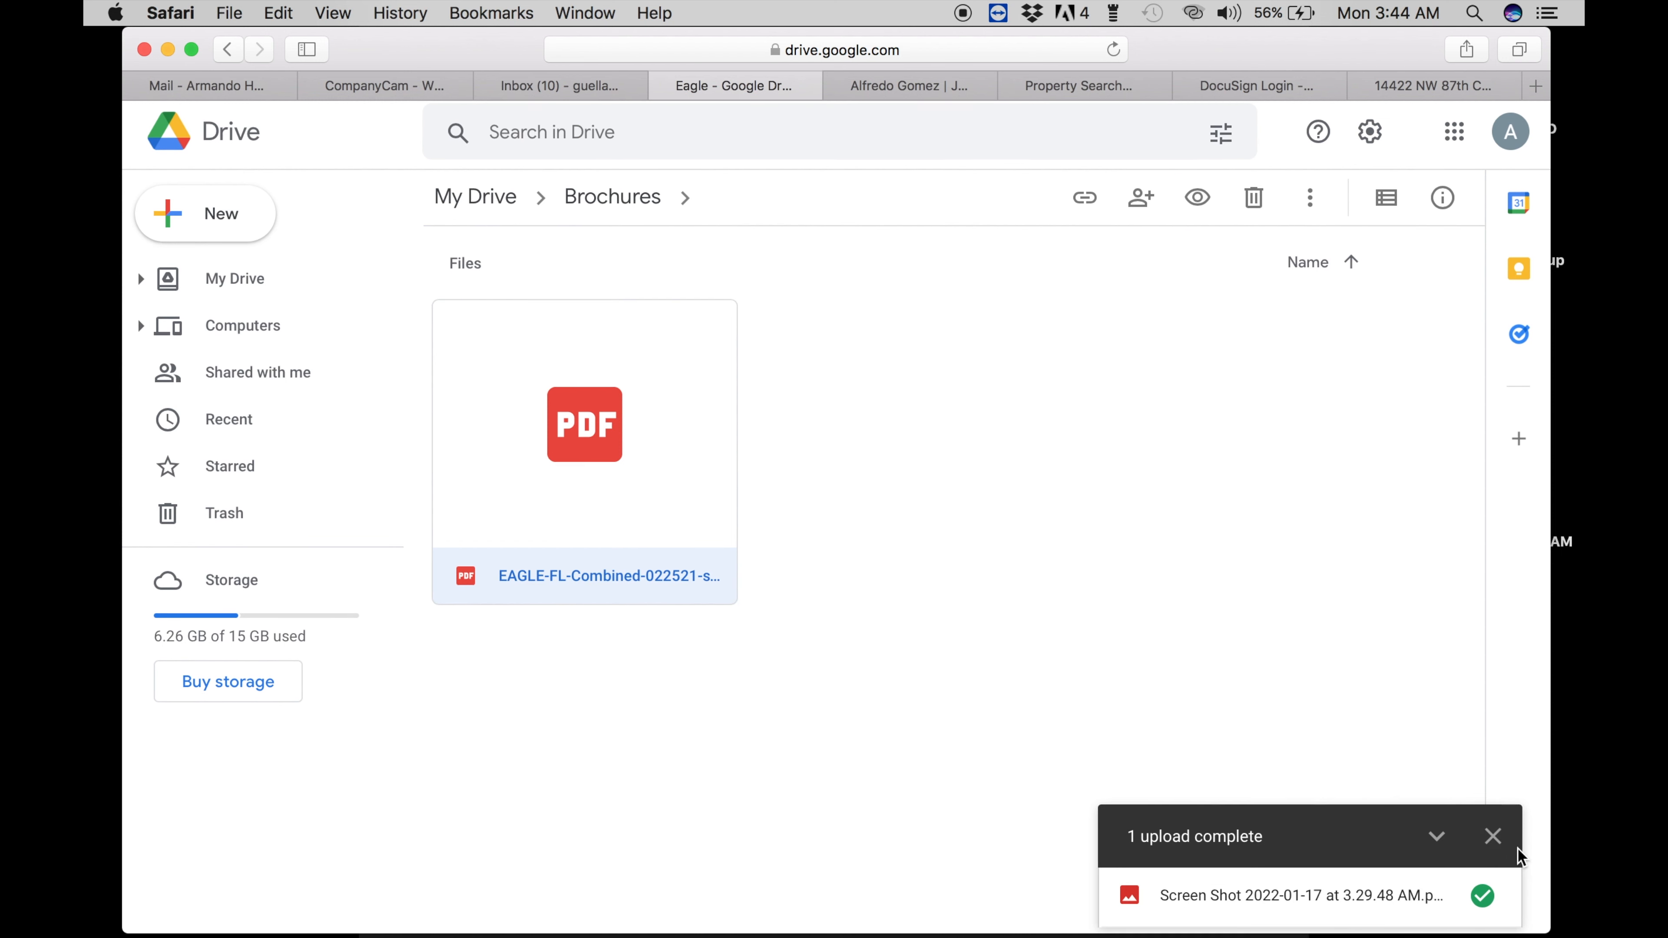
click(1493, 837)
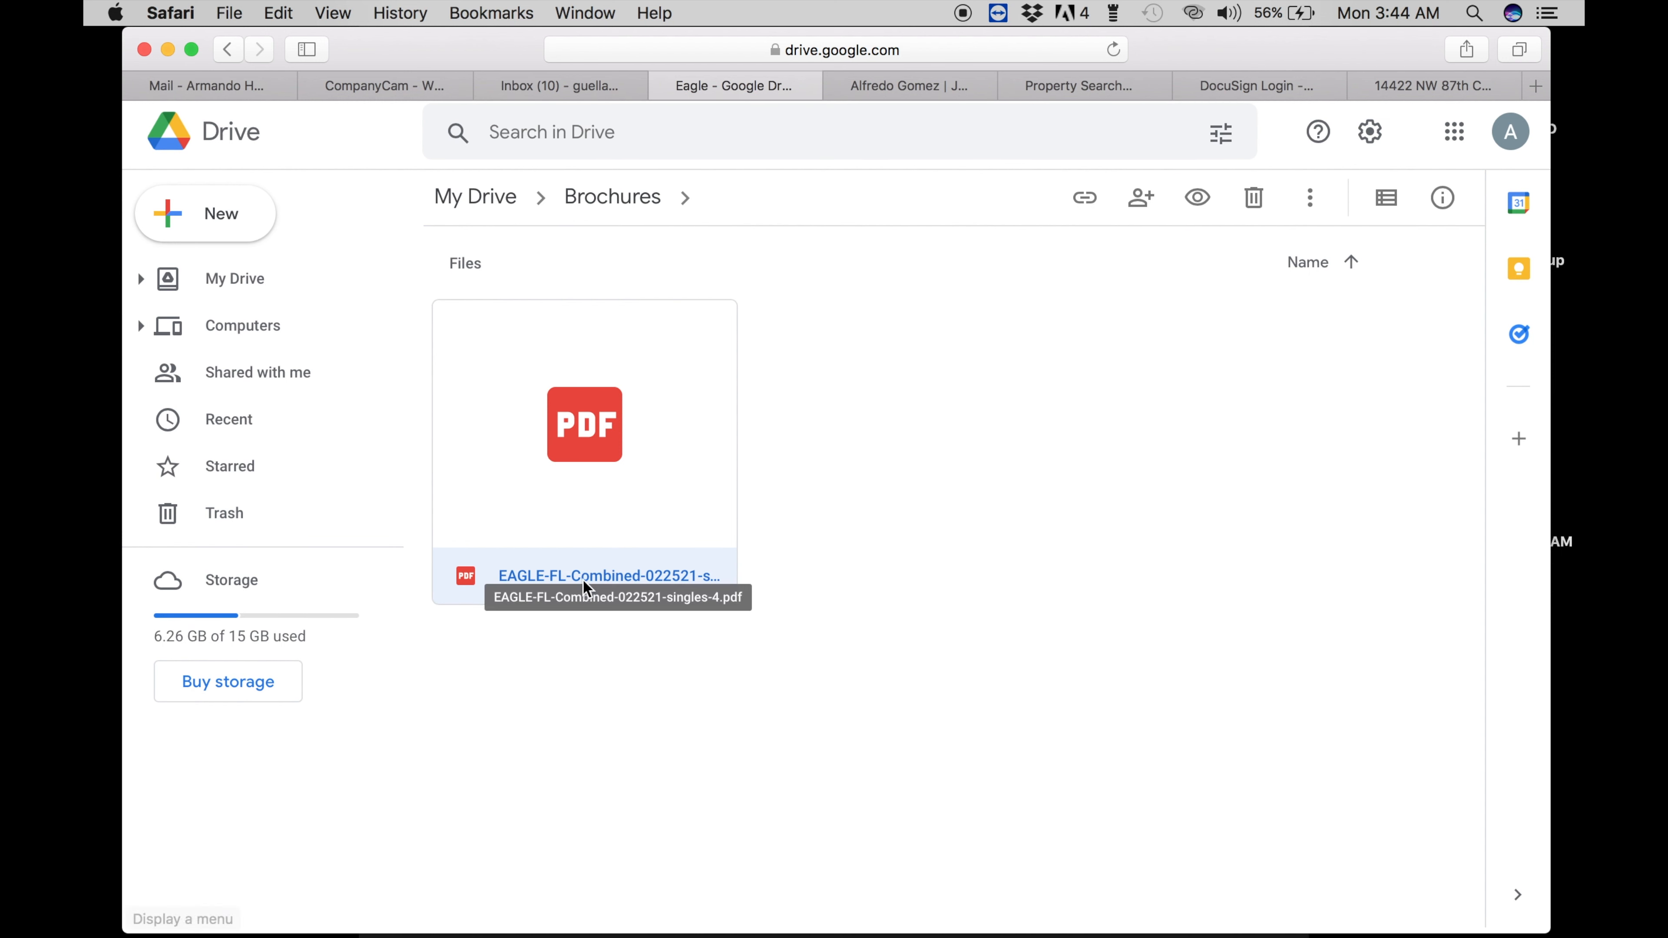
double_click(623, 538)
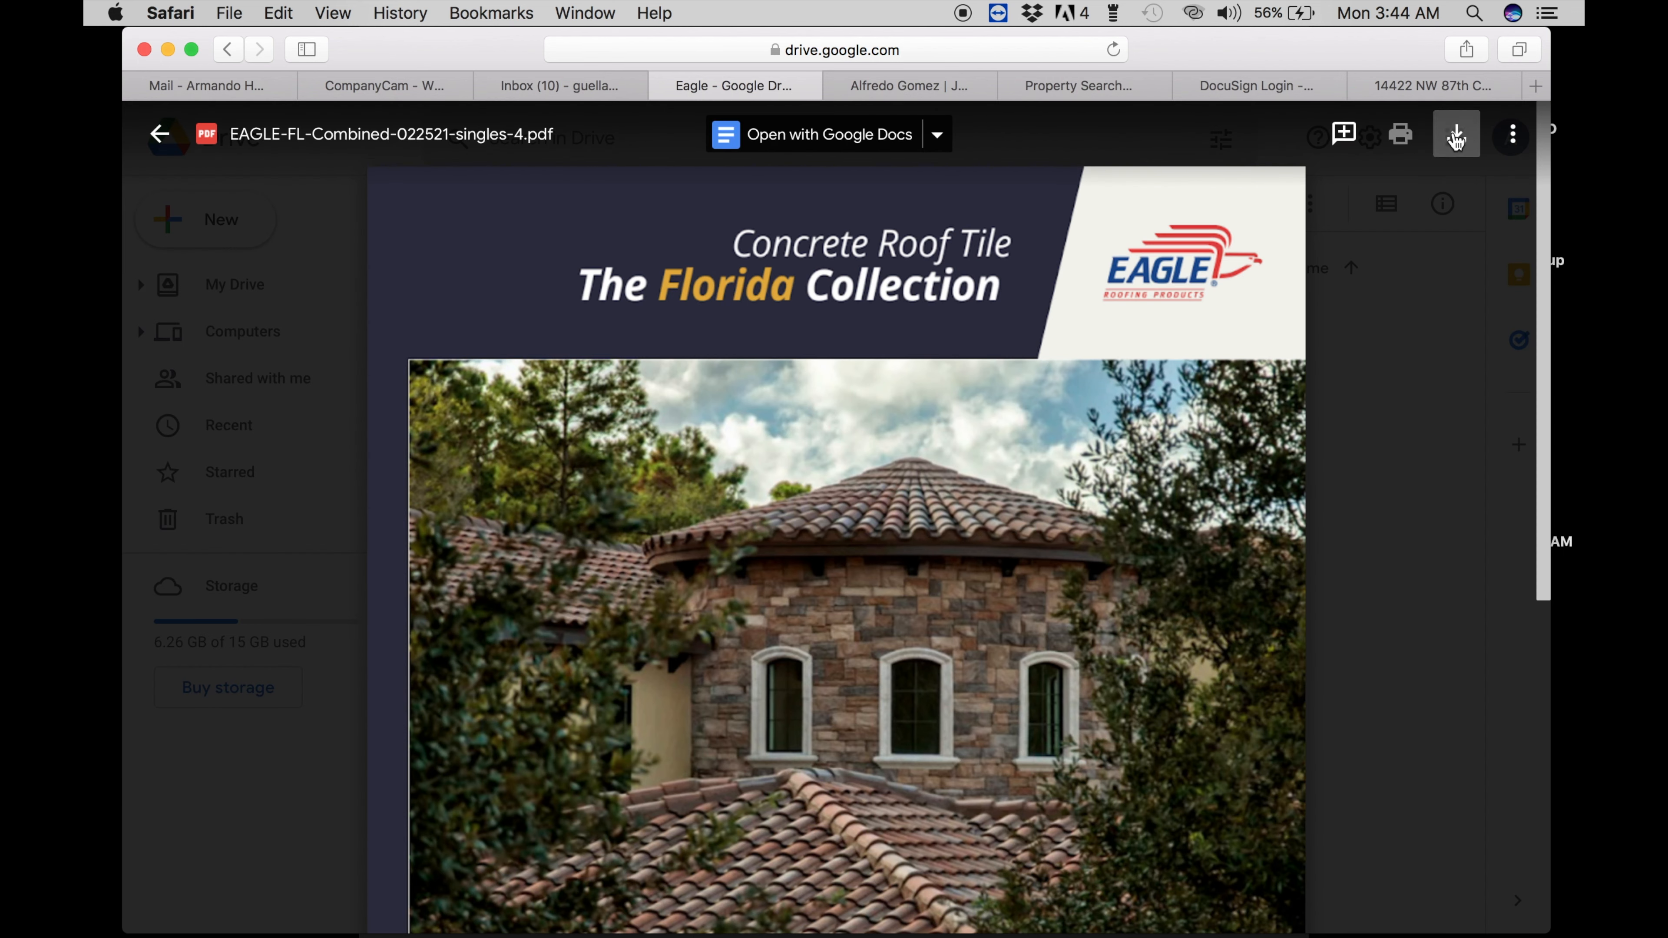
click(1457, 134)
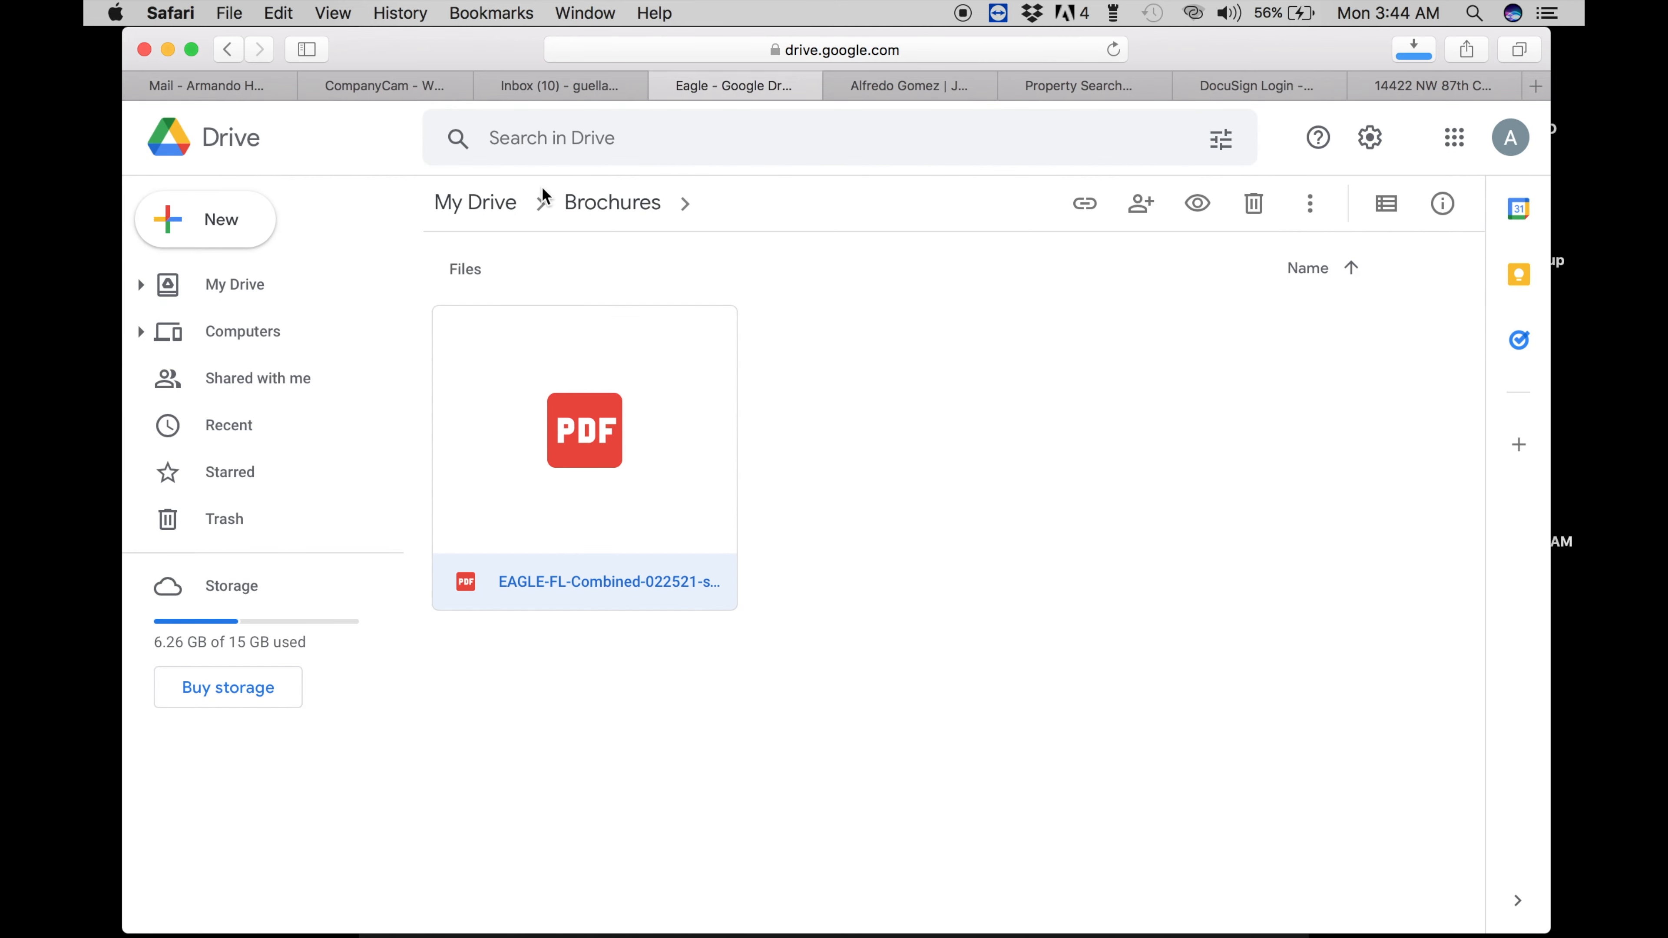
- Browse to CLIENTS › JANUARY 2022 › week 2 and open the client's project folder
click(501, 205)
click(513, 207)
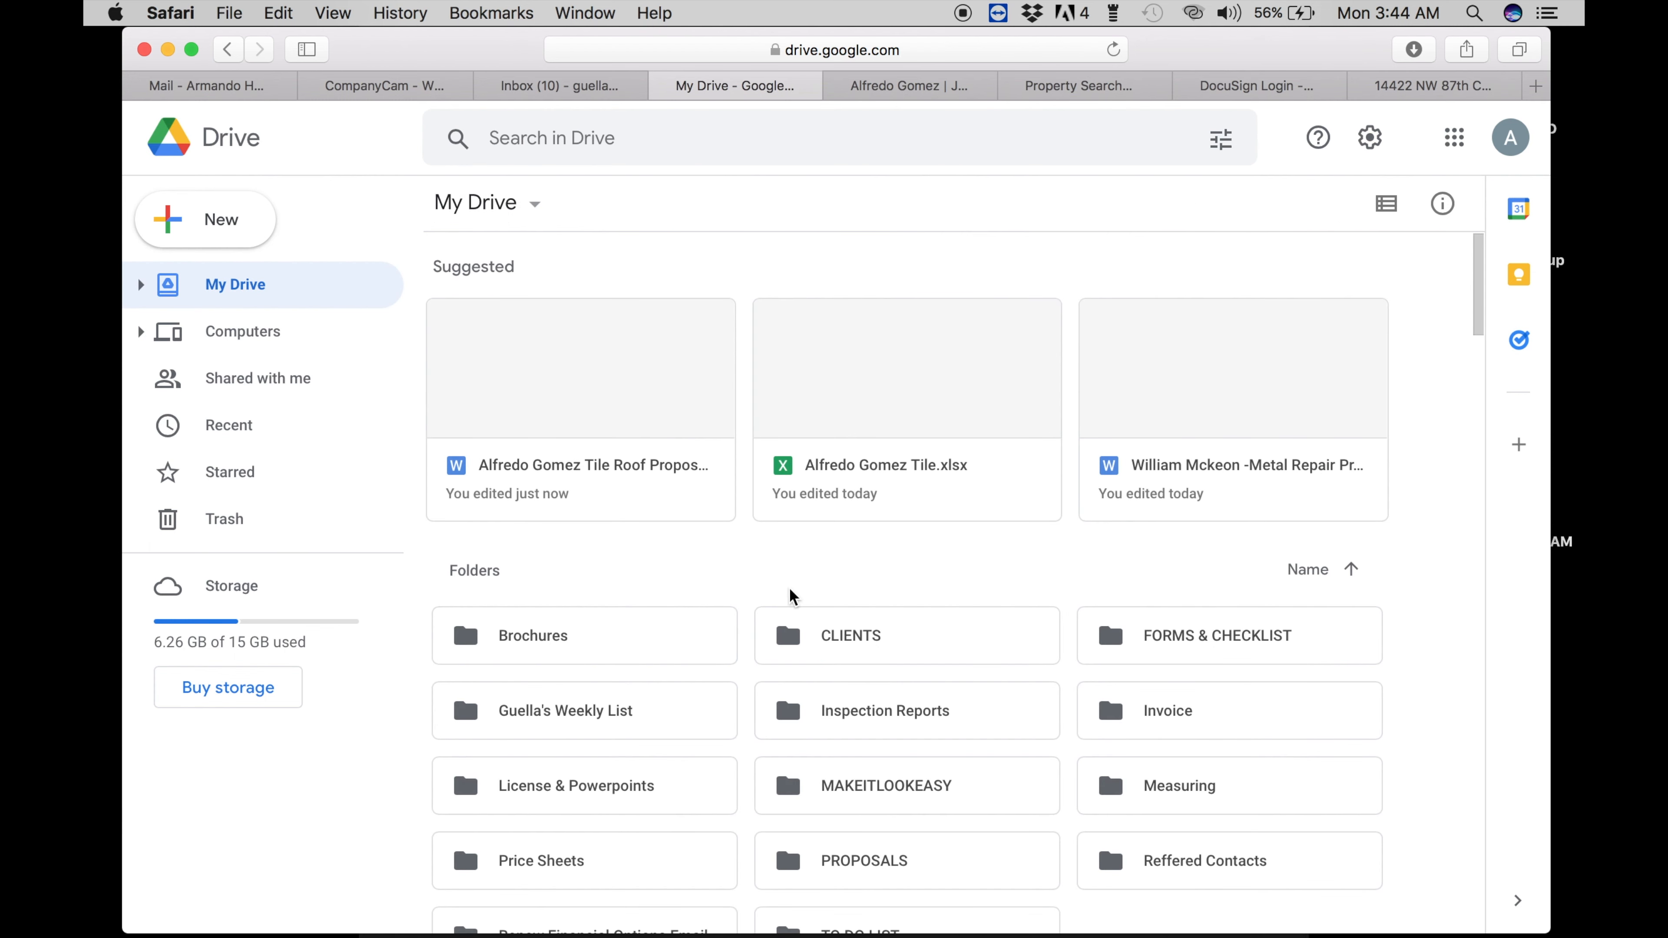
double_click(834, 632)
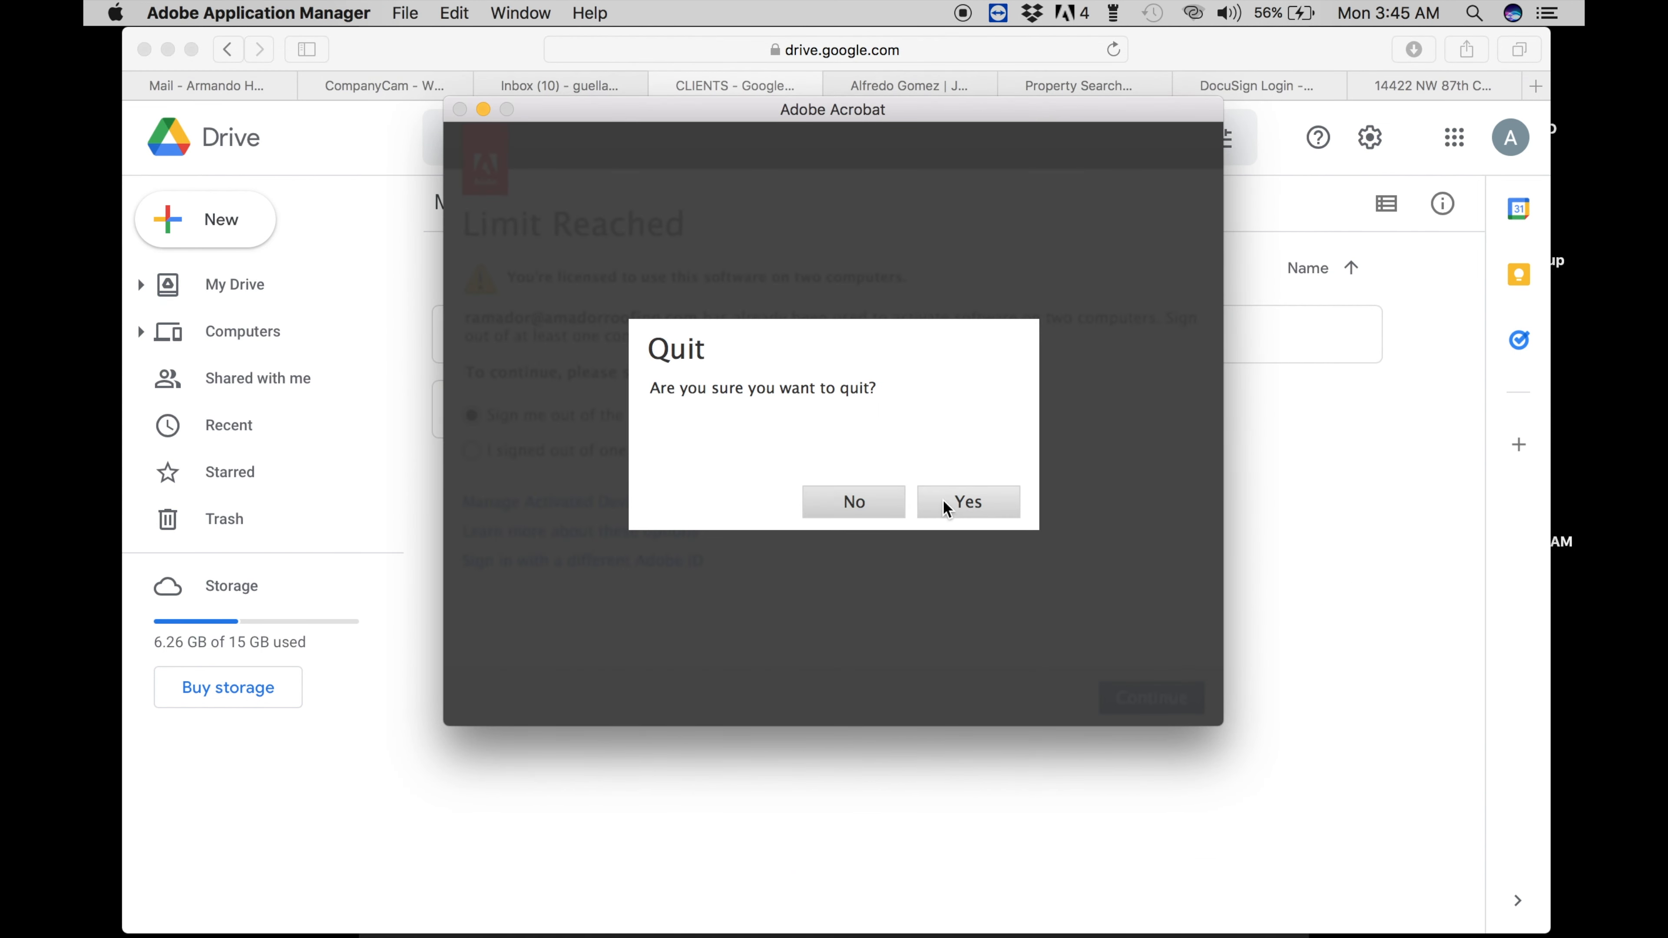
click(945, 509)
double_click(835, 350)
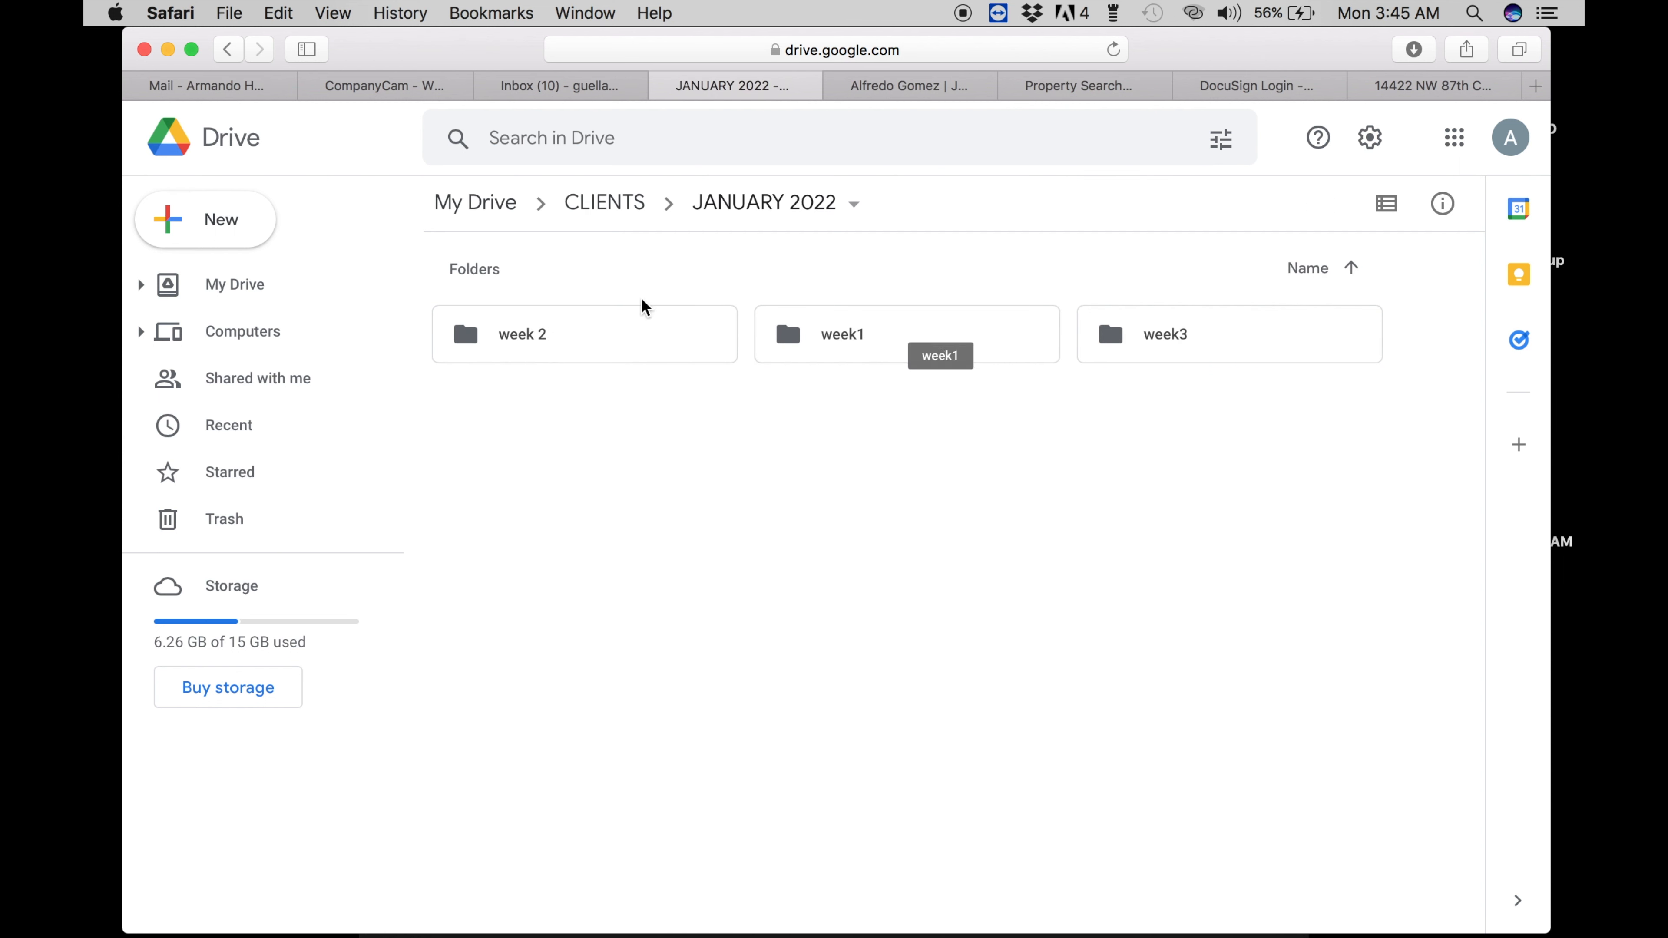
double_click(625, 332)
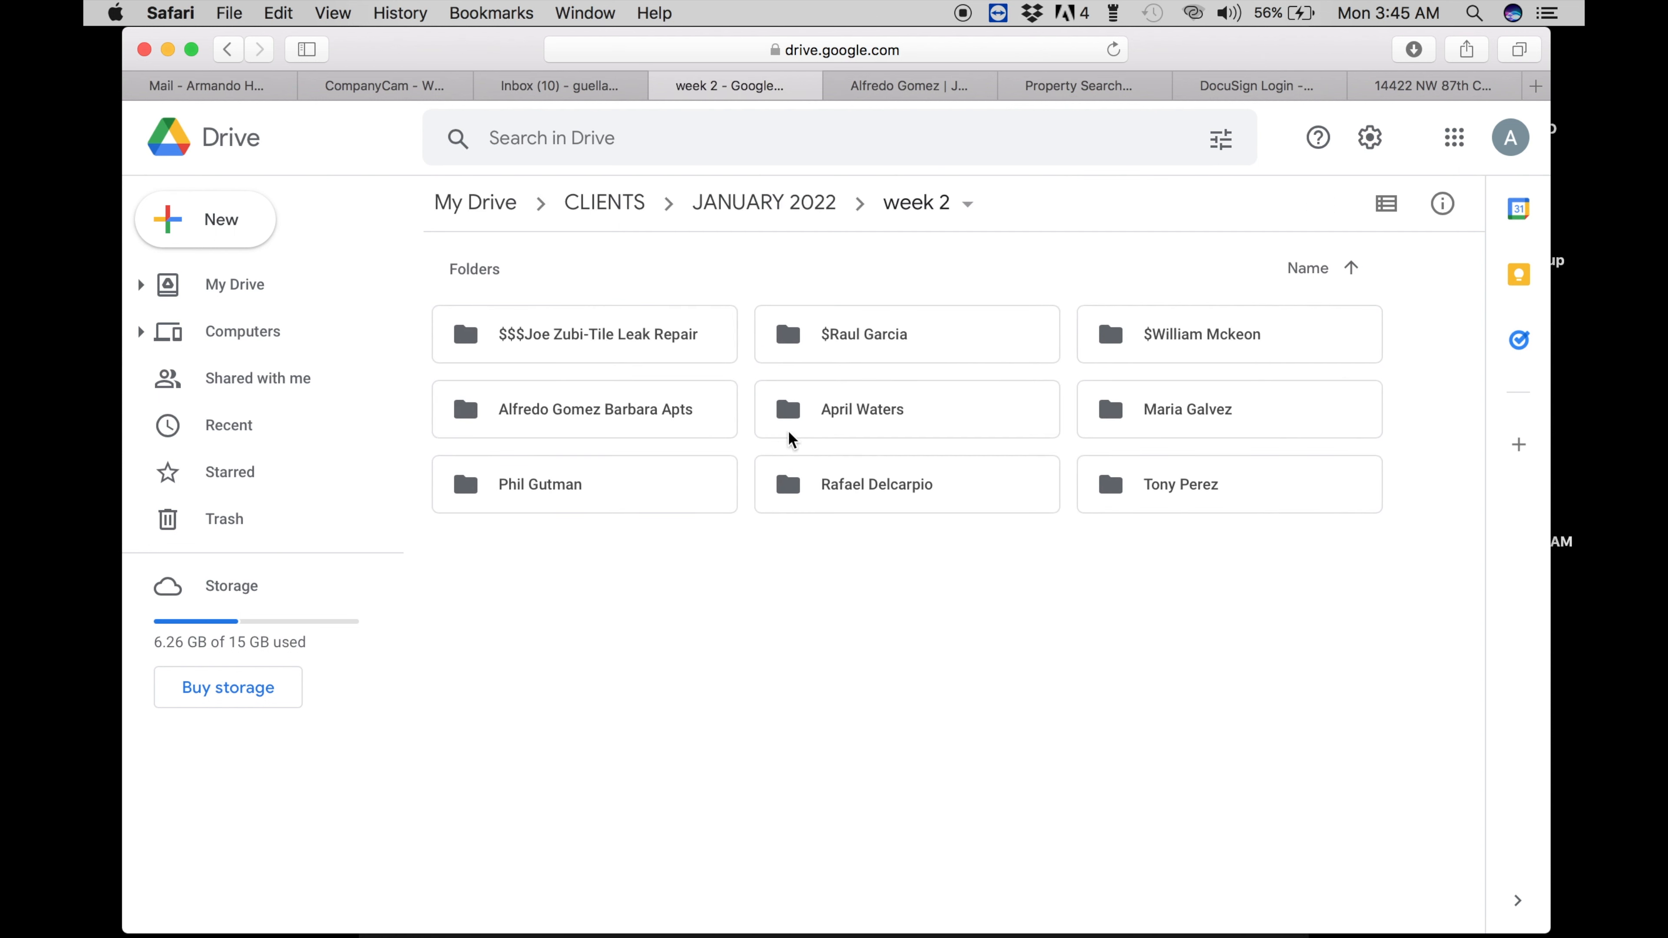
double_click(660, 426)
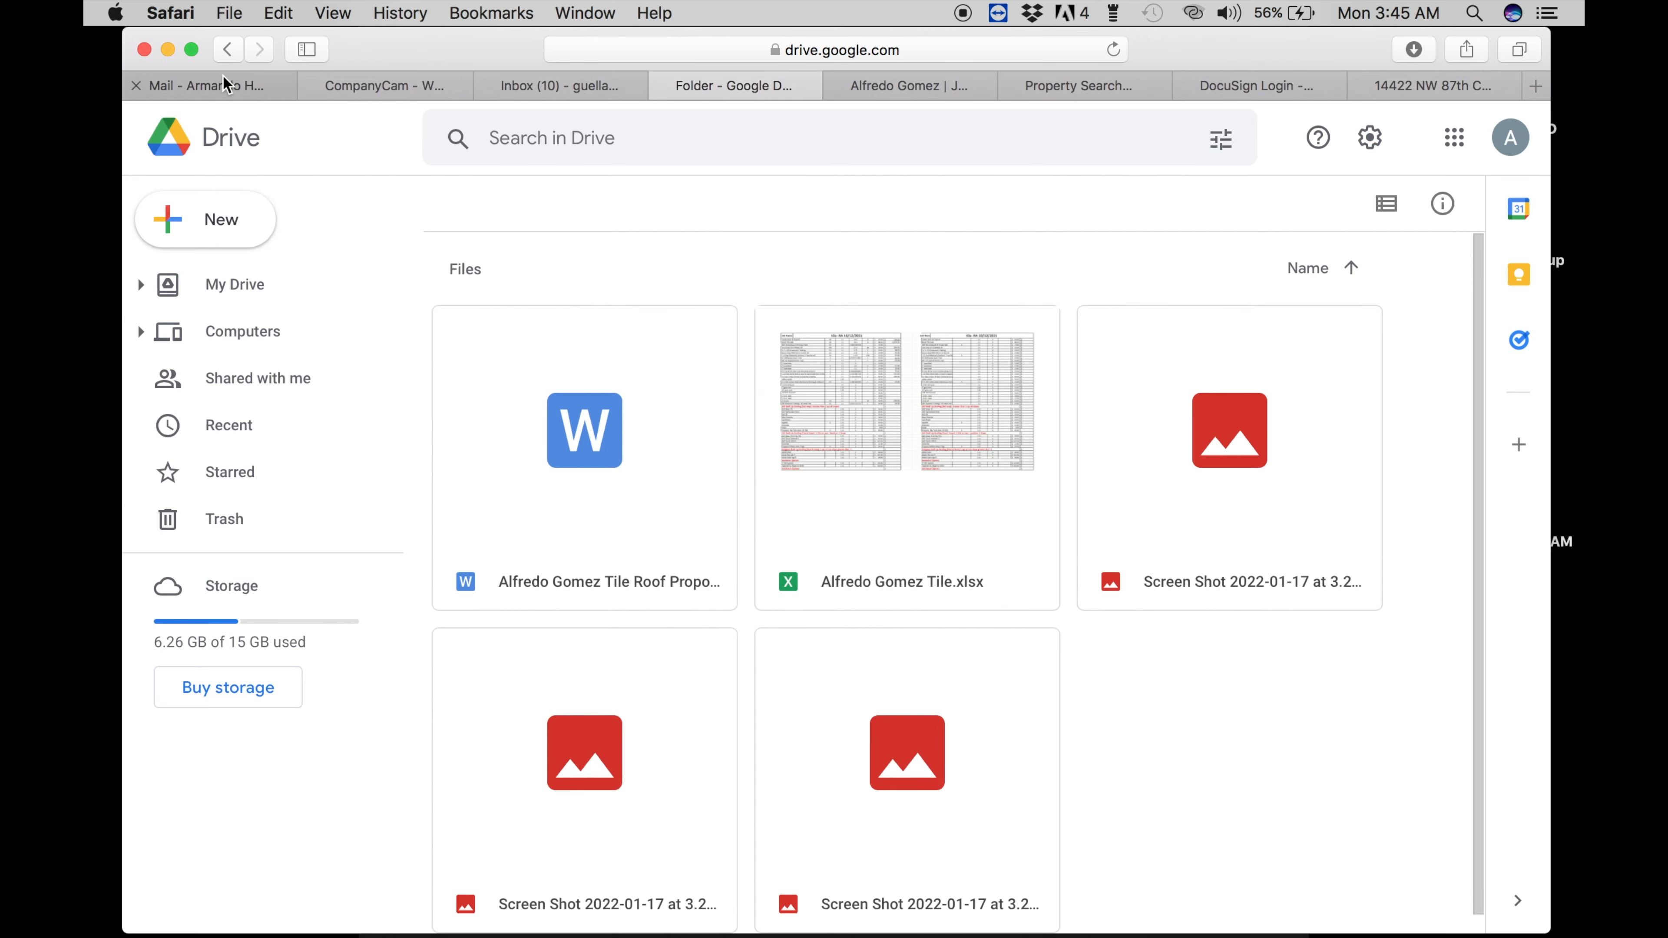
click(282, 86)
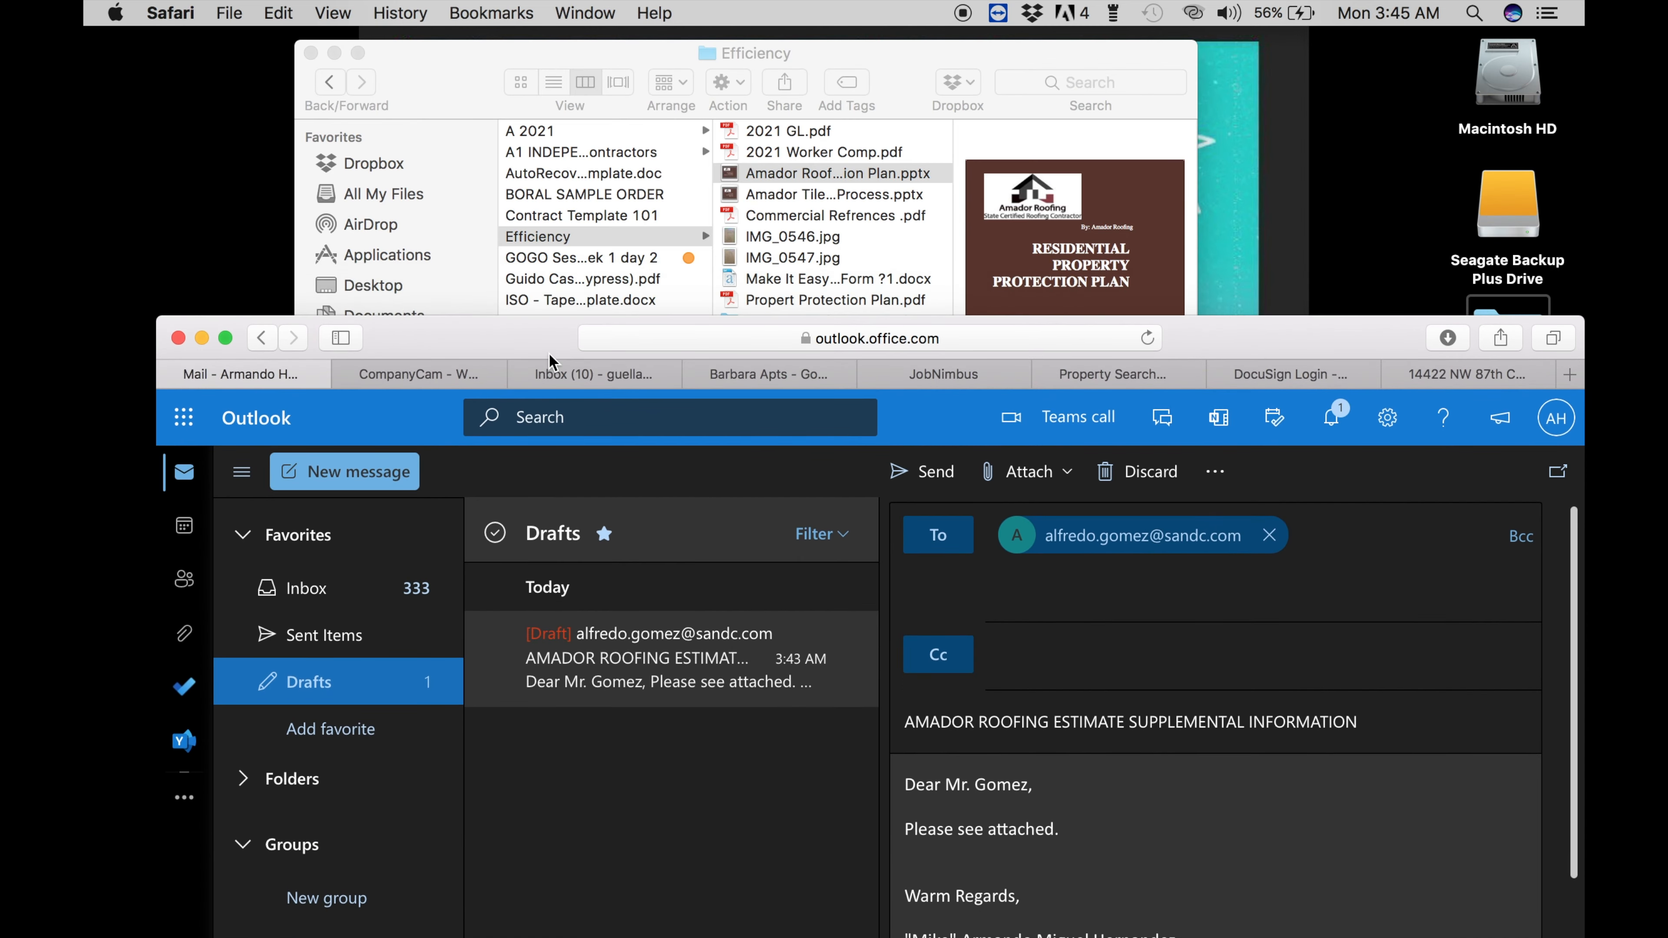
- Attach EAGLE-FL-Combined and Florida-Brochure-0120-1 PDFs from Downloads to the supplemental draft as copies
click(398, 240)
click(381, 346)
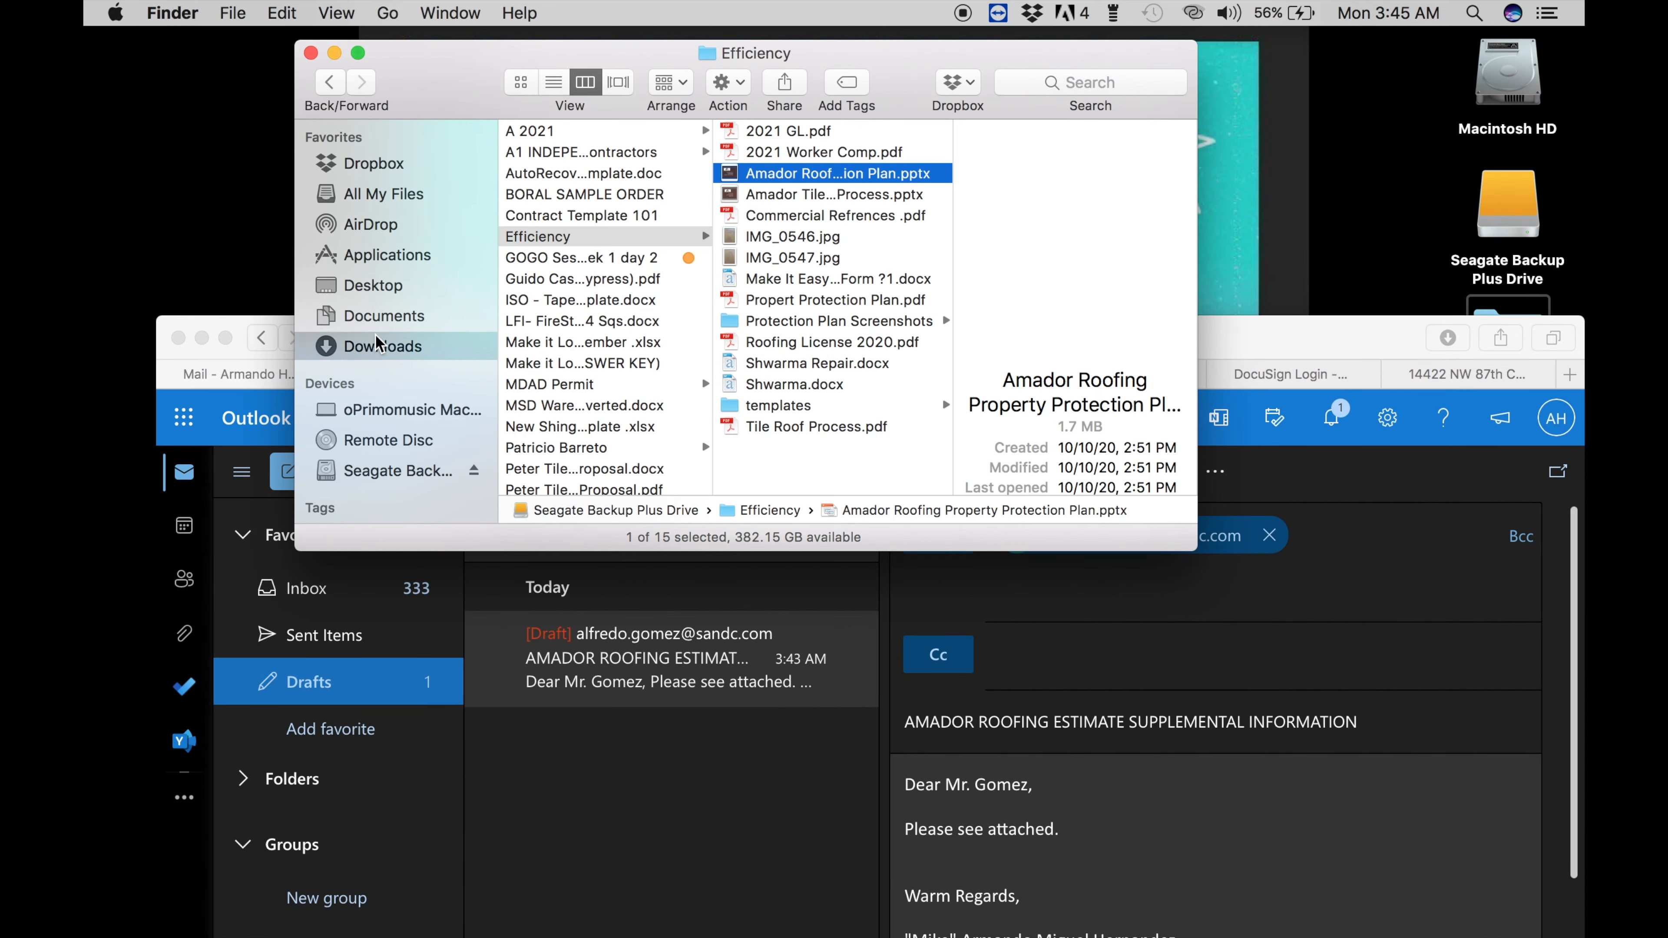
drag(568, 245, 1072, 815)
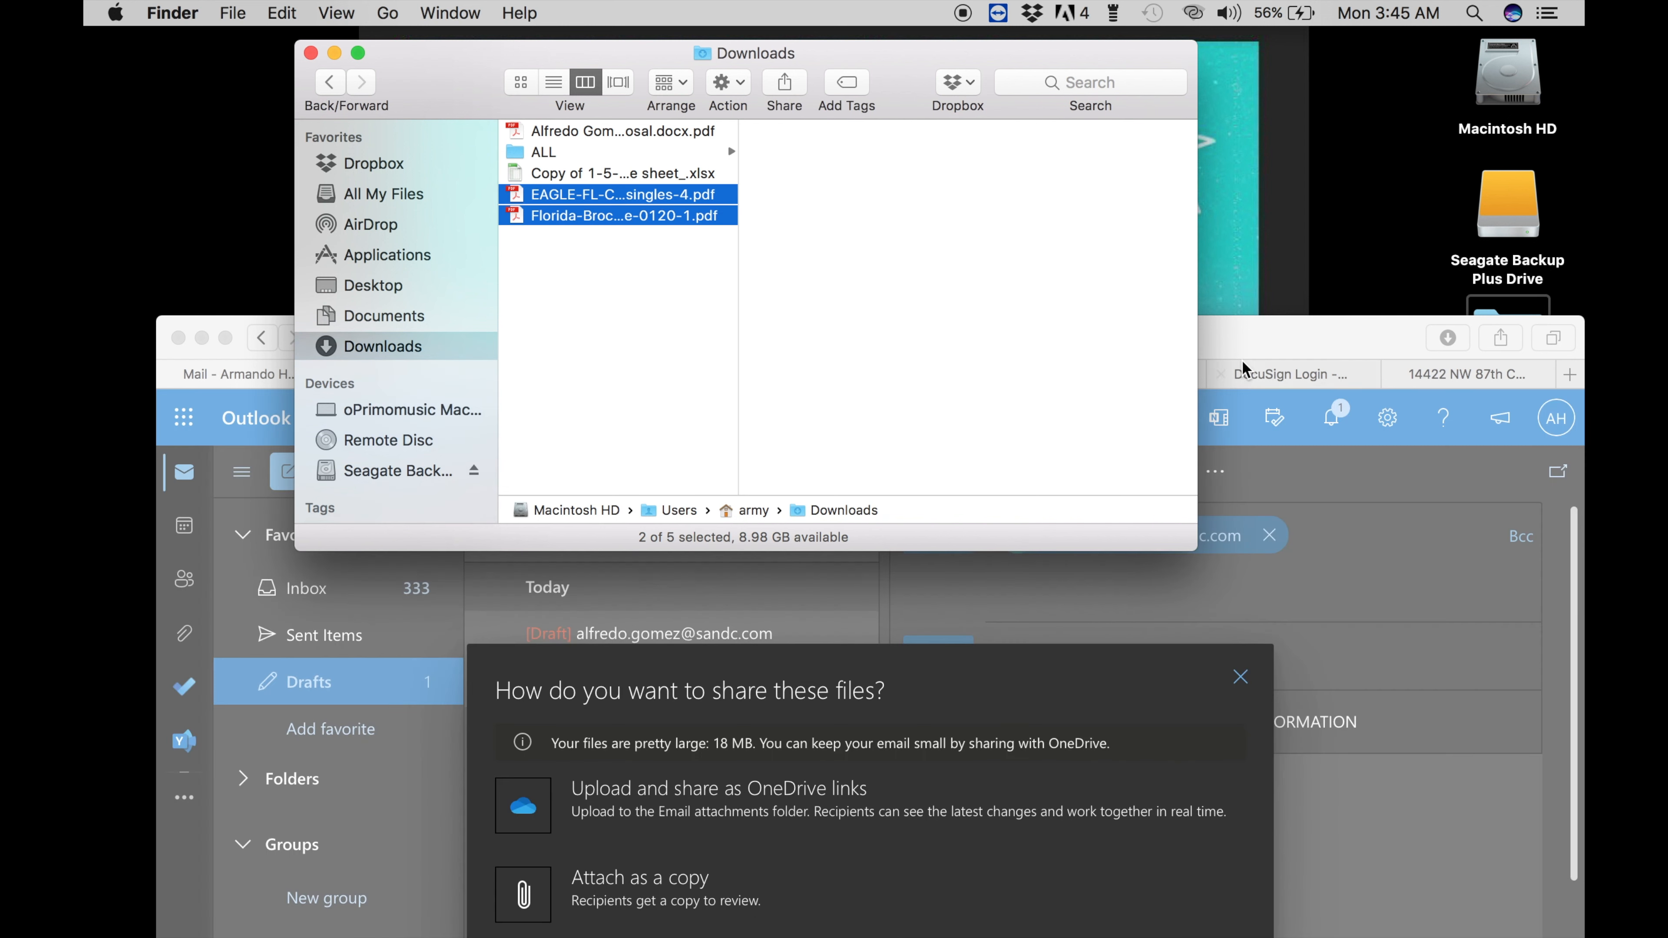
click(1246, 338)
drag(1239, 97, 1237, 57)
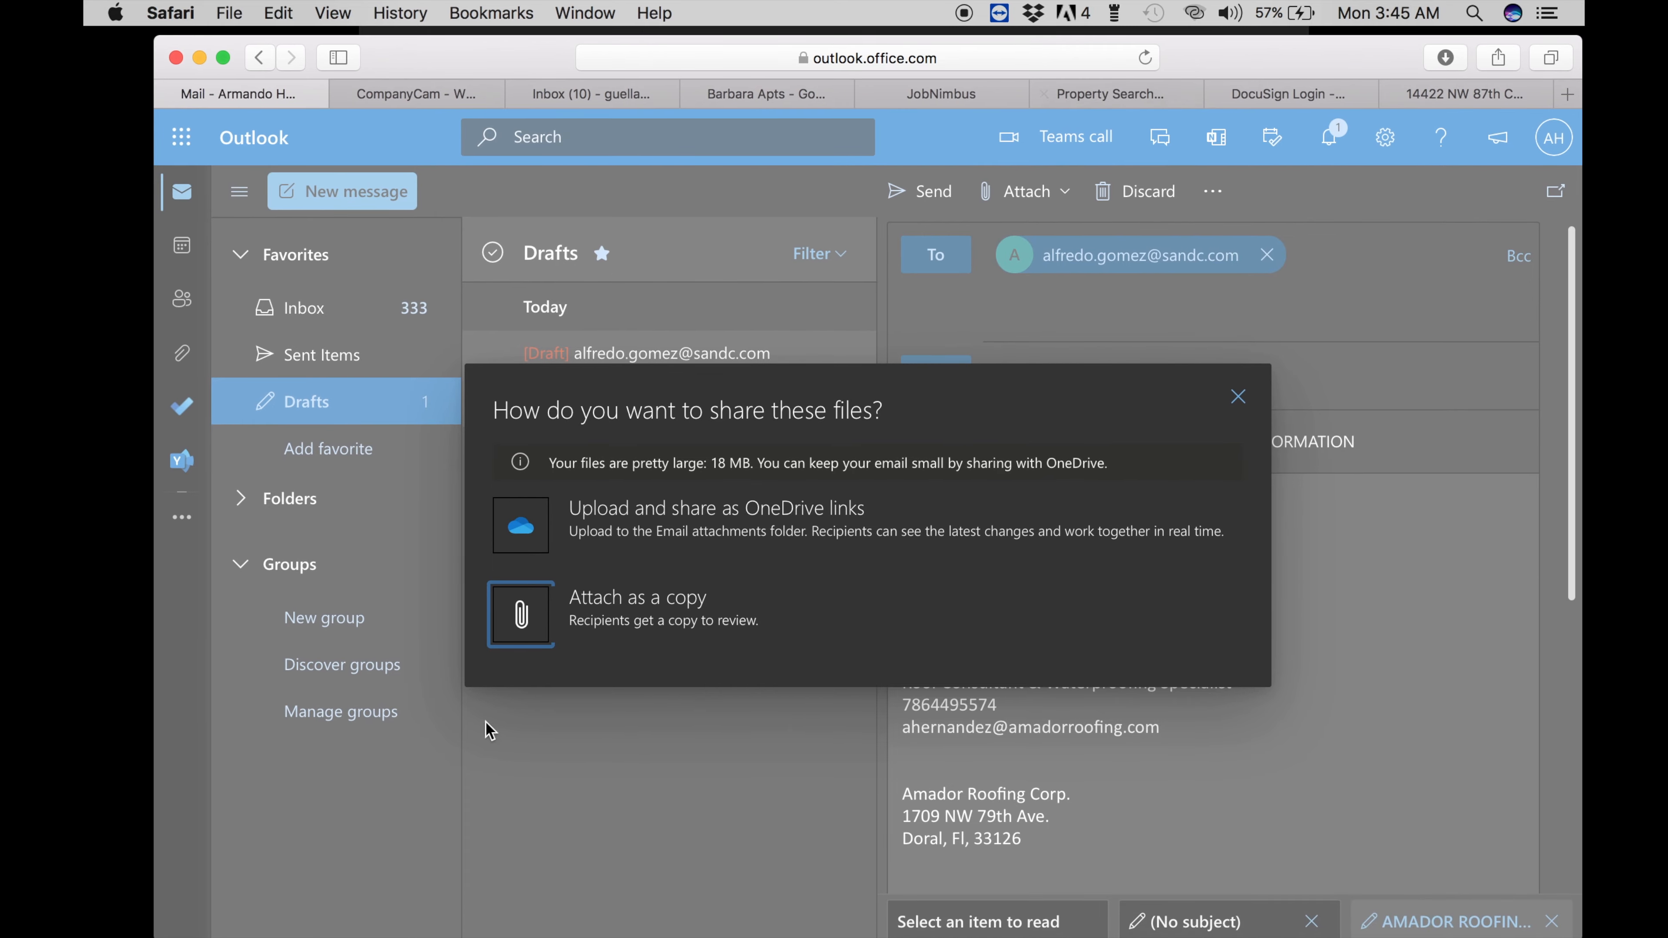
click(641, 622)
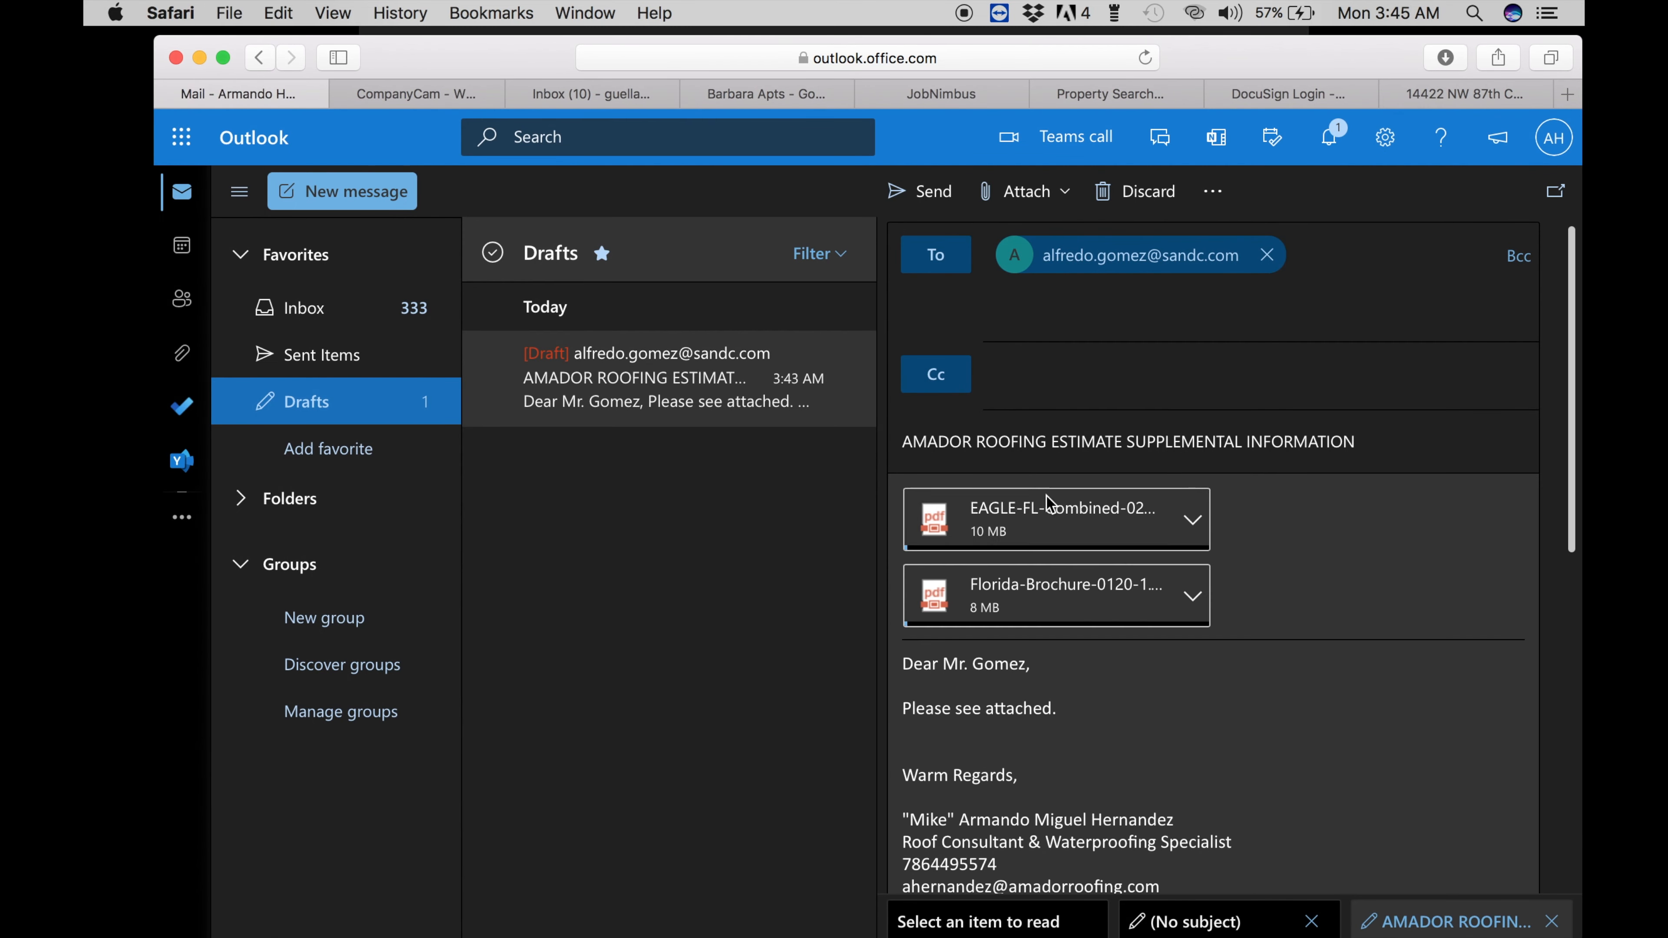
- Append 'Brochures - Photos' to the subject and add a body line linking complete project photos
click(1371, 433)
text(Brochures - Photos)
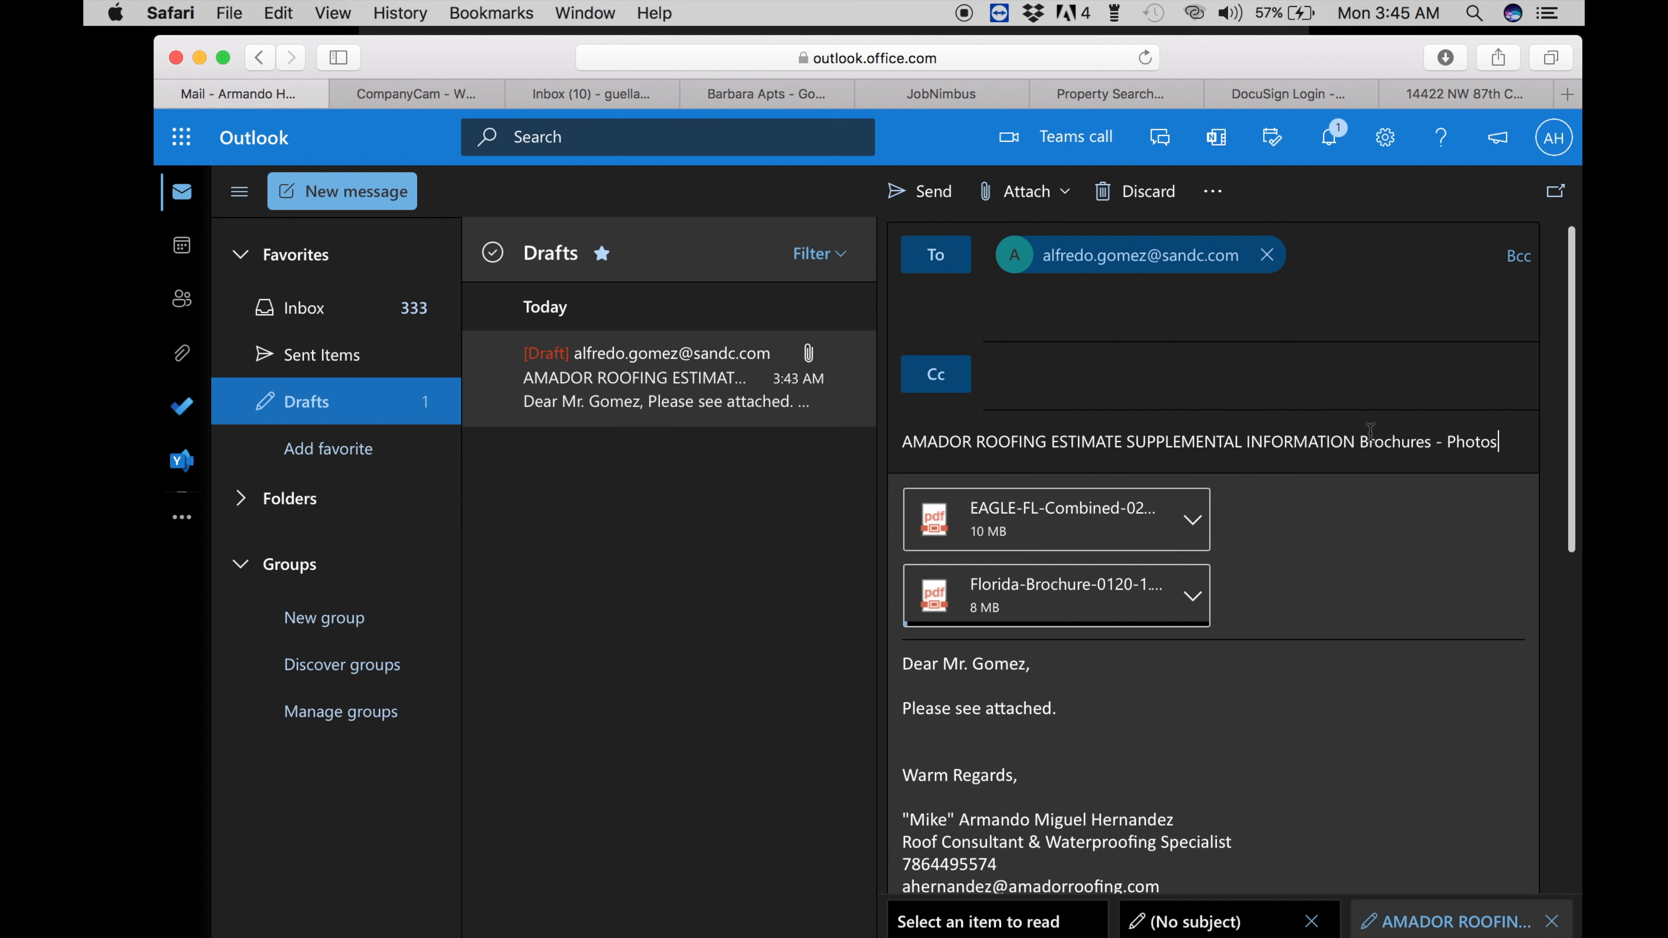
click(1097, 716)
key(Return)
key(Return)
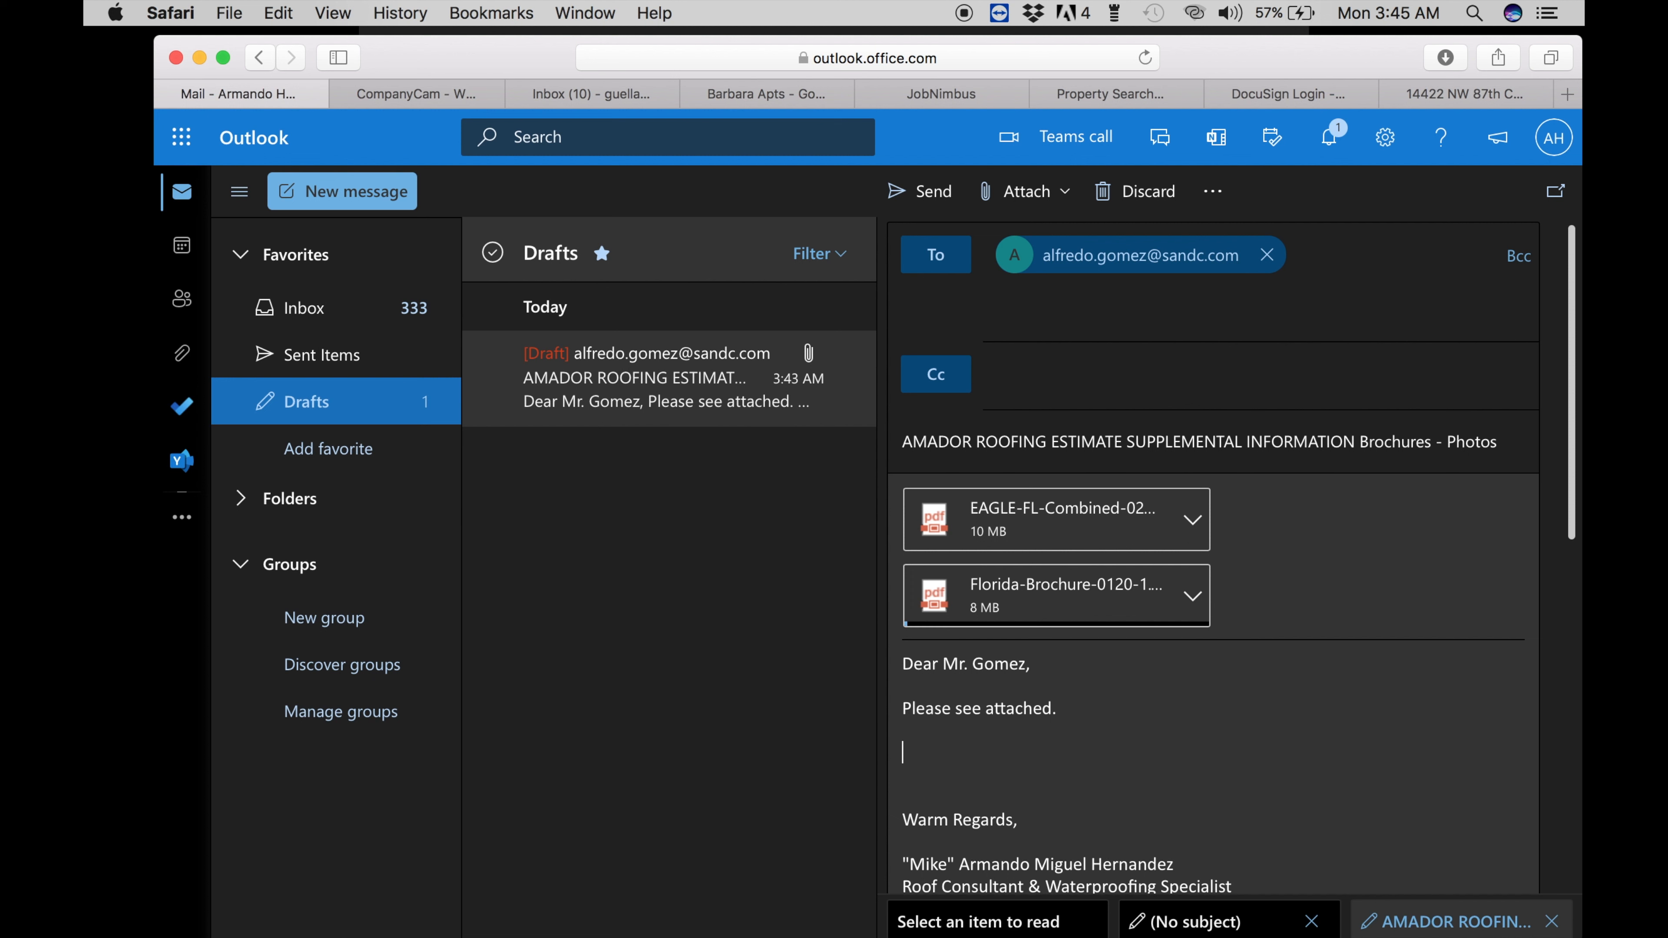
text(Click link for complete )
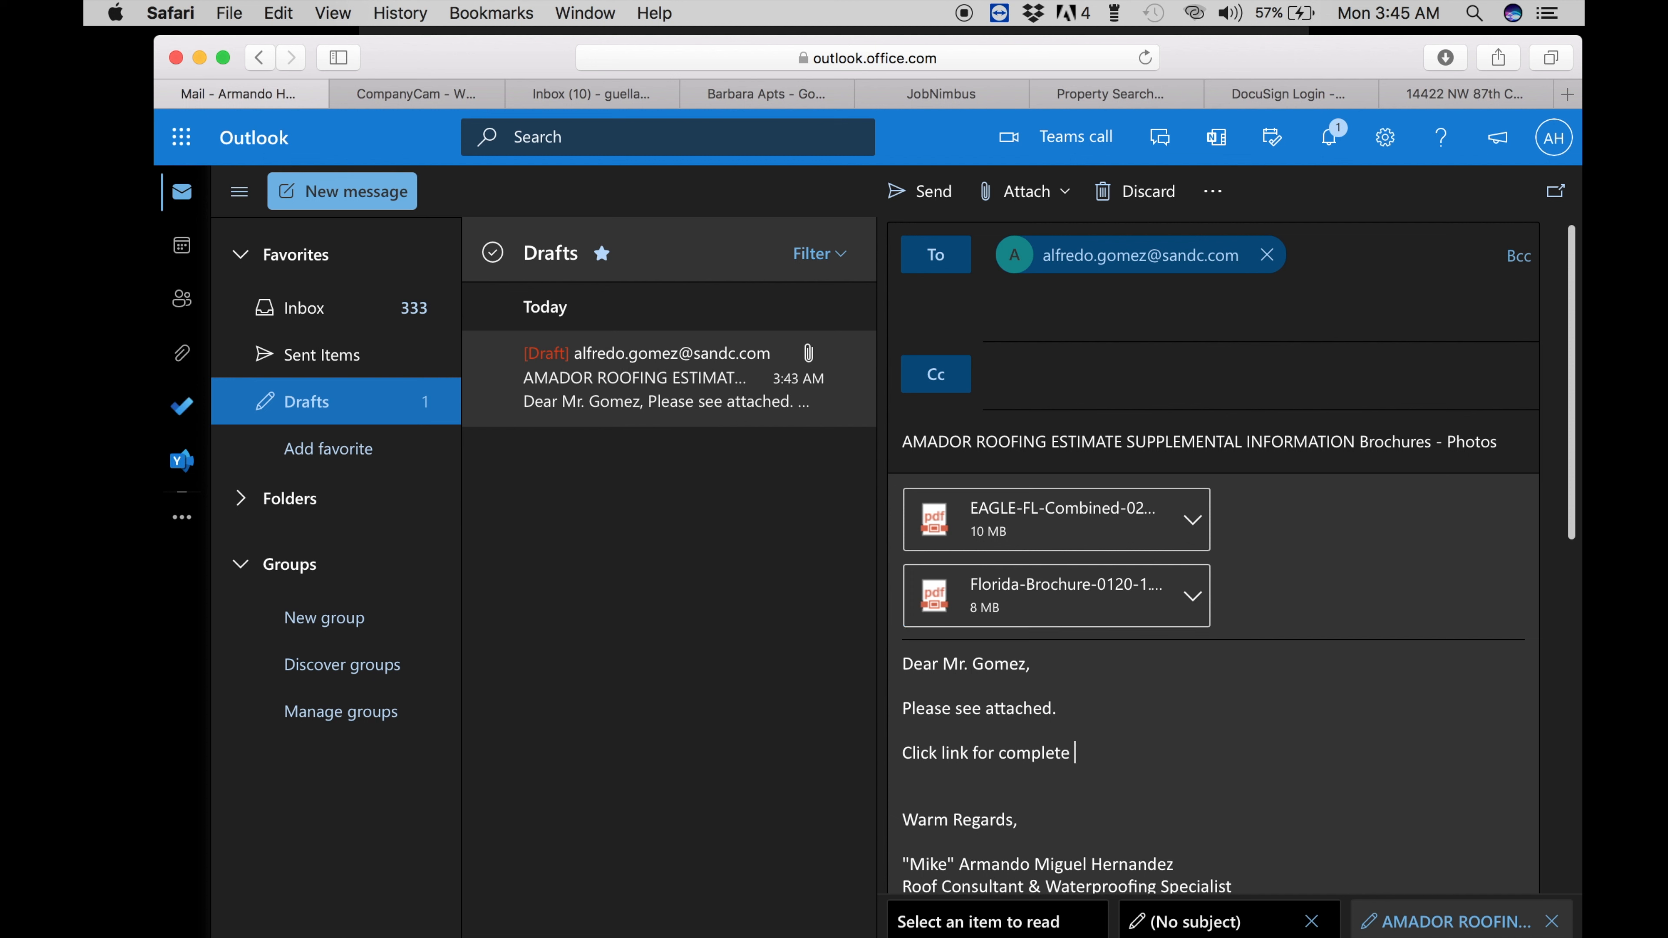
text(project photos from)
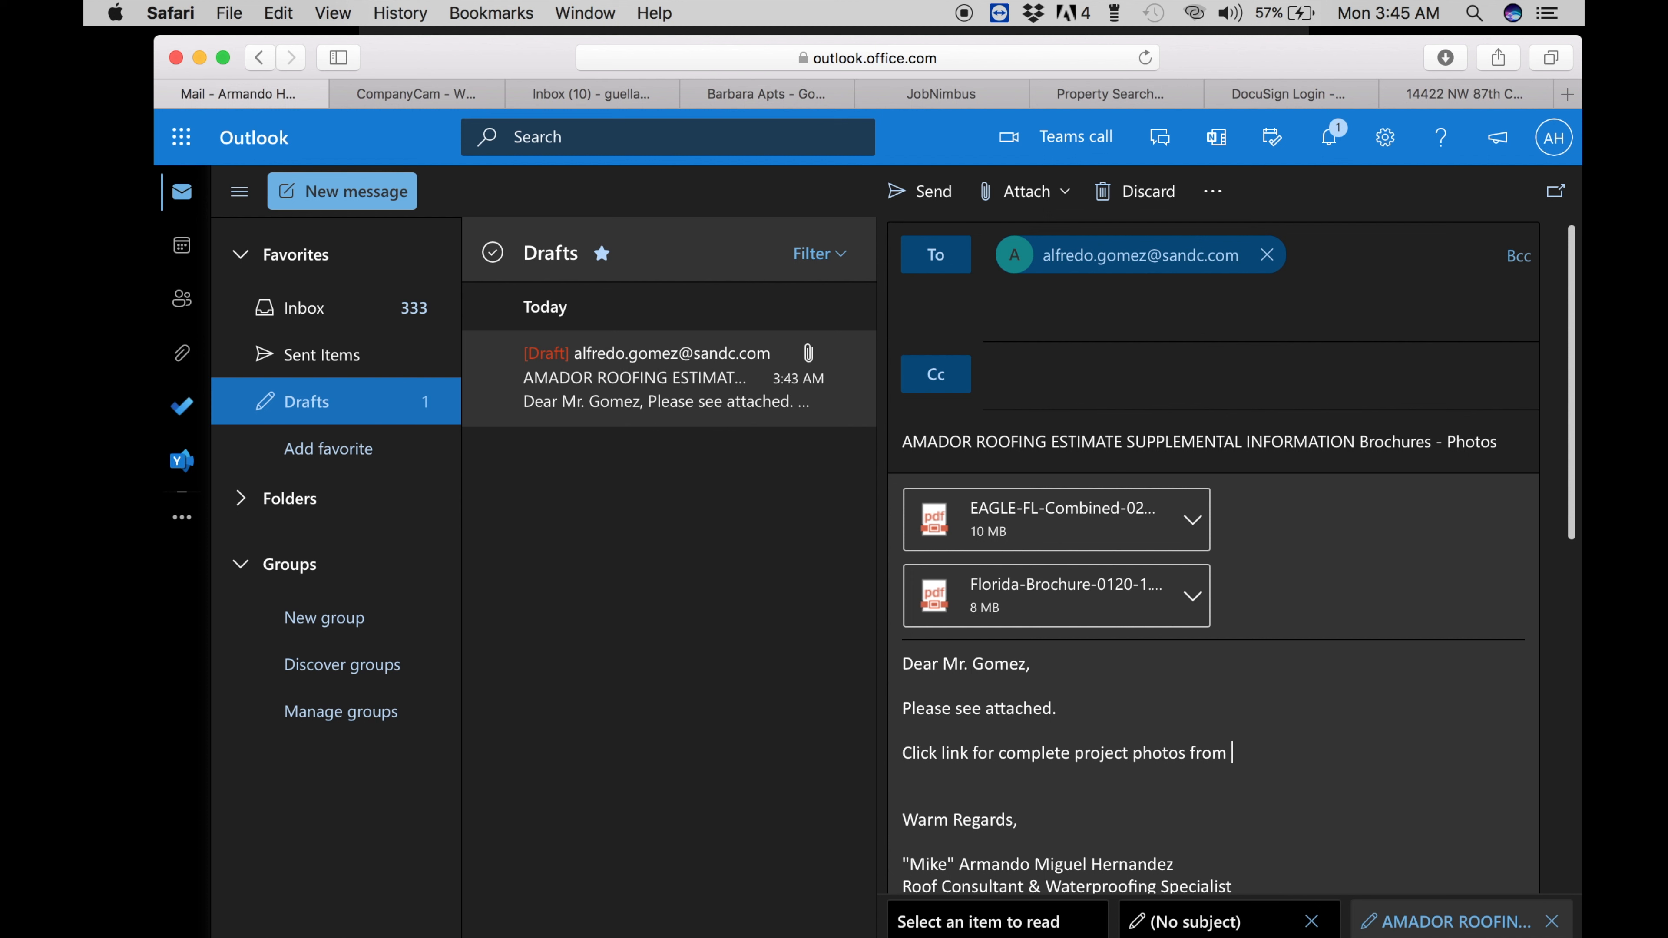
text( Mrs. Paez project so y)
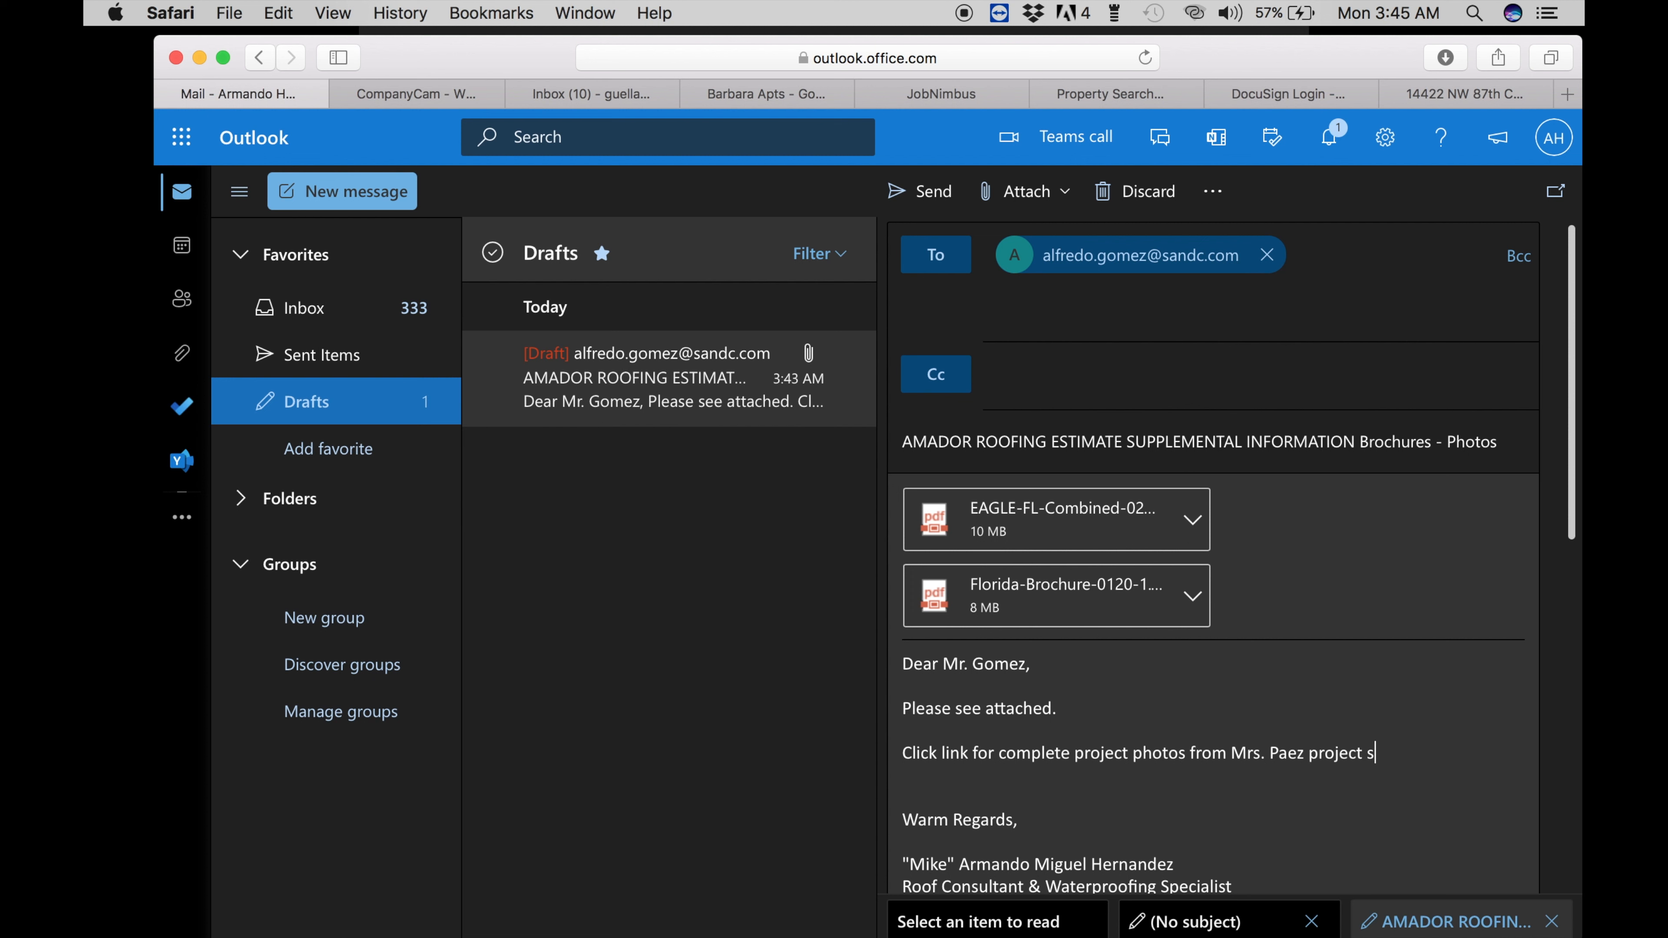